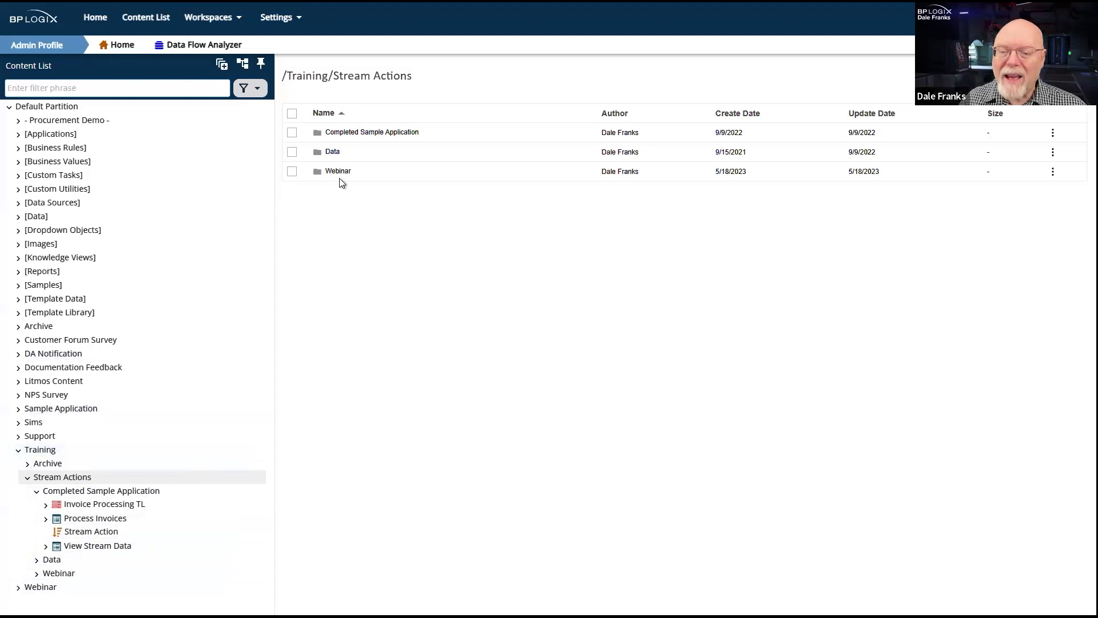
# - Open the Test knowledge view from the Training/Stream Actions/Data folder
pyautogui.doubleClick(331, 153)
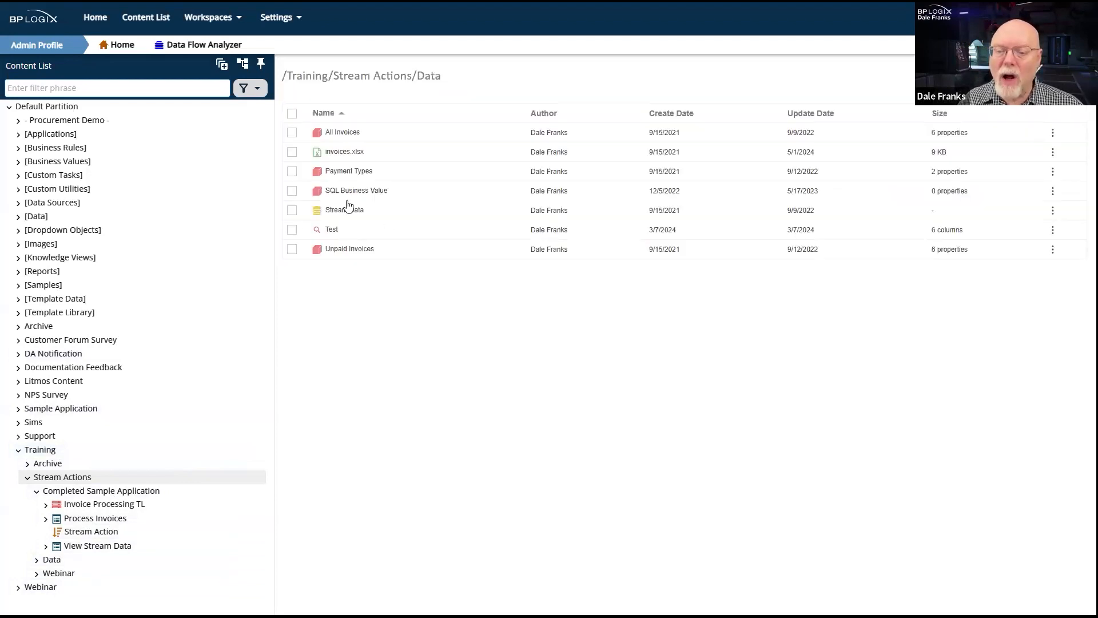
pyautogui.click(327, 230)
pyautogui.click(326, 229)
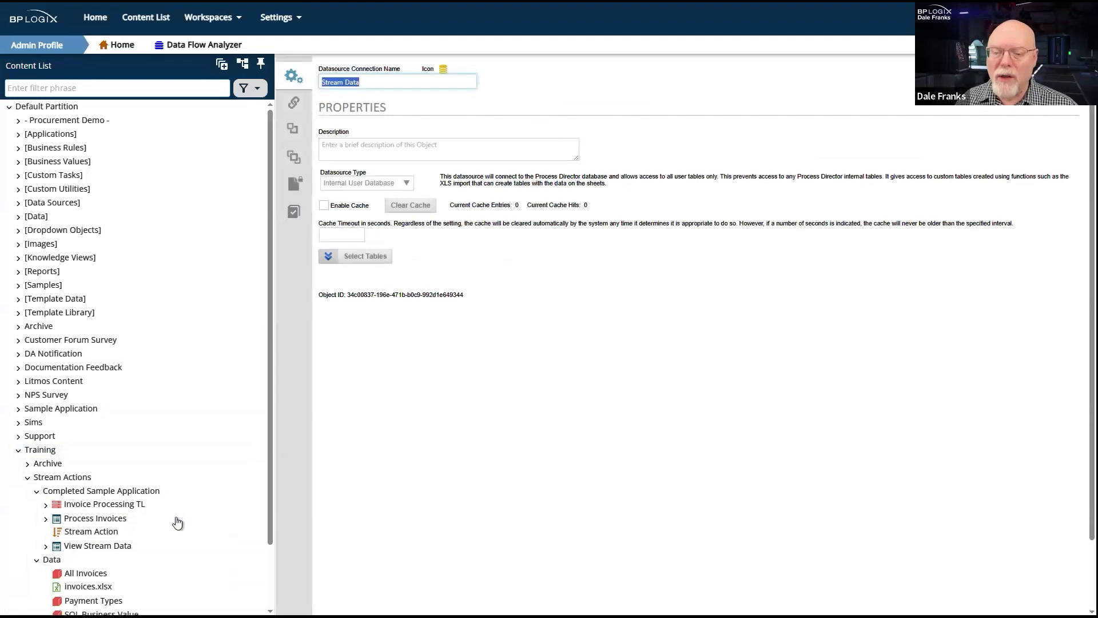
pyautogui.scroll(-2, 108, 560)
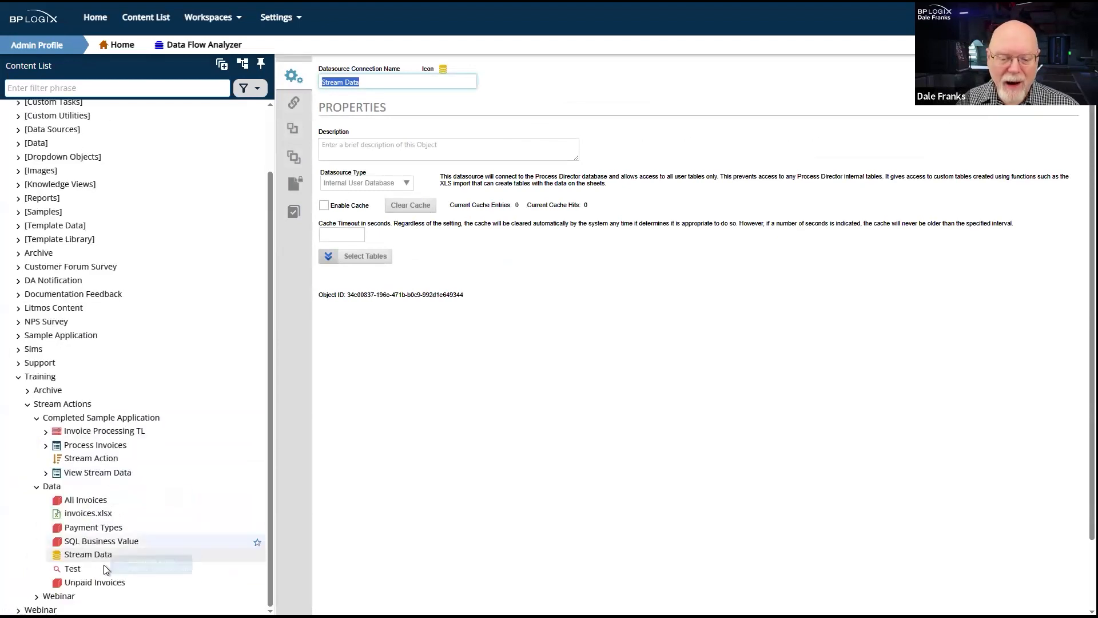
pyautogui.click(73, 568)
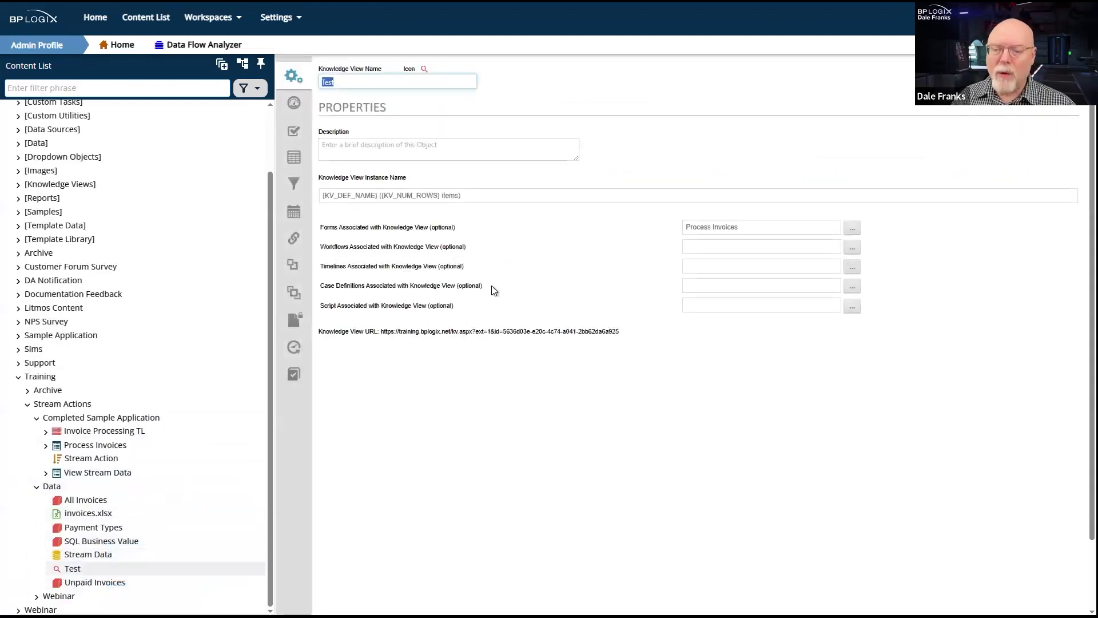
# - Examine the Test view's configuration, including the available entry actions and Knowledge View Results options, without changing either setting
pyautogui.click(294, 103)
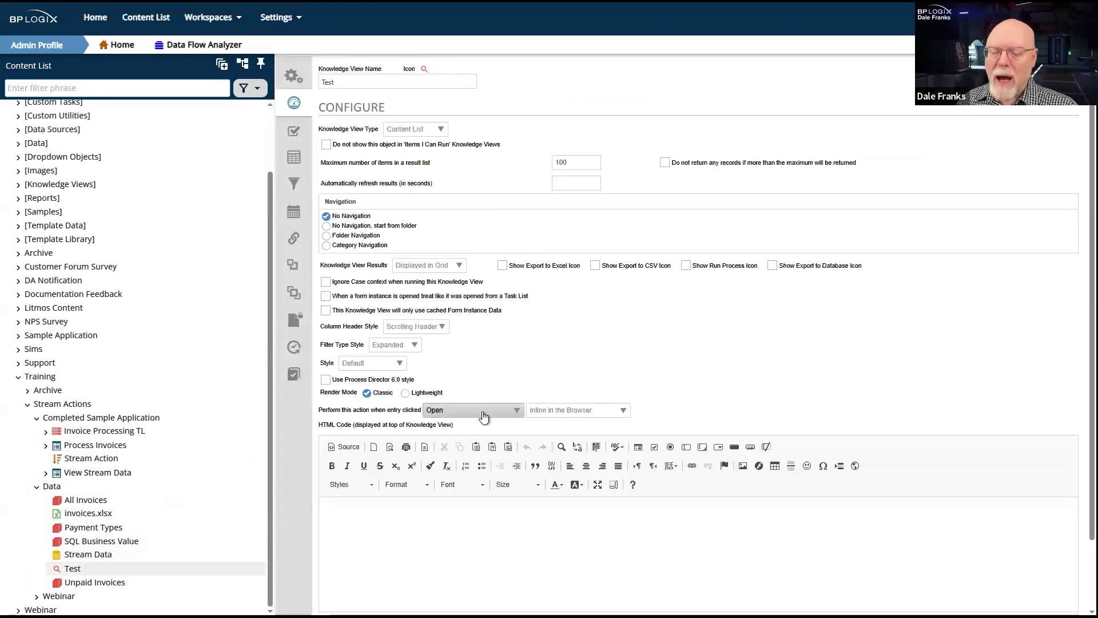
pyautogui.click(483, 411)
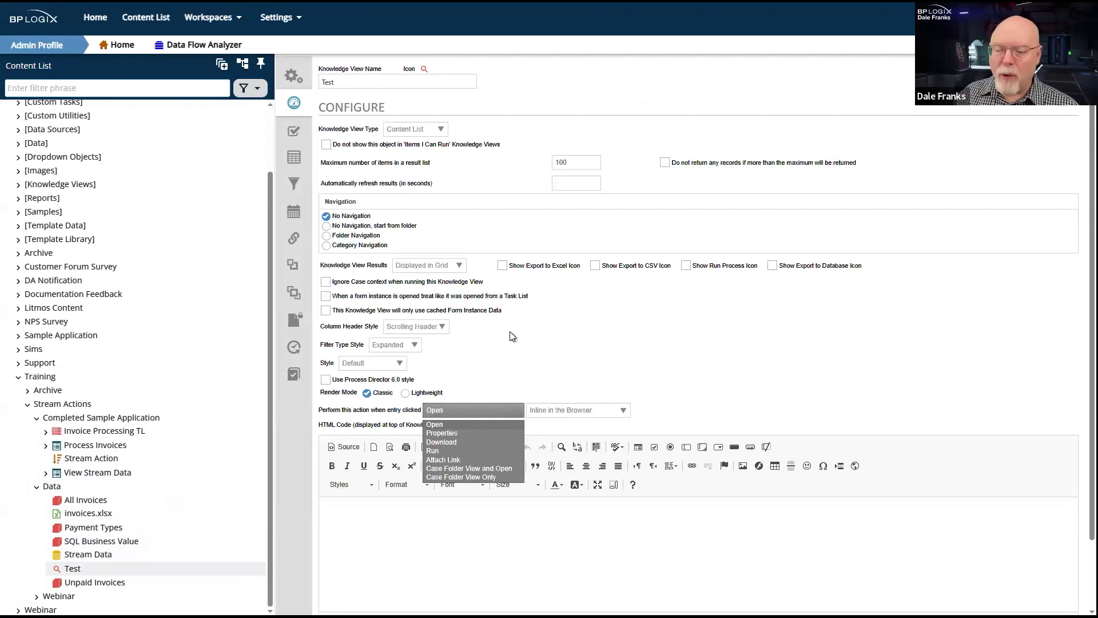
pyautogui.click(455, 267)
pyautogui.click(455, 266)
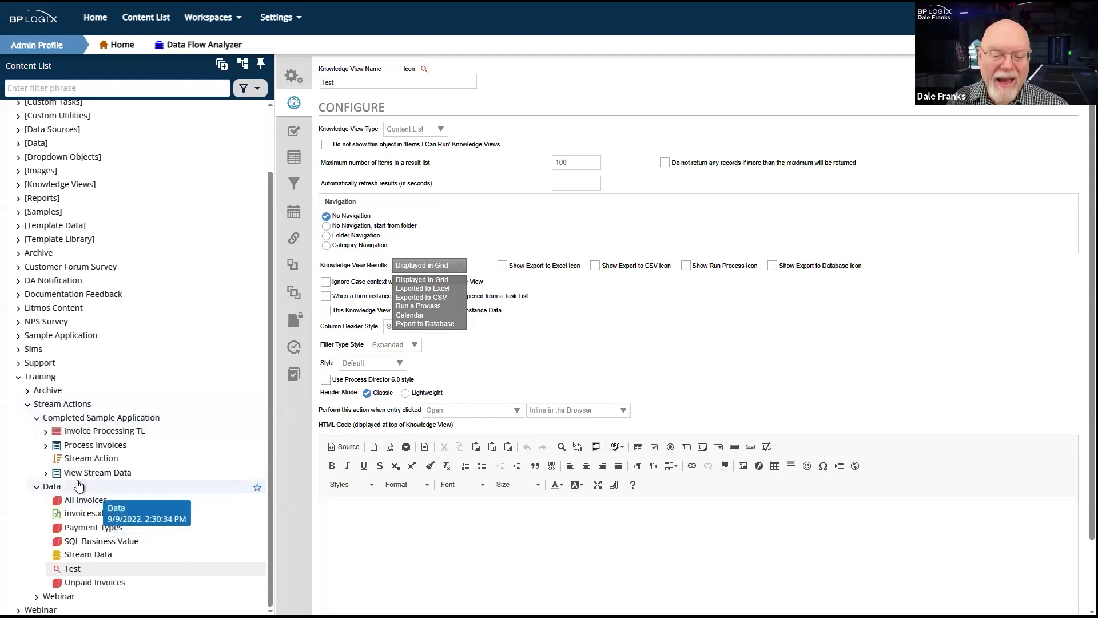
pyautogui.press('Escape')
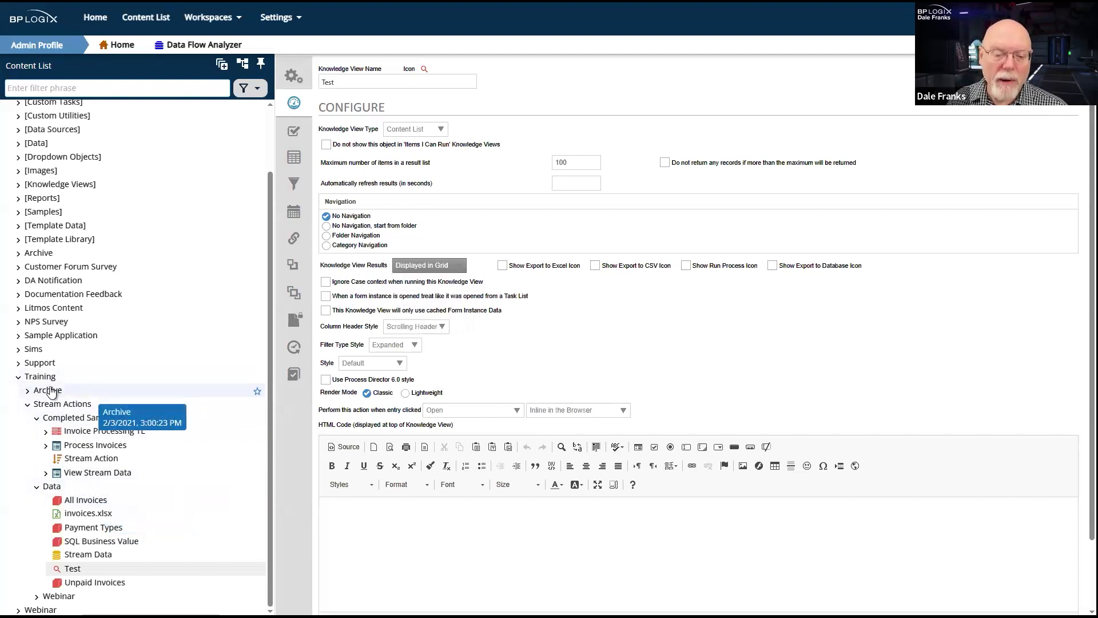
# - Browse to the Goals folder under Training/Archive and view the contents of its Data folder
pyautogui.click(59, 595)
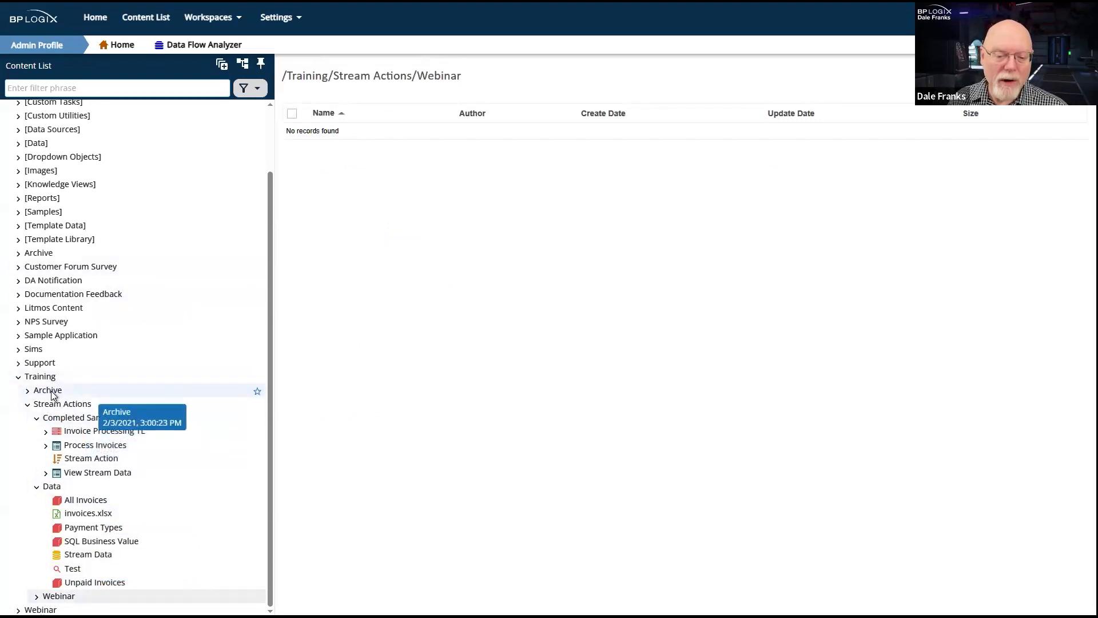
pyautogui.scroll(-6, 358, 263)
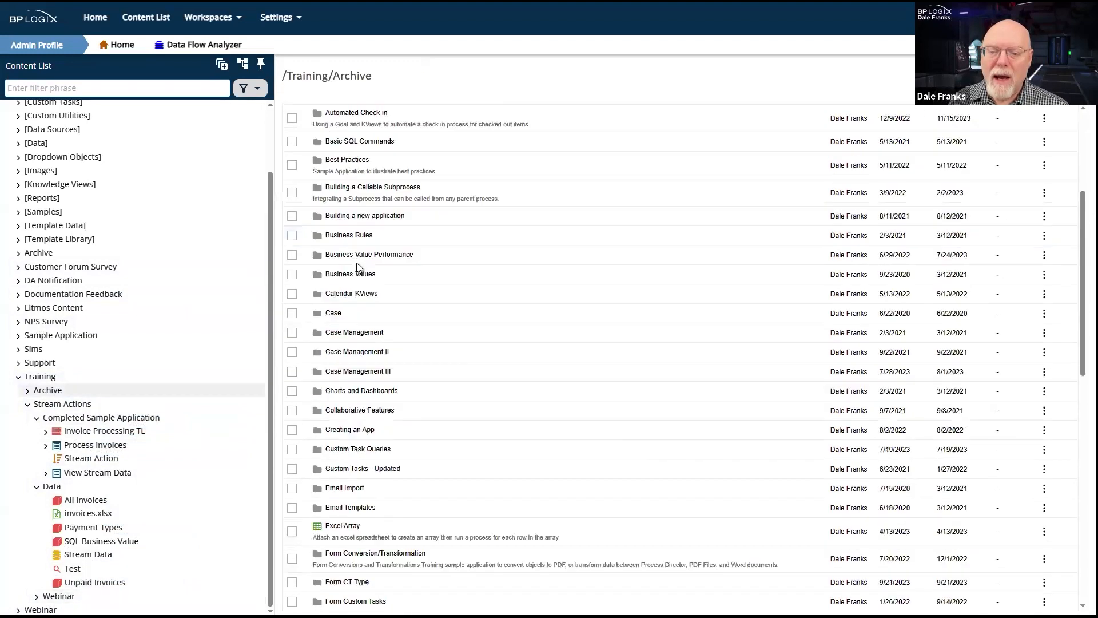
pyautogui.scroll(-3, 349, 267)
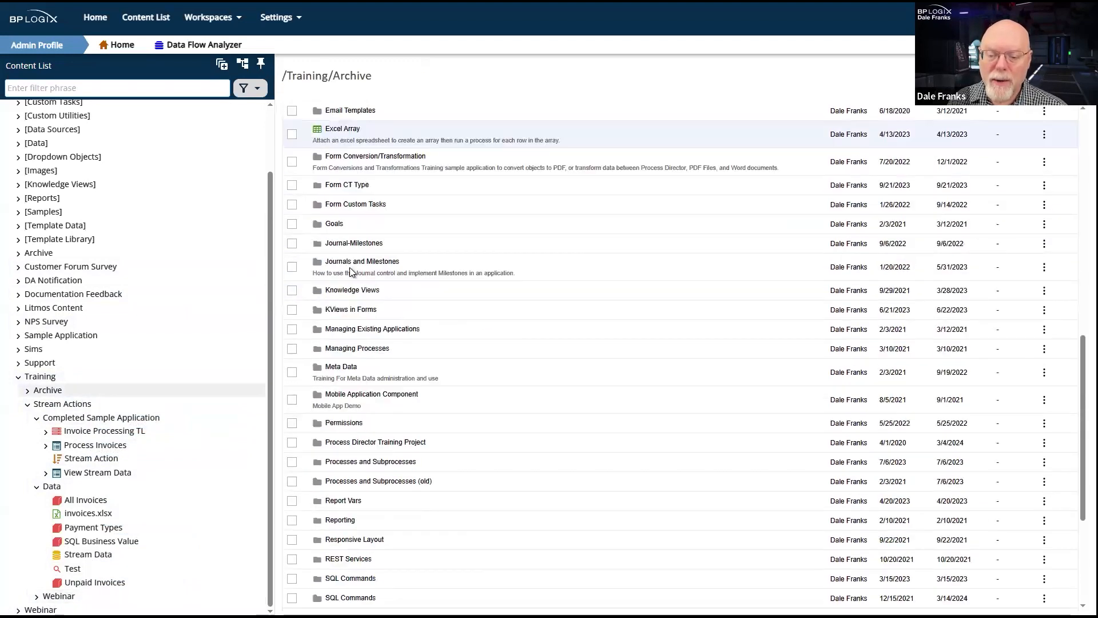
pyautogui.click(337, 224)
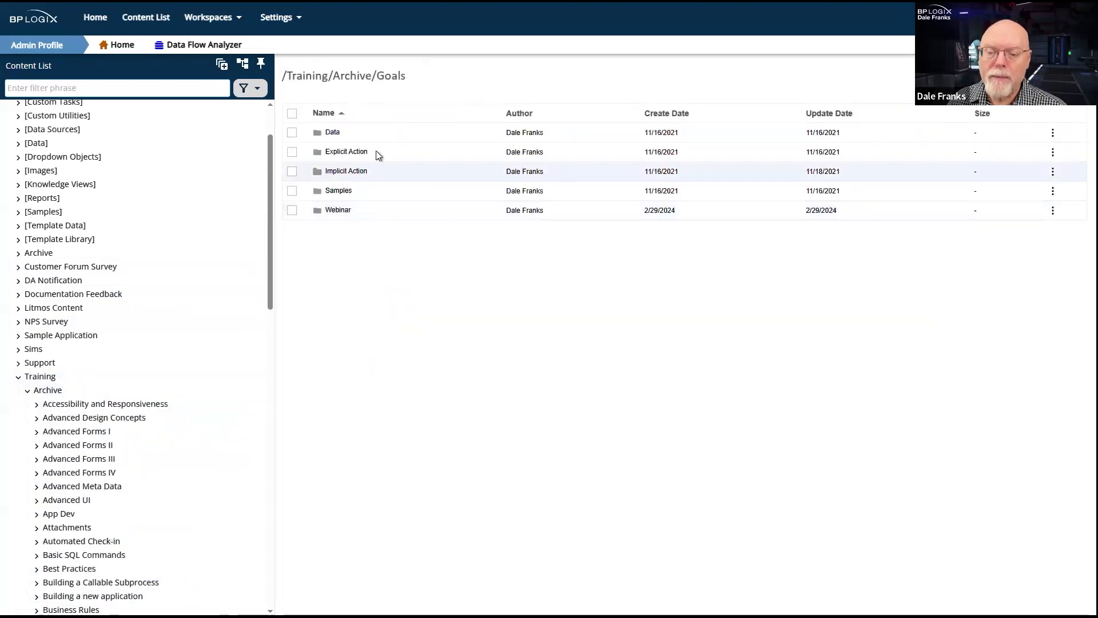
pyautogui.click(345, 153)
pyautogui.click(344, 135)
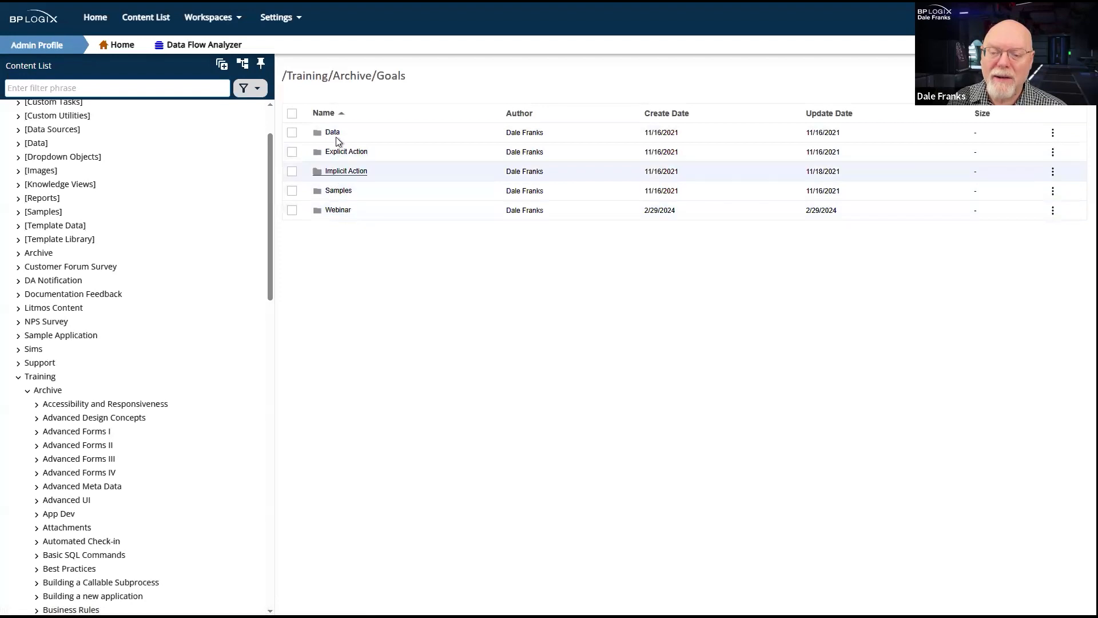
pyautogui.click(332, 133)
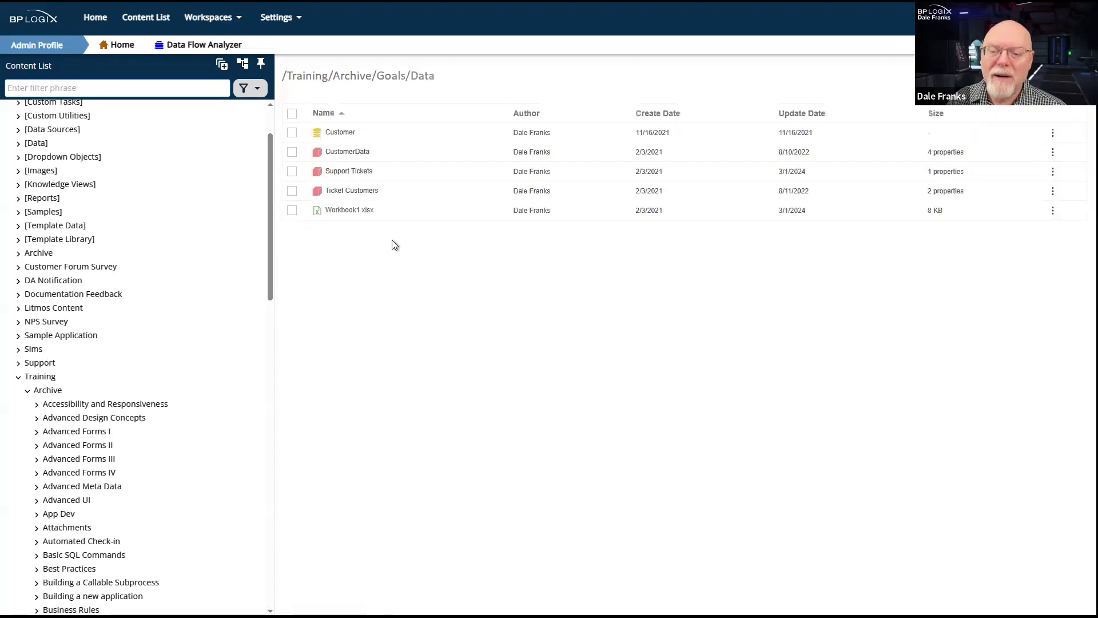
# - Return to the Goals folder and open the Check Customer Data goal in Samples/Customer
pyautogui.hotkey('alt', 'Left')
pyautogui.click(338, 191)
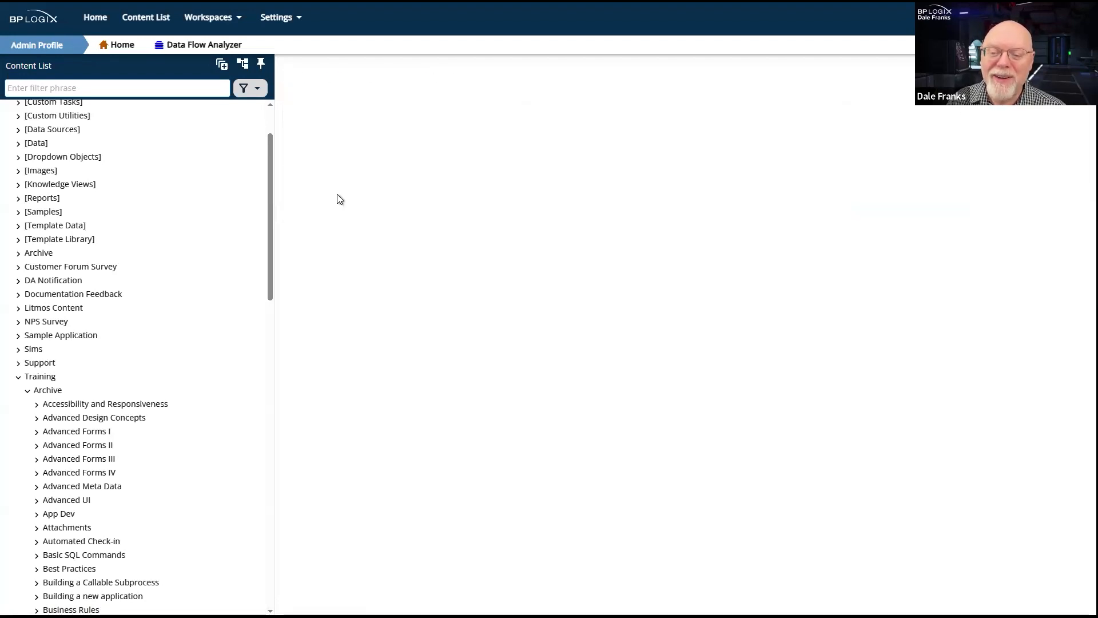
pyautogui.click(342, 133)
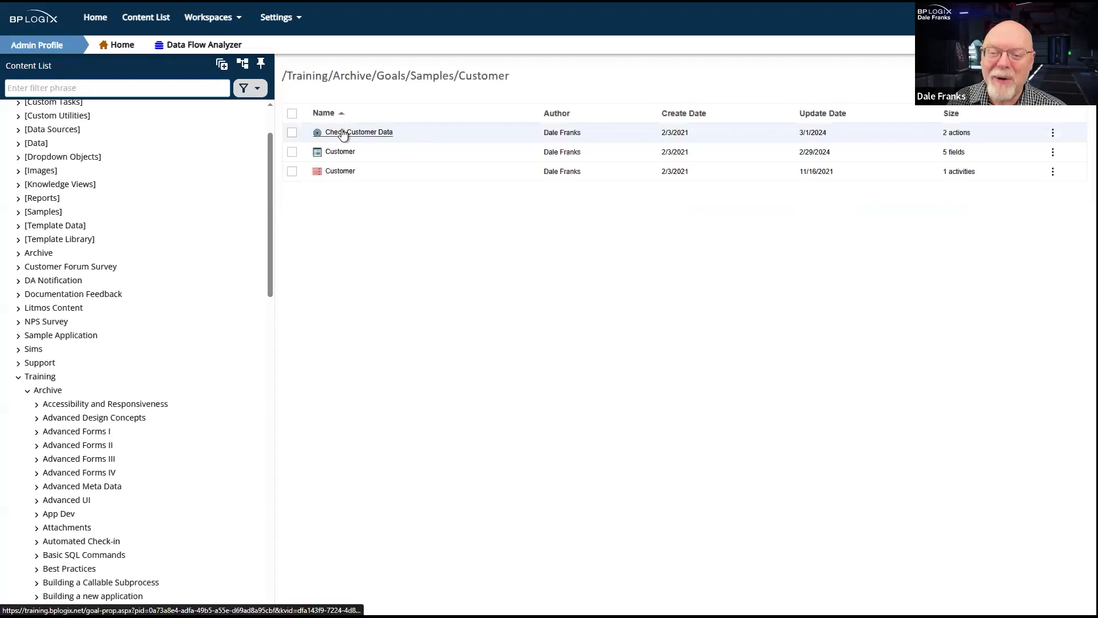
pyautogui.click(343, 133)
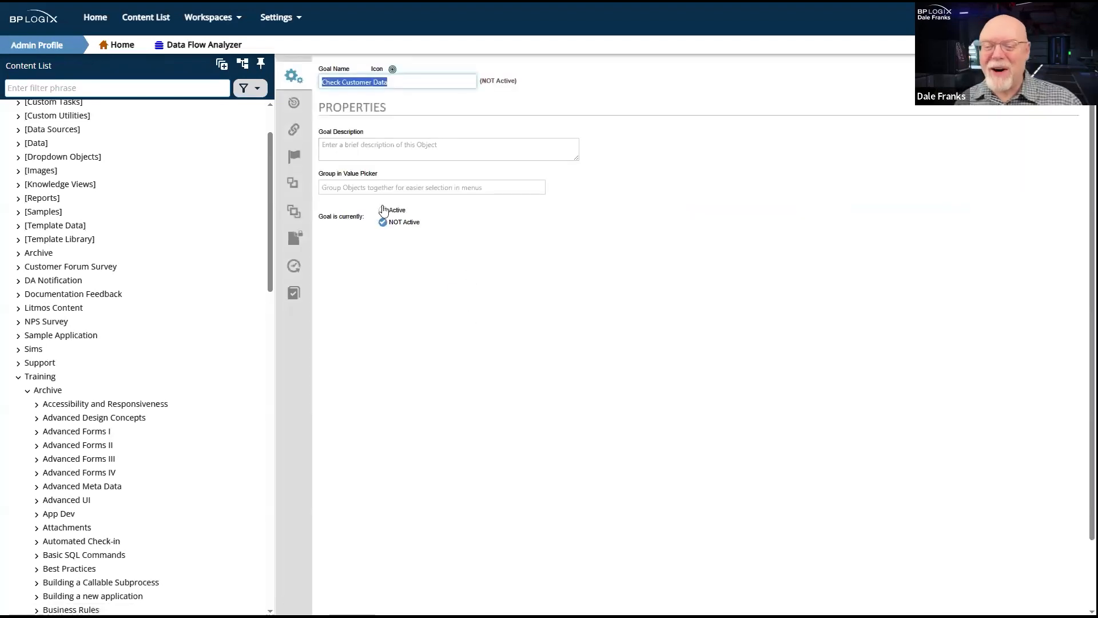
# - Review the goal's execution options and the actions available for its NewCustomers > 0 condition, keeping Run Process
pyautogui.click(295, 103)
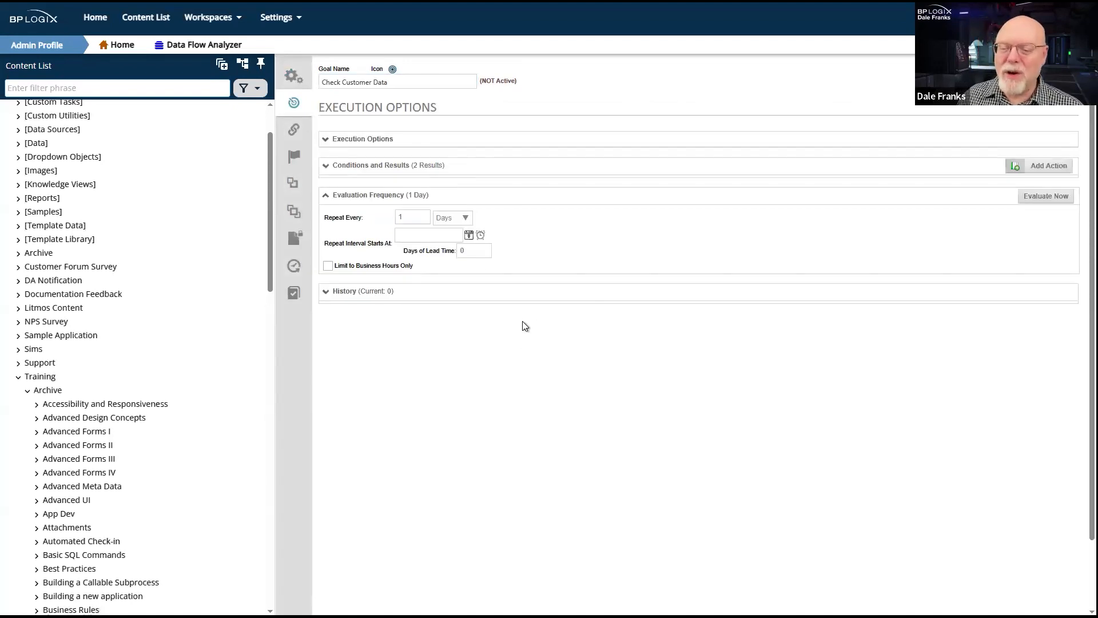
pyautogui.click(382, 166)
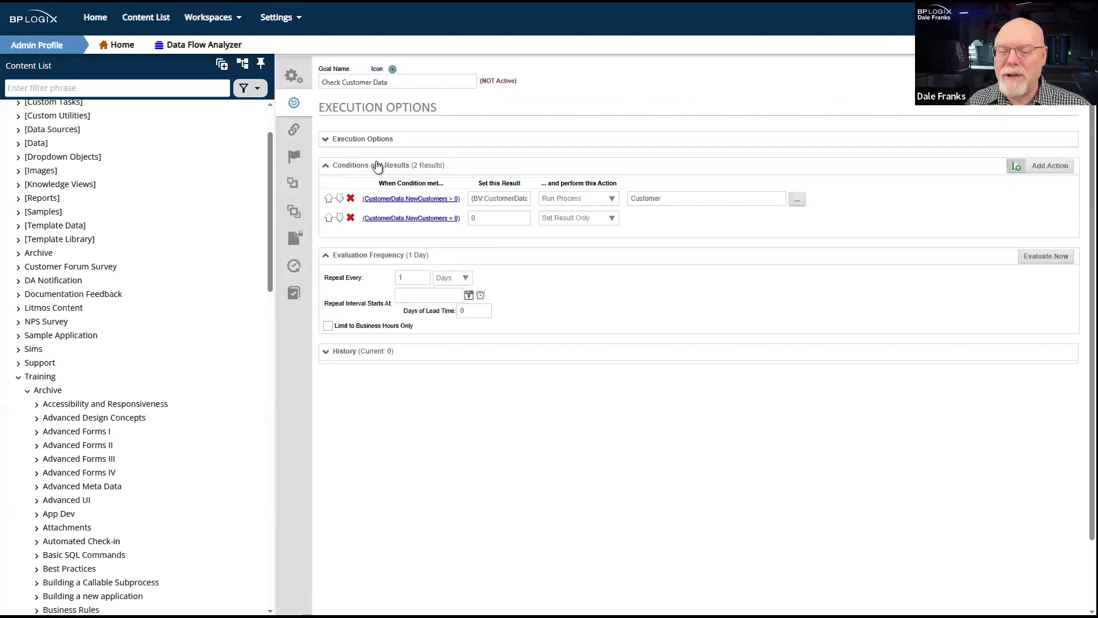
pyautogui.click(609, 200)
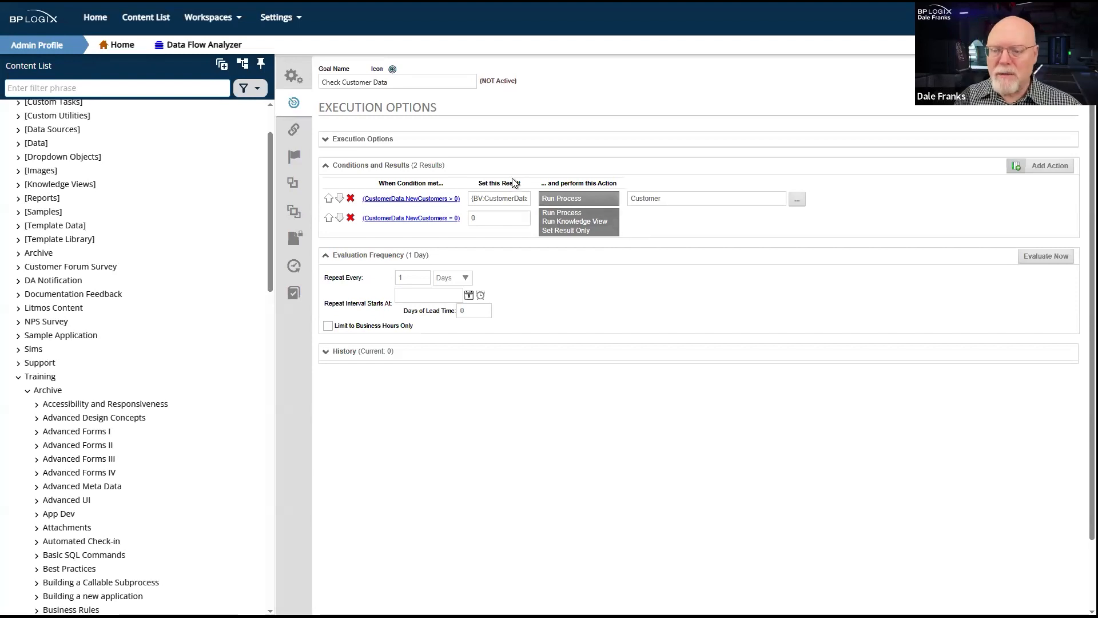
pyautogui.click(584, 226)
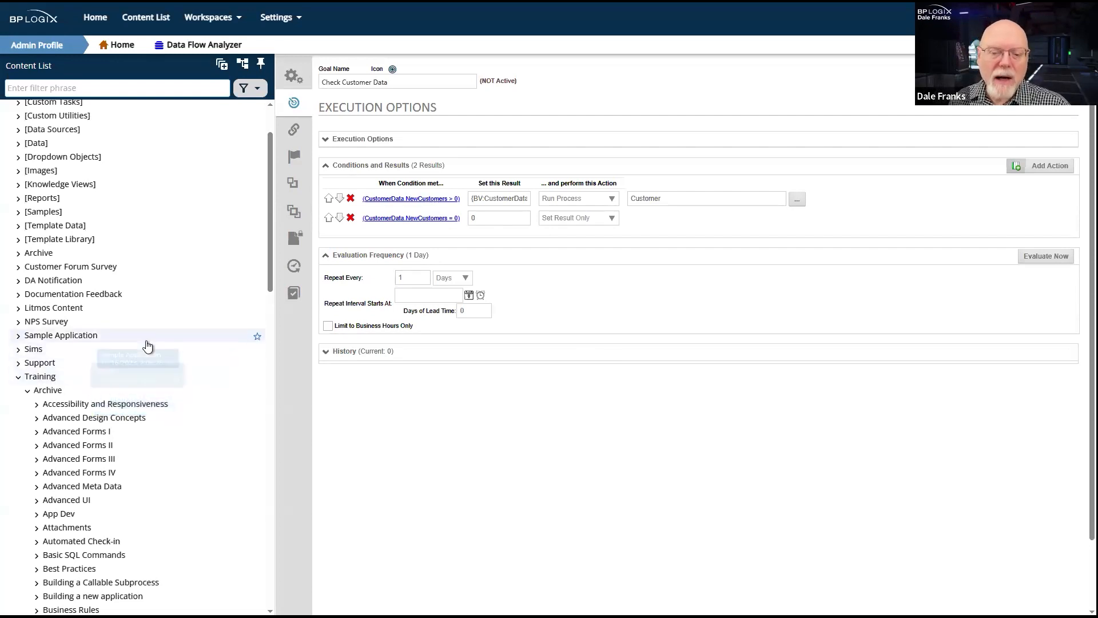
# - Go back to the Stream Actions folder, open the View Stream Data form and run it
pyautogui.scroll(-10, 147, 345)
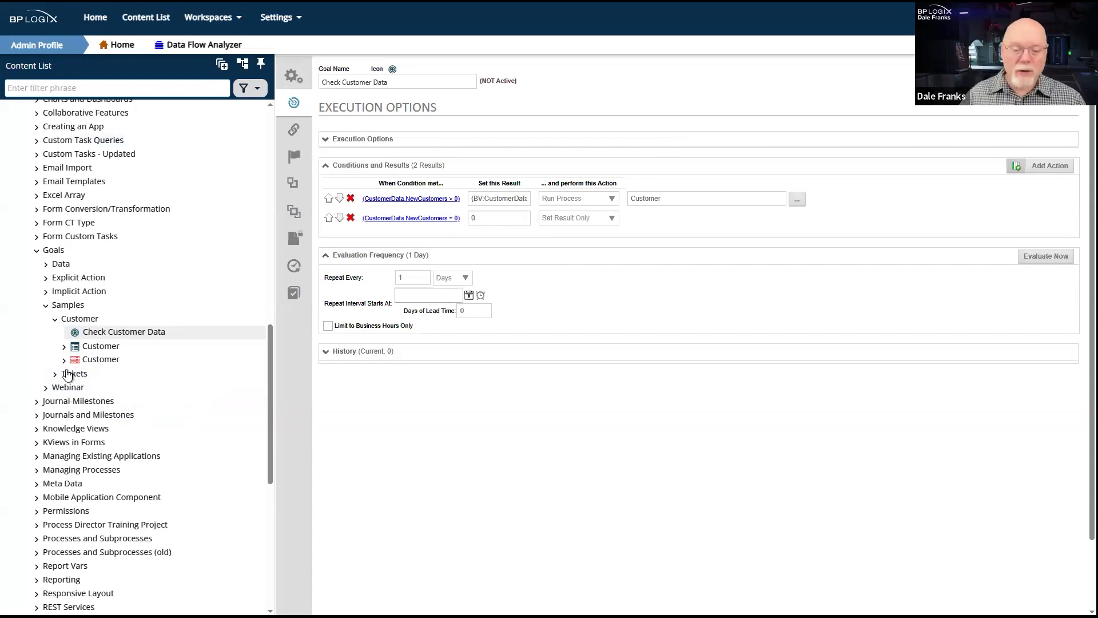
pyautogui.scroll(-7, 67, 373)
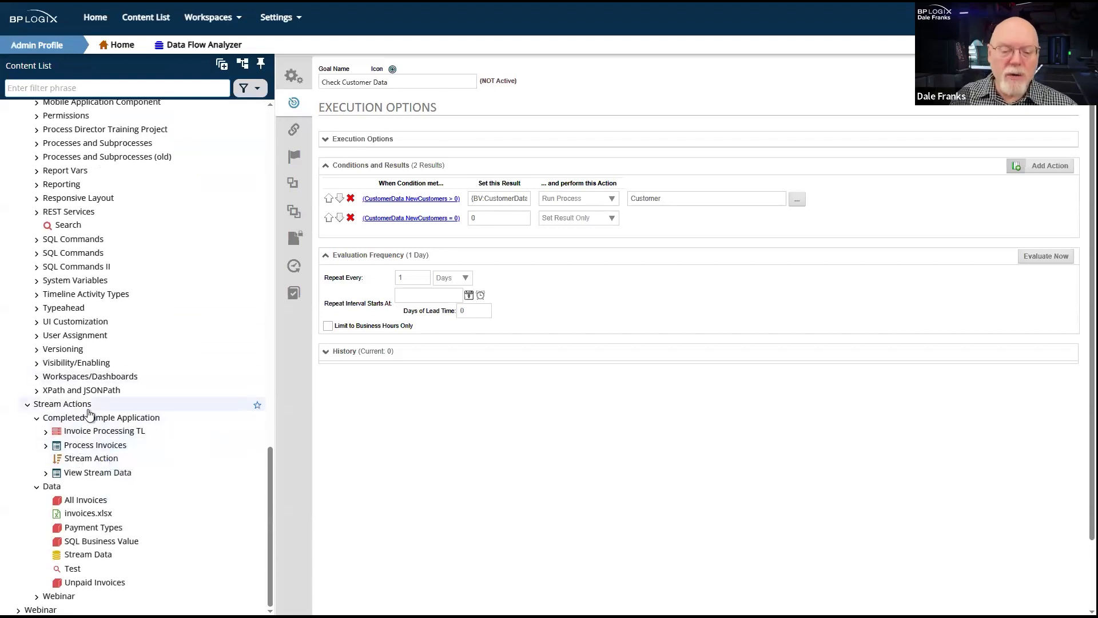
pyautogui.click(49, 491)
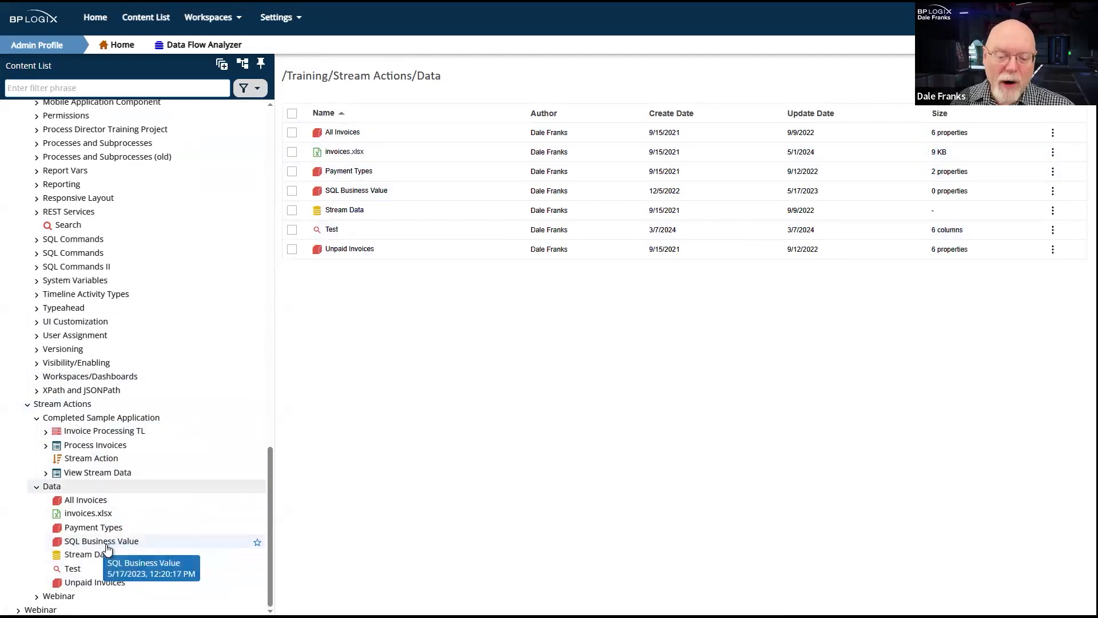
pyautogui.click(91, 472)
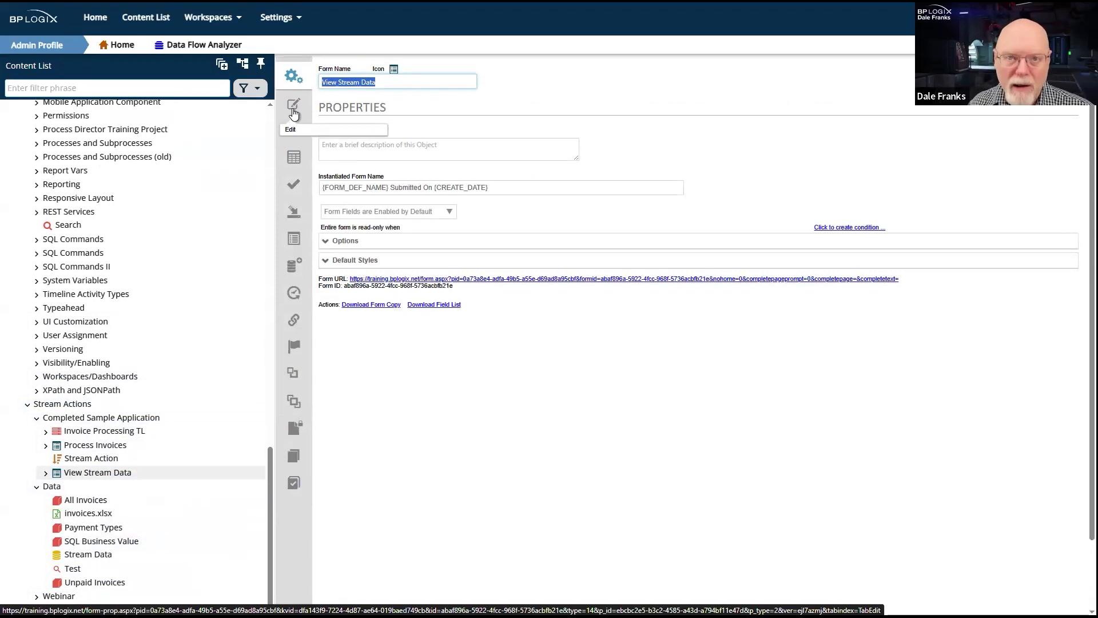
pyautogui.click(1023, 80)
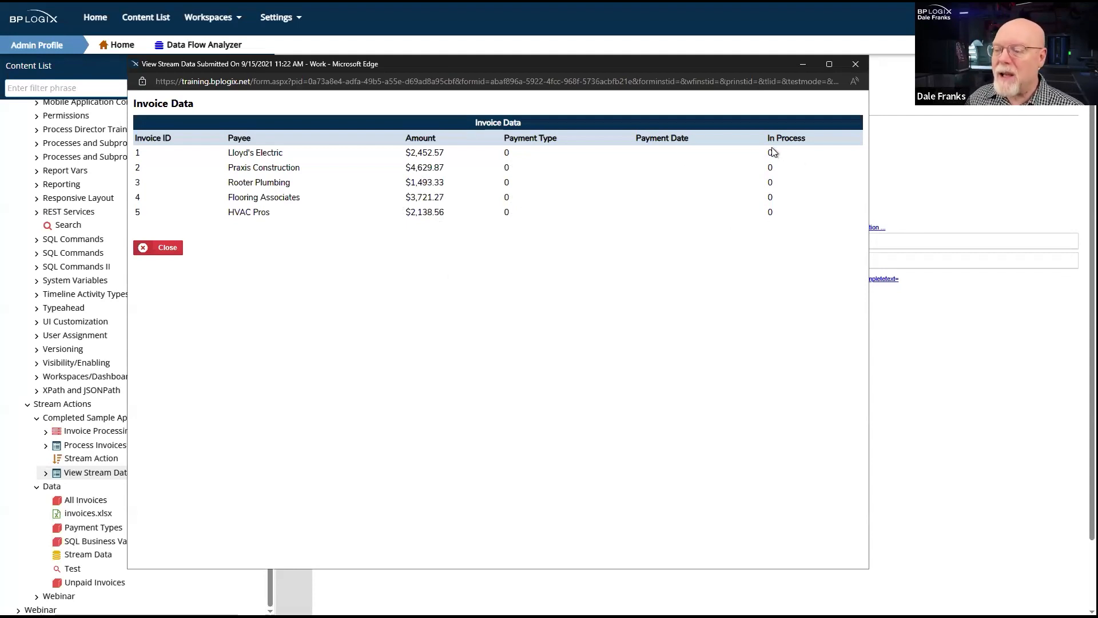
# - Examine the In Process values of the listed invoices, move the form window aside and close it
pyautogui.moveTo(783, 156); pyautogui.dragTo(790, 199)
pyautogui.click(791, 183)
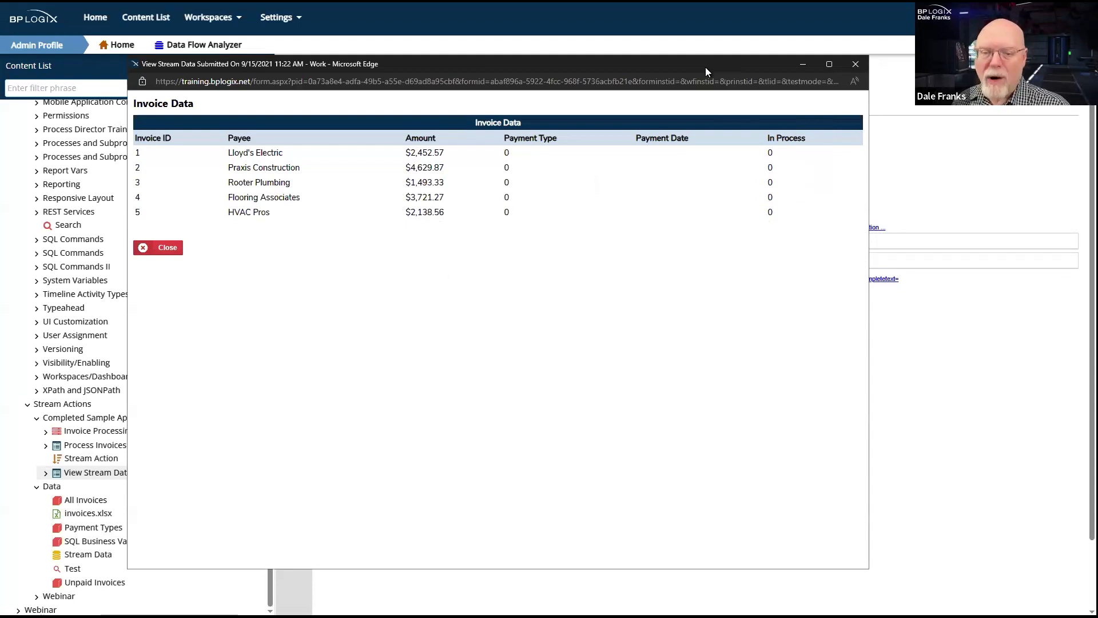
pyautogui.moveTo(705, 67); pyautogui.dragTo(863, 124)
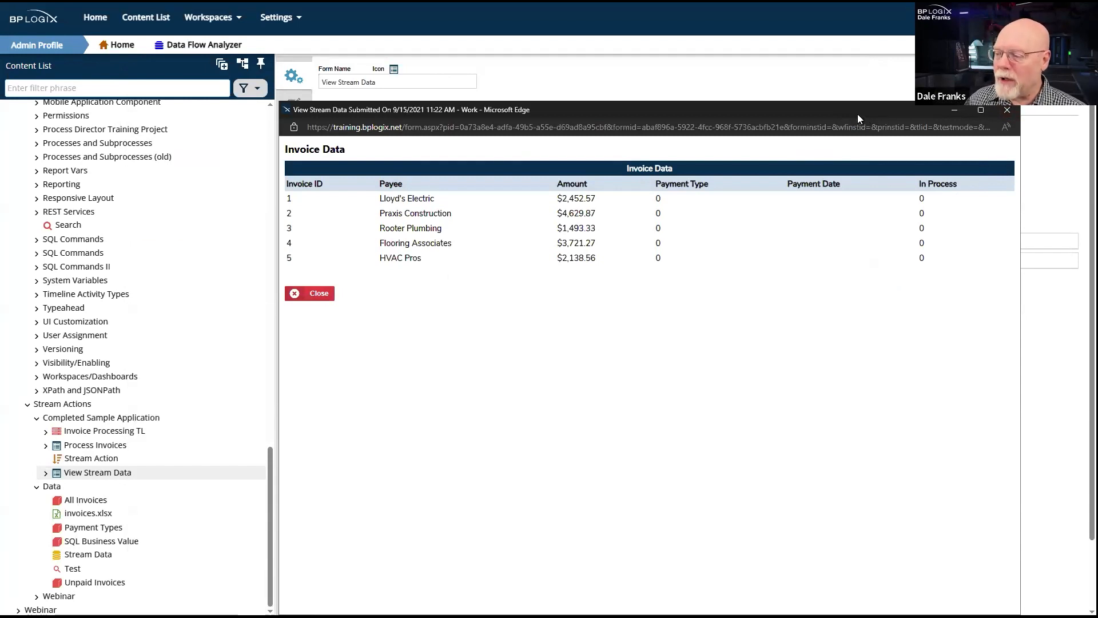
pyautogui.click(1000, 111)
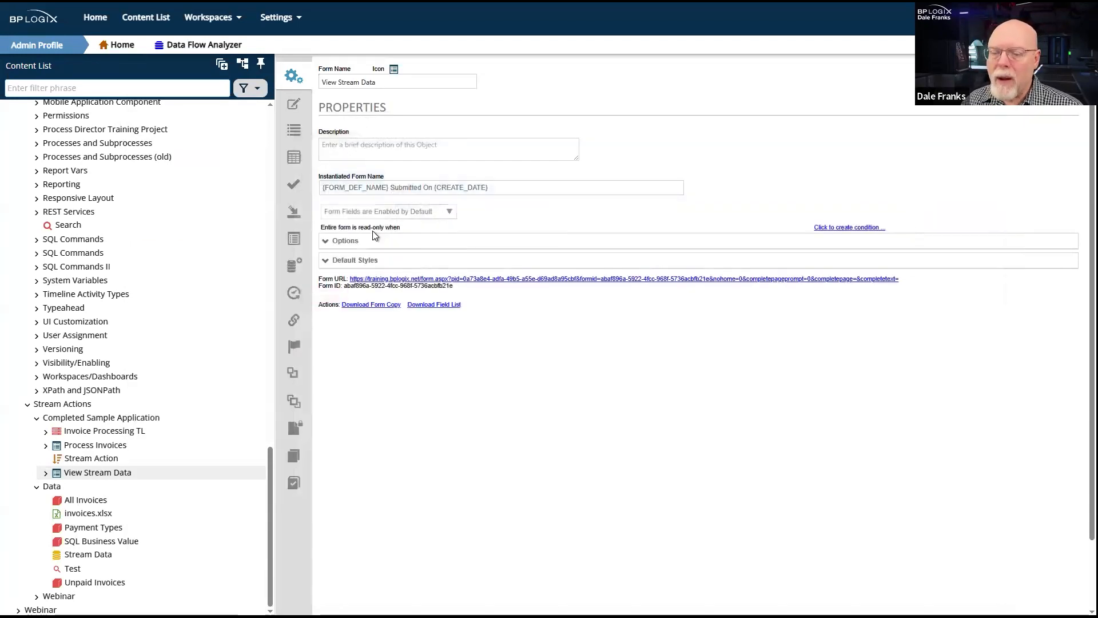
# - Open the Stream Action object and review its data set, start process and schedule settings
pyautogui.click(98, 462)
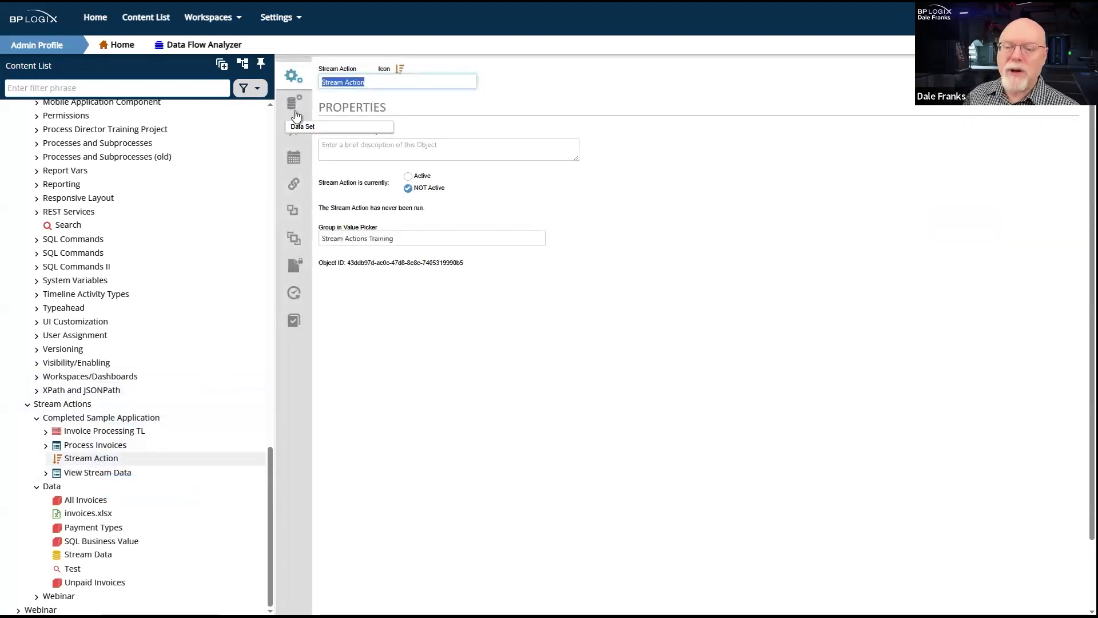
pyautogui.click(293, 103)
pyautogui.click(295, 131)
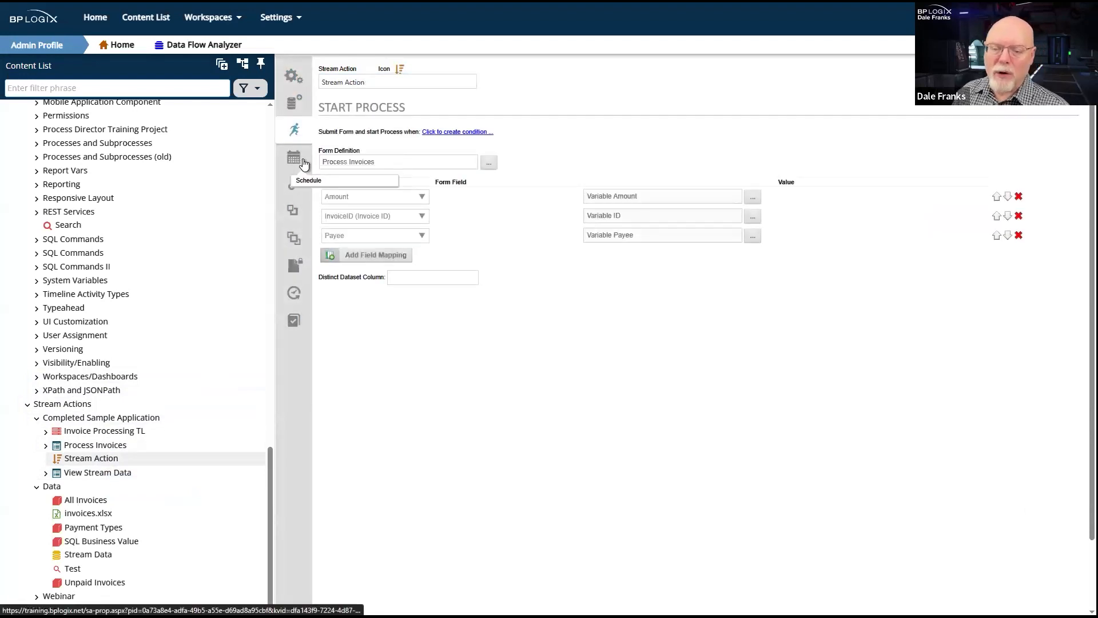
pyautogui.click(303, 165)
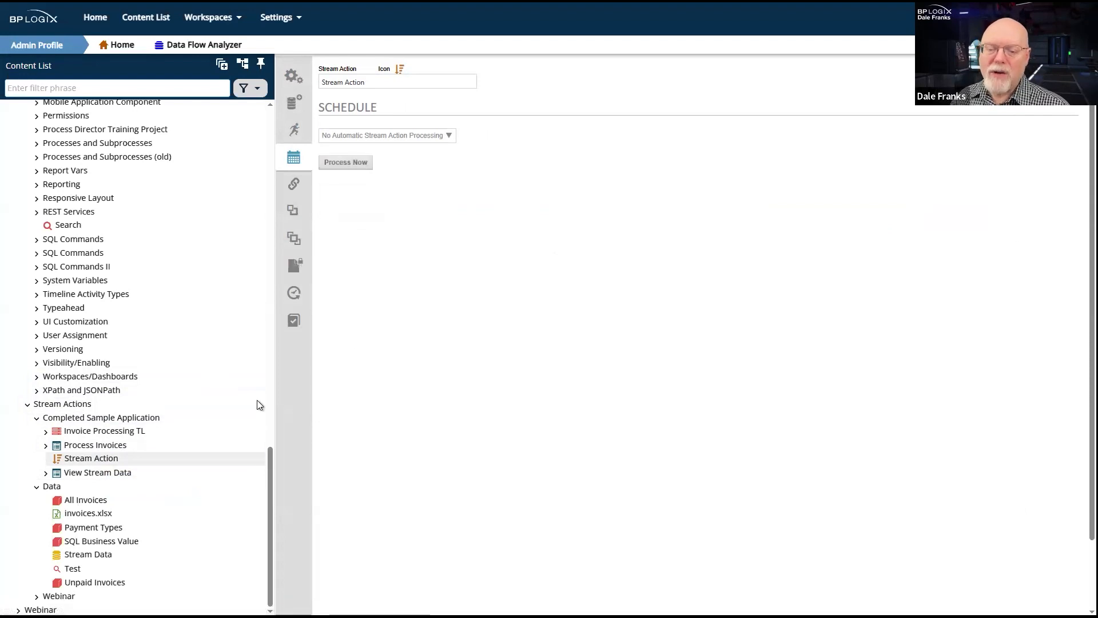
# - Check the form instances of Process Invoices and the active timelines of Invoice Processing TL
pyautogui.click(96, 449)
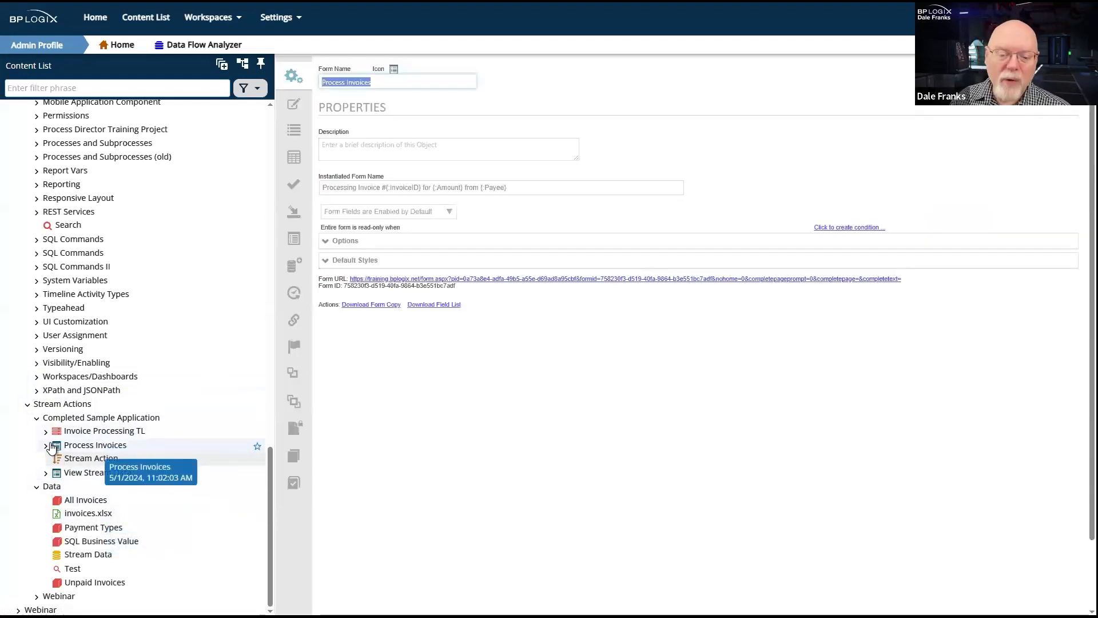
pyautogui.click(46, 446)
pyautogui.click(108, 461)
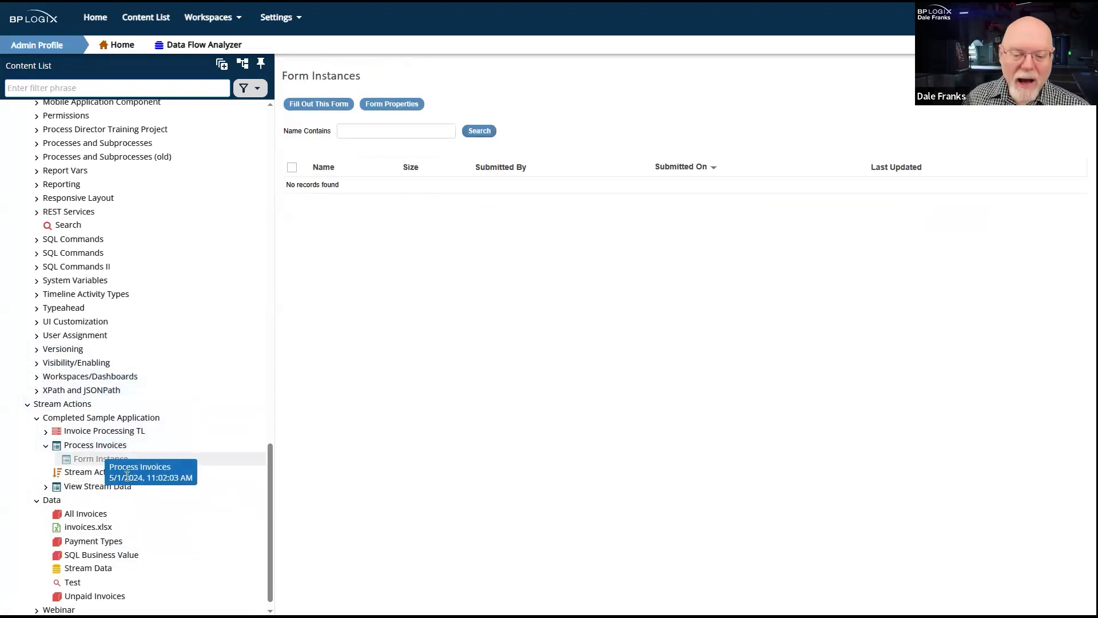
pyautogui.click(46, 432)
pyautogui.click(111, 442)
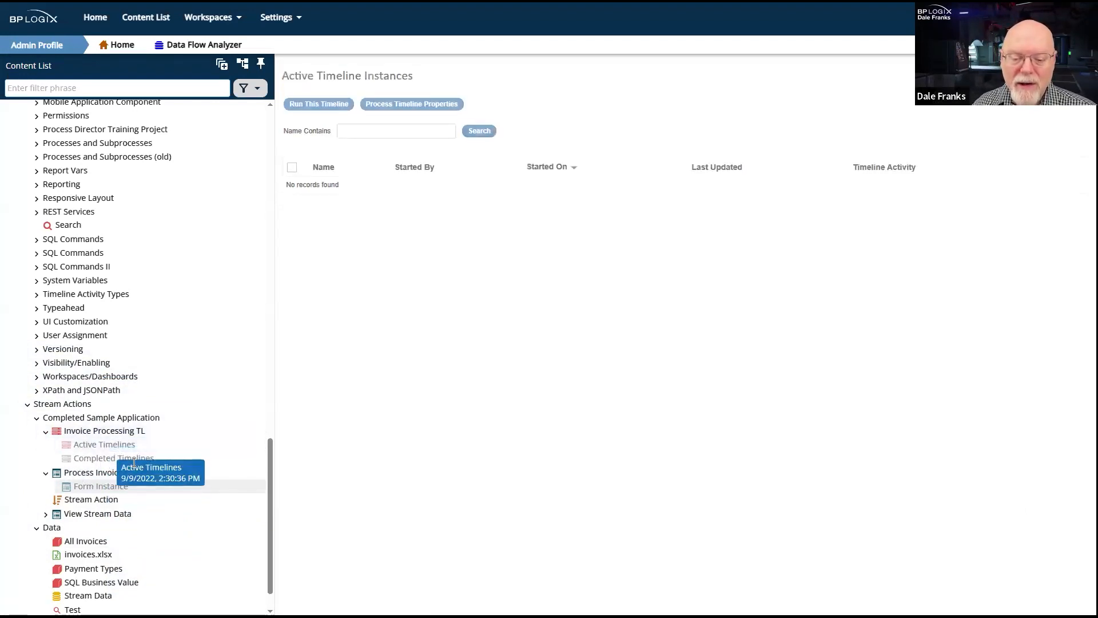
# - Check the completed timelines of Invoice Processing TL, and process the Stream Action immediately from its schedule settings
pyautogui.click(114, 457)
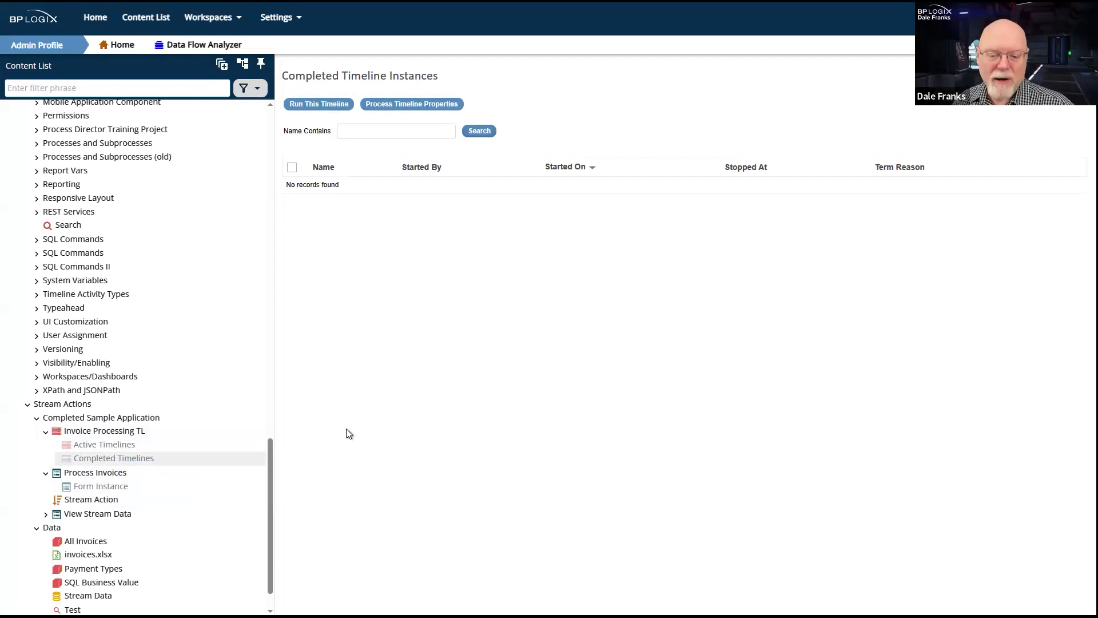
pyautogui.click(82, 500)
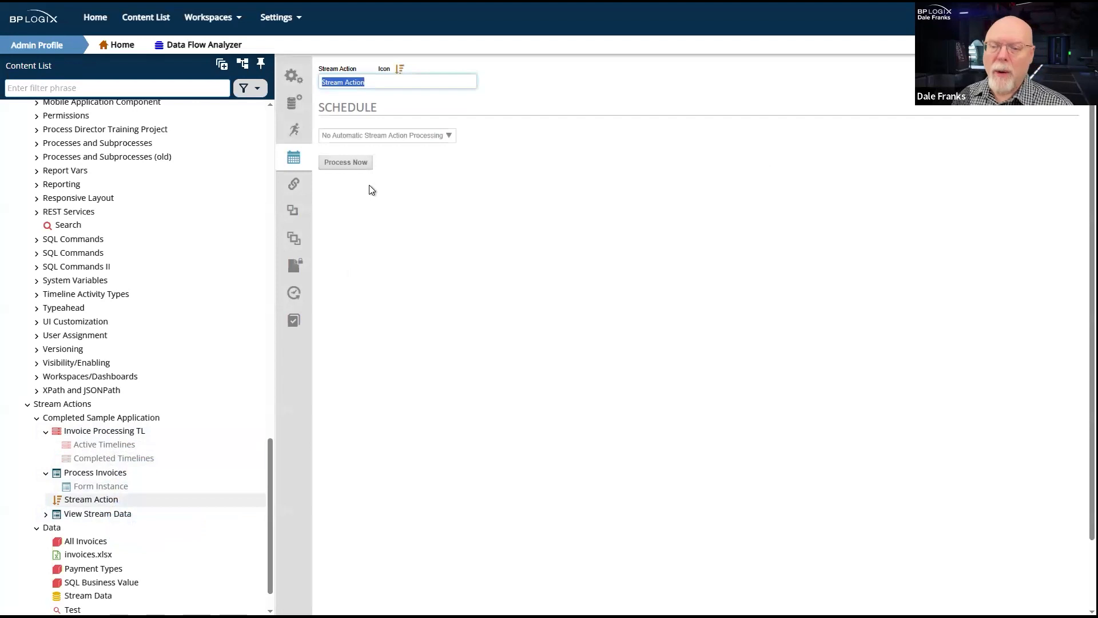
pyautogui.click(423, 137)
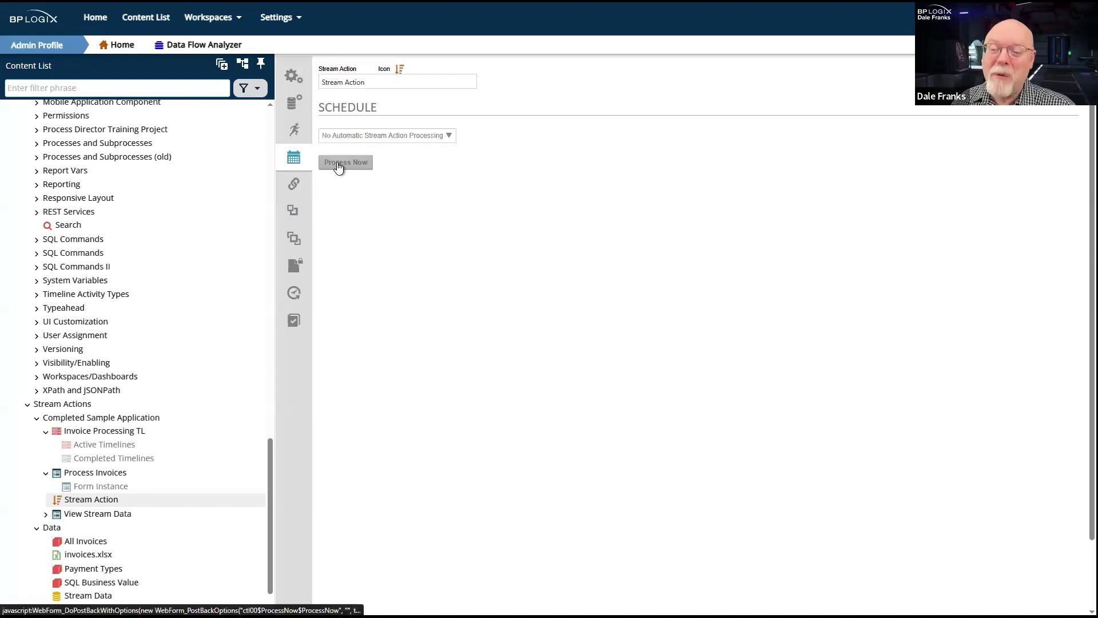
pyautogui.click(338, 165)
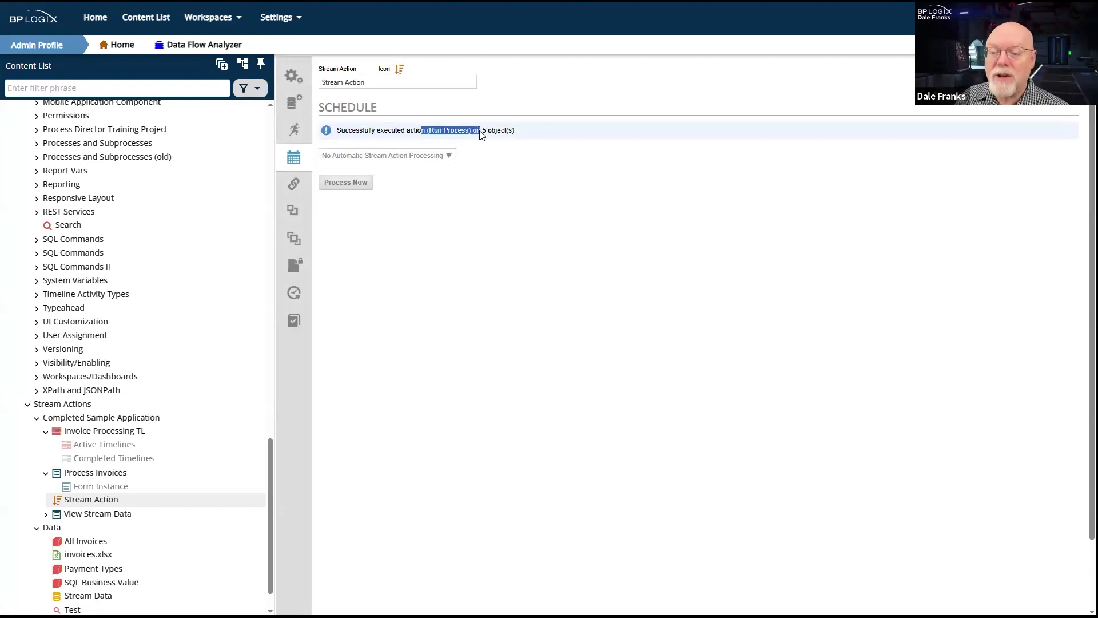
pyautogui.click(547, 136)
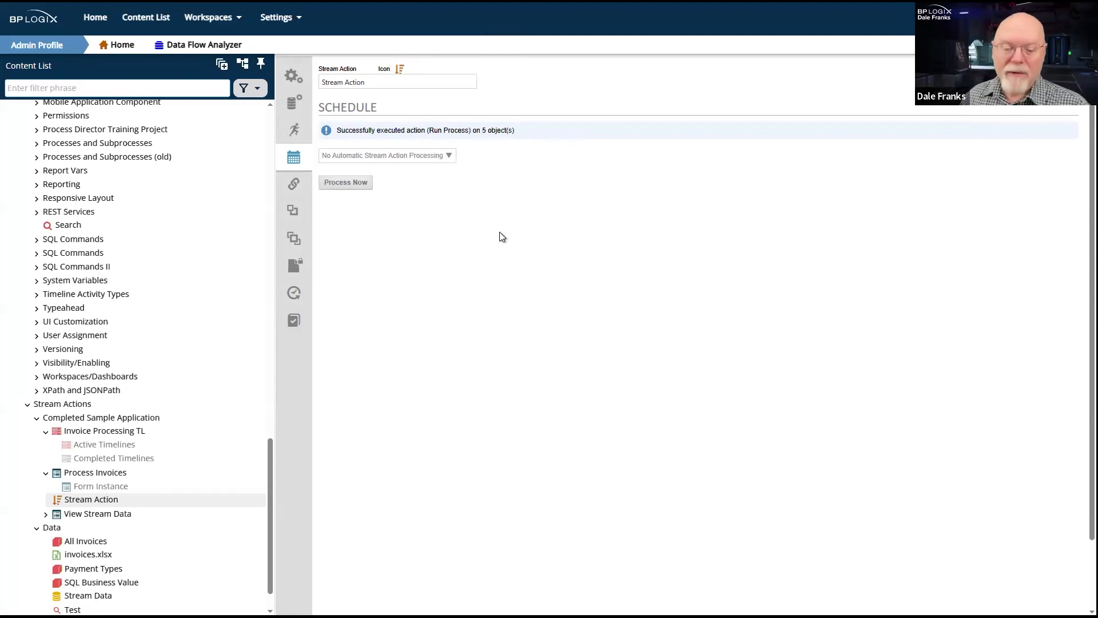
# - Review the invoice form instances under Process Invoices and the running instances of the Invoice Processing TL timeline
pyautogui.click(102, 487)
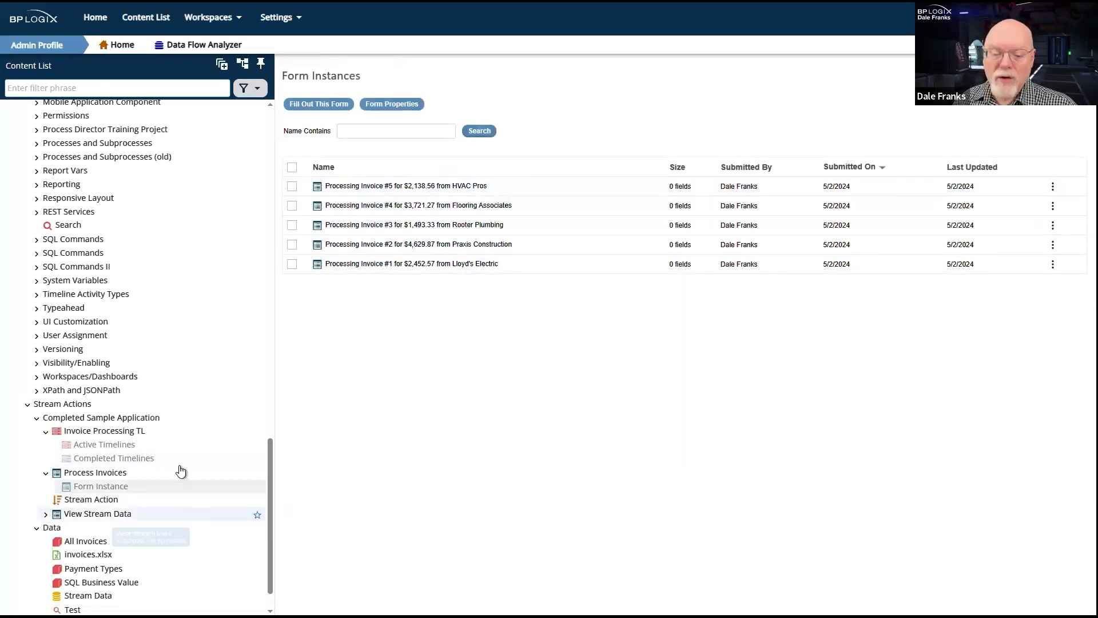
pyautogui.scroll(-1, 86, 452)
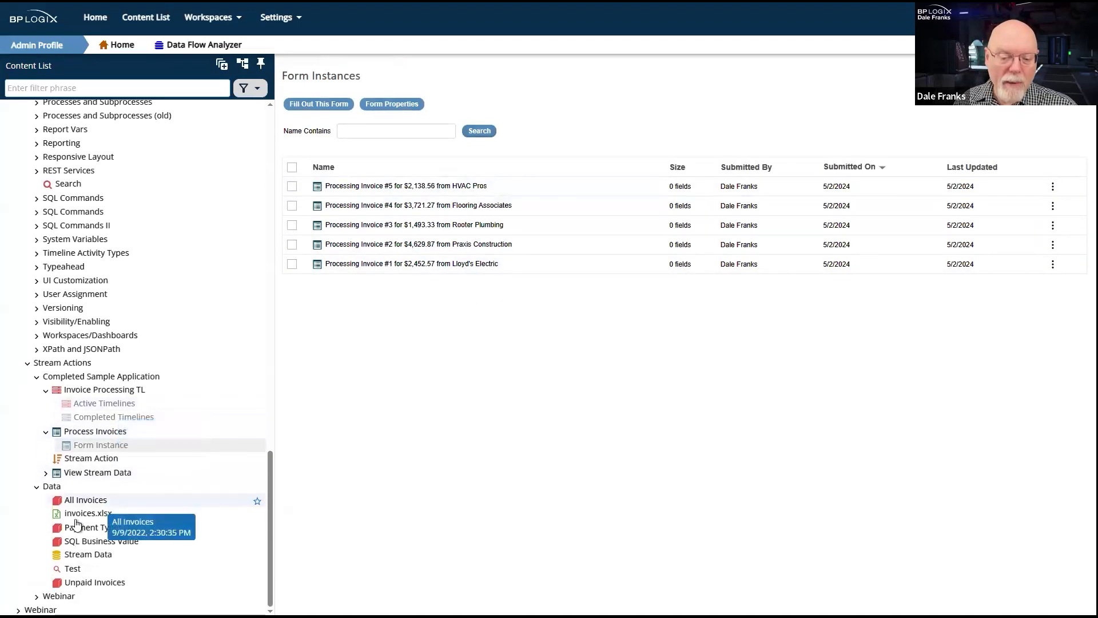
pyautogui.click(103, 403)
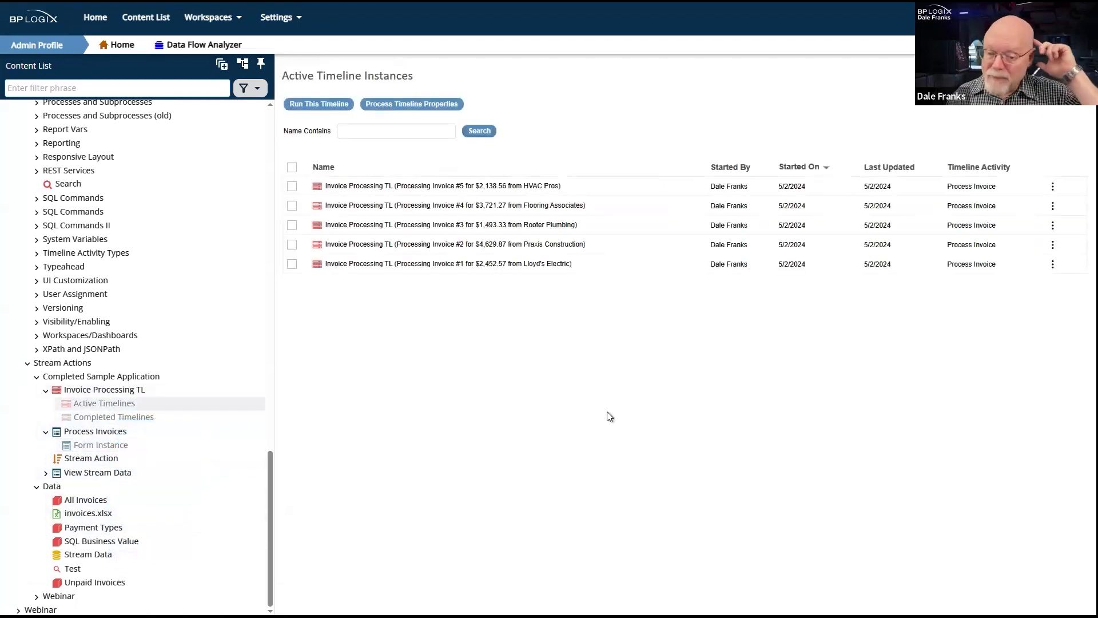
# - Process the Stream Action a second time, and run the View Stream Data form to check the invoices' In Process values
pyautogui.click(112, 459)
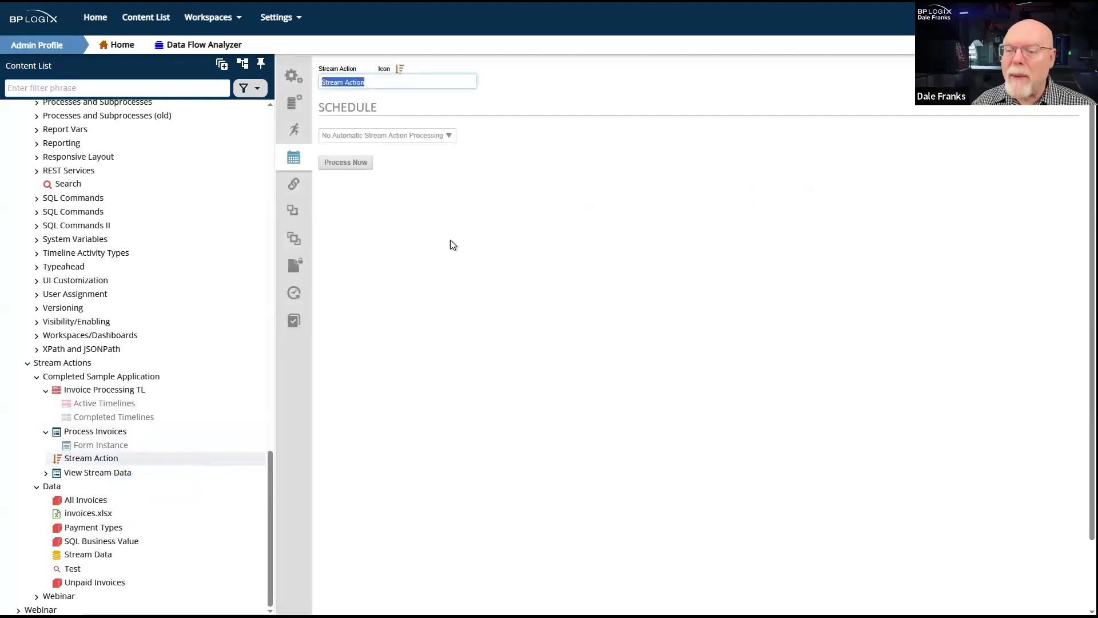
pyautogui.click(350, 163)
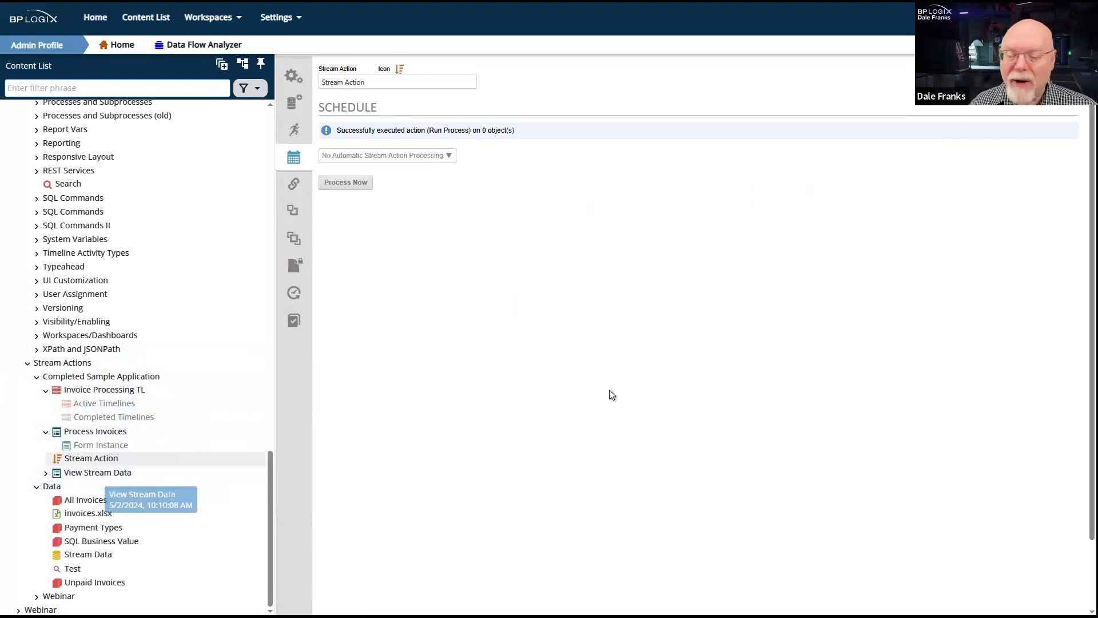
pyautogui.click(109, 477)
pyautogui.click(1007, 81)
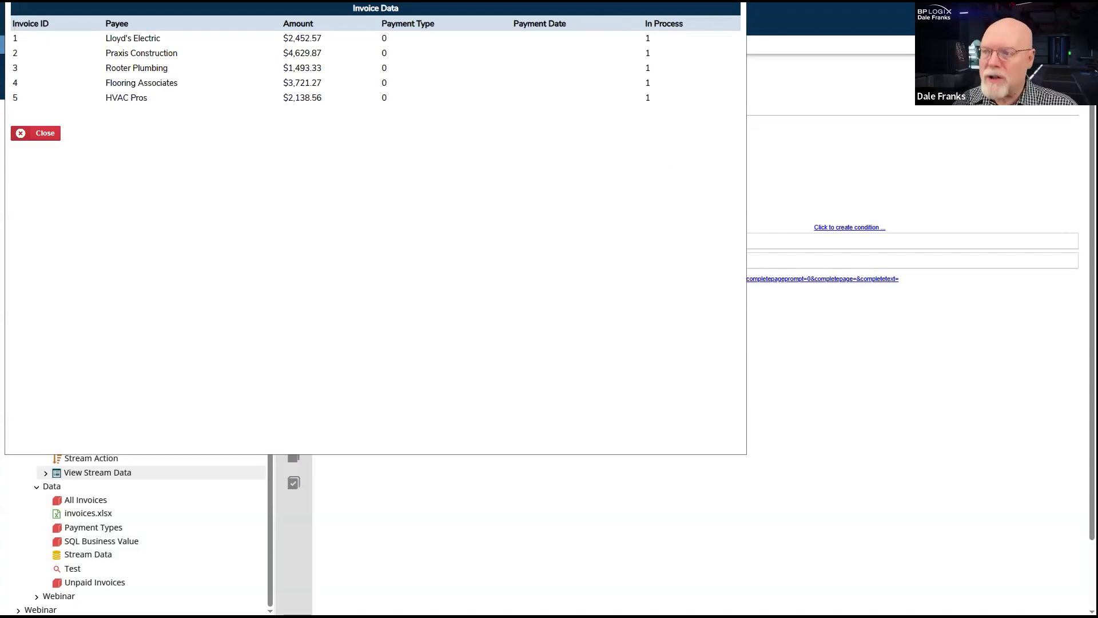
pyautogui.click(35, 133)
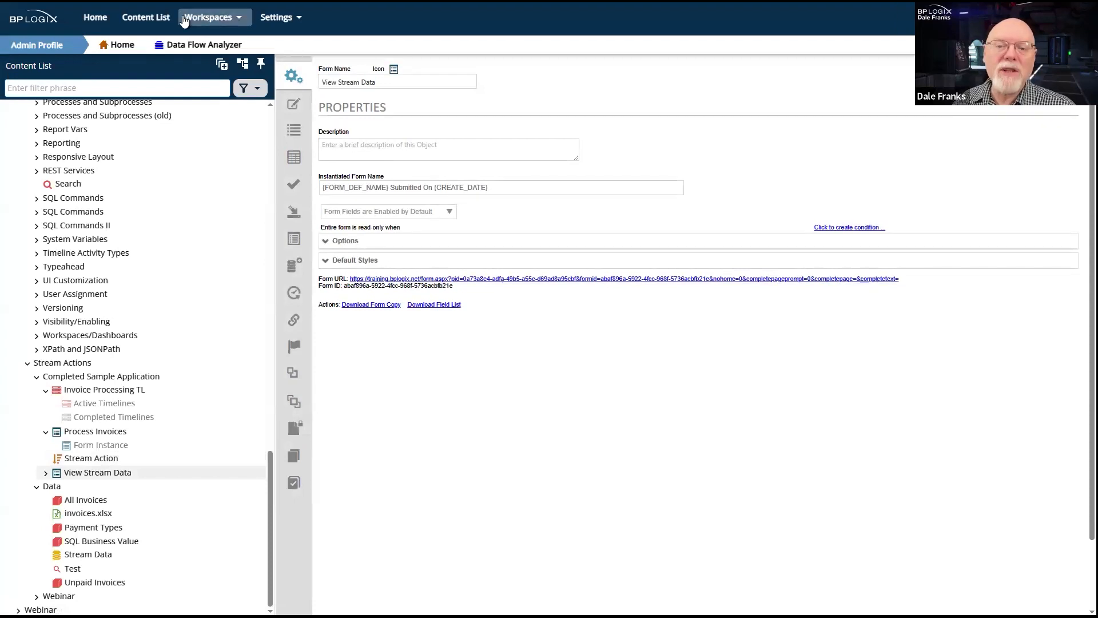
# - Switch to the User Profile workspace and complete the invoice #5 task from HVAC Pros with payment type EFT
pyautogui.click(207, 18)
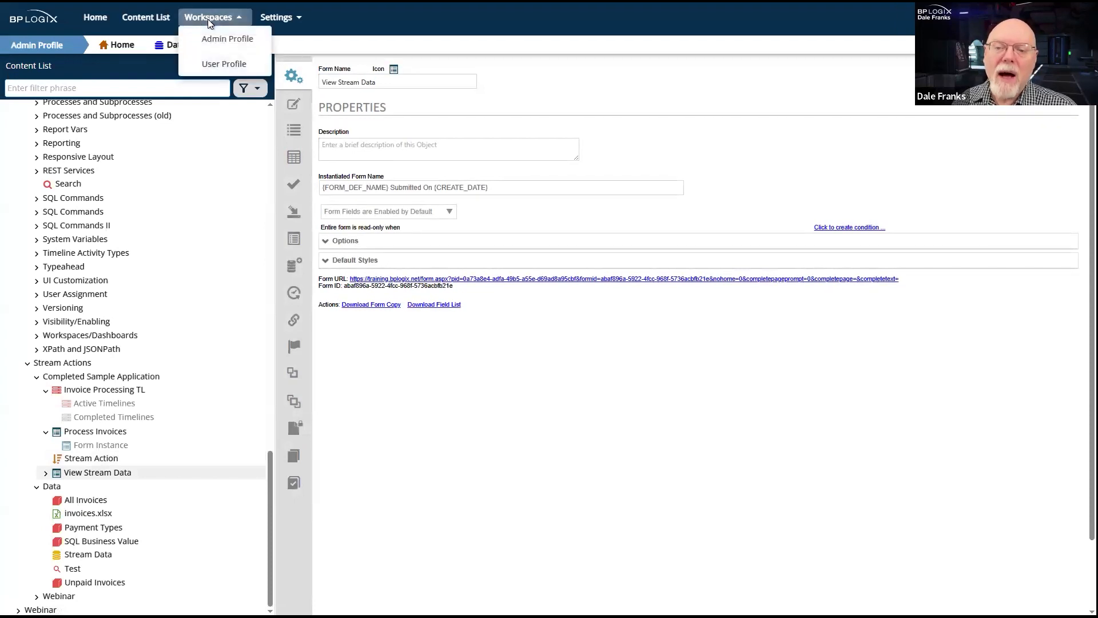
pyautogui.click(224, 64)
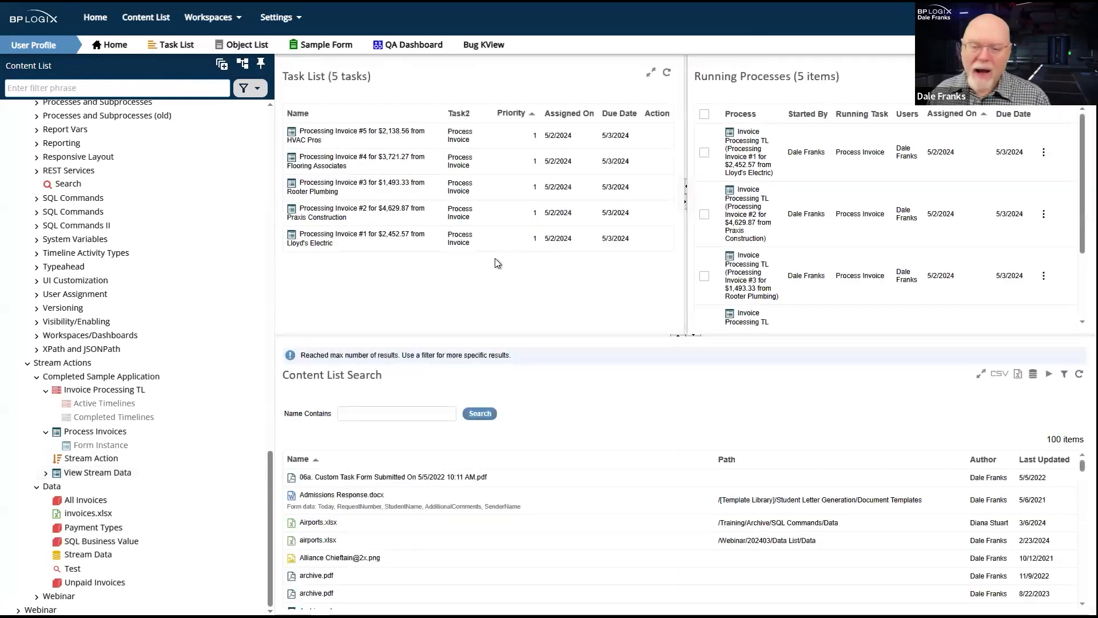
pyautogui.click(325, 136)
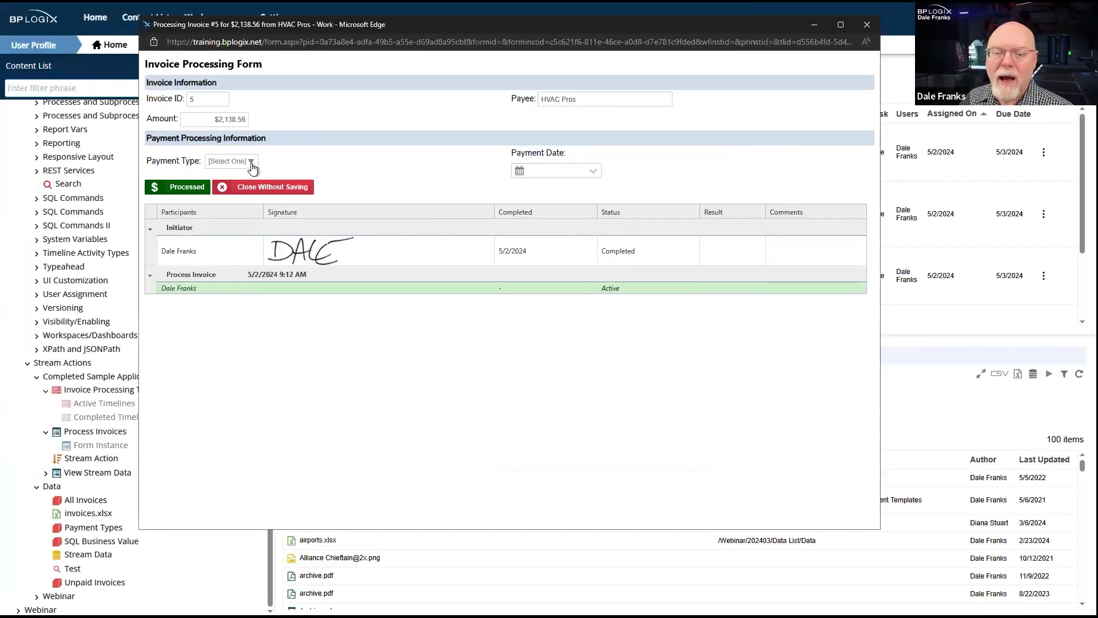
pyautogui.click(252, 163)
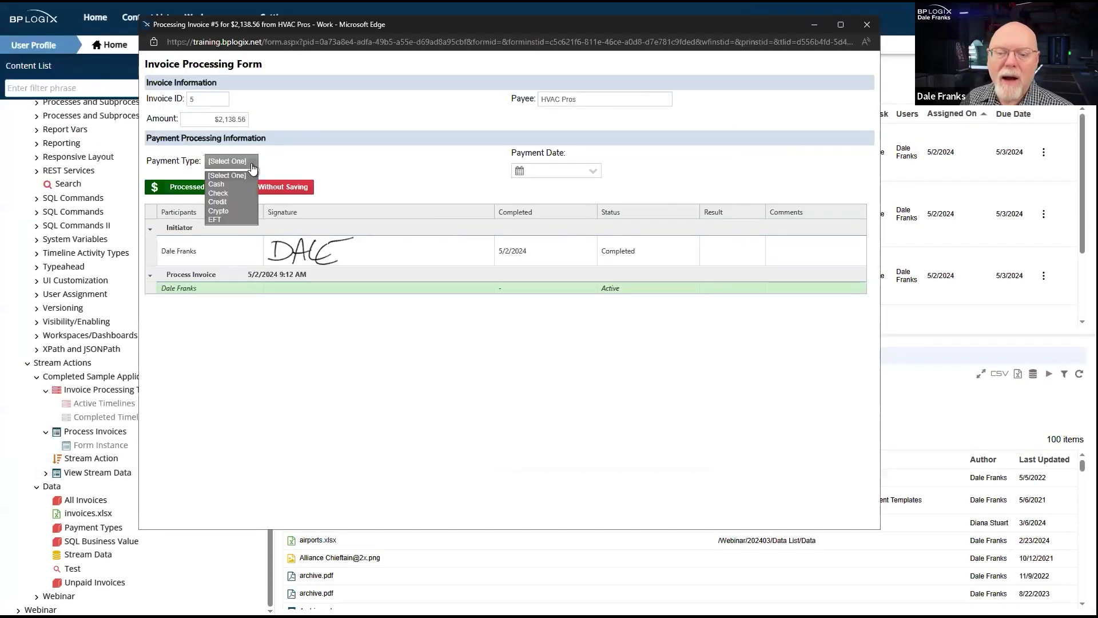
pyautogui.click(226, 218)
pyautogui.click(179, 186)
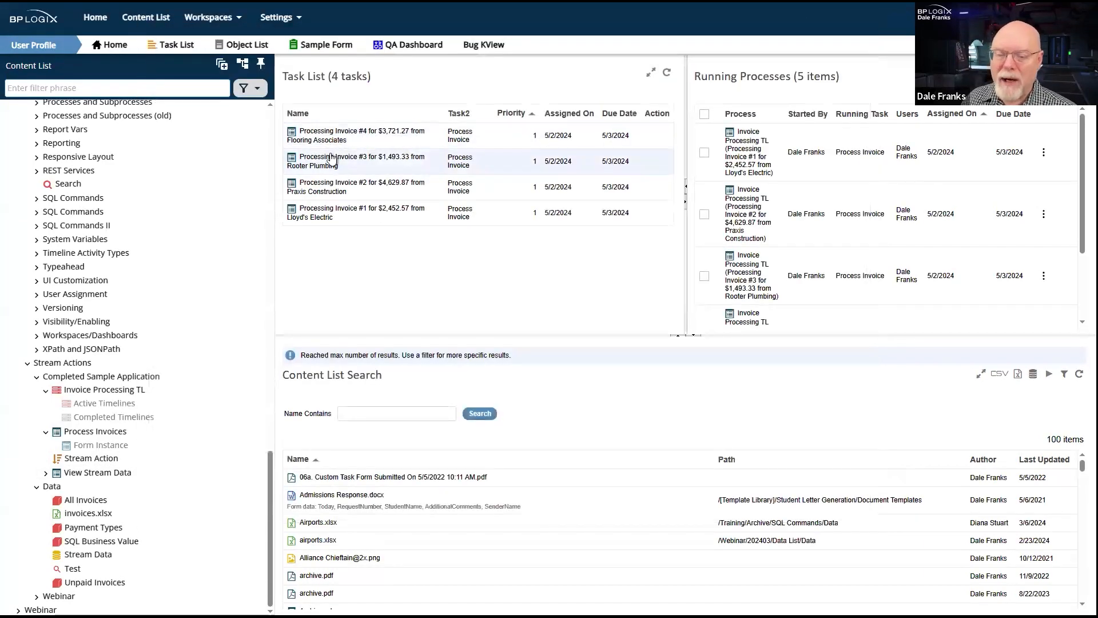
# - Complete the invoice #4 task from Flooring Associates with payment type Check and the invoice #3 task from Rooter Plumbing with Credit
pyautogui.click(340, 136)
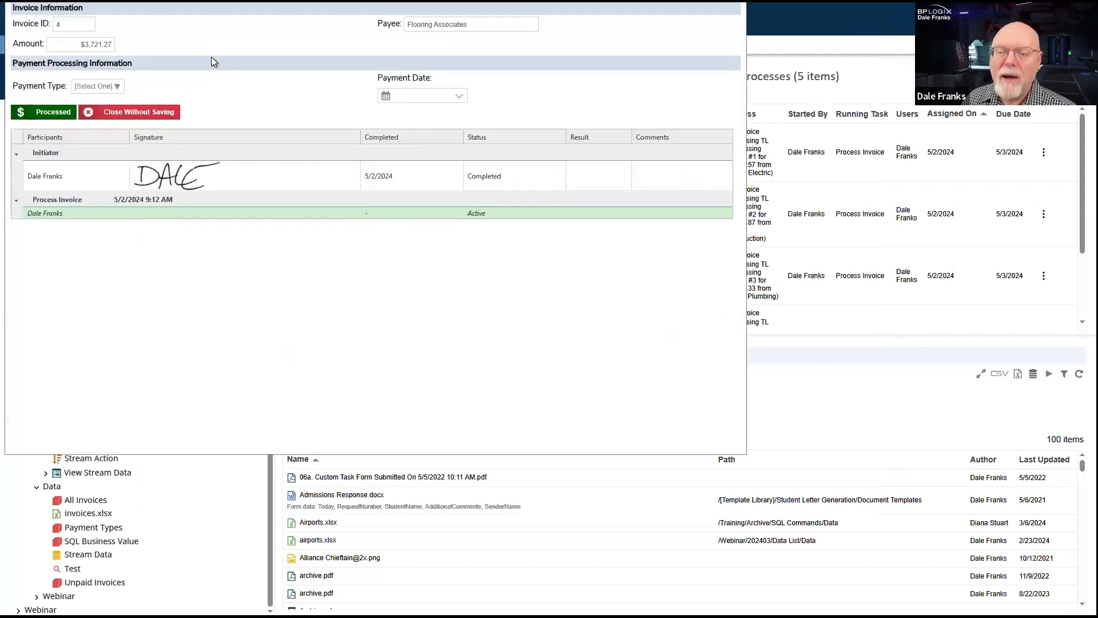
pyautogui.click(109, 87)
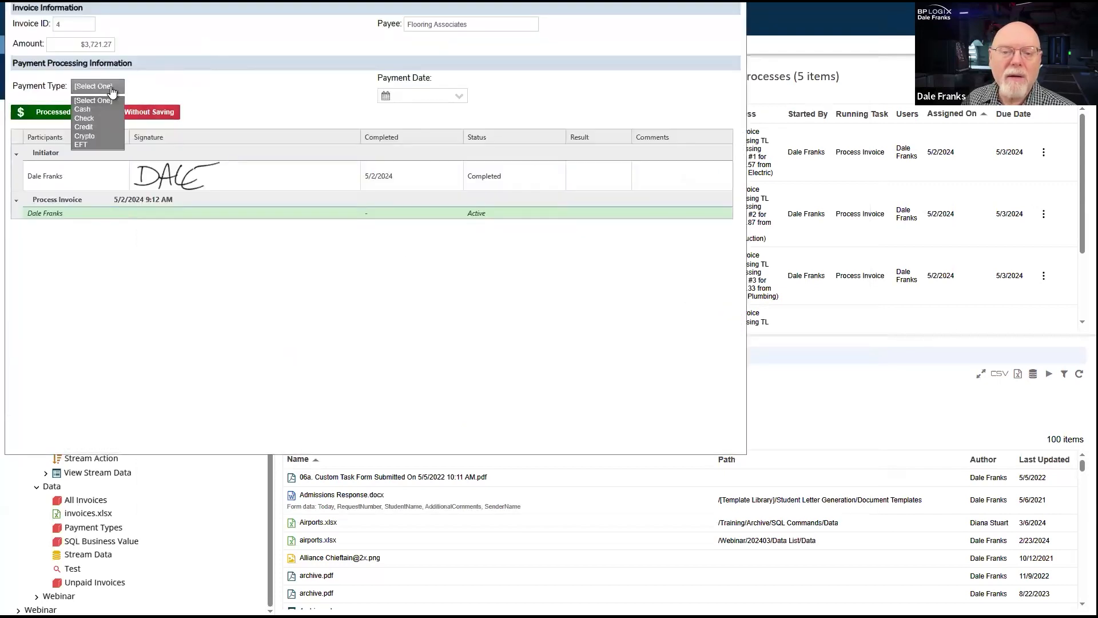
pyautogui.click(91, 117)
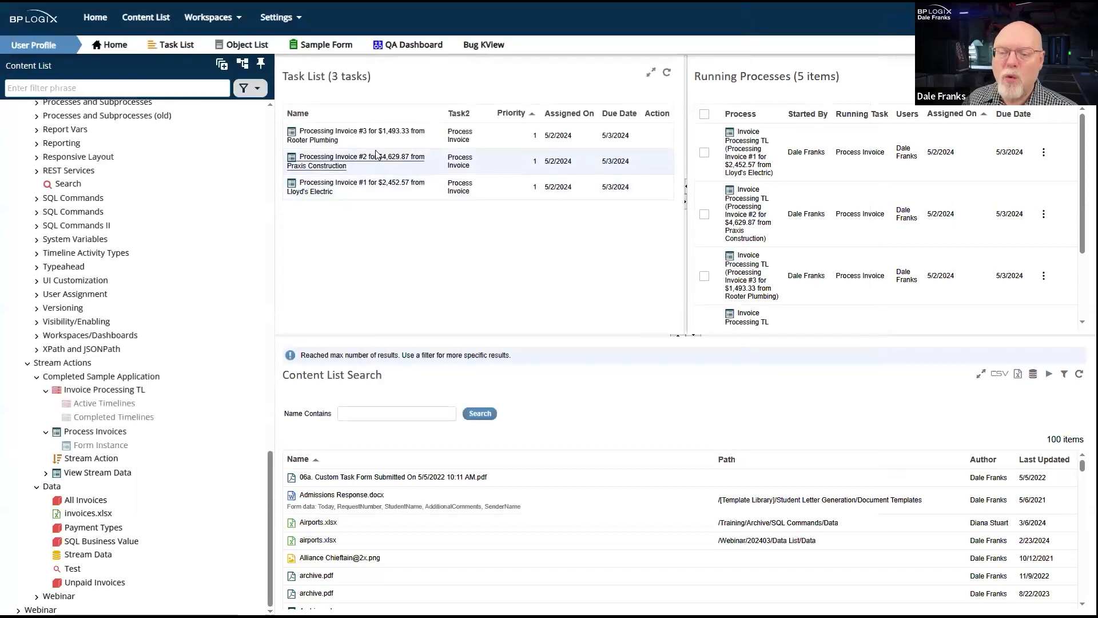
pyautogui.click(382, 132)
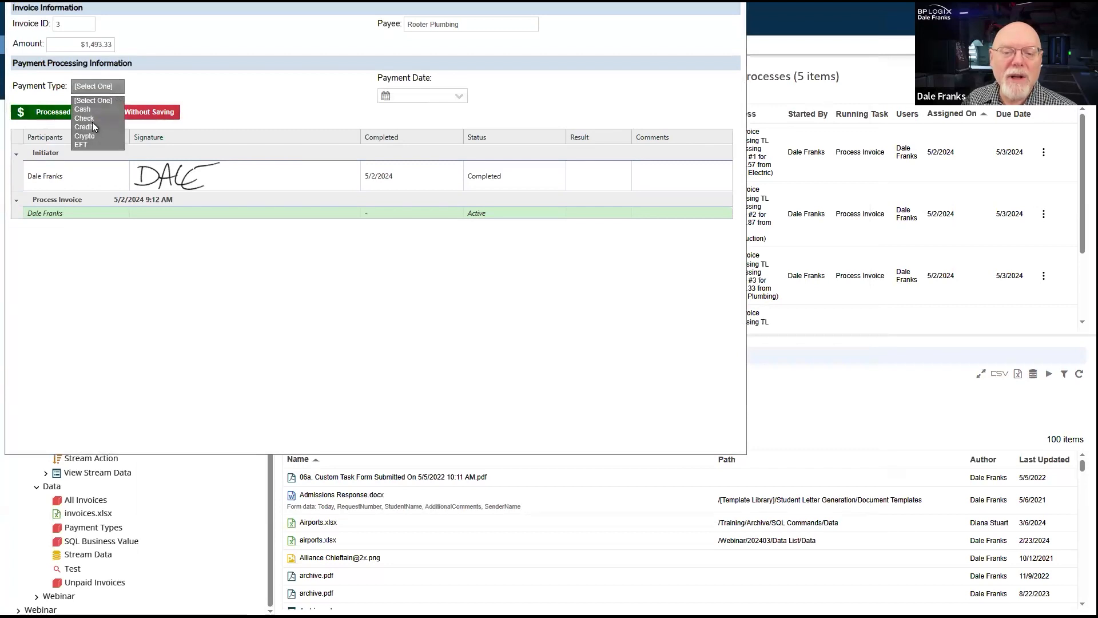
pyautogui.click(92, 123)
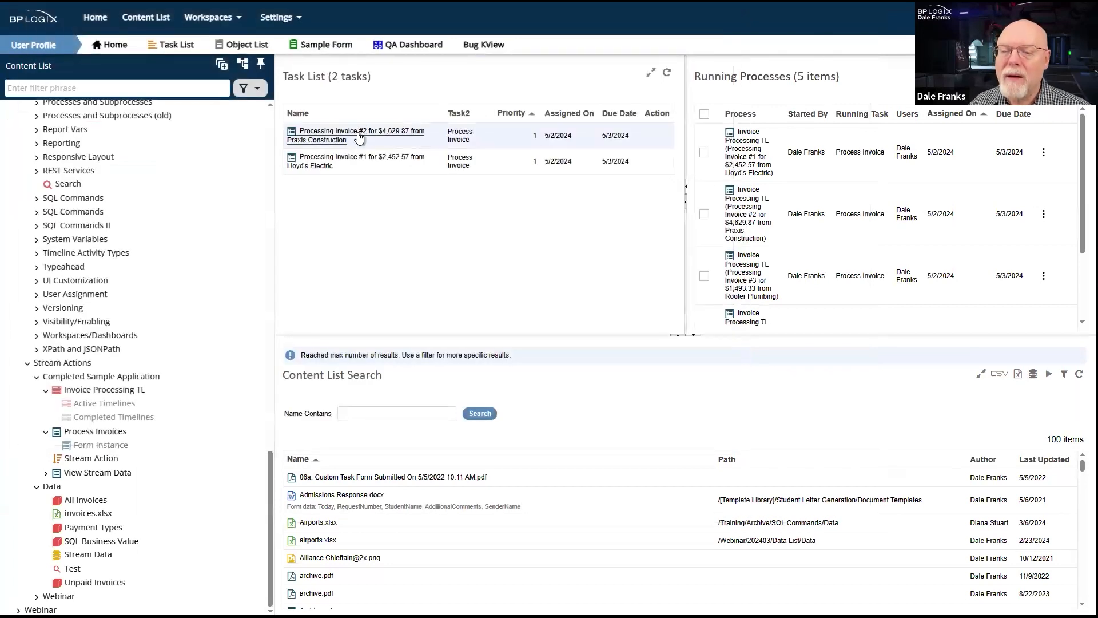
# - Complete the invoice #2 task from Praxis Construction with payment type Crypto
pyautogui.click(358, 136)
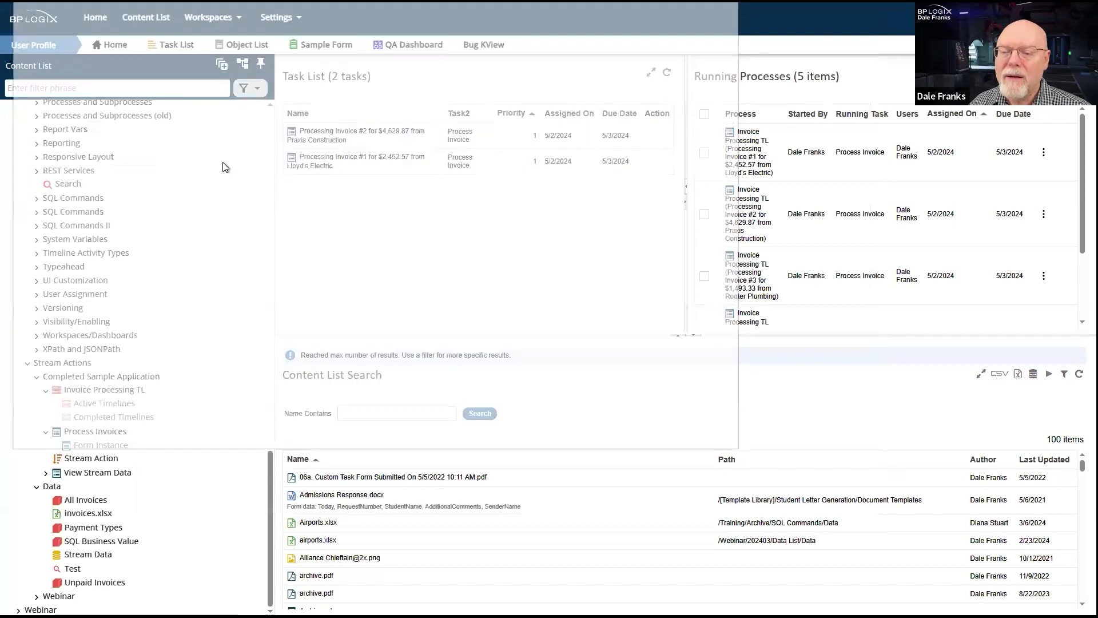
pyautogui.click(107, 87)
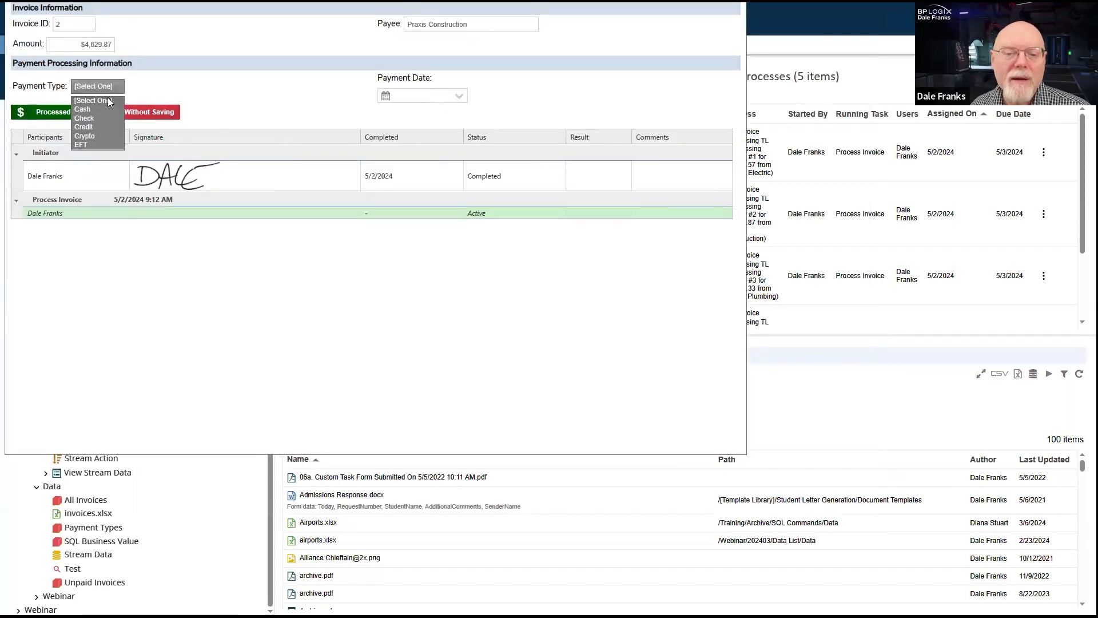
pyautogui.click(97, 136)
pyautogui.click(54, 113)
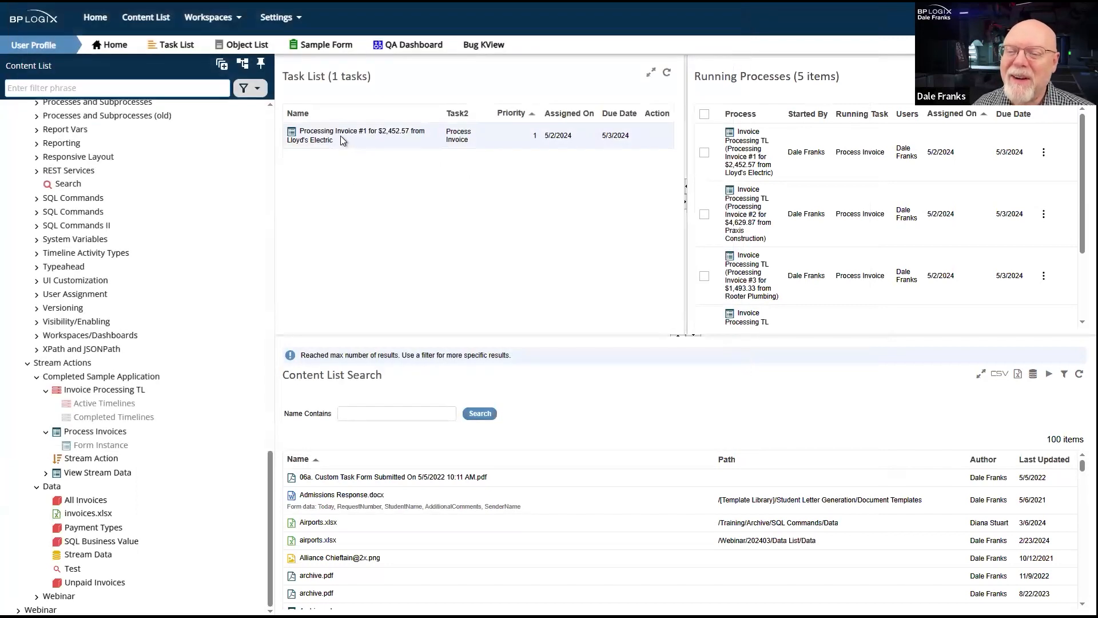
# - Complete the invoice #1 task from Lloyd's Electric with payment type Check
pyautogui.click(341, 136)
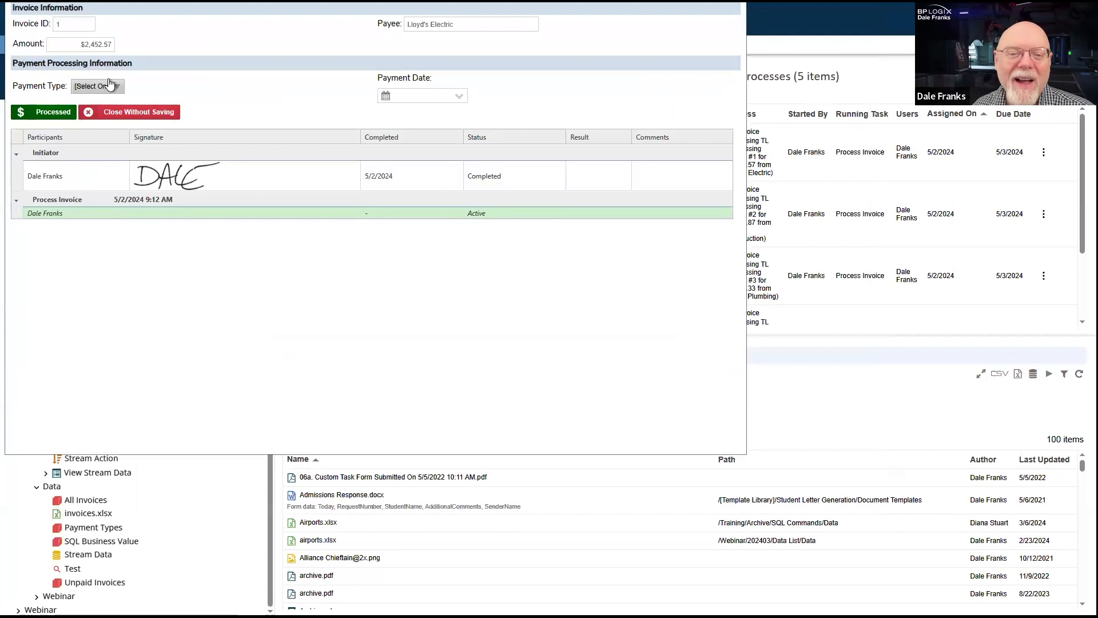
pyautogui.click(109, 86)
pyautogui.click(94, 119)
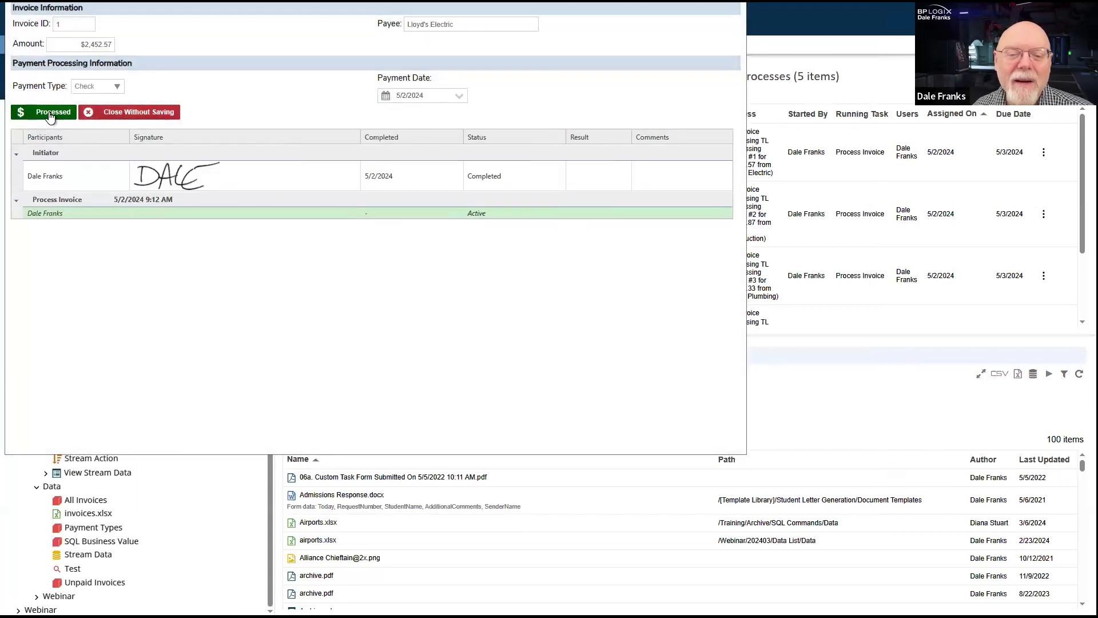
pyautogui.click(40, 112)
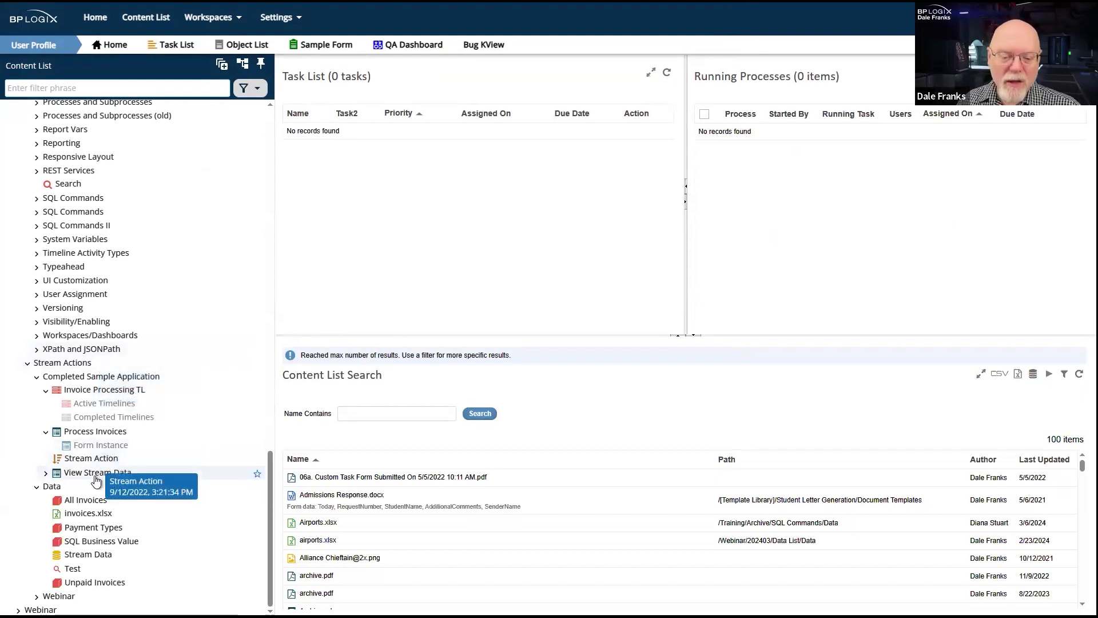
# - Run the View Stream Data form, examine the payment types and payment dates of the invoices, and close it
pyautogui.click(102, 457)
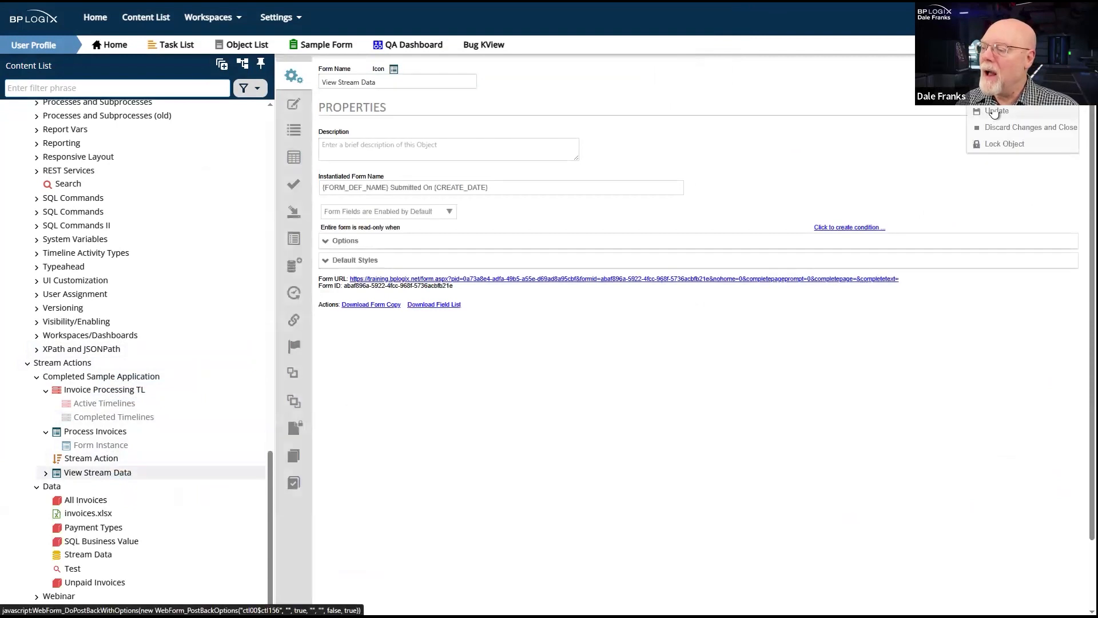
pyautogui.click(1010, 86)
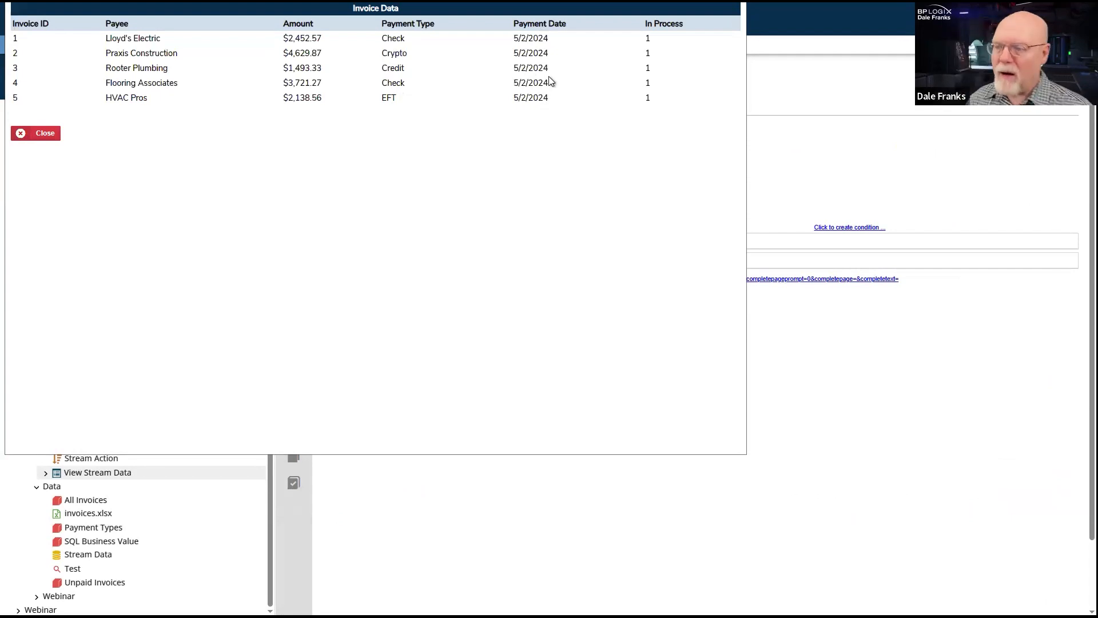
pyautogui.moveTo(569, 0); pyautogui.dragTo(626, 35)
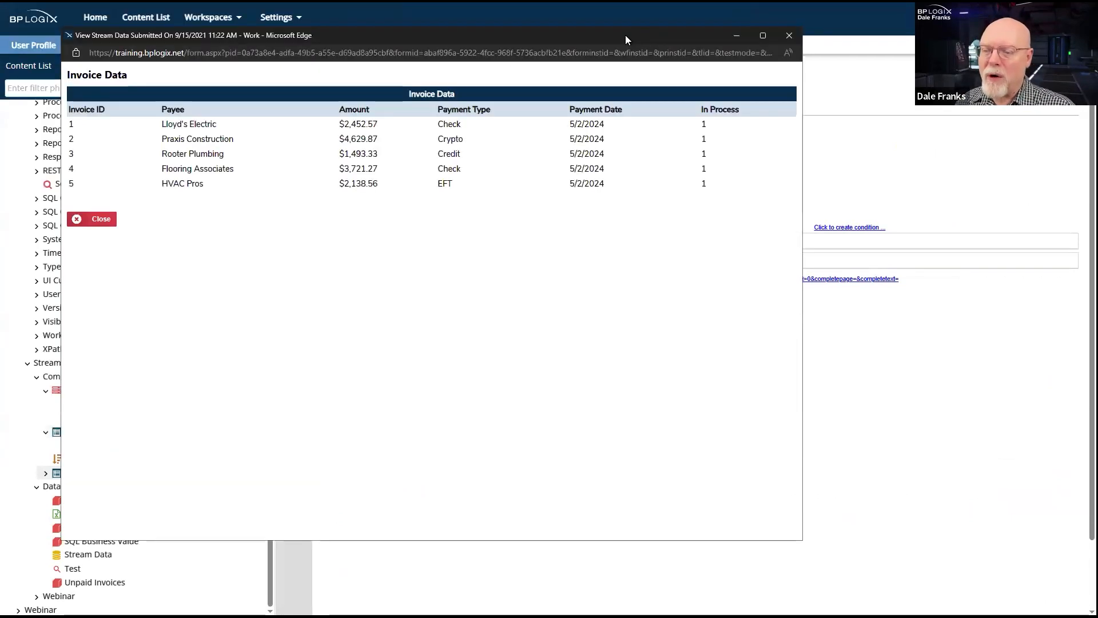
pyautogui.click(788, 36)
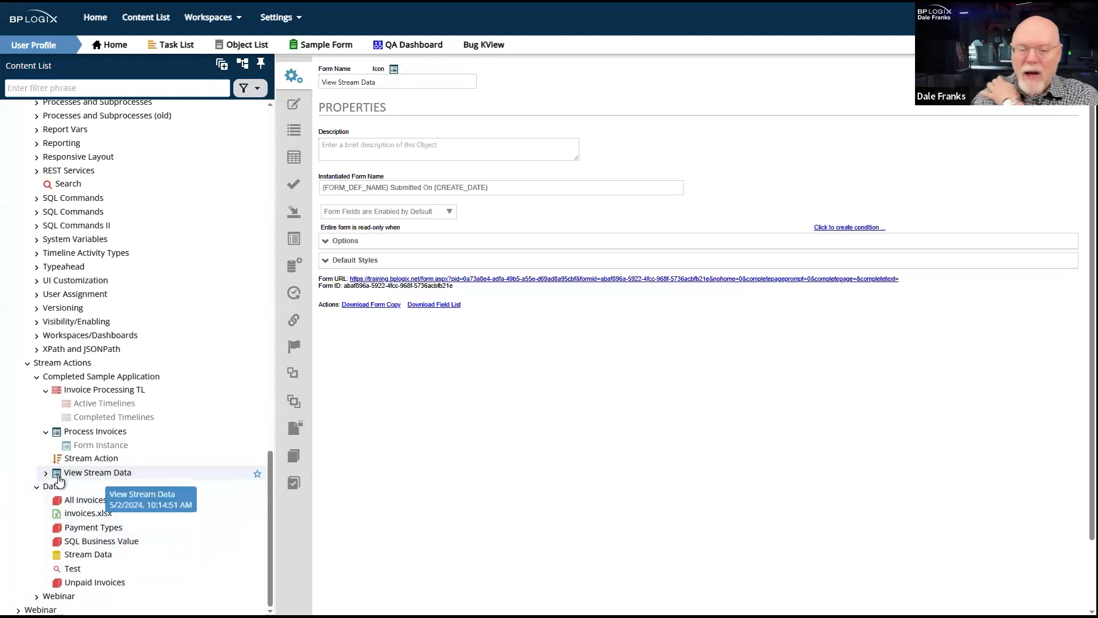
# - View the Webinar folder under Stream Actions, and examine which tables are selected in the Stream Data datasource
pyautogui.click(60, 596)
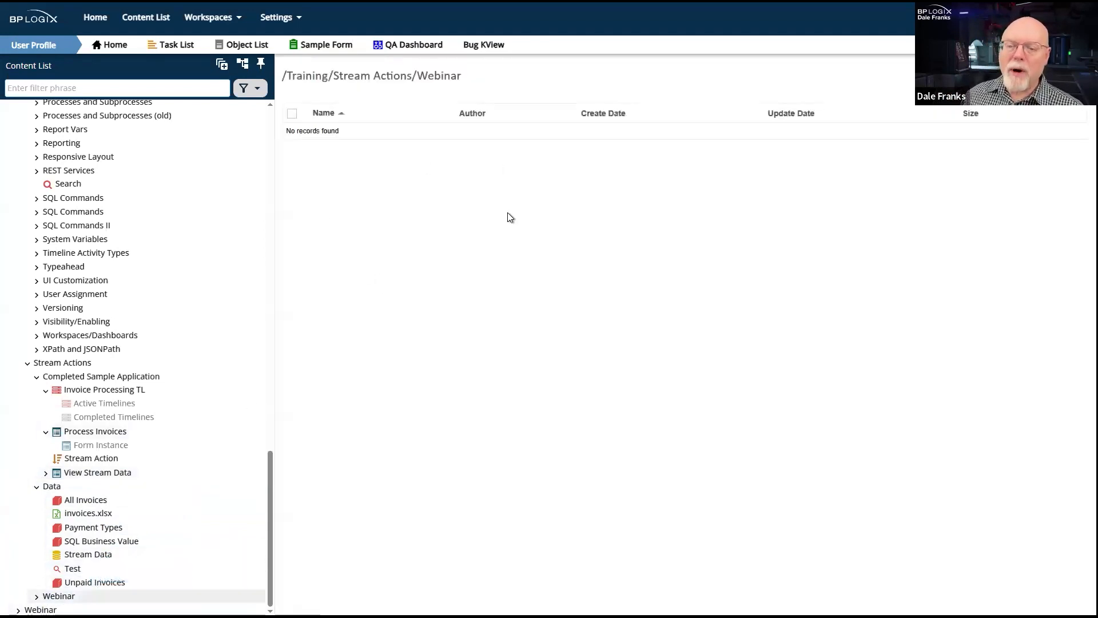
pyautogui.click(92, 556)
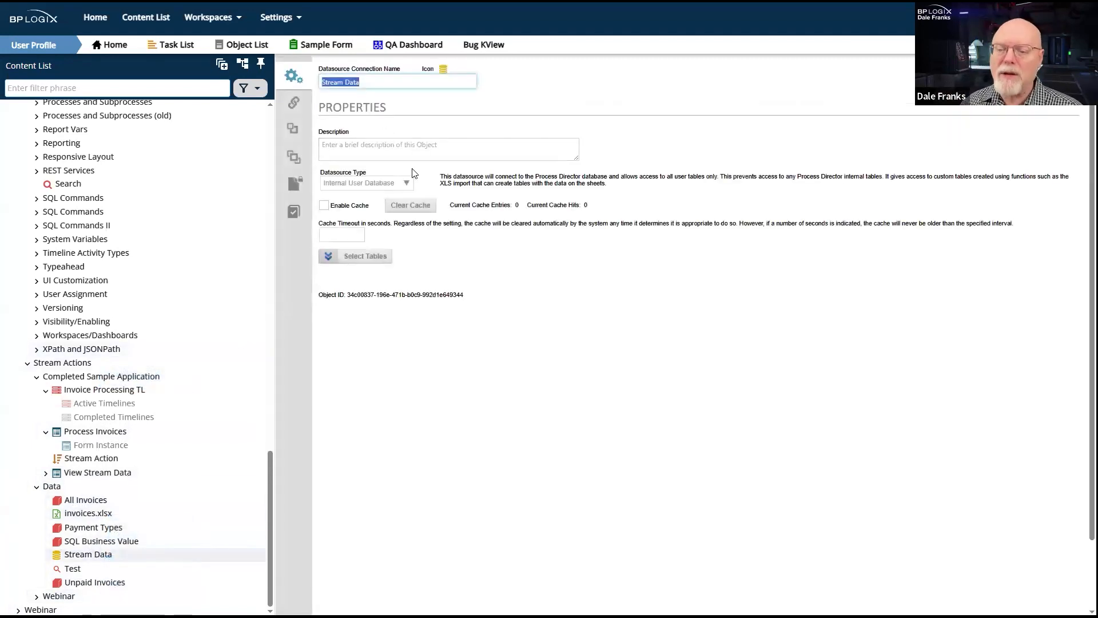
pyautogui.click(361, 256)
pyautogui.scroll(-6, 461, 346)
pyautogui.scroll(-10, 456, 321)
pyautogui.scroll(1, 456, 321)
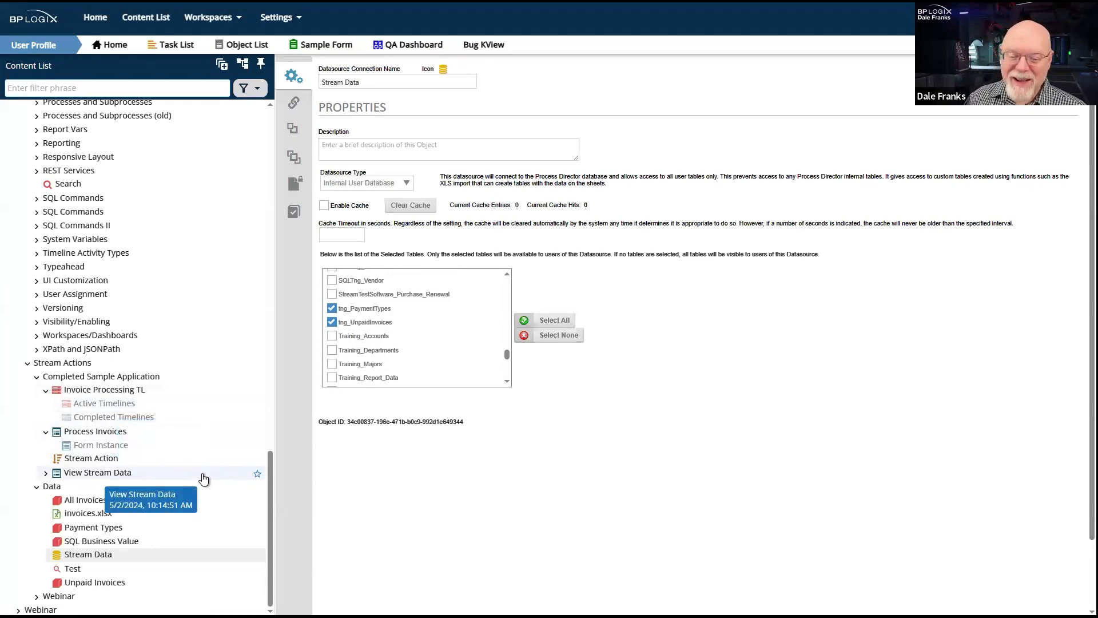
# - Create a folder named Data inside the Webinar folder under Stream Actions
pyautogui.click(67, 597)
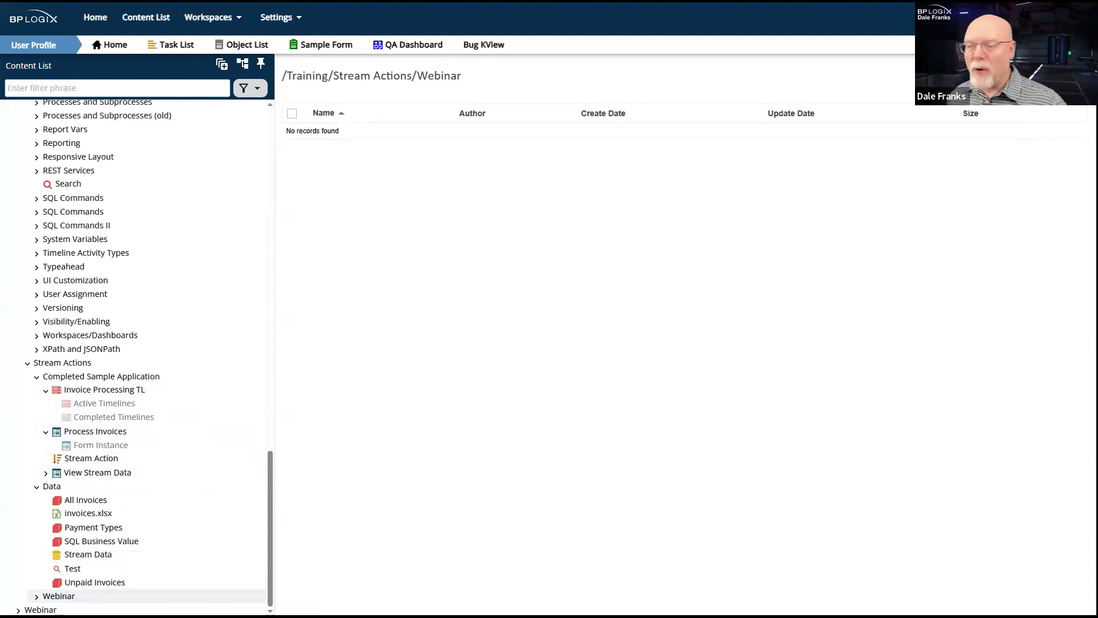
pyautogui.moveTo(1057, 79)
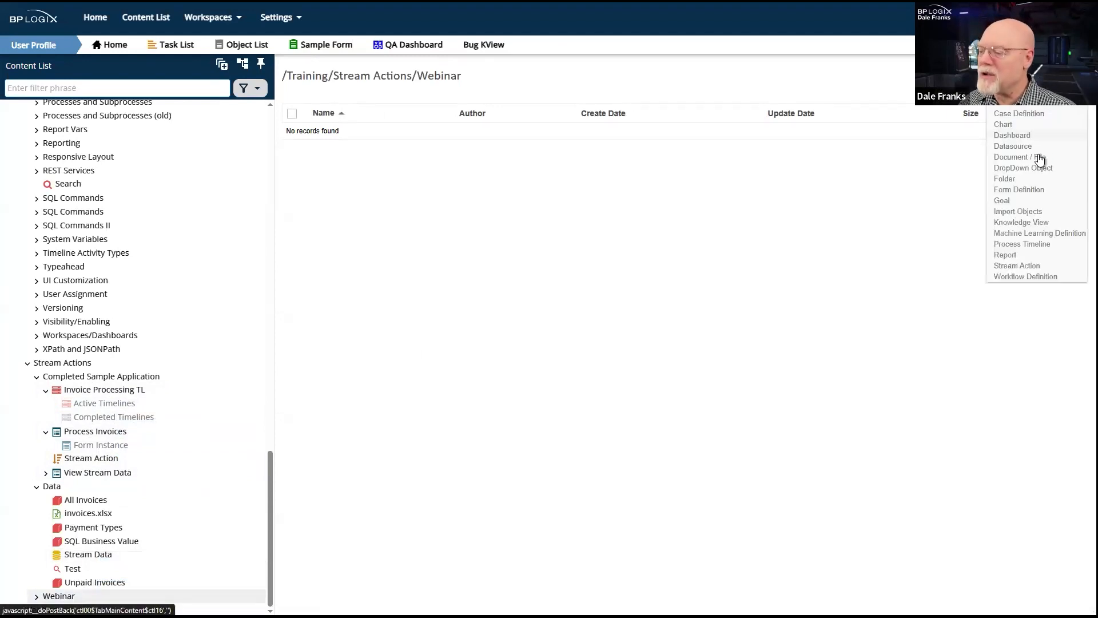
pyautogui.click(1028, 180)
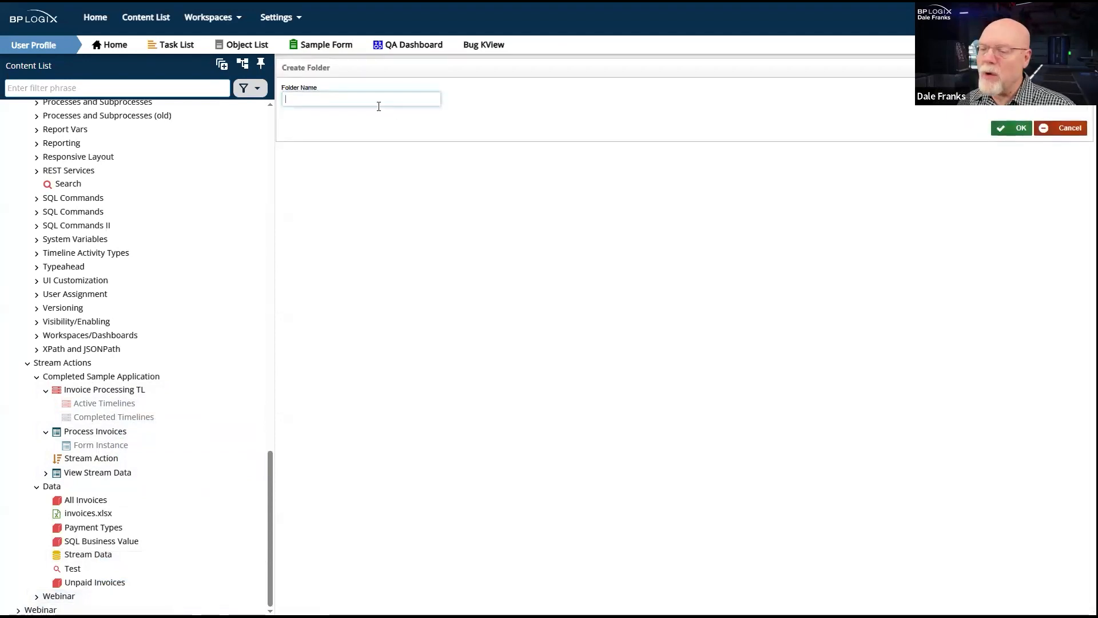
pyautogui.write('Data')
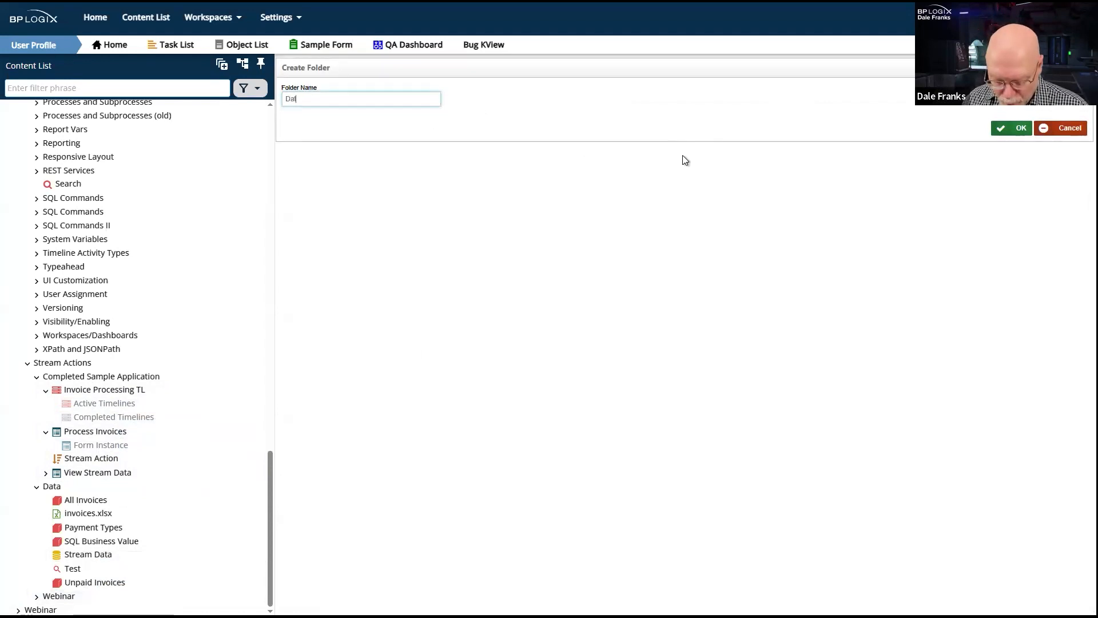
pyautogui.click(1012, 129)
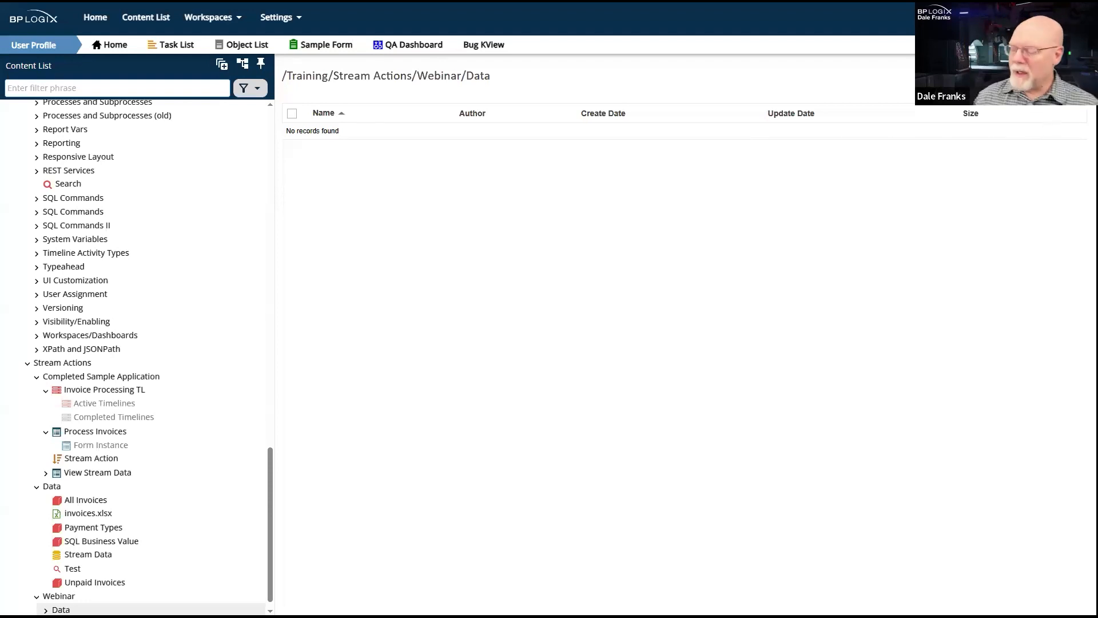
# - Create a datasource named Stream Actions Webinar in the new Data folder
pyautogui.moveTo(1056, 77)
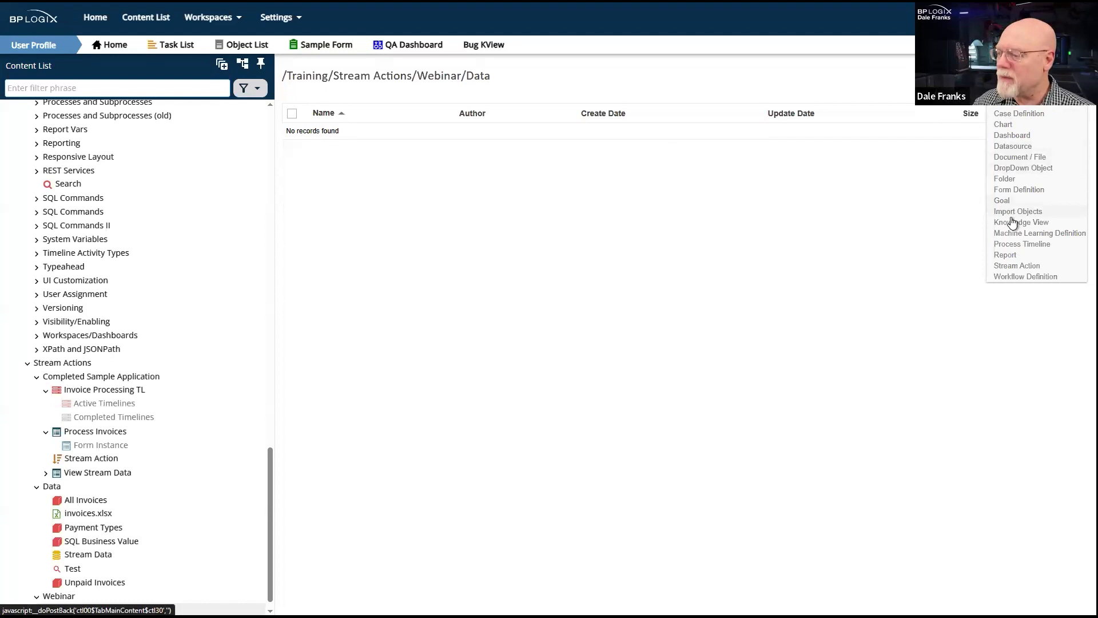
pyautogui.click(1036, 147)
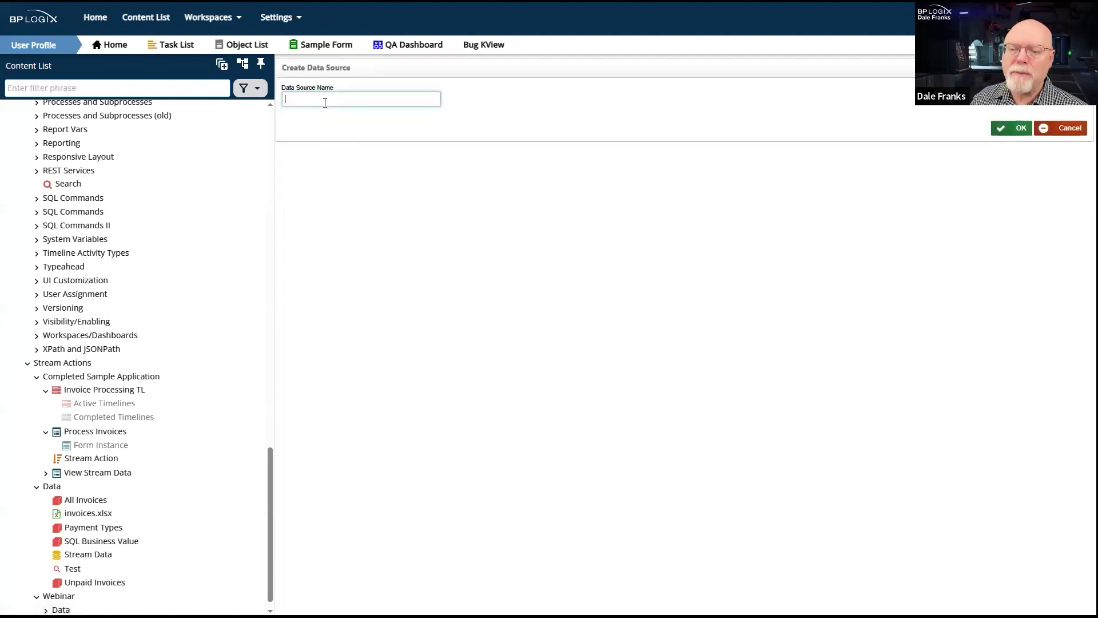
pyautogui.write('Streas')
pyautogui.press('BackSpace')
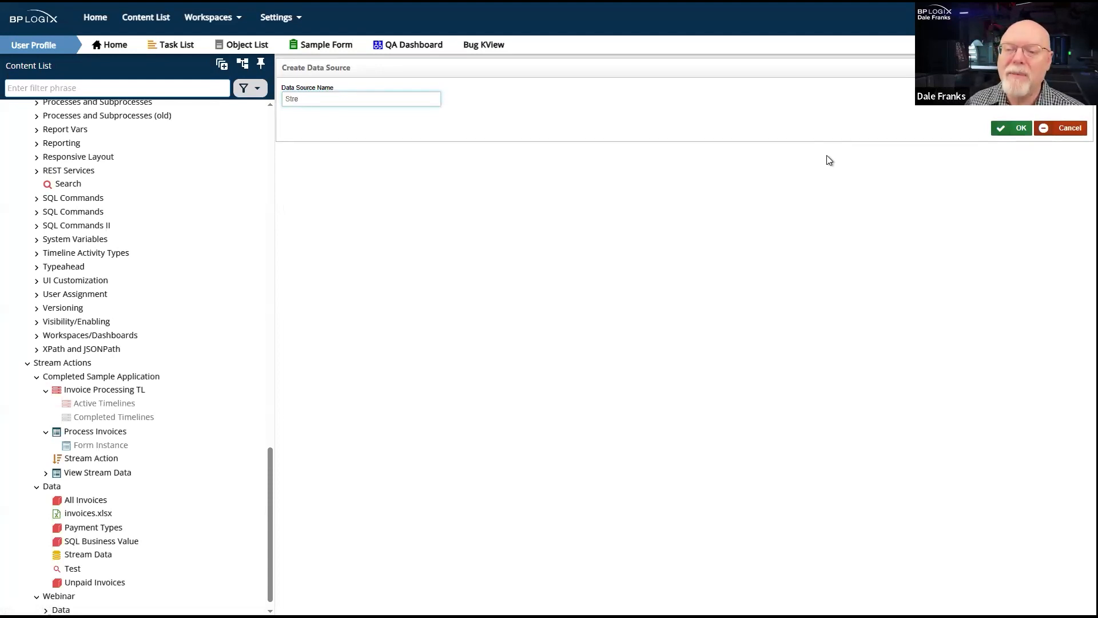
pyautogui.write('am Actions')
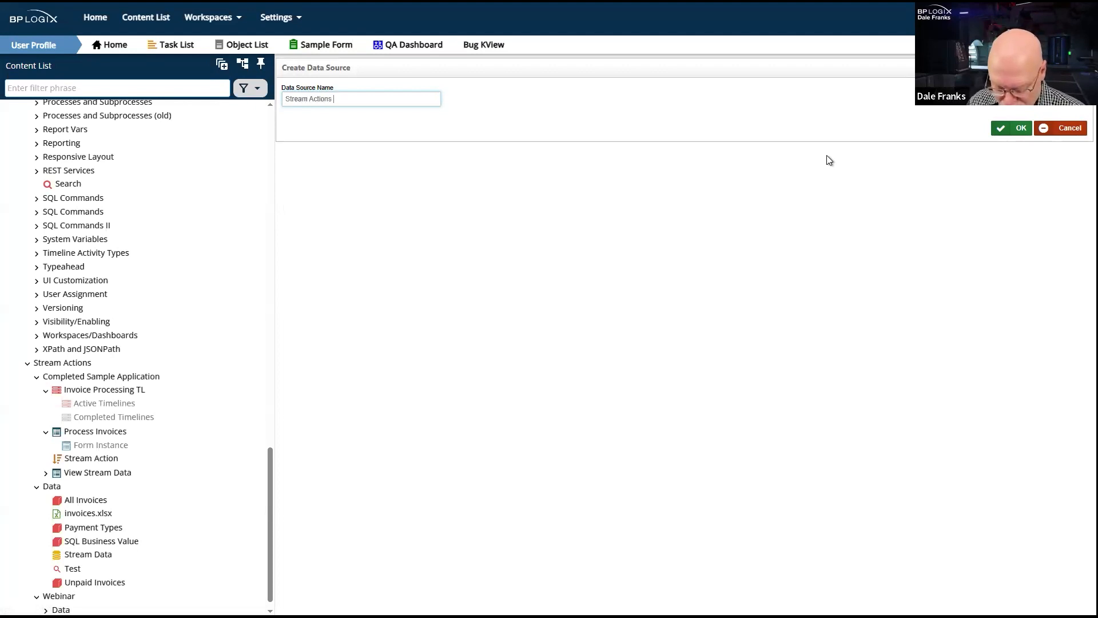
pyautogui.write(' Webinar')
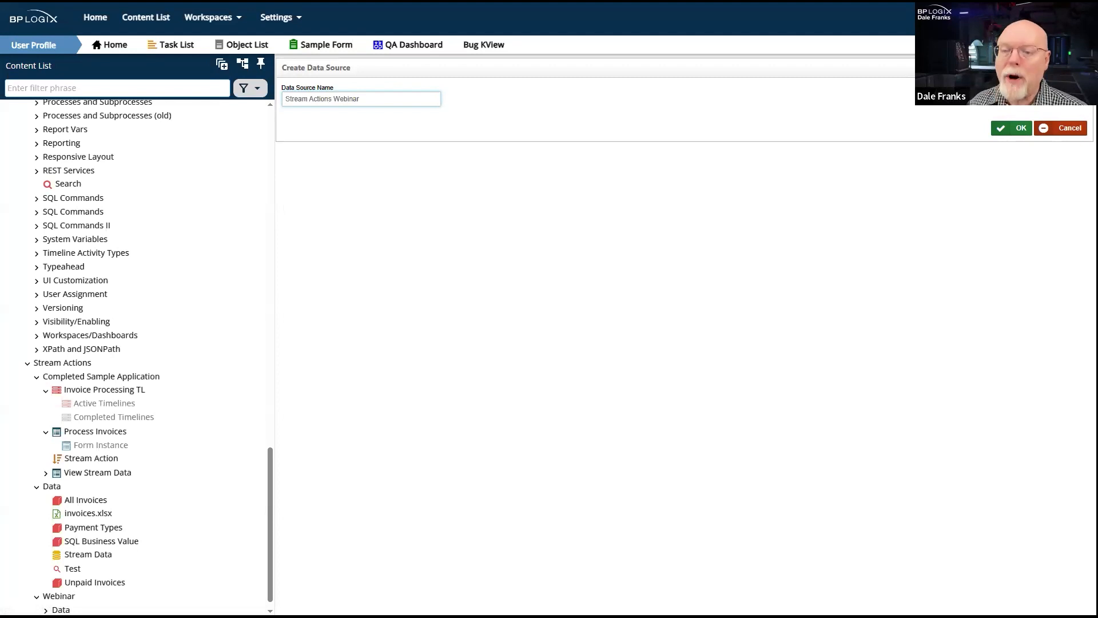
pyautogui.click(1013, 128)
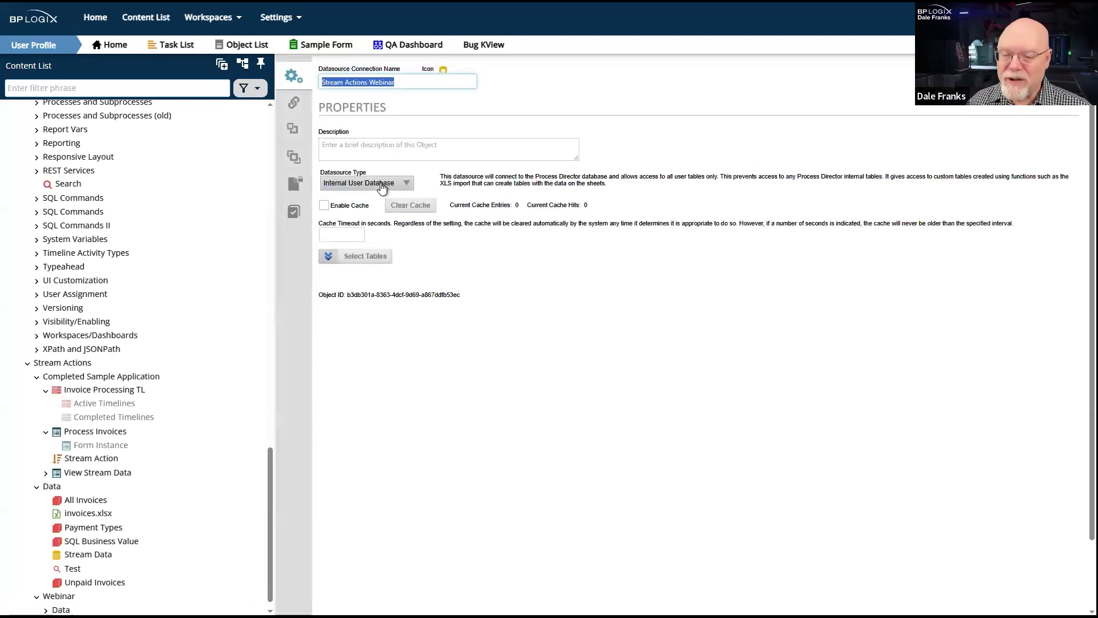
# - Limit the datasource to the tng_PaymentTypes and tng_UnpaidInvoices tables and save it
pyautogui.click(362, 256)
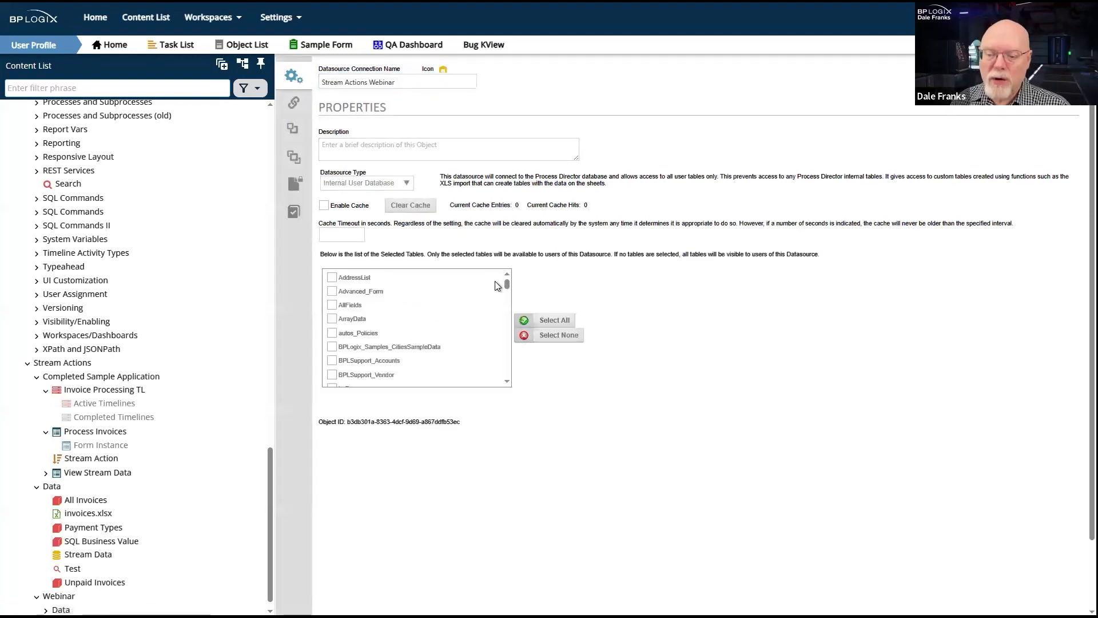
pyautogui.moveTo(508, 284); pyautogui.dragTo(506, 357)
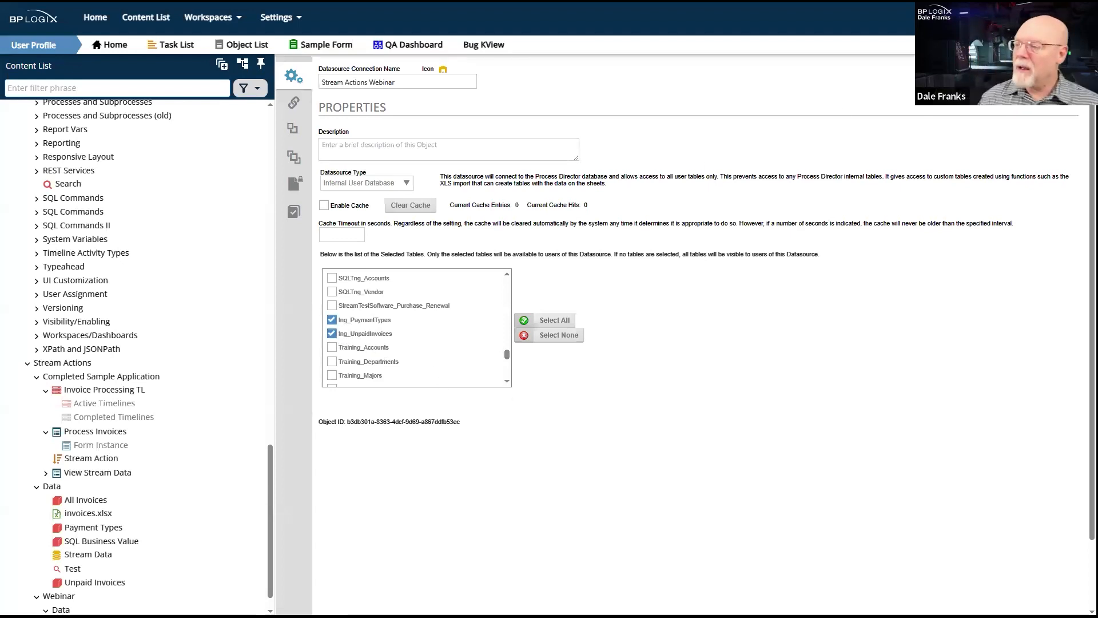
pyautogui.click(995, 70)
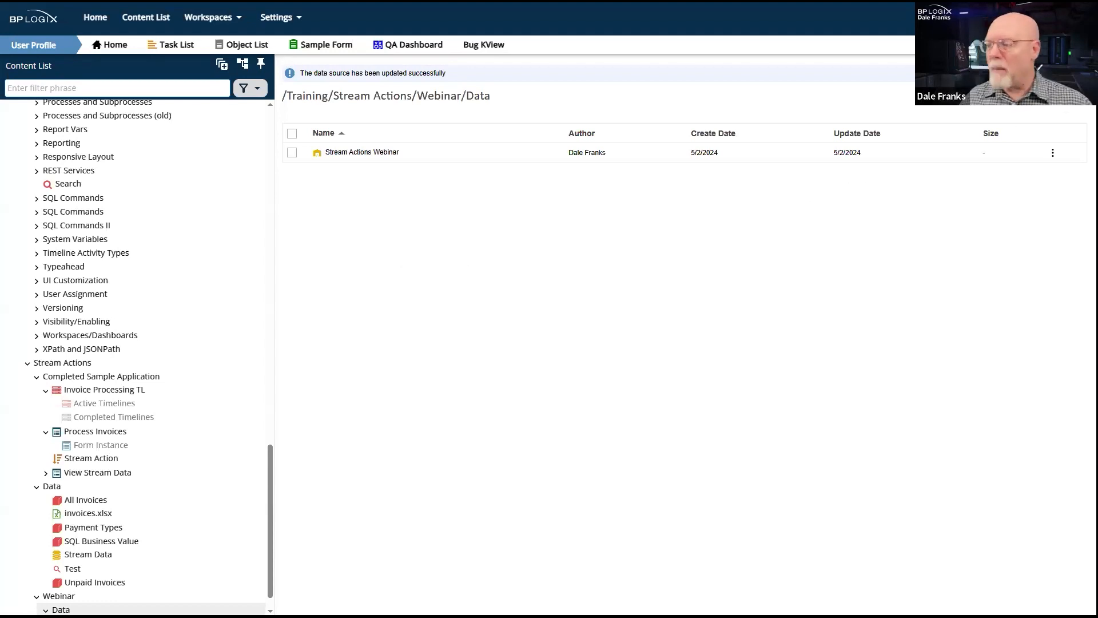
# - Create a Business Value named Payment Types Webinar in the Webinar Data folder
pyautogui.moveTo(1050, 96)
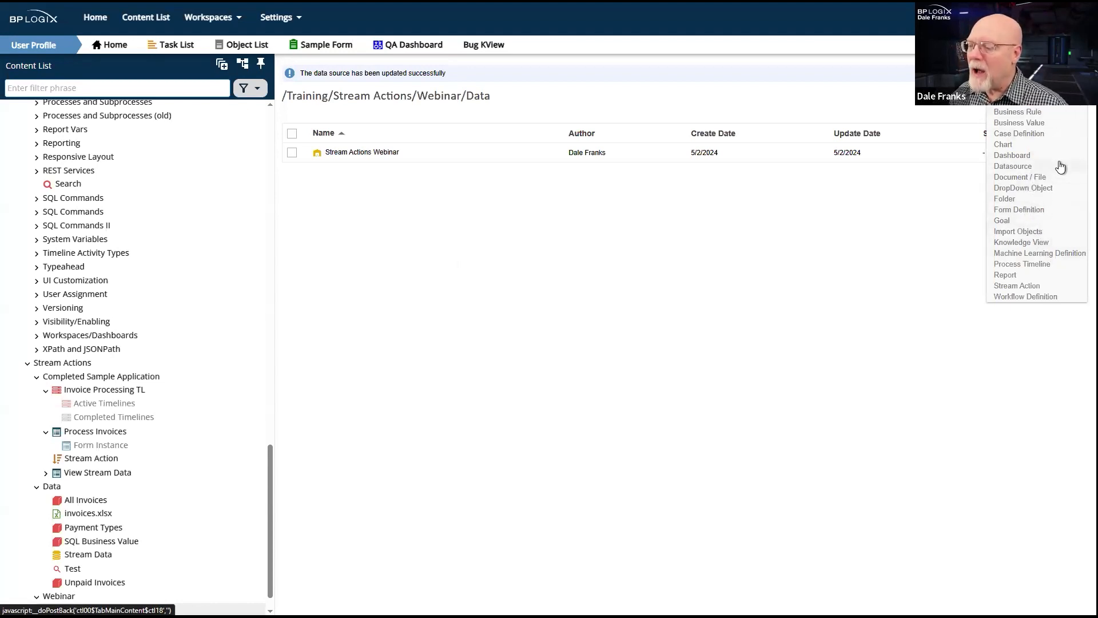
pyautogui.click(1044, 124)
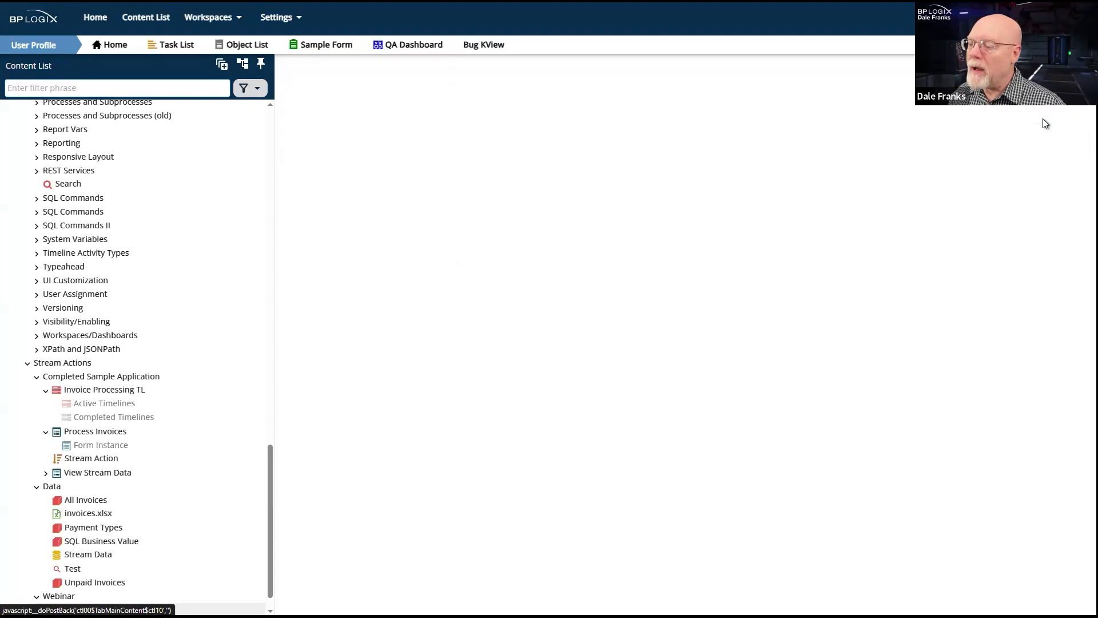
pyautogui.click(406, 98)
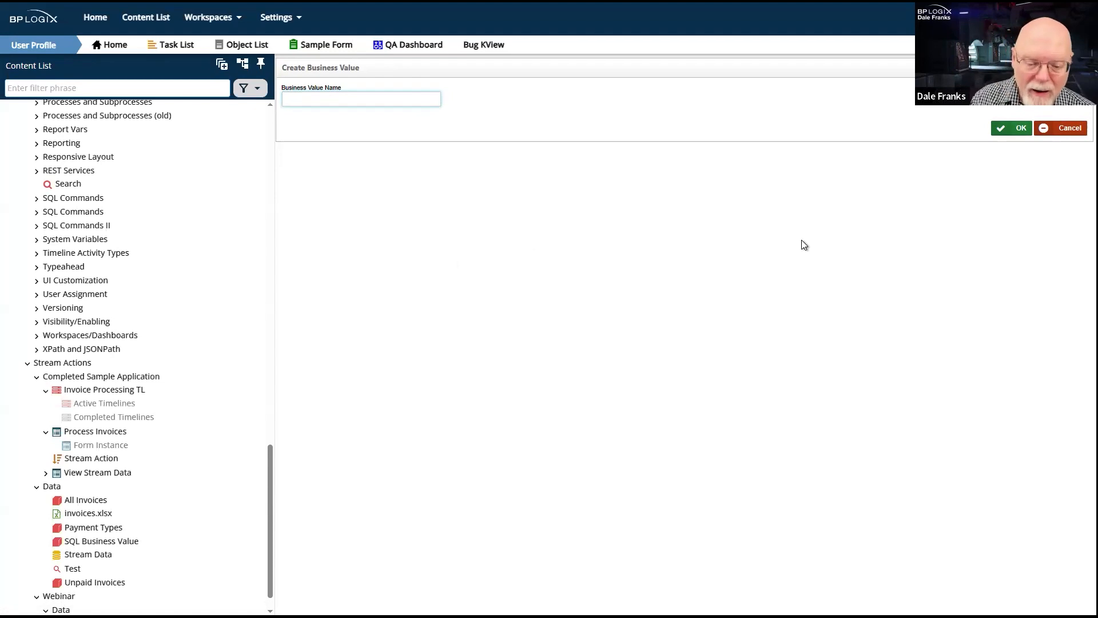
pyautogui.write('Payment')
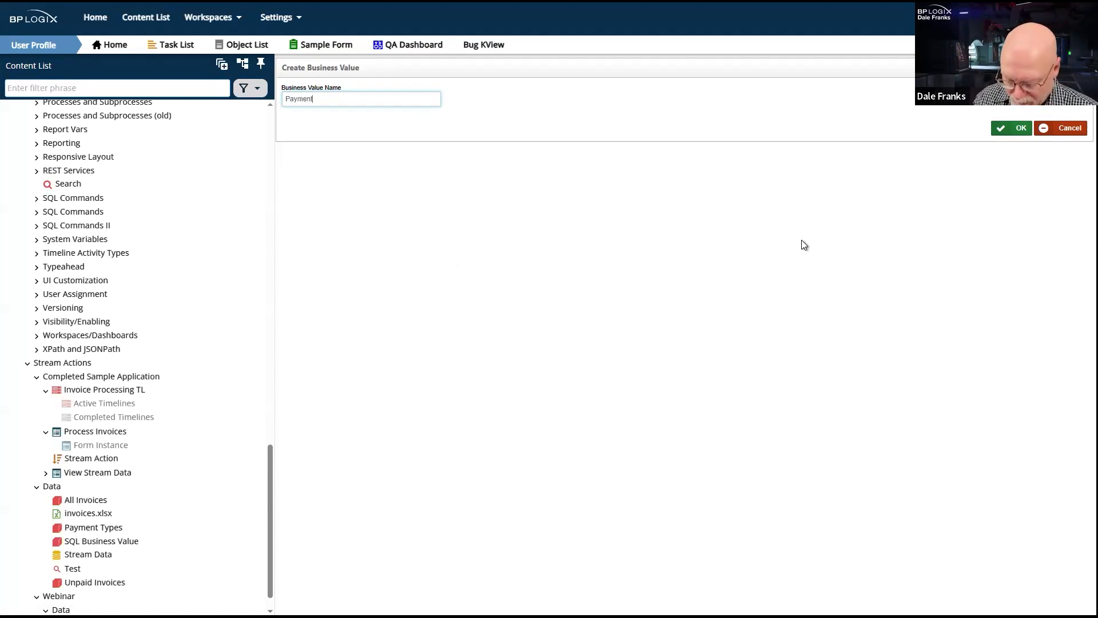
pyautogui.write(' Types W')
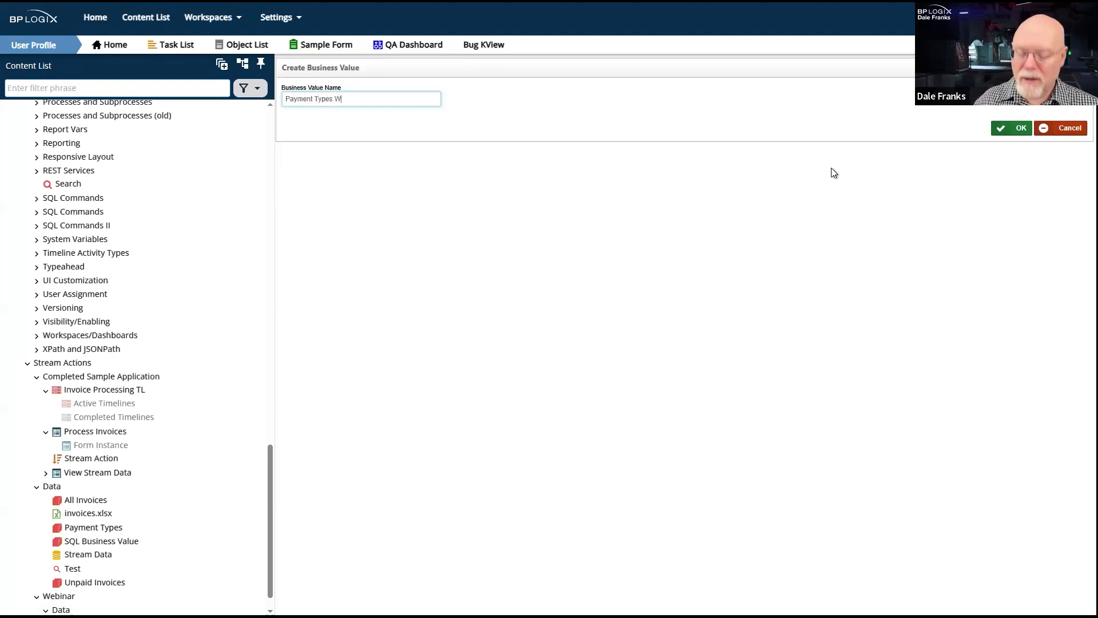
pyautogui.write('ebinar')
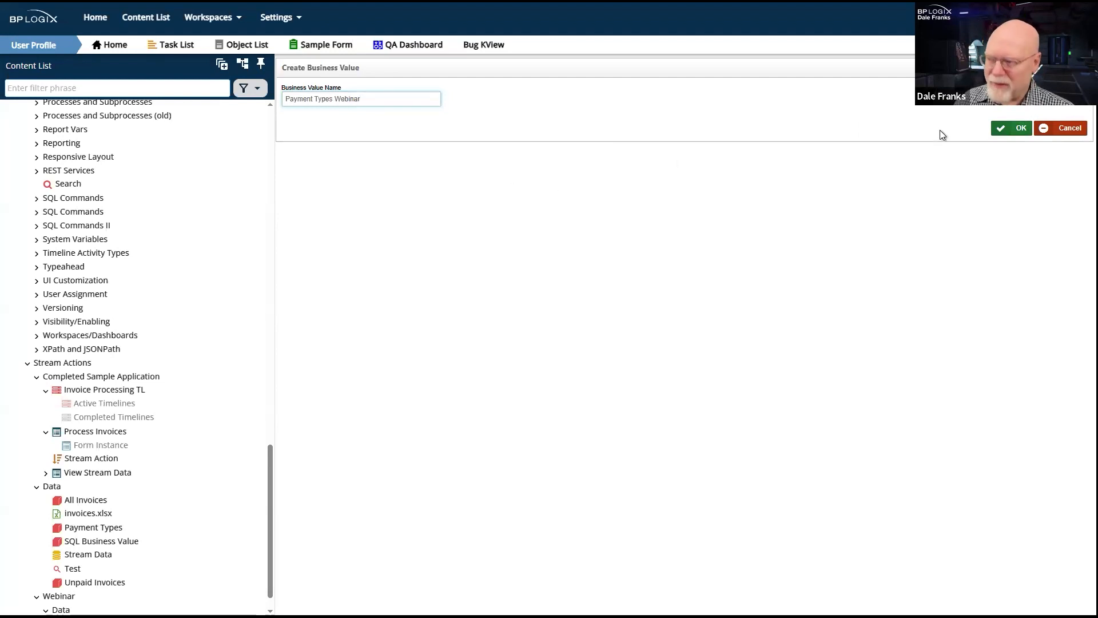
pyautogui.click(1012, 128)
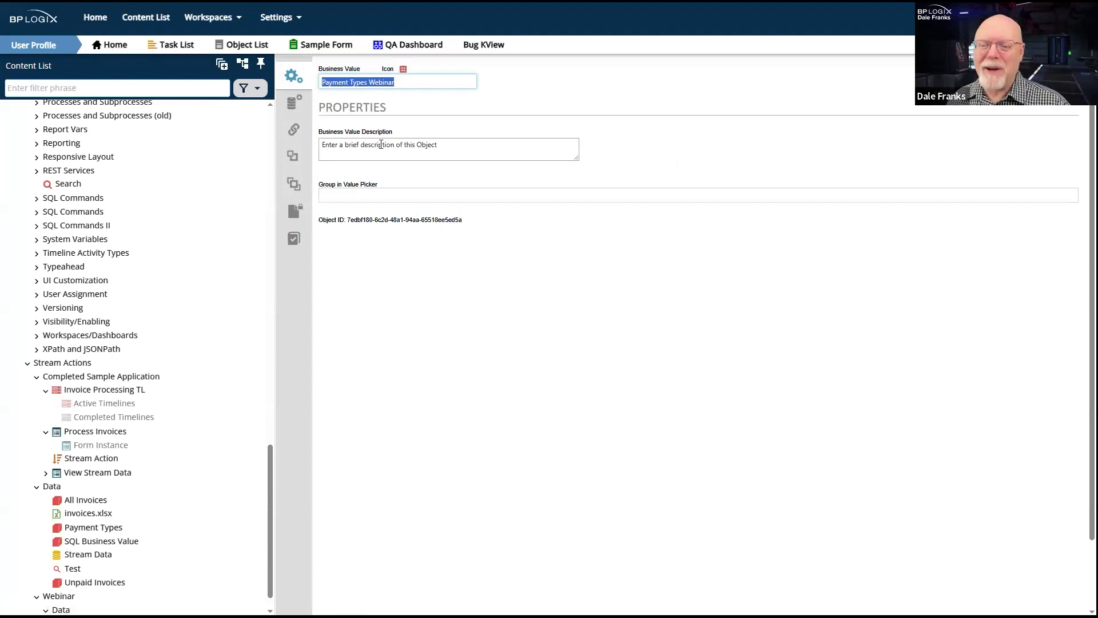
# - Set the Business Value's SQL data source to Stream Actions Webinar and test the connection
pyautogui.click(307, 101)
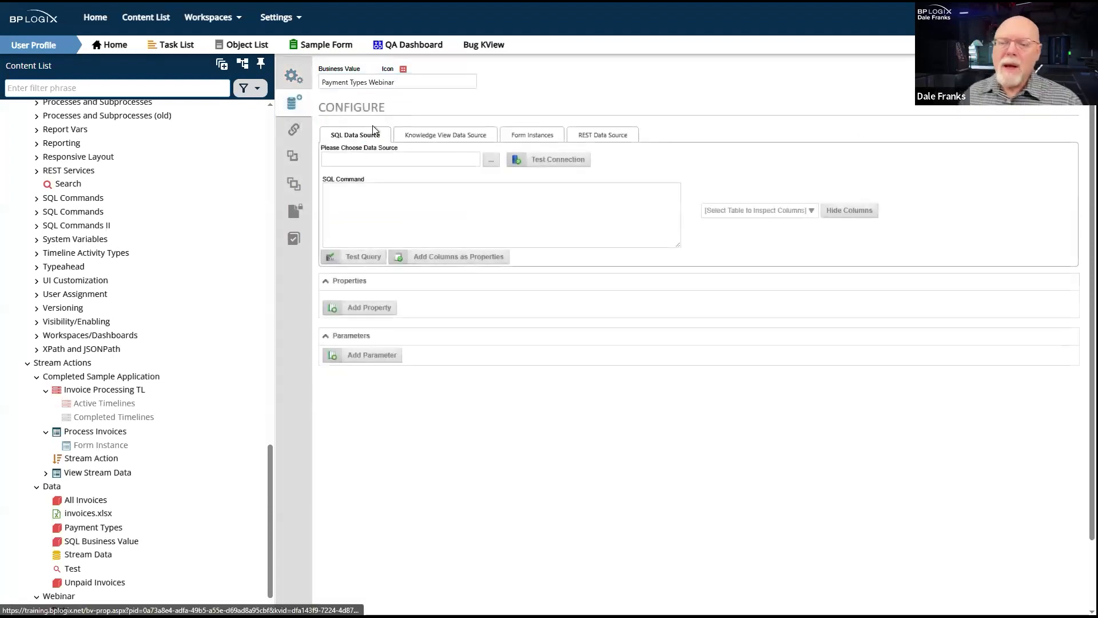
pyautogui.click(493, 163)
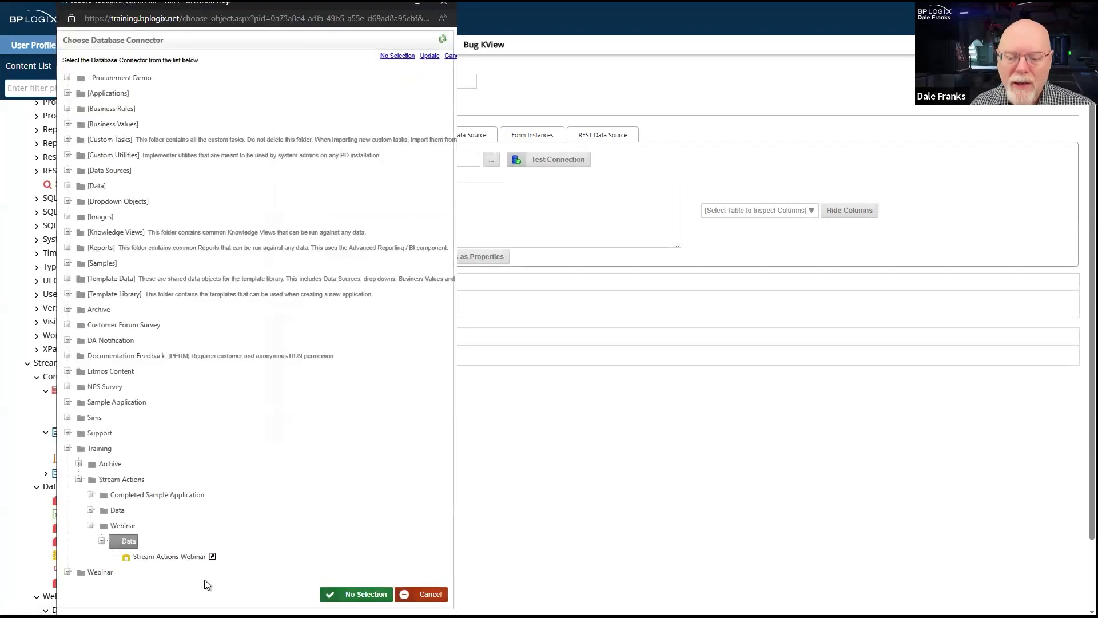
pyautogui.click(177, 555)
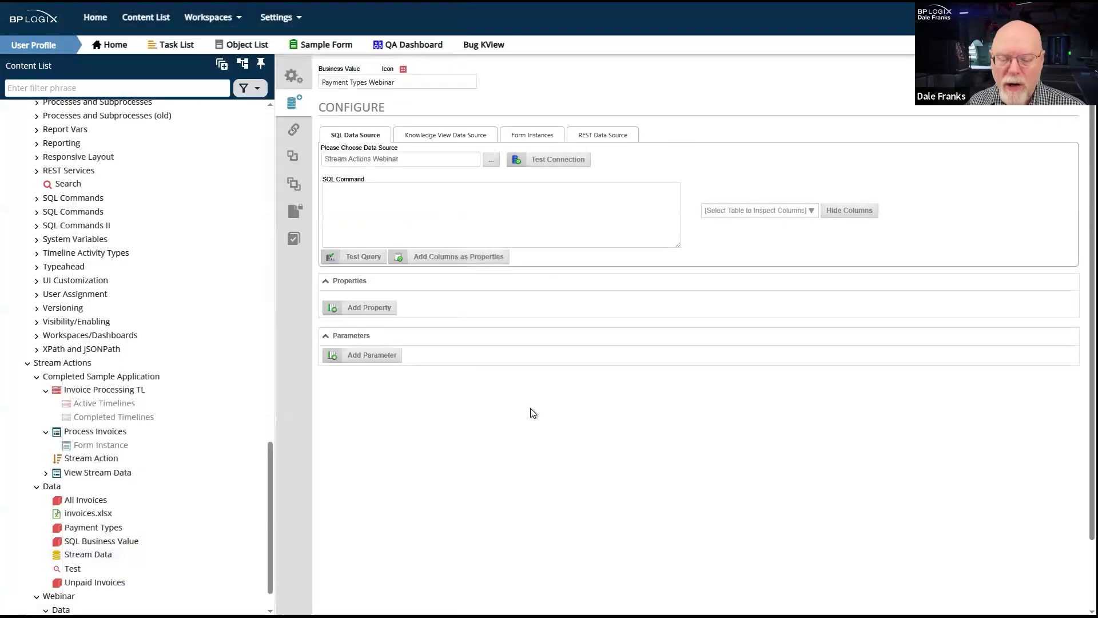
pyautogui.click(581, 163)
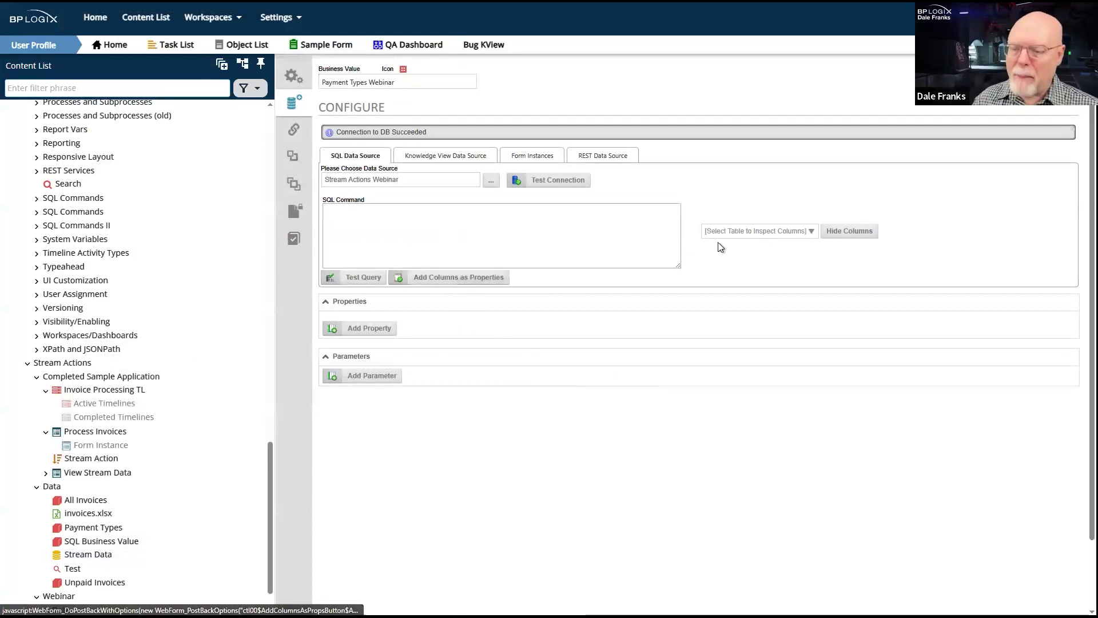
# - Inspect the tng_PaymentTypes columns, enter the SQL command SELECT * FROM tng_PaymentTypes ORDER BY PaymentType ASC, and test the query
pyautogui.click(743, 231)
pyautogui.click(743, 254)
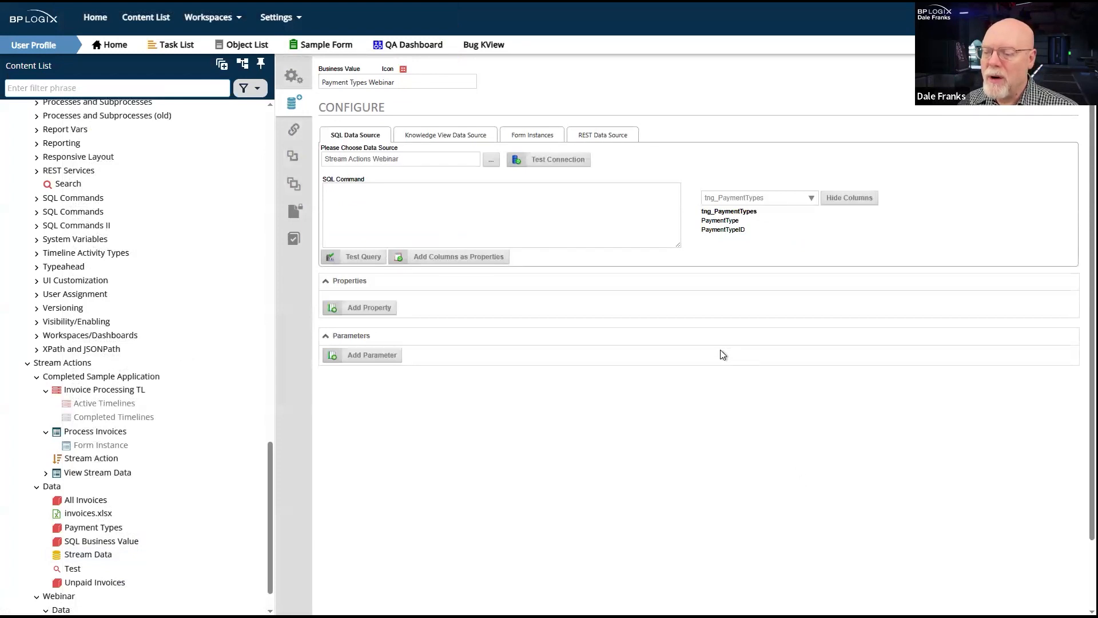
pyautogui.doubleClick(716, 215)
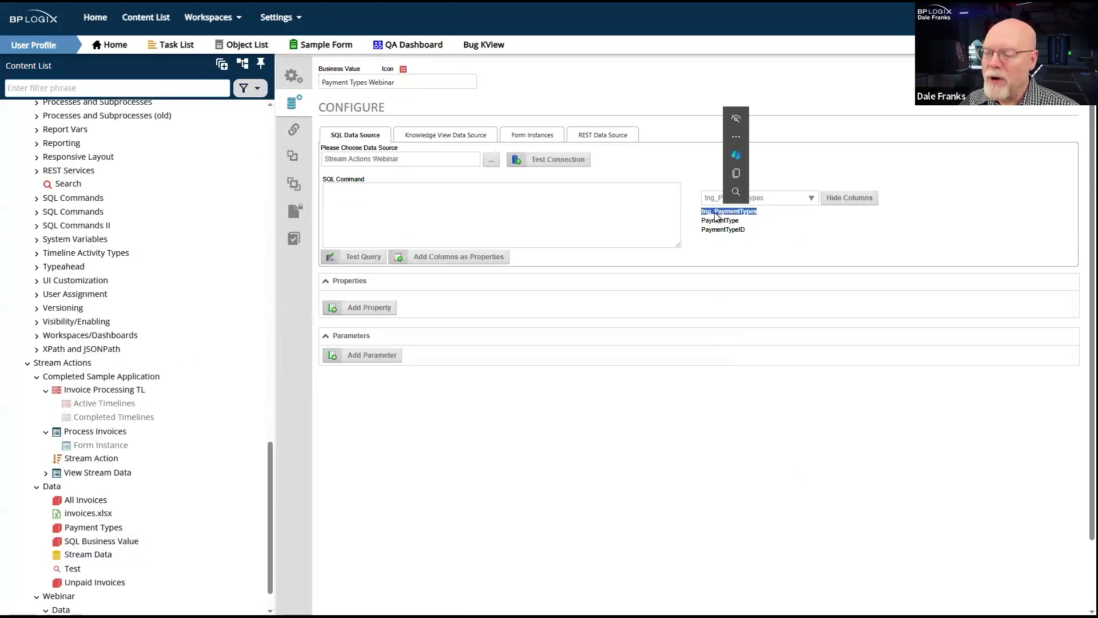
pyautogui.click(352, 207)
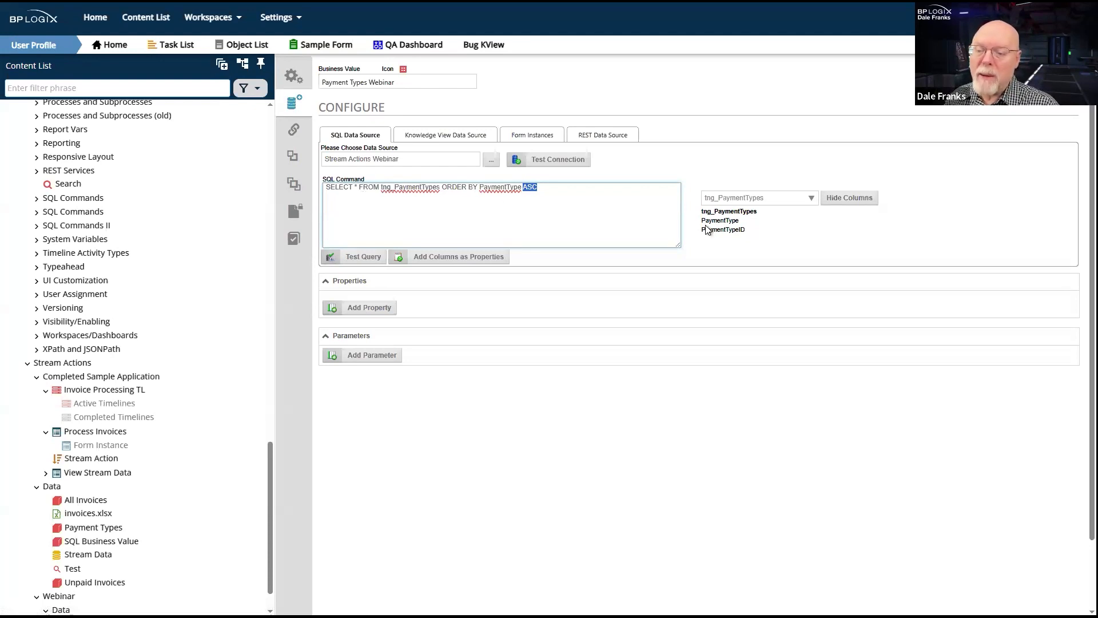
pyautogui.doubleClick(724, 221)
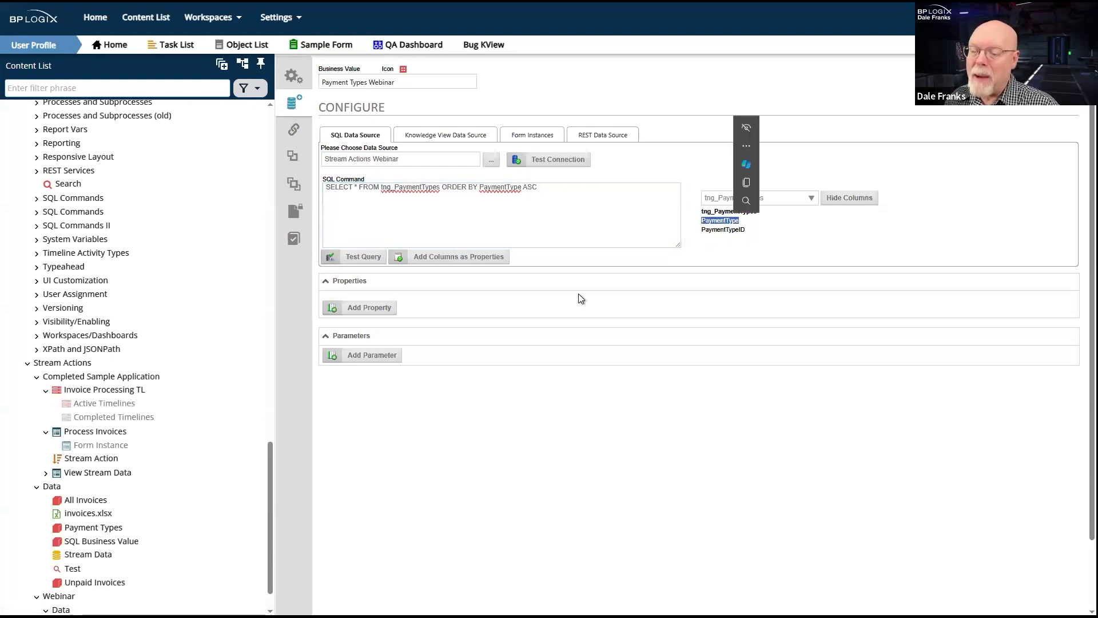
pyautogui.click(364, 259)
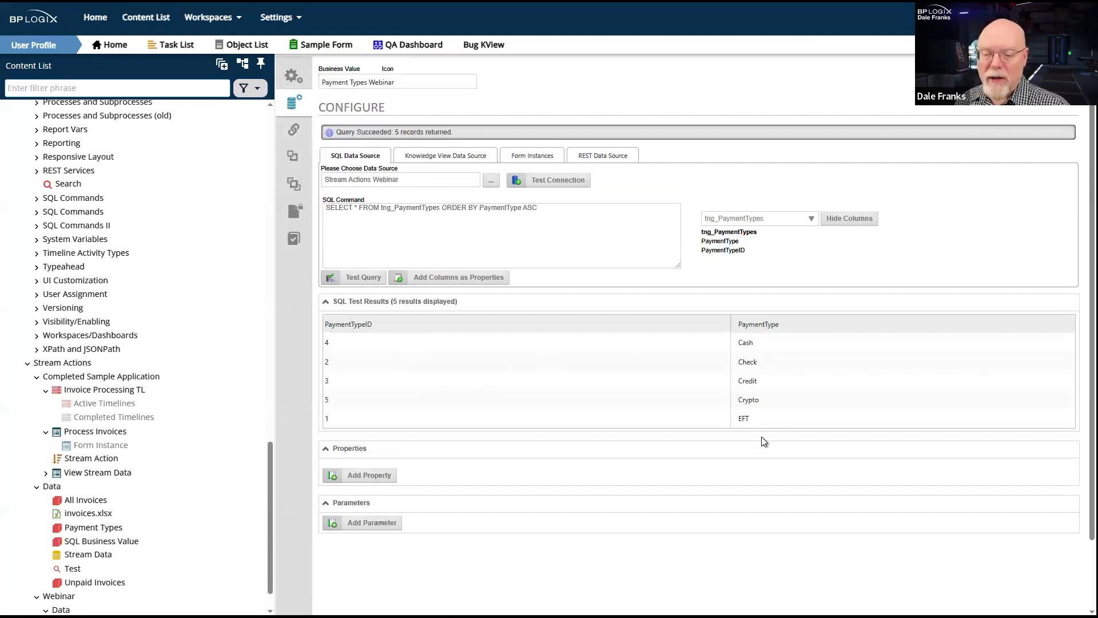
pyautogui.click(379, 476)
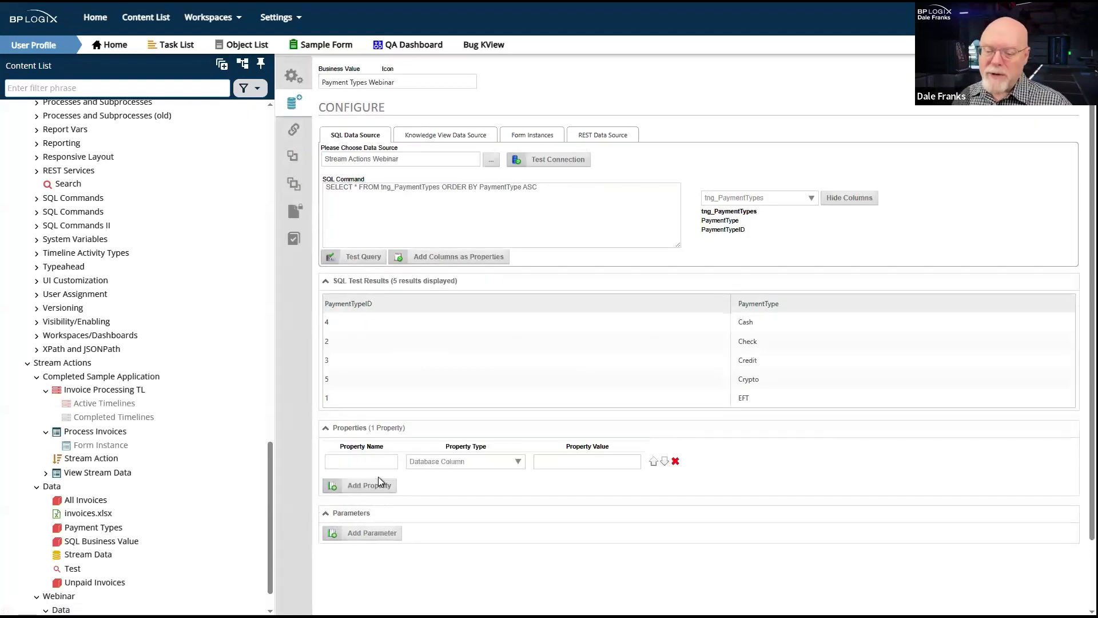
pyautogui.click(675, 461)
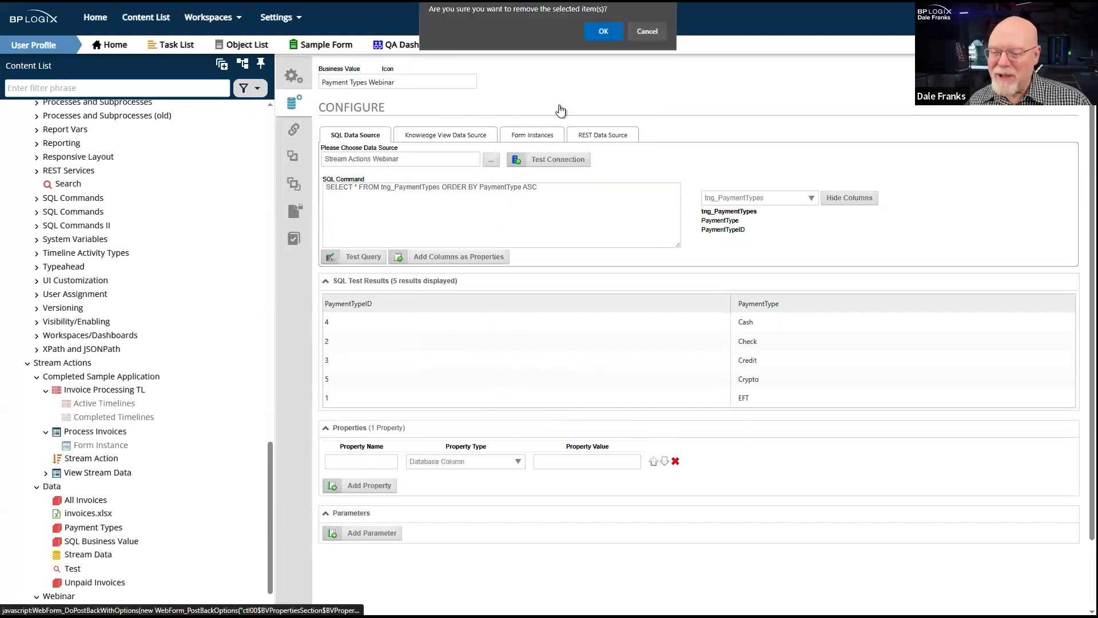
pyautogui.click(603, 32)
# - Add the query's PaymentTypeID and PaymentType columns as properties and save the Business Value
pyautogui.click(458, 257)
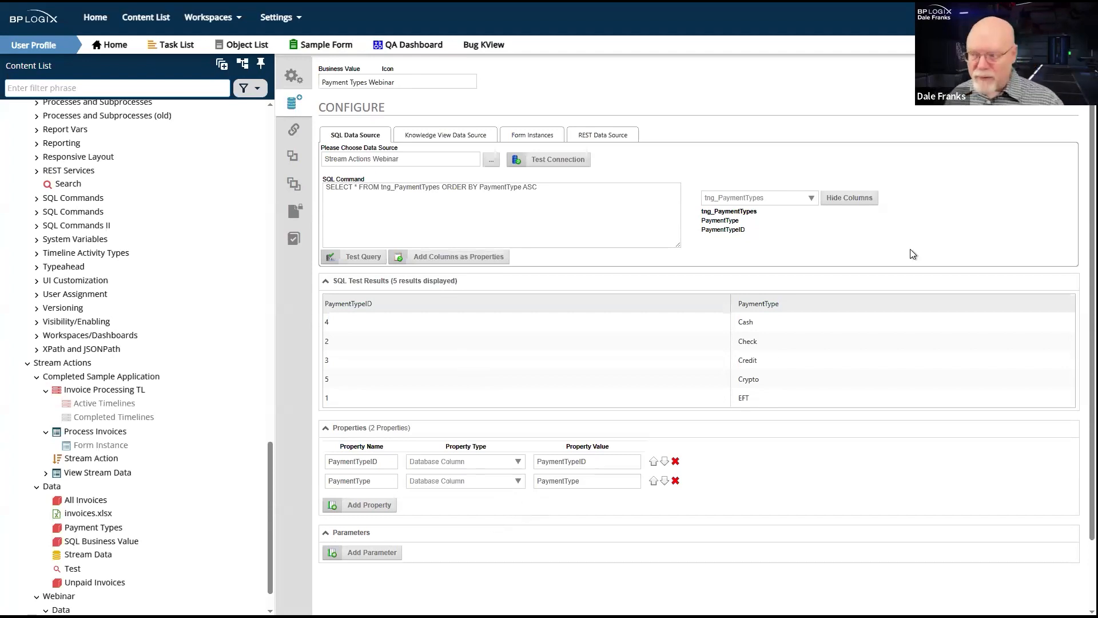
pyautogui.moveTo(1035, 74)
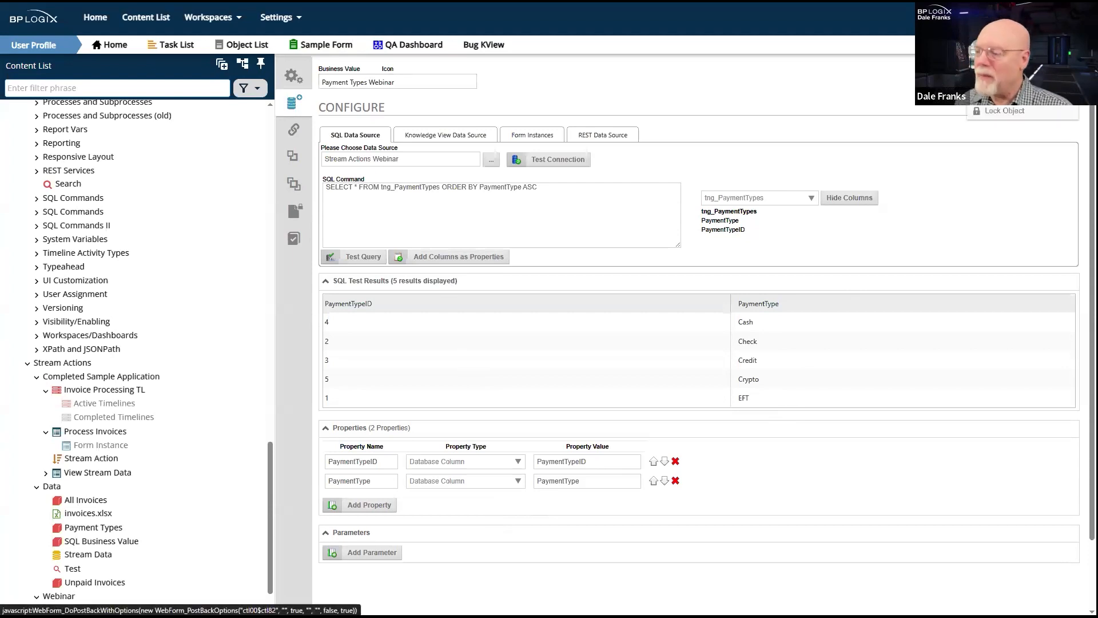
pyautogui.click(1023, 75)
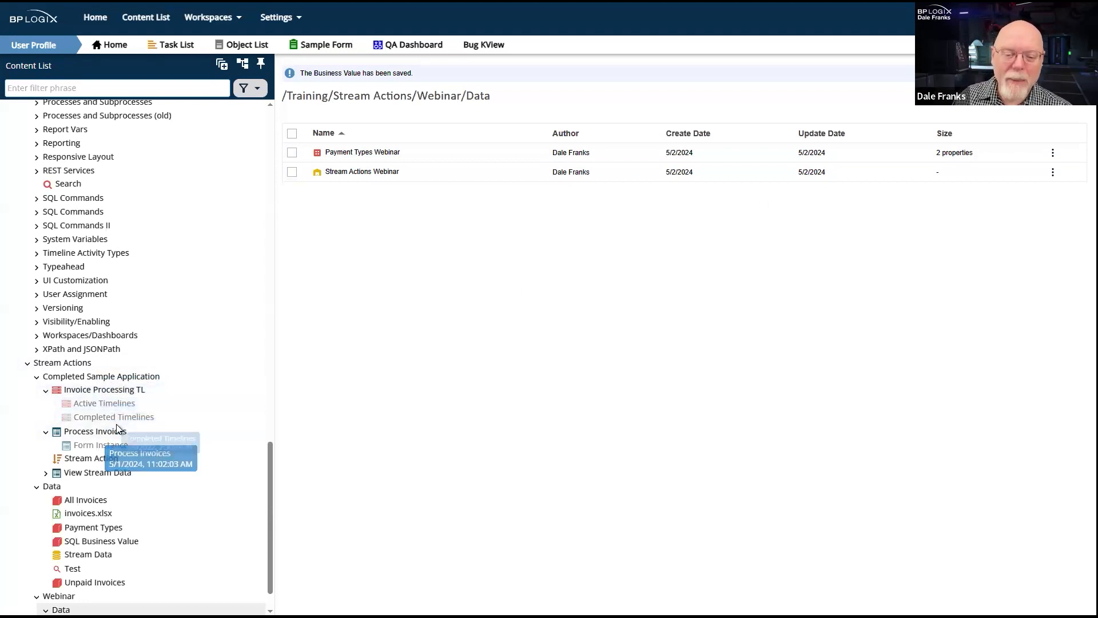
# - Delete all form instances of the Process Invoices form in the Completed Sample Application folder
pyautogui.click(89, 444)
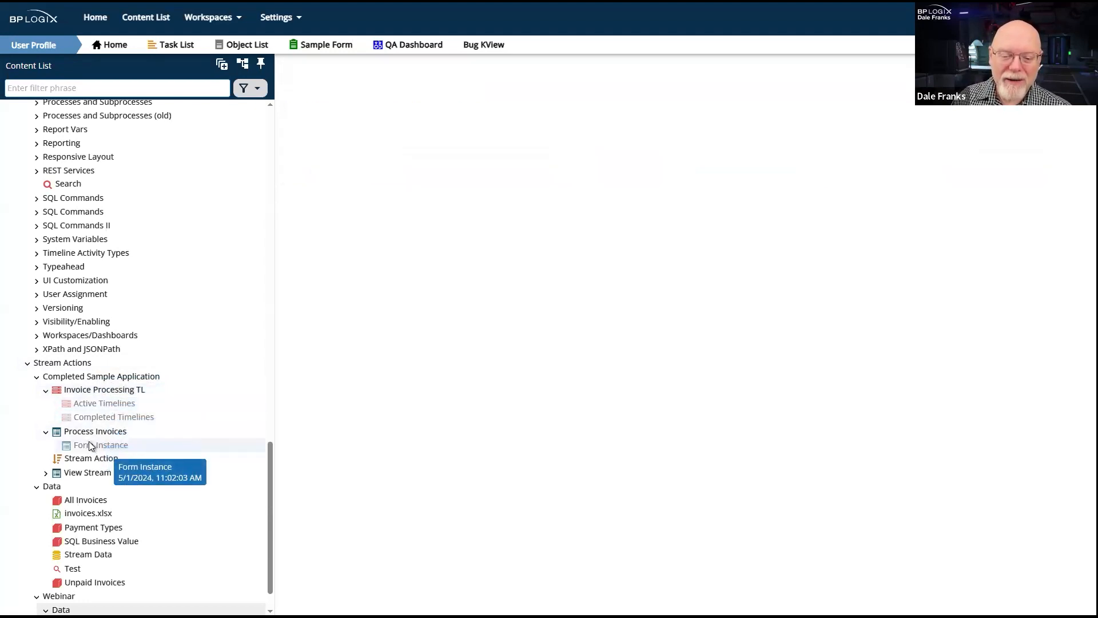
pyautogui.click(291, 167)
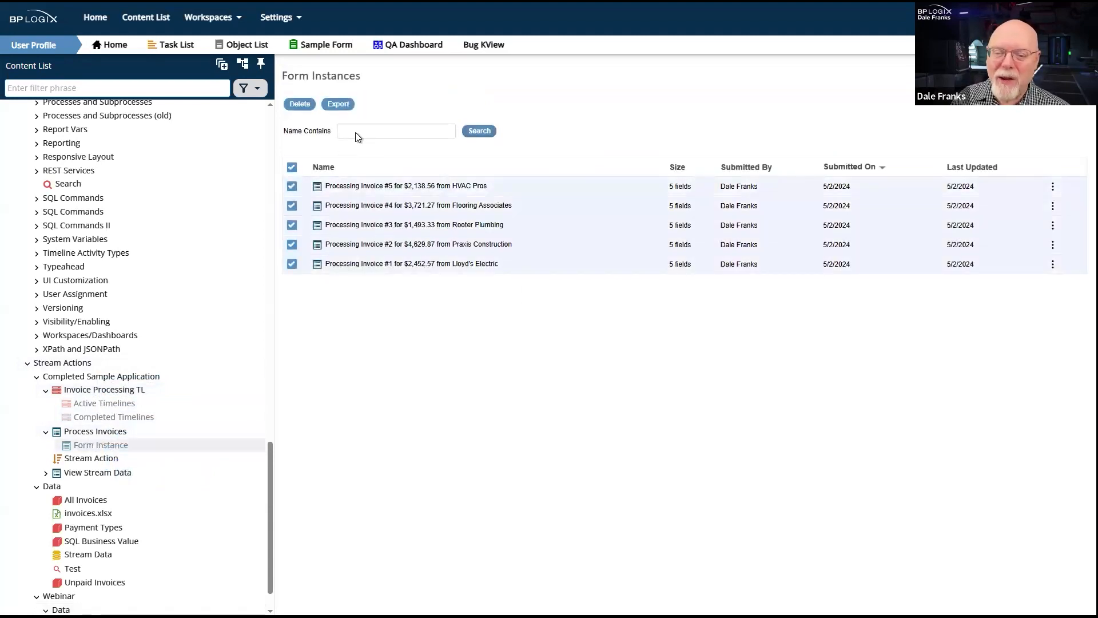
pyautogui.click(297, 110)
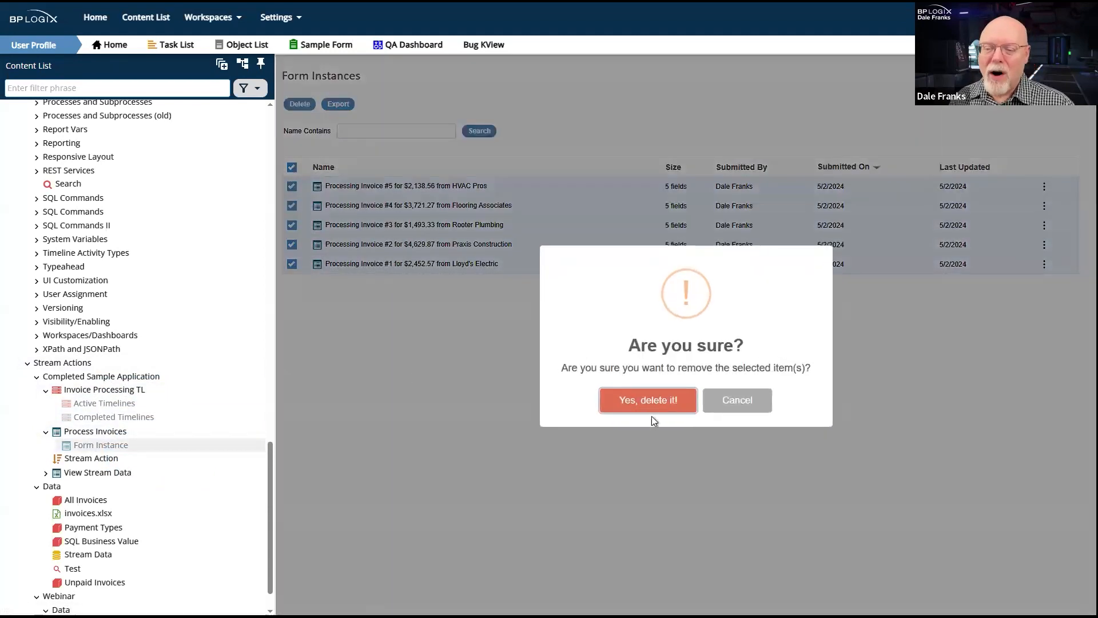
pyautogui.click(649, 400)
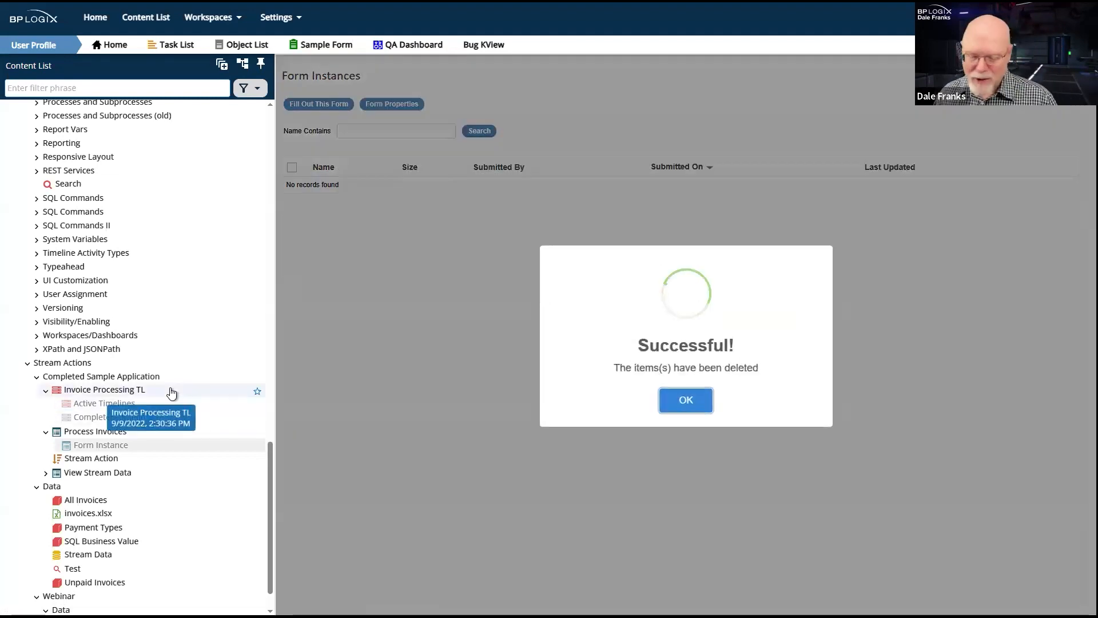
pyautogui.click(684, 406)
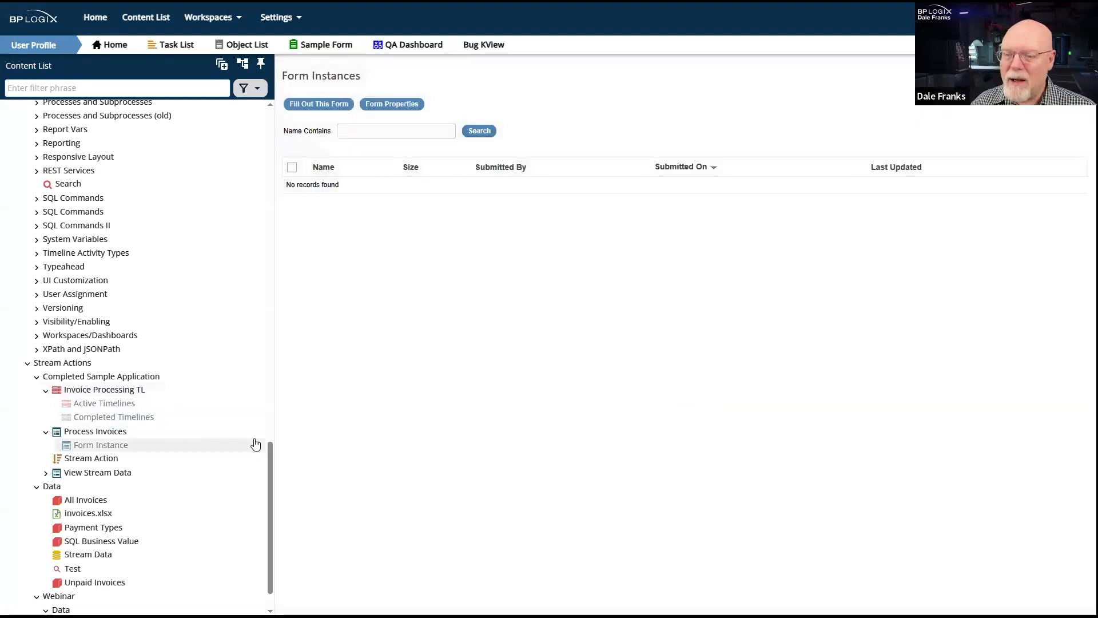
# - Delete all completed timeline instances of the Invoice Processing TL process
pyautogui.scroll(-1, 111, 470)
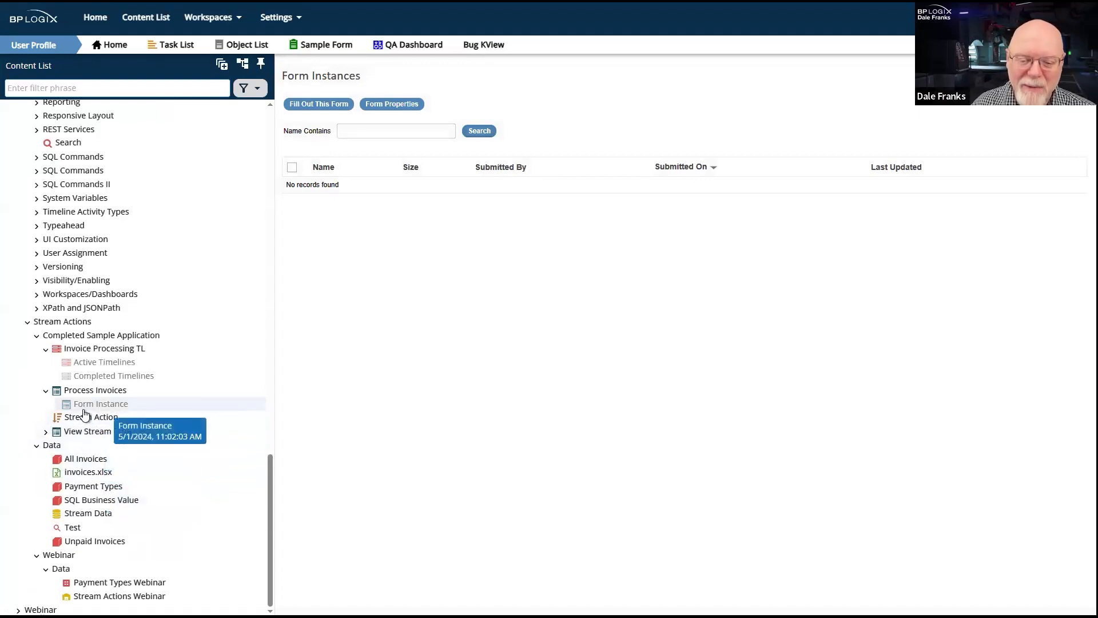
pyautogui.click(99, 376)
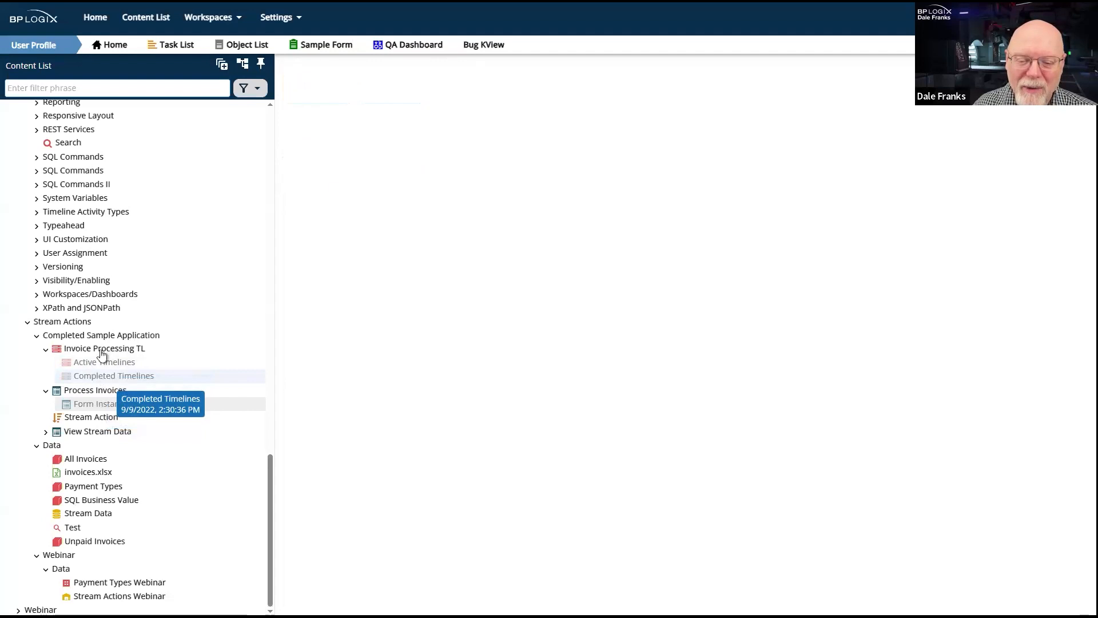
pyautogui.click(292, 168)
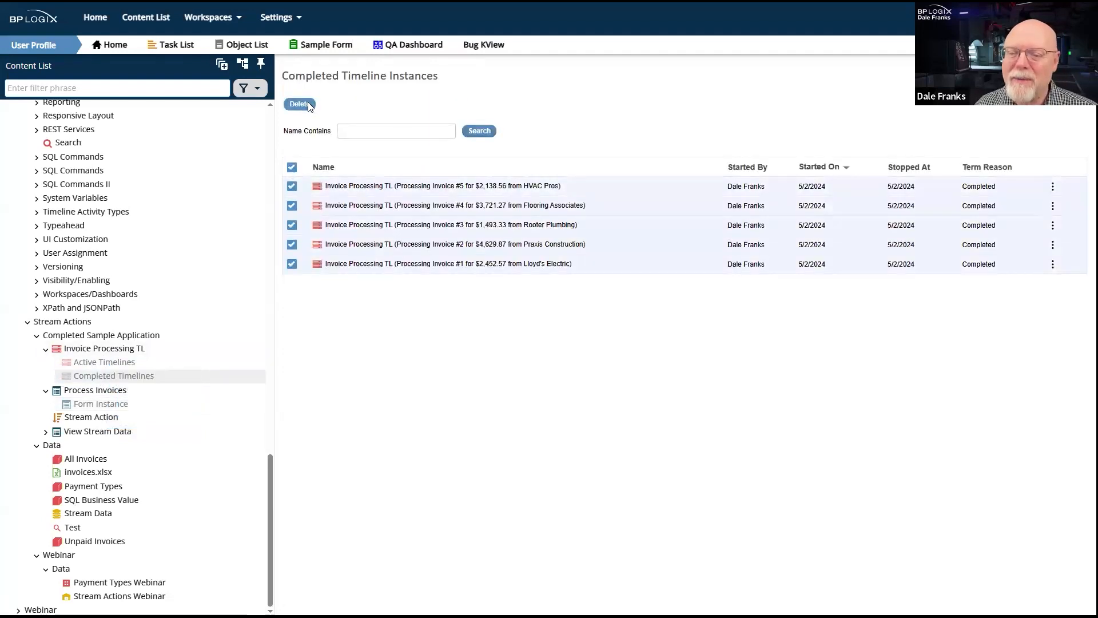
pyautogui.click(308, 105)
pyautogui.click(656, 398)
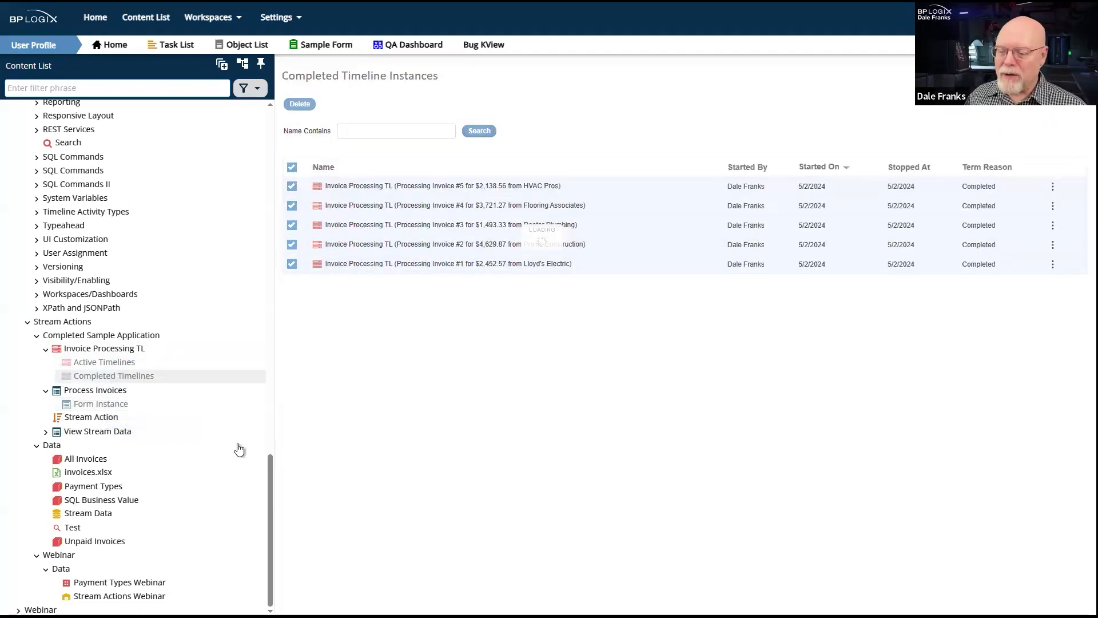
pyautogui.click(686, 401)
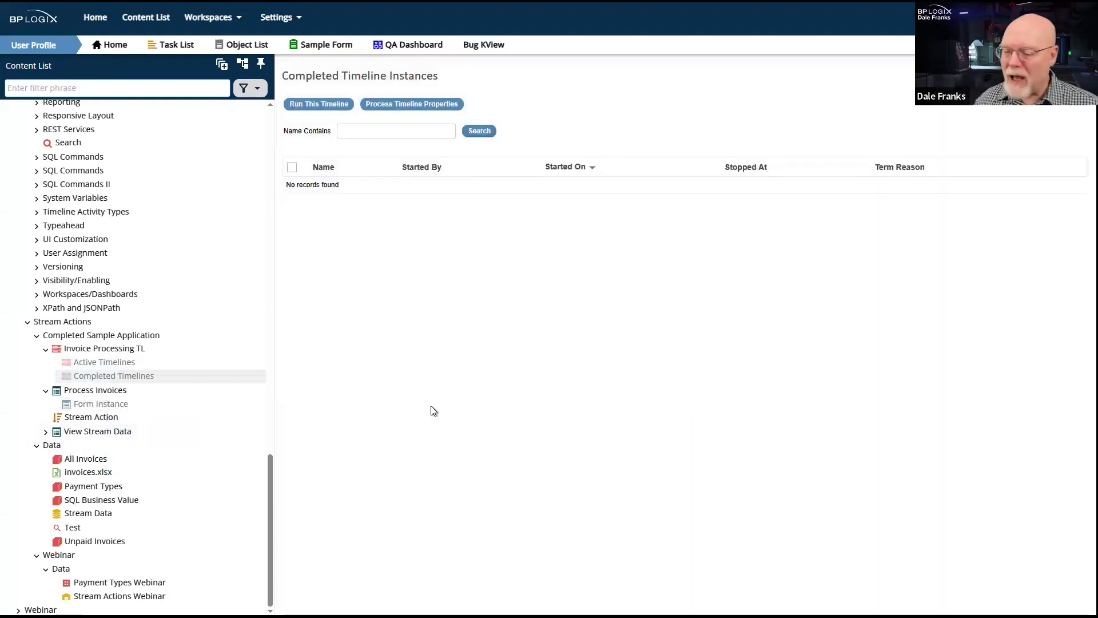
# - Import the invoices.xlsx tables into the Stream Data database and check the invoice records by running the View Stream Data form
pyautogui.click(88, 474)
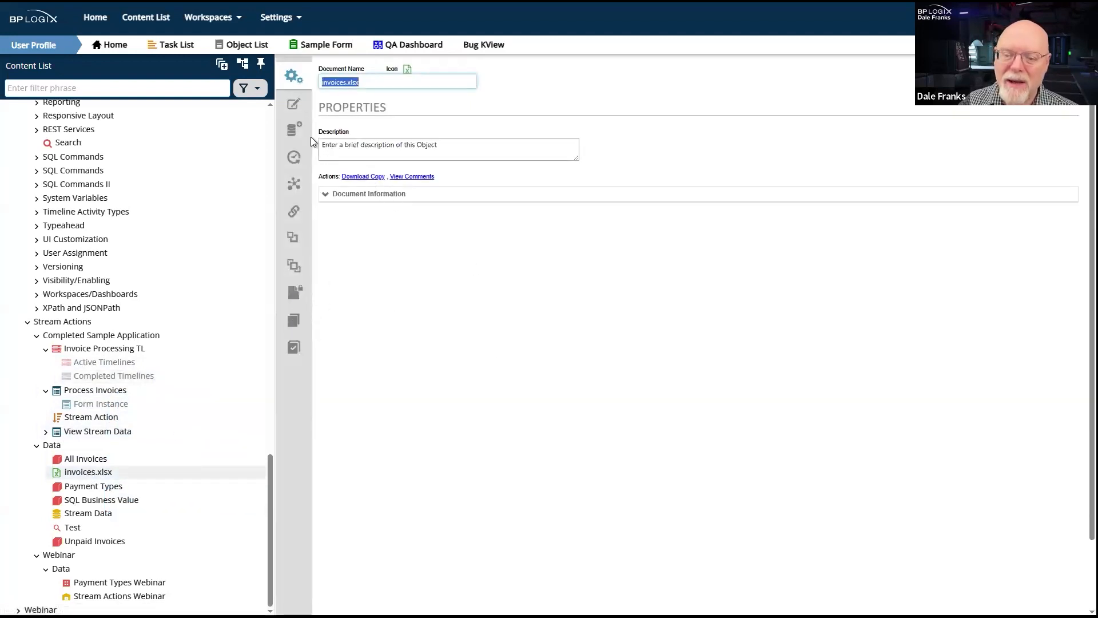
pyautogui.click(294, 130)
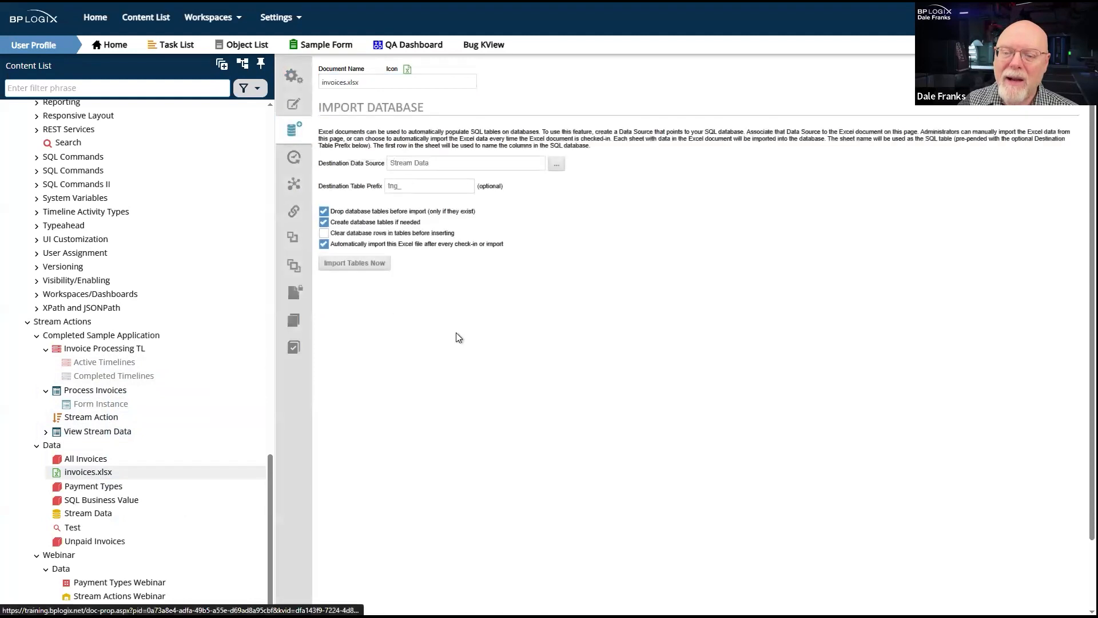
pyautogui.click(355, 266)
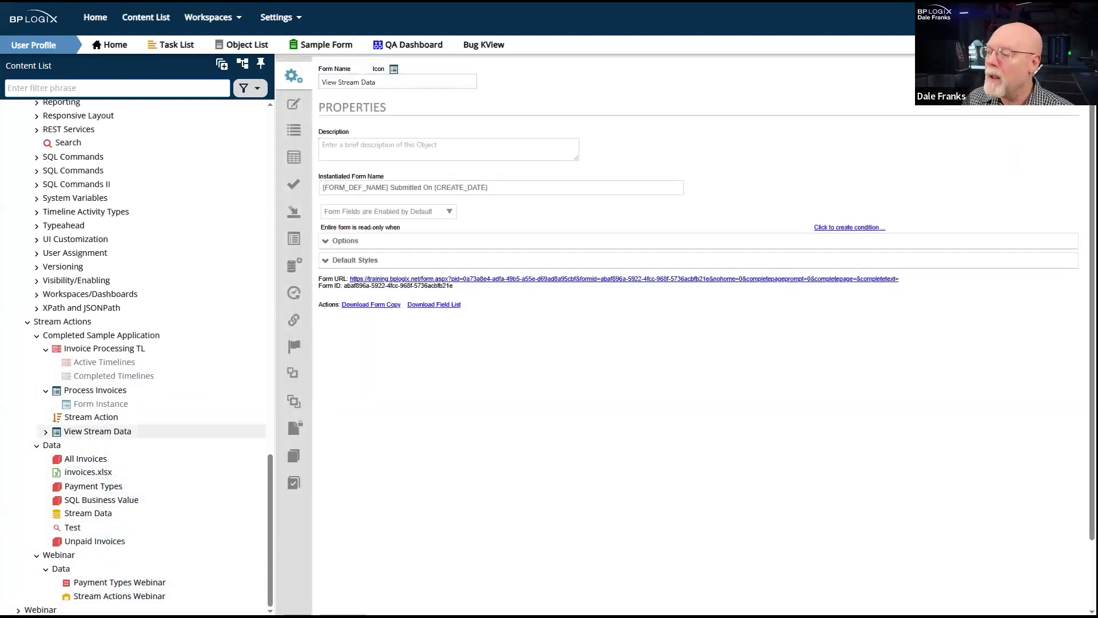
pyautogui.click(1010, 94)
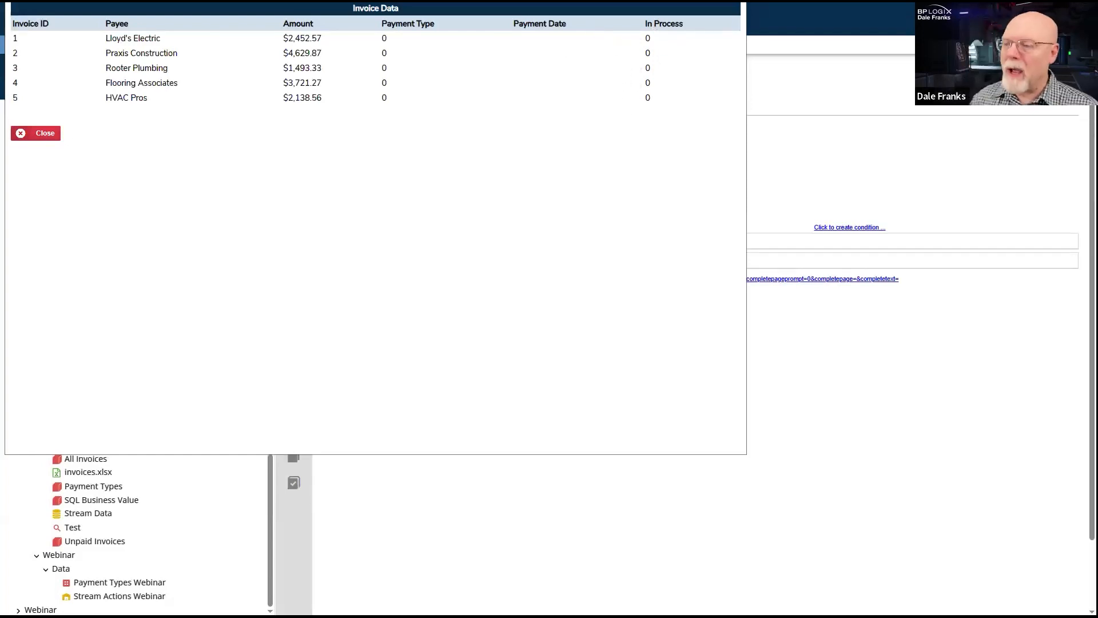
pyautogui.click(735, 2)
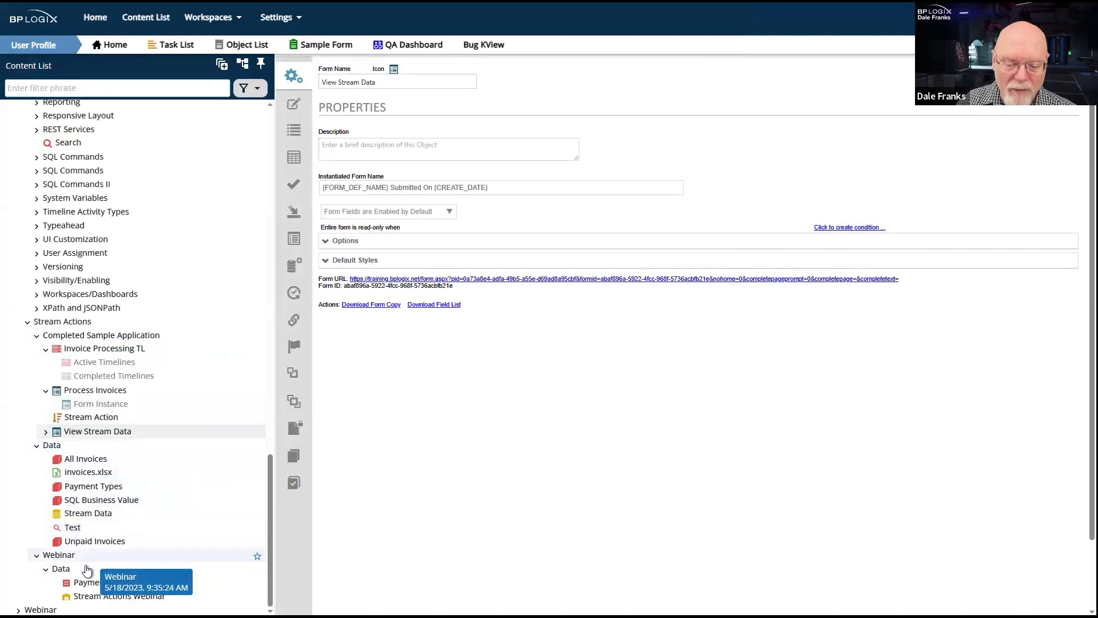
# - Create a Business Value named Unprocessed Invoices Webinar in the Data folder under Webinar
pyautogui.click(64, 568)
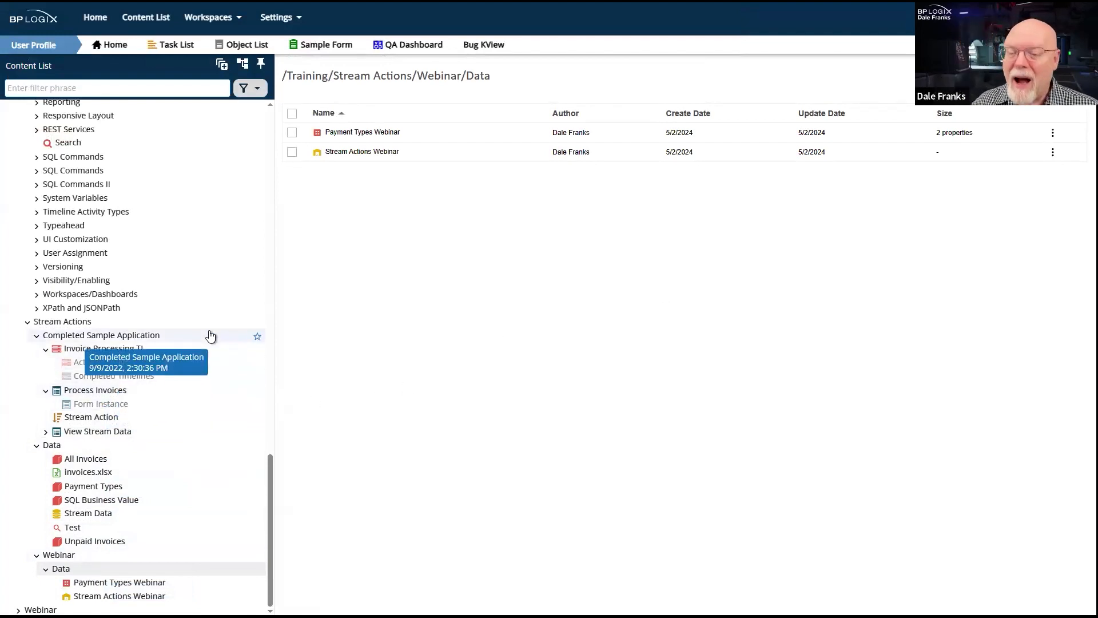
pyautogui.moveTo(1054, 76)
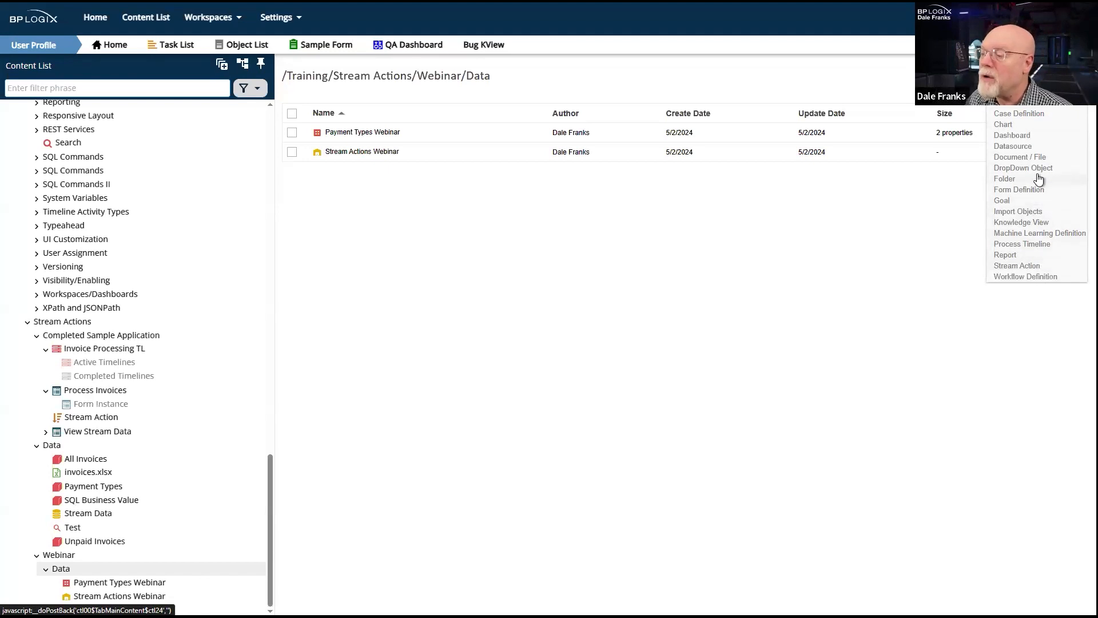
pyautogui.click(1023, 103)
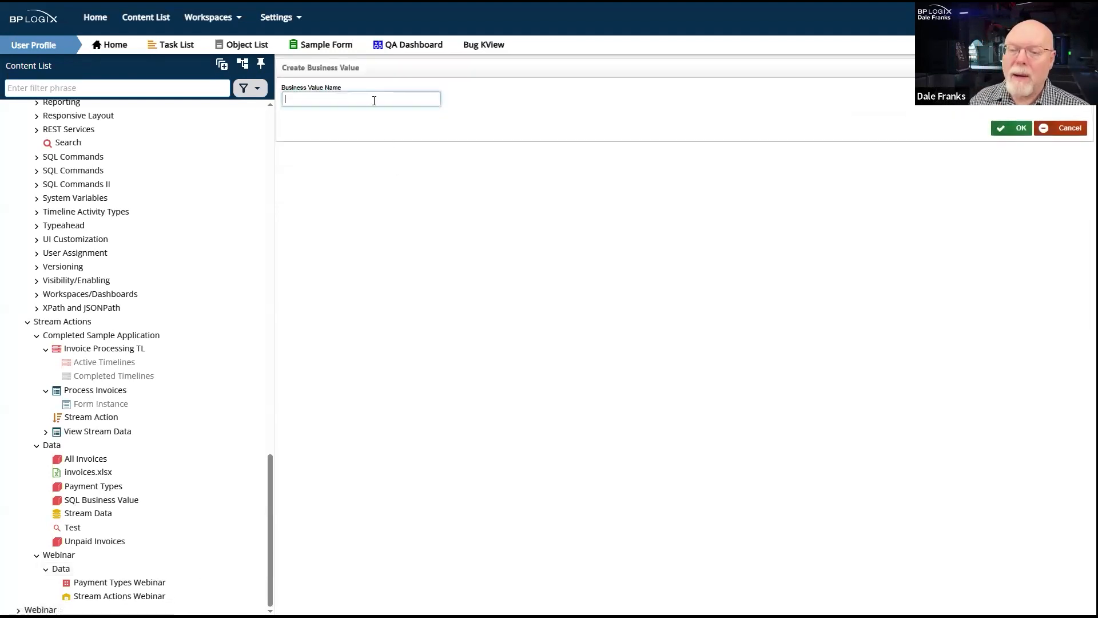
pyautogui.write('Unp')
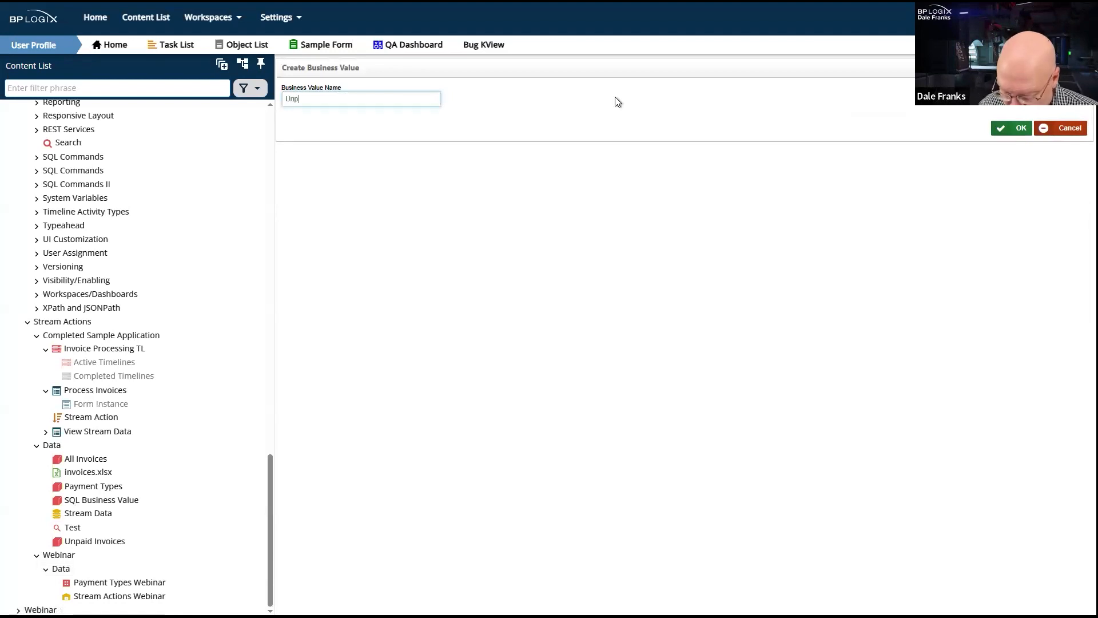
pyautogui.write('rocessed Invoices')
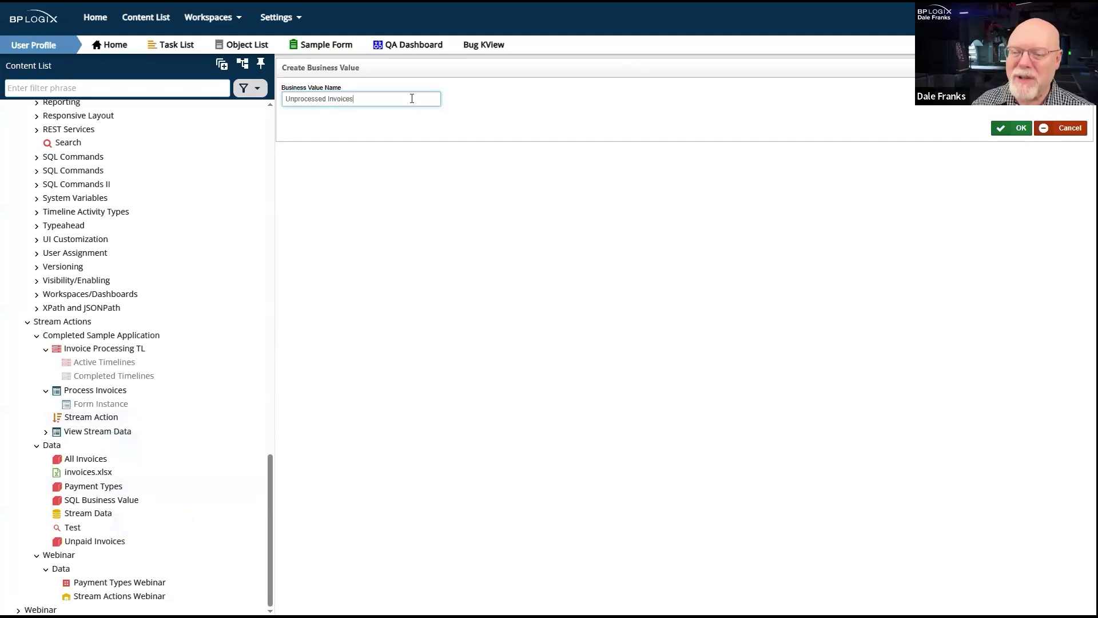
pyautogui.write('Webinar')
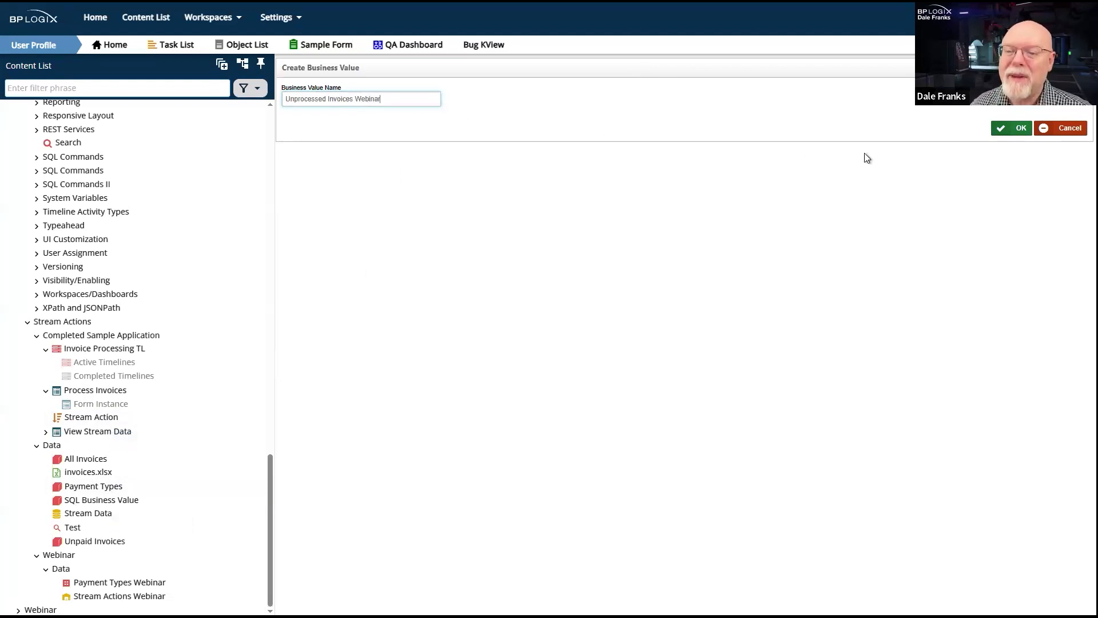
pyautogui.click(1018, 129)
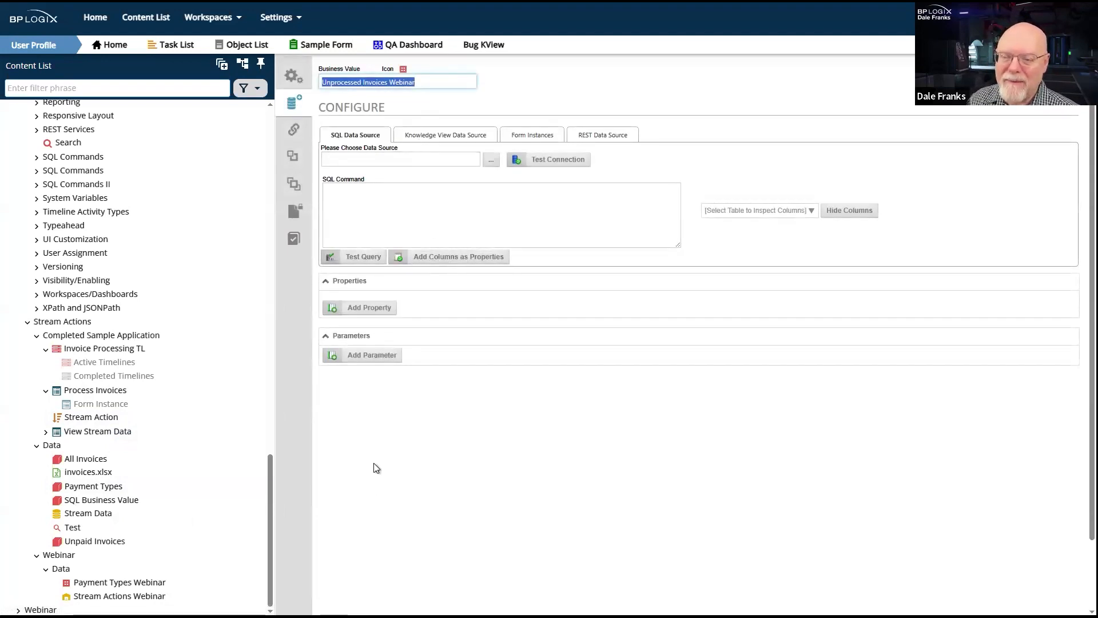
# - Set the Unprocessed Invoices Webinar Business Value's value picker group to Stream24 and save it
pyautogui.click(297, 83)
pyautogui.click(397, 196)
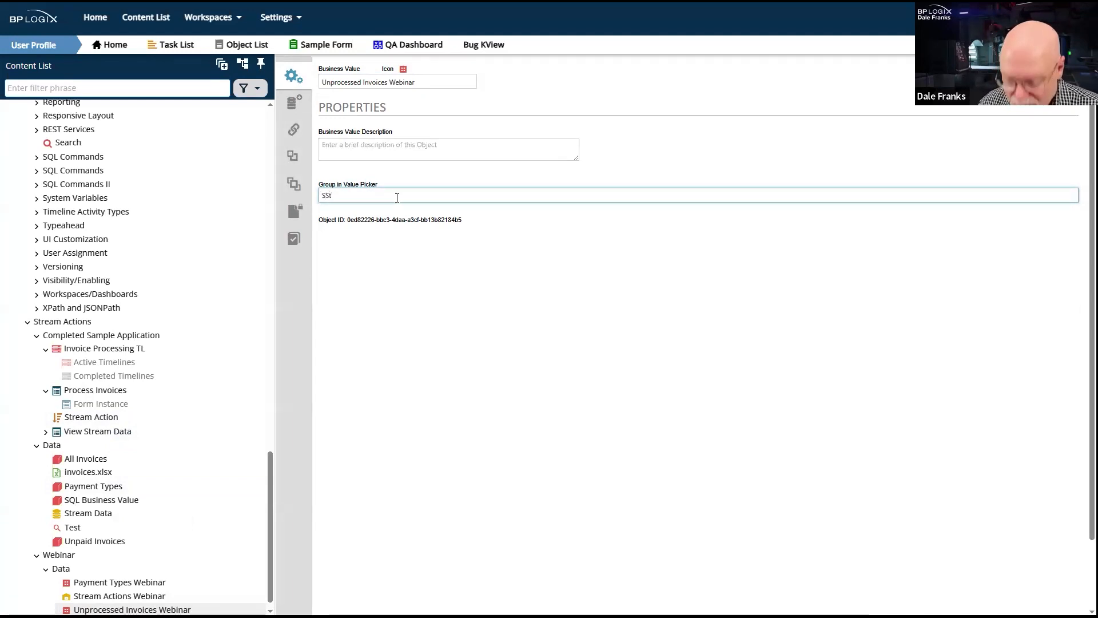
pyautogui.write('m24')
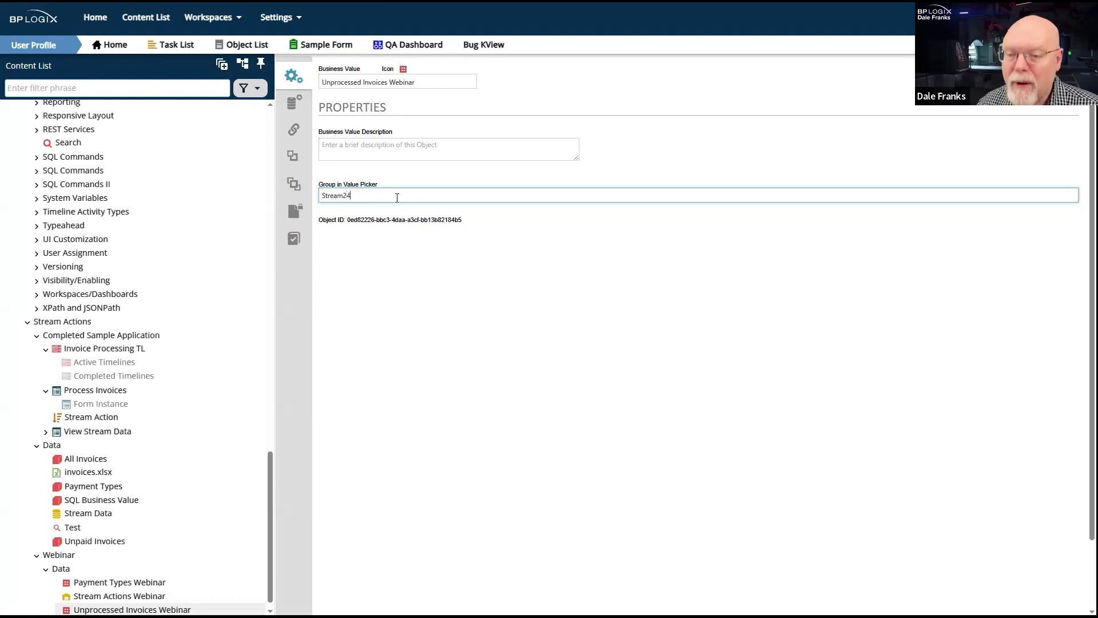
pyautogui.doubleClick(337, 200)
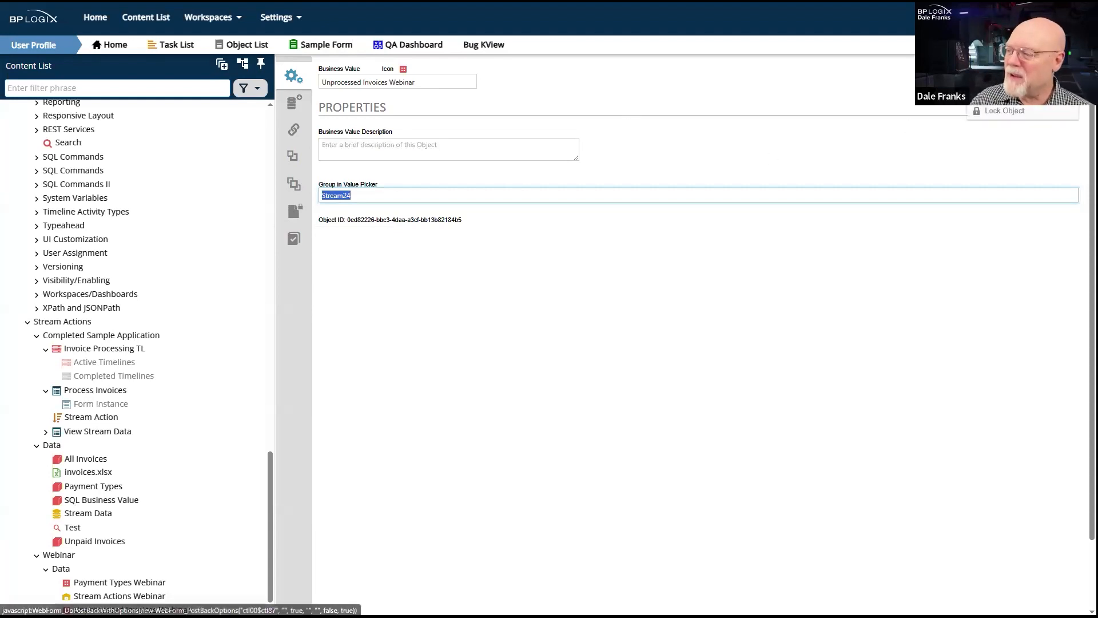
pyautogui.click(1023, 74)
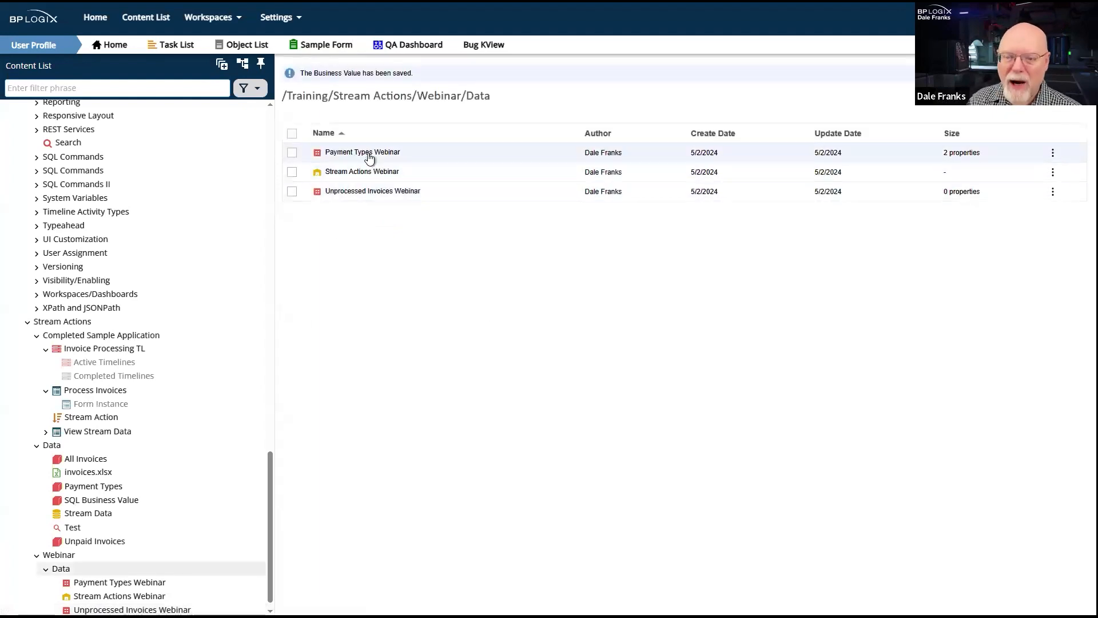
# - Assign the Payment Types Webinar Business Value to the value picker group Stream24 and save it
pyautogui.click(369, 158)
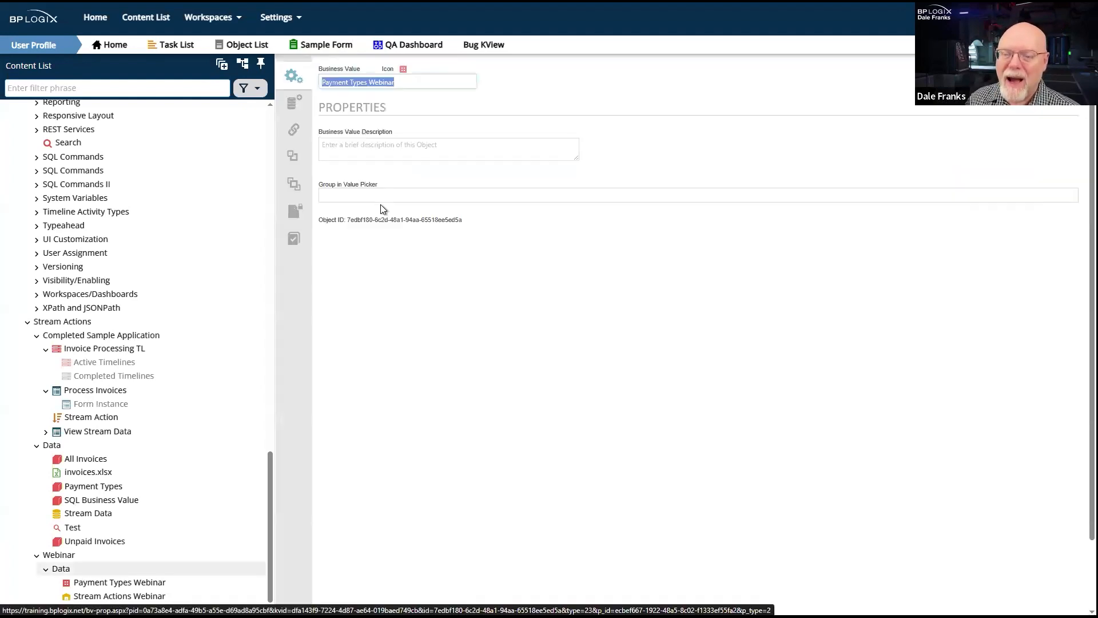
pyautogui.click(475, 194)
pyautogui.write('Stream24')
pyautogui.click(848, 152)
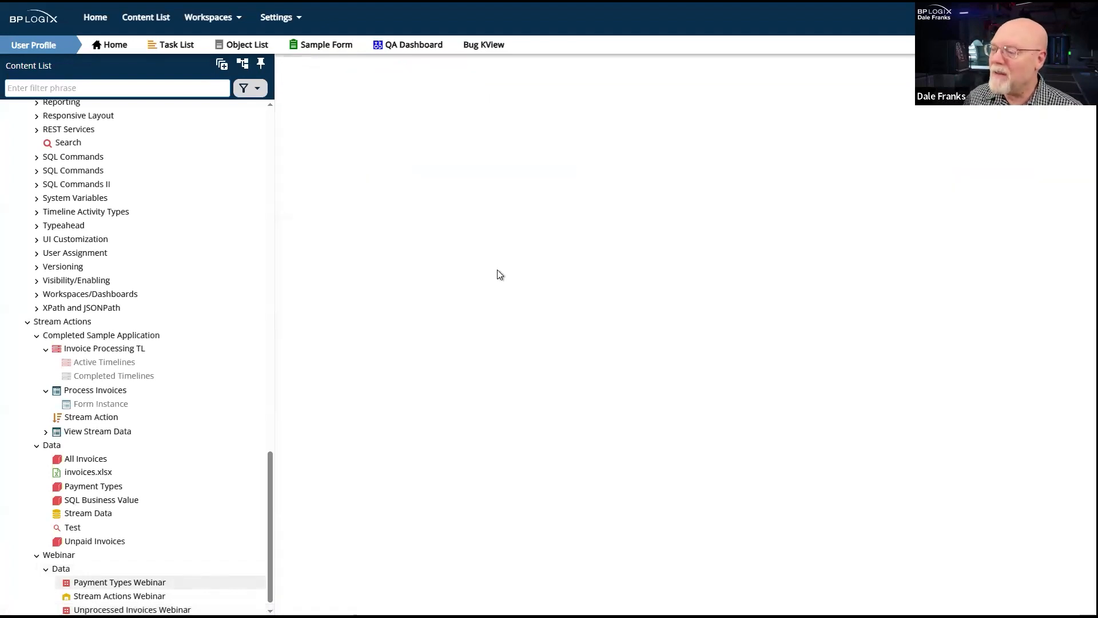
# - Reopen Unprocessed Invoices Webinar, set its SQL data source to Stream Actions Webinar, and test the connection
pyautogui.click(384, 193)
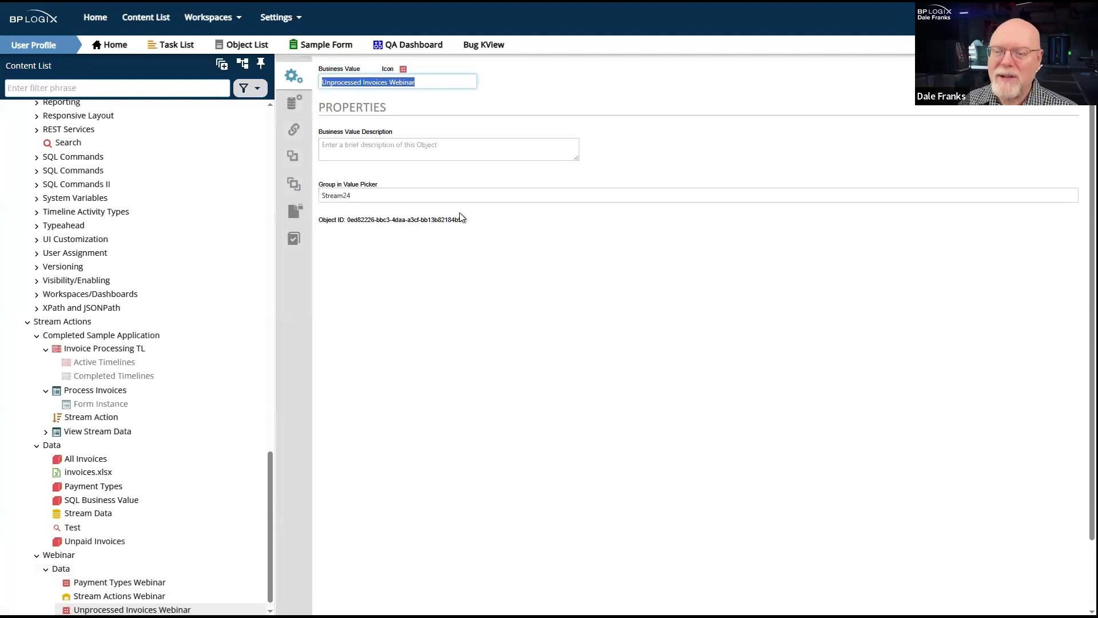
pyautogui.click(290, 111)
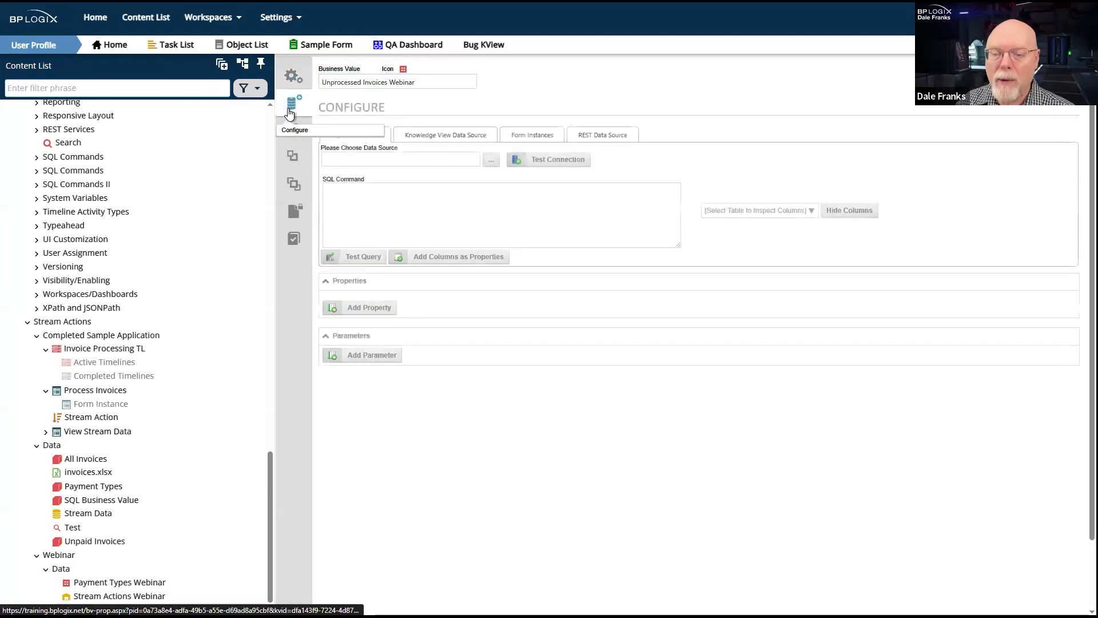
pyautogui.click(492, 163)
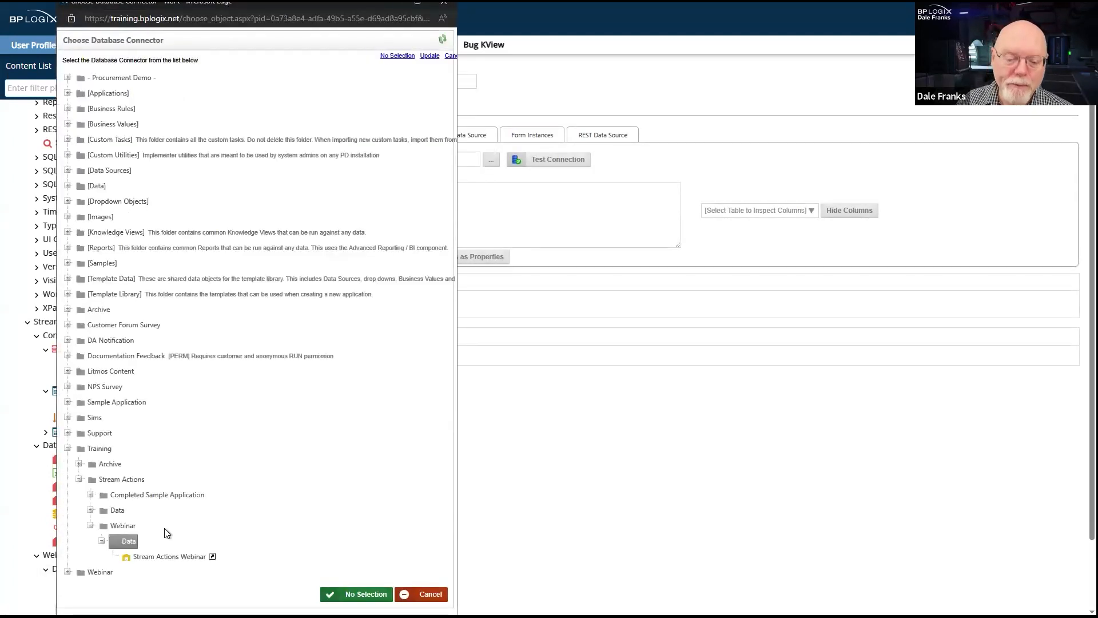
pyautogui.click(161, 558)
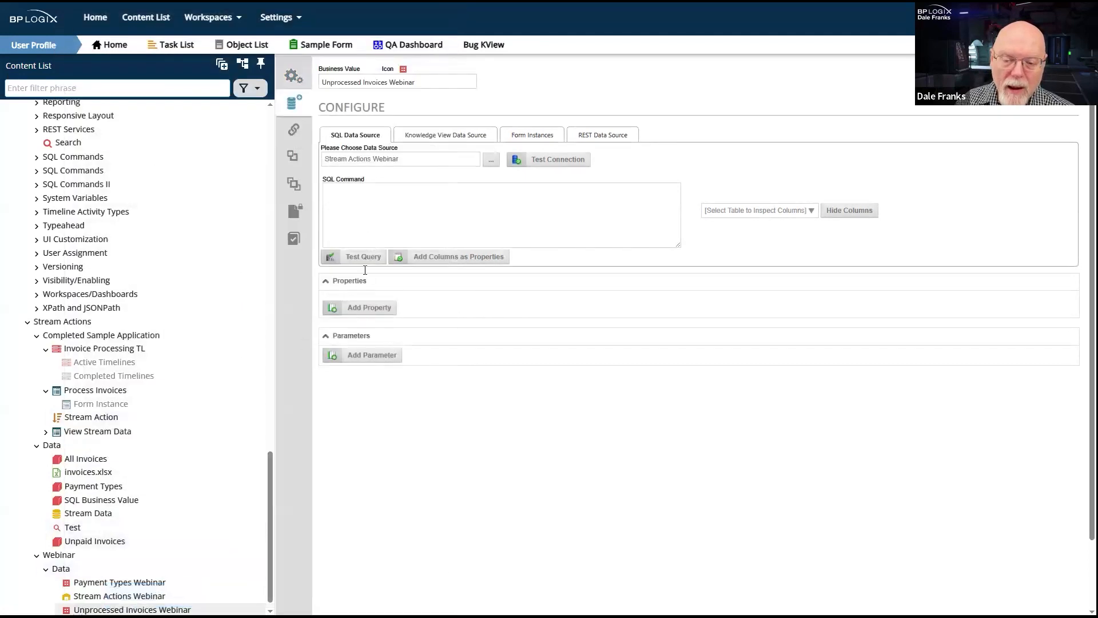
pyautogui.click(364, 257)
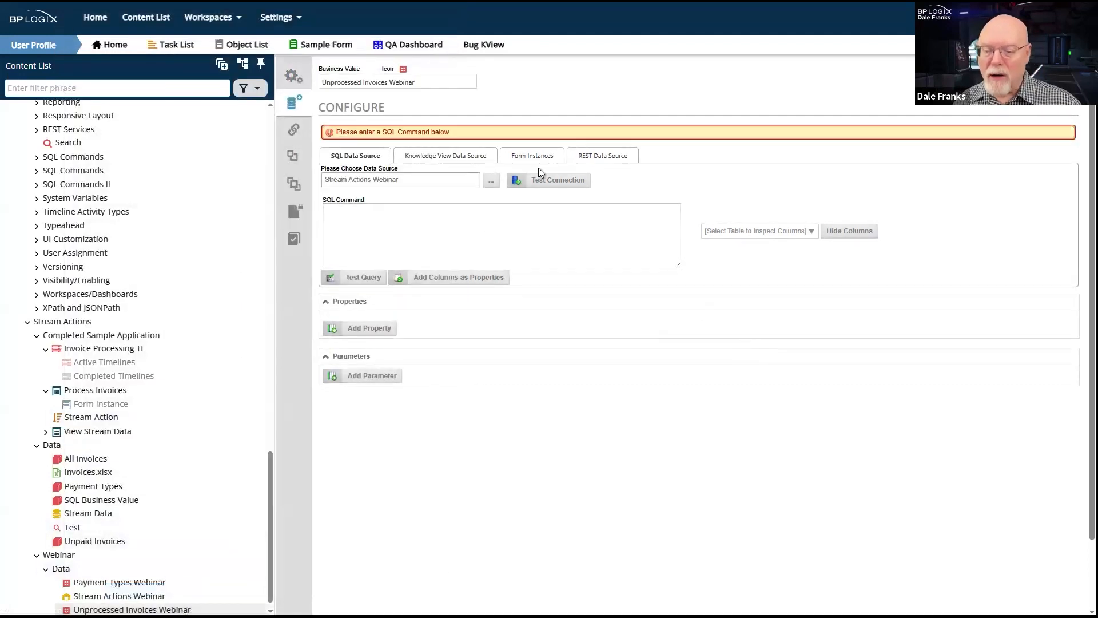
pyautogui.click(554, 180)
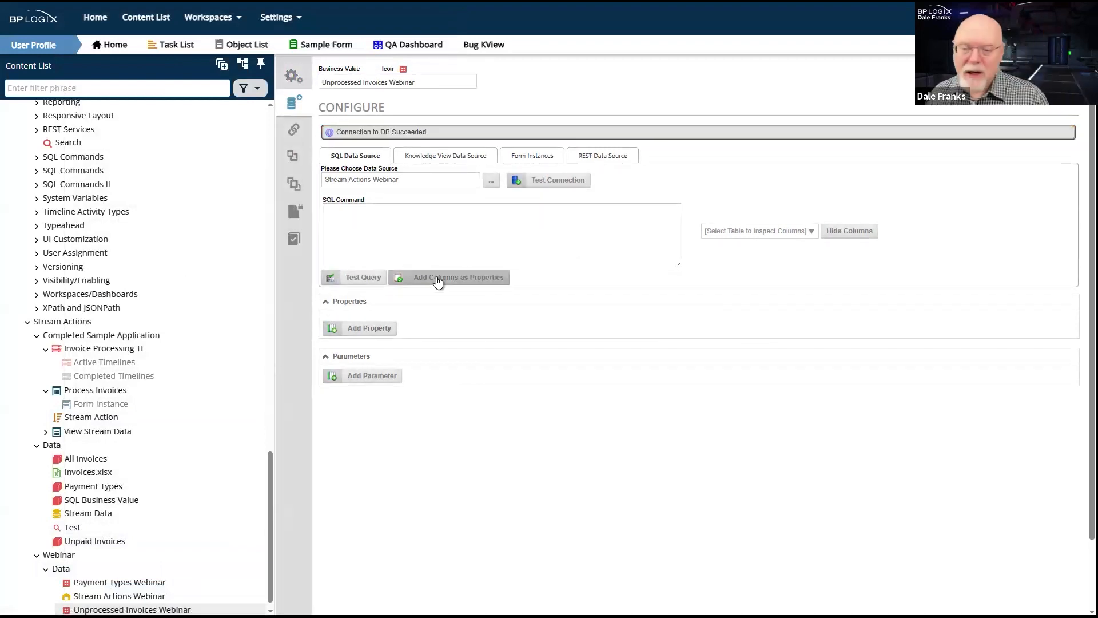
# - List the columns of tng_UnpaidInvoices, and enter and test the SQL command SELECT * FROM tng_UnpaidInvoices
pyautogui.click(810, 233)
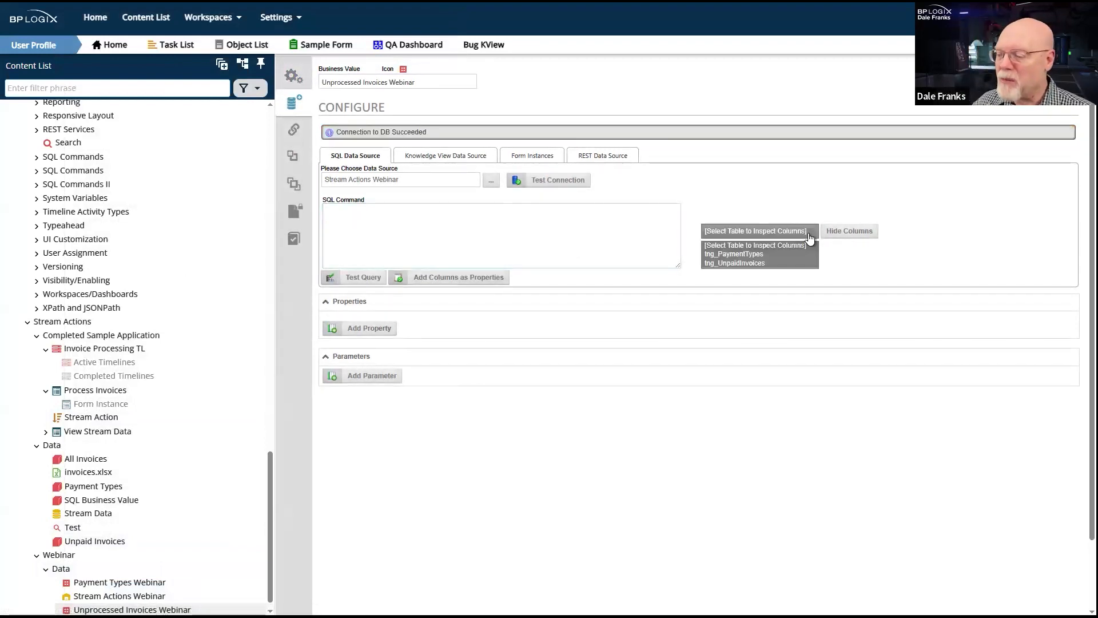
pyautogui.click(770, 262)
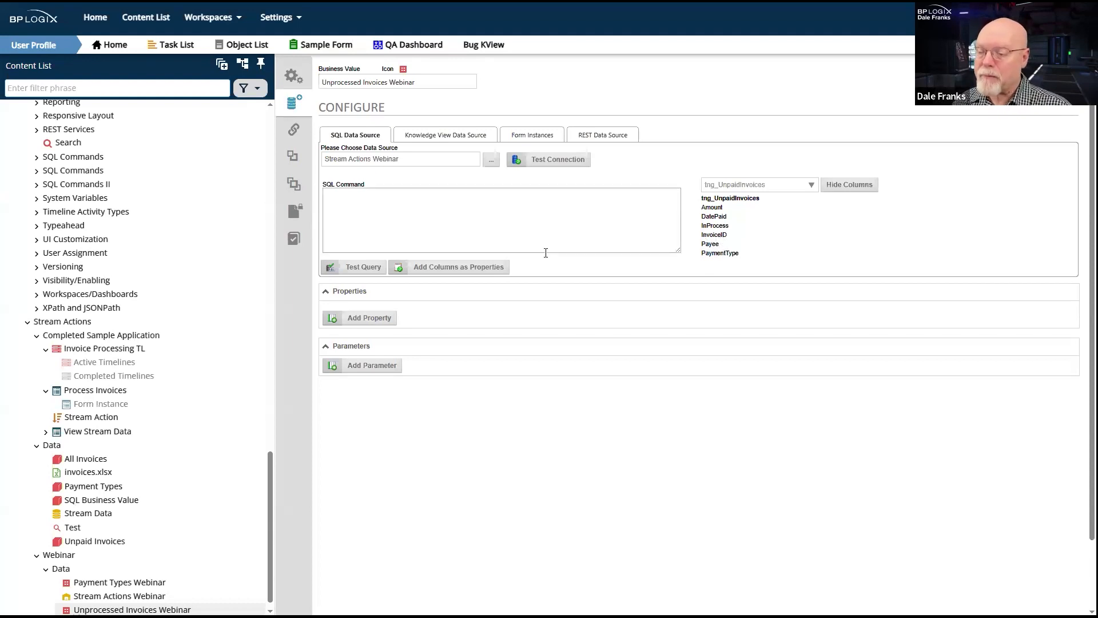
pyautogui.click(384, 209)
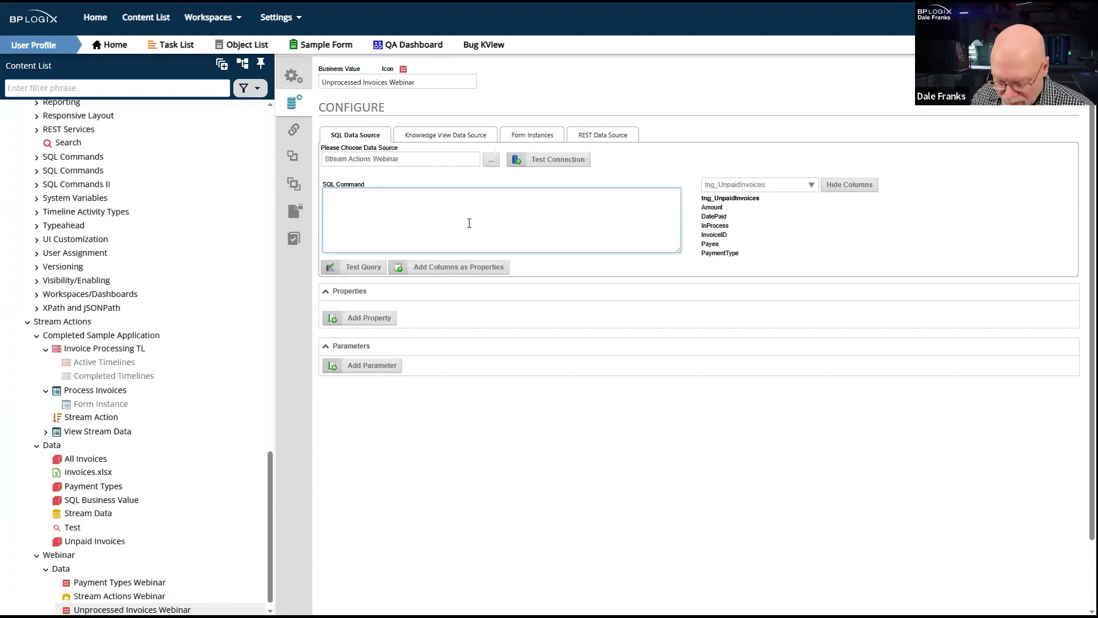
pyautogui.doubleClick(733, 199)
pyautogui.hotkey('ctrl', 'c')
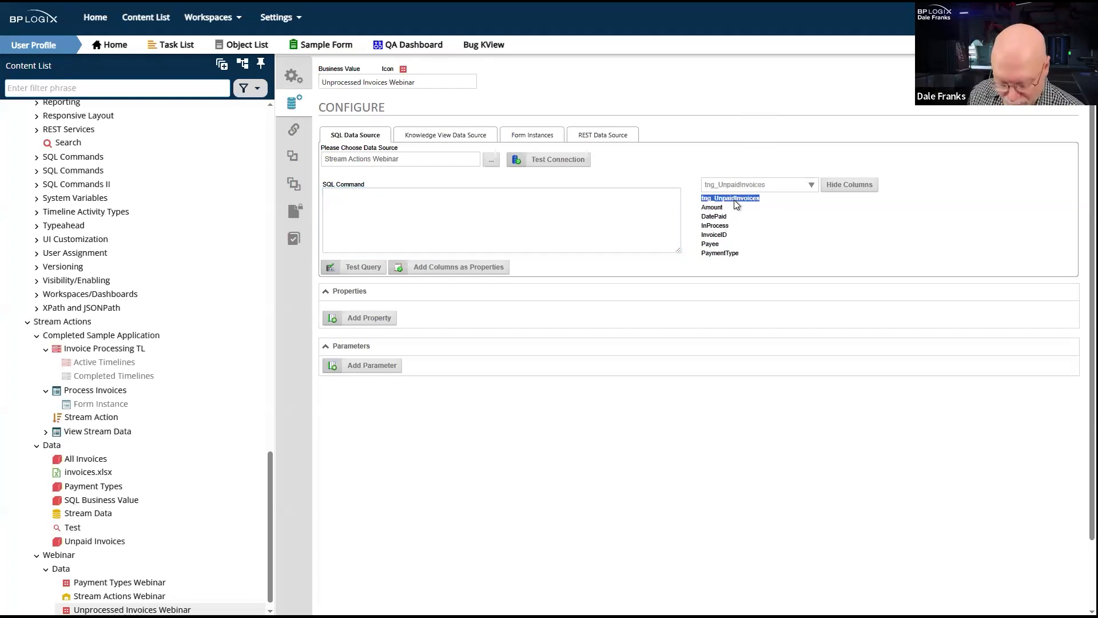
pyautogui.click(636, 216)
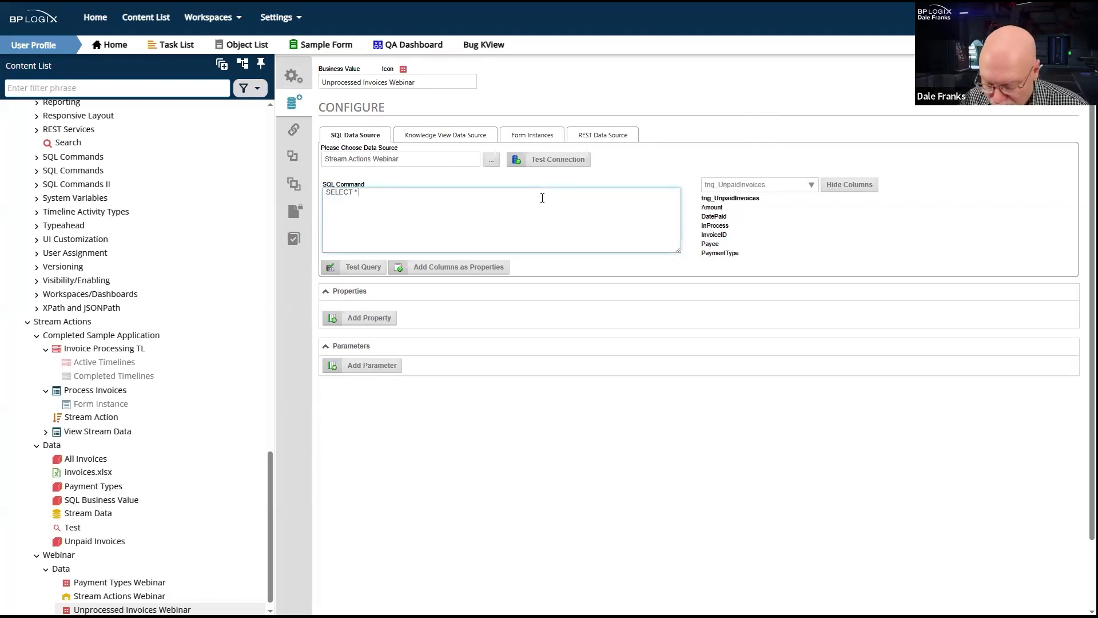
pyautogui.write('FROM')
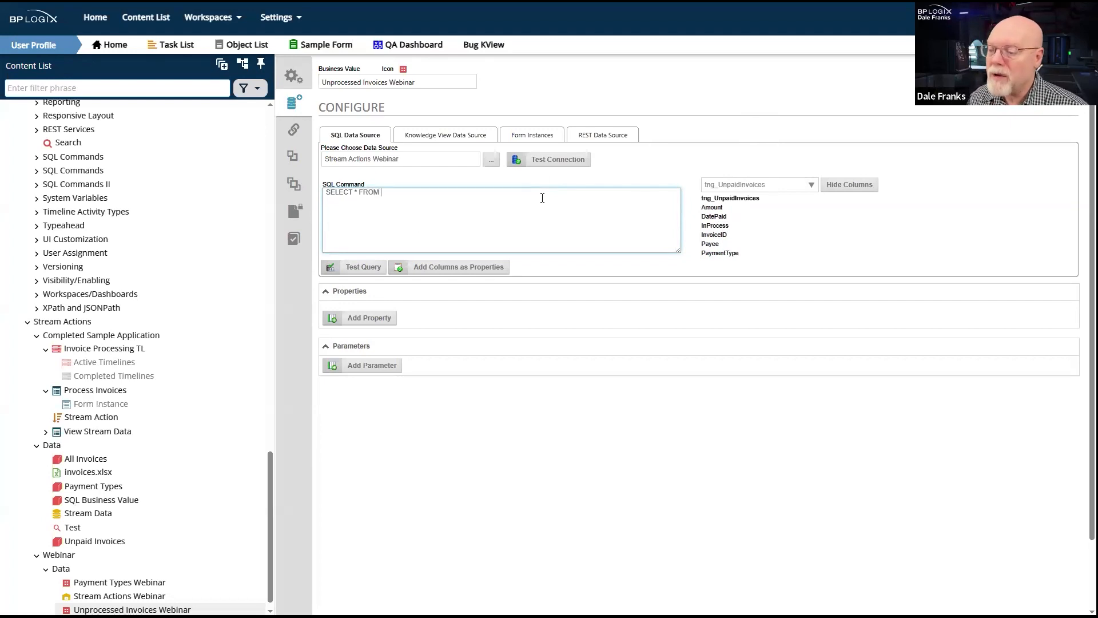
pyautogui.hotkey('ctrl', 'v')
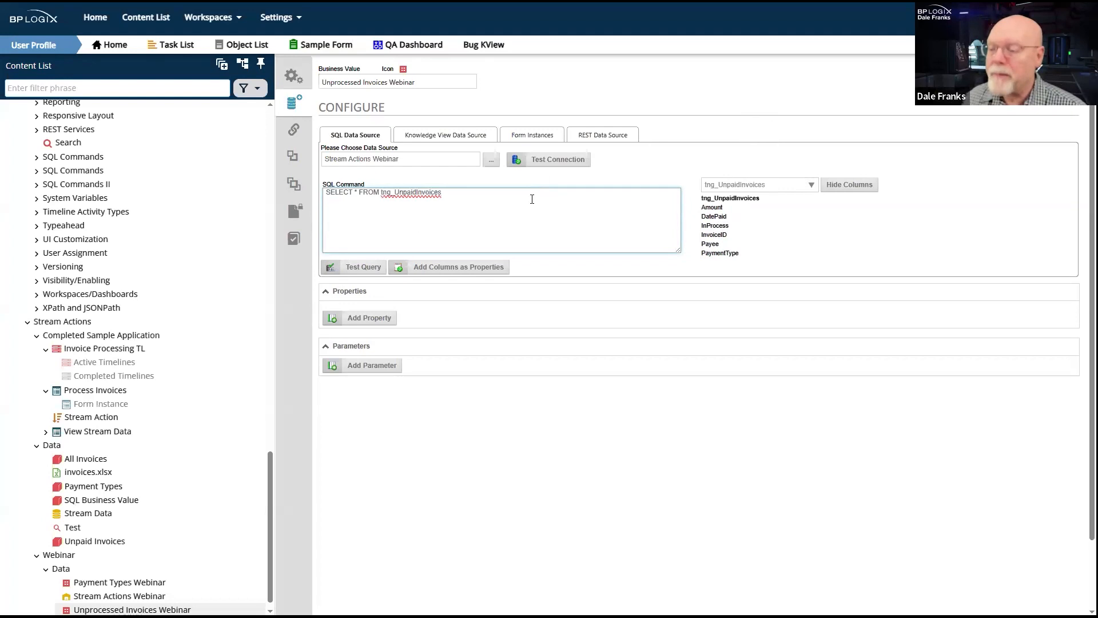
pyautogui.click(369, 270)
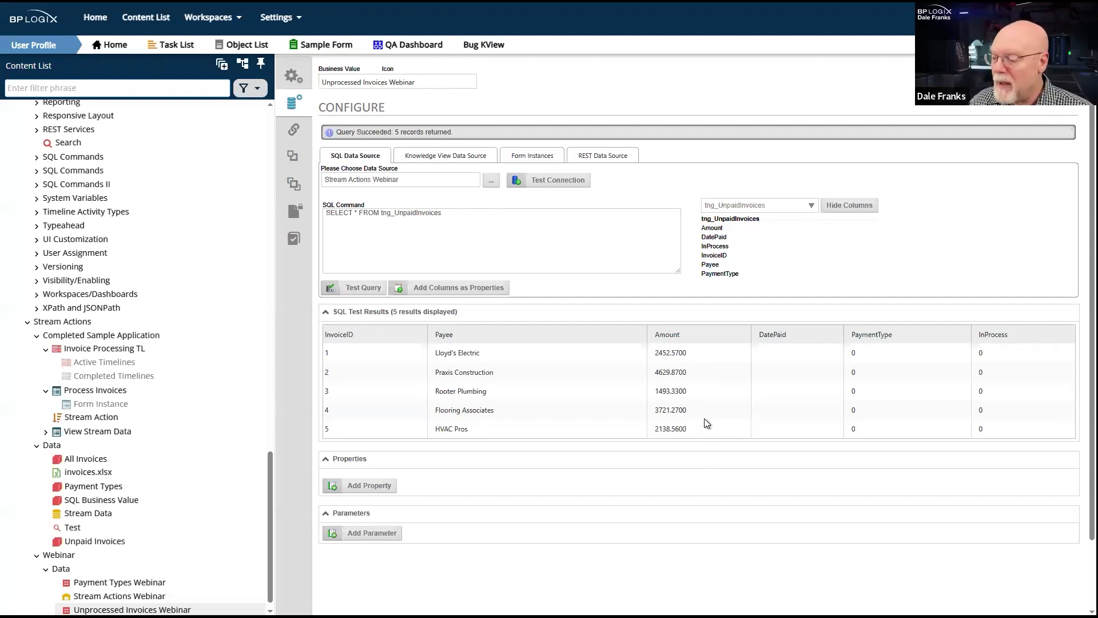
pyautogui.doubleClick(993, 334)
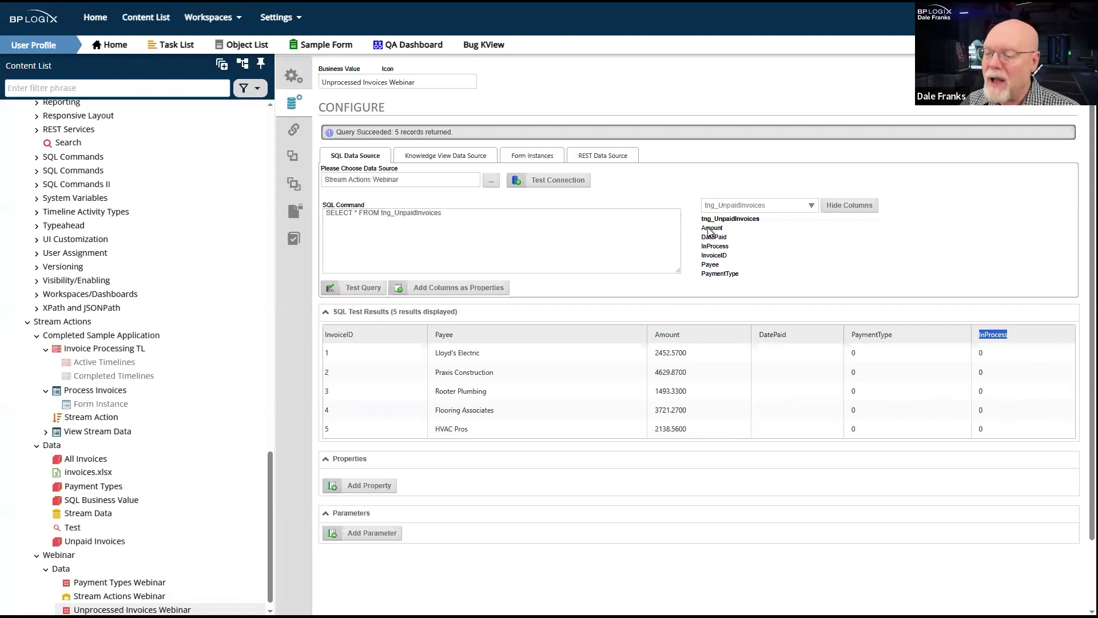
# - Replace the asterisk in the SQL command's SELECT clause with the columns InvoiceID, Amount, Payee
pyautogui.doubleClick(718, 257)
pyautogui.hotkey('ctrl', 'c')
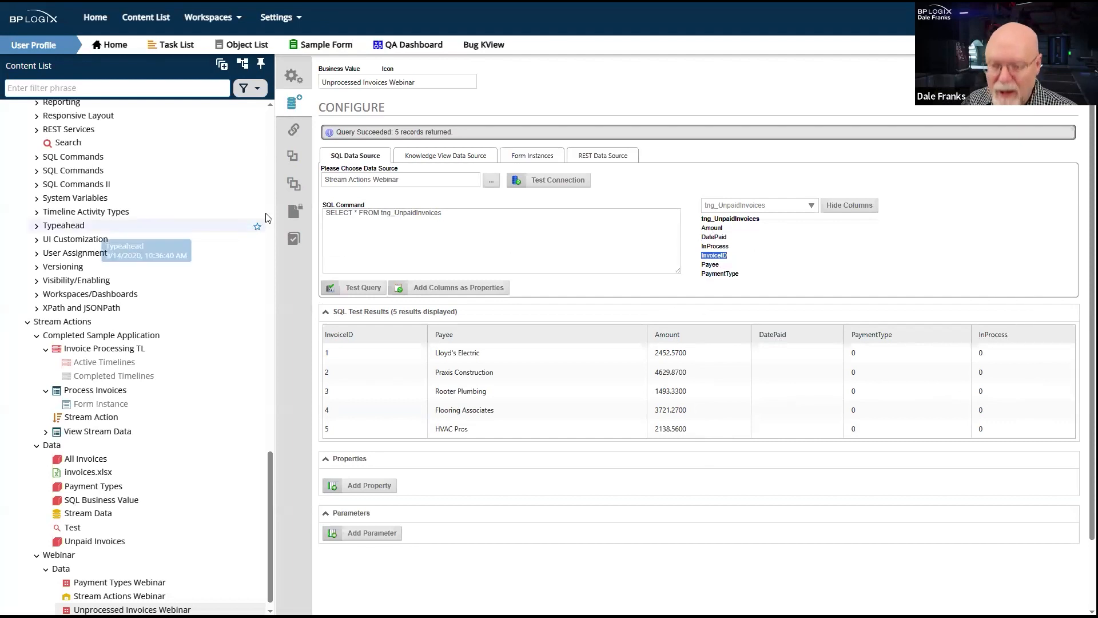
pyautogui.click(359, 216)
pyautogui.press('BackSpace')
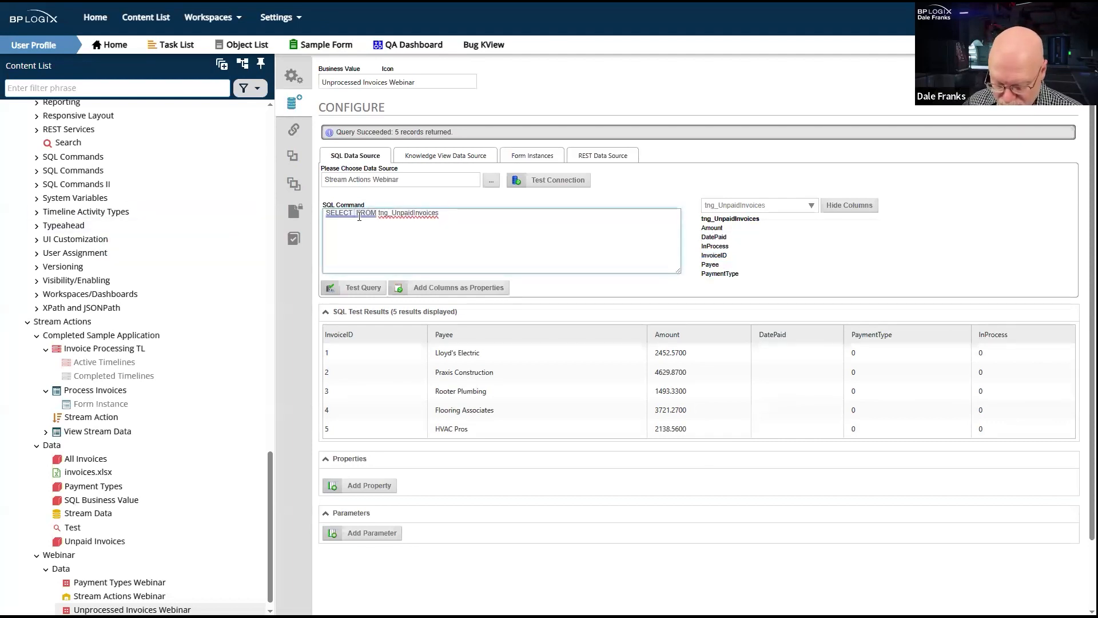
pyautogui.hotkey('ctrl', 'v')
pyautogui.write(',')
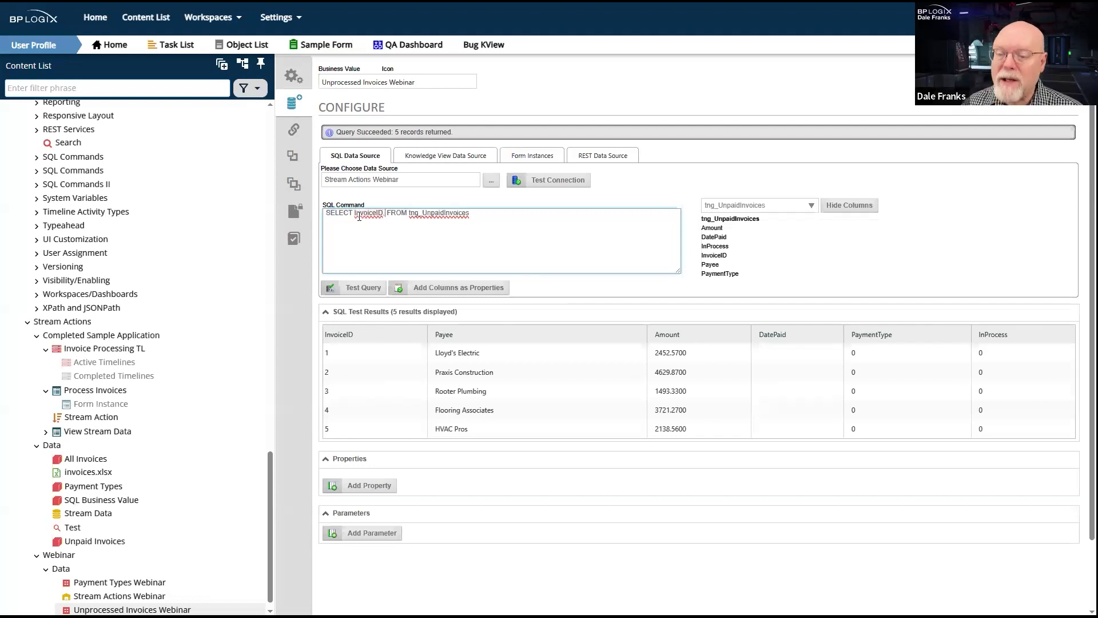
pyautogui.doubleClick(711, 228)
pyautogui.hotkey('ctrl', 'c')
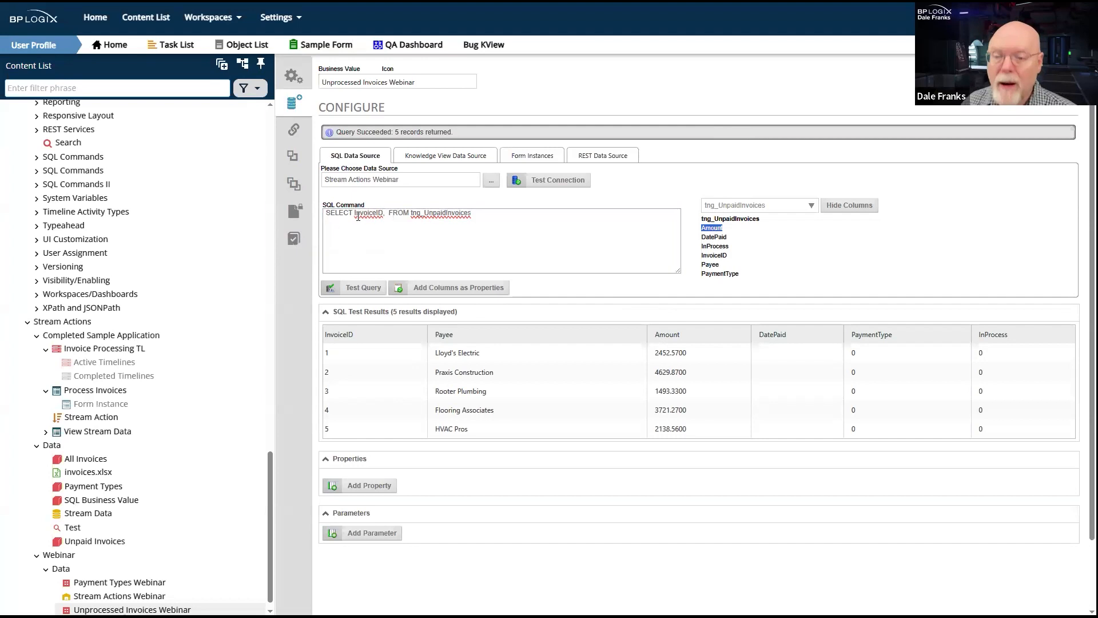
pyautogui.click(390, 215)
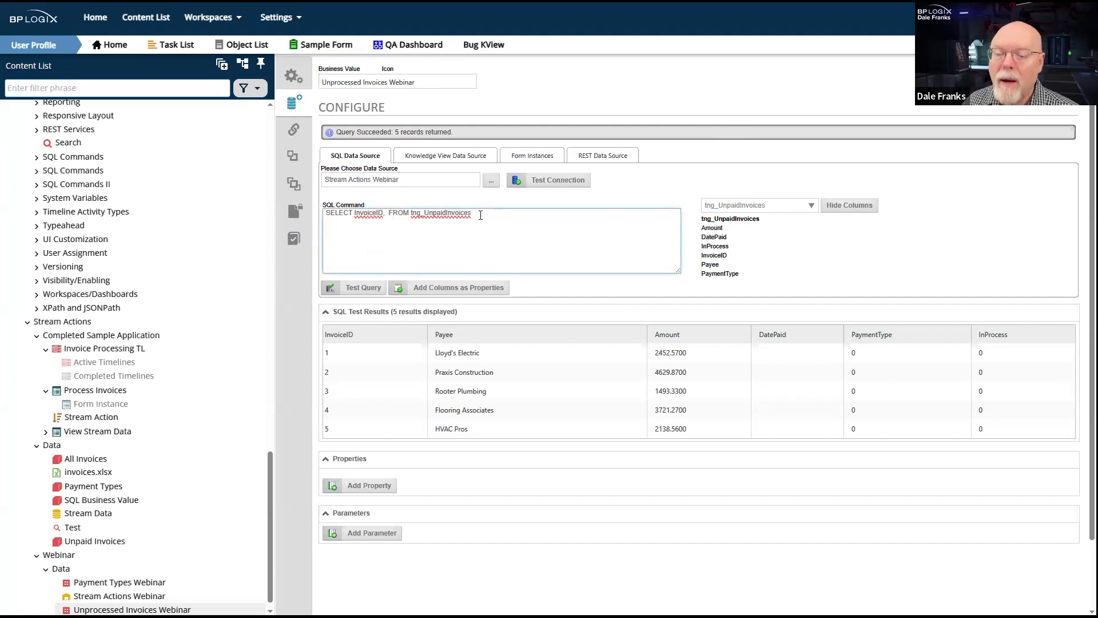
pyautogui.hotkey('ctrl', 'v')
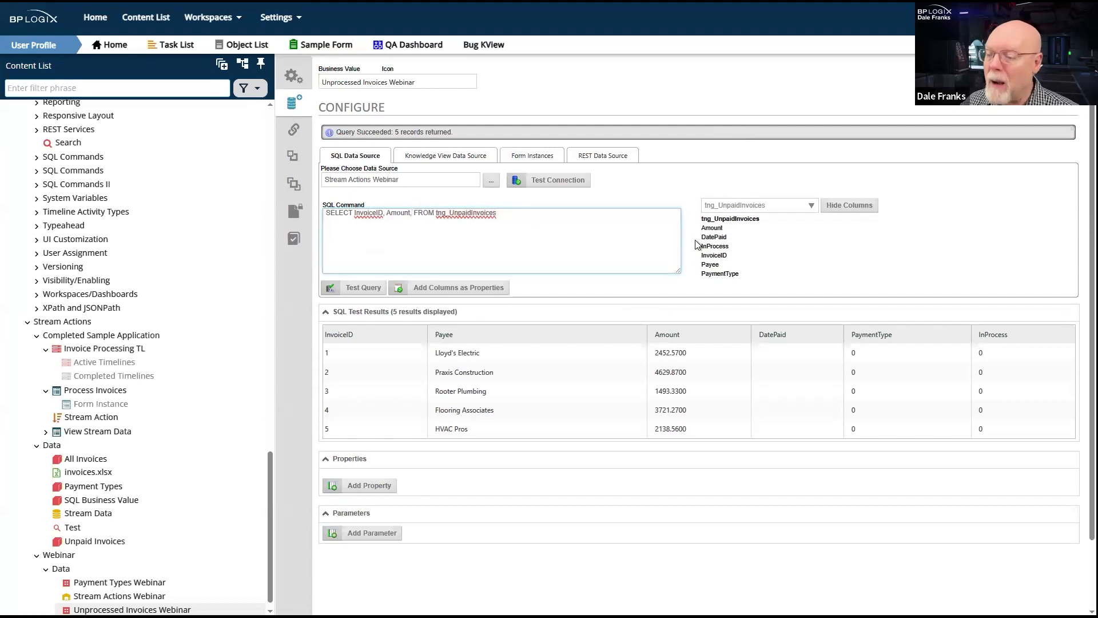
pyautogui.doubleClick(716, 267)
pyautogui.hotkey('ctrl', 'c')
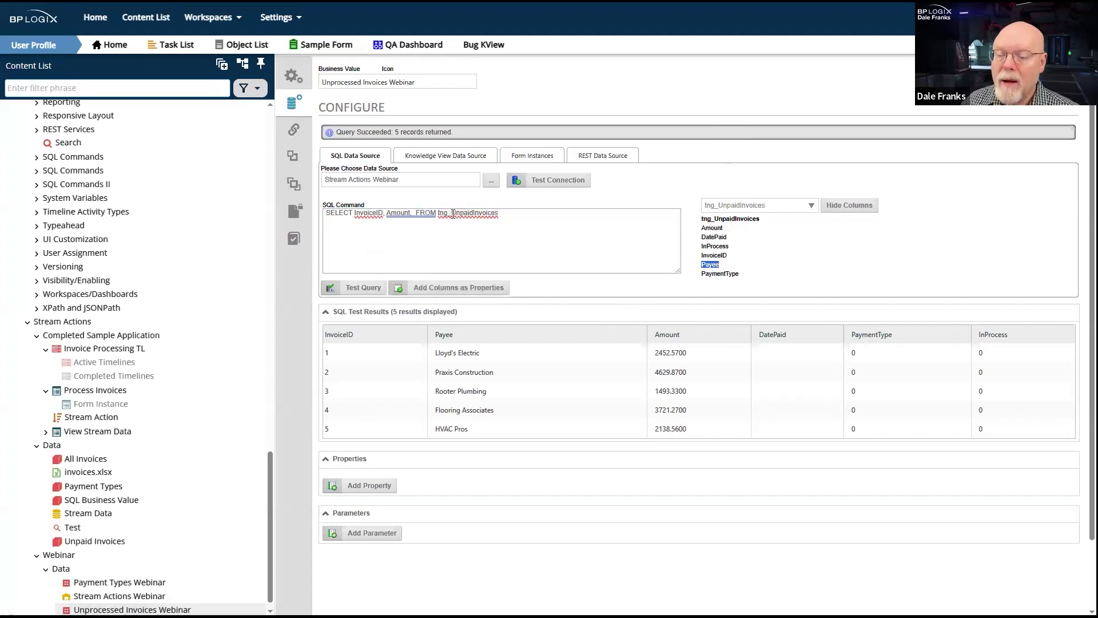
pyautogui.click(413, 216)
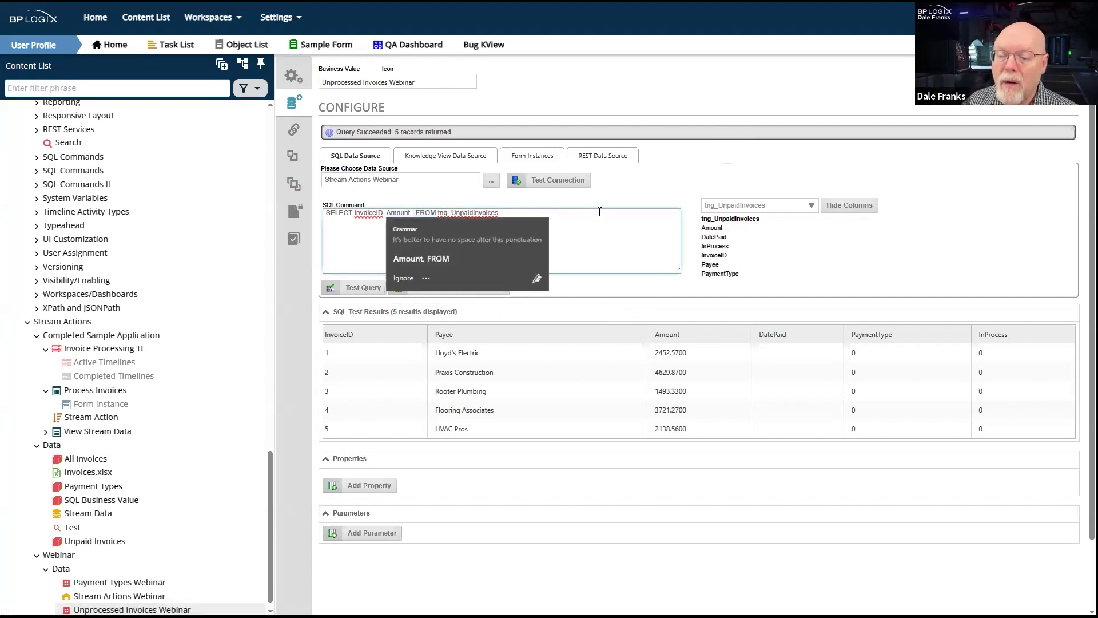
pyautogui.hotkey('ctrl', 'v')
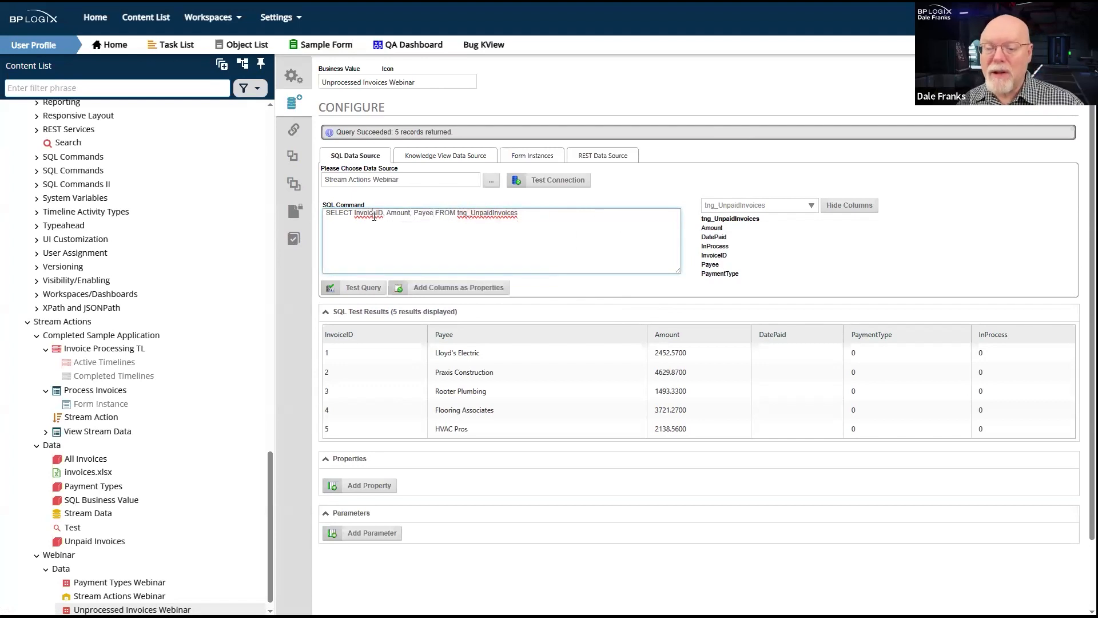
pyautogui.doubleClick(398, 213)
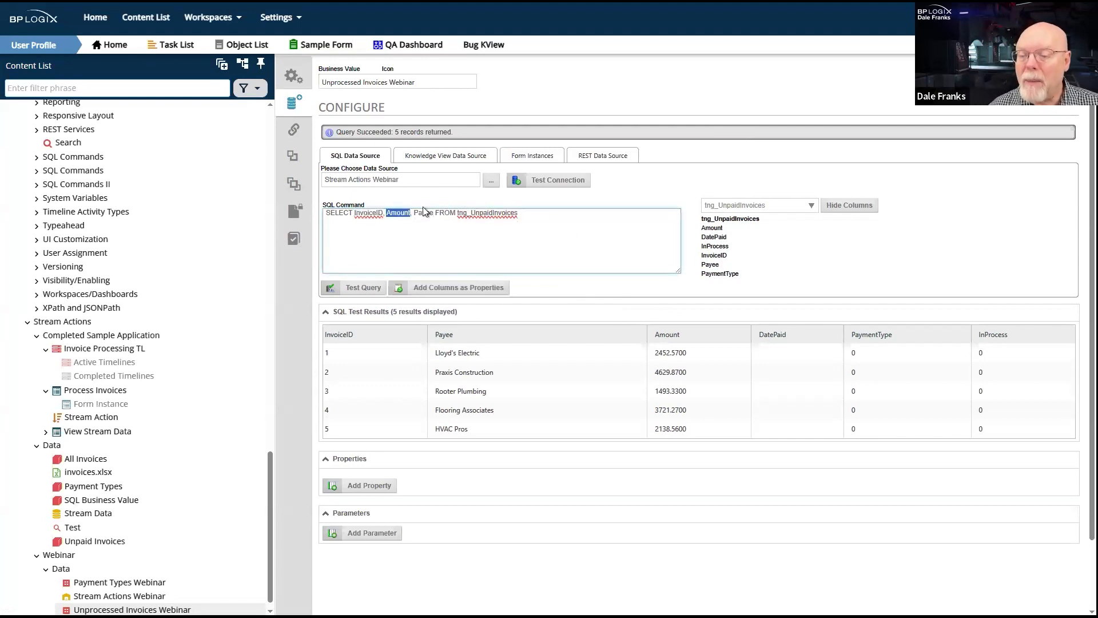
pyautogui.doubleClick(424, 213)
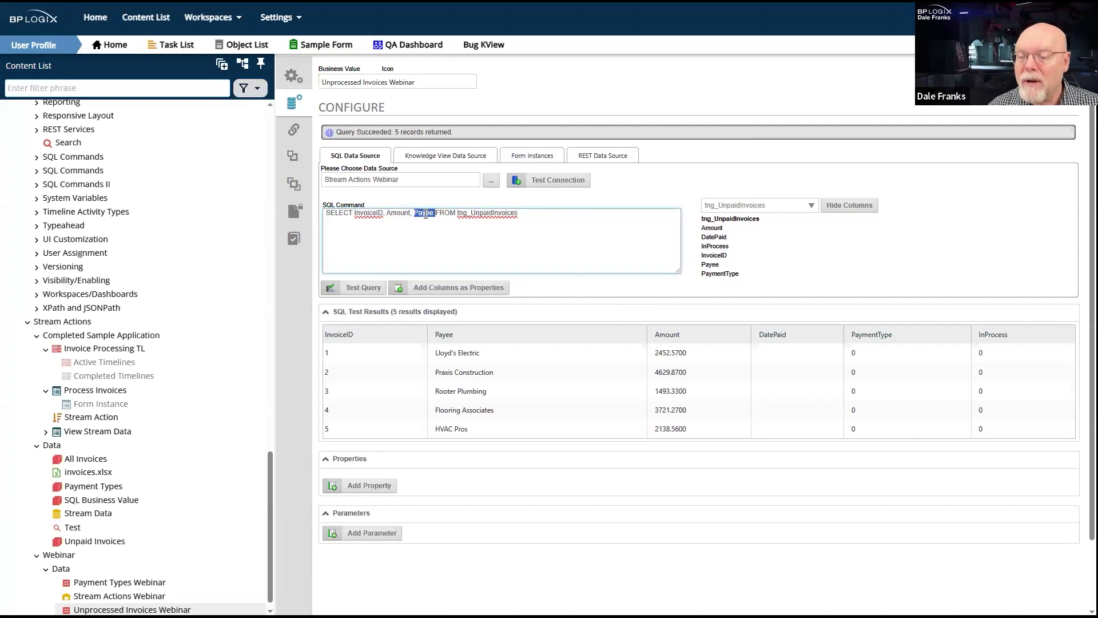
# - Append WHERE InProcess = 0 to the SQL command and test the query
pyautogui.click(557, 213)
pyautogui.write('WHERE')
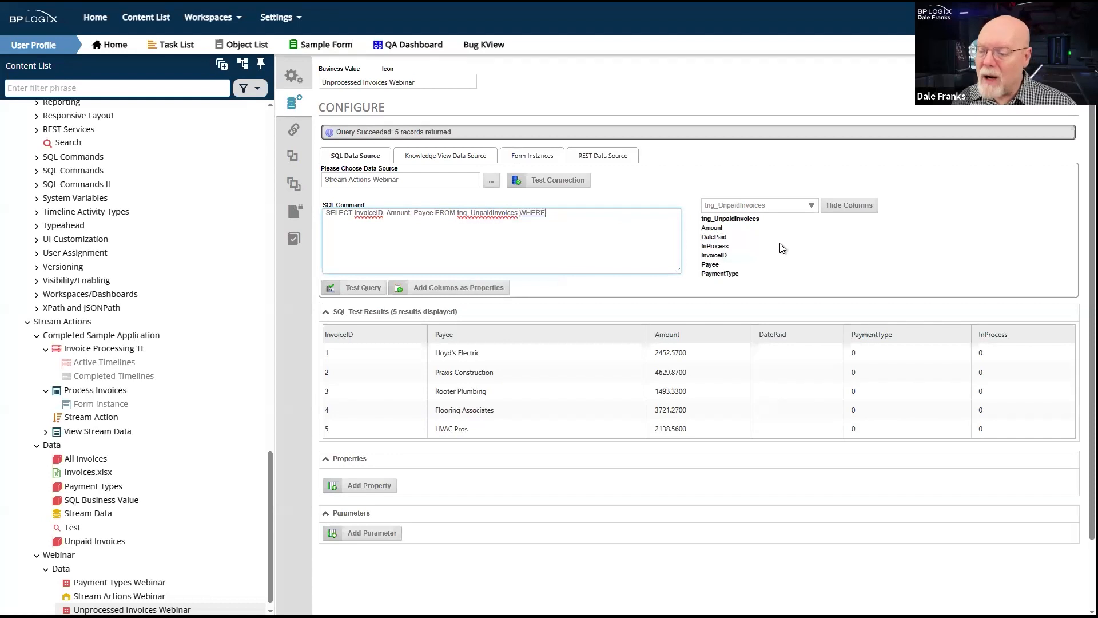
pyautogui.doubleClick(714, 247)
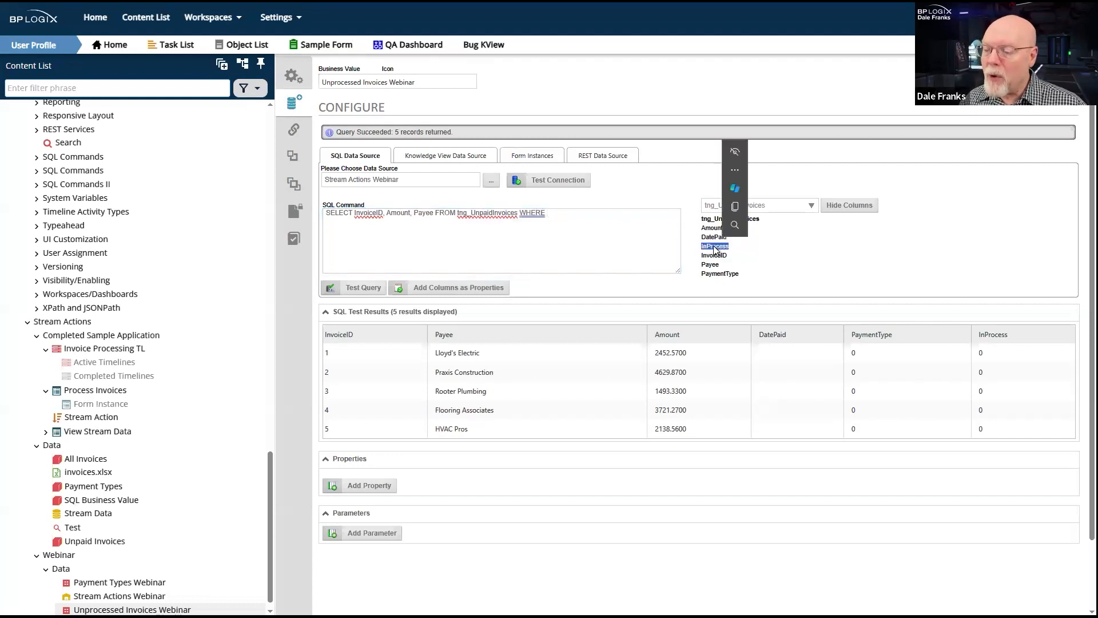
pyautogui.hotkey('ctrl', 'c')
pyautogui.click(562, 214)
pyautogui.hotkey('ctrl', 'v')
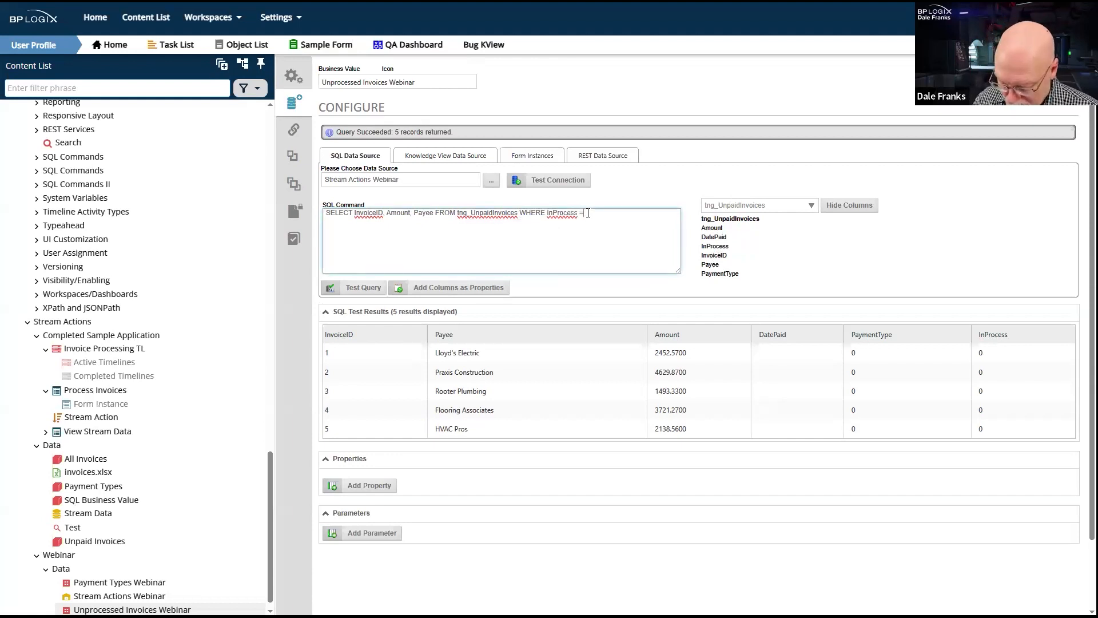
pyautogui.write('= 0')
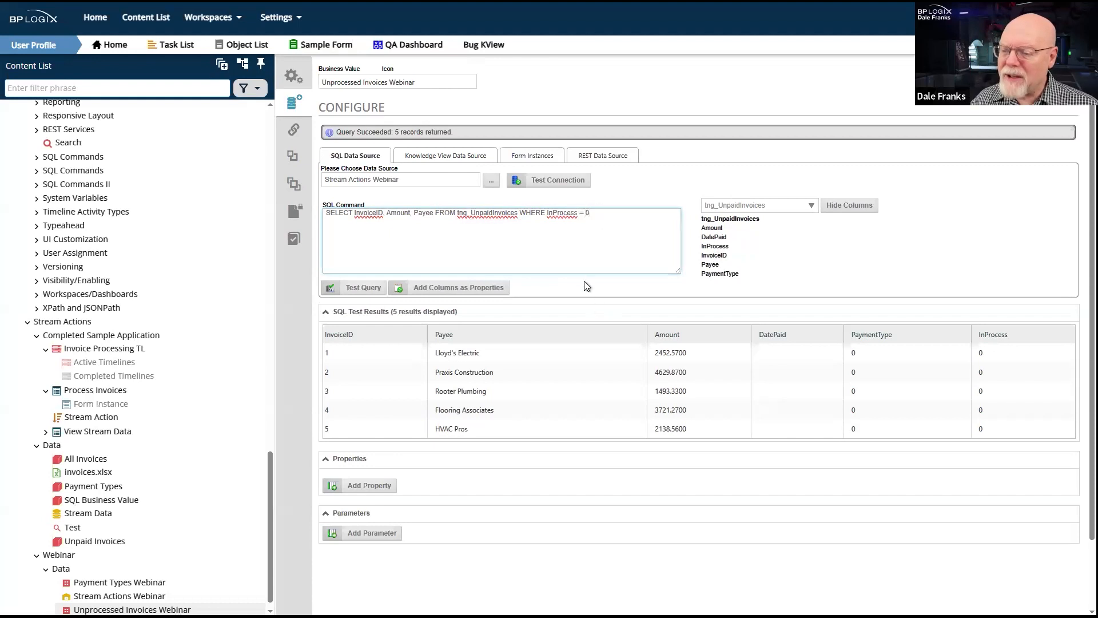
pyautogui.click(361, 287)
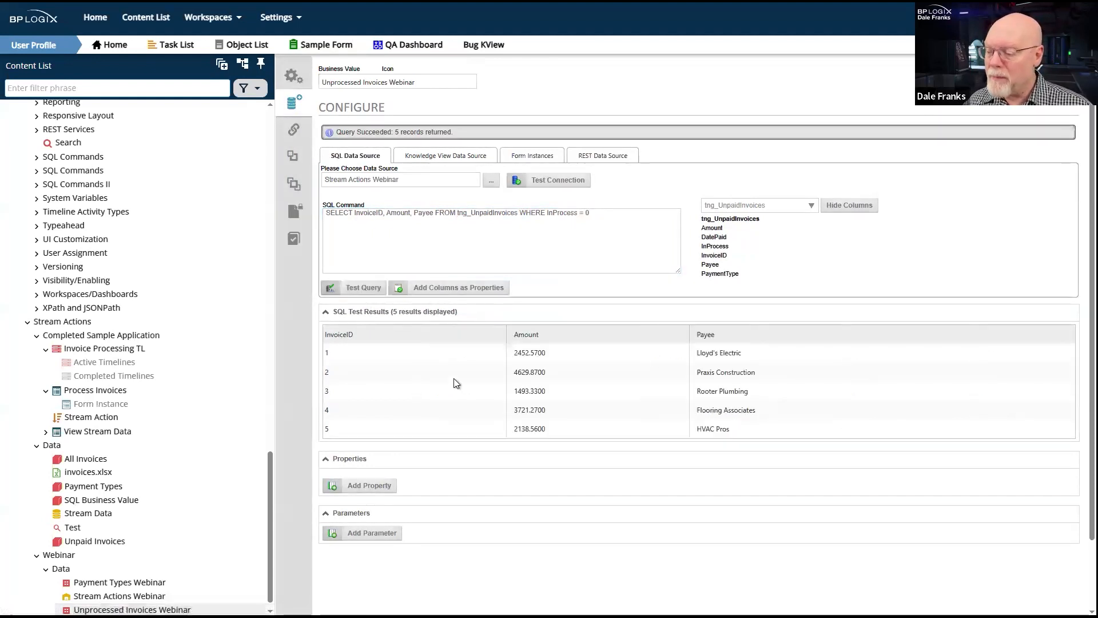
# - Test the query with the filter set to InProcess = 1, and retest it with the filter set back to InProcess = 0
pyautogui.click(587, 271)
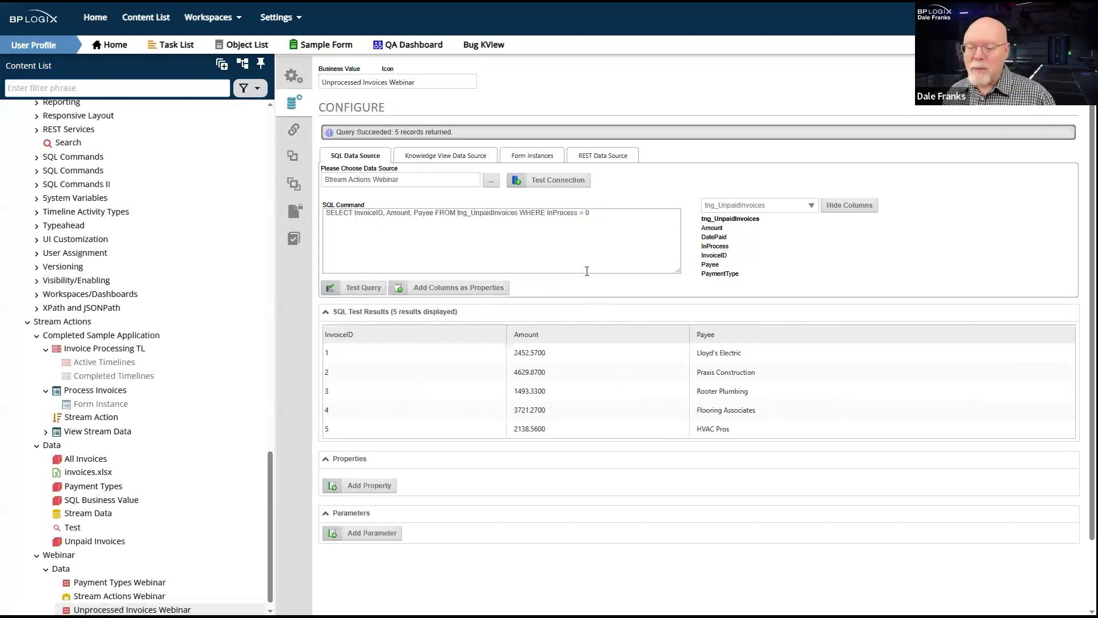
pyautogui.click(599, 212)
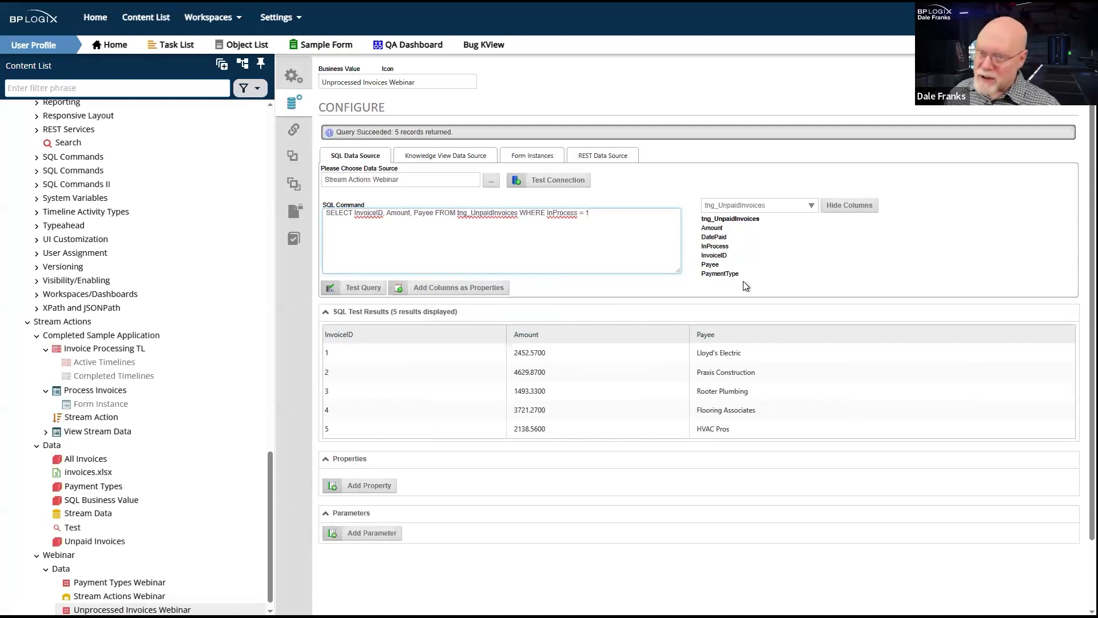
pyautogui.click(368, 291)
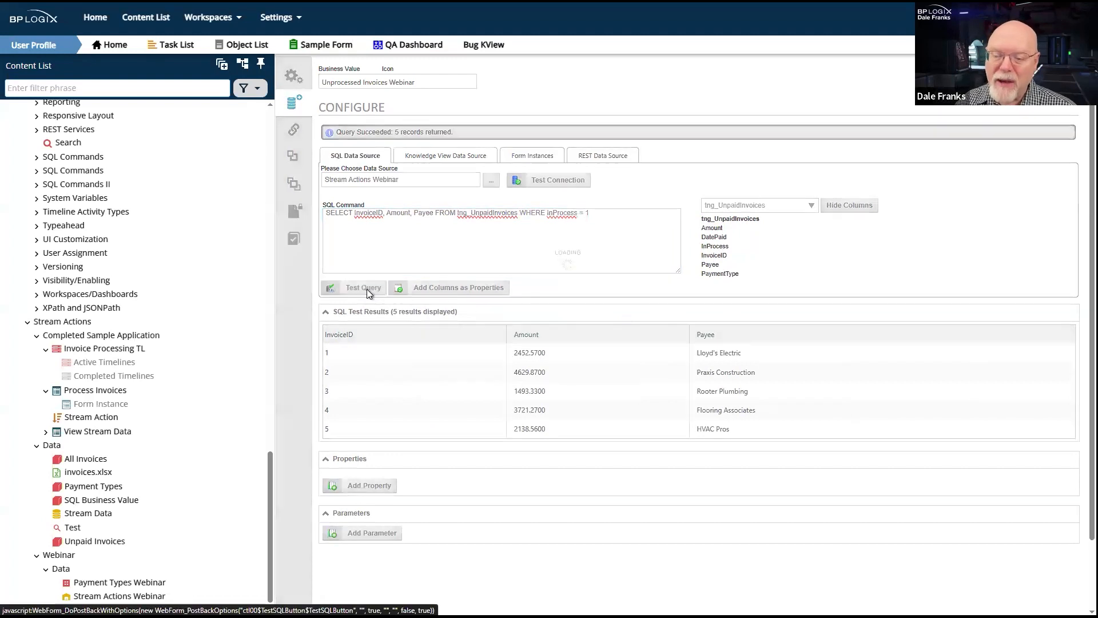
pyautogui.click(561, 215)
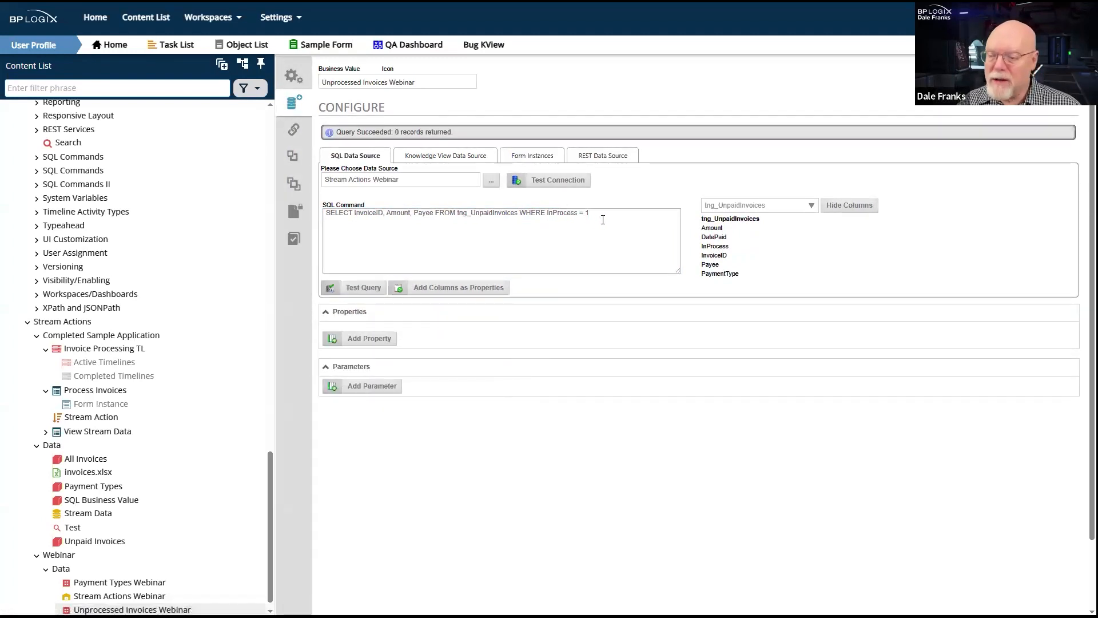
pyautogui.press('BackSpace')
pyautogui.write('0')
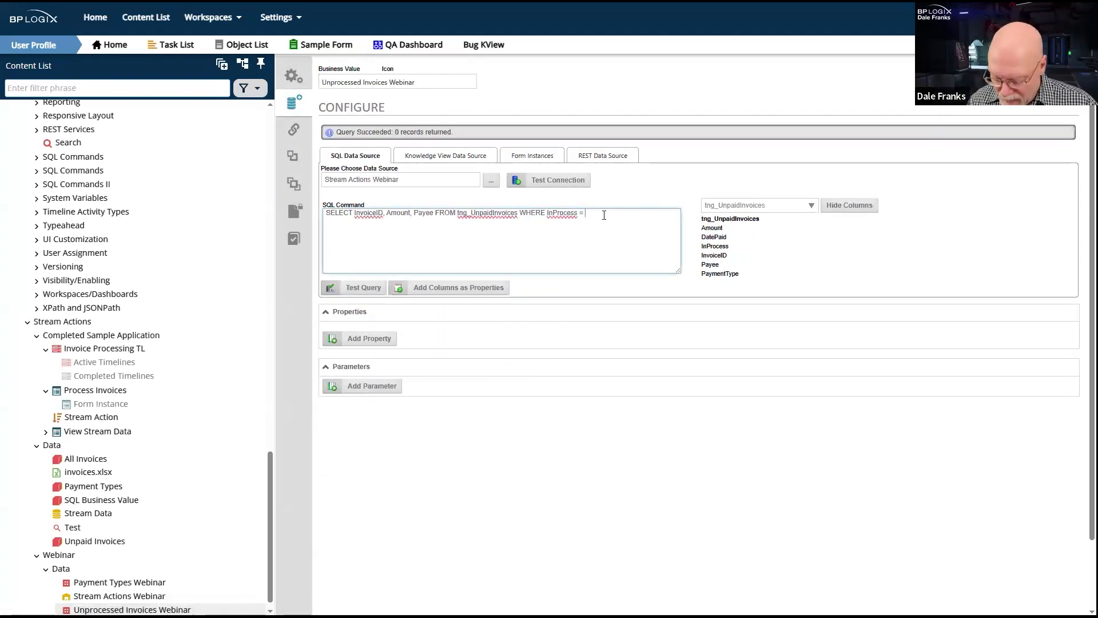
pyautogui.click(358, 289)
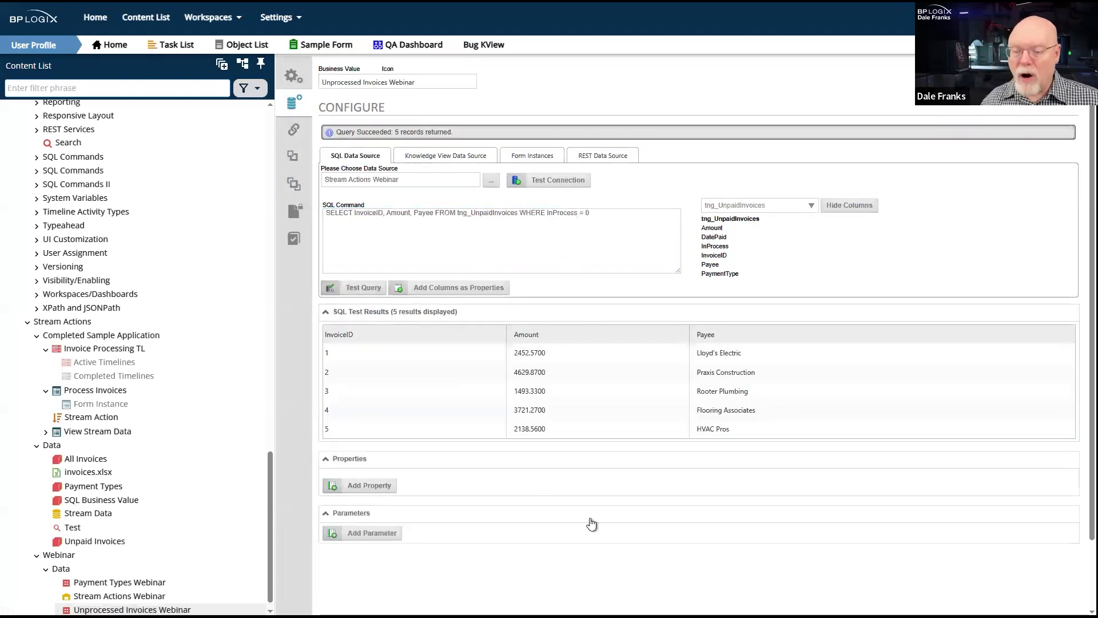
pyautogui.moveTo(589, 213); pyautogui.dragTo(547, 214)
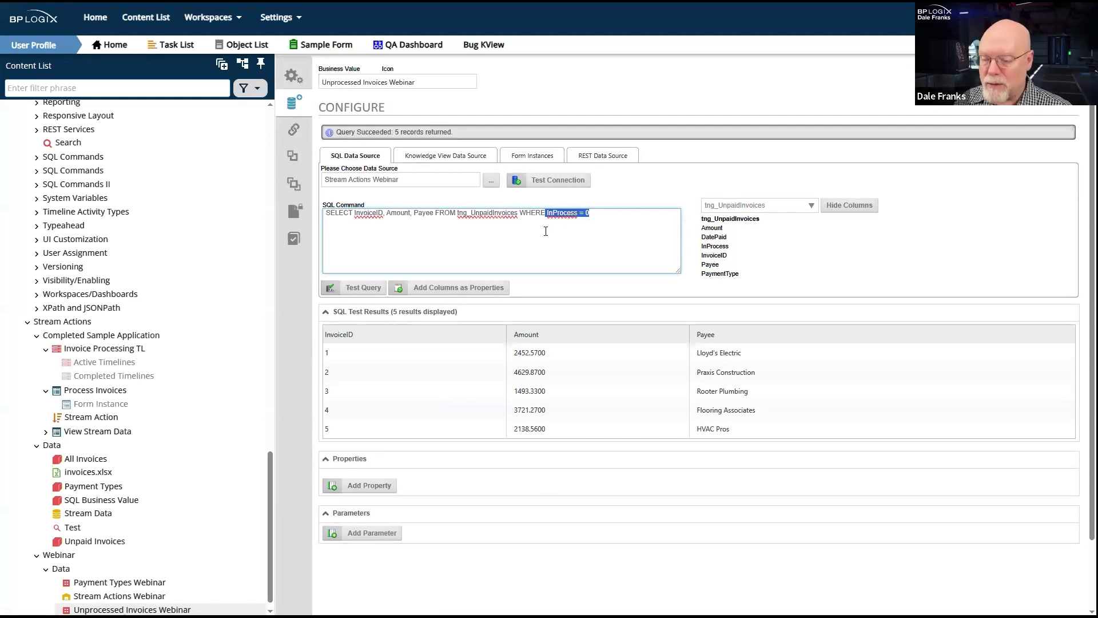
pyautogui.click(547, 236)
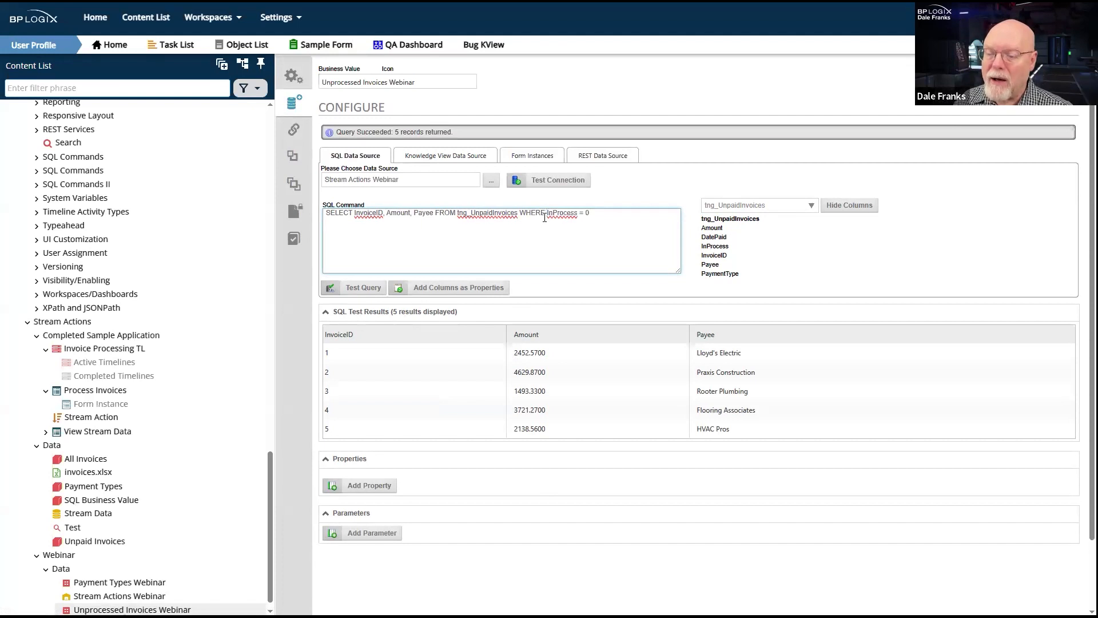
pyautogui.moveTo(545, 213); pyautogui.dragTo(595, 214)
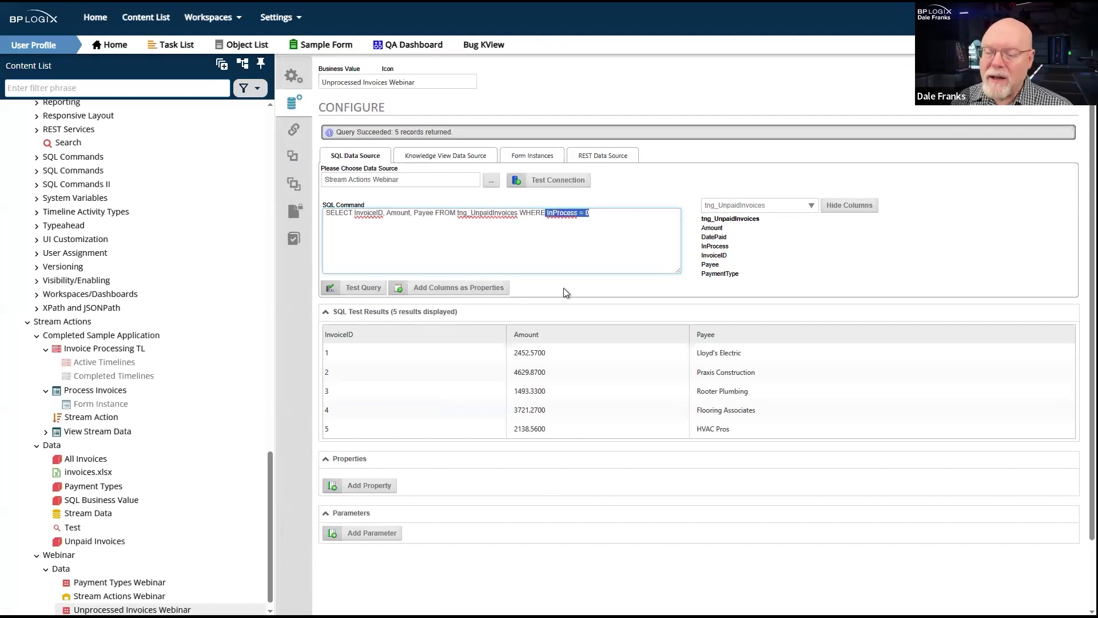
pyautogui.click(565, 246)
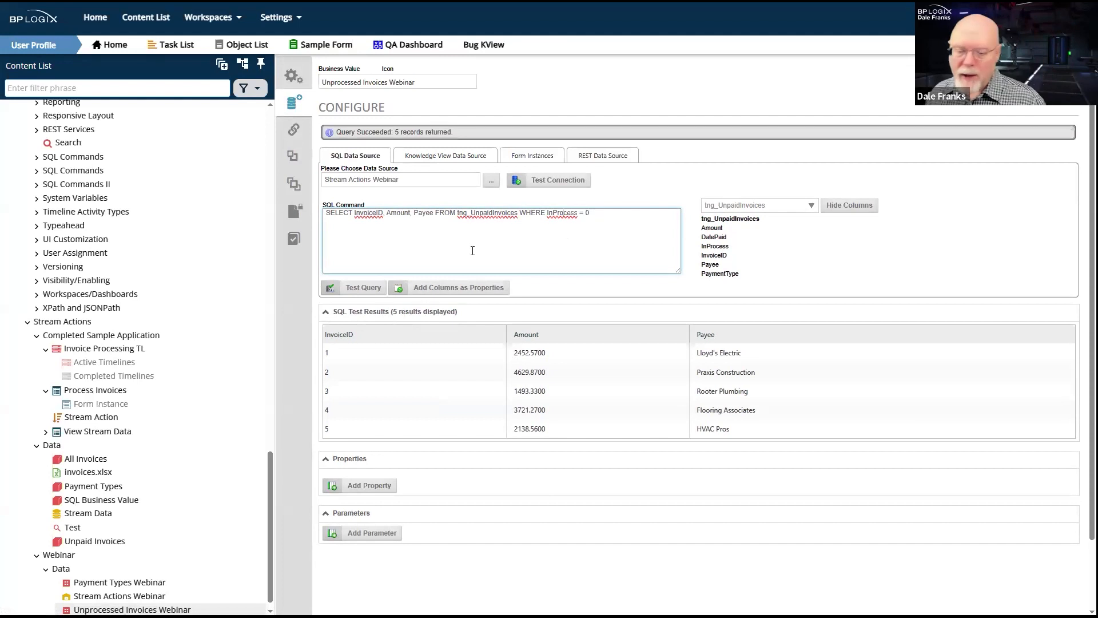
# - Add the query's columns as properties of the Unprocessed Invoices Webinar Business Value and save it
pyautogui.click(464, 288)
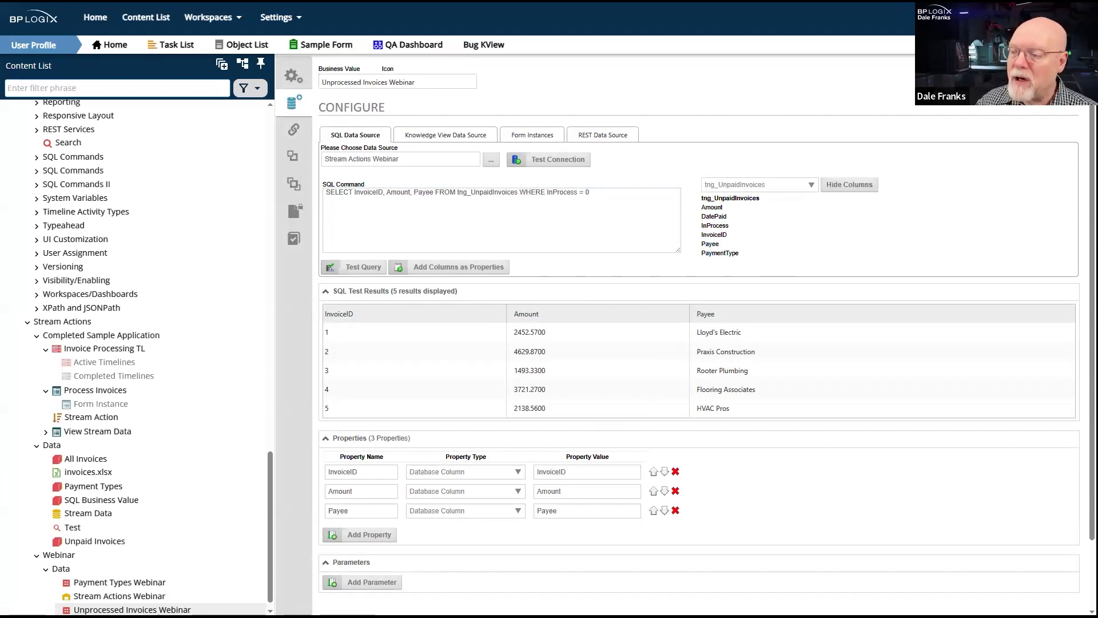
pyautogui.moveTo(1051, 71)
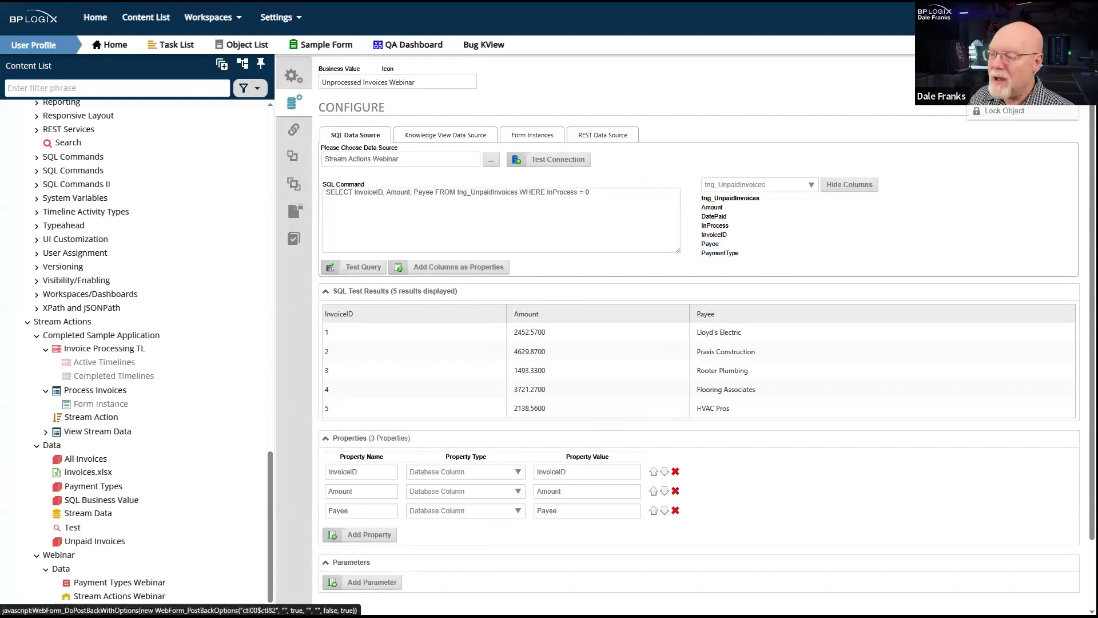
pyautogui.click(1051, 71)
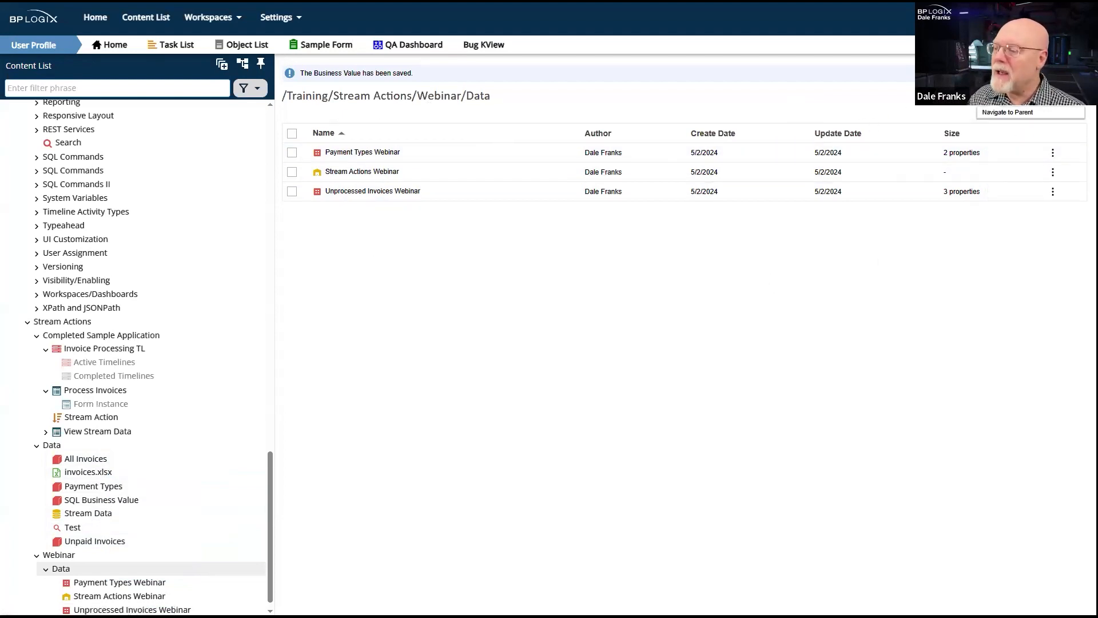
# - Create a form definition named Stream Webinar Form in the parent Webinar folder, using the online form designer
pyautogui.click(981, 98)
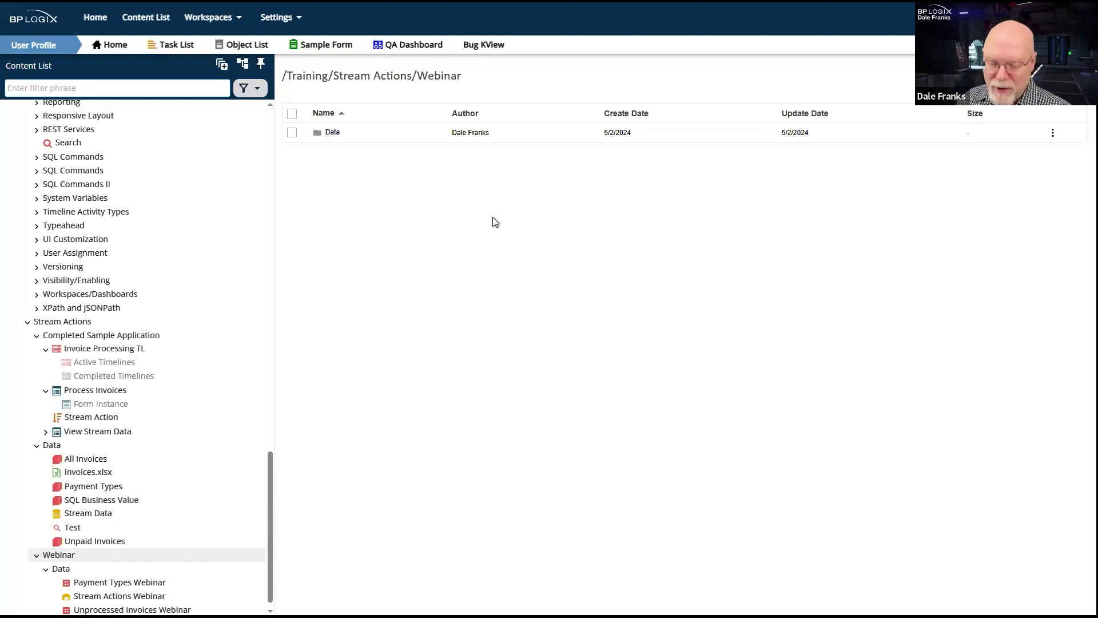
pyautogui.moveTo(1058, 77)
pyautogui.moveTo(1057, 77)
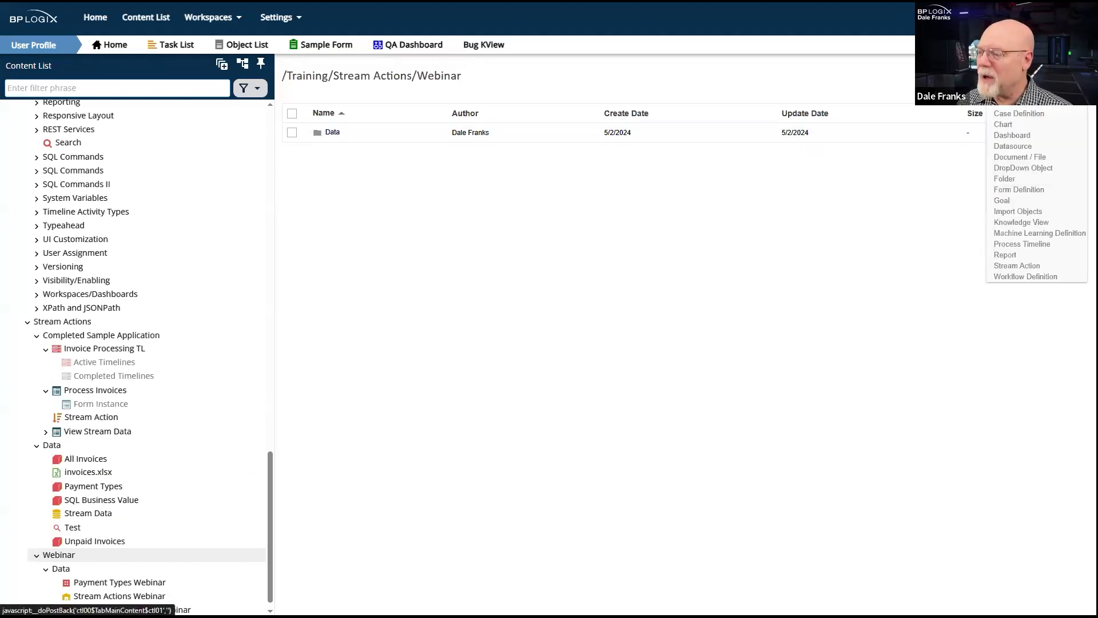
pyautogui.click(1031, 189)
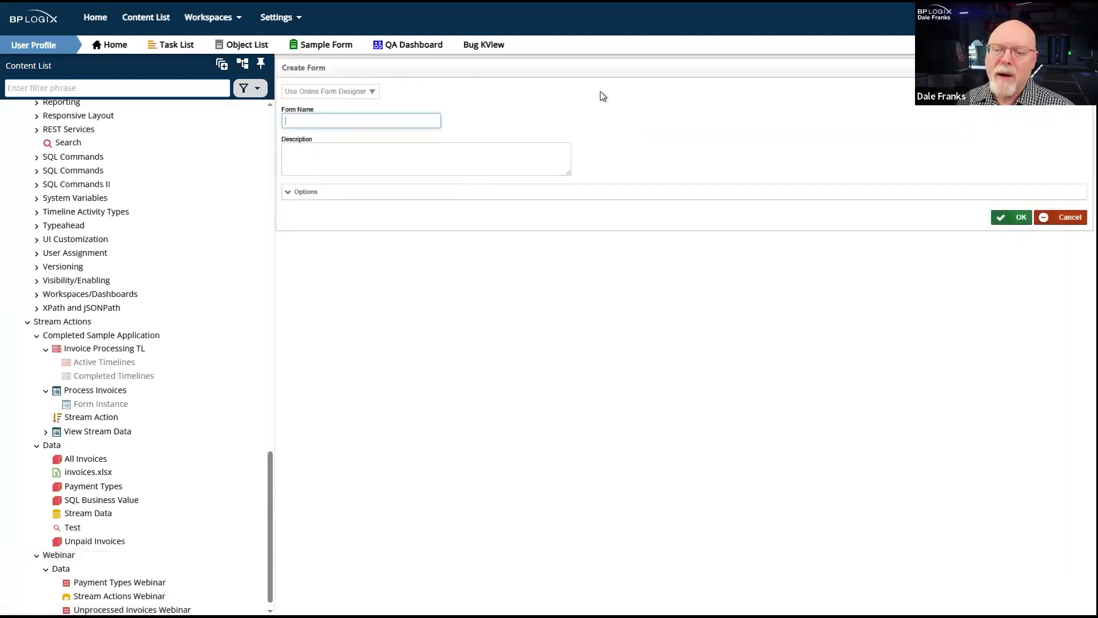
pyautogui.write('STream Webinar Form')
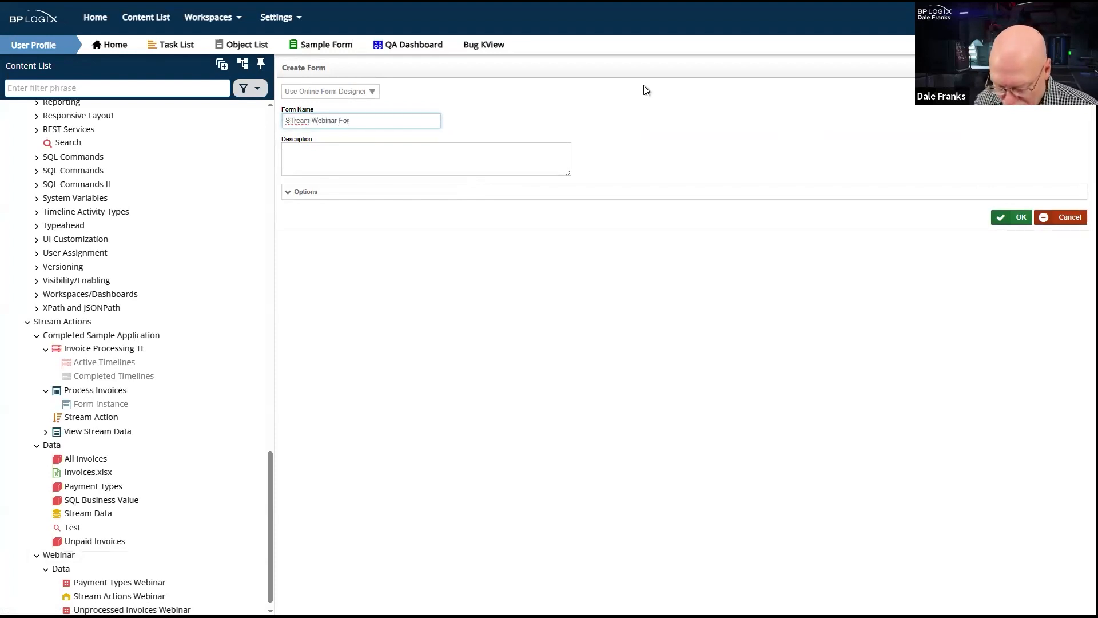
pyautogui.click(292, 121)
pyautogui.press('BackSpace')
pyautogui.write('t')
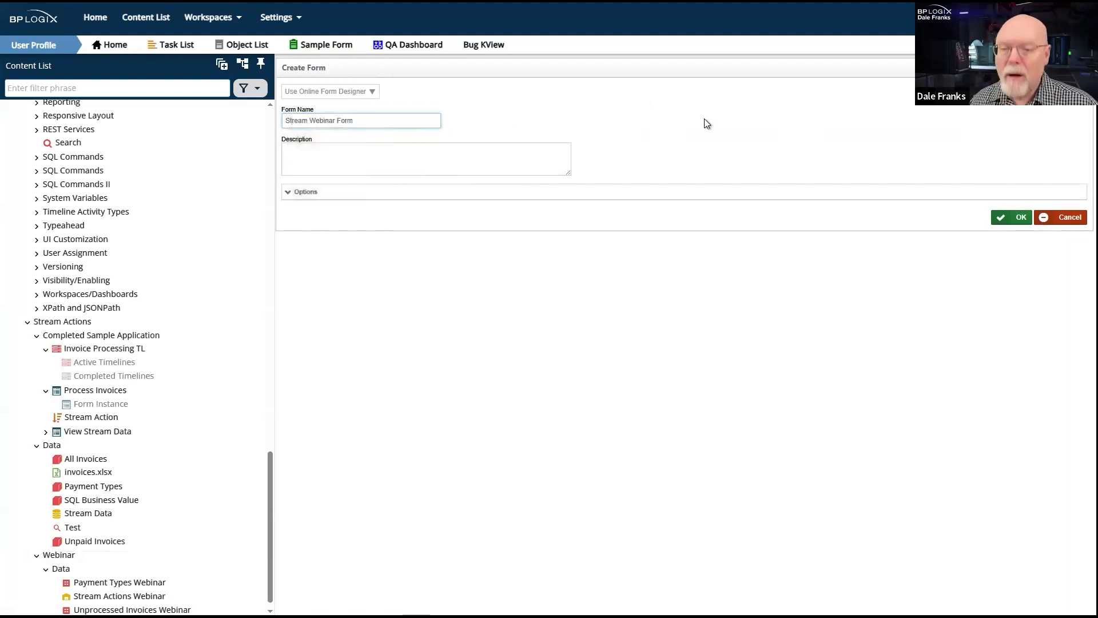
pyautogui.click(1013, 217)
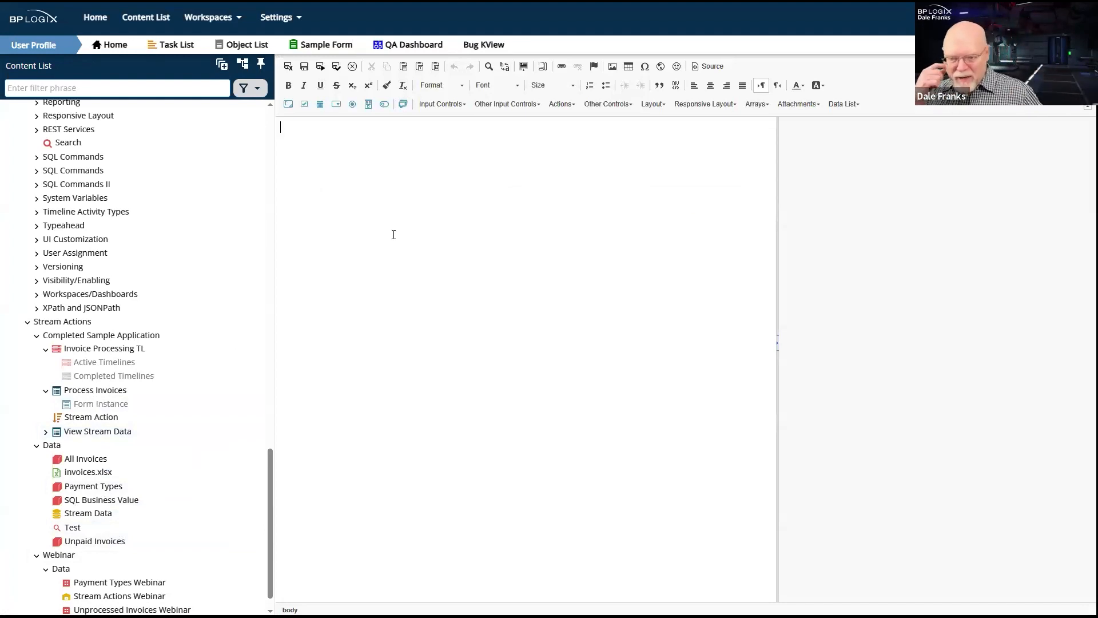
# - Enter the title Process Invoices Form at the start of the form and format it as Heading 1
pyautogui.click(406, 248)
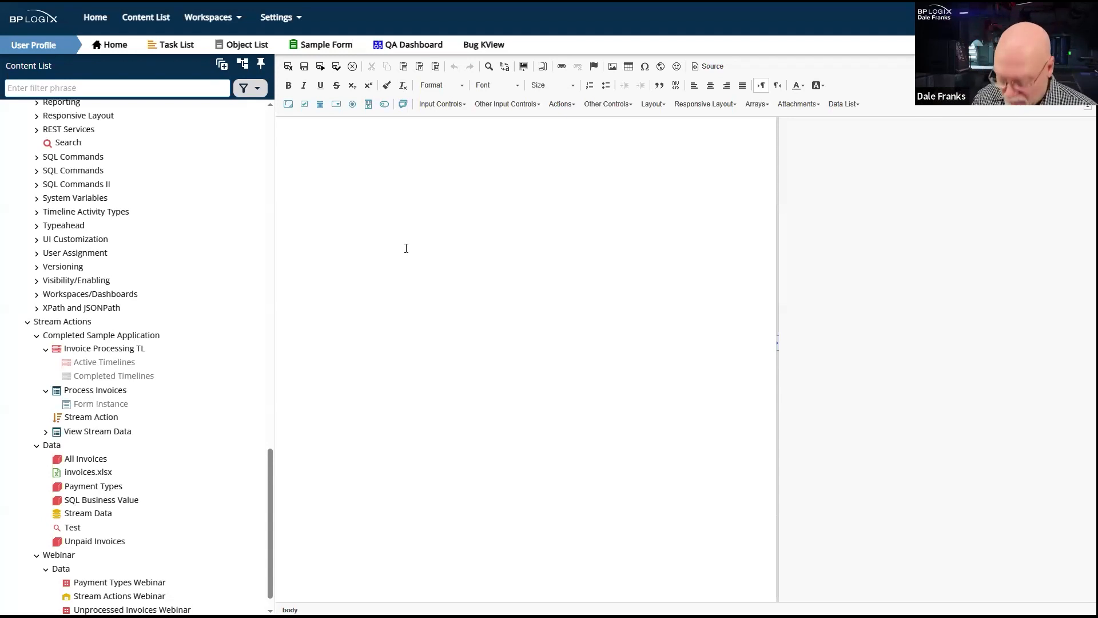
pyautogui.write('Proce')
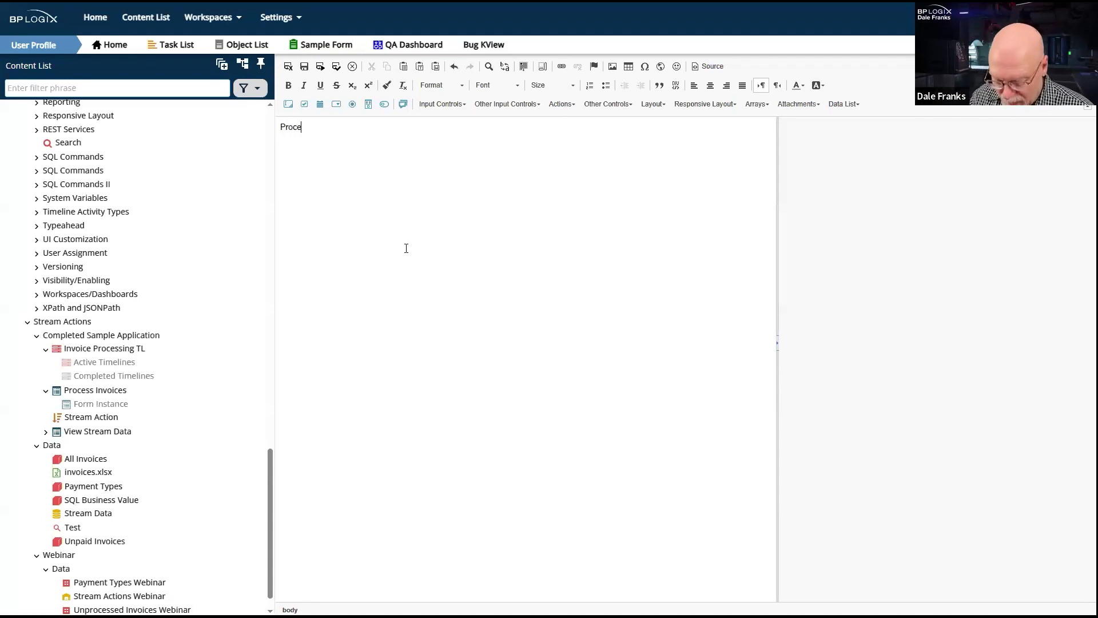
pyautogui.write('ss Invoice')
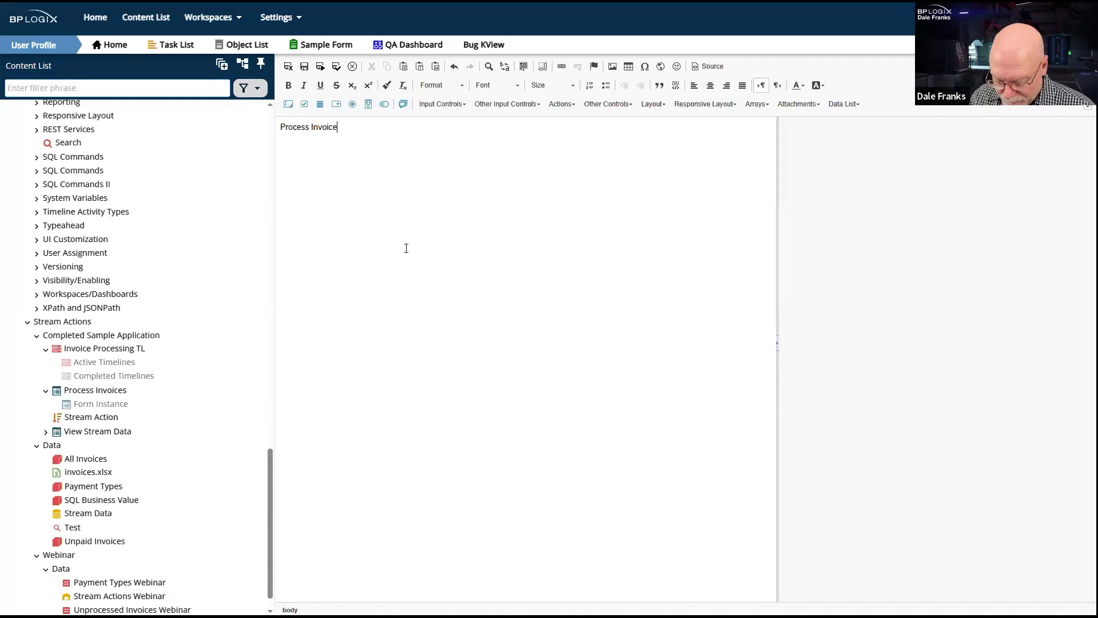
pyautogui.write('s Form')
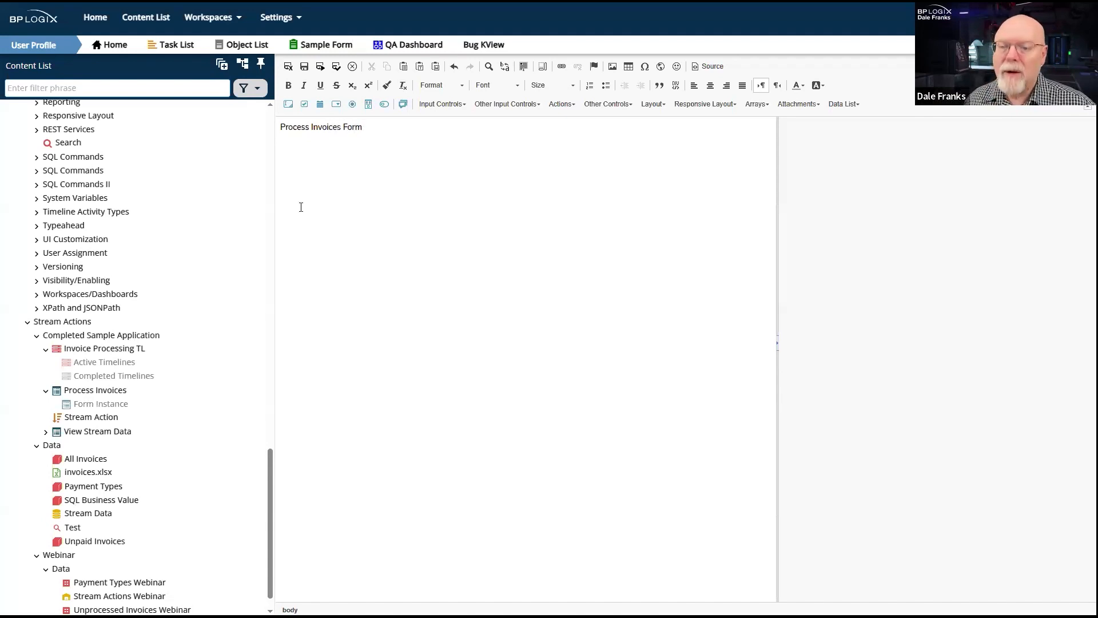
pyautogui.click(445, 84)
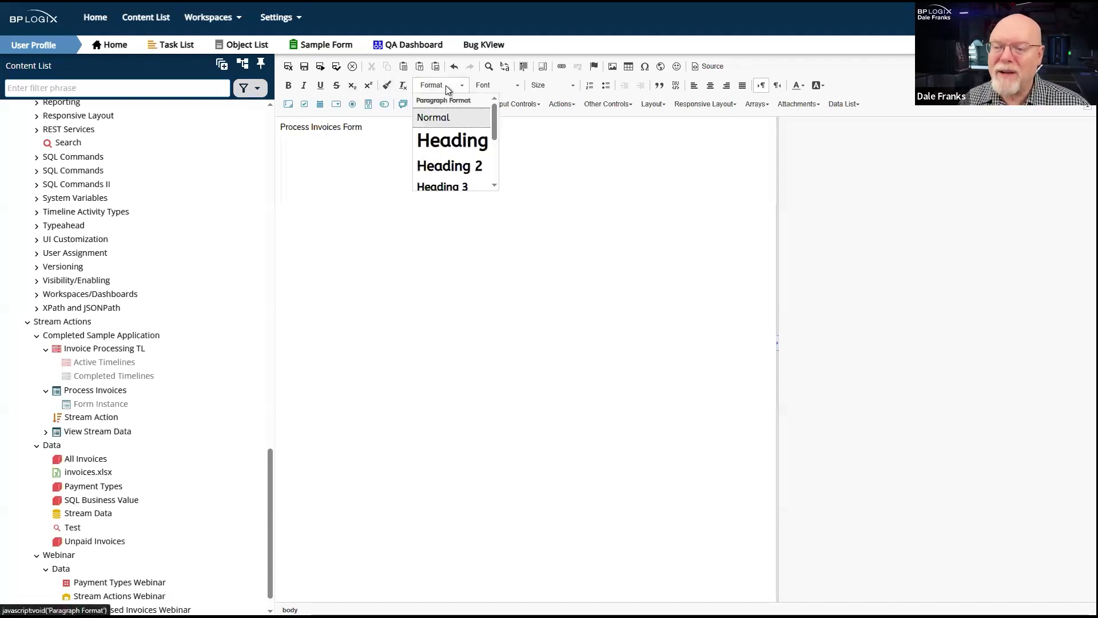
pyautogui.click(468, 147)
pyautogui.write('\\')
pyautogui.press('Return')
pyautogui.click(547, 136)
pyautogui.press('BackSpace')
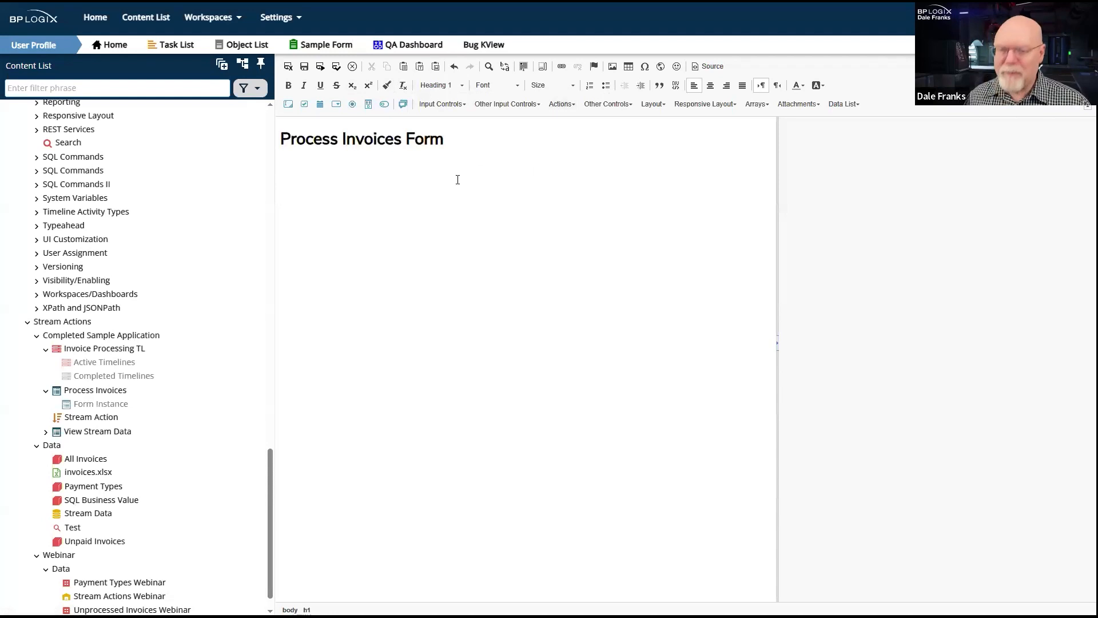
# - Below the title, add the label Invoice ID: followed by an input control named InvoiceID
pyautogui.click(355, 211)
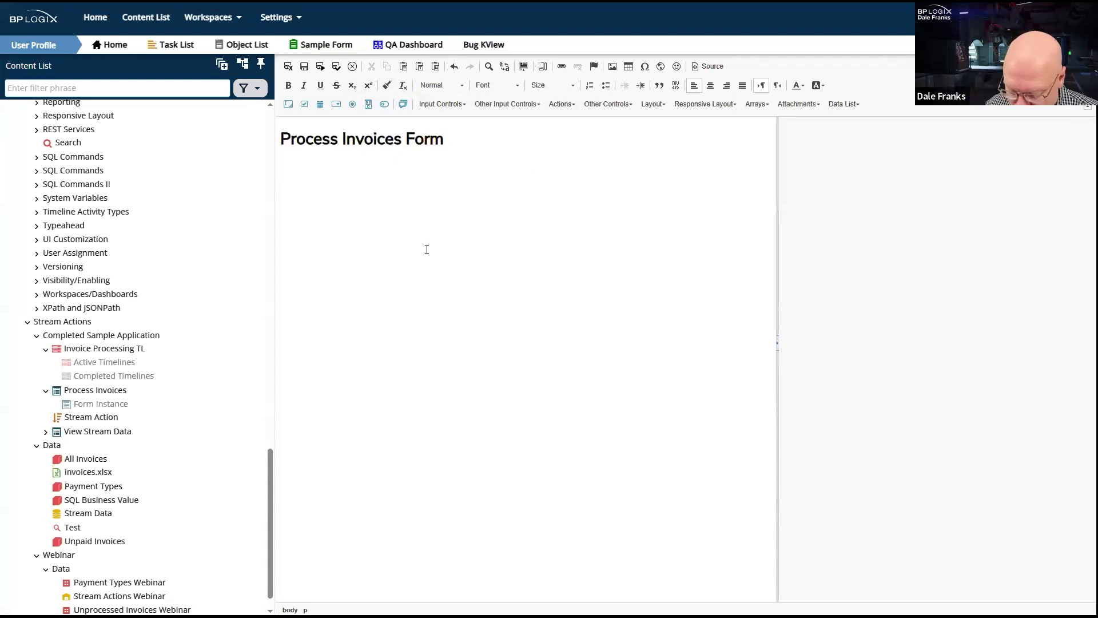
pyautogui.write('Invoice')
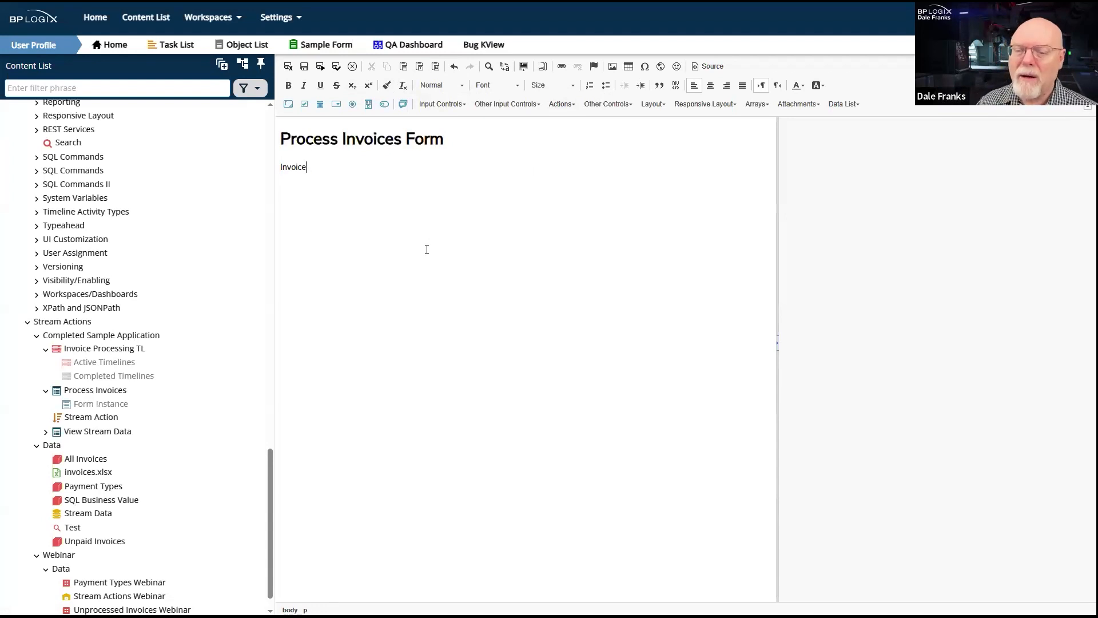
pyautogui.write(': ID:')
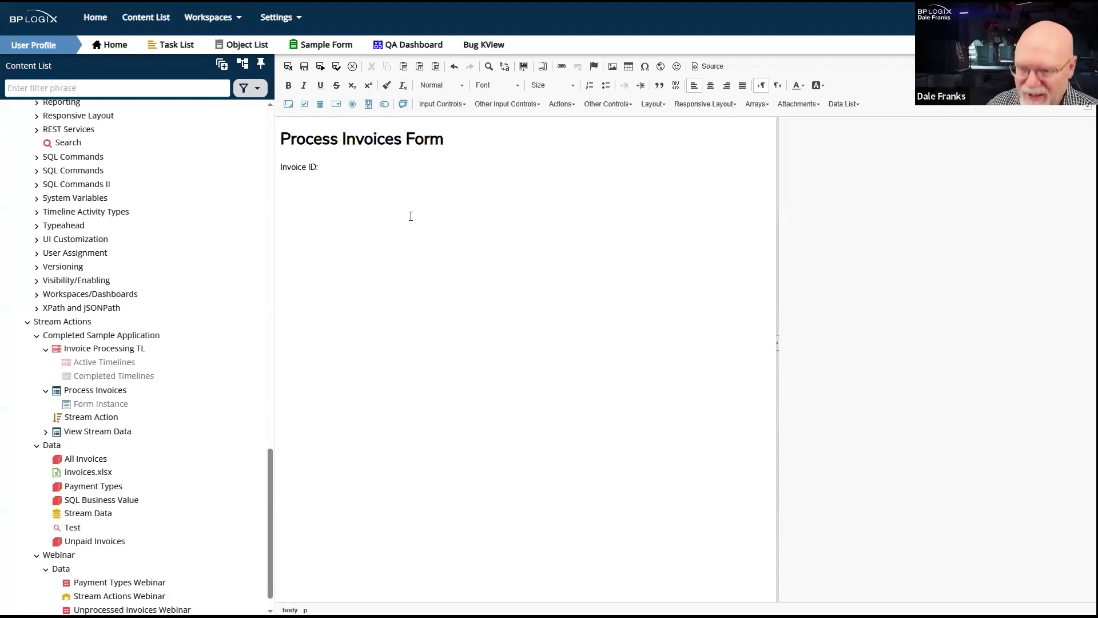
pyautogui.click(289, 104)
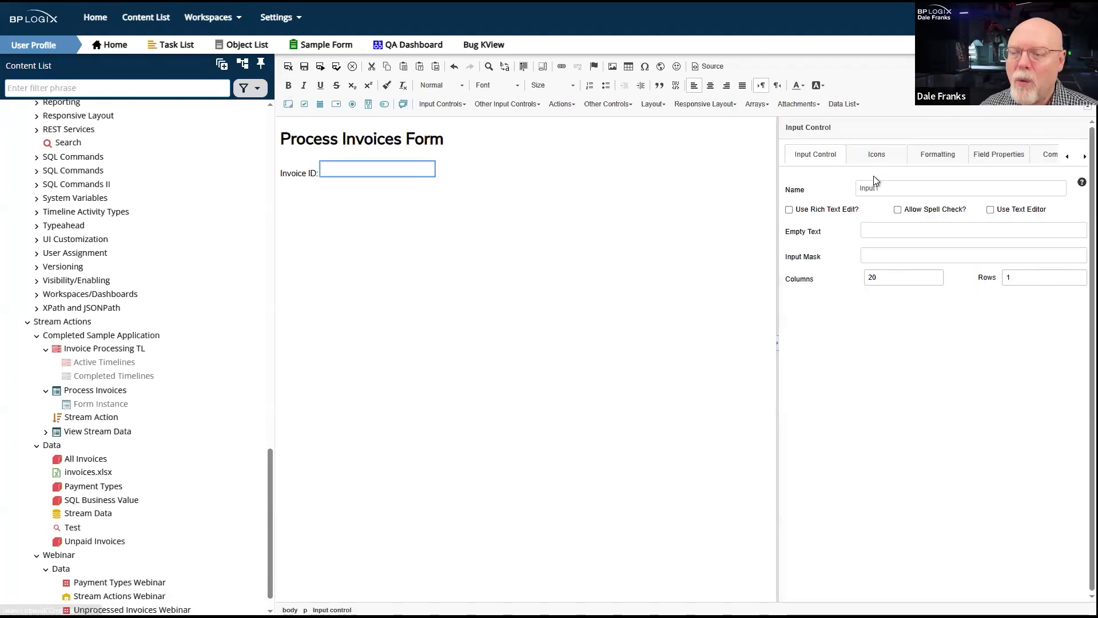
pyautogui.click(887, 190)
pyautogui.doubleClick(901, 192)
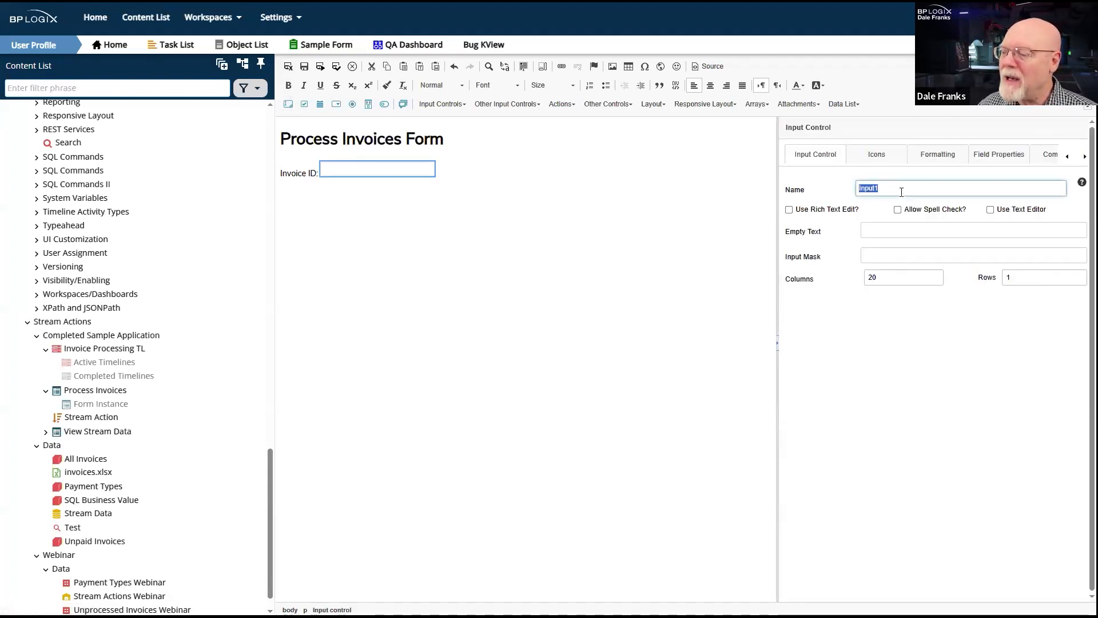
pyautogui.write('Invoi')
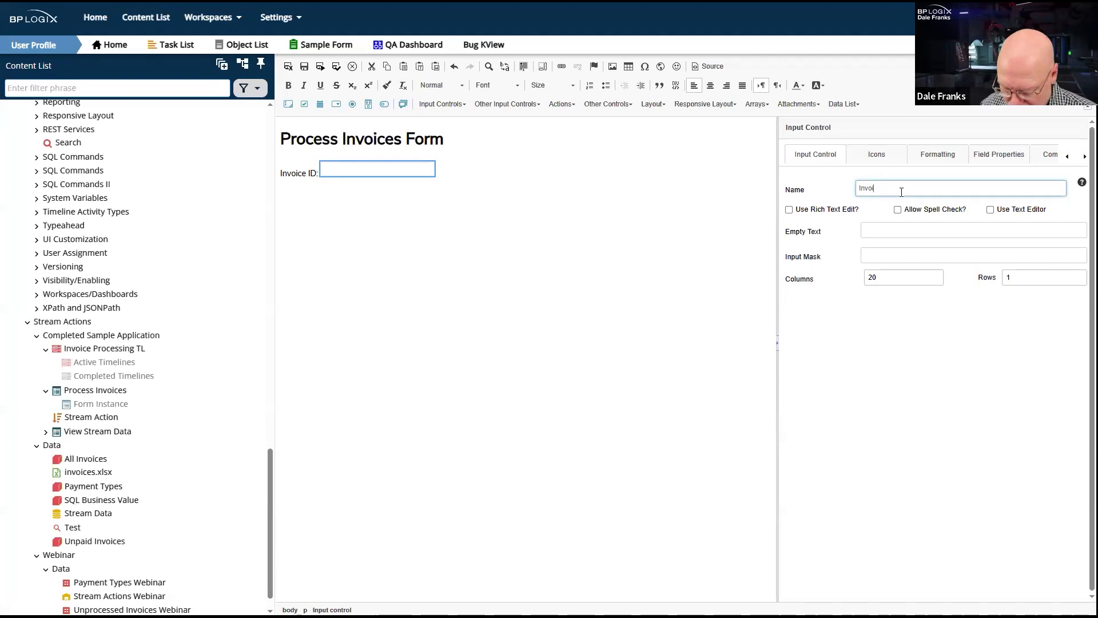
pyautogui.write('ceID')
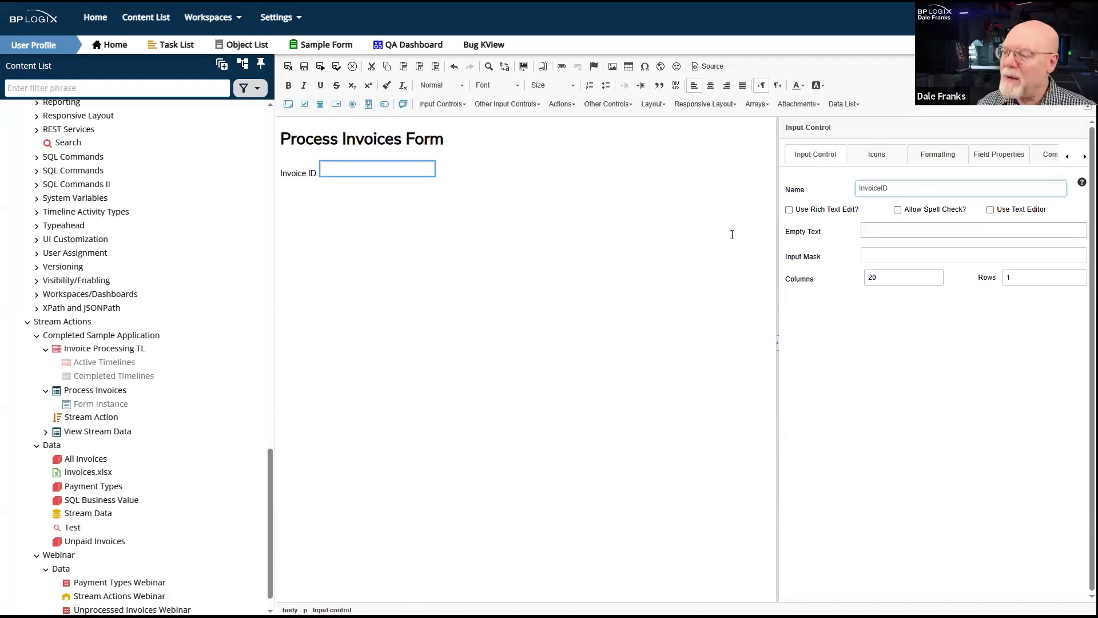
# - Add the label Payee: on a new line below the Invoice ID field
pyautogui.click(487, 172)
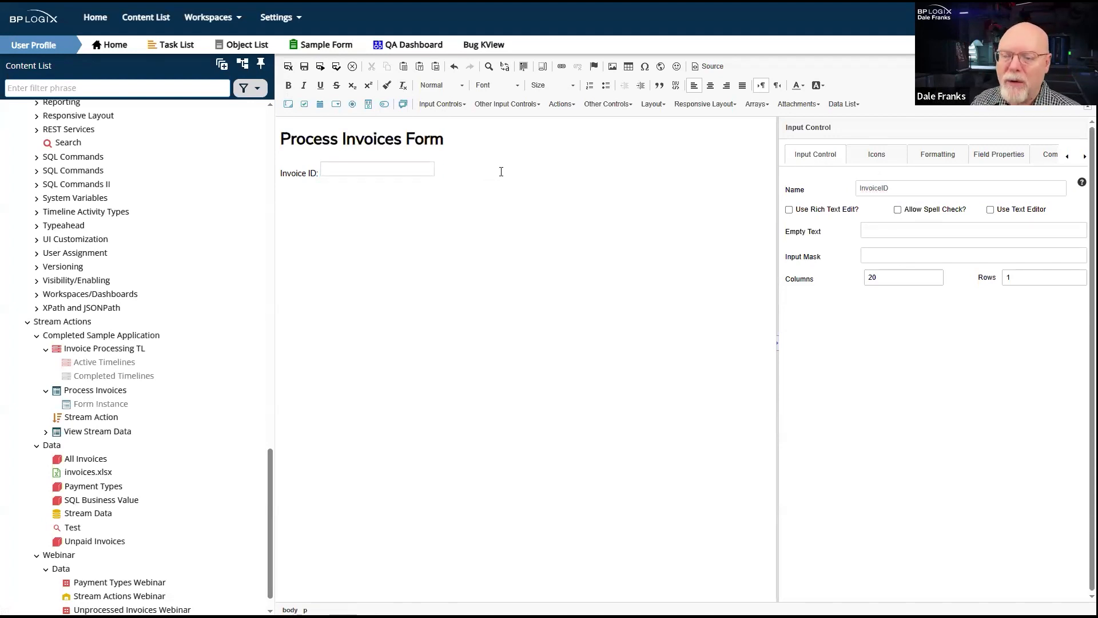
pyautogui.press('Return')
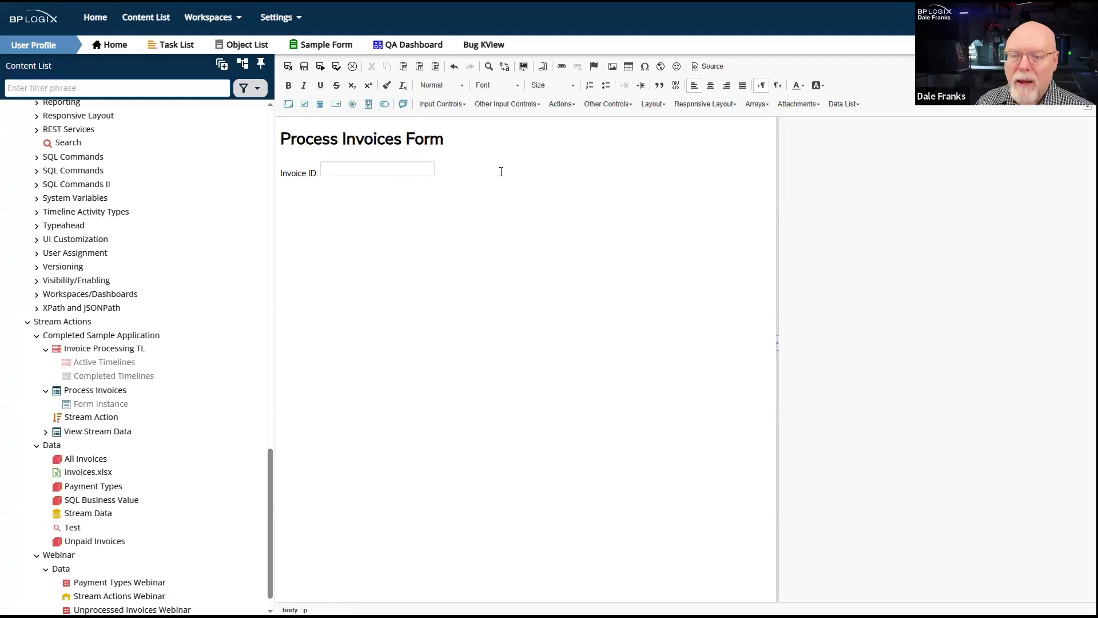
pyautogui.write('Payee:')
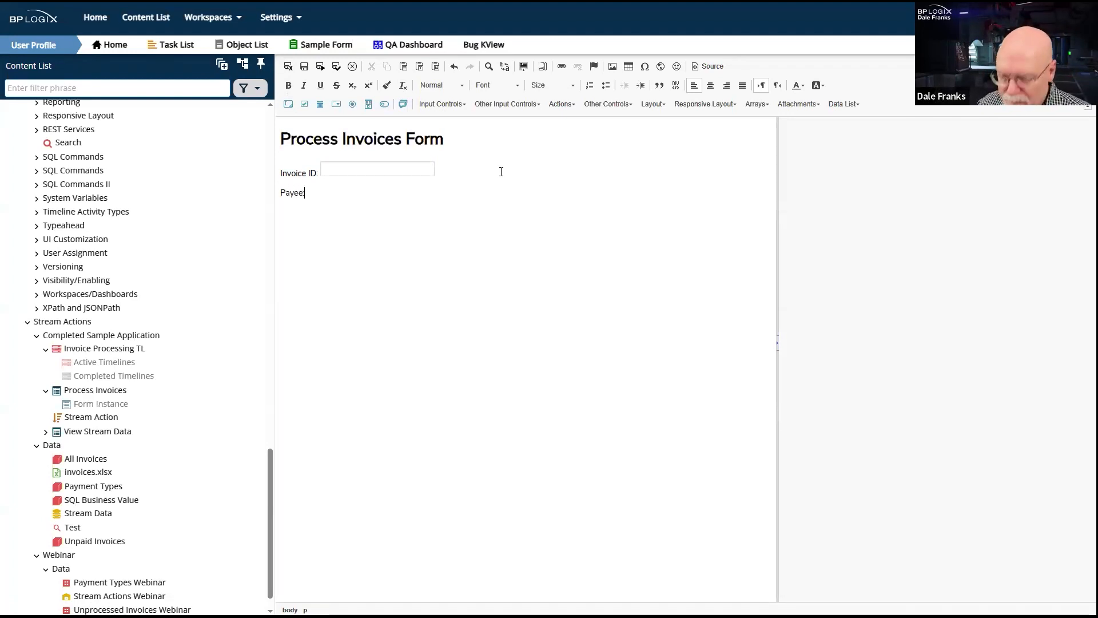
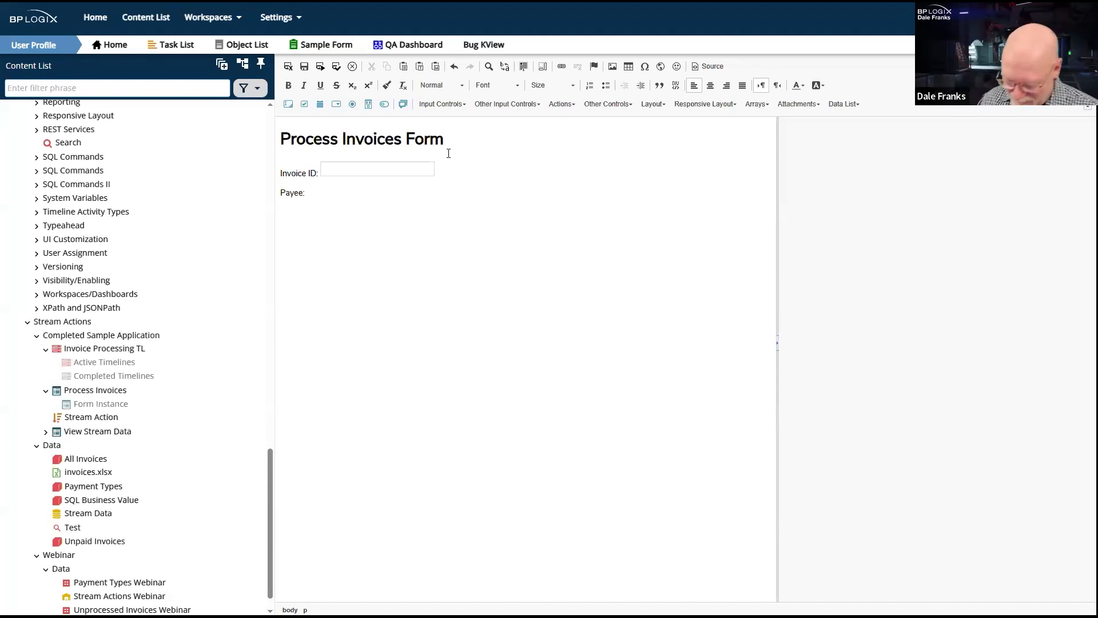
# - Add an input control named Payee beside the Payee label
pyautogui.click(289, 103)
pyautogui.click(907, 188)
pyautogui.doubleClick(907, 188)
pyautogui.write('Payee')
pyautogui.click(538, 215)
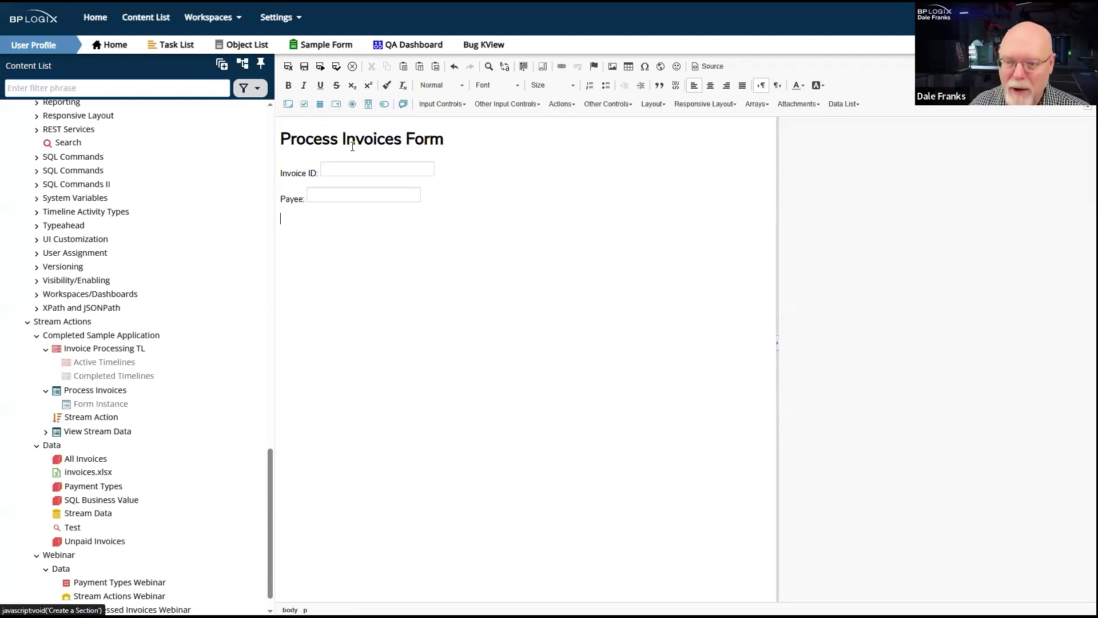
# - Below the Payee field, add the label Payment Type: followed by a dropdown control named PaymentType
pyautogui.write('P')
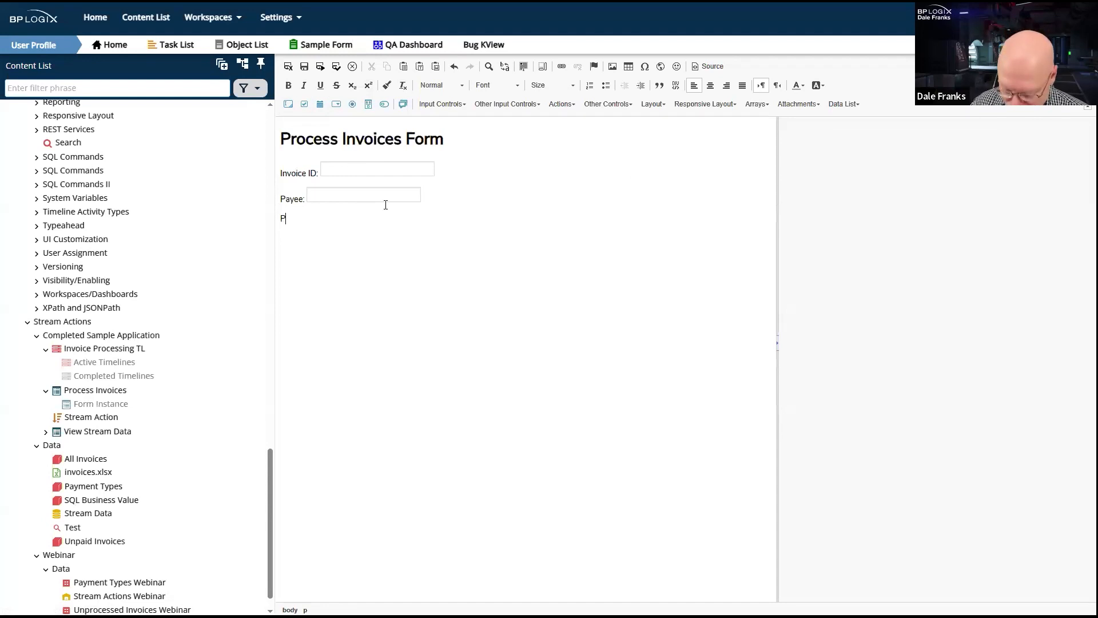
pyautogui.write('ayment Type:')
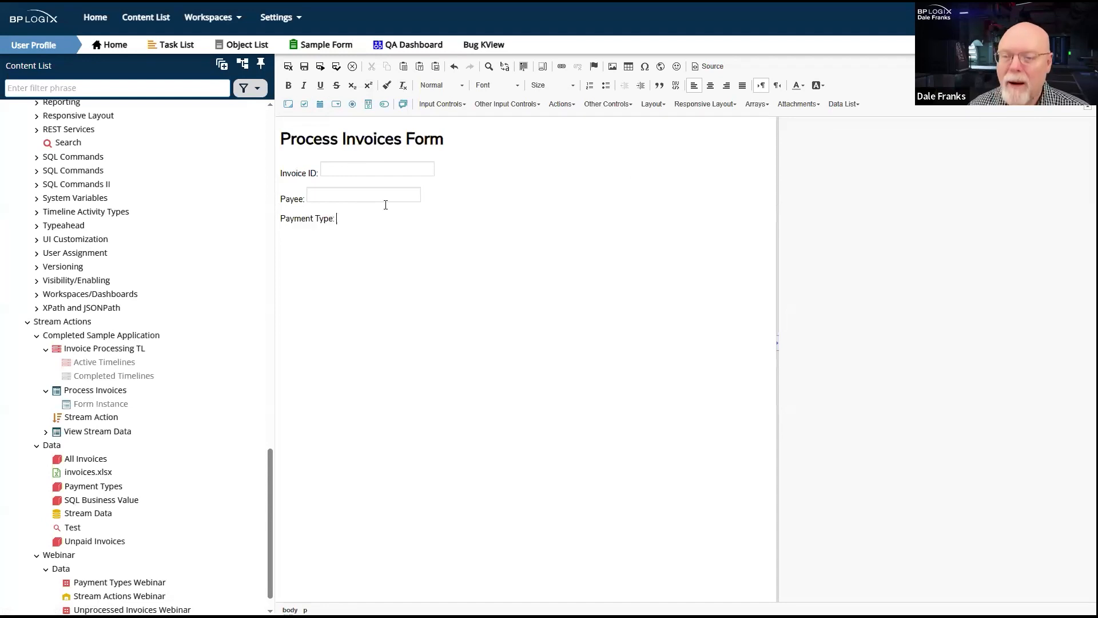
pyautogui.click(337, 104)
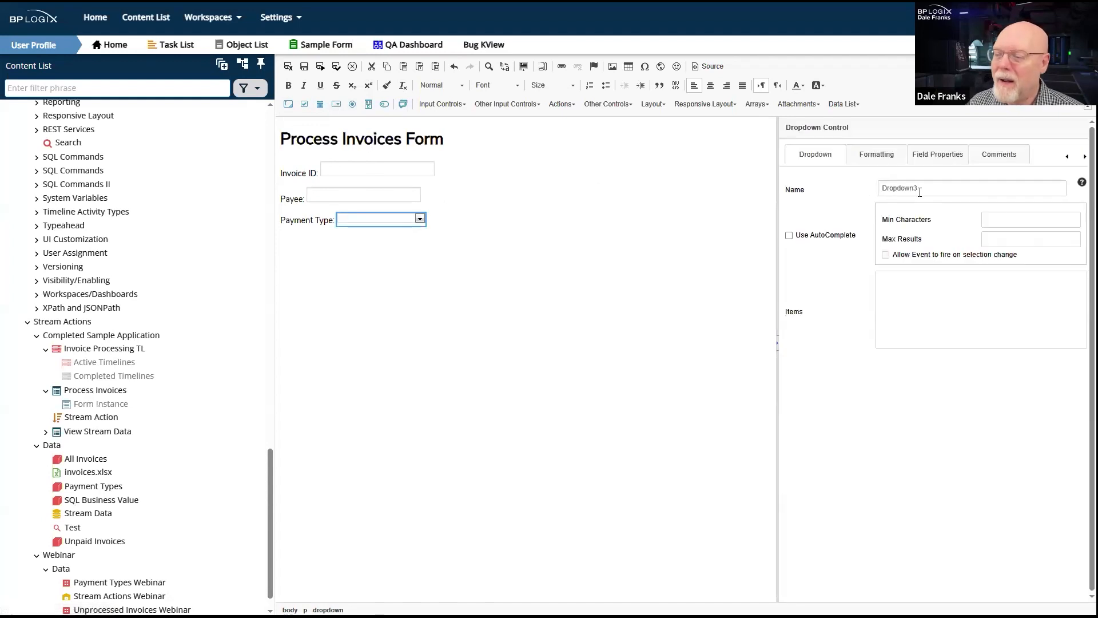
pyautogui.write('Pa')
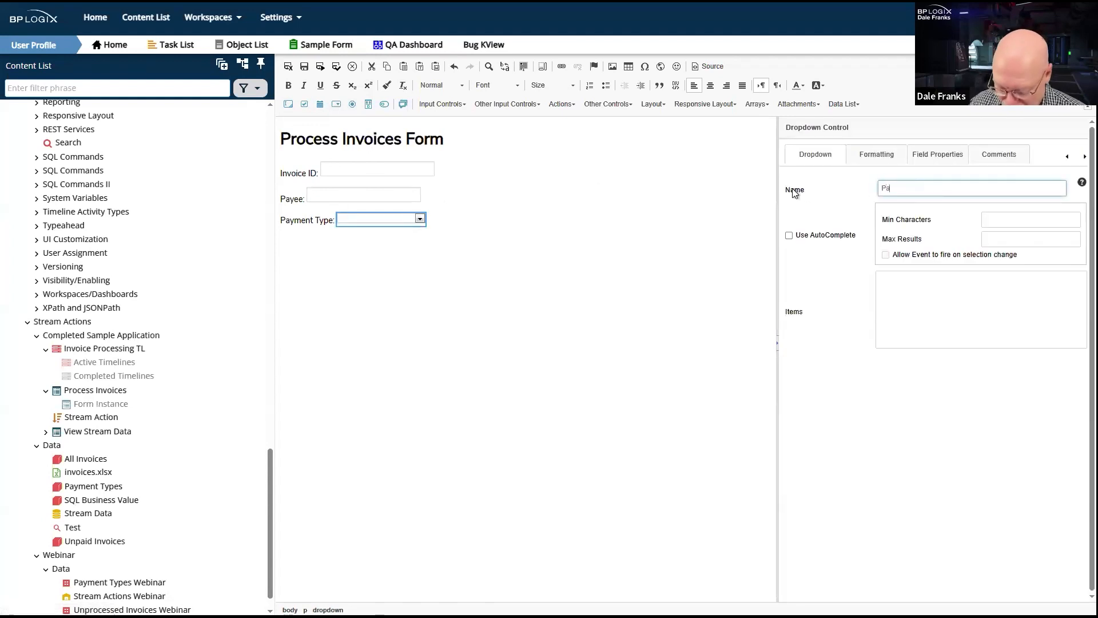
pyautogui.write('ymentType')
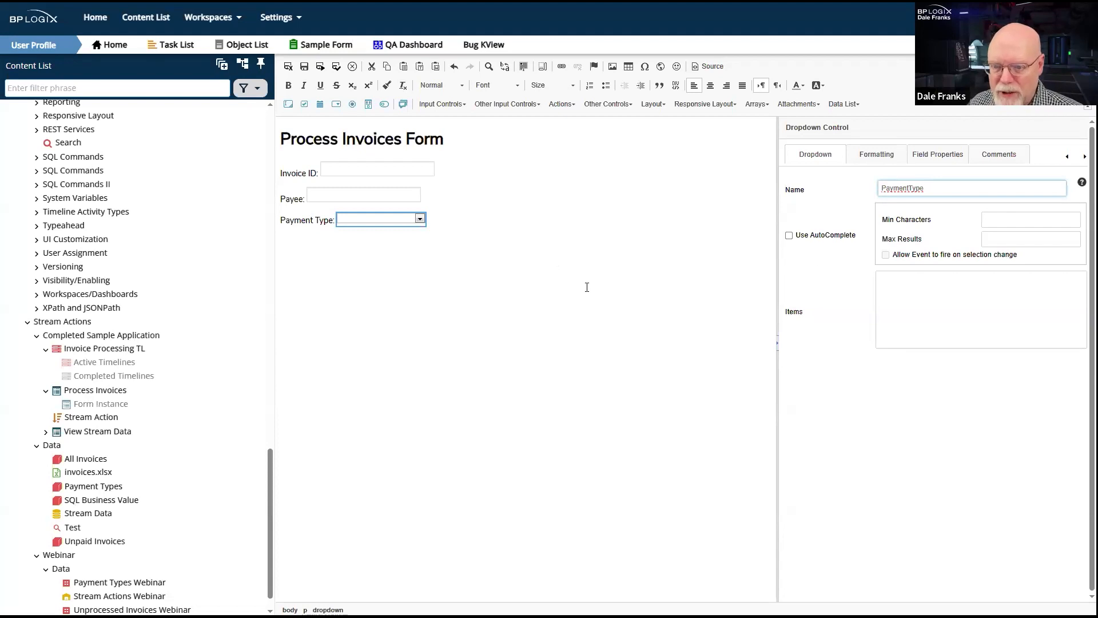
pyautogui.click(472, 221)
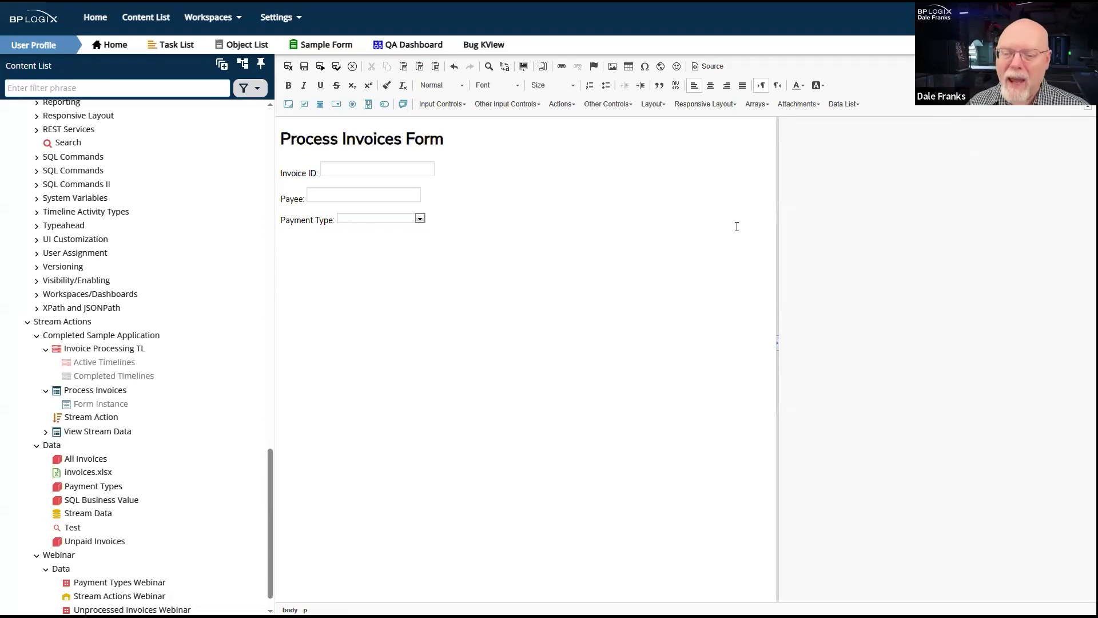
# - Add the label Payment Date: on a new line below the Payment Type dropdown
pyautogui.write('Pasymen')
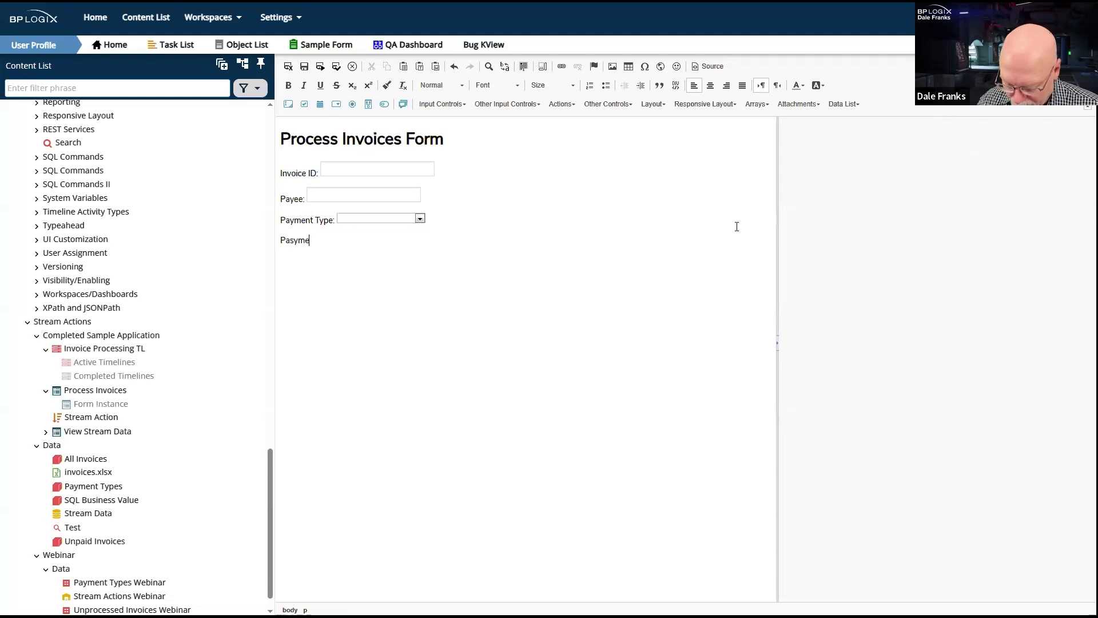
pyautogui.press('BackSpace')
pyautogui.press('BackSpace')
pyautogui.press('BackSpace')
pyautogui.press('BackSpace')
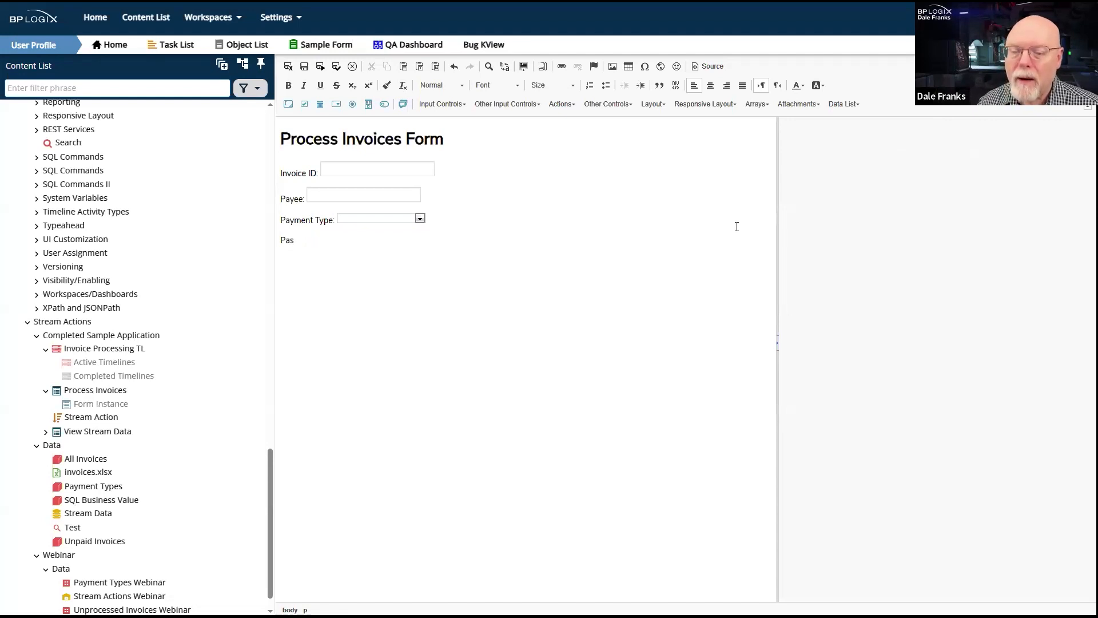
pyautogui.press('BackSpace')
pyautogui.write('yment Date:')
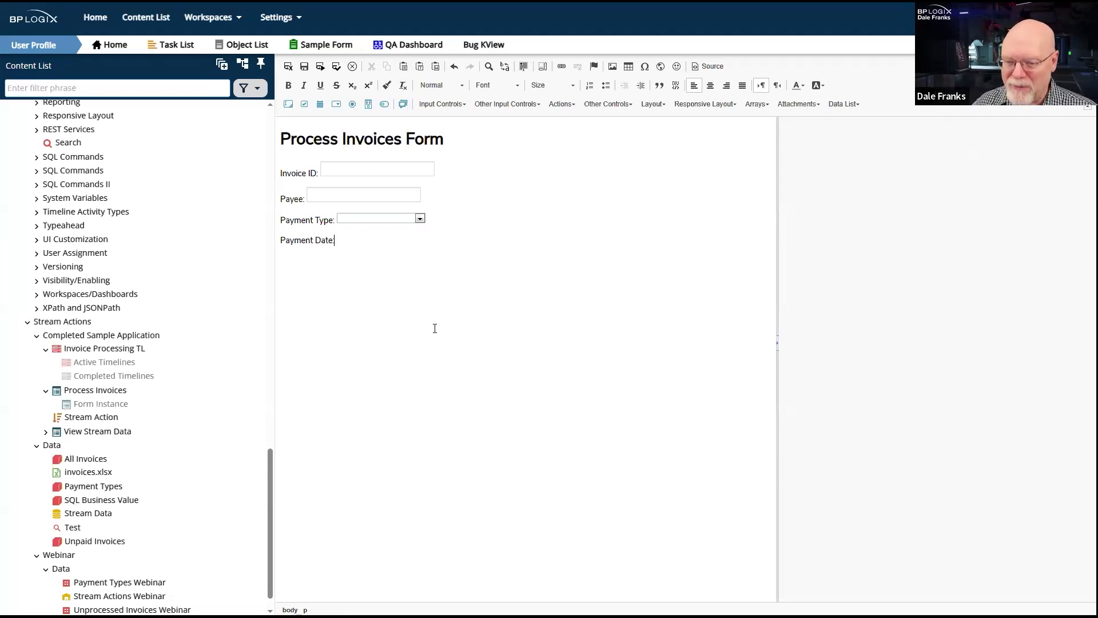
pyautogui.write(':')
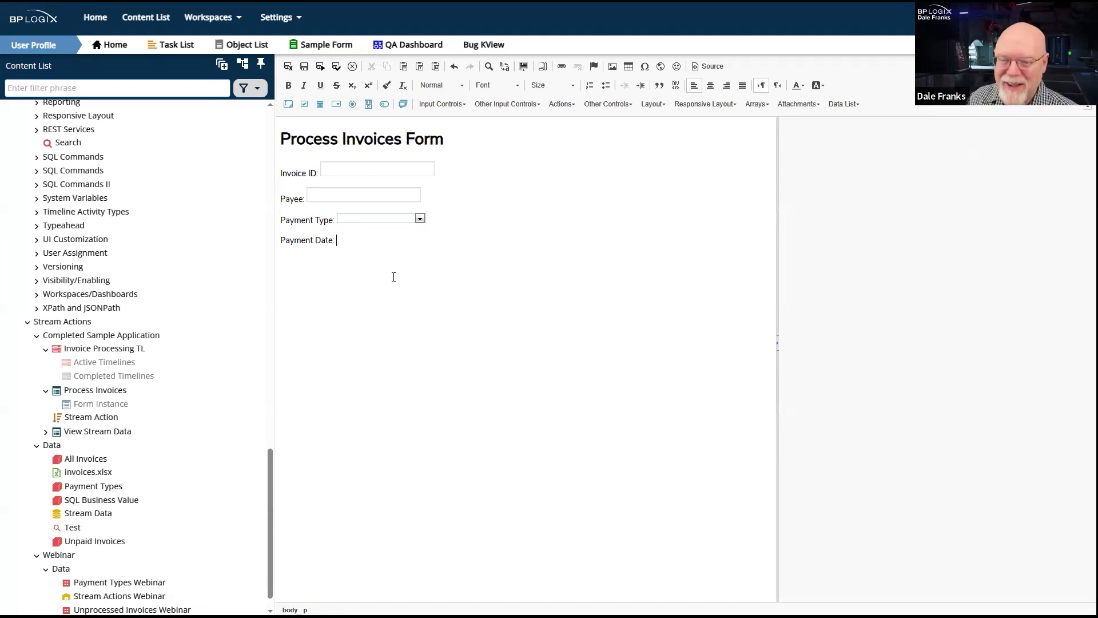
# - Insert a date picker beside the Payment Date label and name it PaymentDate
pyautogui.click(320, 104)
pyautogui.click(918, 186)
pyautogui.write('Paym,entDate')
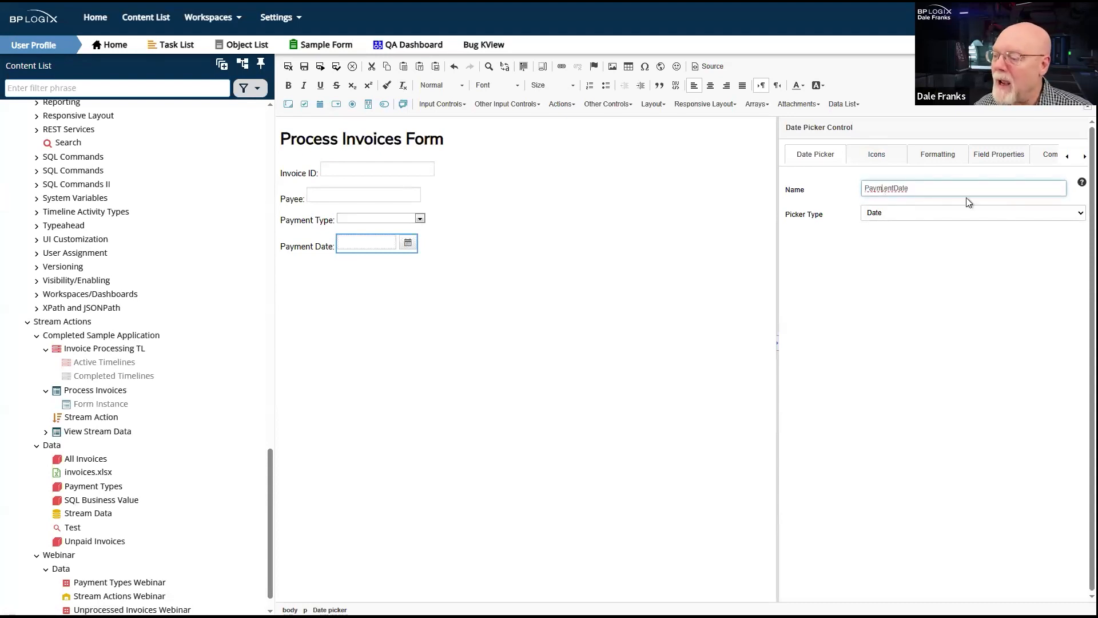
pyautogui.press('Delete')
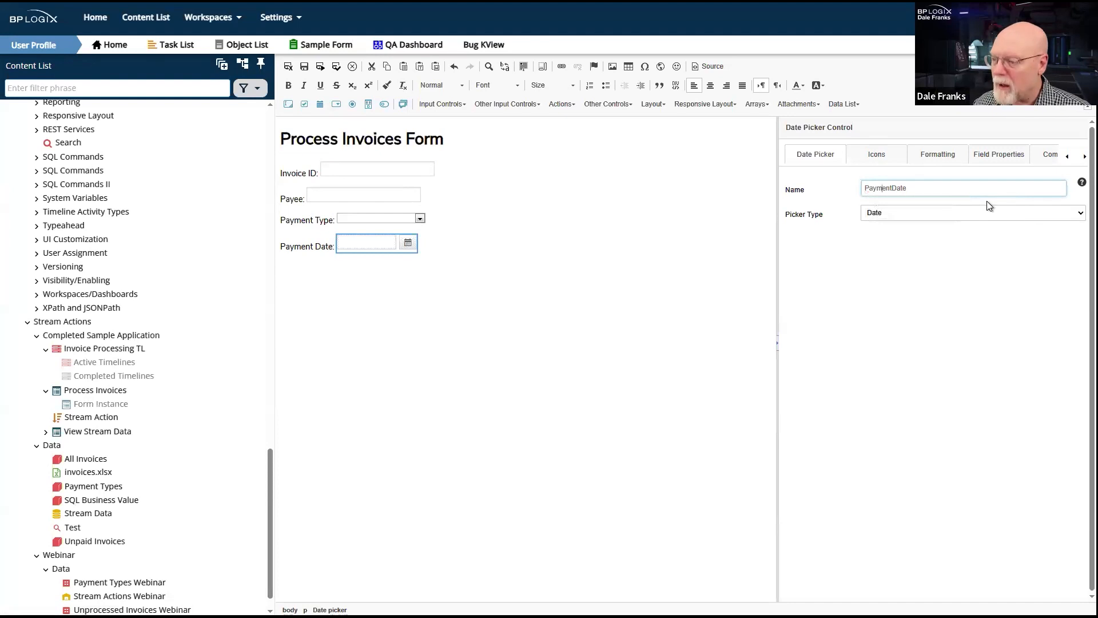
# - Try a Date value and Current Date as the Payment Date picker's default value, and reset it to None
pyautogui.click(987, 156)
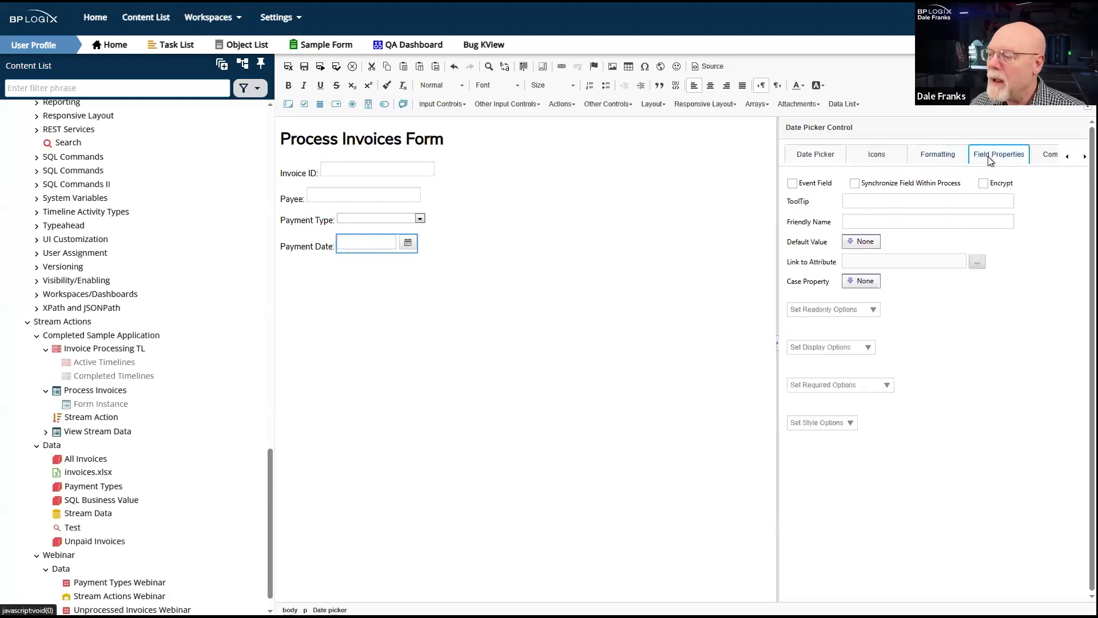
pyautogui.click(872, 246)
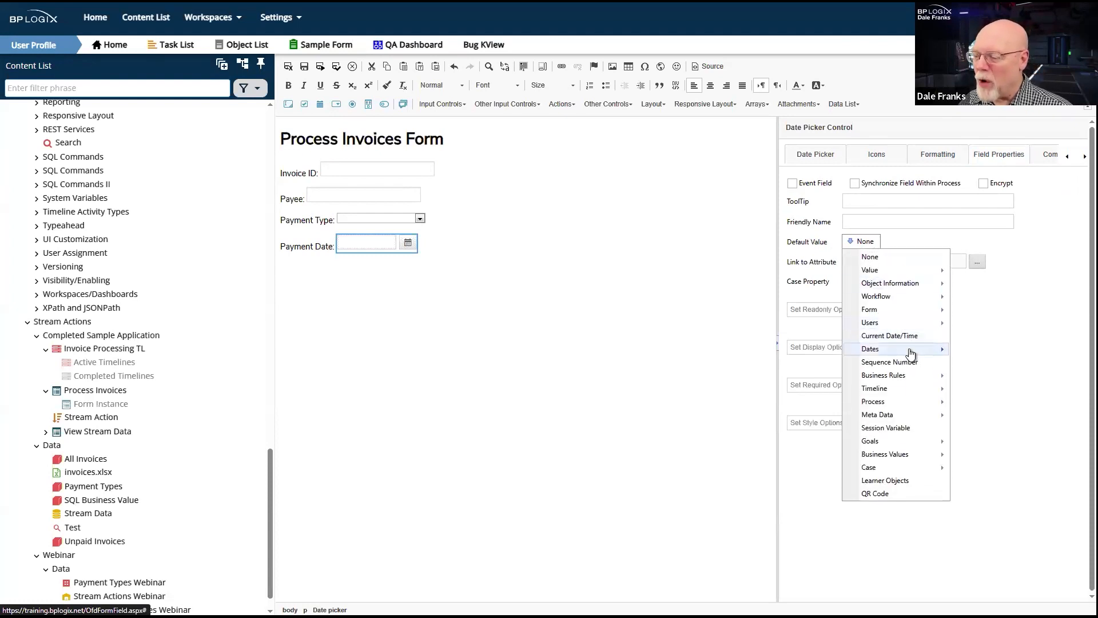
pyautogui.moveTo(886, 271)
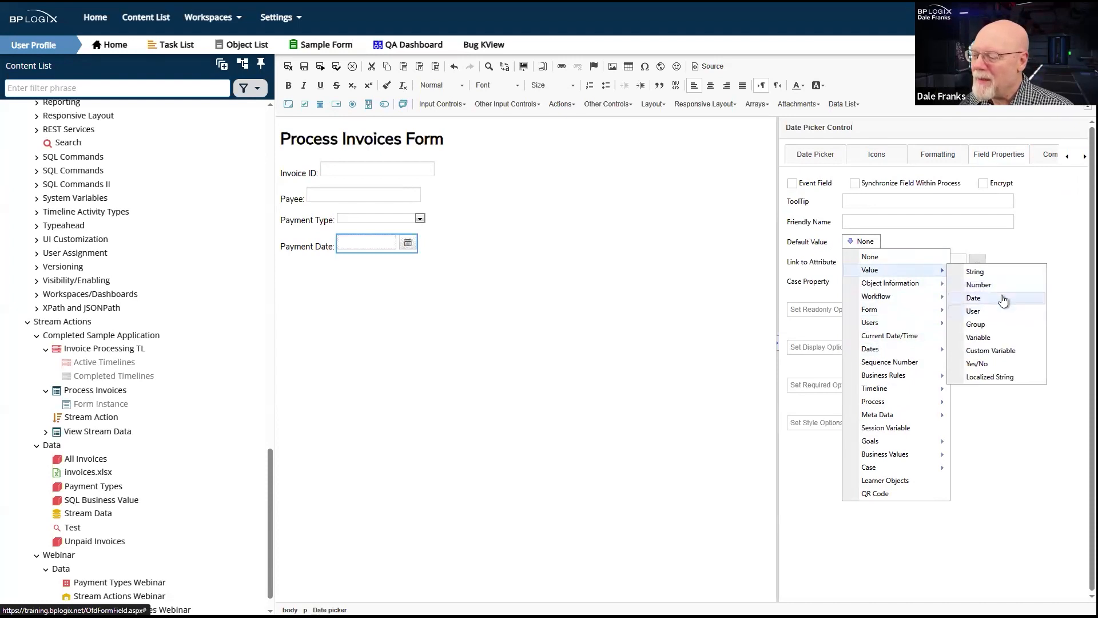
pyautogui.click(1001, 298)
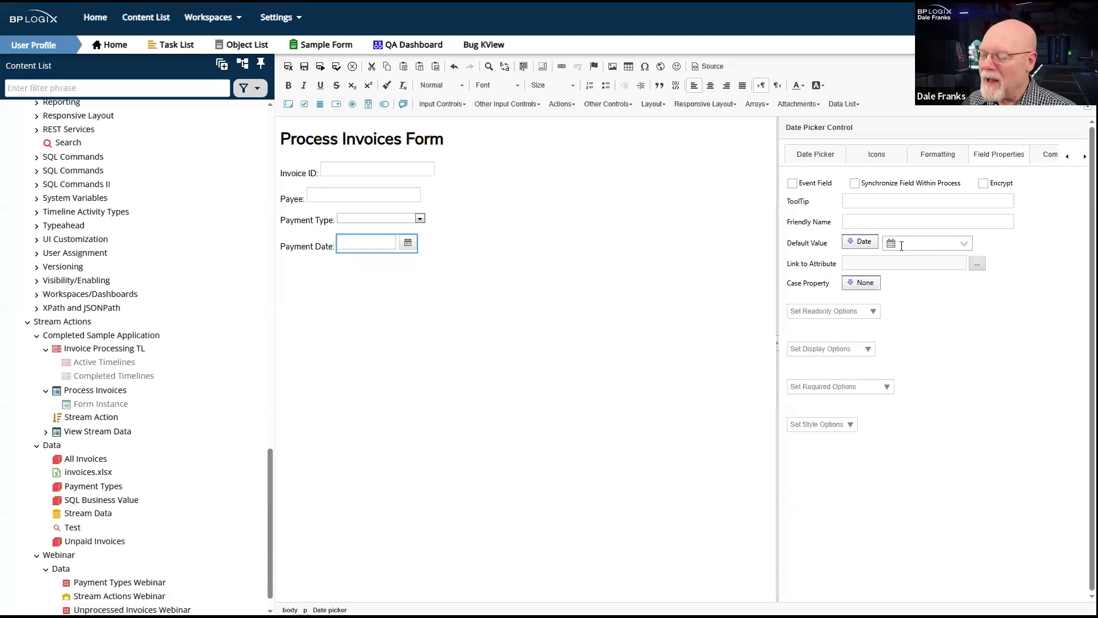
pyautogui.click(864, 243)
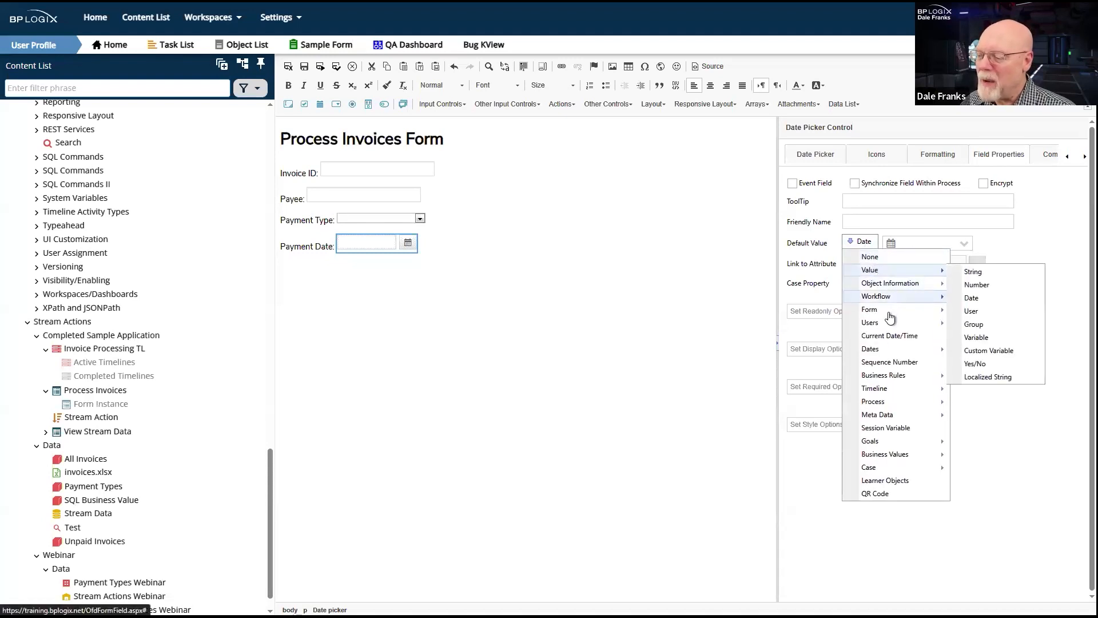
pyautogui.moveTo(892, 353)
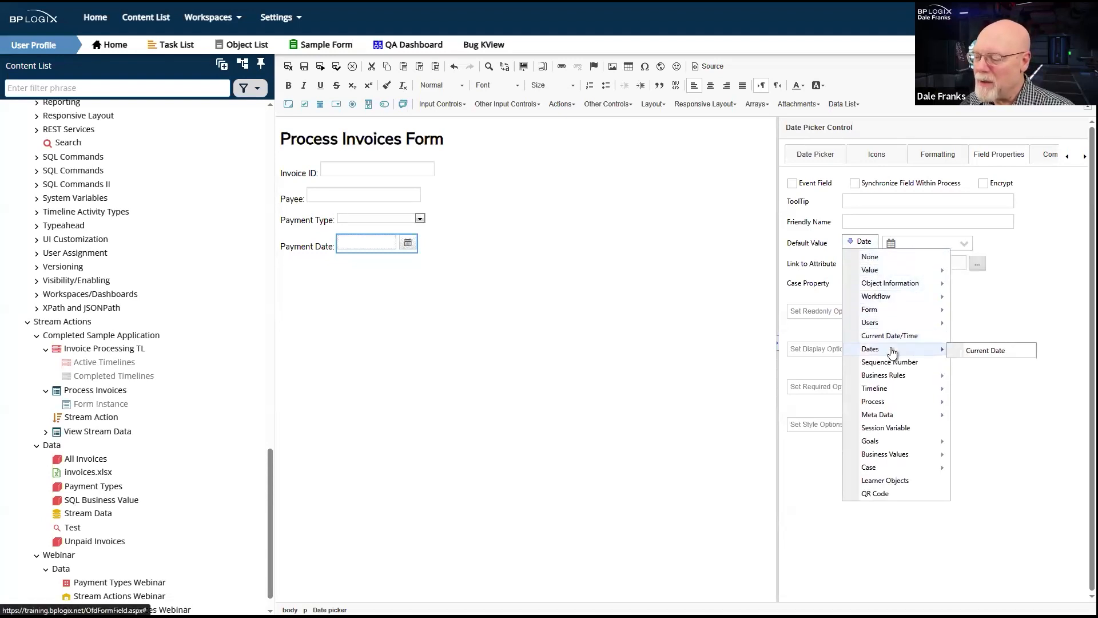
pyautogui.click(989, 350)
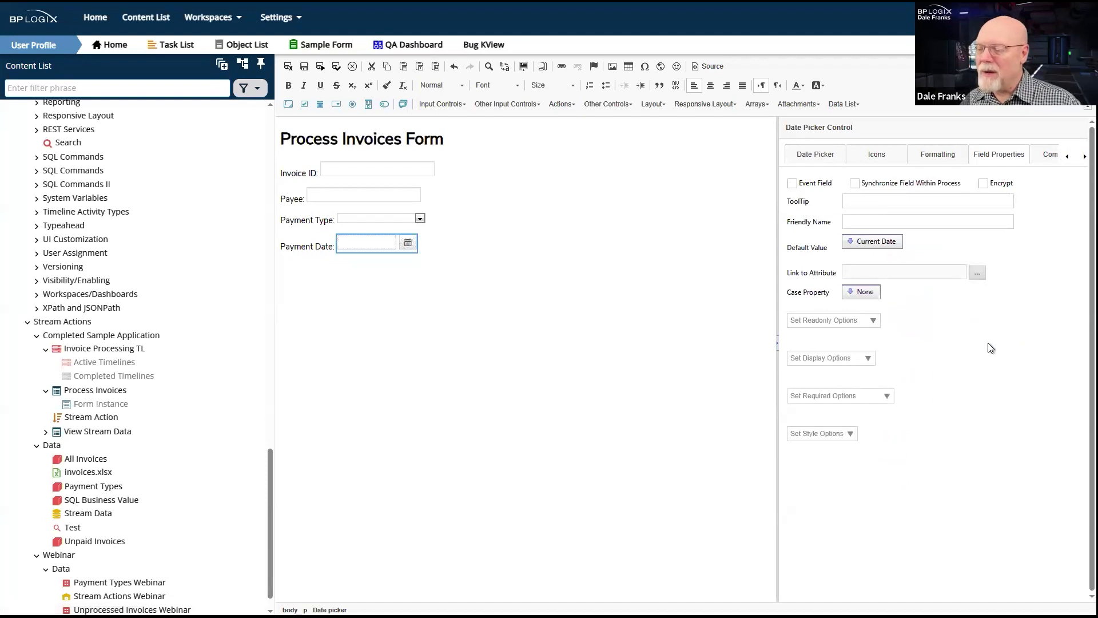
pyautogui.click(855, 243)
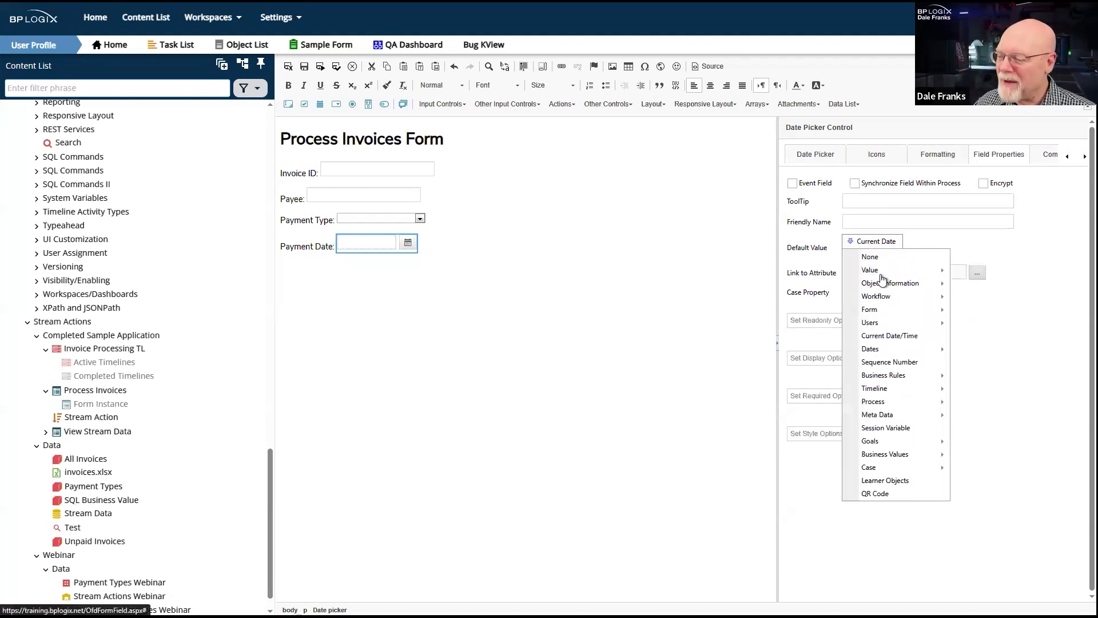
pyautogui.click(884, 258)
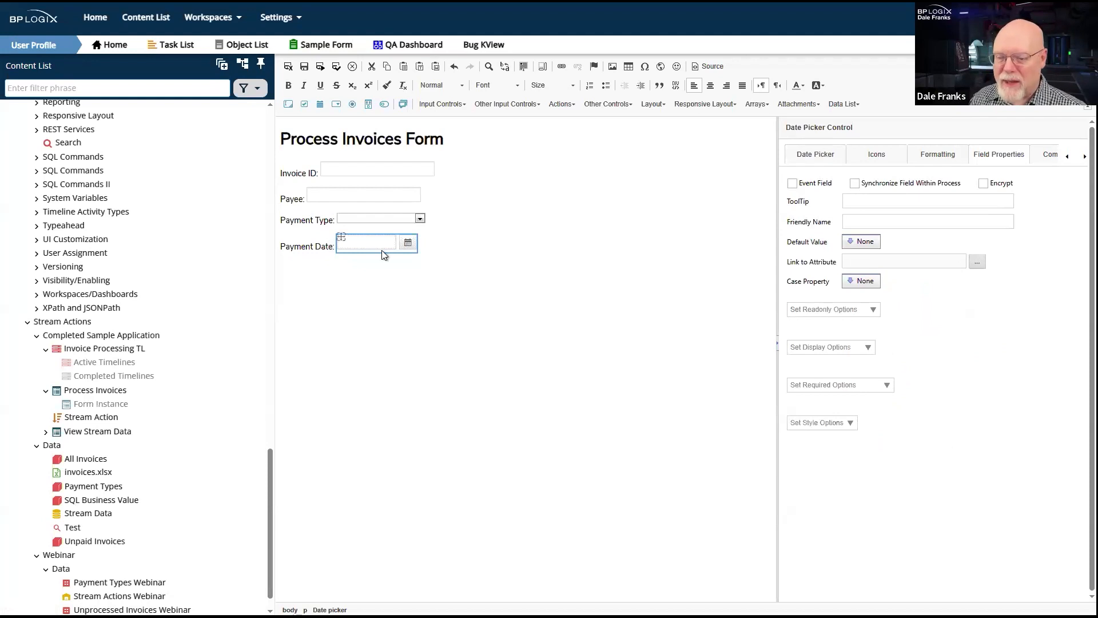
# - Make the Payment Type dropdown an Event Field, and save and close the form
pyautogui.click(397, 216)
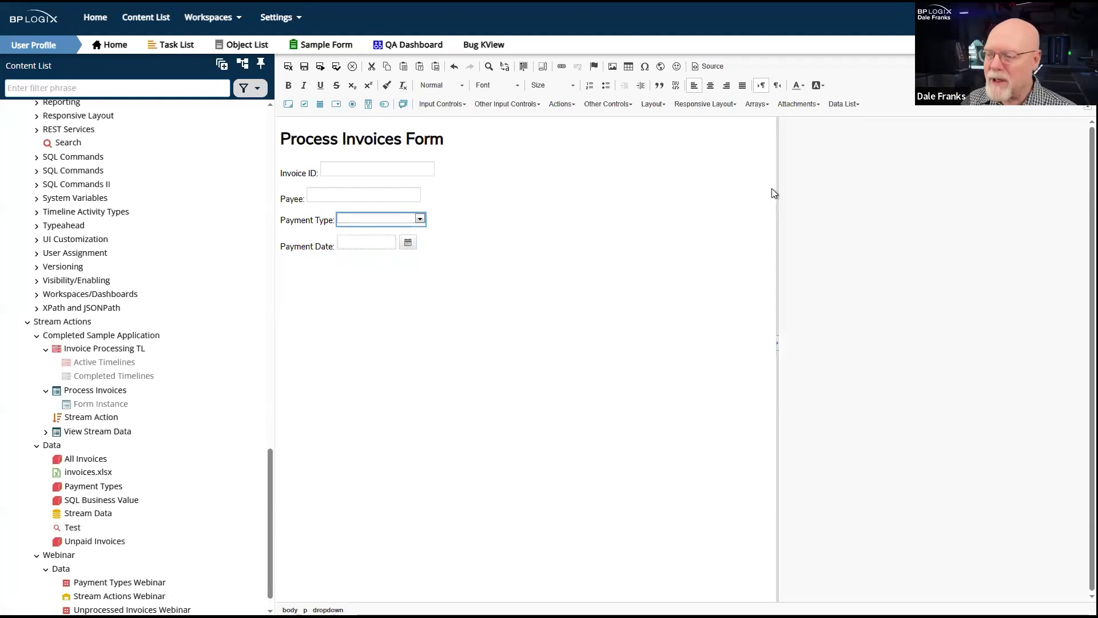
pyautogui.click(938, 154)
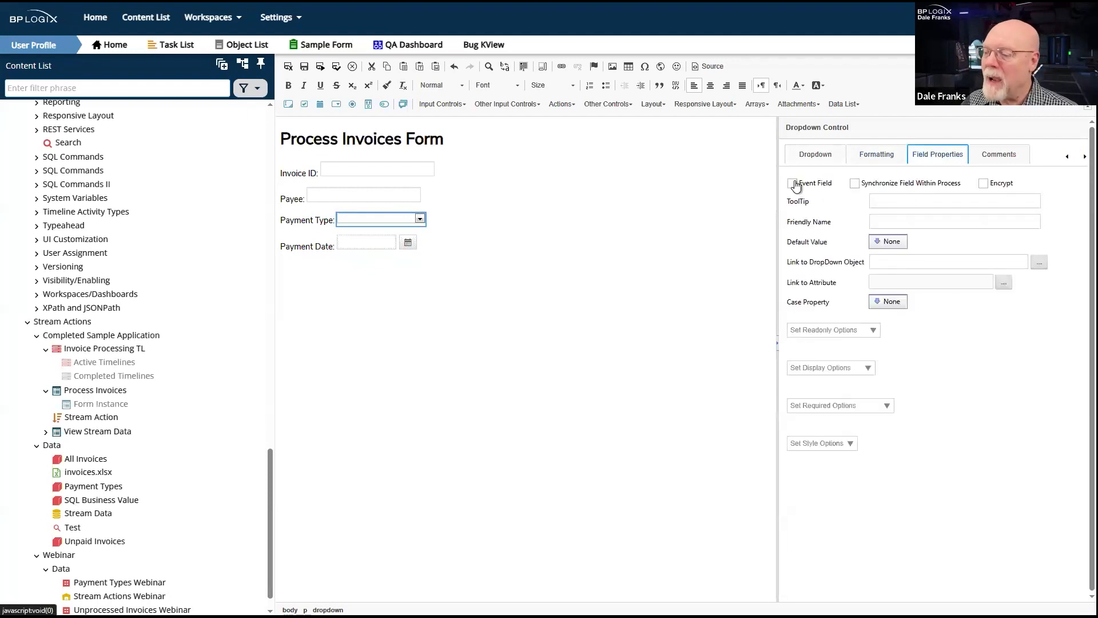
pyautogui.click(792, 183)
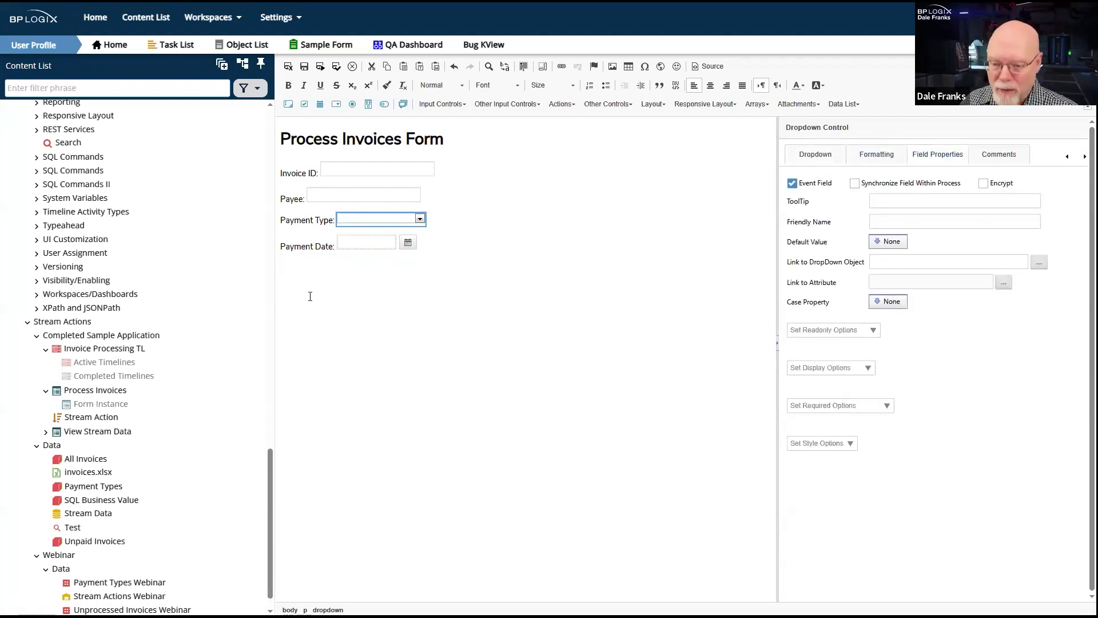
pyautogui.click(377, 310)
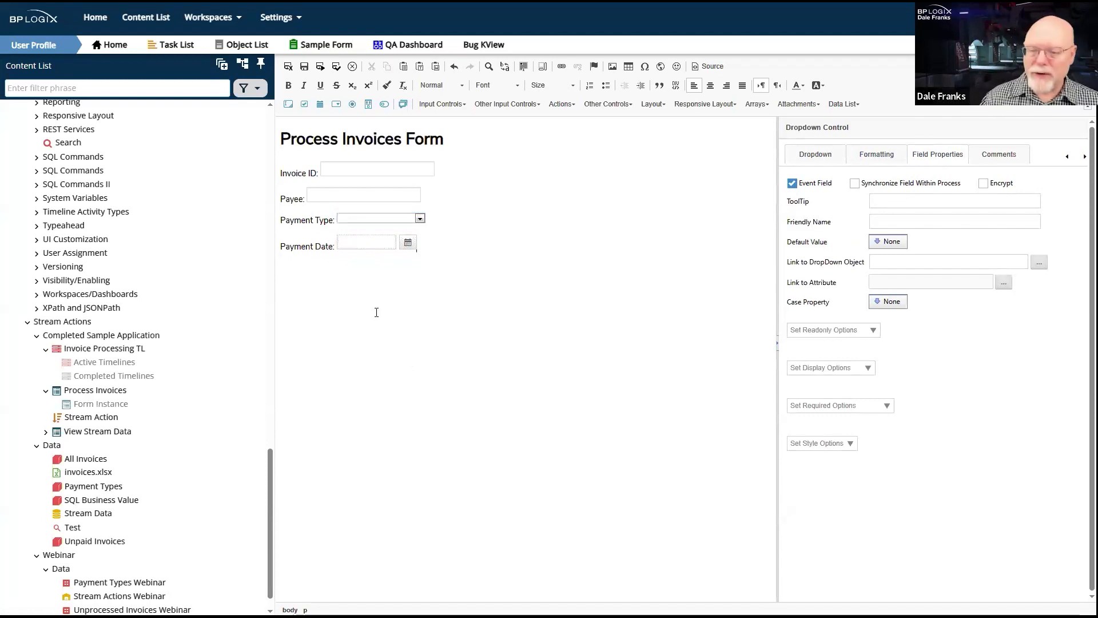
pyautogui.click(288, 67)
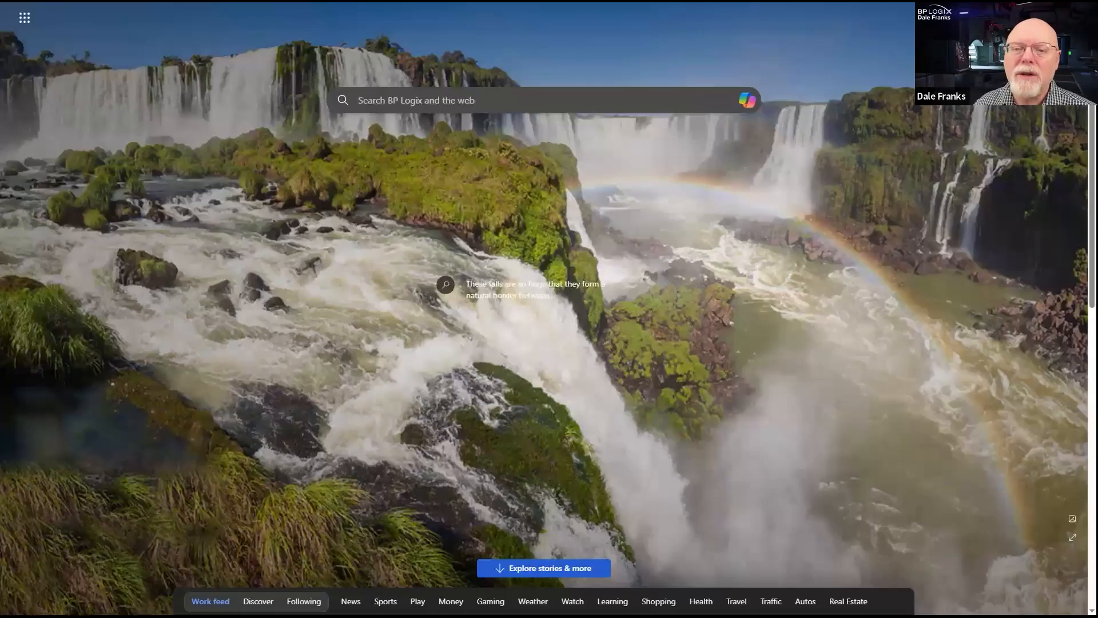
# - Reopen the Training site from the saved bookmarks and show its Content List
pyautogui.click(60, 2)
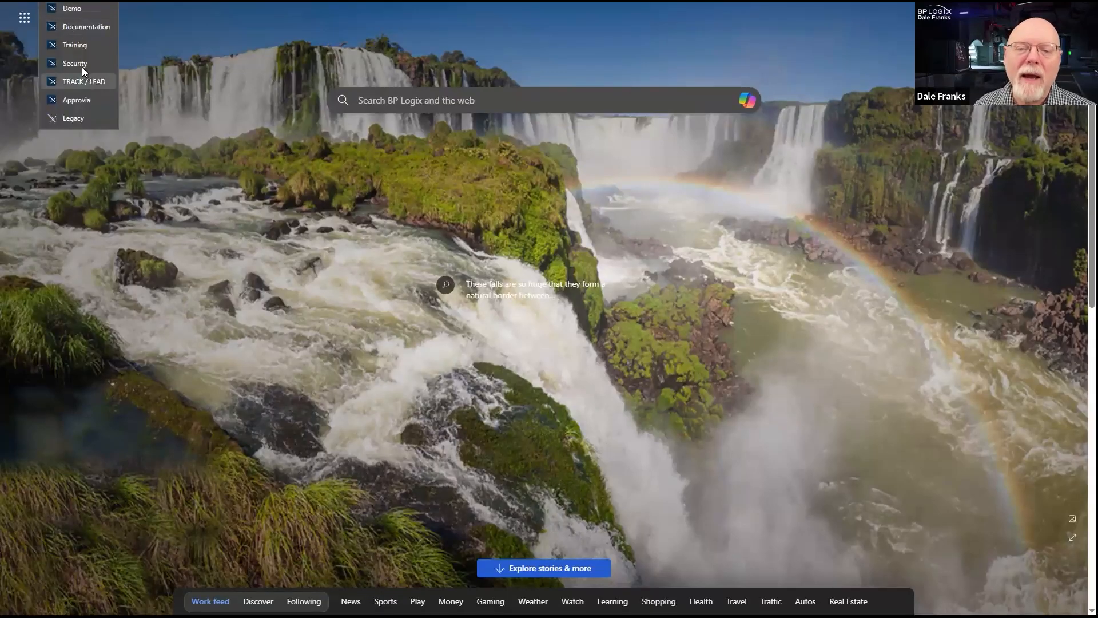
pyautogui.click(82, 50)
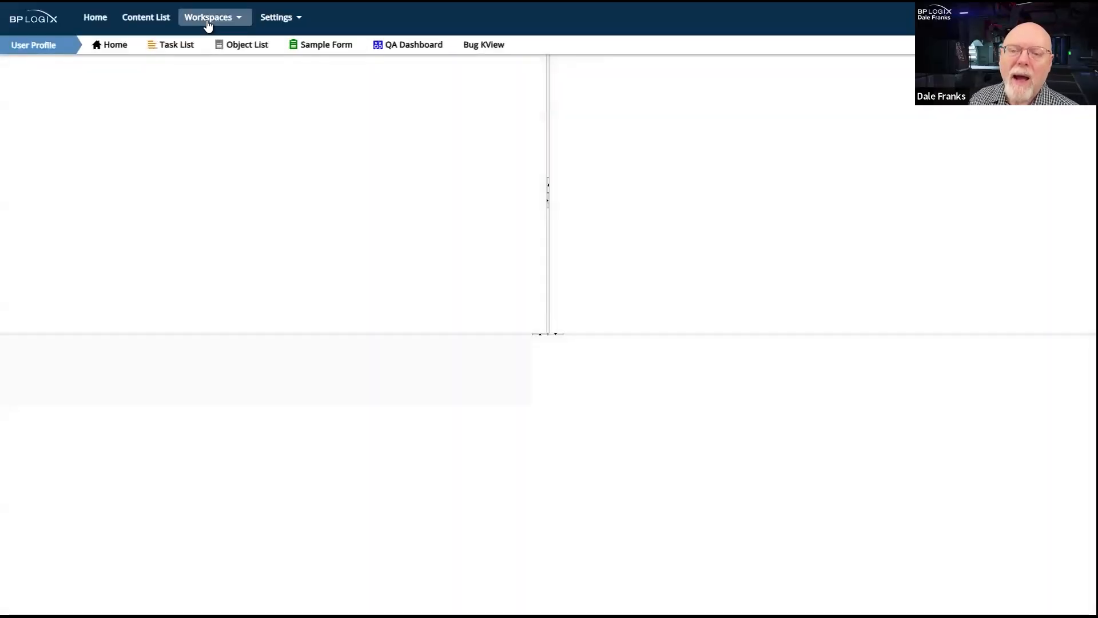
pyautogui.click(207, 23)
pyautogui.click(144, 20)
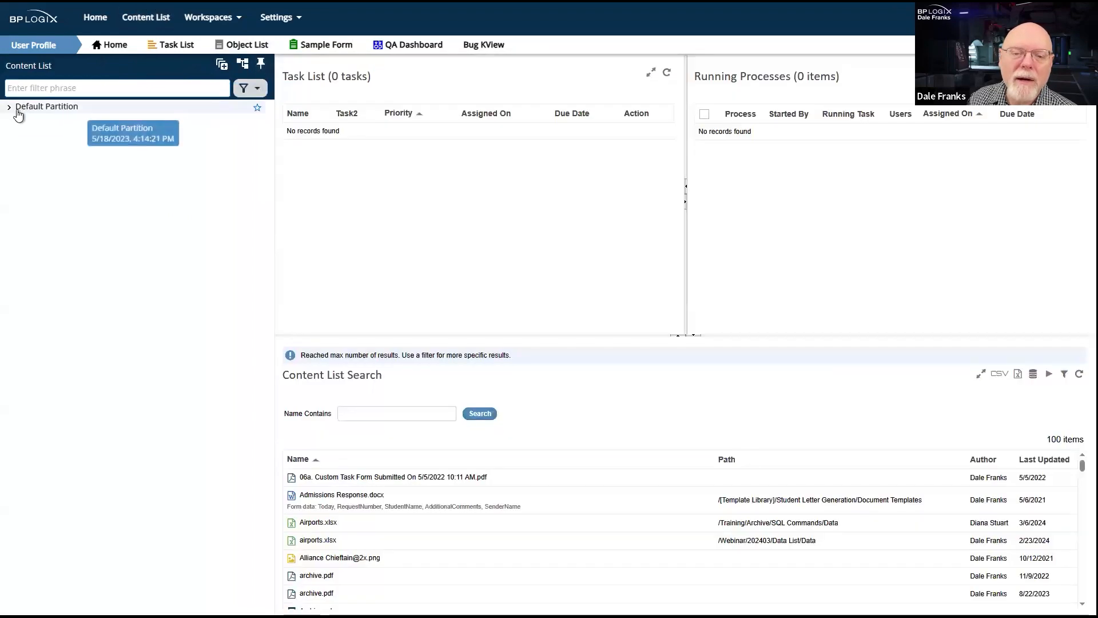
# - Open the Process Invoices form definition in the Training/Stream Actions/Completed Sample Application folder
pyautogui.click(10, 108)
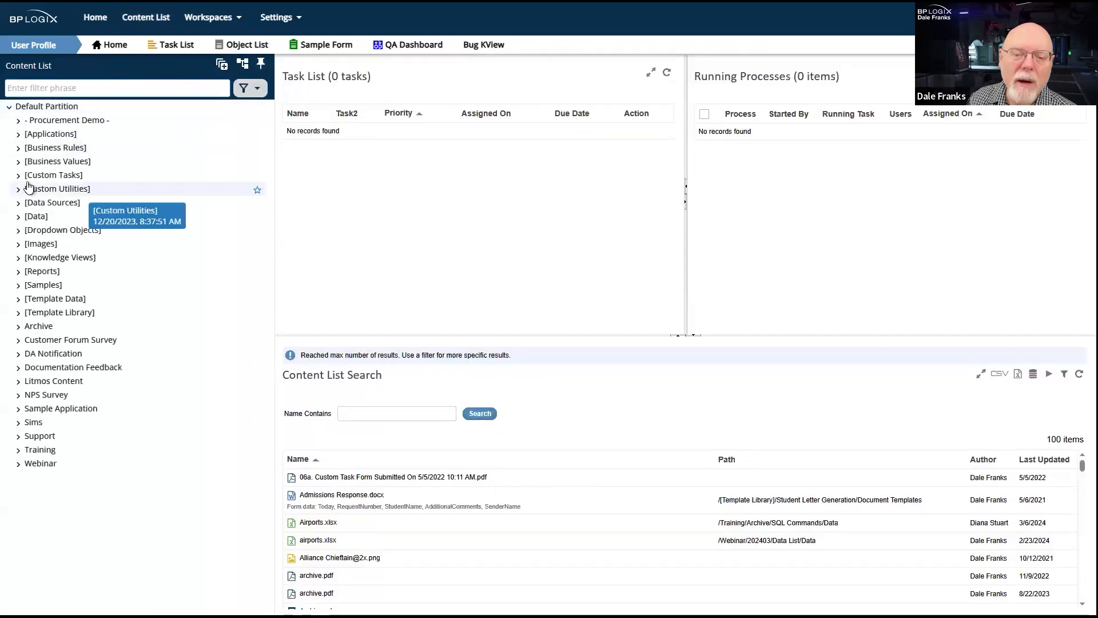
pyautogui.click(18, 451)
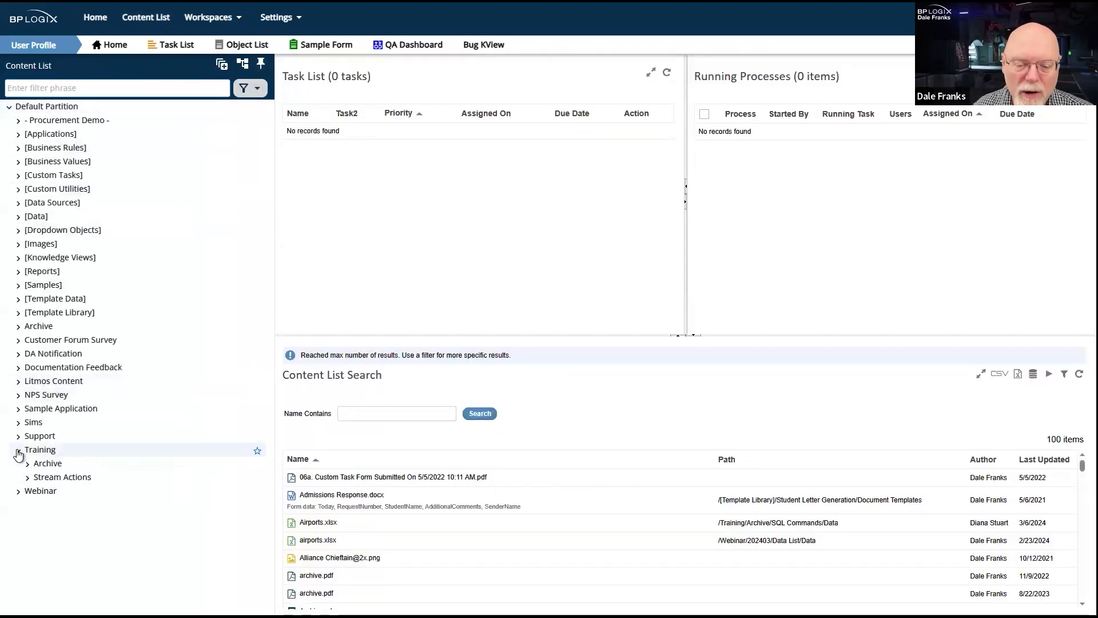
pyautogui.click(40, 479)
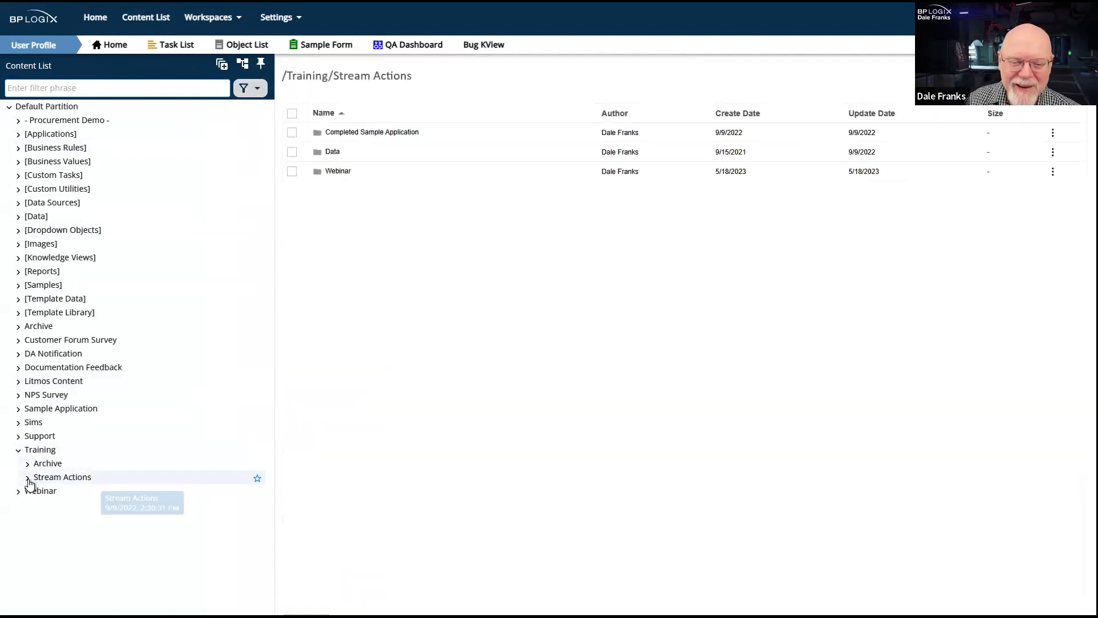
pyautogui.click(346, 135)
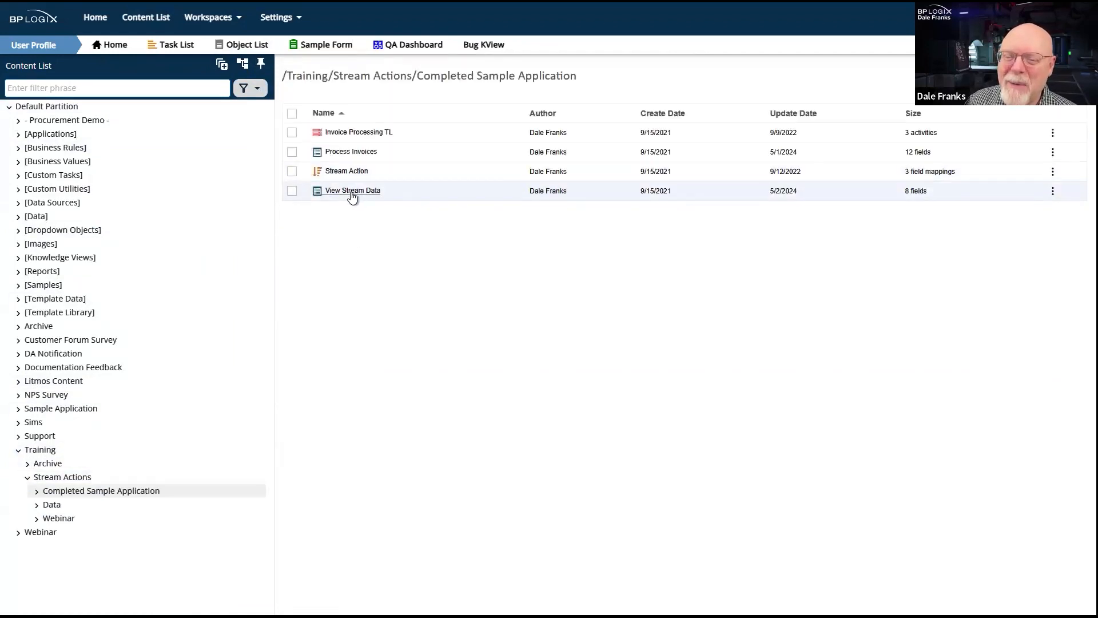
pyautogui.click(357, 154)
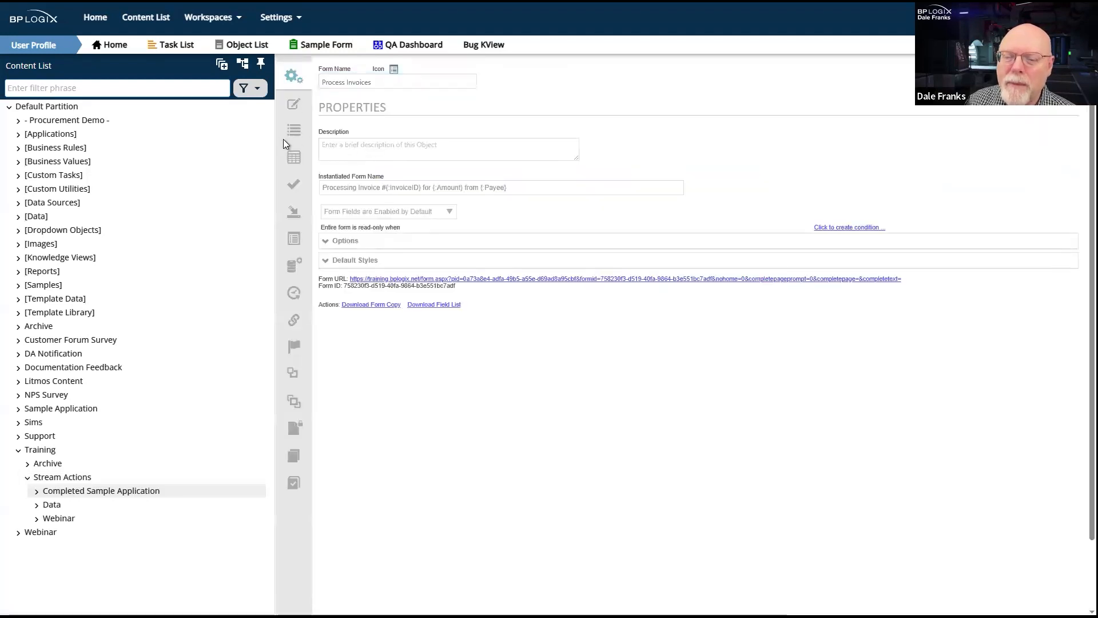
# - Review the Process Invoices sample's form controls and layout, and return to the Webinar form being built
pyautogui.click(301, 146)
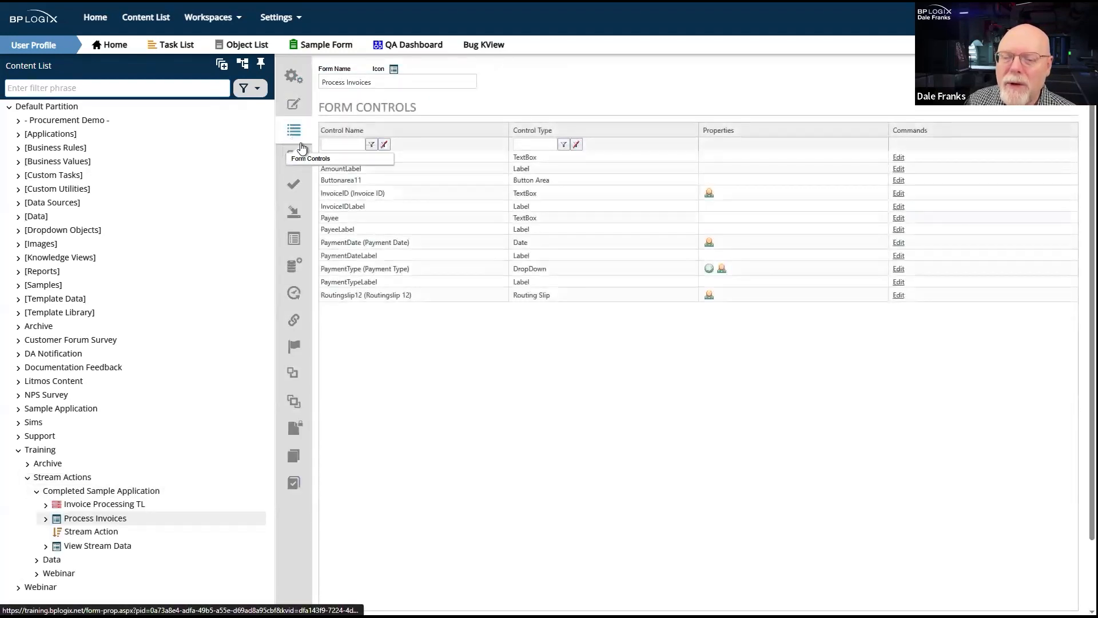
pyautogui.click(293, 100)
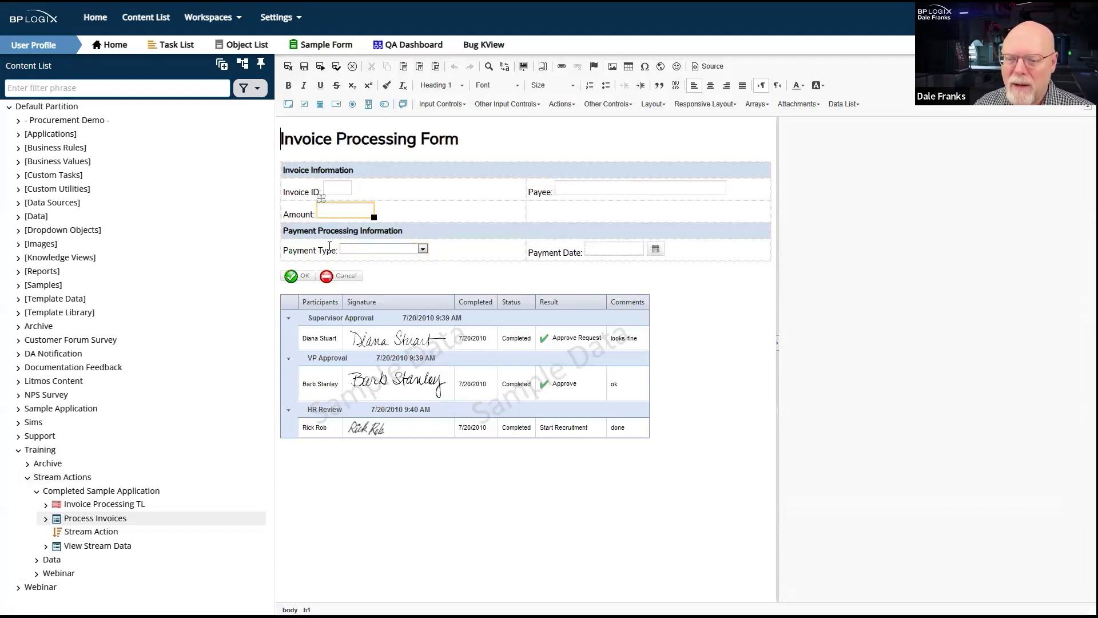
pyautogui.click(194, 1)
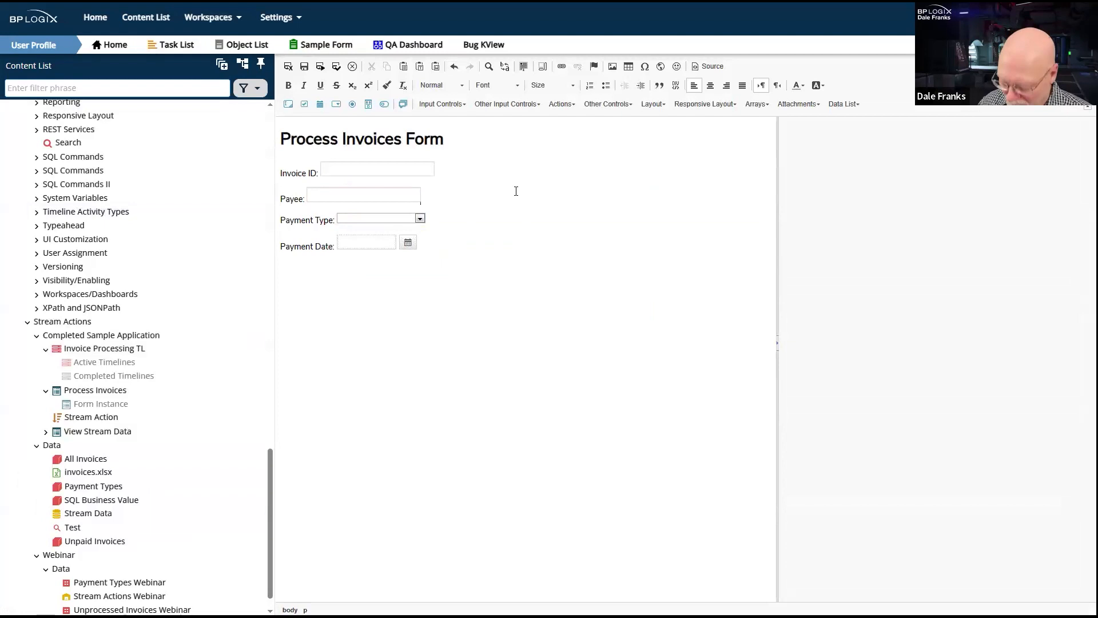
# - Add an Amount line with a text box named Amount below Payee, and save and close the form
pyautogui.press('Return')
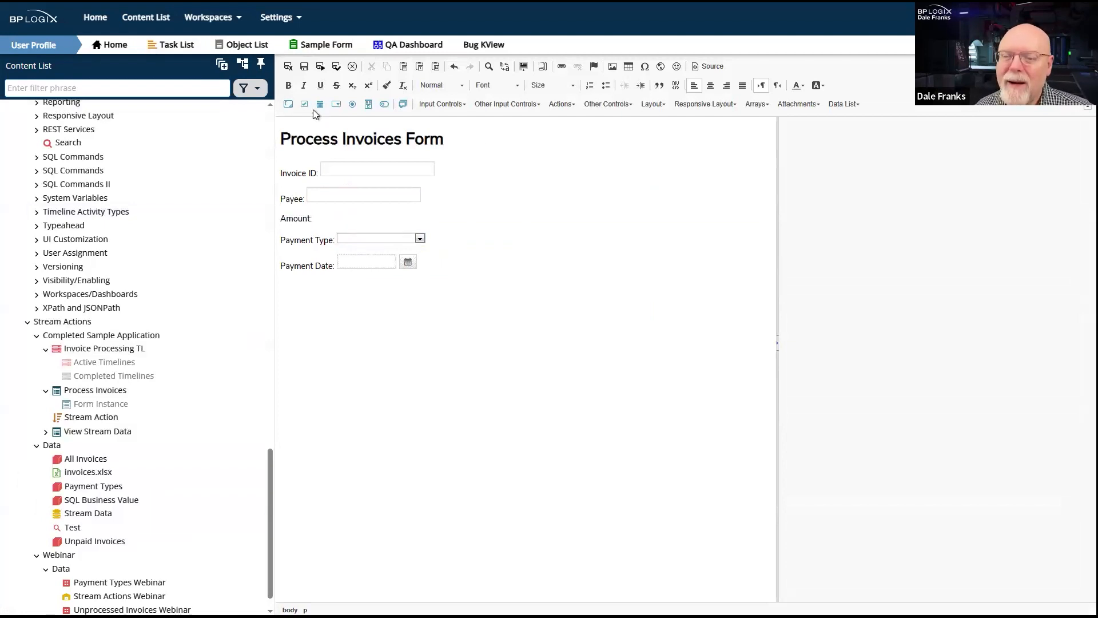
pyautogui.click(293, 104)
pyautogui.doubleClick(895, 190)
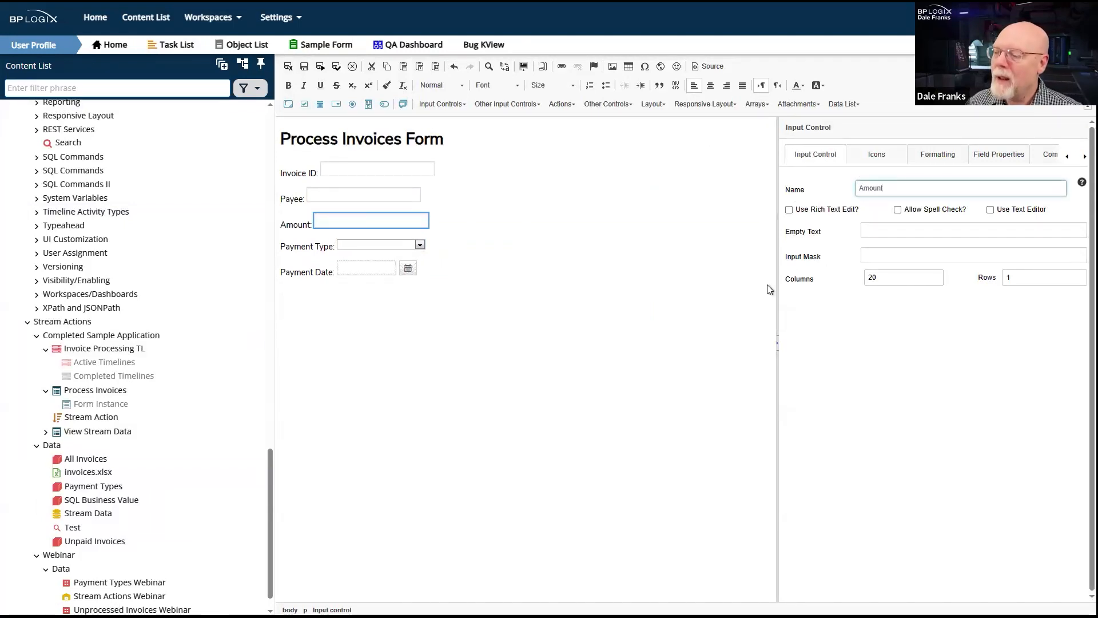
pyautogui.click(532, 377)
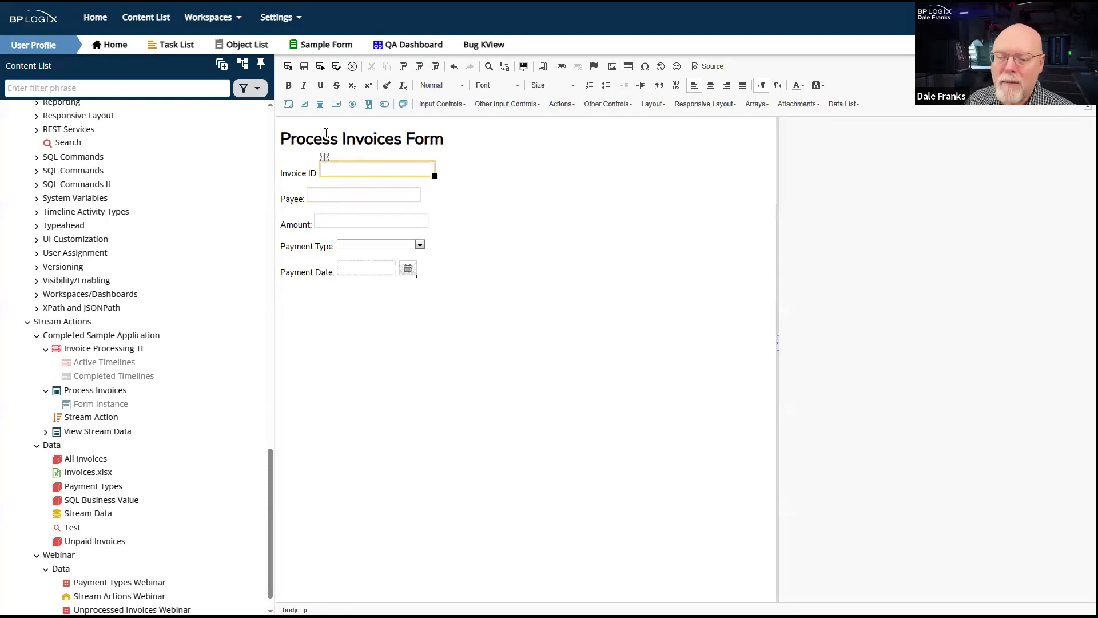
pyautogui.click(288, 67)
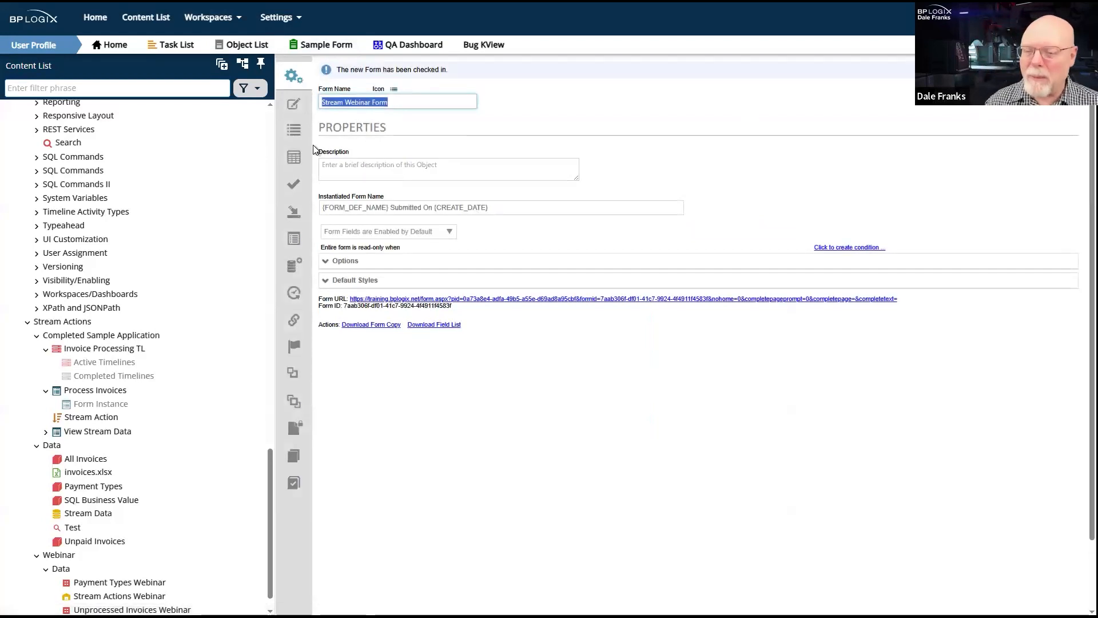
# - Add a Set Form Data action on the PaymentType event that targets the PaymentDate field
pyautogui.click(293, 130)
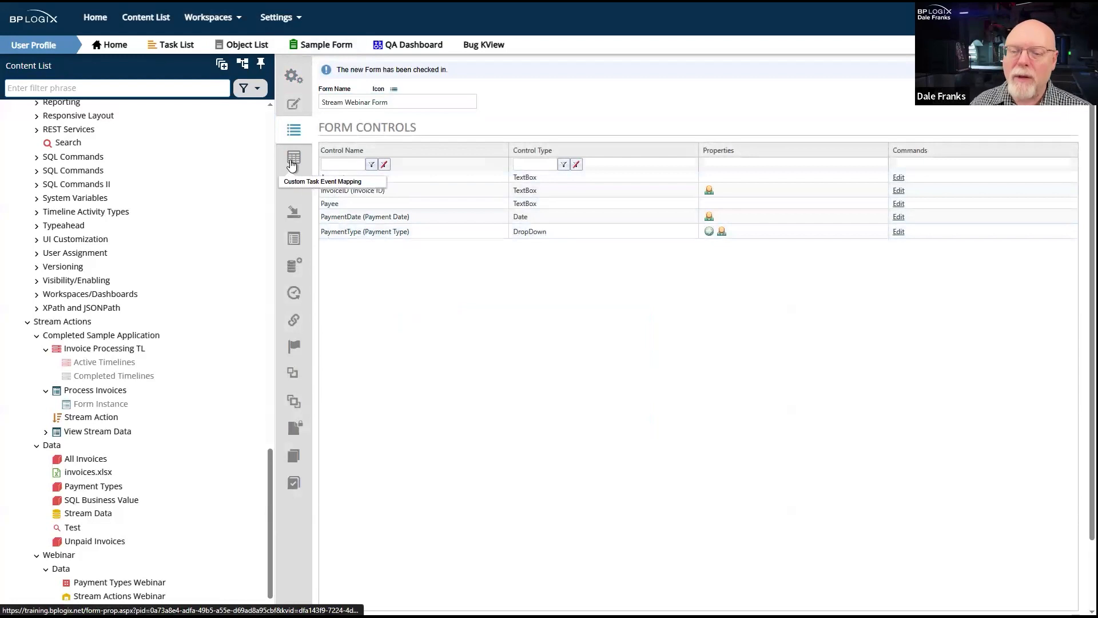
pyautogui.click(294, 213)
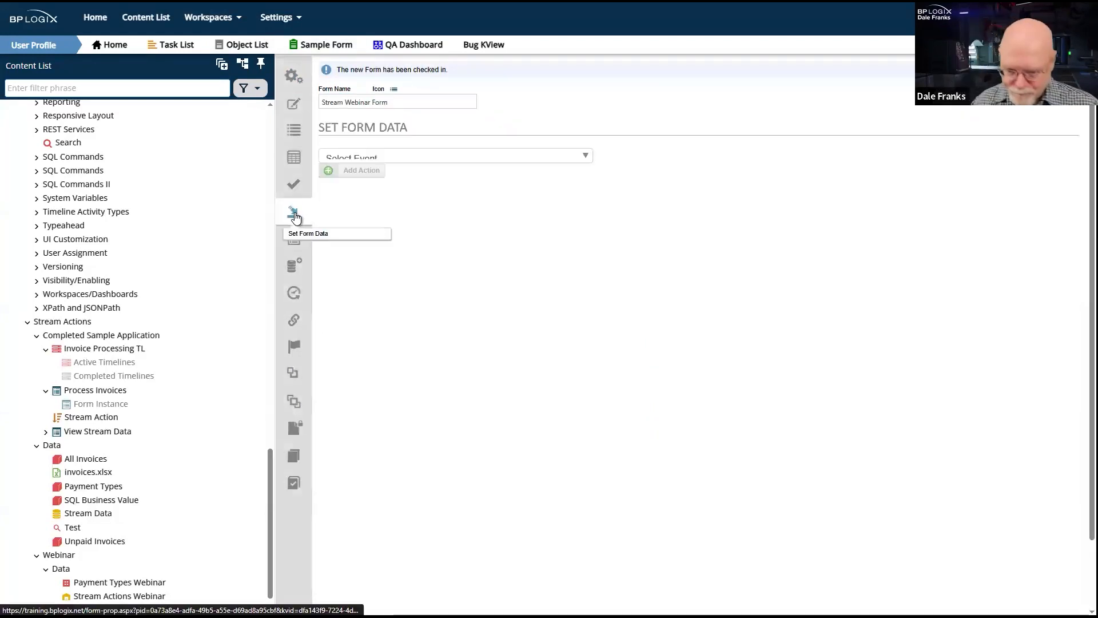
pyautogui.click(491, 160)
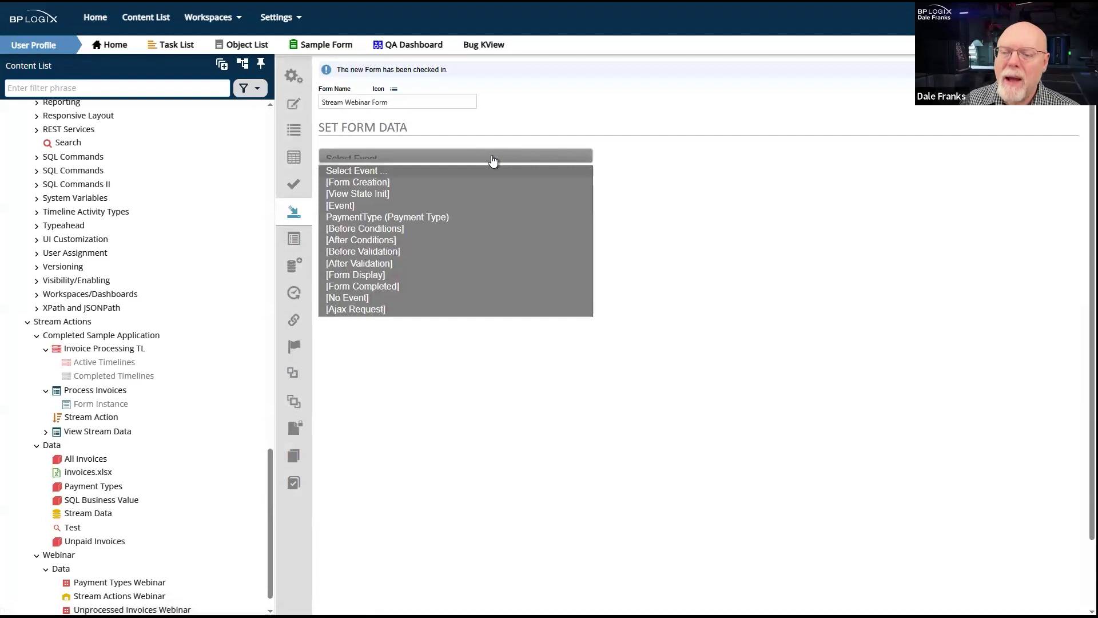
pyautogui.click(391, 218)
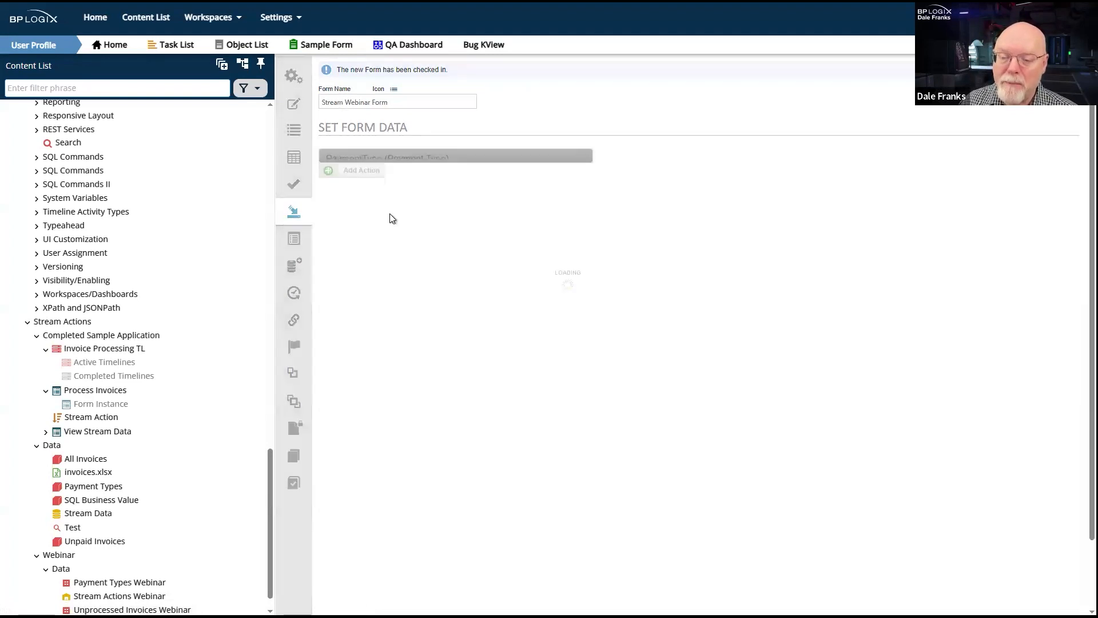
pyautogui.click(359, 171)
pyautogui.click(422, 252)
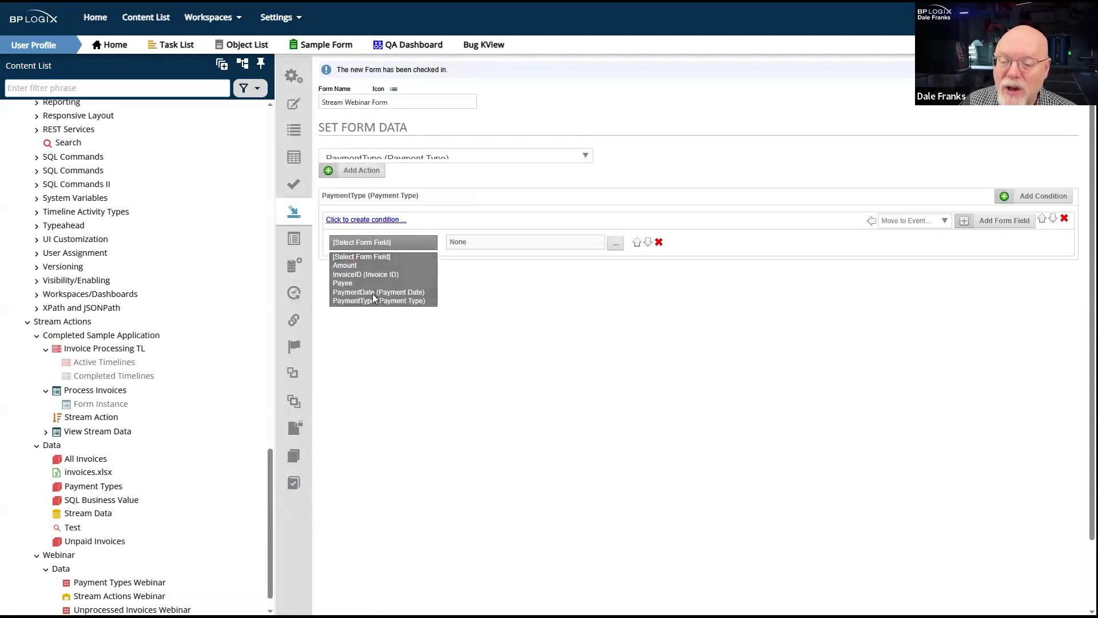
pyautogui.click(372, 293)
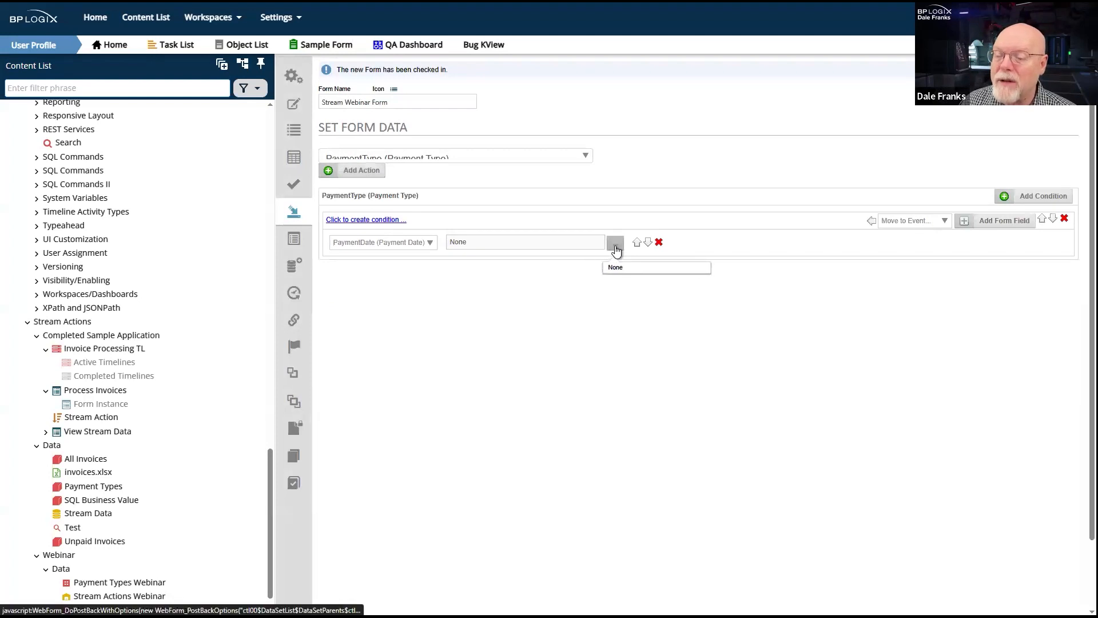
# - Set the PaymentDate field's value in the action to the Current Date system variable and update the form
pyautogui.click(615, 242)
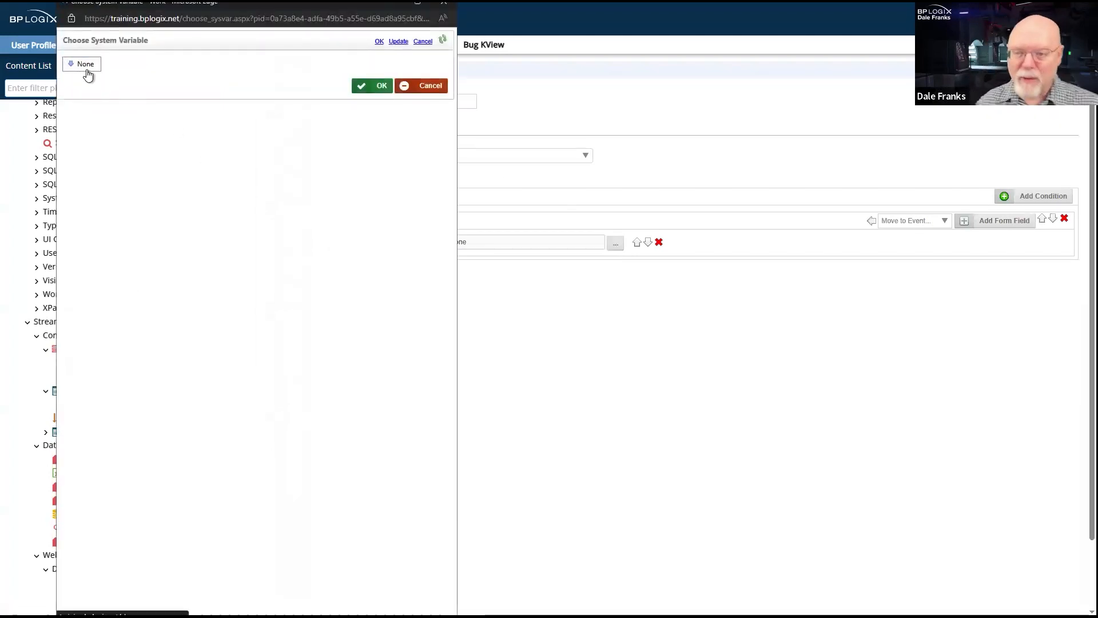
pyautogui.click(87, 69)
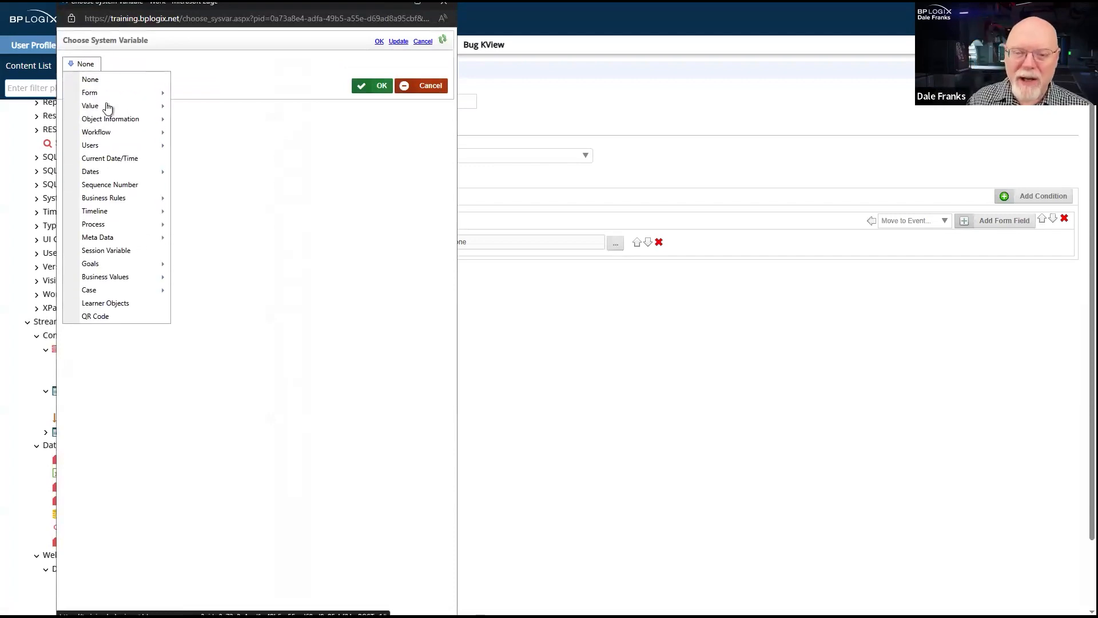
pyautogui.moveTo(126, 172)
pyautogui.click(223, 173)
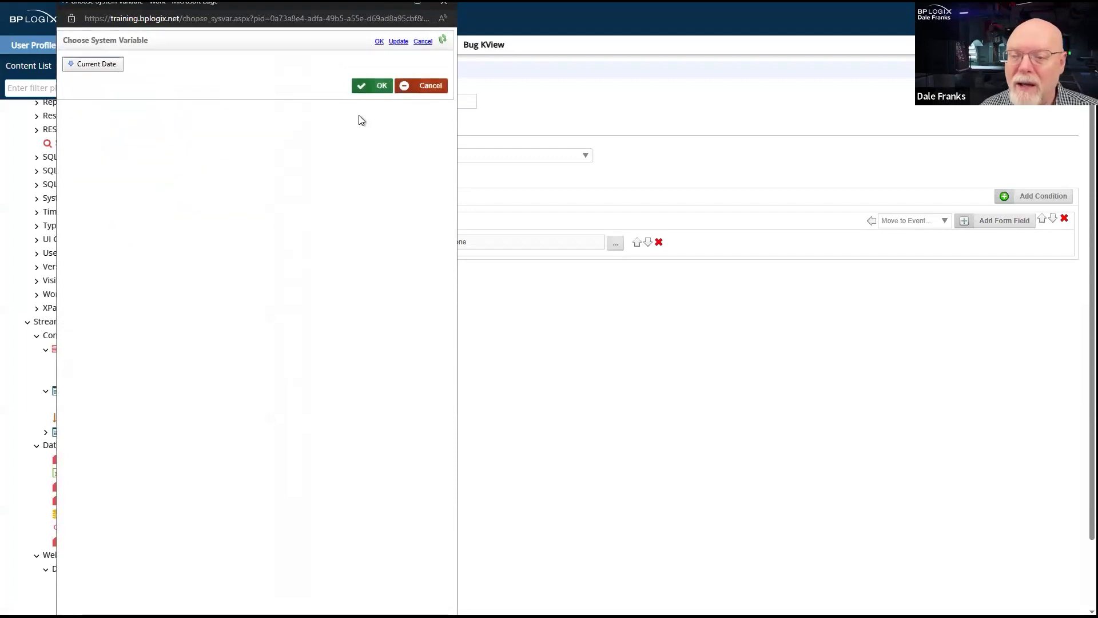
pyautogui.click(382, 88)
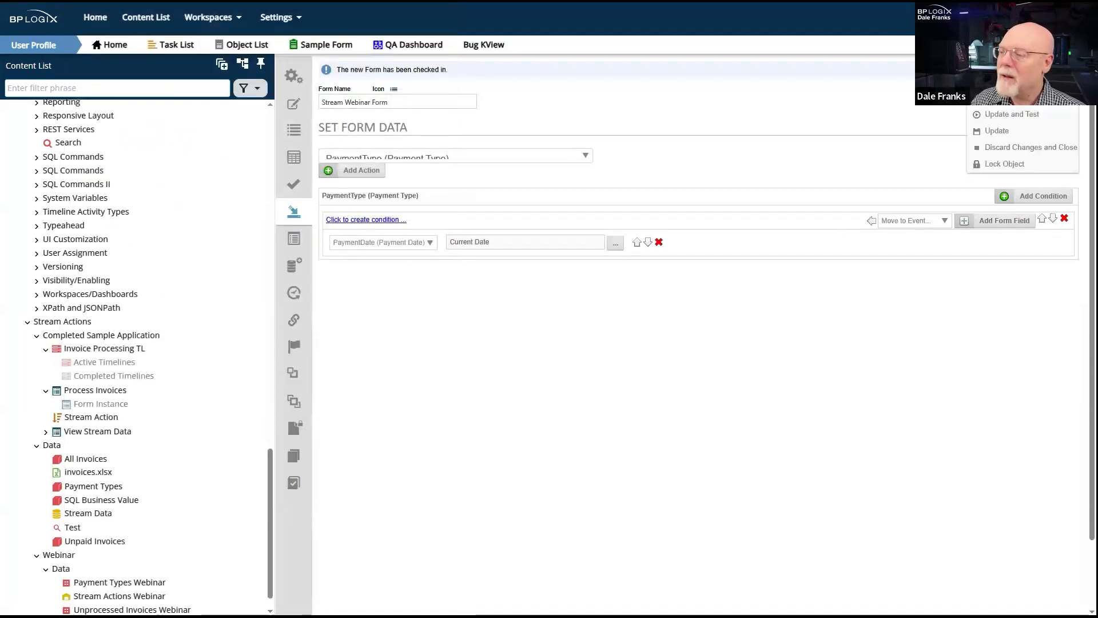
pyautogui.click(1009, 132)
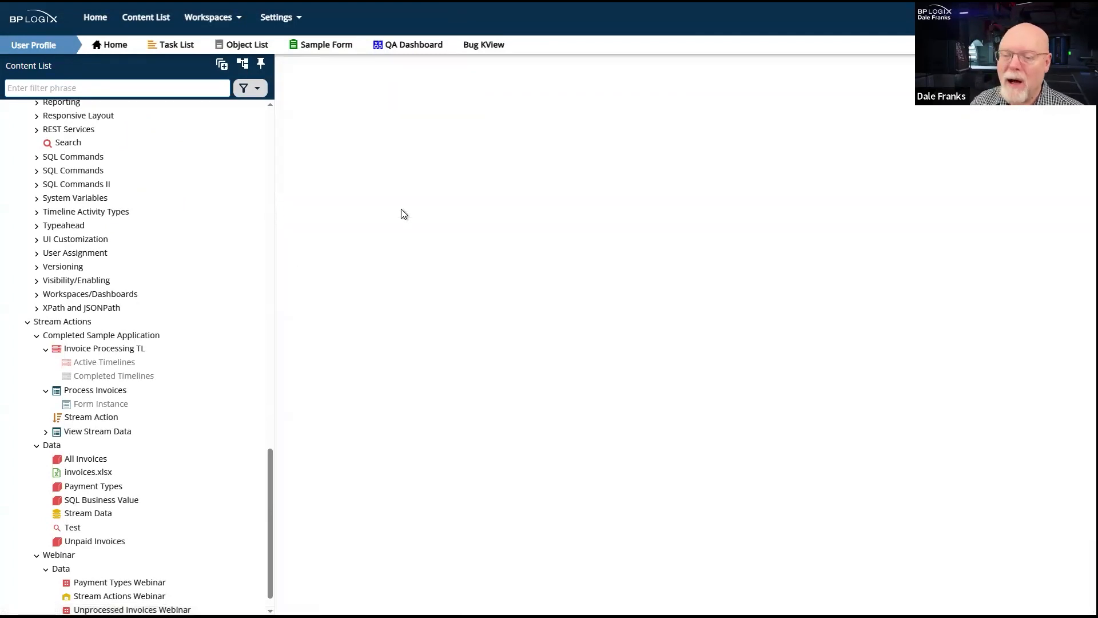
# - Add a Fill Dropdowns entry that fills PaymentType from the Payment Types Webinar business value under Stream24
pyautogui.click(293, 240)
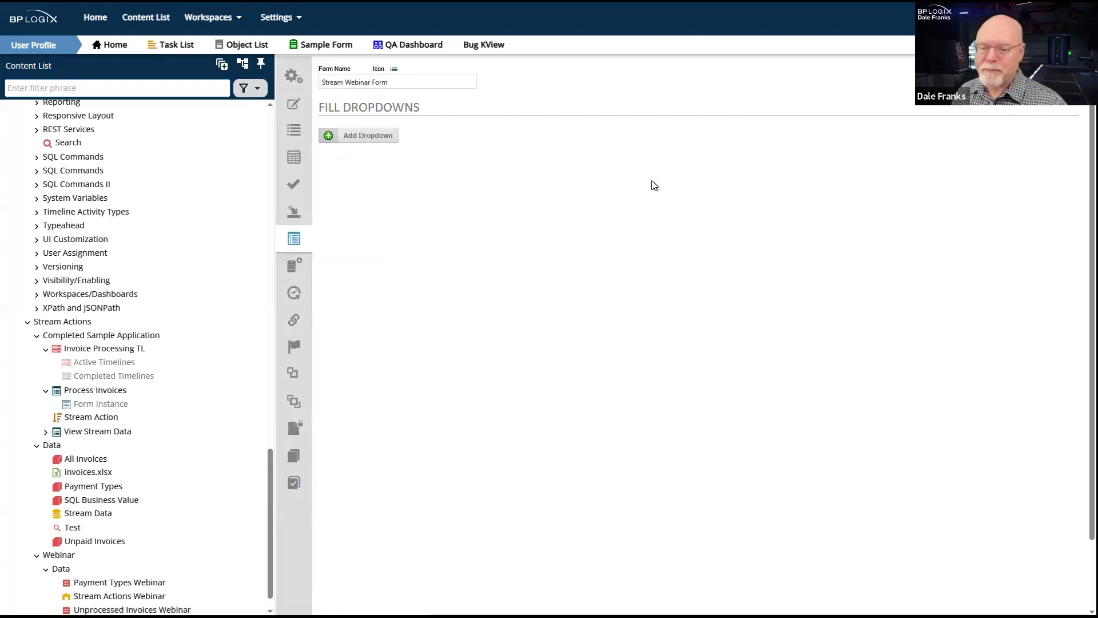
pyautogui.click(374, 137)
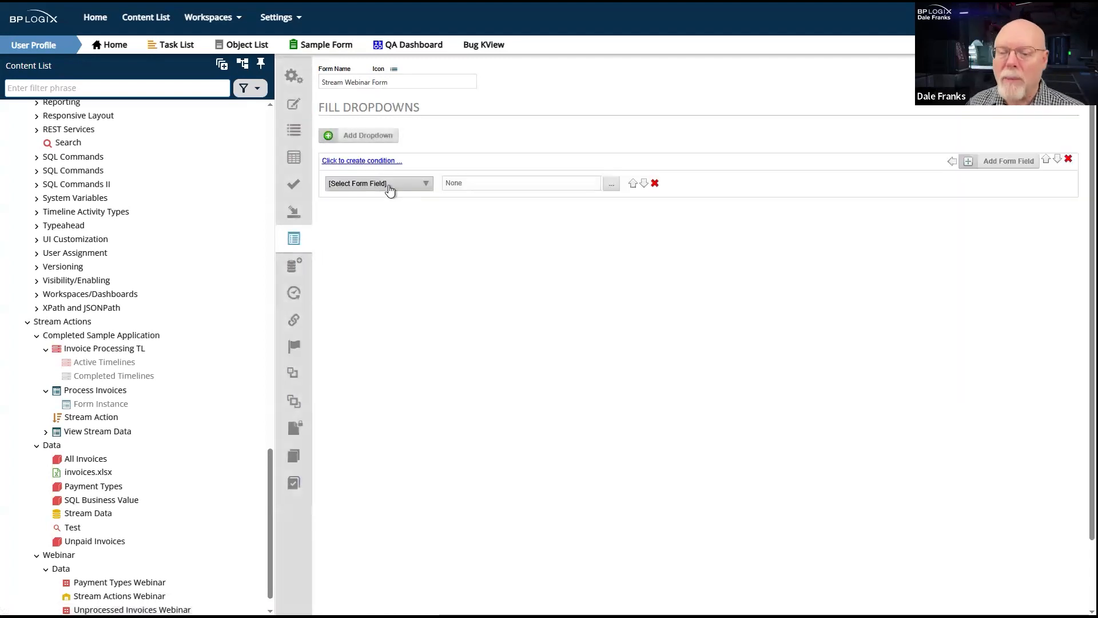
pyautogui.click(390, 186)
pyautogui.click(385, 207)
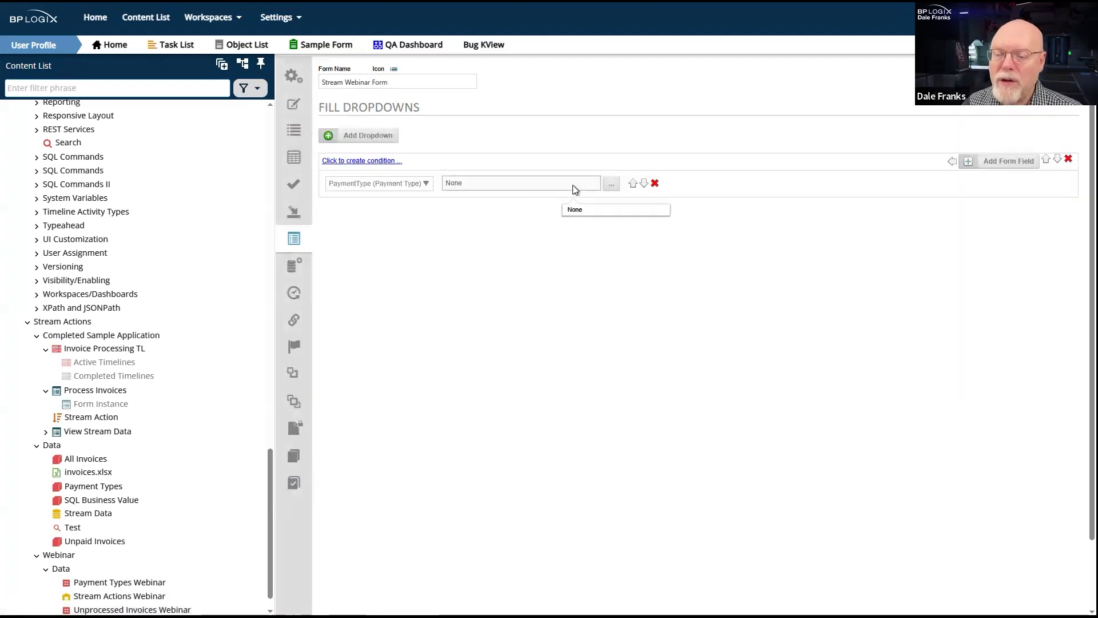
pyautogui.click(612, 186)
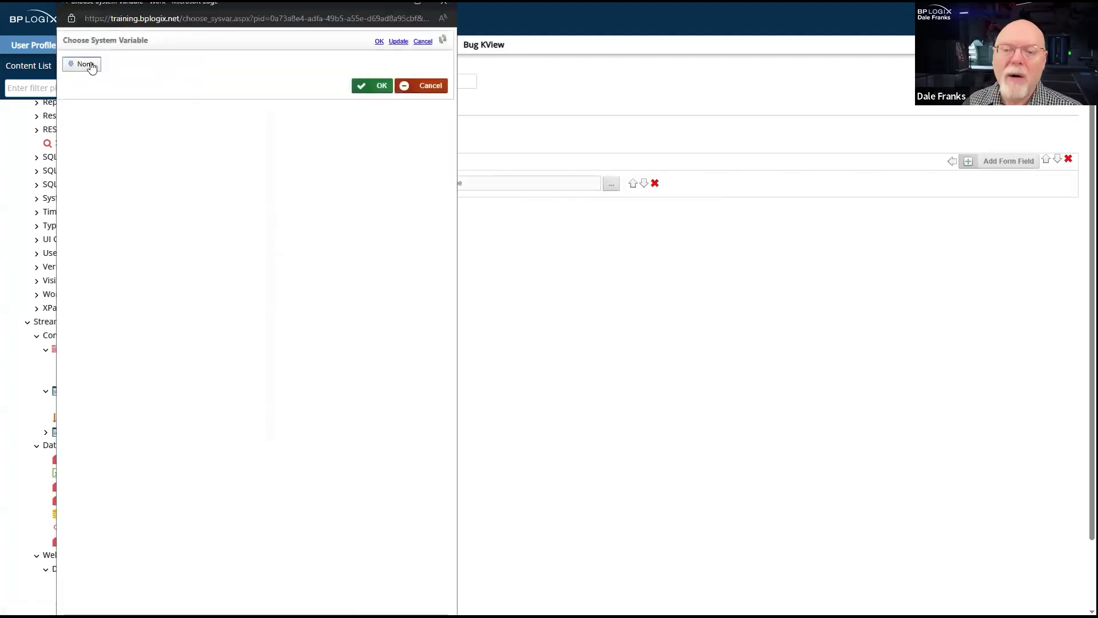
pyautogui.click(85, 64)
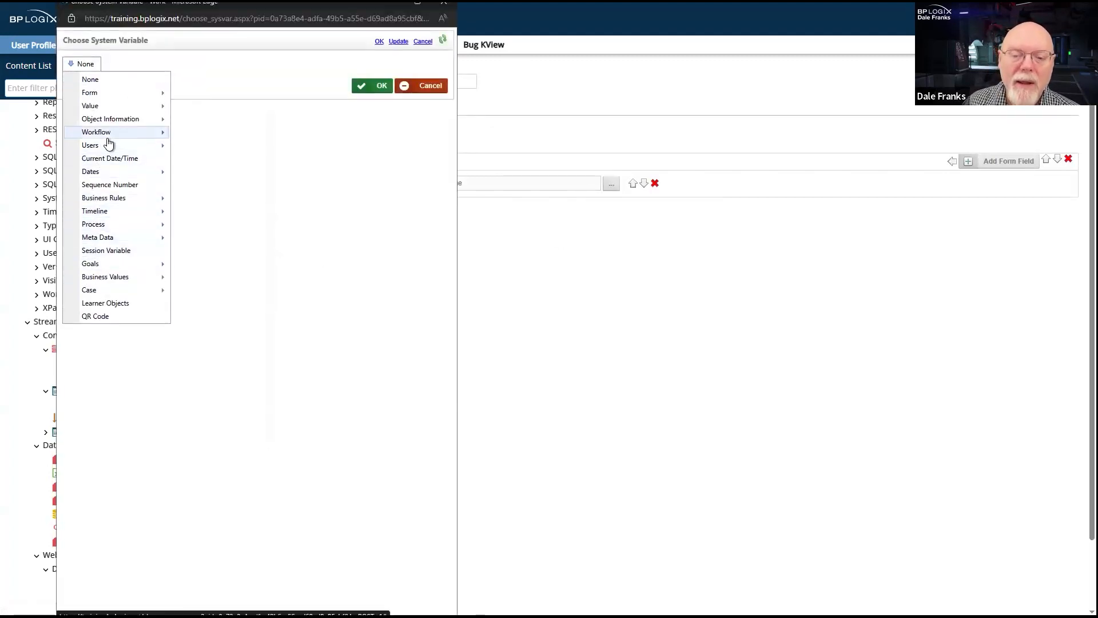
pyautogui.moveTo(128, 285)
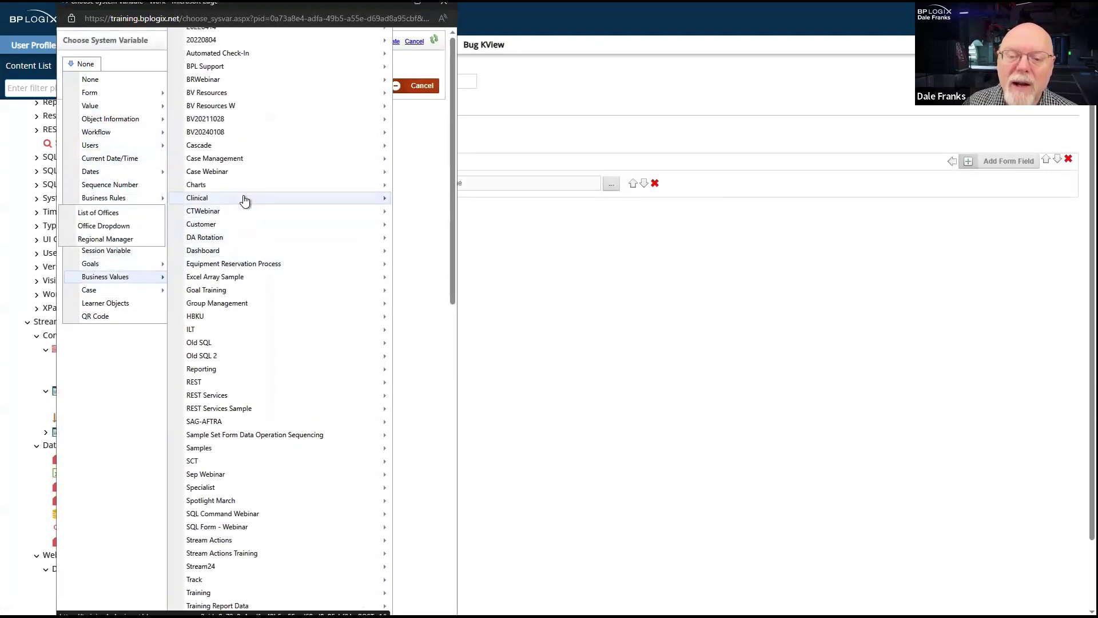
pyautogui.moveTo(228, 567)
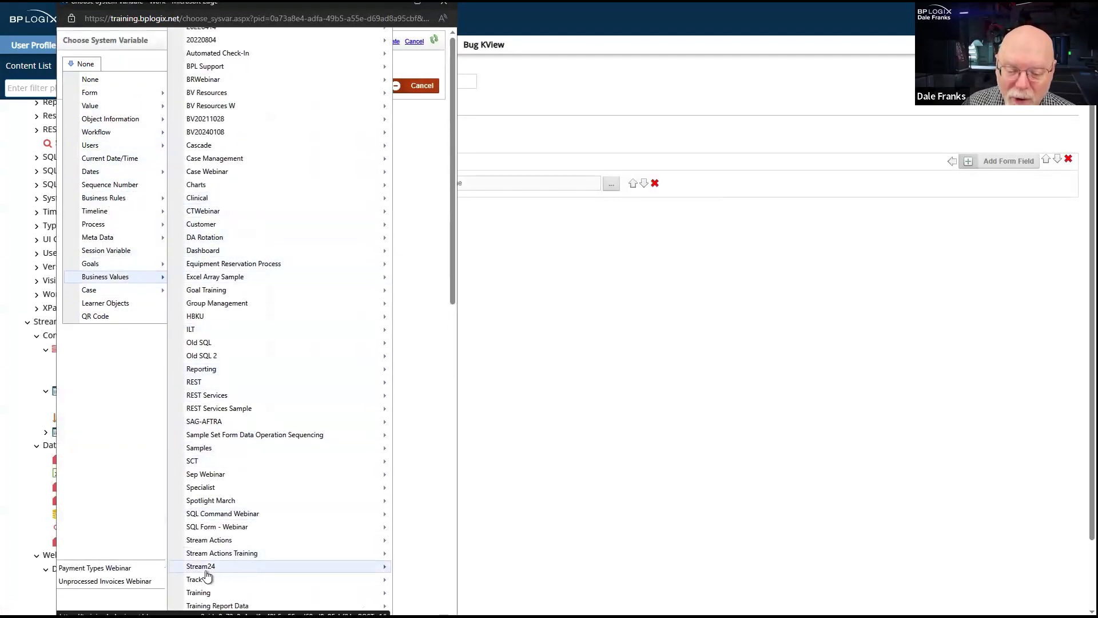
pyautogui.click(106, 568)
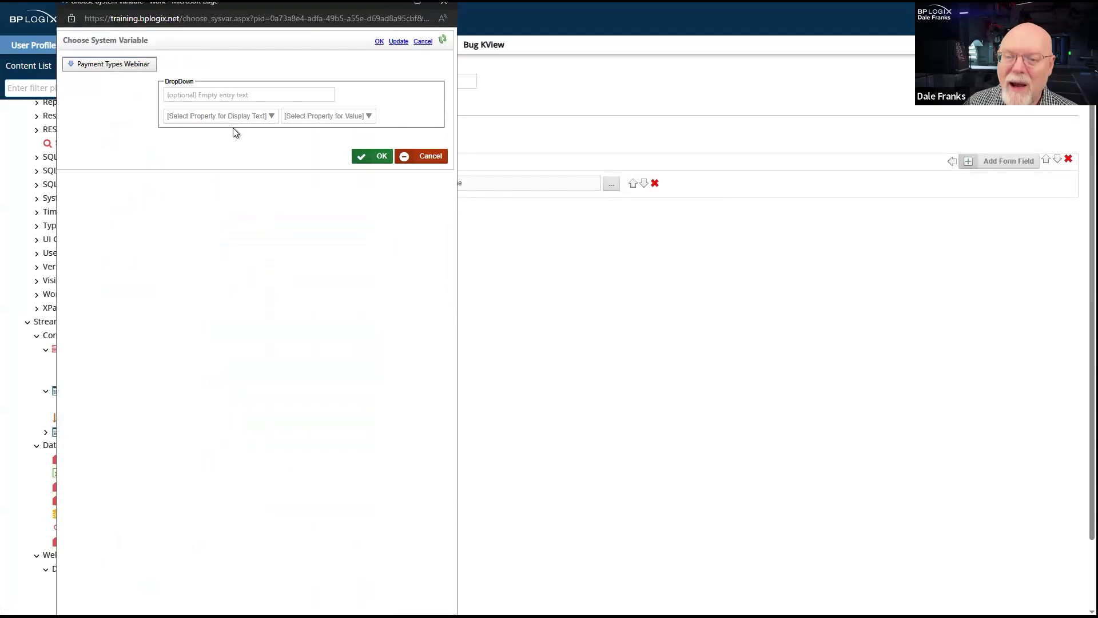
# - Set the dropdown's empty entry text to [Select One]
pyautogui.click(244, 94)
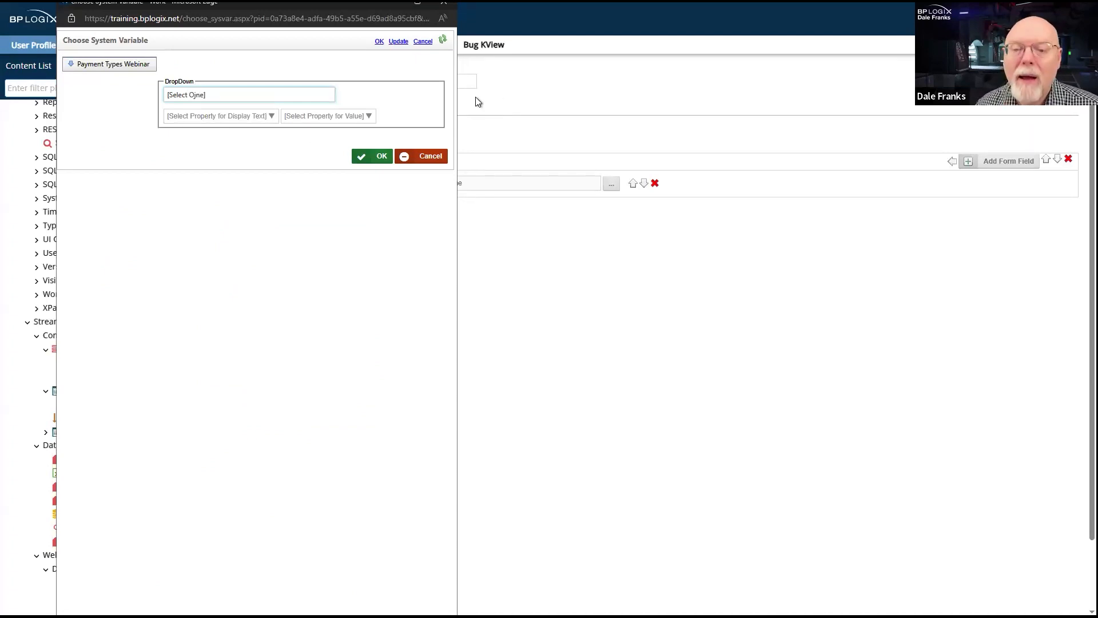
pyautogui.click(195, 95)
pyautogui.press('BackSpace')
pyautogui.click(195, 95)
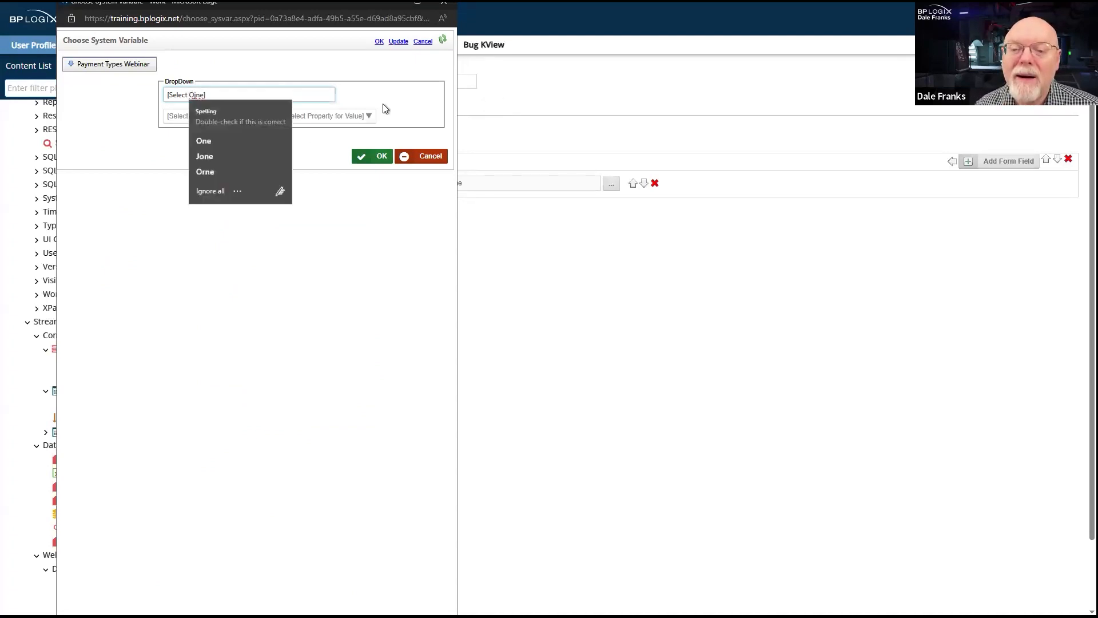
pyautogui.press('Delete')
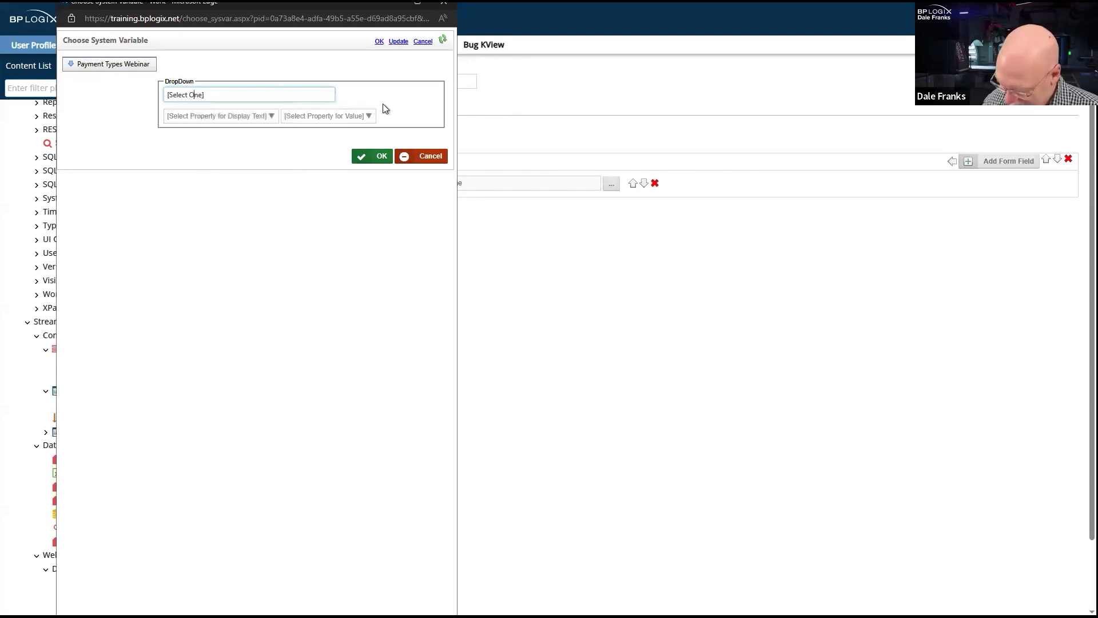
# - Use PaymentType as the dropdown's display text and PaymentTypeID as its value, and accept the settings
pyautogui.click(270, 120)
pyautogui.click(221, 146)
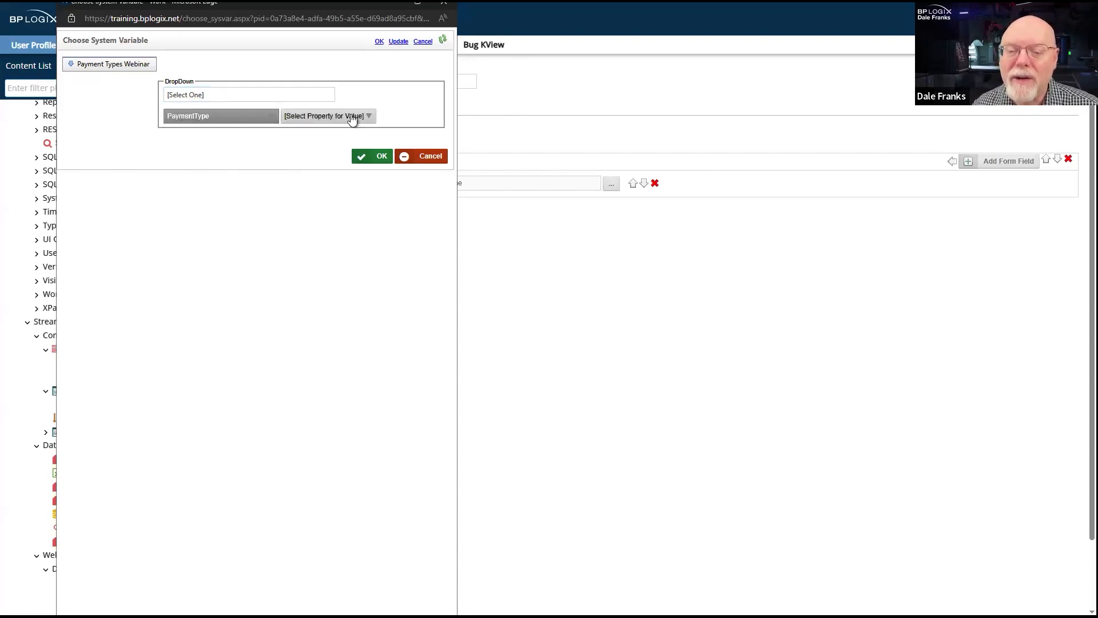
pyautogui.click(348, 116)
pyautogui.click(318, 140)
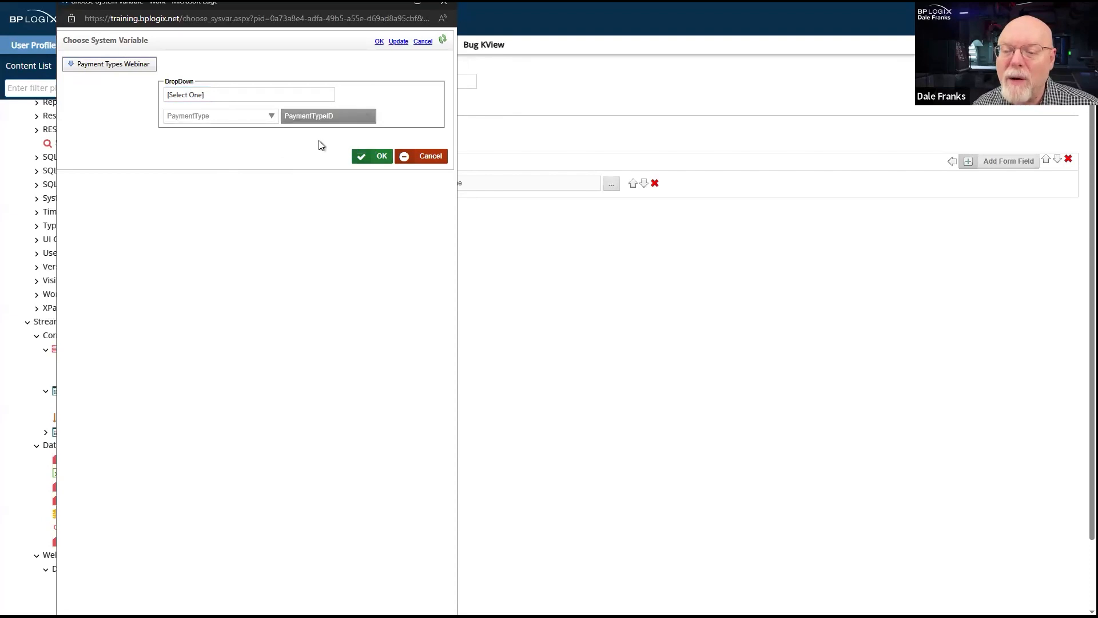
pyautogui.click(381, 156)
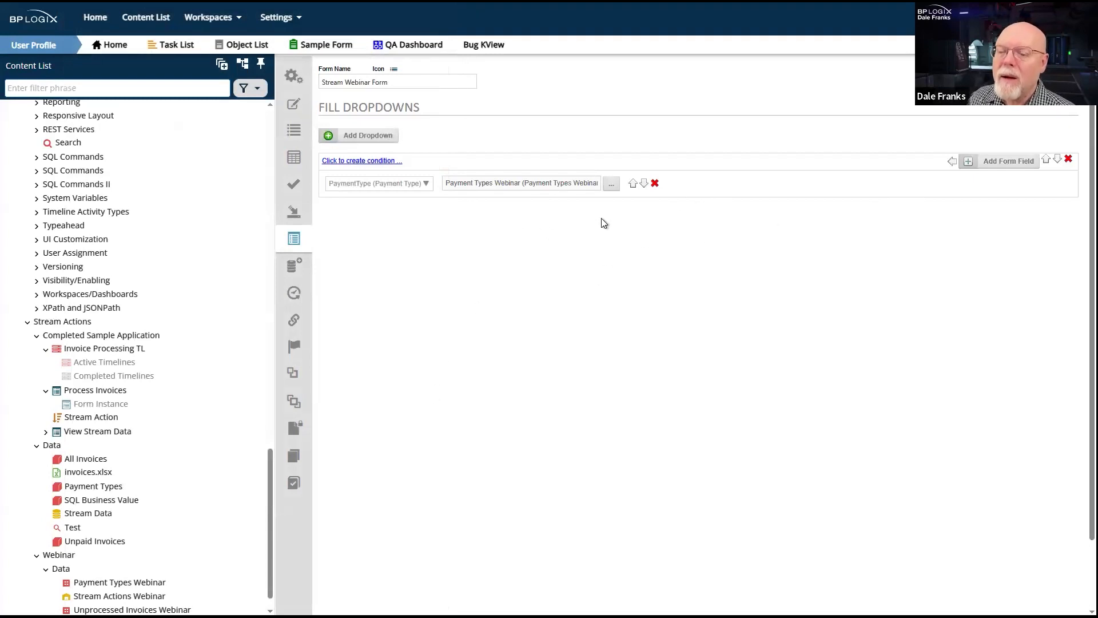
# - Update the Stream Webinar Form definition and open the form for testing
pyautogui.moveTo(1038, 78)
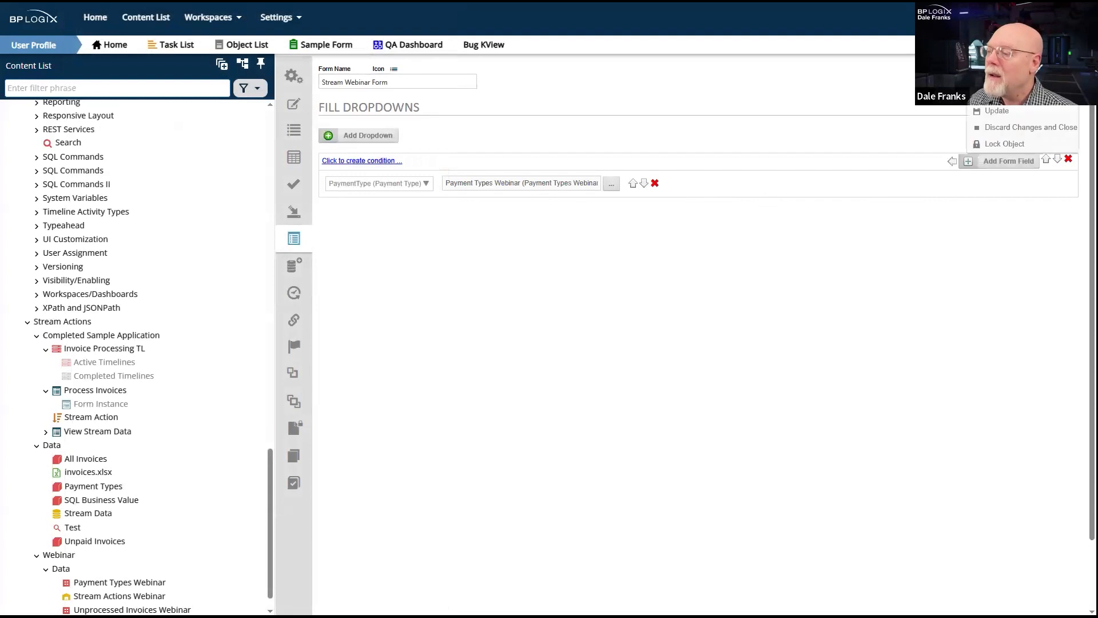
pyautogui.click(1030, 113)
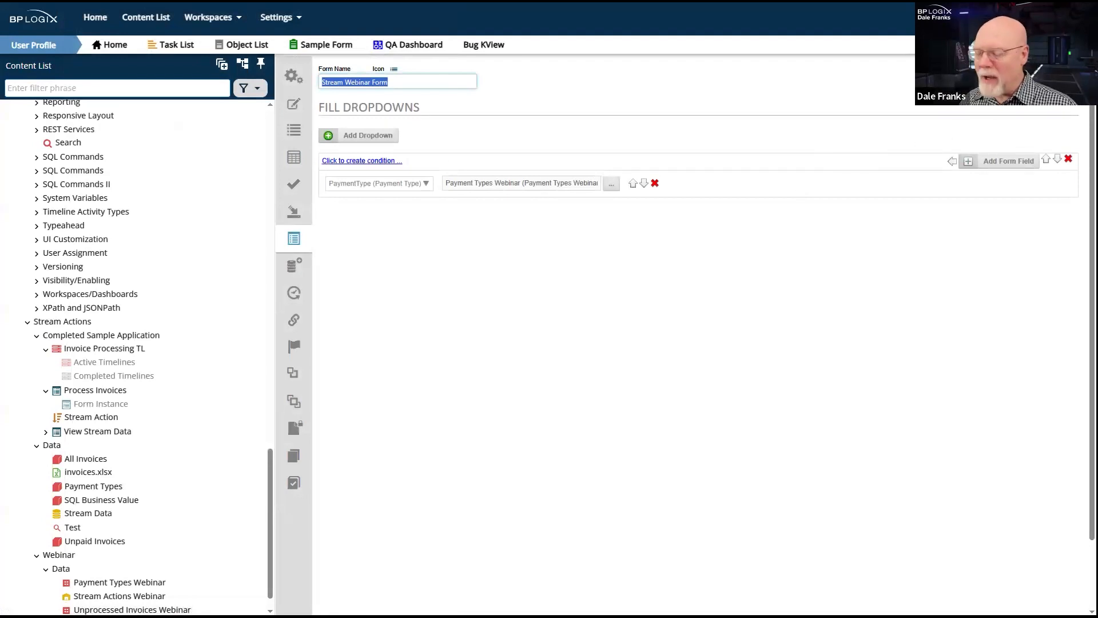
pyautogui.moveTo(1038, 77)
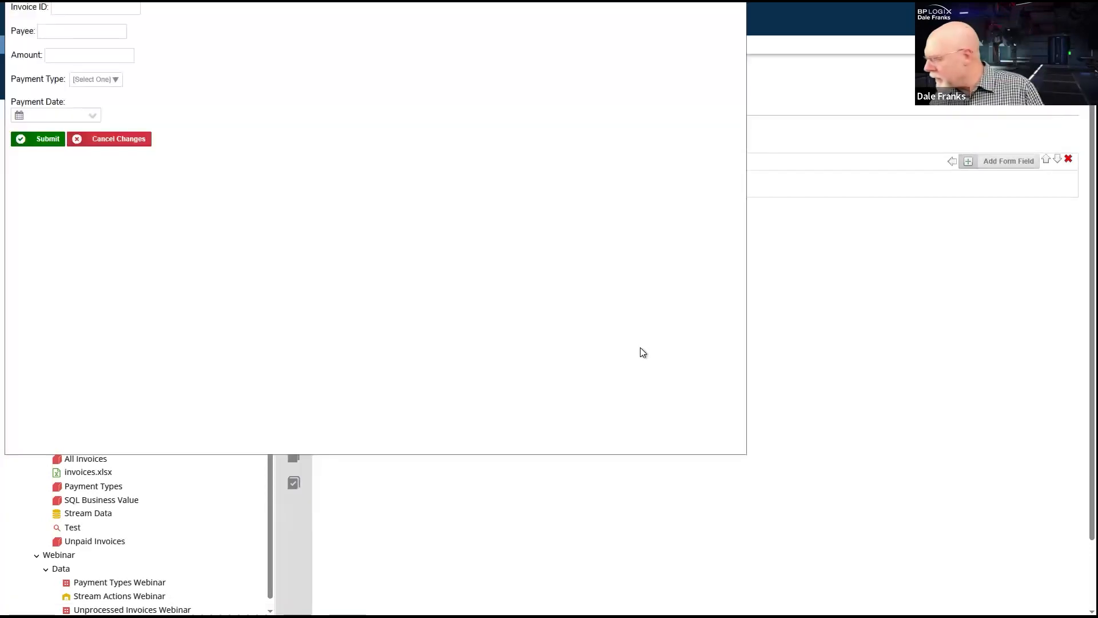
# - Test the form with payment type Check and payment date 5/2/2024, and close it and the form definition
pyautogui.moveTo(366, 1); pyautogui.dragTo(370, 7)
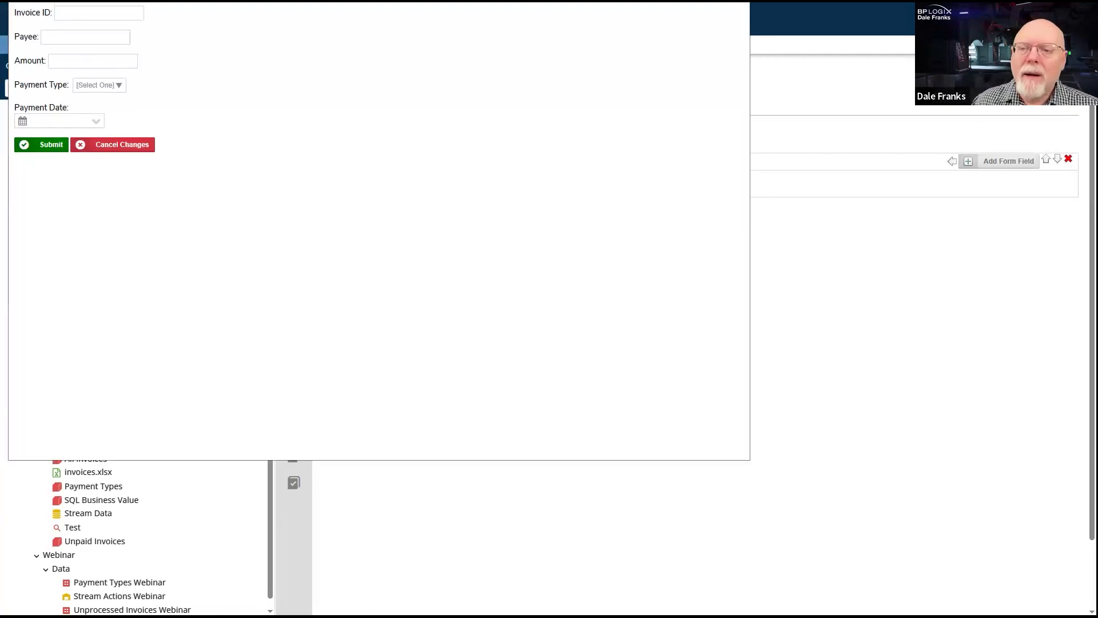
pyautogui.moveTo(161, 1); pyautogui.dragTo(305, 58)
pyautogui.click(247, 116)
pyautogui.click(244, 189)
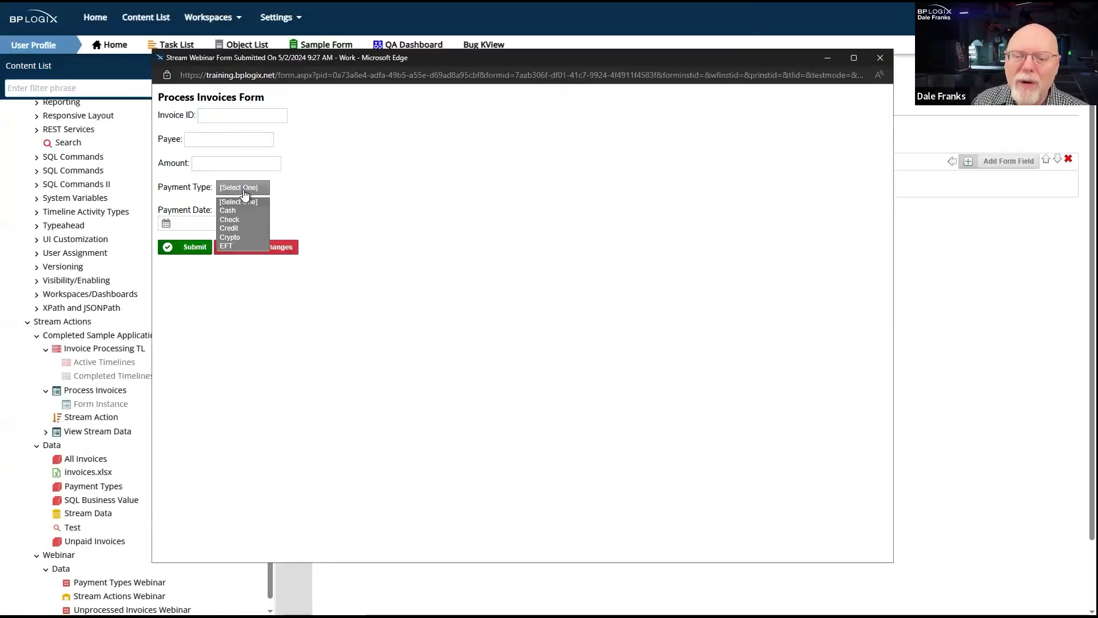
pyautogui.click(255, 248)
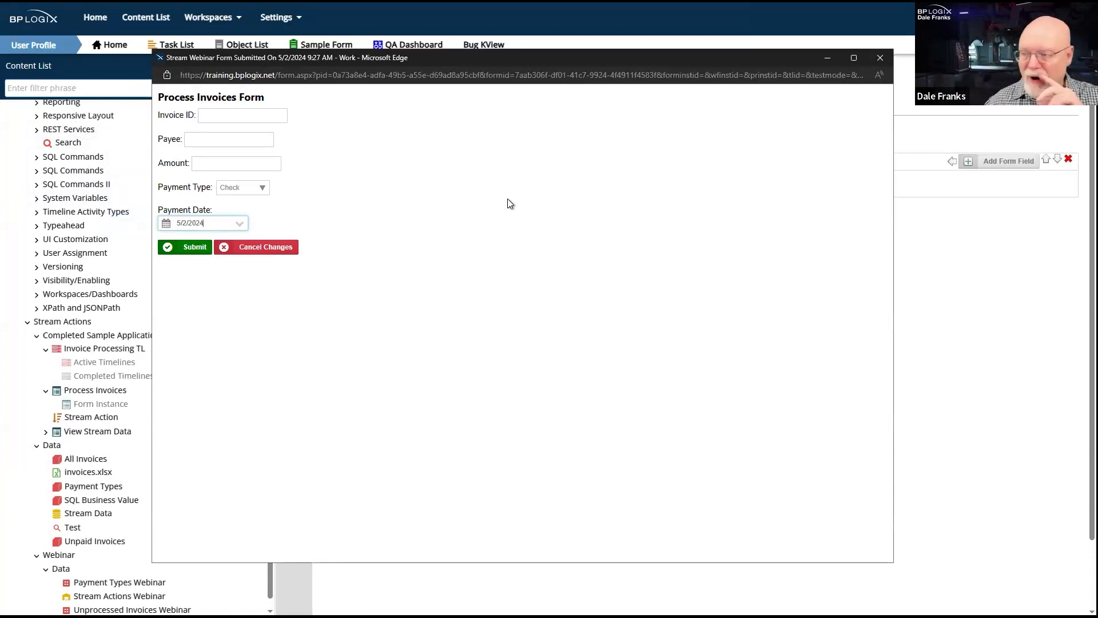
pyautogui.click(880, 58)
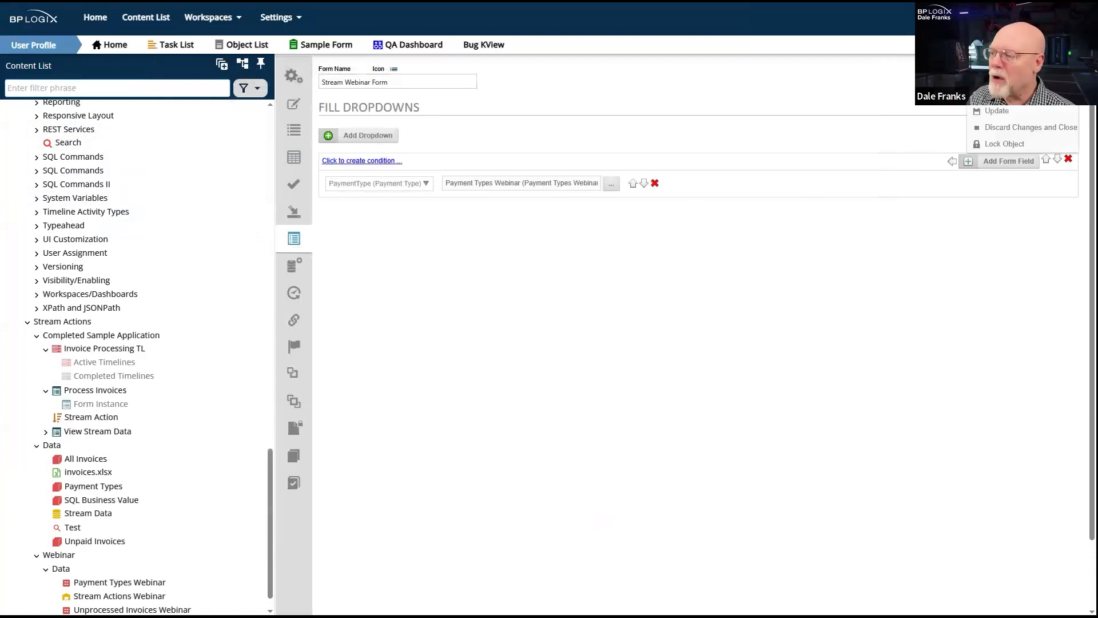
pyautogui.click(1052, 83)
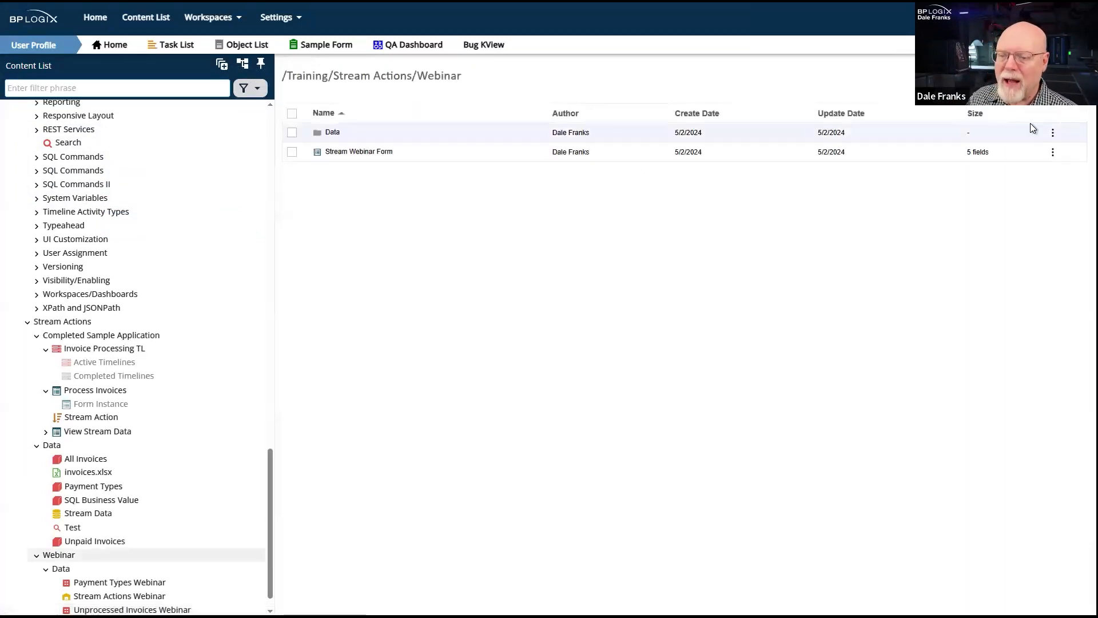
# - Create a Process Timeline named Unprocessed Invoices TL in the Webinar folder
pyautogui.click(1051, 86)
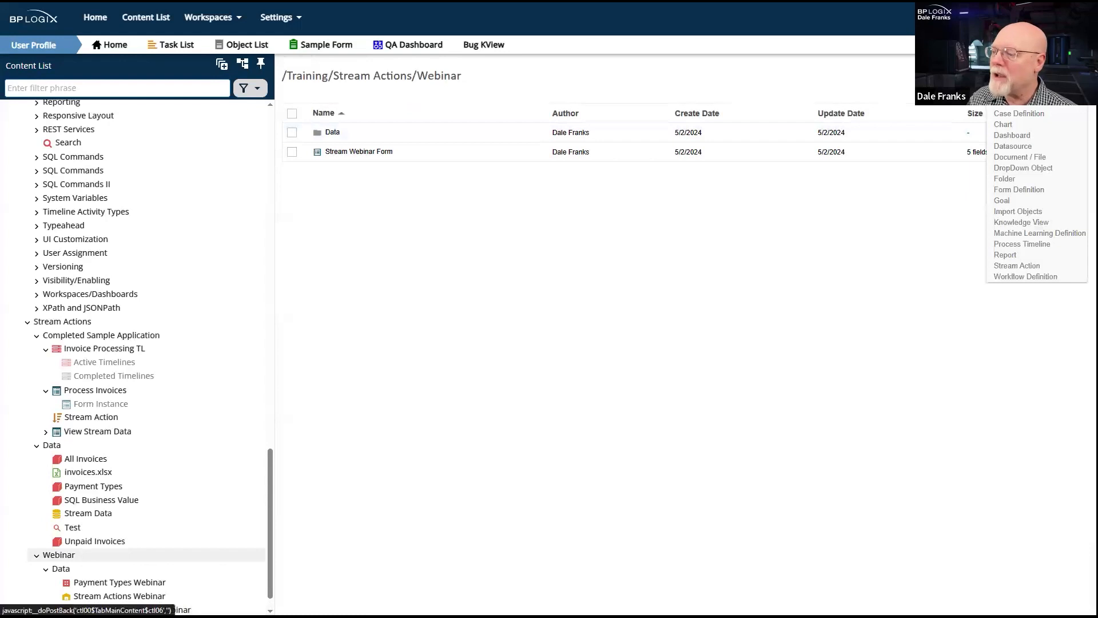
pyautogui.click(1042, 245)
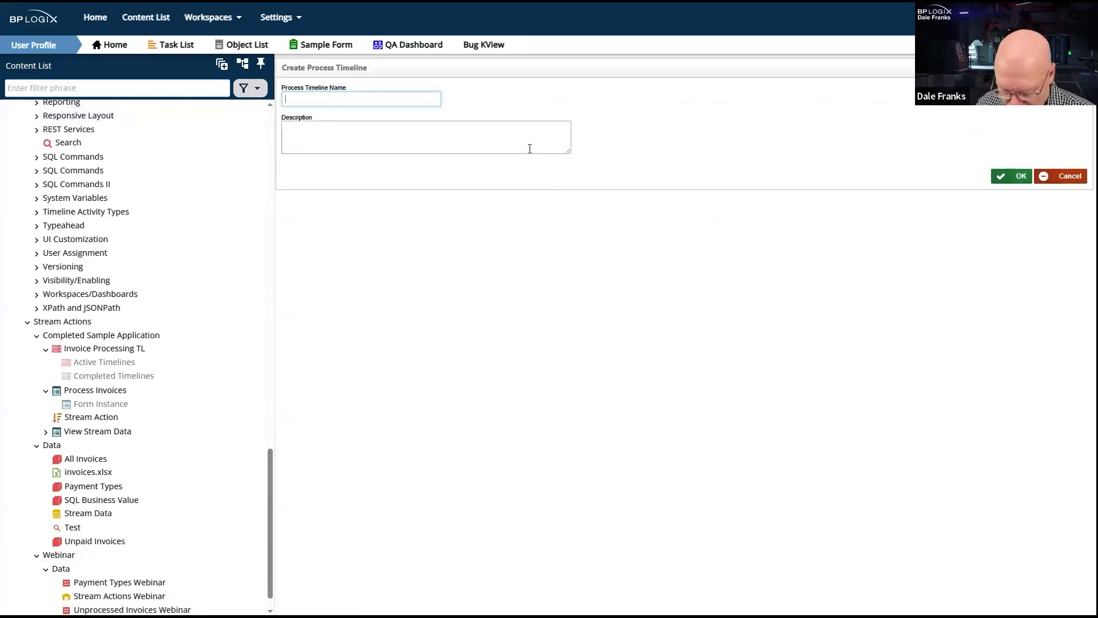
pyautogui.write('UNproc')
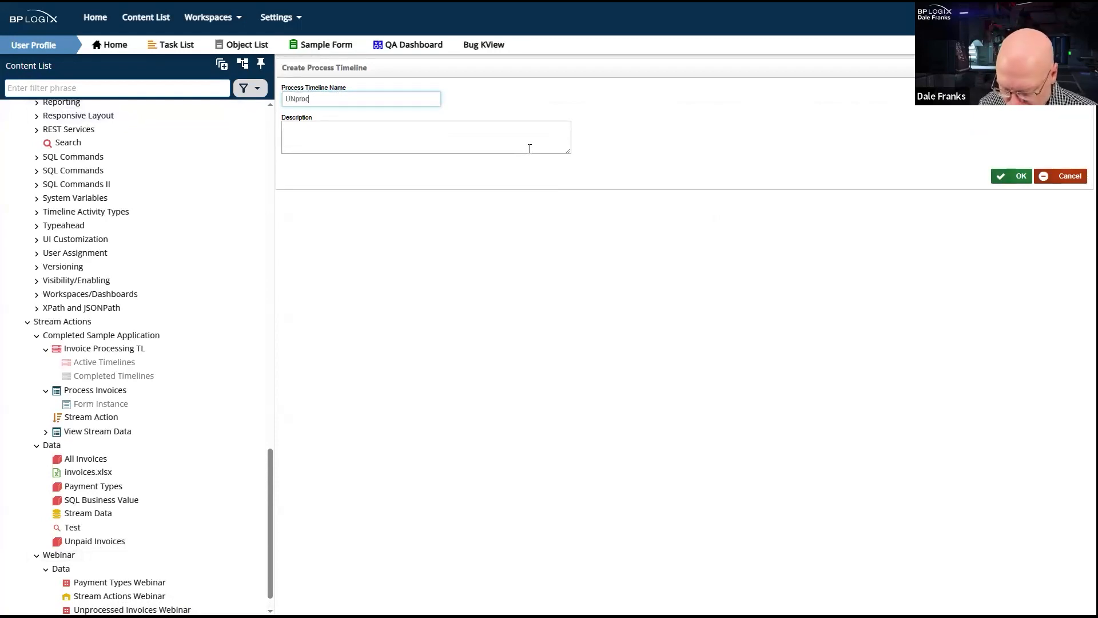
pyautogui.write('essed Invoices TL')
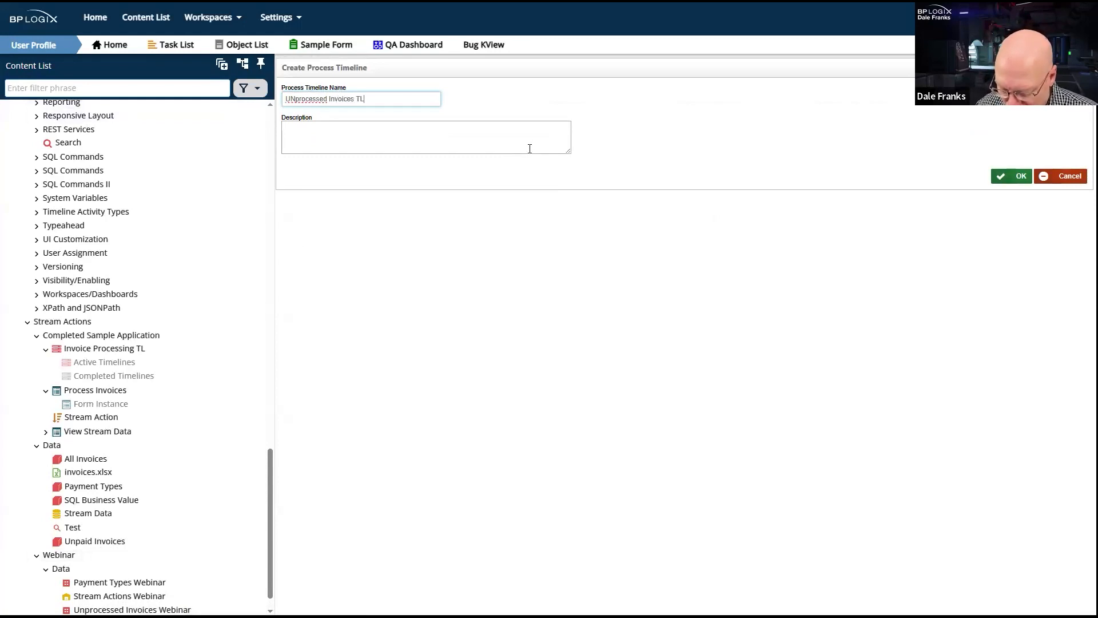
pyautogui.rightClick(295, 98)
pyautogui.click(375, 108)
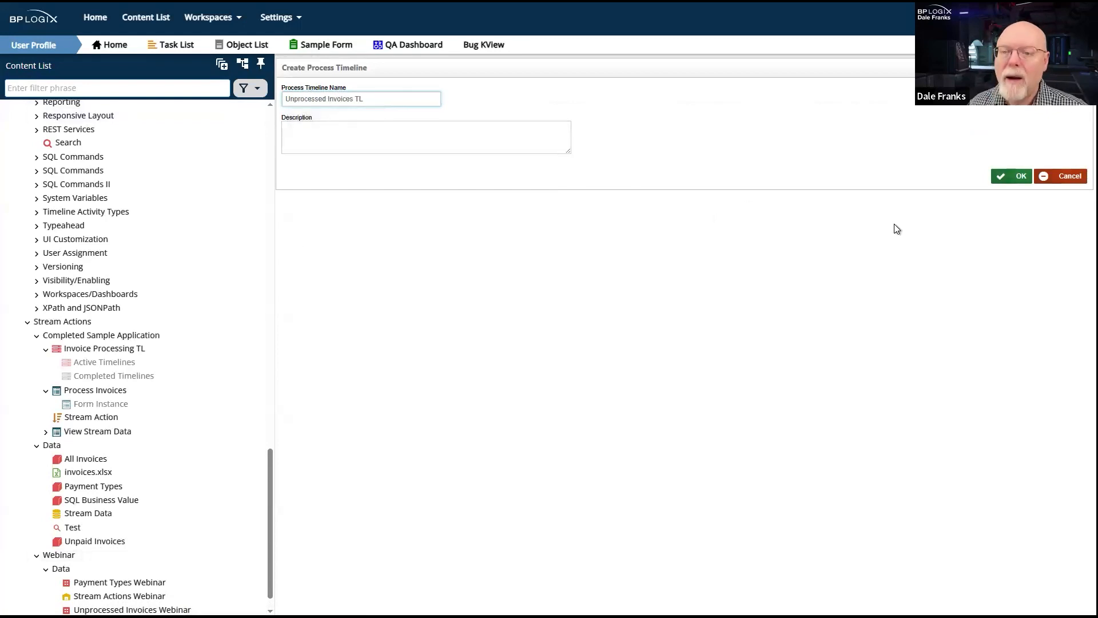
pyautogui.click(1015, 176)
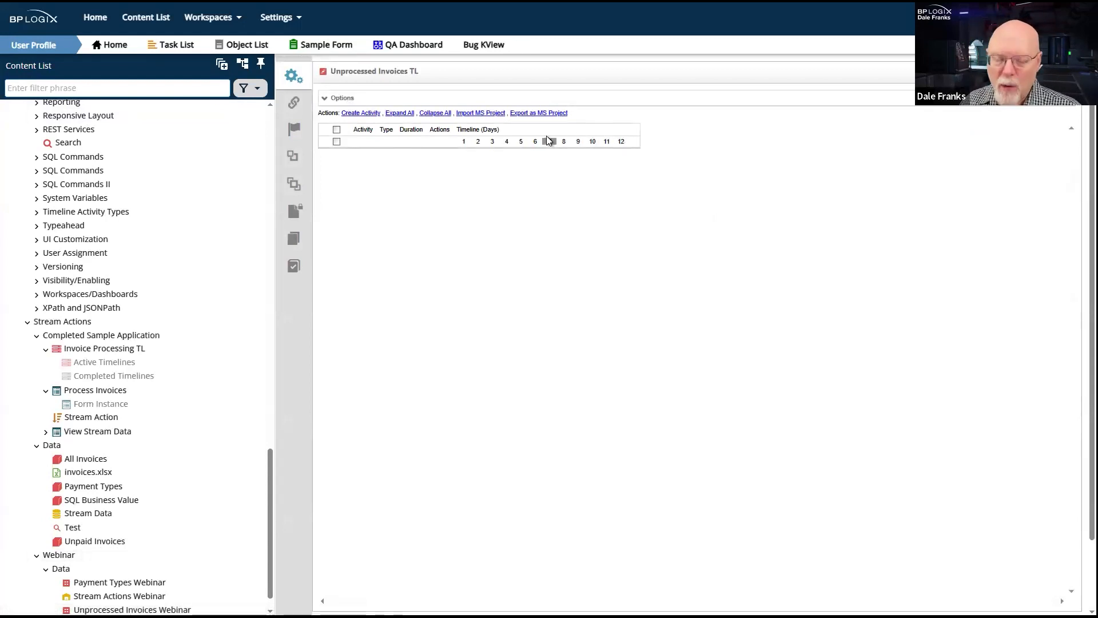
# - Assign Stream Webinar Form as the timeline's form in its options and save the timeline
pyautogui.click(341, 99)
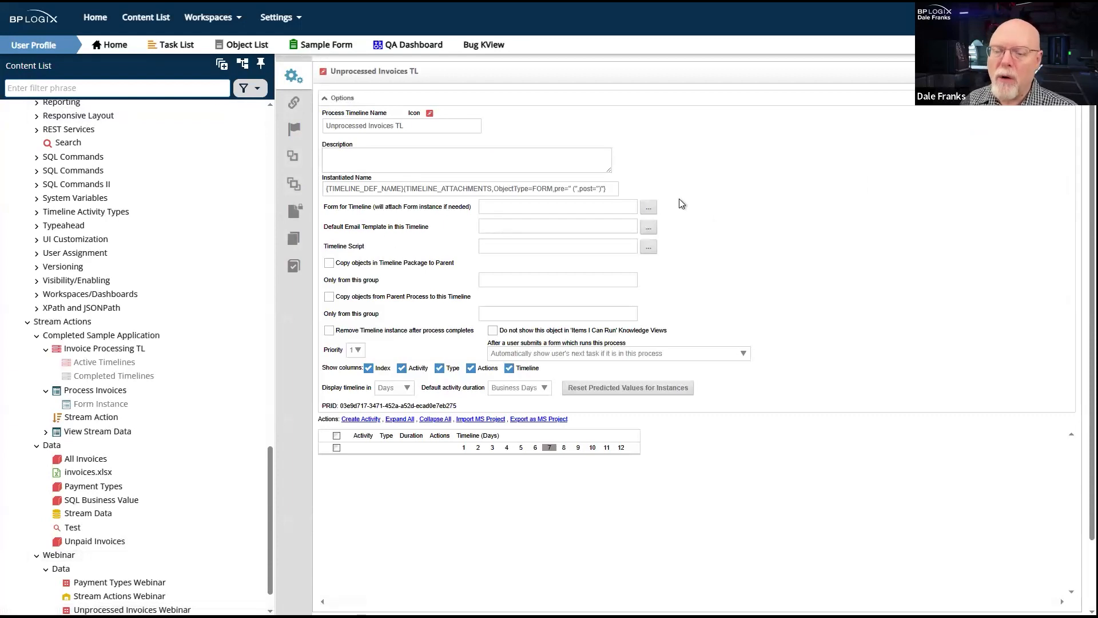
pyautogui.click(648, 207)
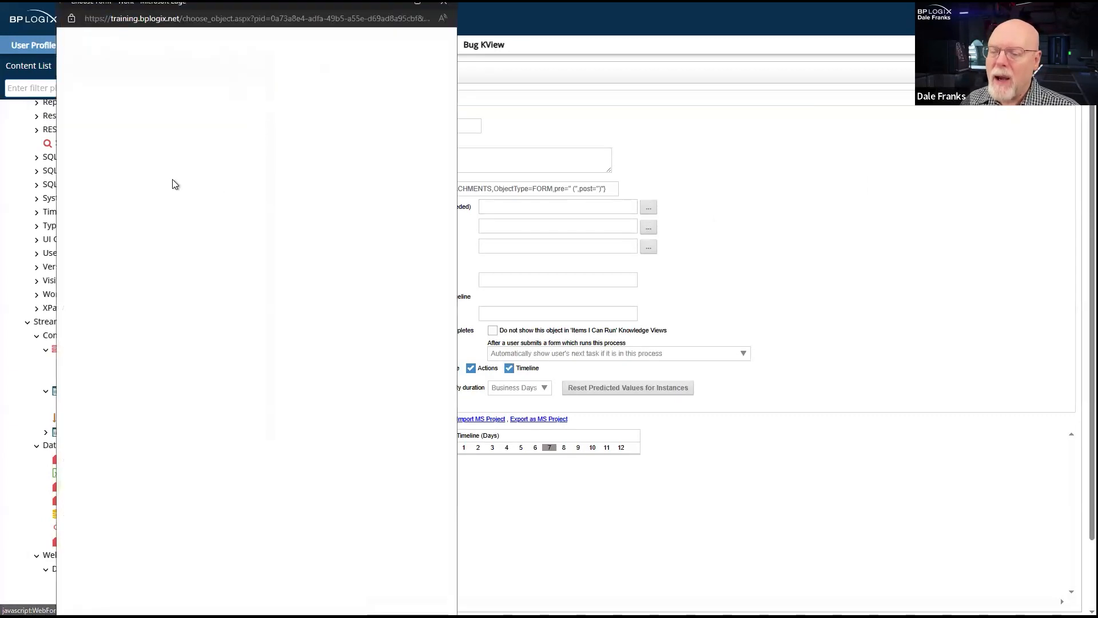
pyautogui.click(139, 561)
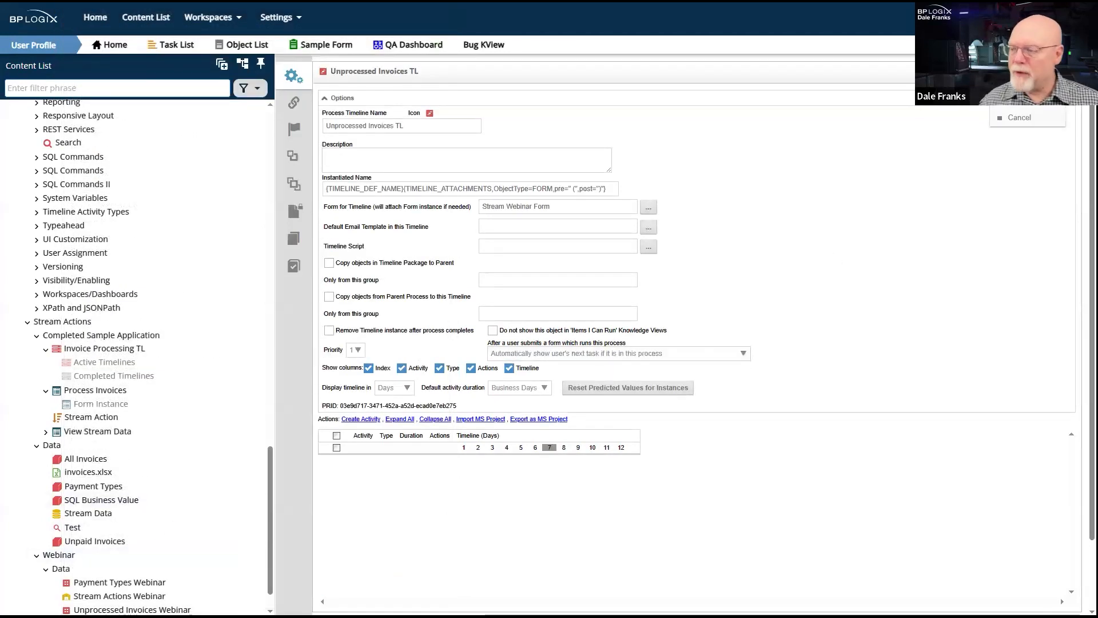
pyautogui.click(1021, 100)
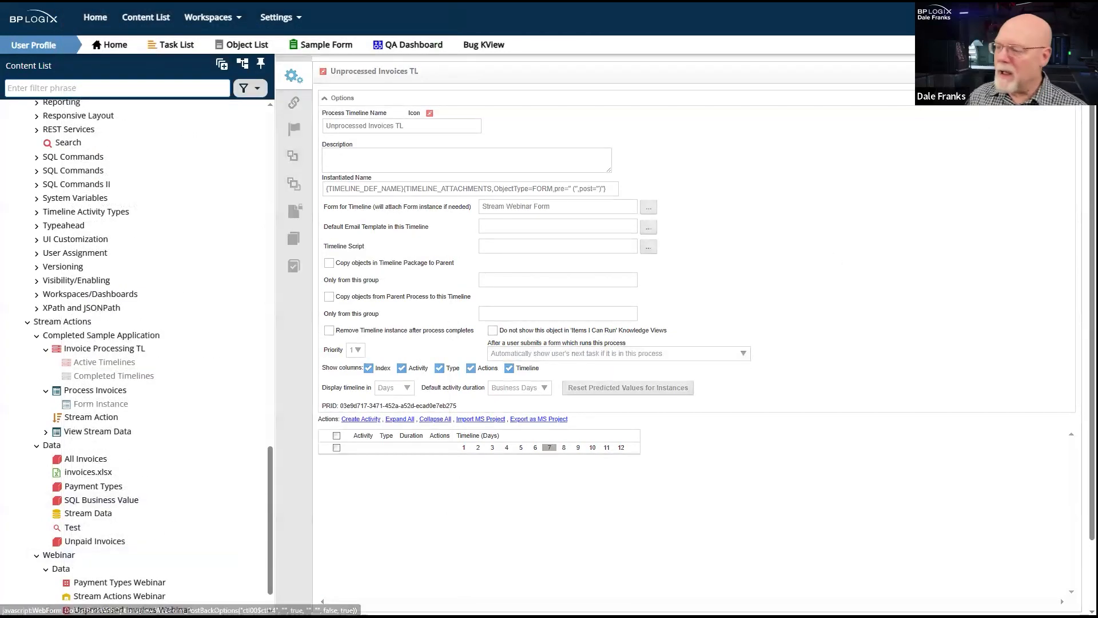
pyautogui.click(1022, 82)
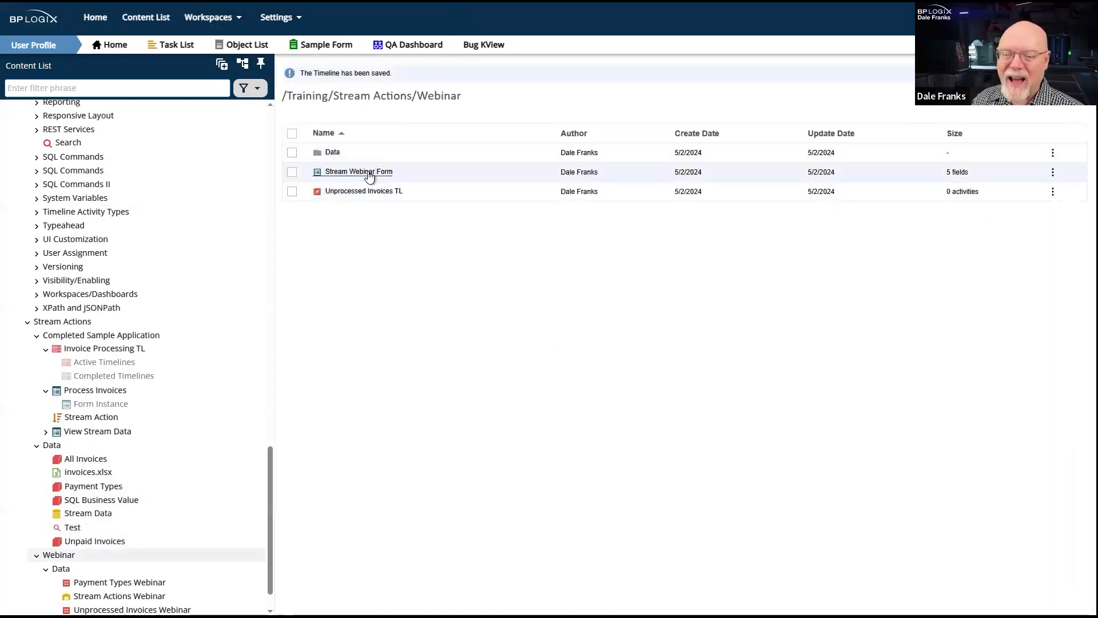
# - Set Stream Webinar Form to automatically start Unprocessed Invoices TL after the form is submitted
pyautogui.click(368, 172)
pyautogui.click(290, 80)
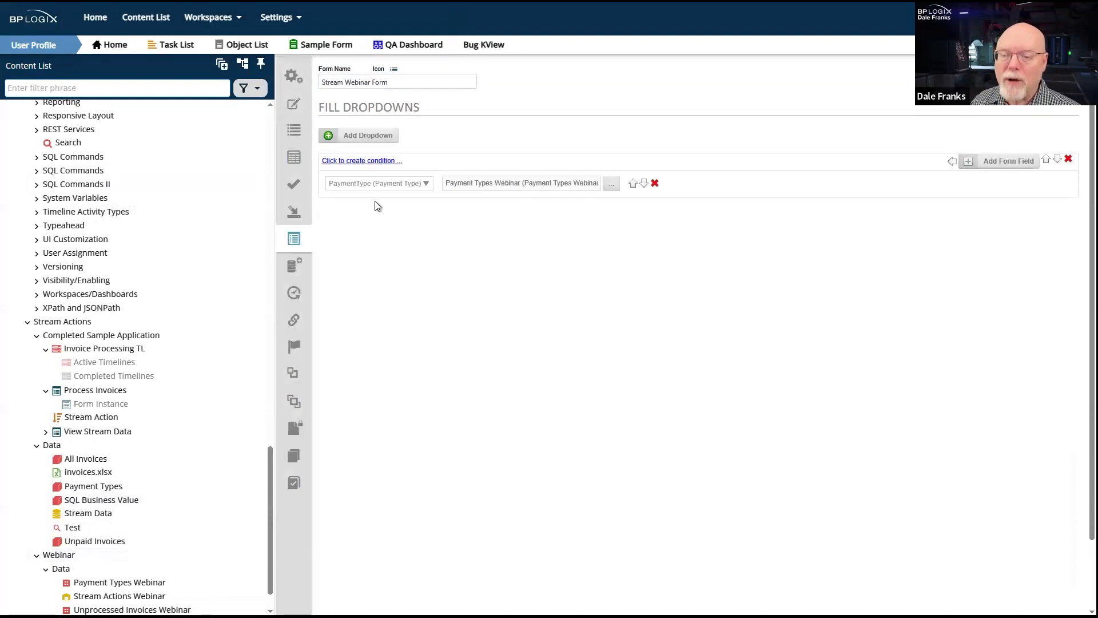
pyautogui.click(291, 76)
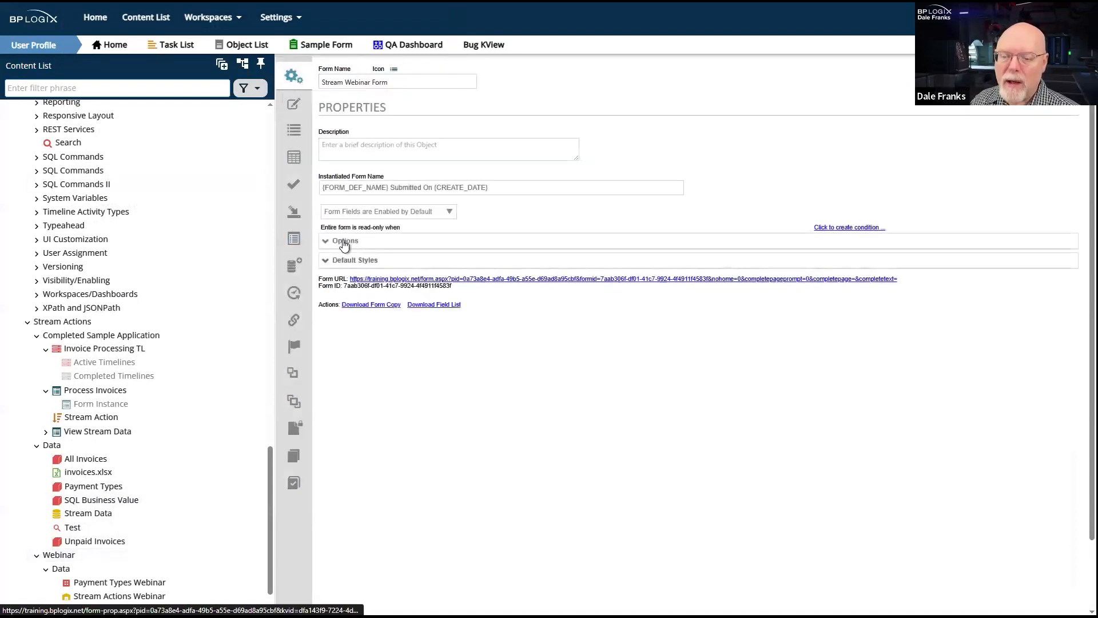
pyautogui.click(344, 242)
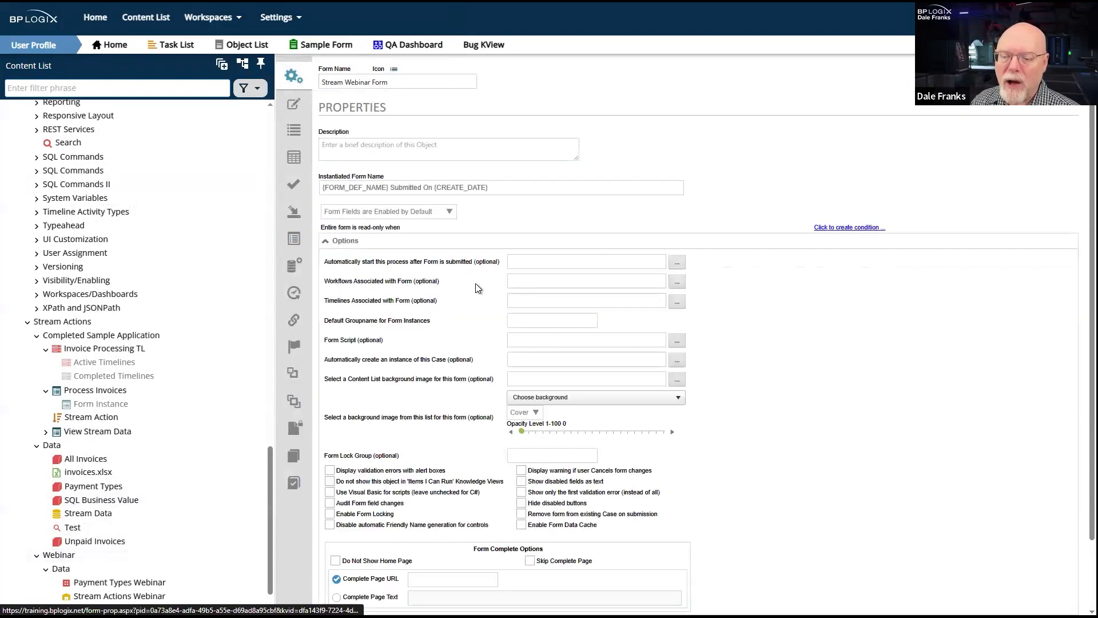
pyautogui.click(675, 267)
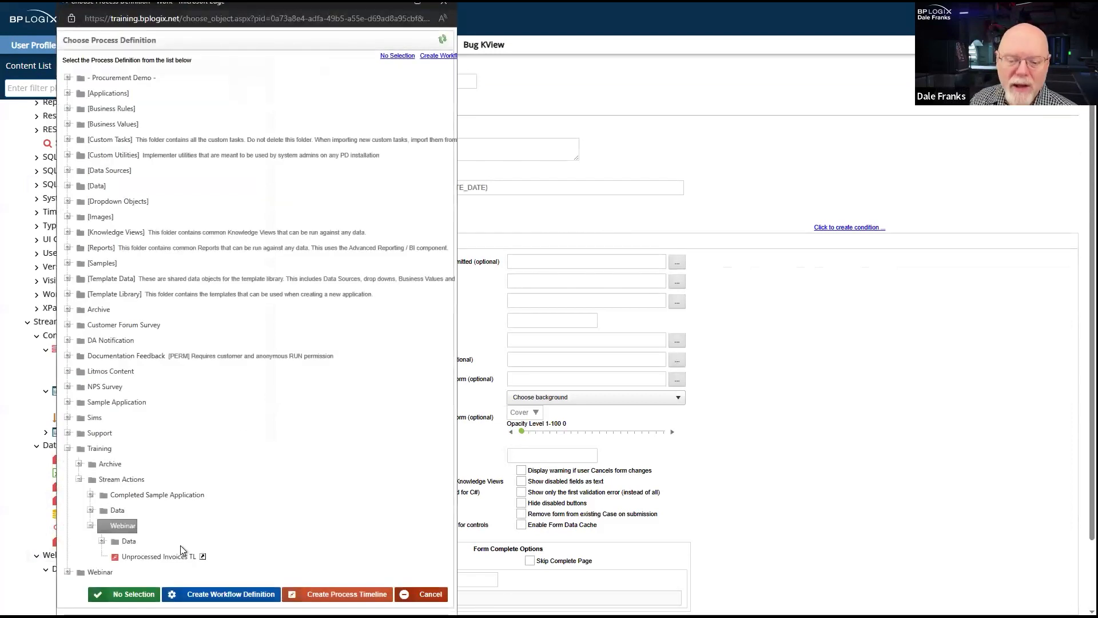
pyautogui.click(176, 557)
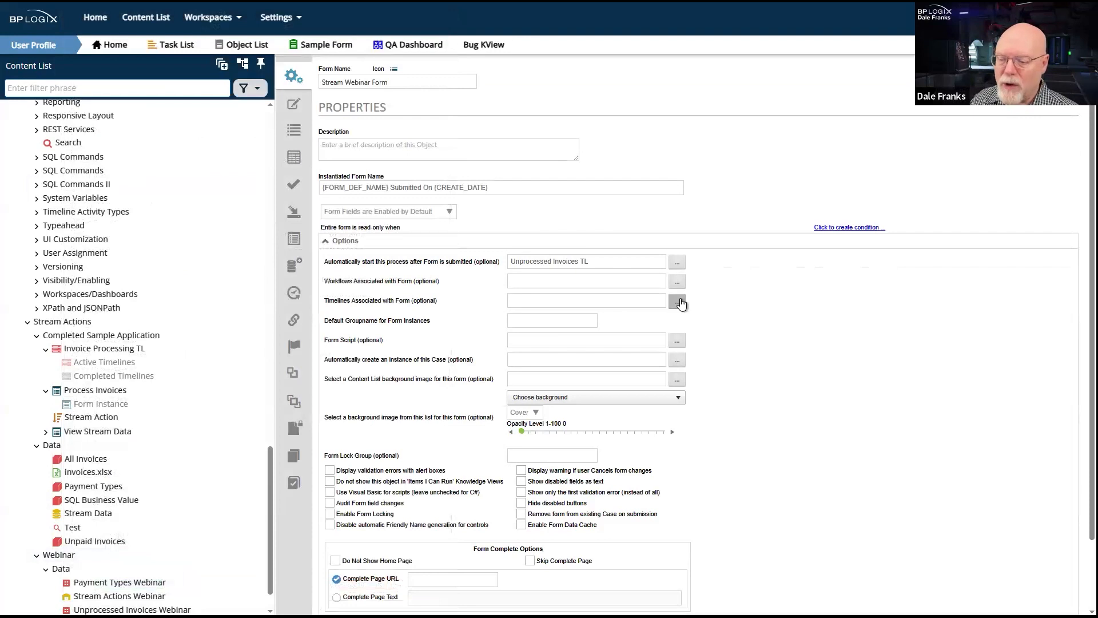
# - Associate the Unprocessed Invoices TL timeline with the form, and save and close the form definition
pyautogui.click(676, 303)
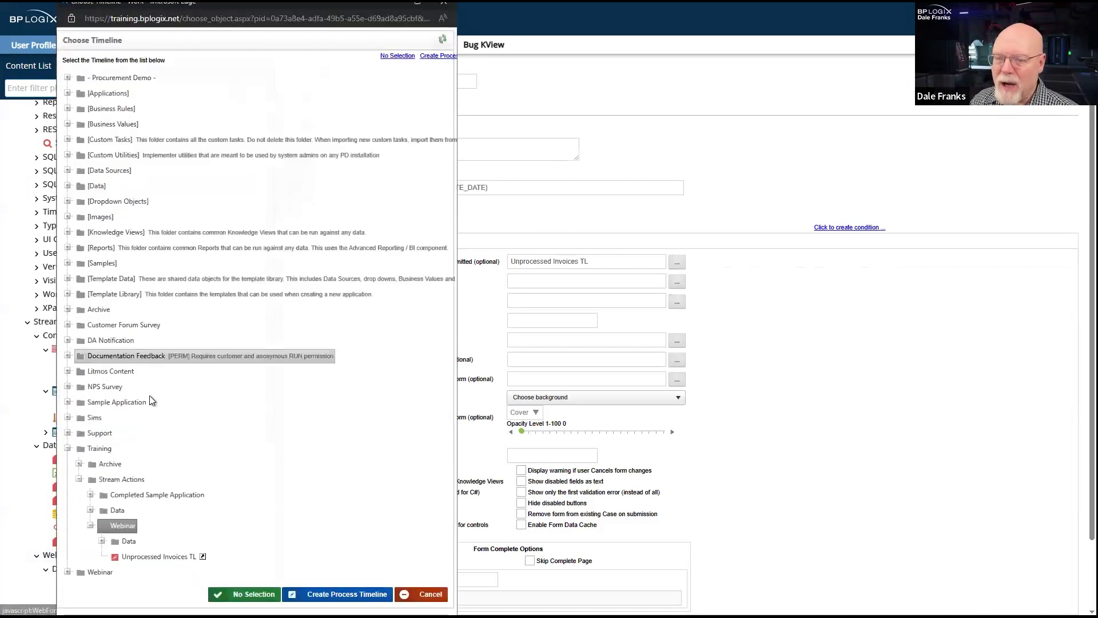
pyautogui.click(140, 561)
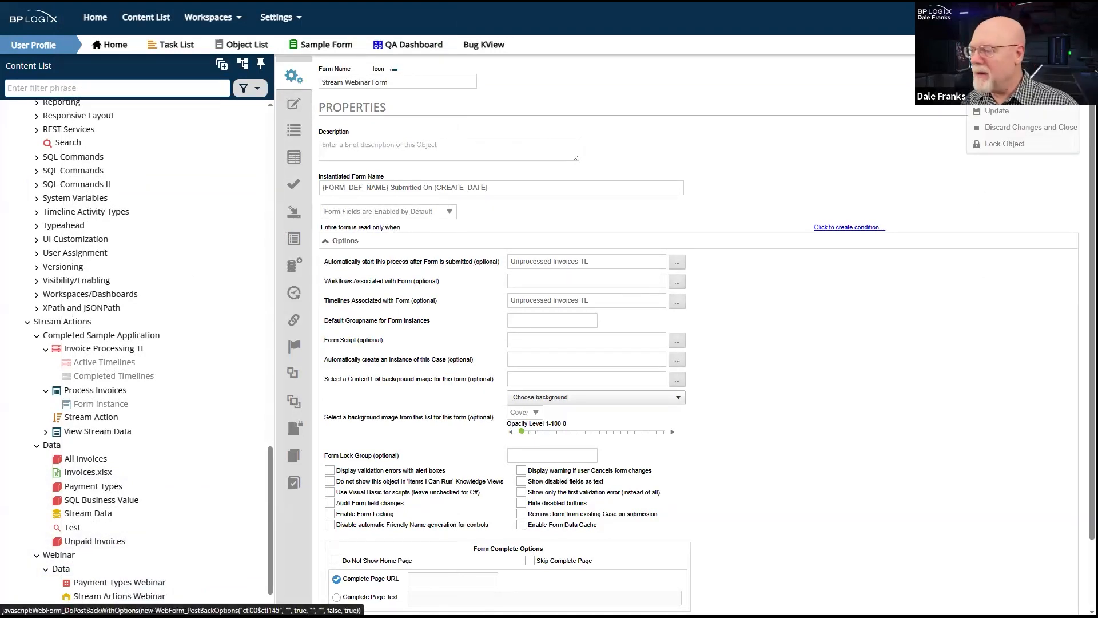
pyautogui.click(997, 94)
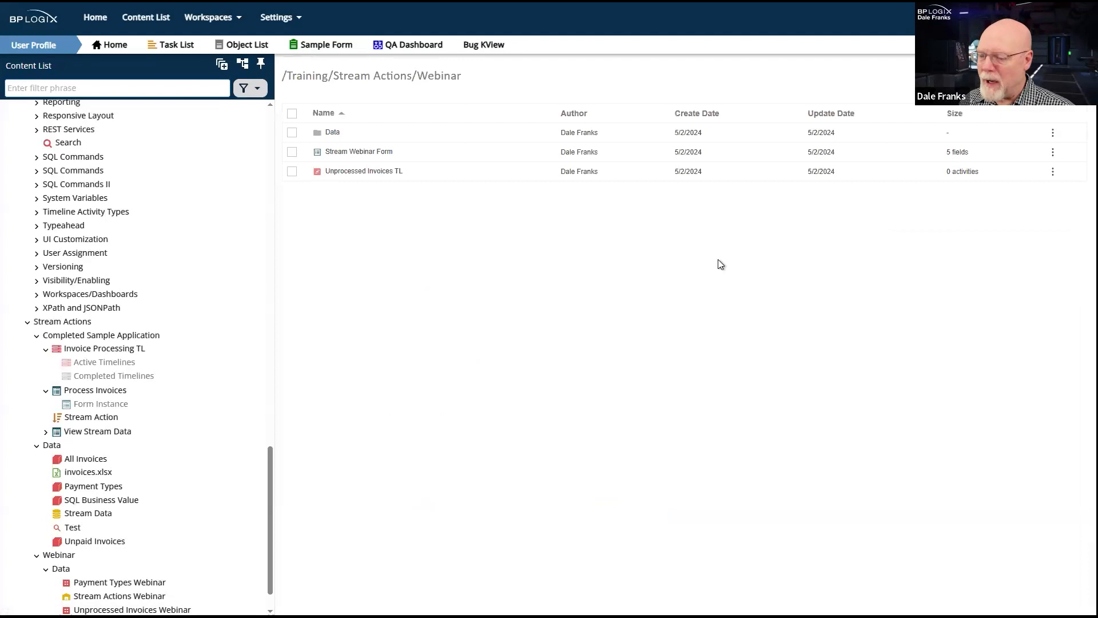
# - Add one activity to the Unprocessed Invoices TL timeline, and save and close it
pyautogui.click(367, 174)
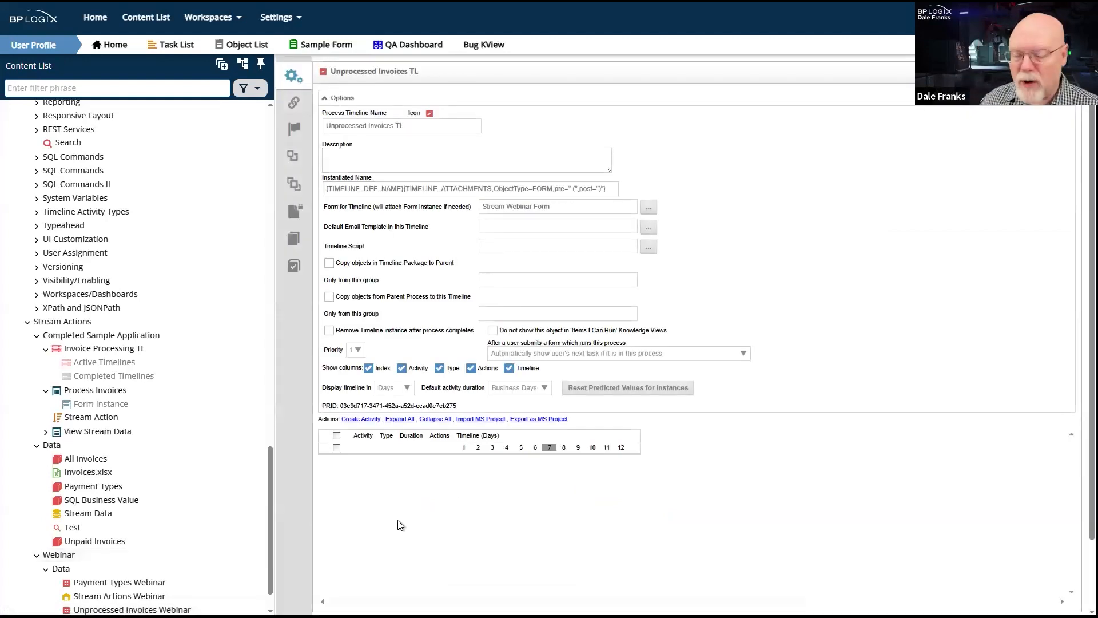
pyautogui.click(341, 99)
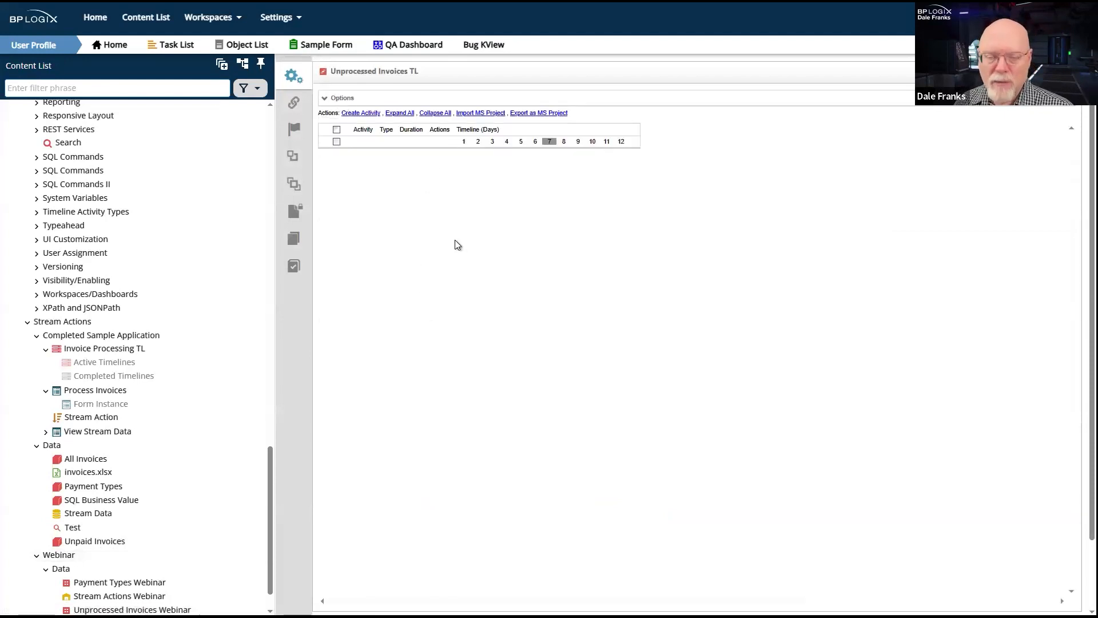
pyautogui.click(356, 115)
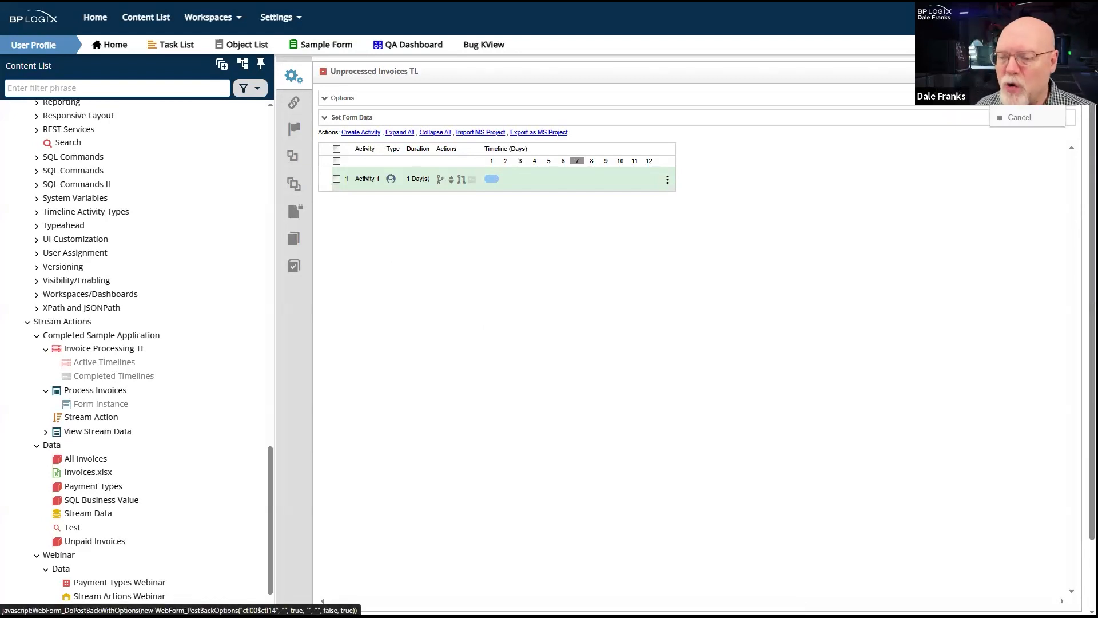
pyautogui.click(1020, 98)
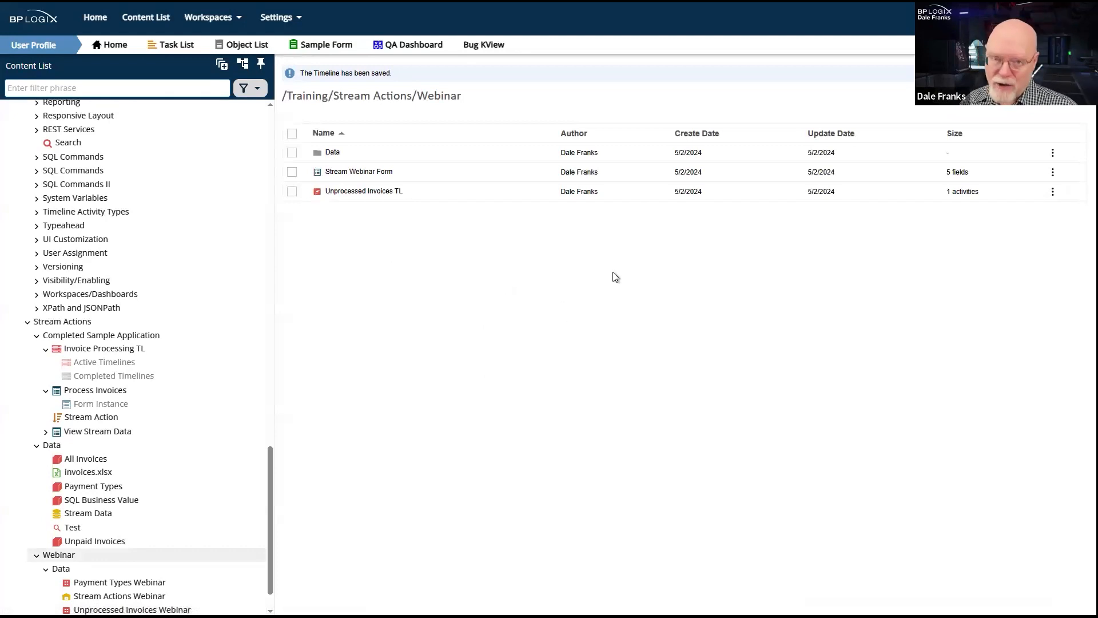
# - Start creating a Stream Action definition in the Webinar folder, ready for its name
pyautogui.click(1054, 94)
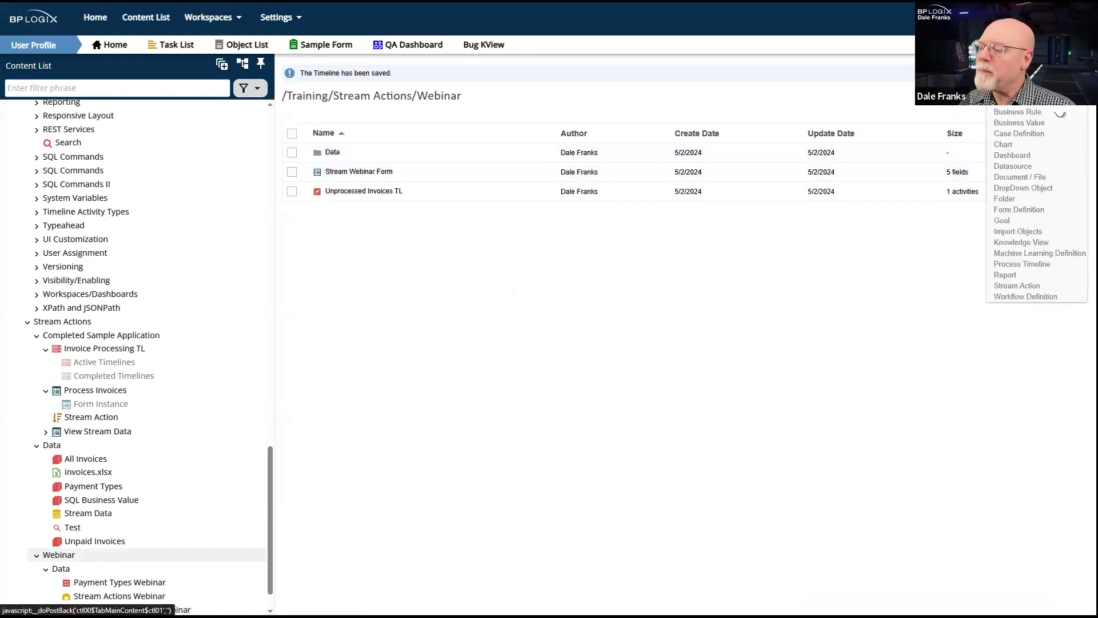
pyautogui.moveTo(1054, 96)
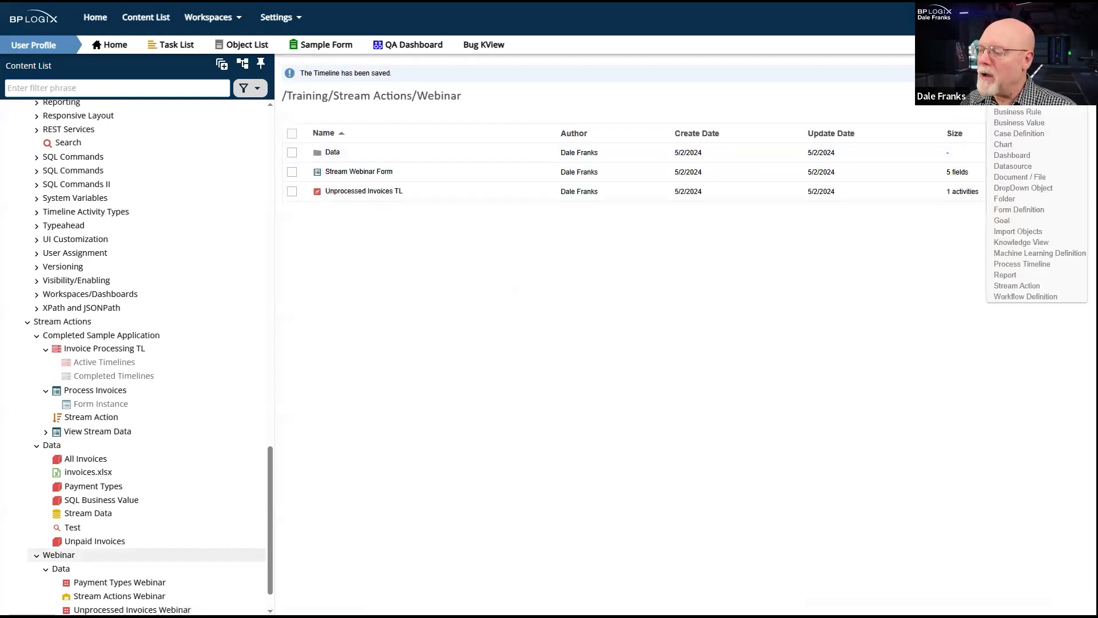
pyautogui.click(1023, 284)
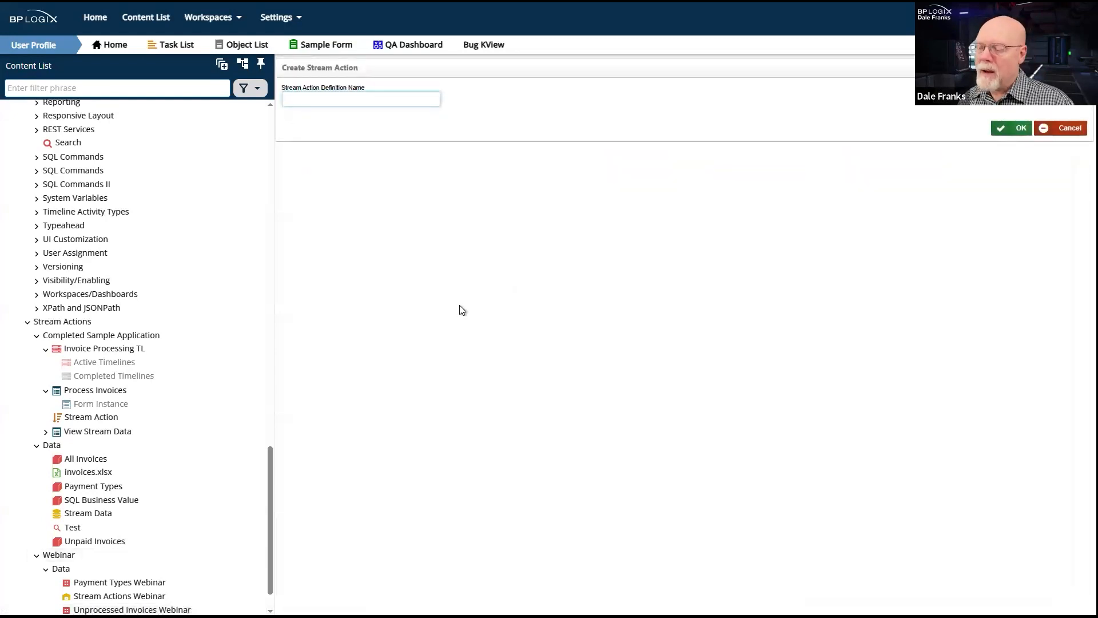
pyautogui.click(382, 99)
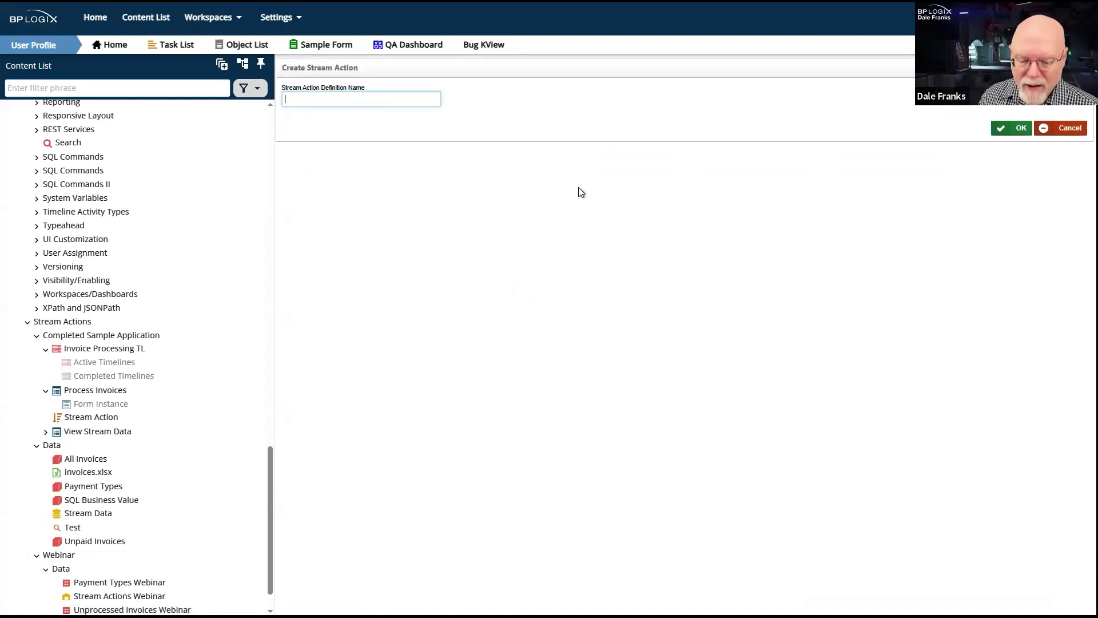
pyautogui.write('U')
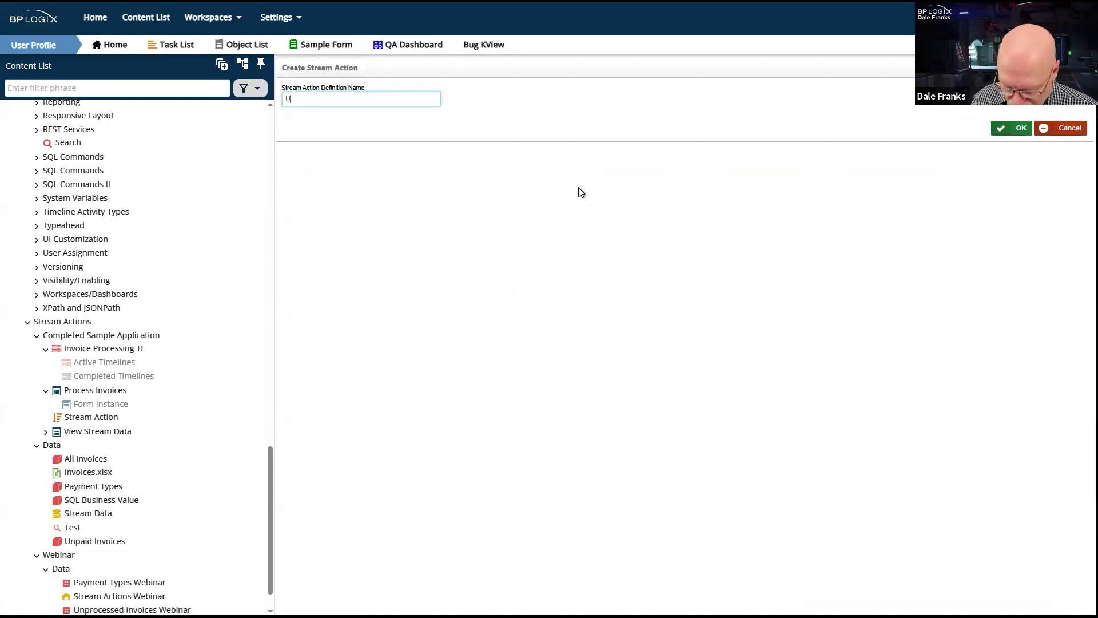
pyautogui.write('Nprocesse')
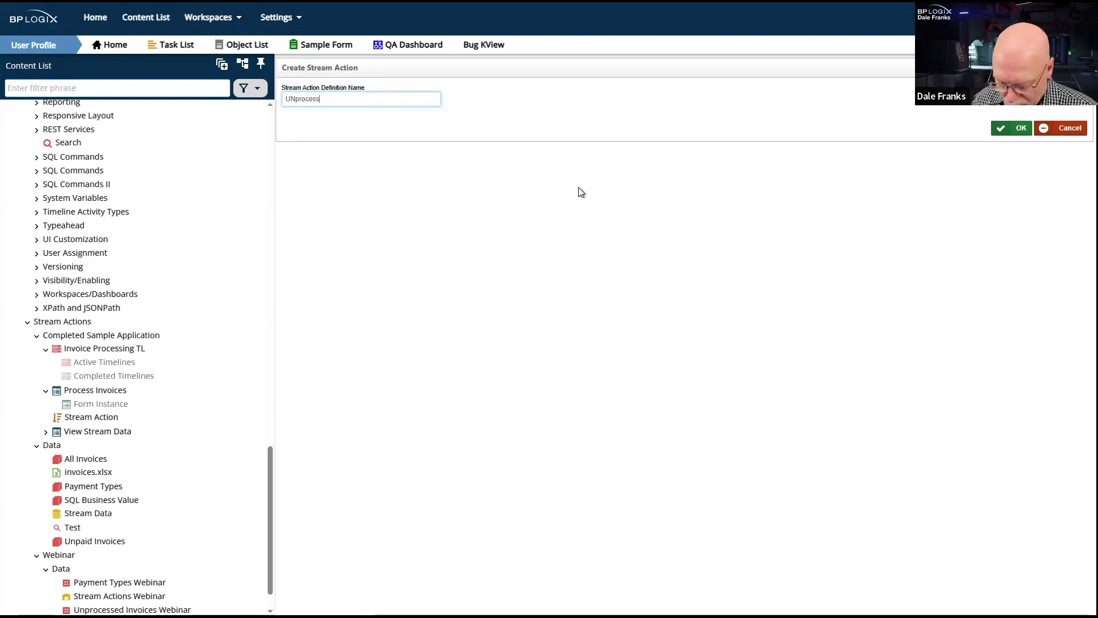
pyautogui.press('BackSpace')
pyautogui.press('BackSpace')
pyautogui.press('BackSpace')
pyautogui.press('BackSpace')
pyautogui.press('BackSpace')
pyautogui.press('BackSpace')
pyautogui.press('BackSpace')
pyautogui.press('BackSpace')
pyautogui.press('BackSpace')
pyautogui.press('BackSpace')
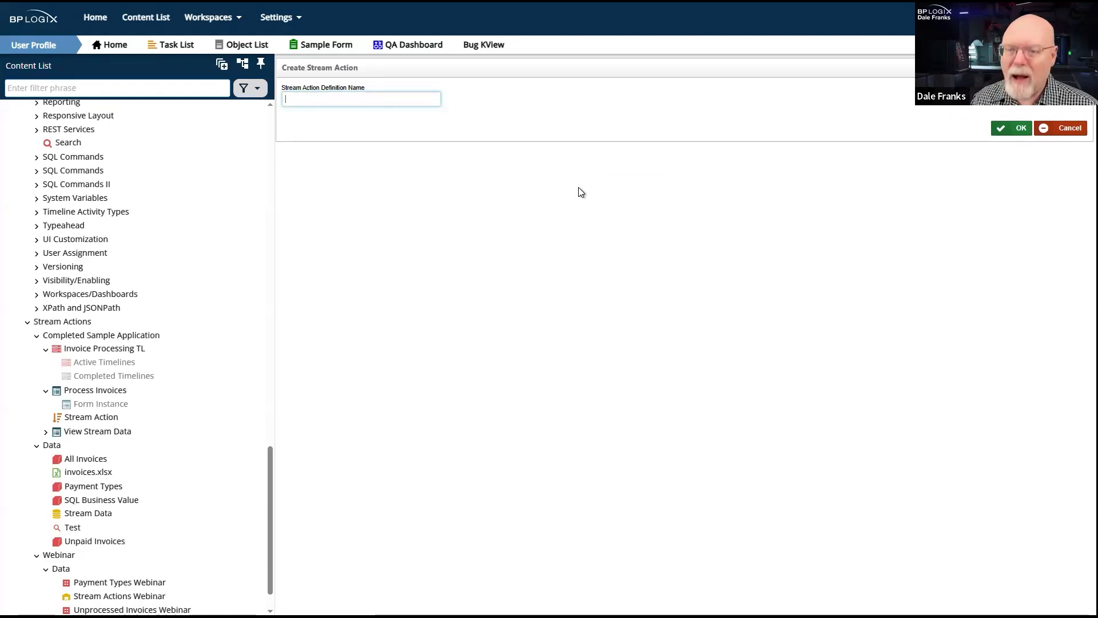
# - Name the new Stream Action definition Invoice Stream and create it
pyautogui.write('Invo')
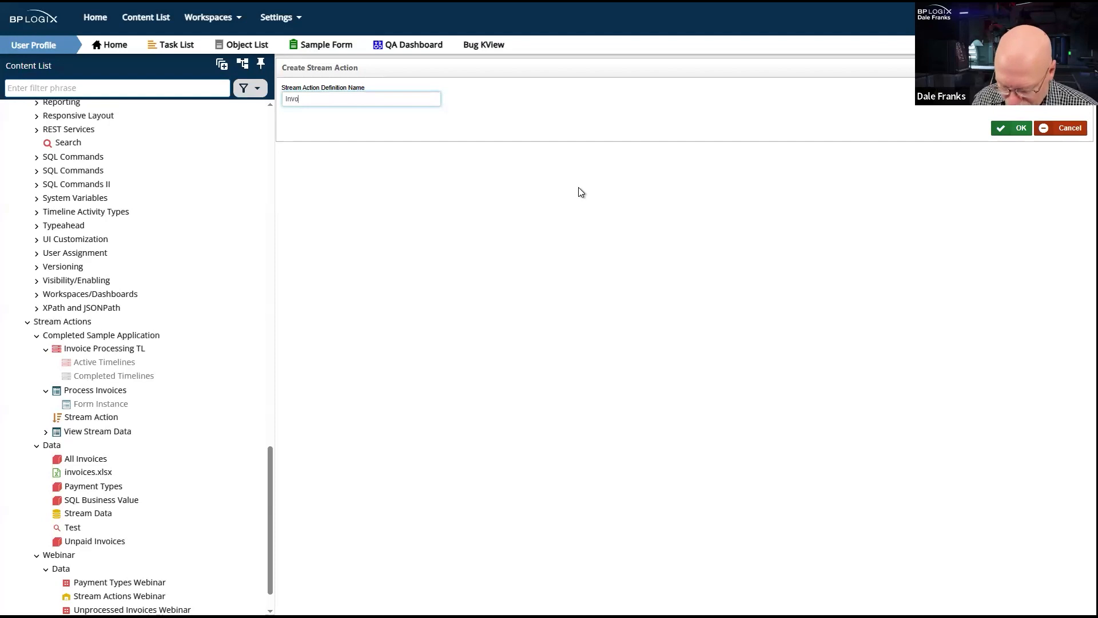
pyautogui.write('ice Stream')
pyautogui.click(1008, 129)
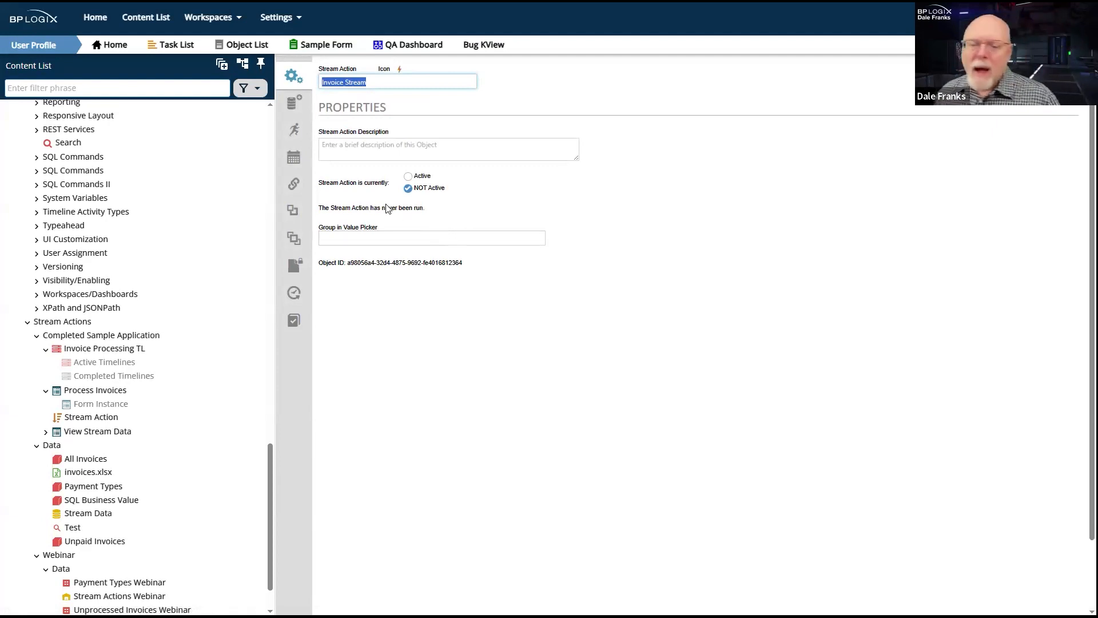
# - Set the Stream Action's current status to Active, and return it to NOT Active
pyautogui.moveTo(359, 183); pyautogui.dragTo(317, 184)
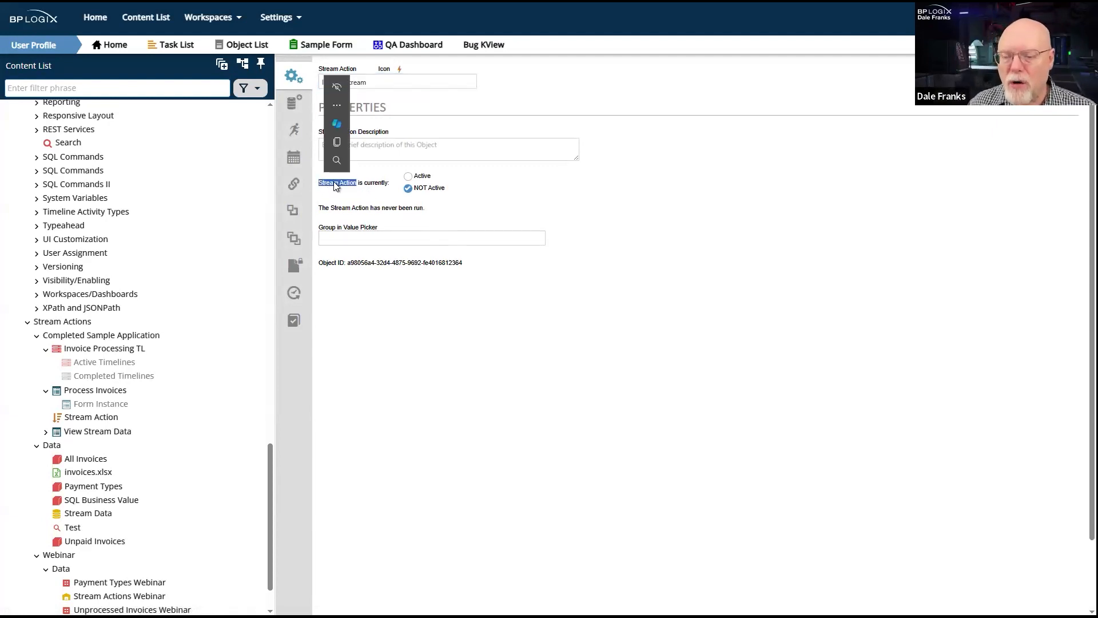
pyautogui.click(472, 192)
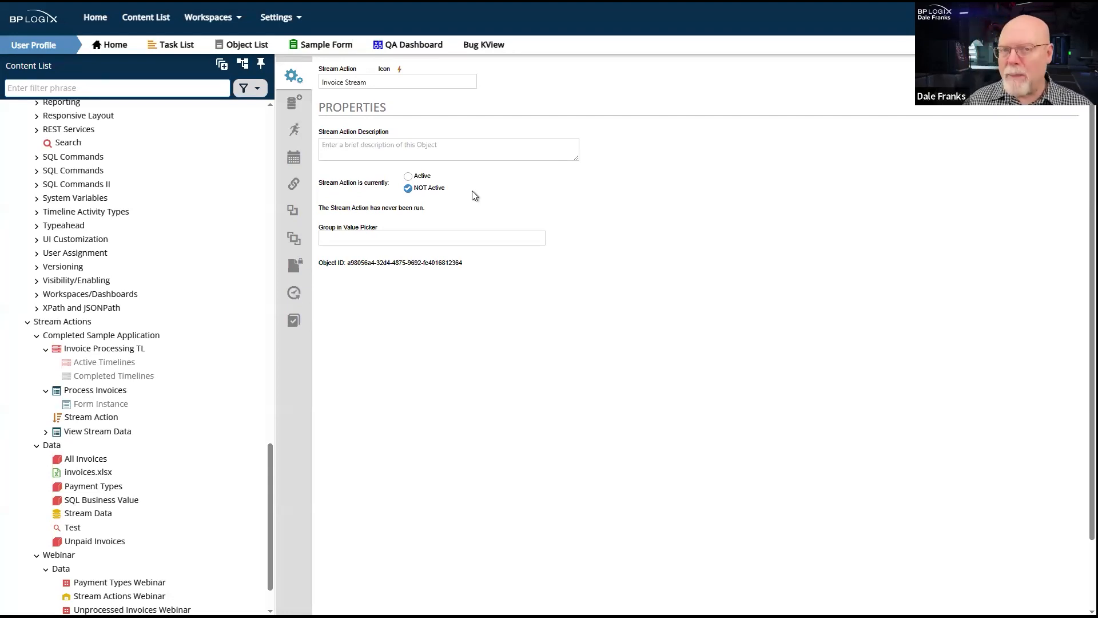
pyautogui.click(408, 176)
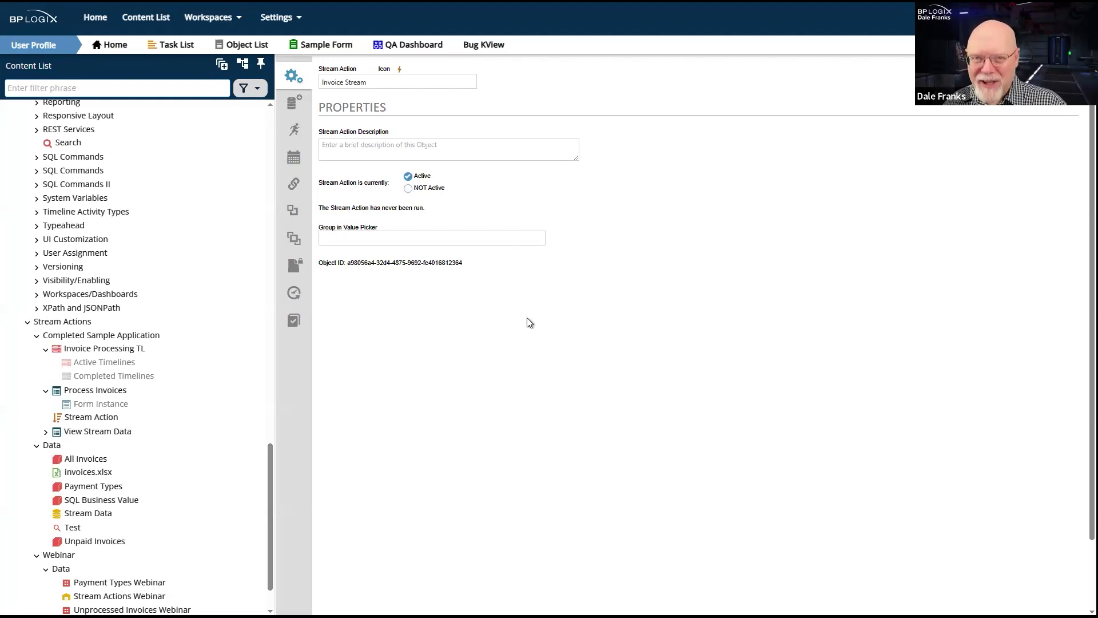
pyautogui.click(408, 189)
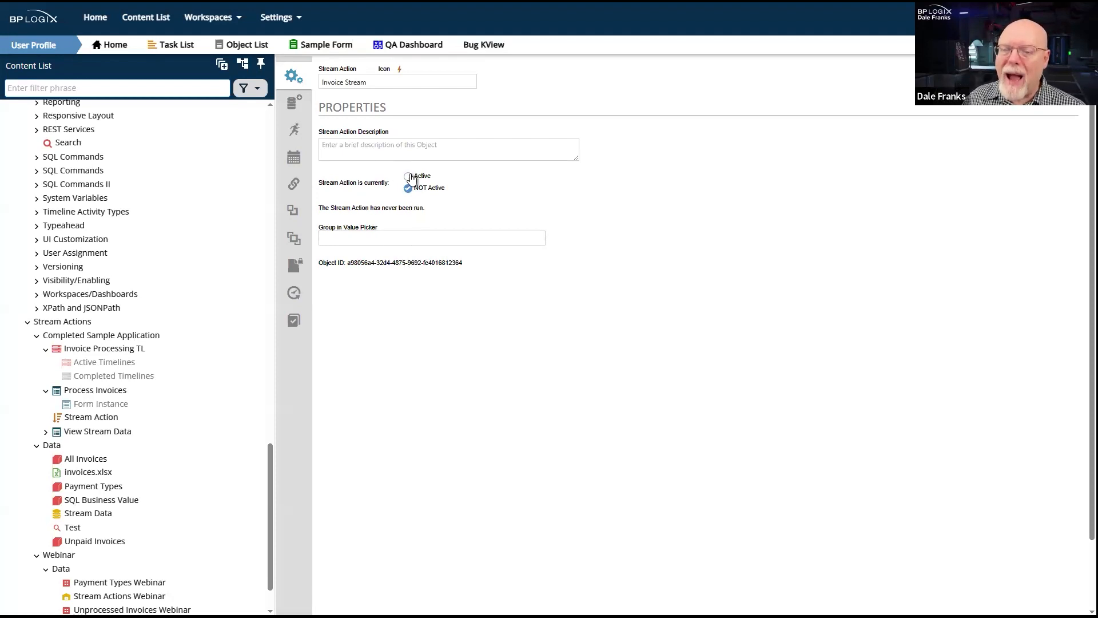
# - Set the Stream Action's Group in Value Picker to Stream24 and save the definition
pyautogui.click(425, 238)
pyautogui.write('InProcess')
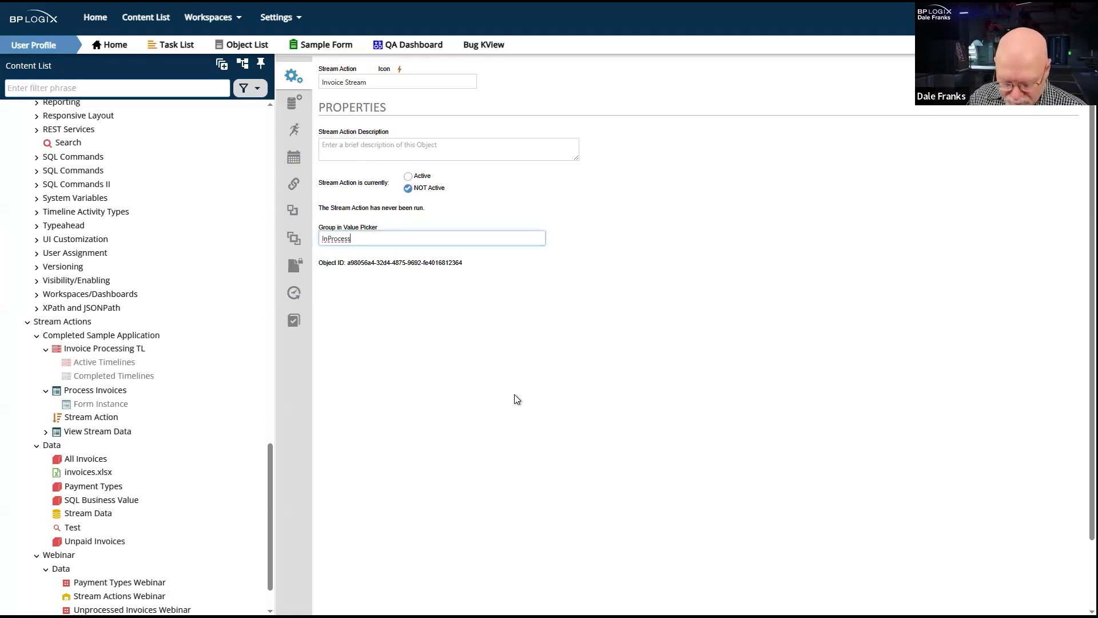
pyautogui.moveTo(381, 236); pyautogui.dragTo(246, 241)
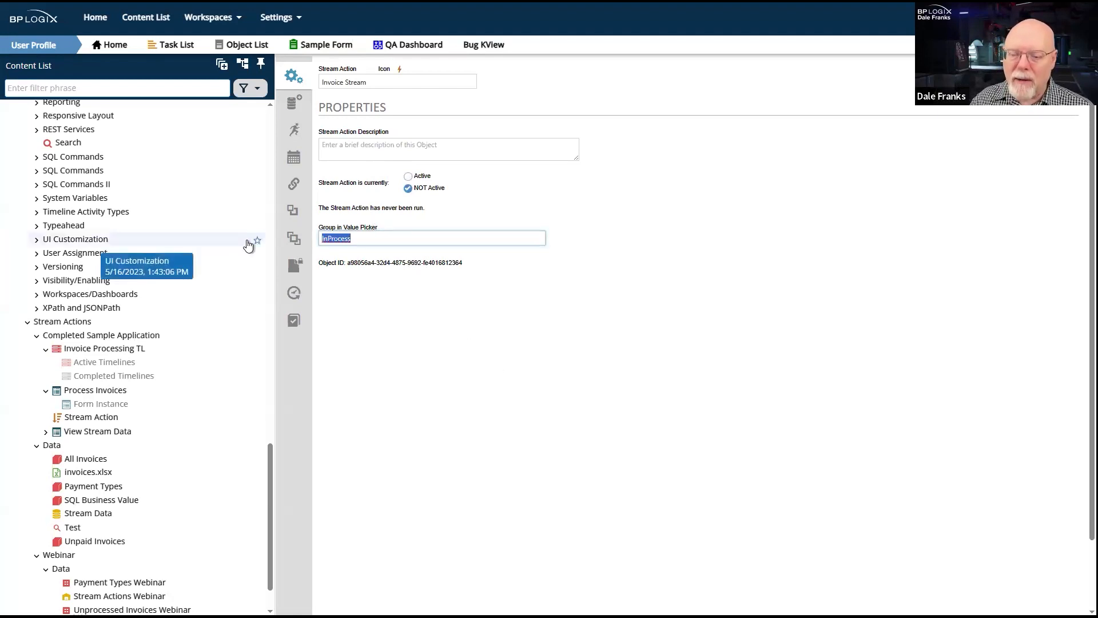
pyautogui.write('S')
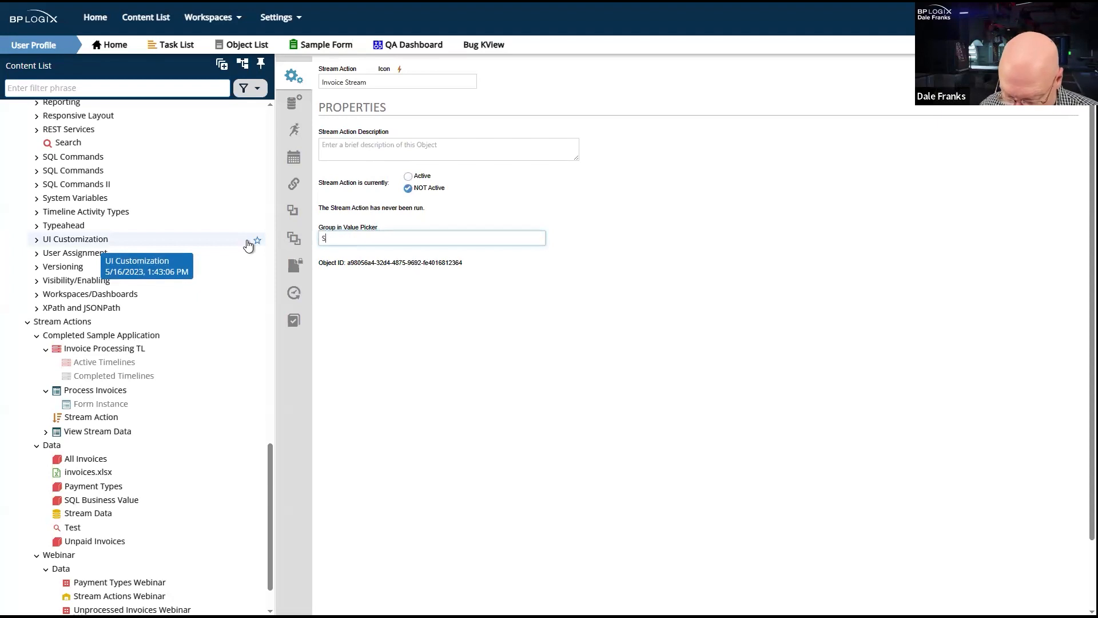
pyautogui.write('tream24')
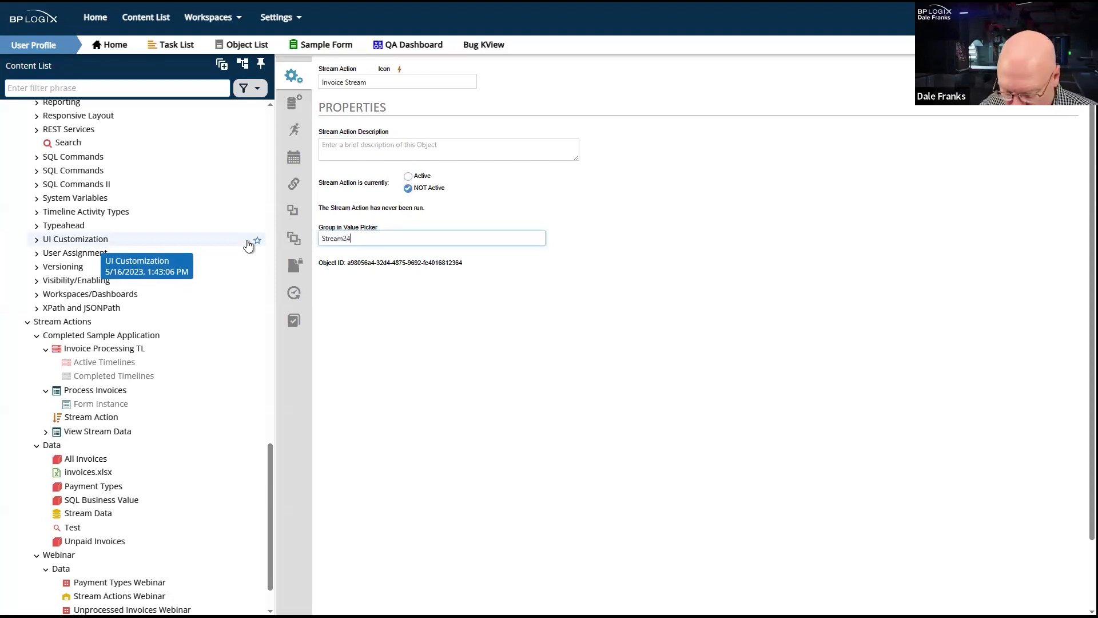
pyautogui.click(427, 280)
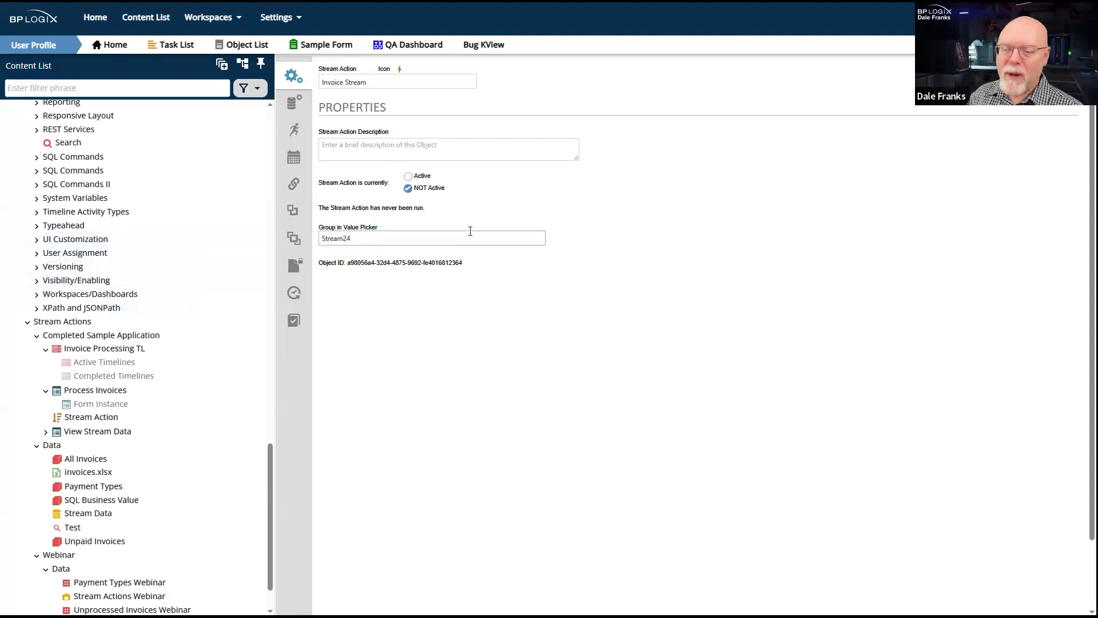
pyautogui.moveTo(1066, 70)
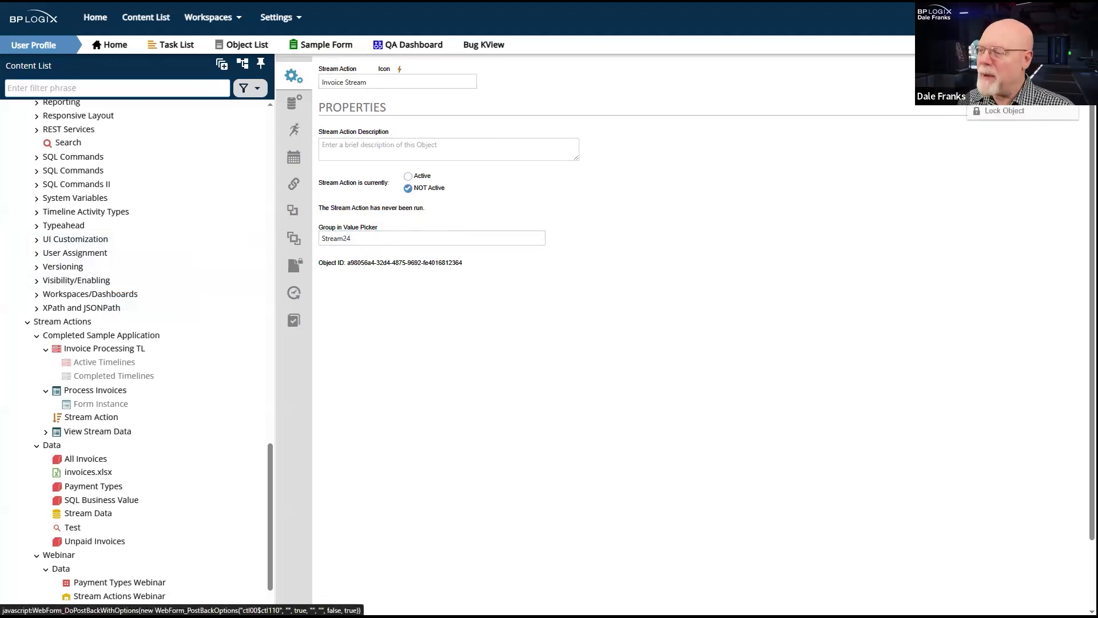
pyautogui.click(1024, 77)
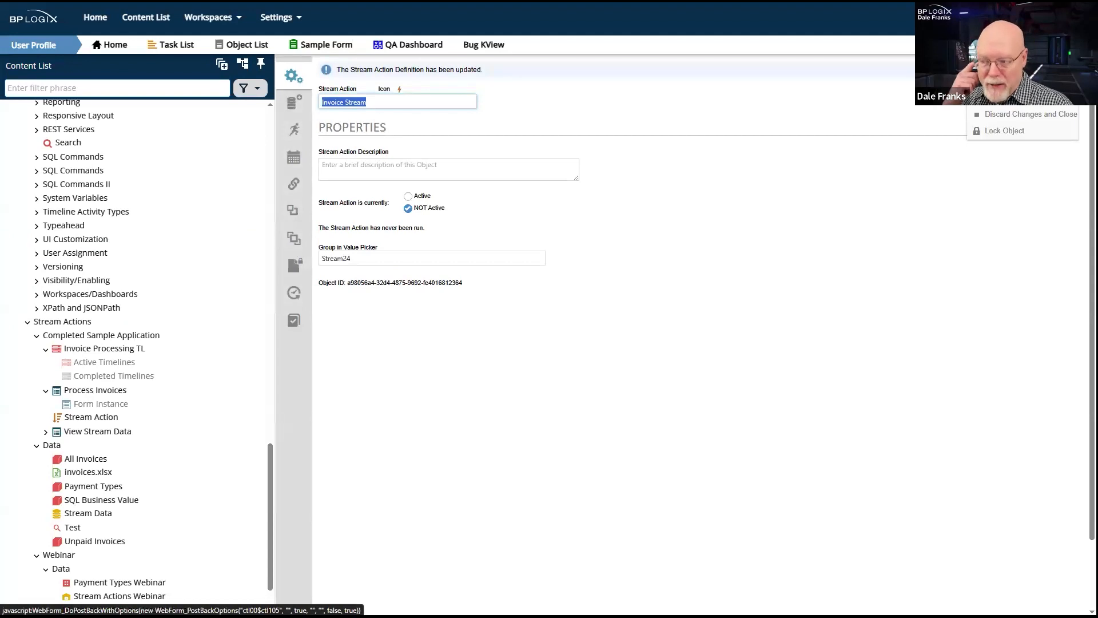
pyautogui.click(748, 258)
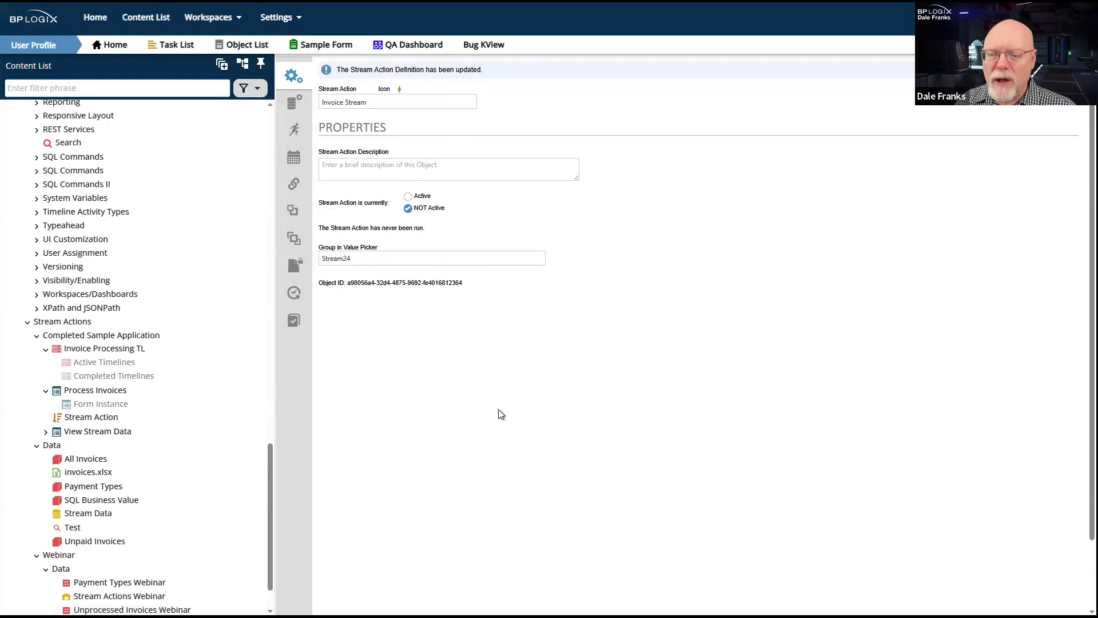
# - Set the data set type to SQL Data Source with Stream Actions Webinar as the source, and list its tables
pyautogui.click(294, 102)
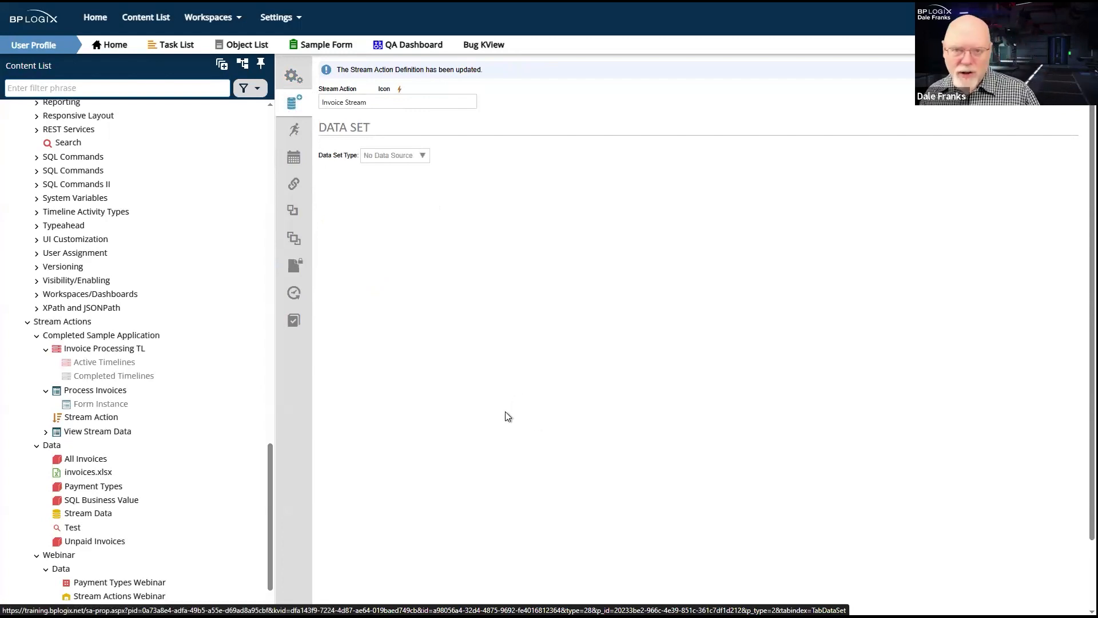
pyautogui.click(415, 158)
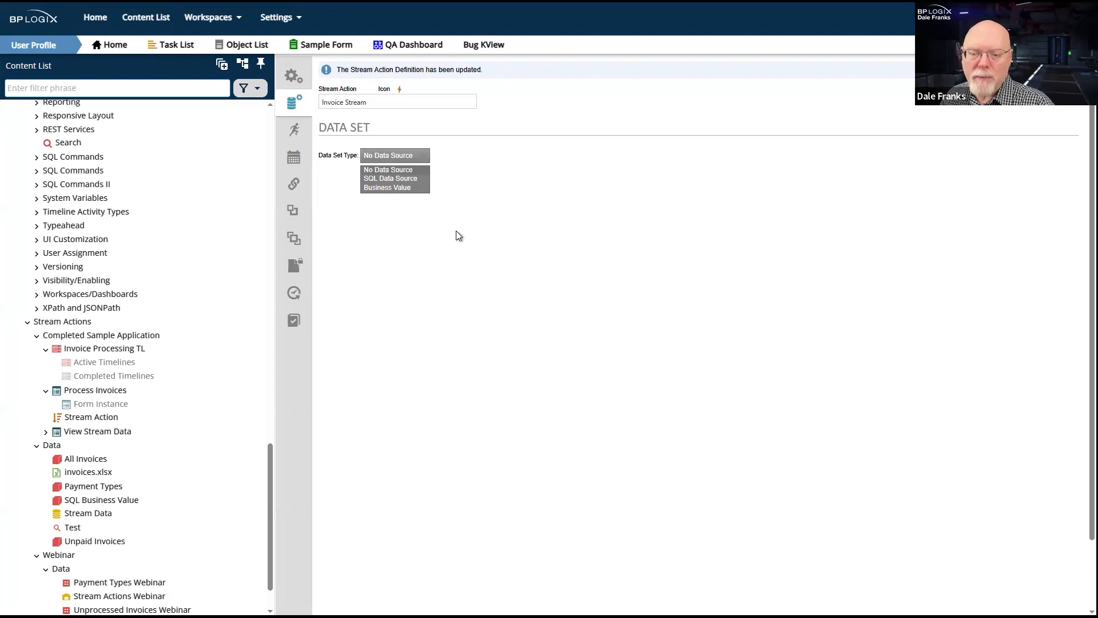
pyautogui.click(385, 178)
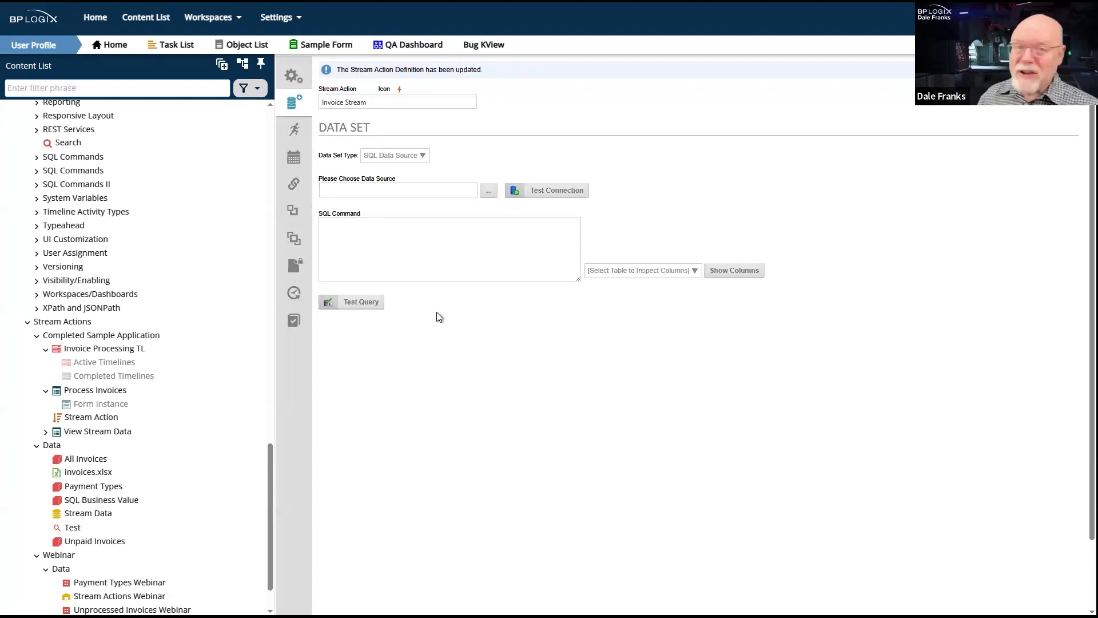
pyautogui.click(453, 274)
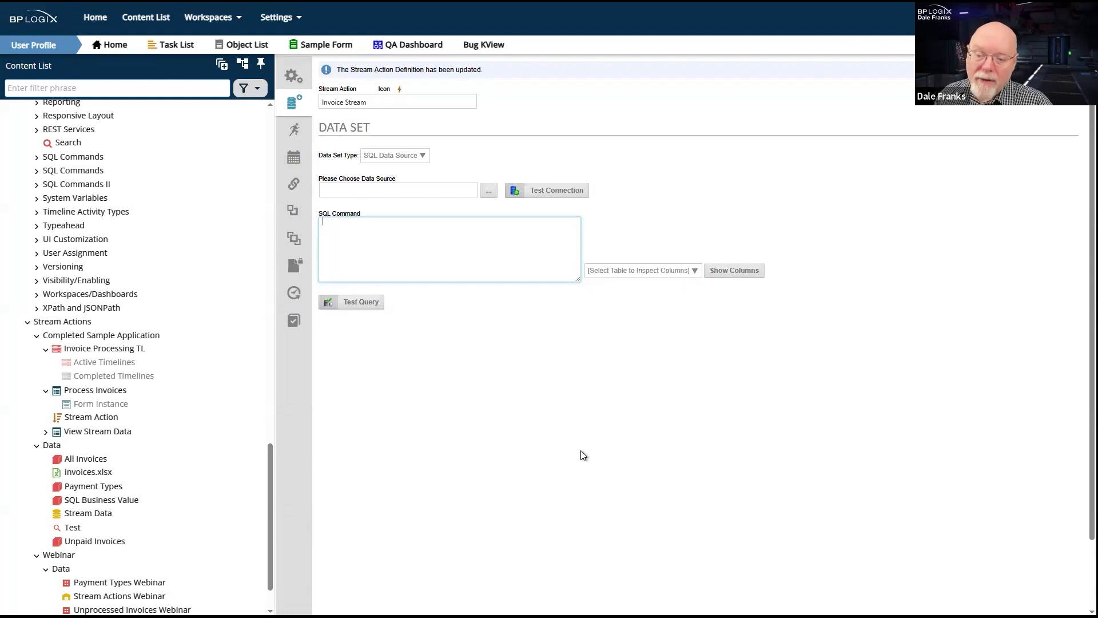
pyautogui.click(490, 192)
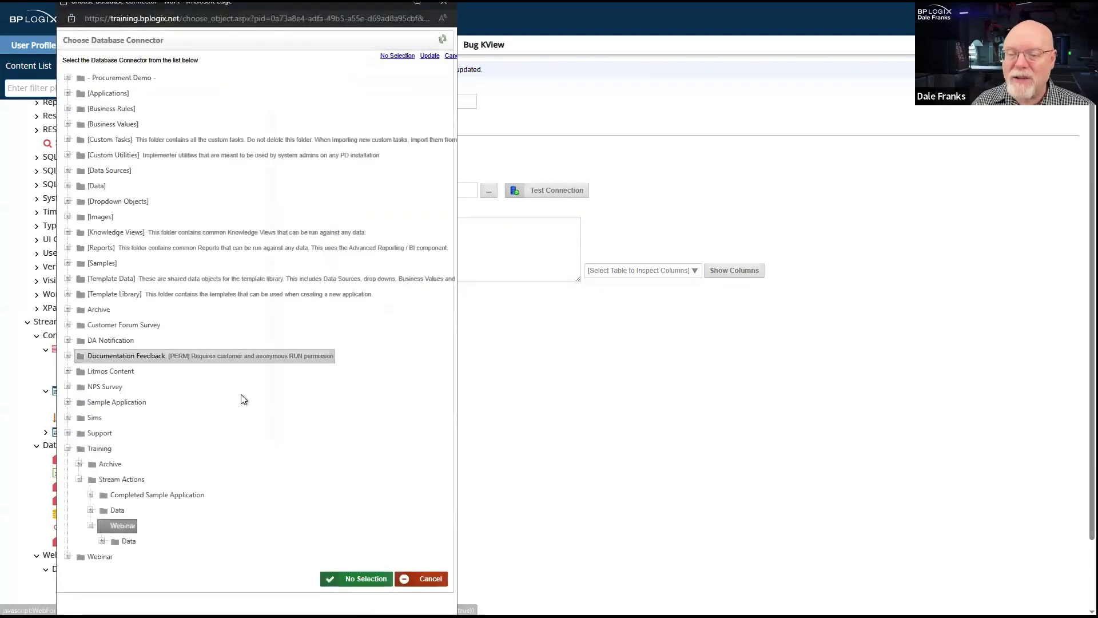
pyautogui.click(127, 541)
pyautogui.click(194, 556)
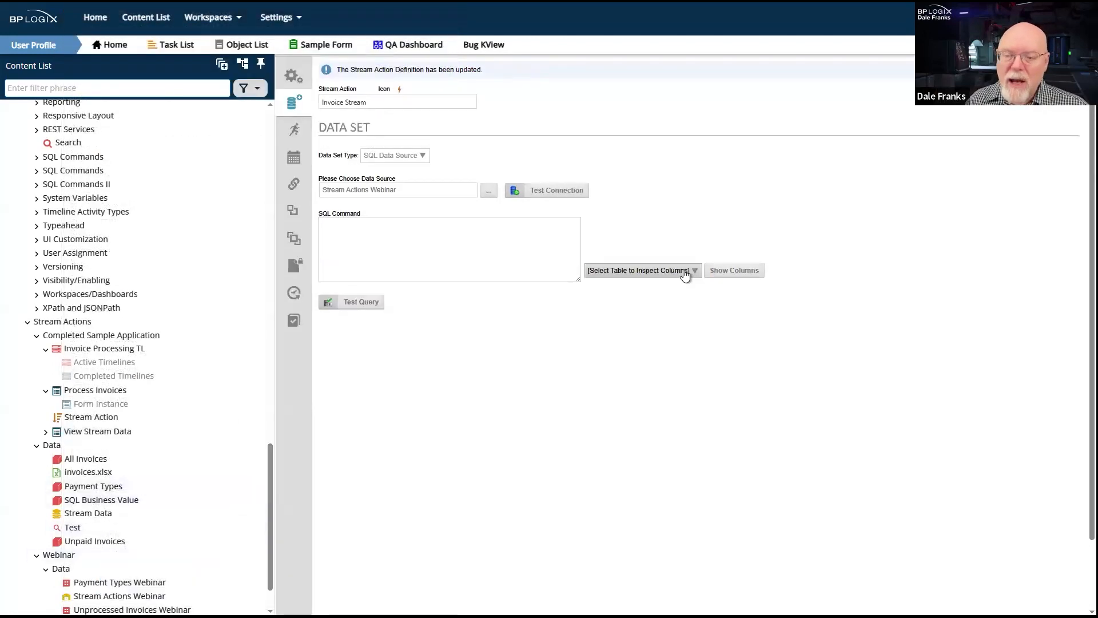
pyautogui.click(685, 272)
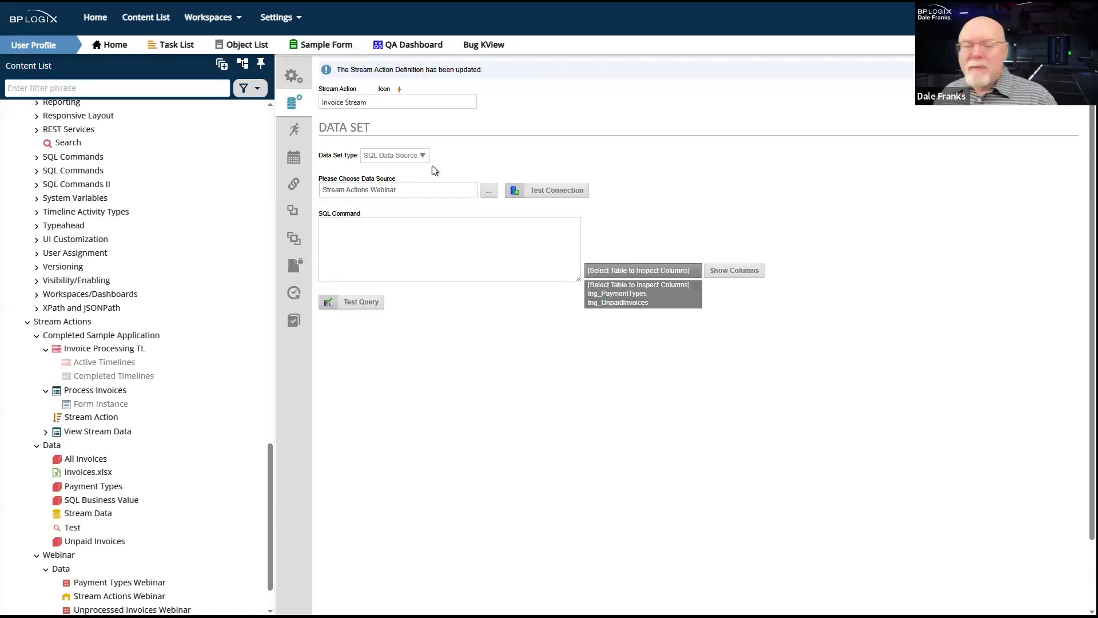
# - Set the data set type to Business Value, choose Unprocessed Invoices Webinar from the Webinar Data folder, and save the definition
pyautogui.click(409, 155)
pyautogui.click(409, 156)
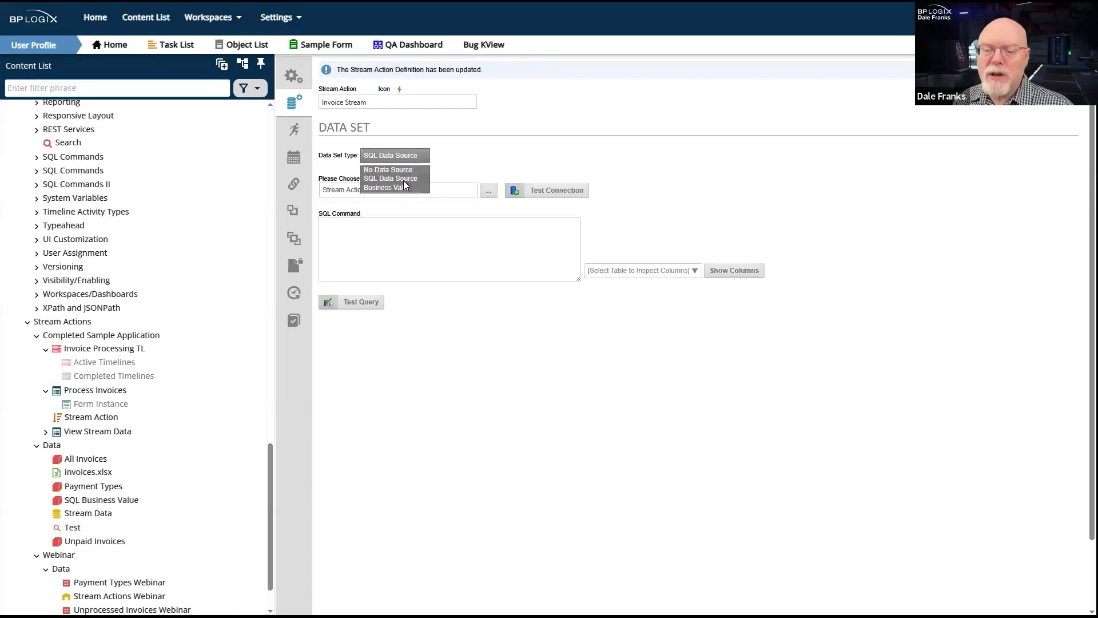
pyautogui.click(404, 179)
pyautogui.click(412, 161)
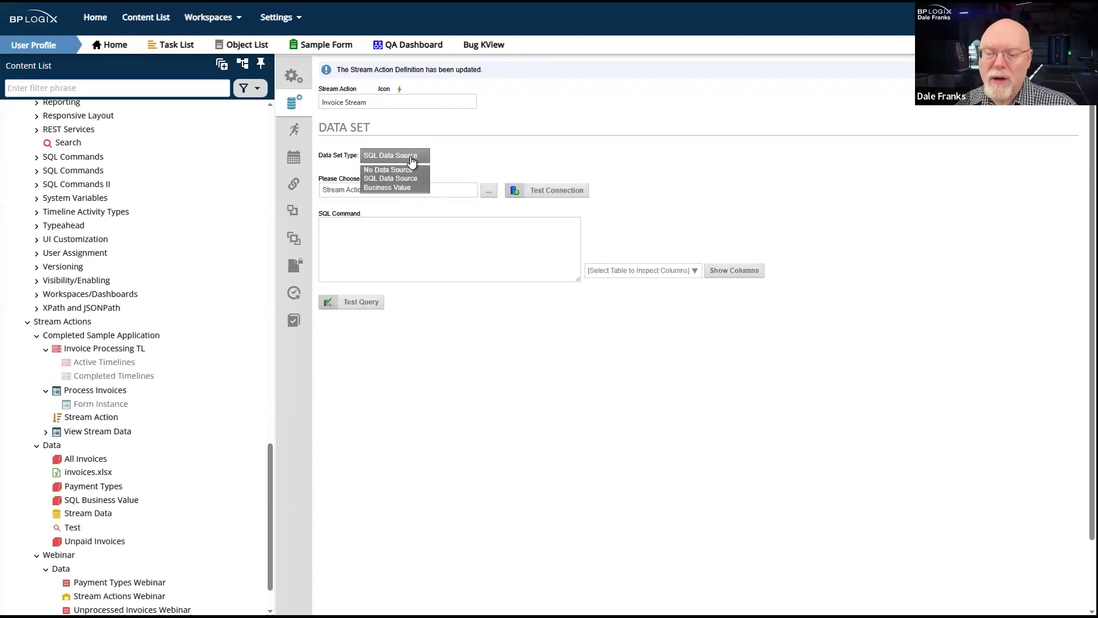
pyautogui.click(409, 187)
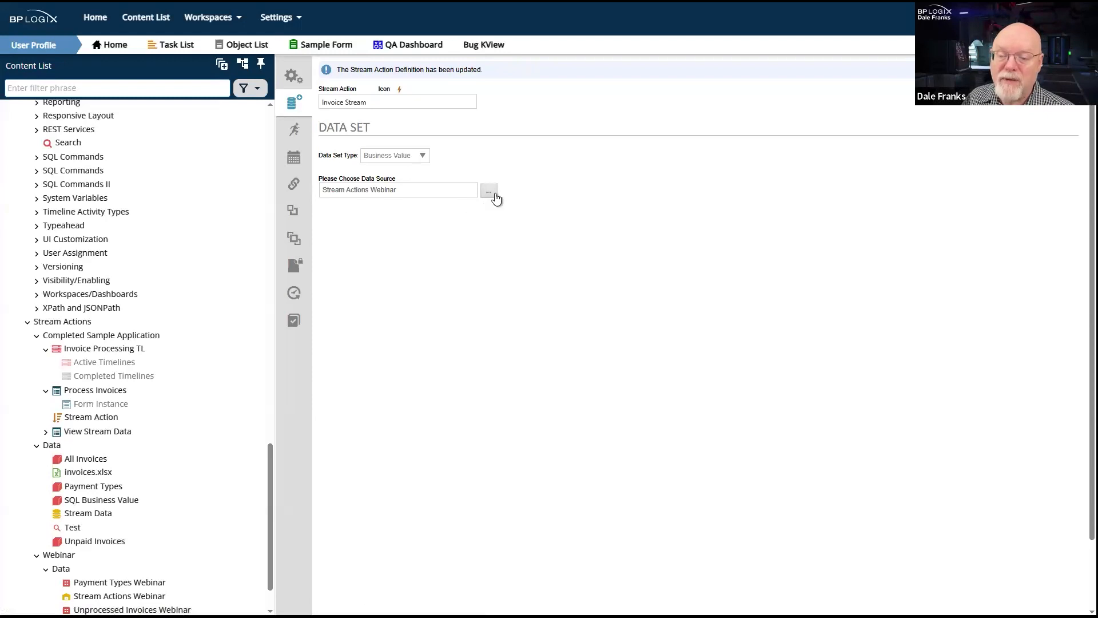
pyautogui.click(494, 194)
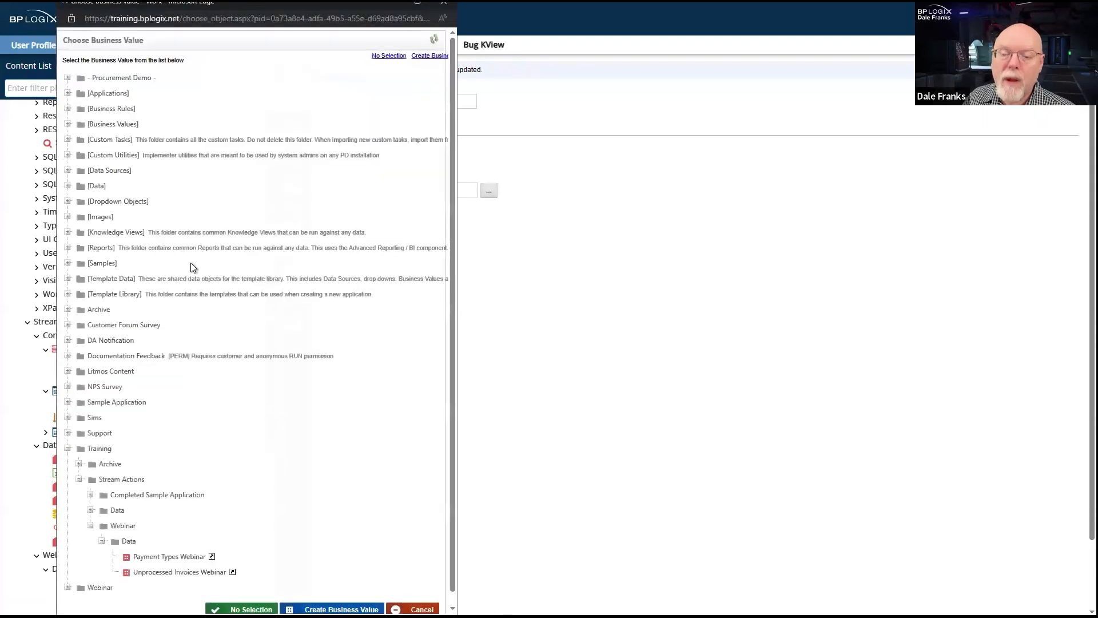
pyautogui.scroll(-1, 193, 267)
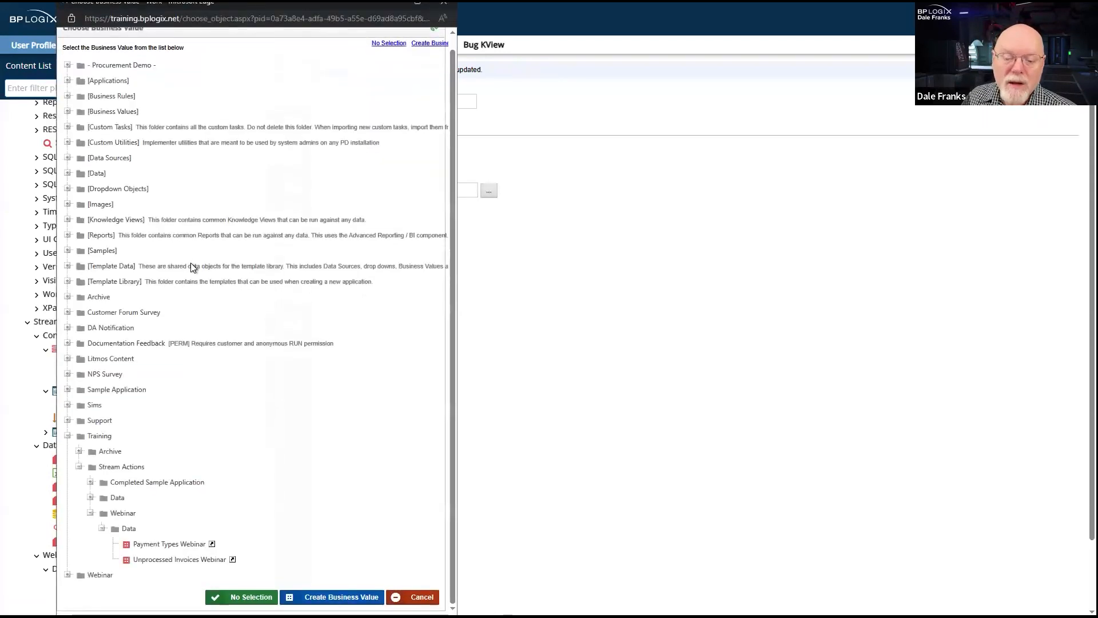
pyautogui.click(187, 561)
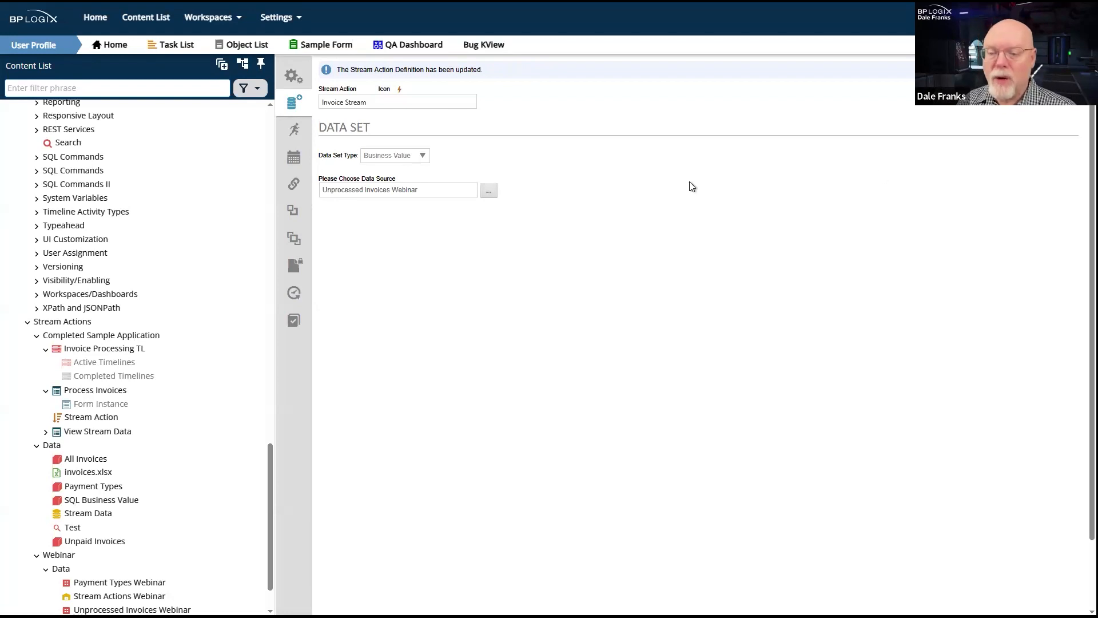
pyautogui.click(1051, 87)
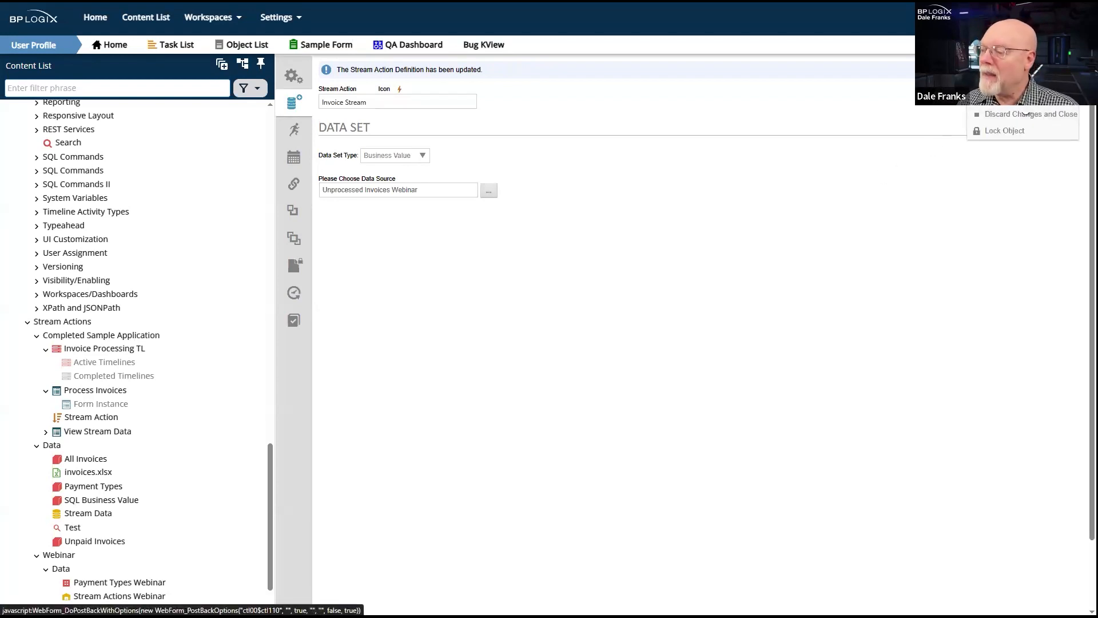
pyautogui.click(1028, 114)
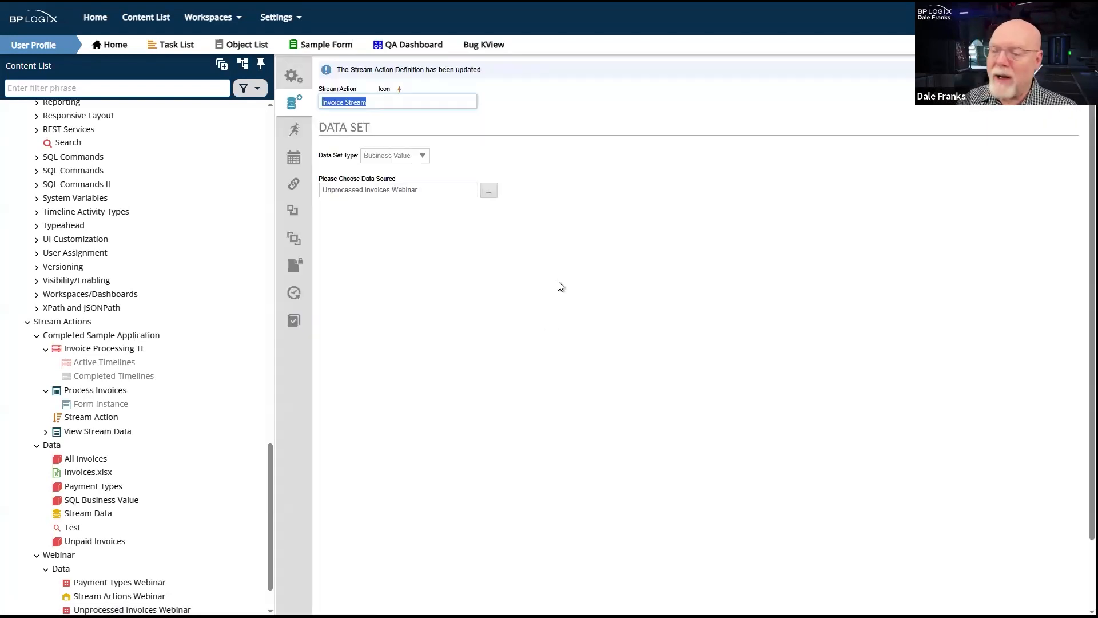
# - Open the Test Knowledge View in the Stream Actions Data folder and examine its configuration options for Knowledge View Results
pyautogui.click(294, 135)
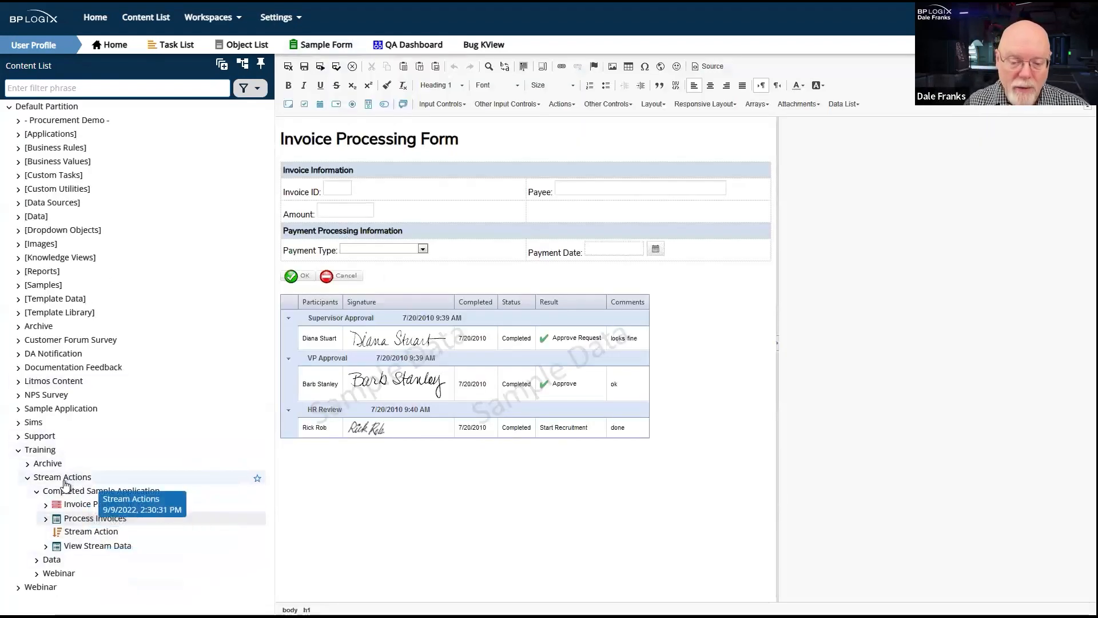
pyautogui.click(52, 559)
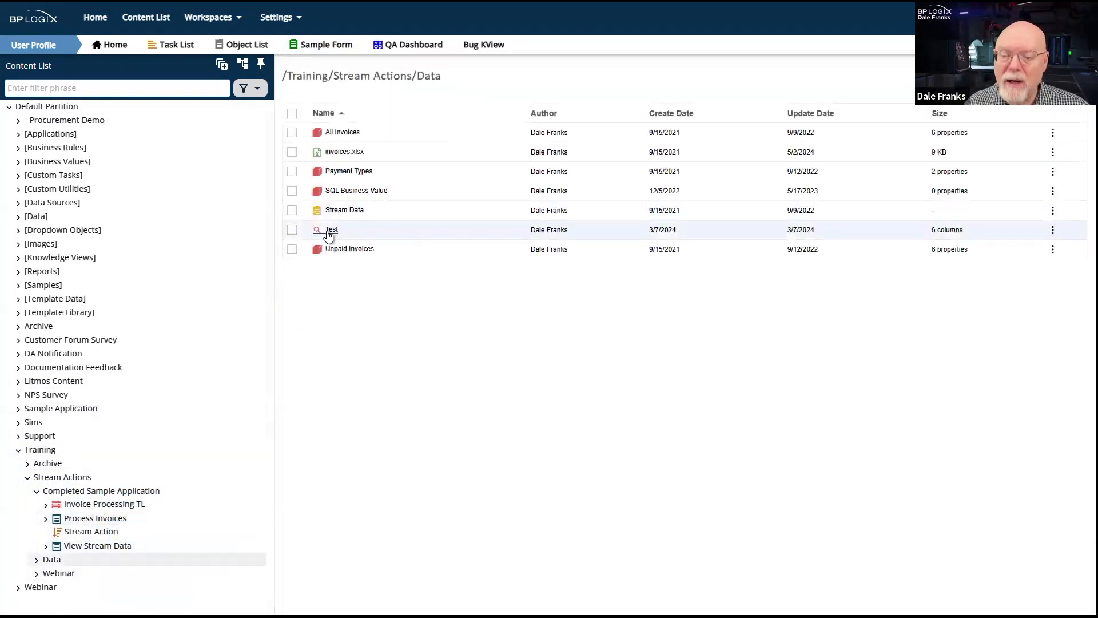
pyautogui.click(568, 228)
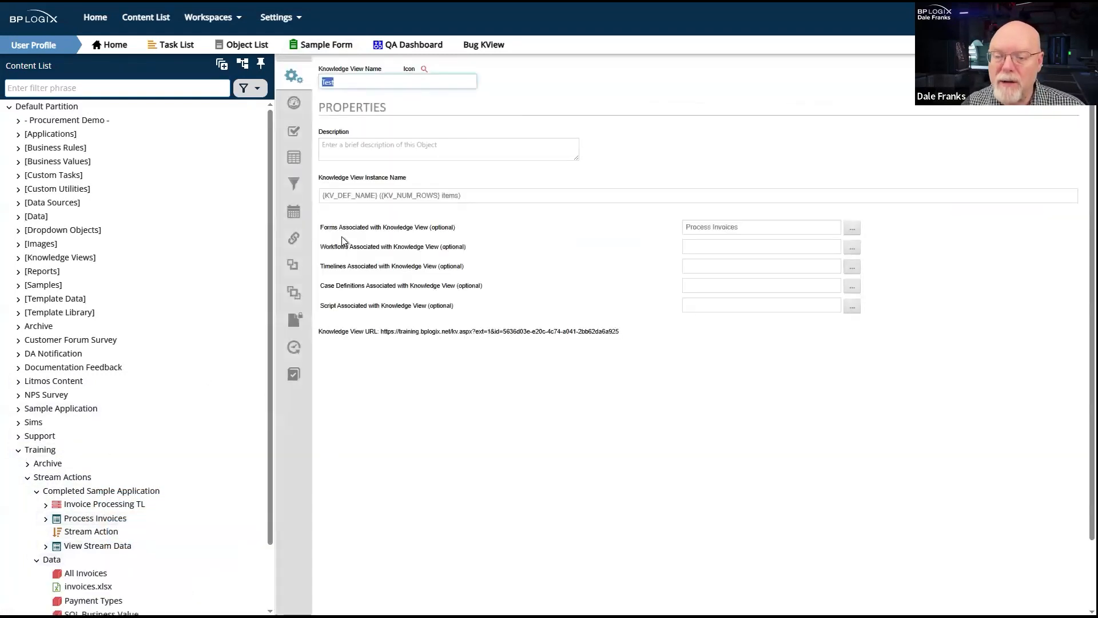
pyautogui.click(293, 114)
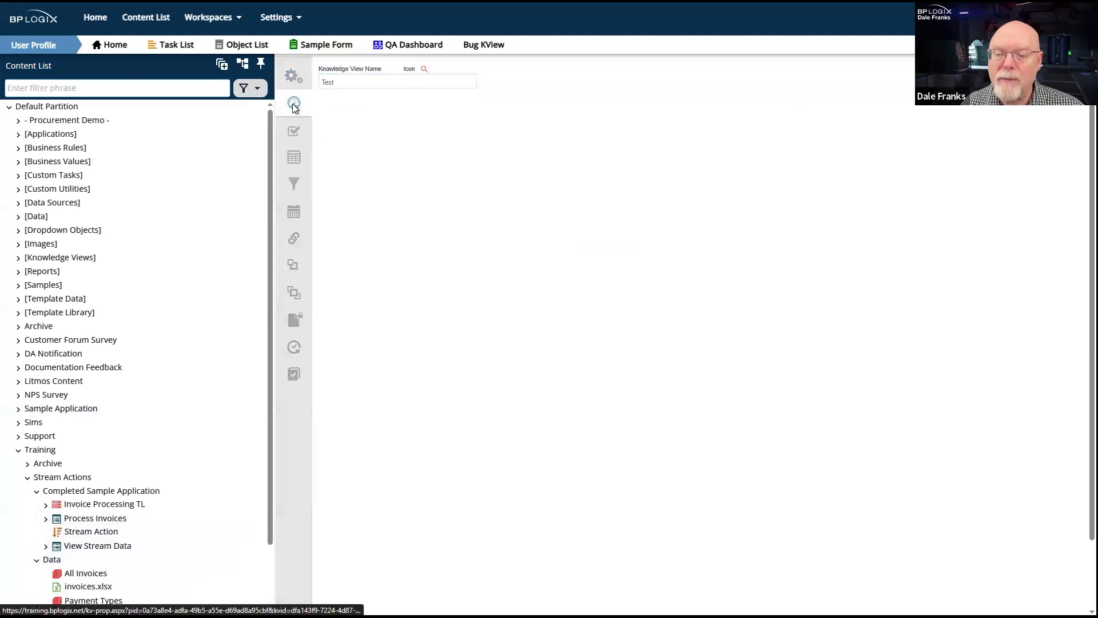
pyautogui.click(448, 265)
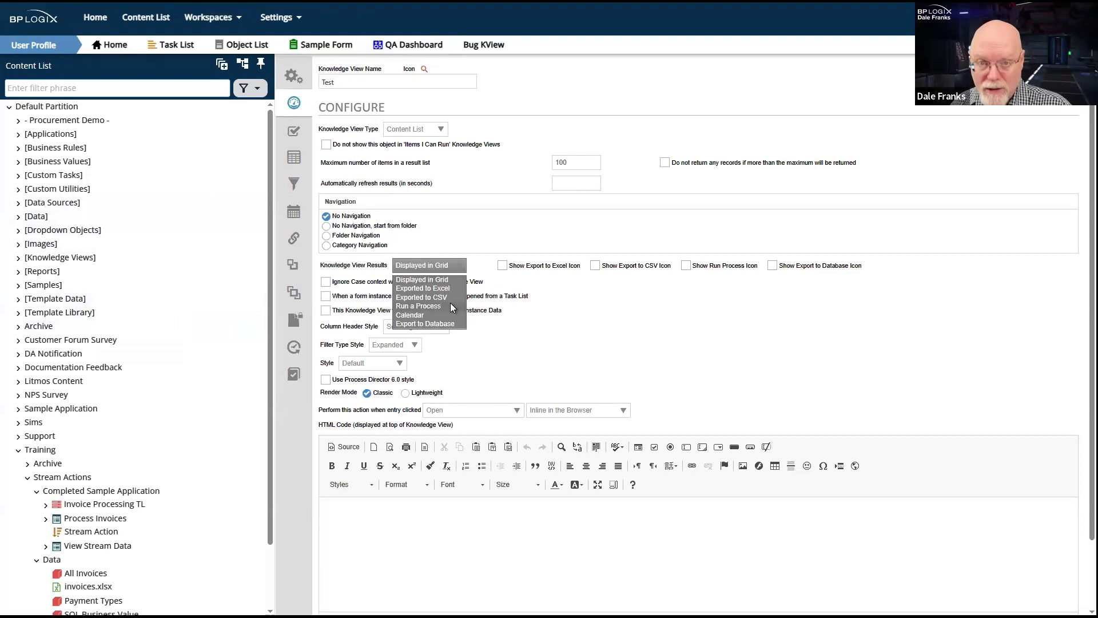
pyautogui.scroll(-3, 227, 451)
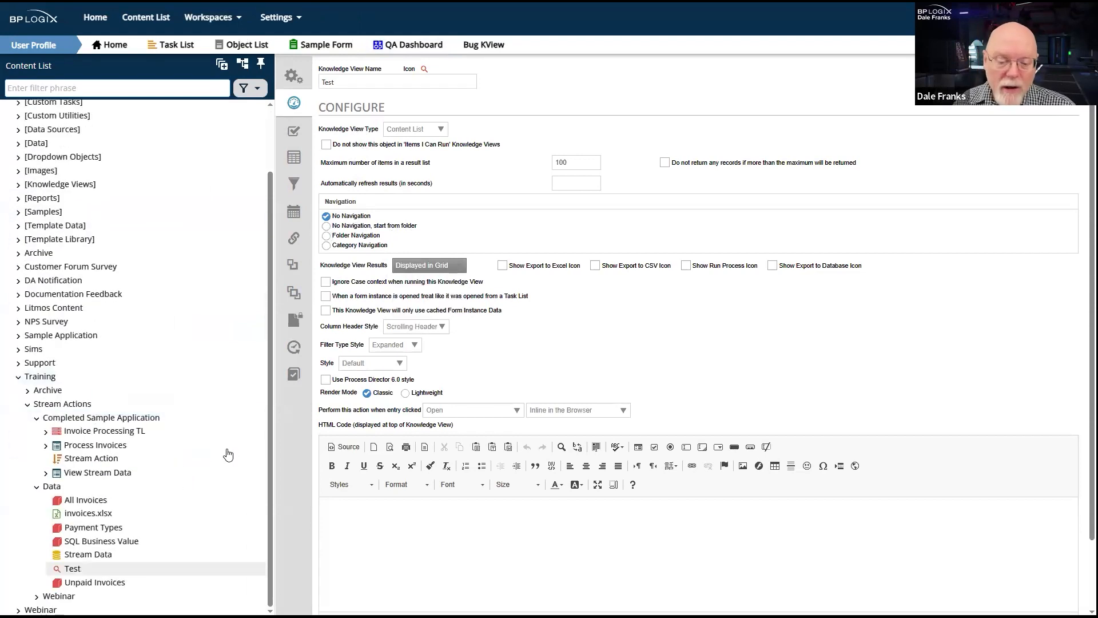
# - Set Knowledge View Results to Run a Process for the Test Knowledge View and save the update
pyautogui.click(458, 266)
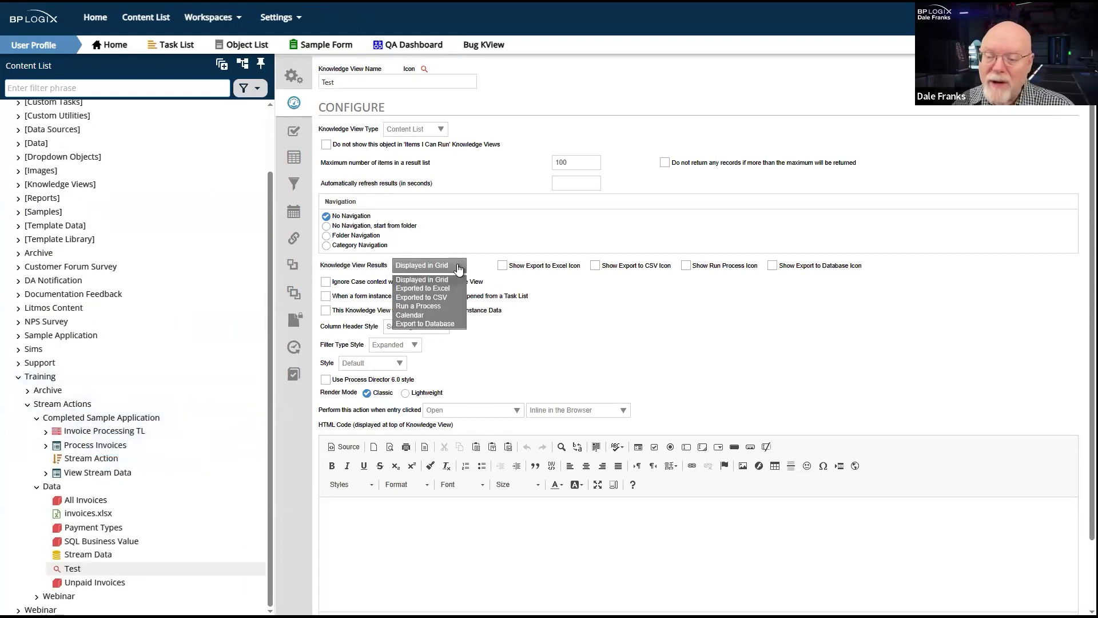
pyautogui.click(437, 305)
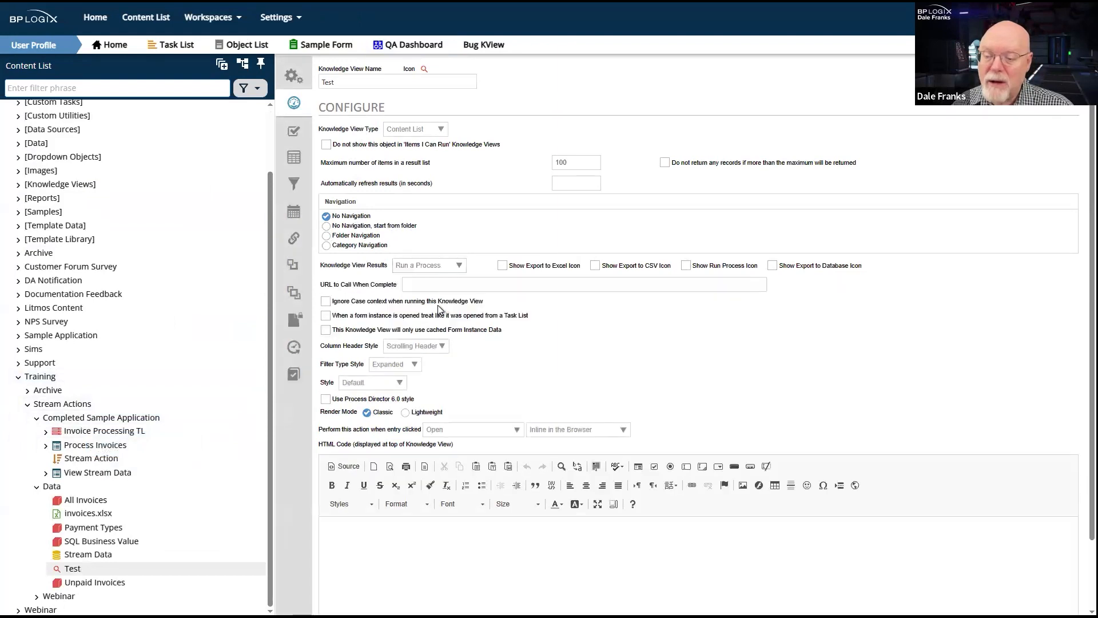
pyautogui.click(1065, 69)
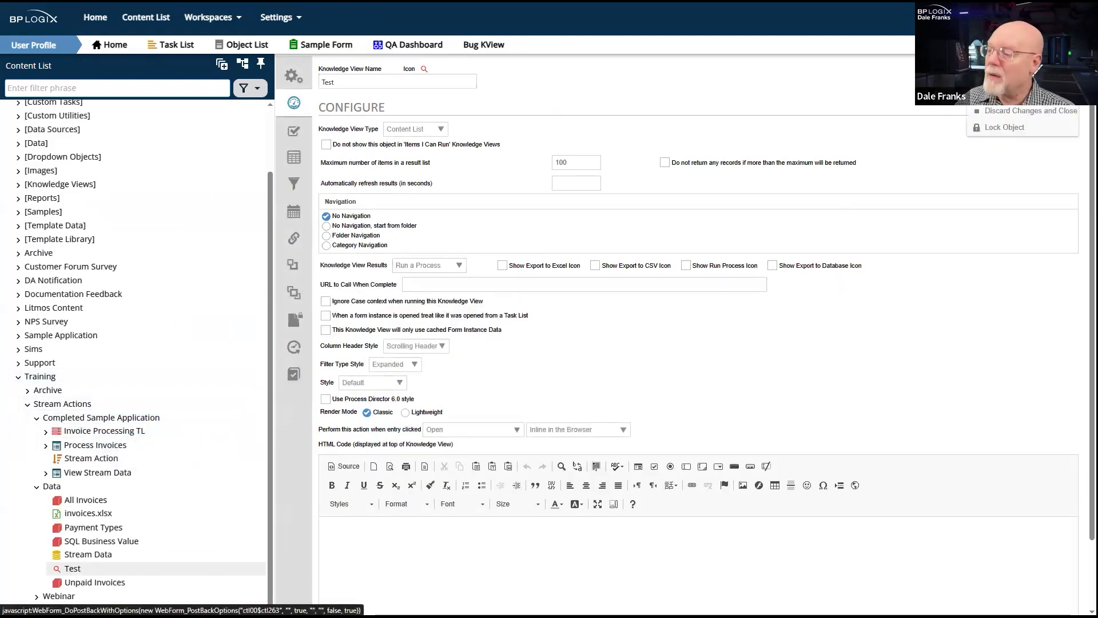
pyautogui.click(1042, 80)
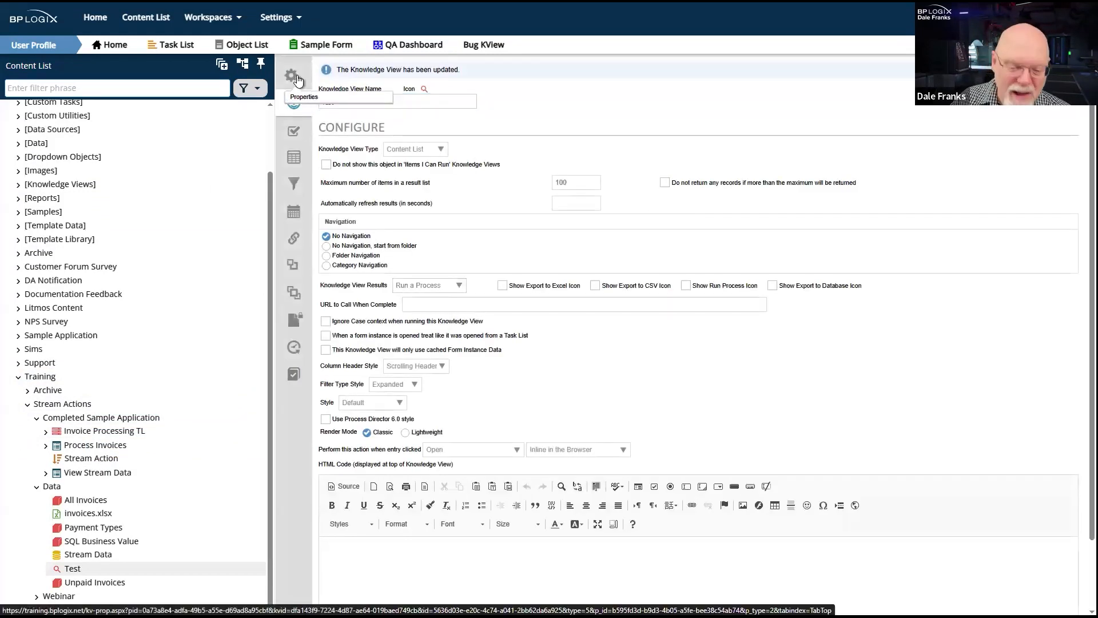
# - In the Test Knowledge View's properties, select Unprocessed Invoices TL from the Webinar folder as the process to run on each object
pyautogui.click(294, 76)
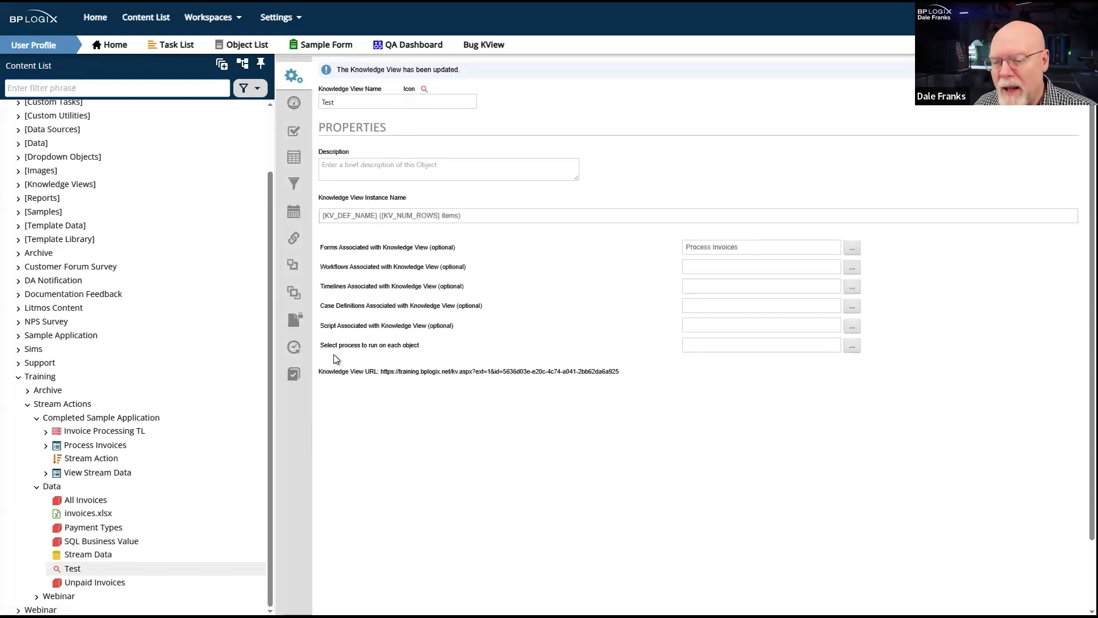
pyautogui.moveTo(319, 345); pyautogui.dragTo(433, 347)
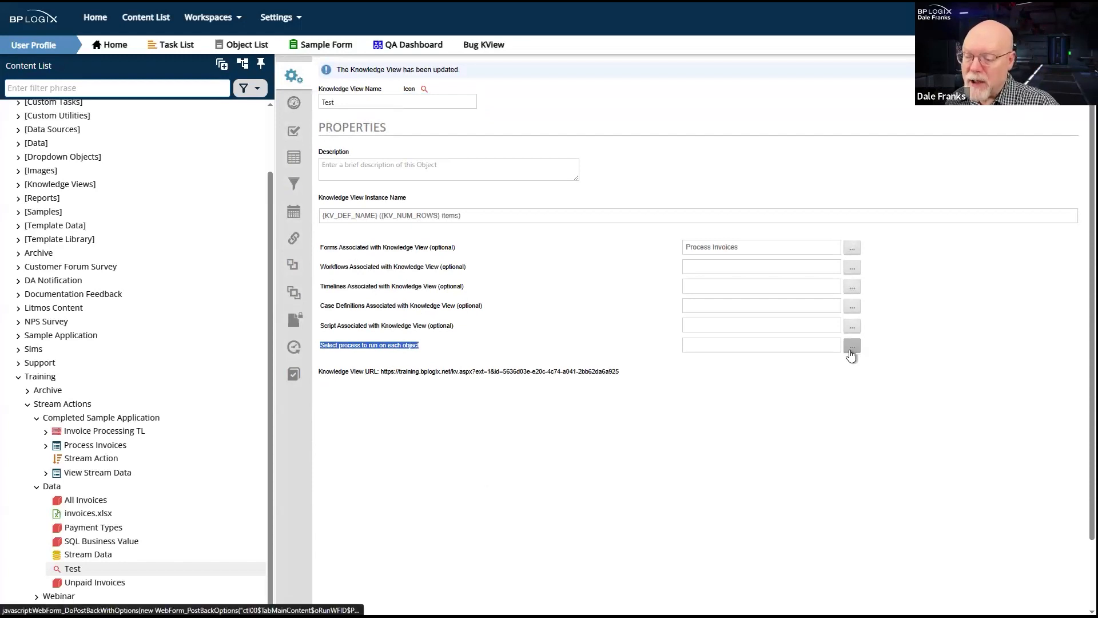
pyautogui.click(851, 348)
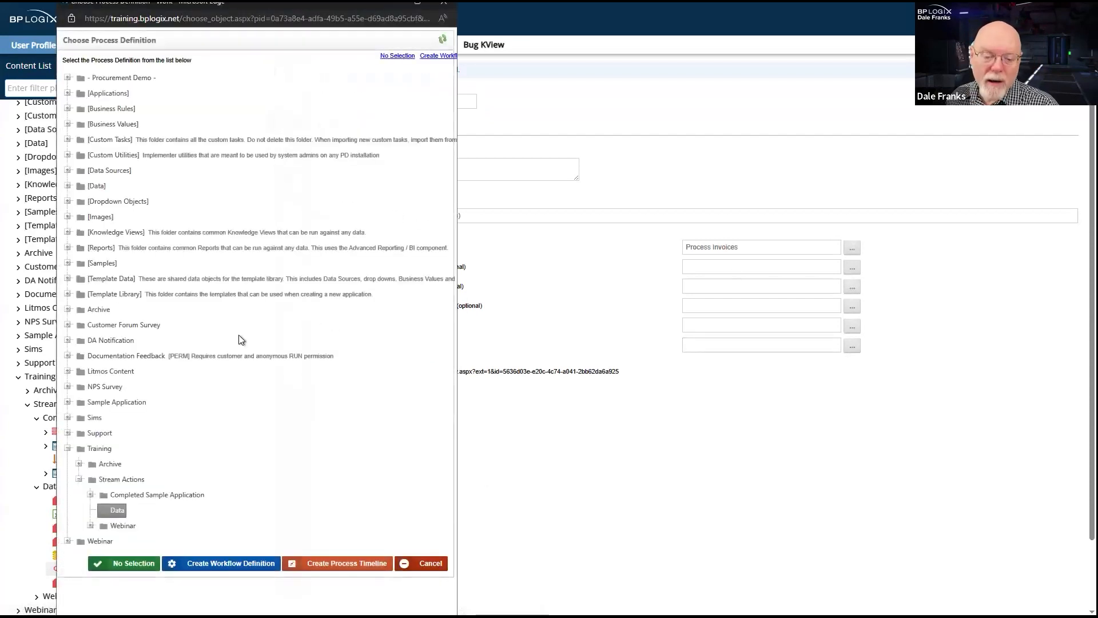
pyautogui.click(122, 527)
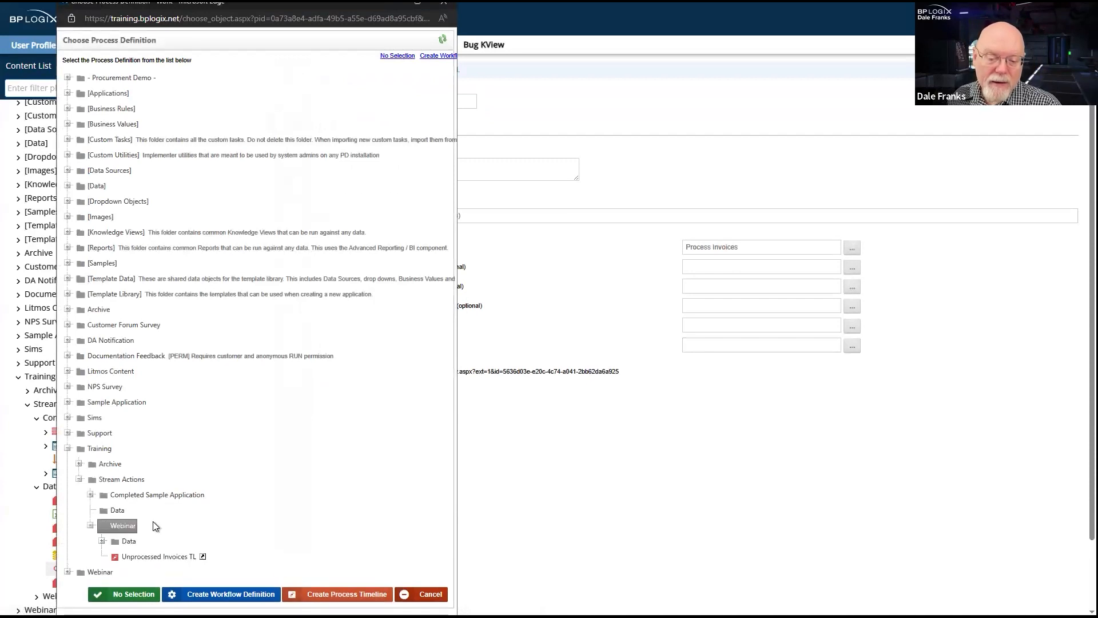
pyautogui.click(160, 557)
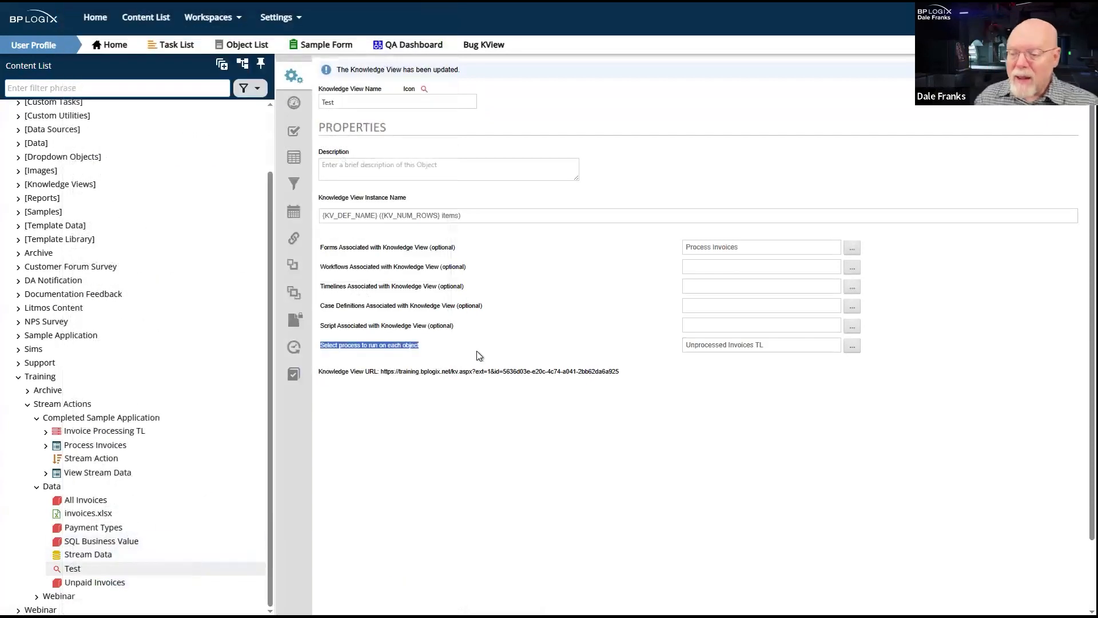
# - Look through the process definitions in the Completed Sample Application folder, leaving the selected process as it is
pyautogui.click(852, 346)
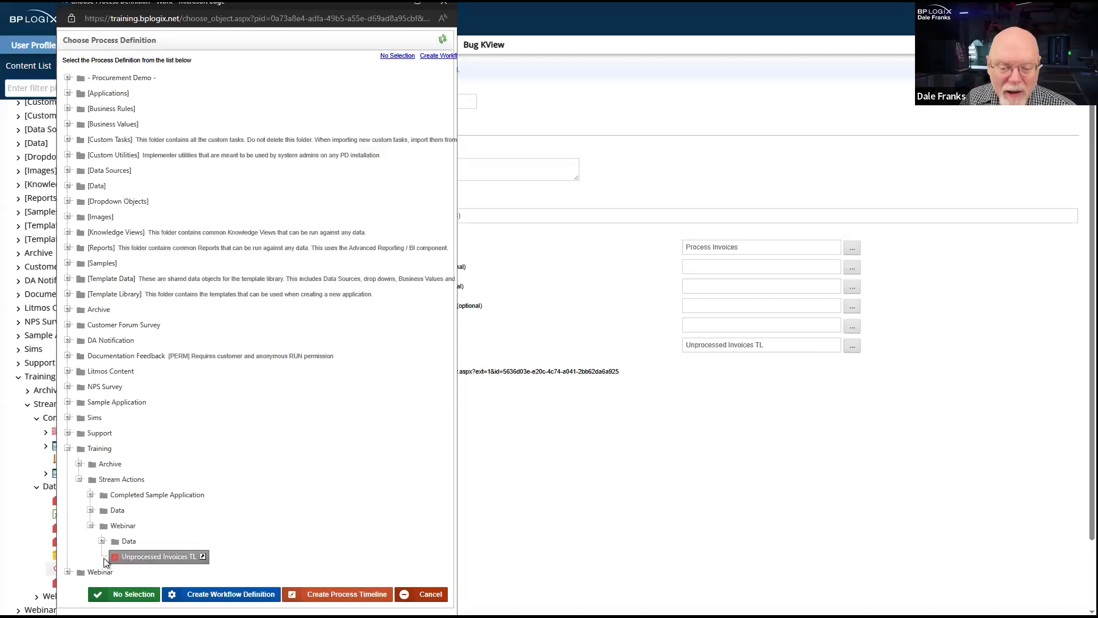
pyautogui.click(91, 496)
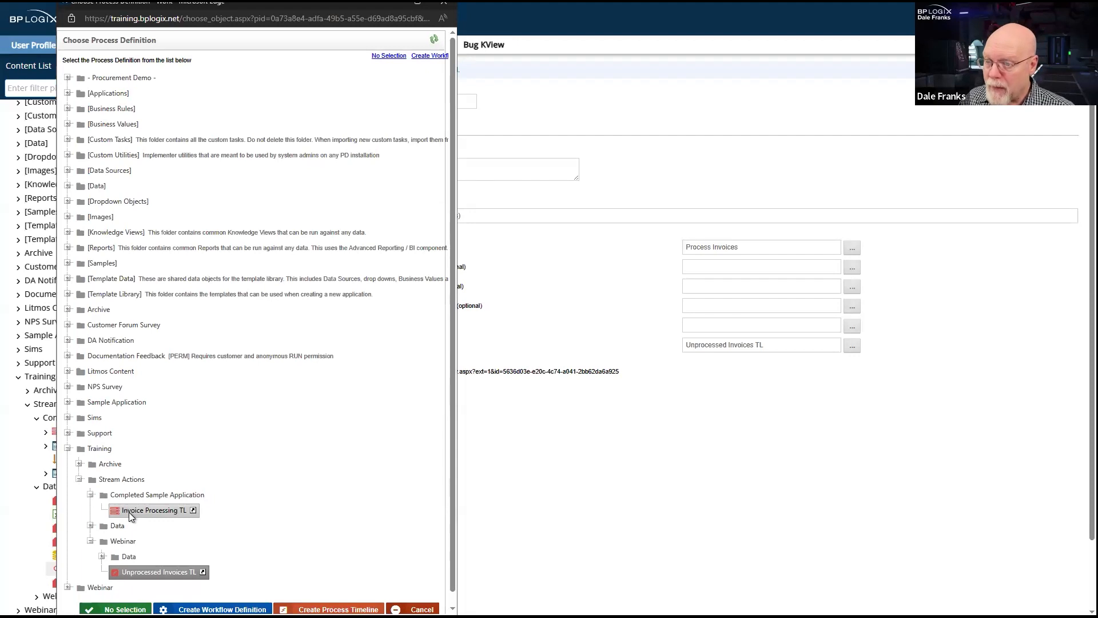
pyautogui.click(444, 6)
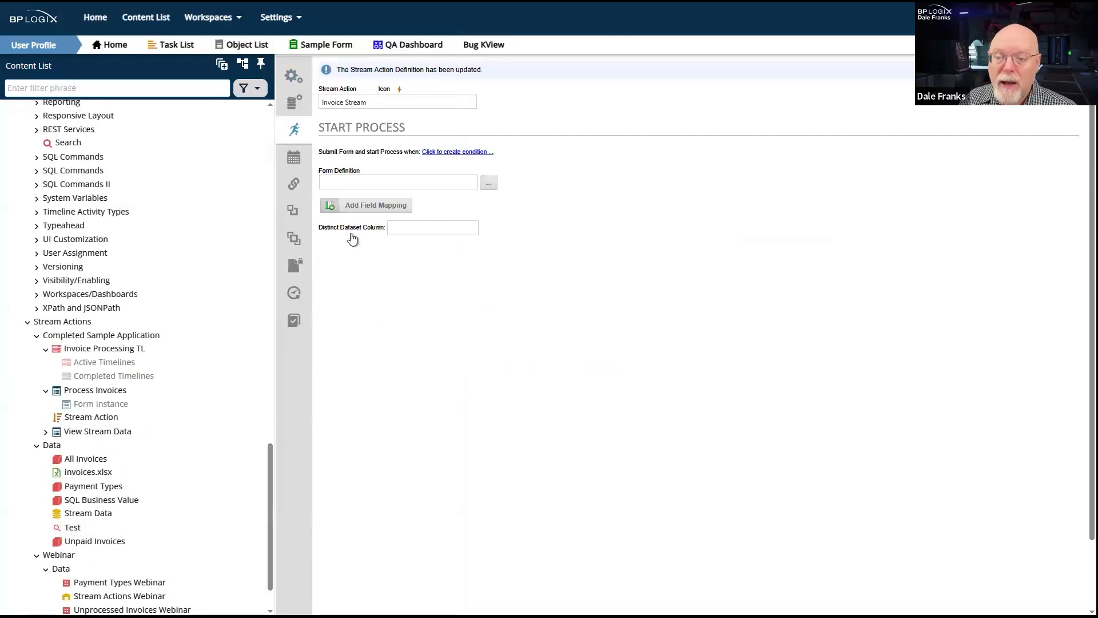
# - Set the Invoice Stream action's Start Process form definition to Stream Webinar Form from the Training, Stream Actions, Webinar folder
pyautogui.doubleClick(381, 127)
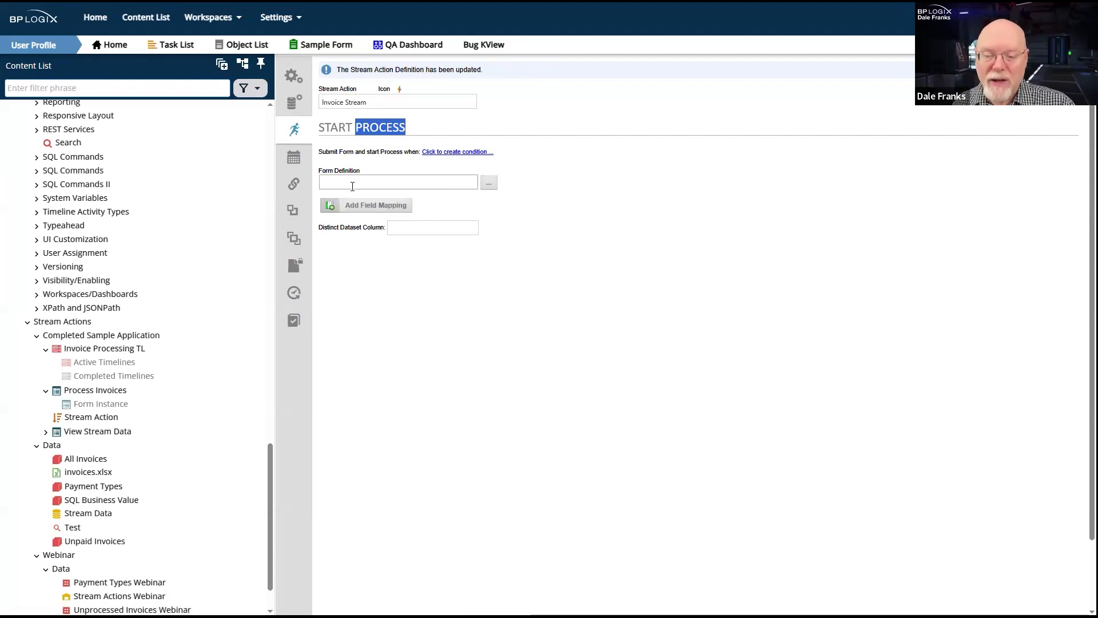
pyautogui.moveTo(328, 170); pyautogui.dragTo(486, 184)
pyautogui.click(486, 183)
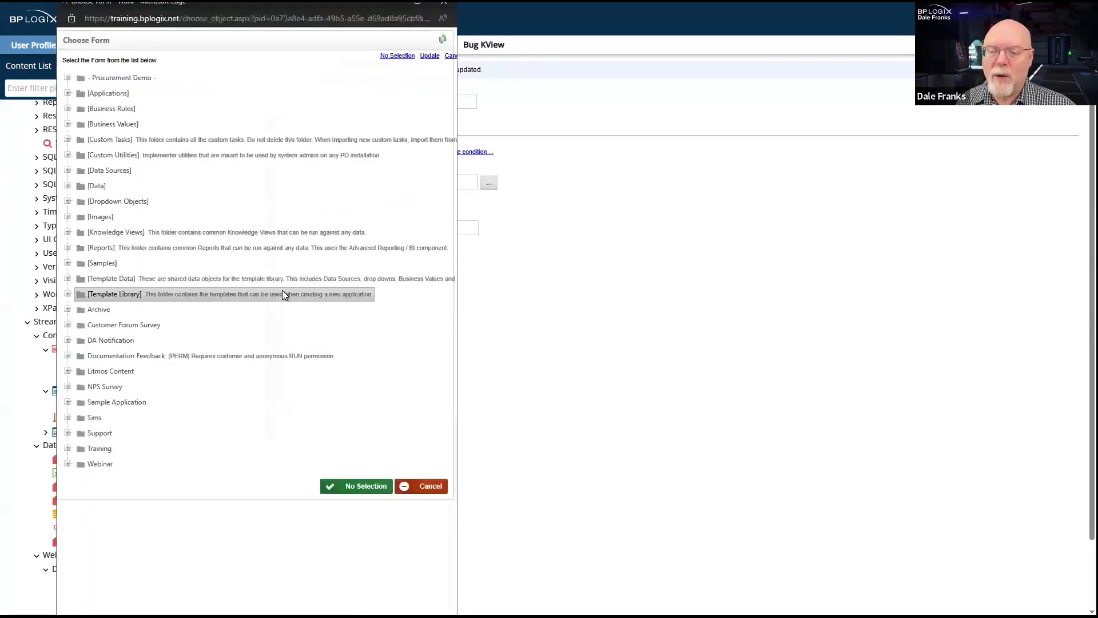
pyautogui.click(67, 449)
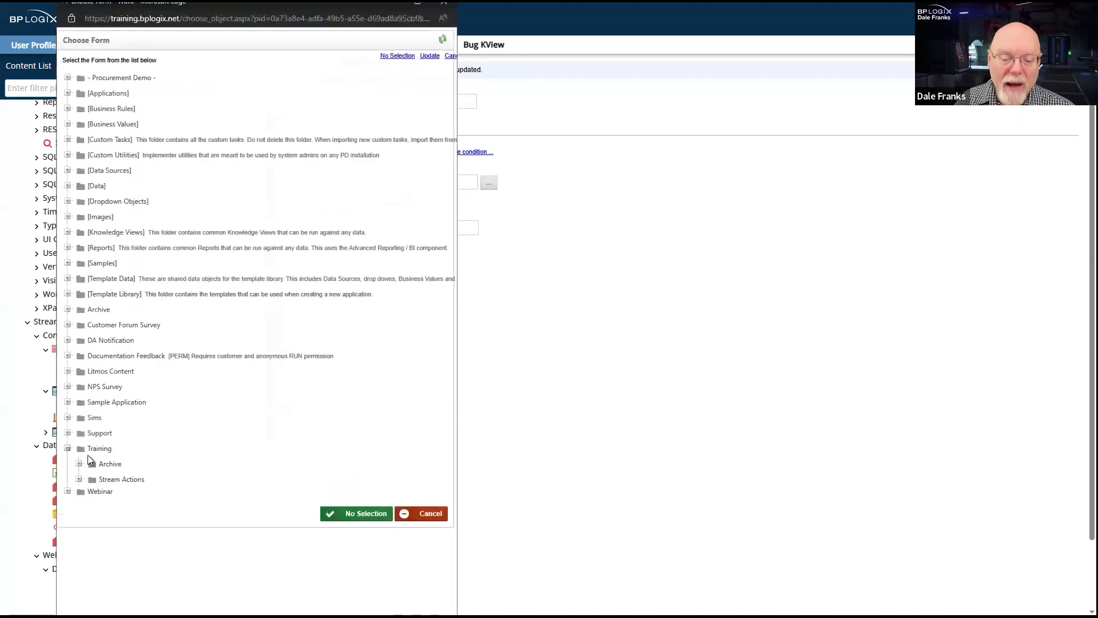
pyautogui.click(79, 479)
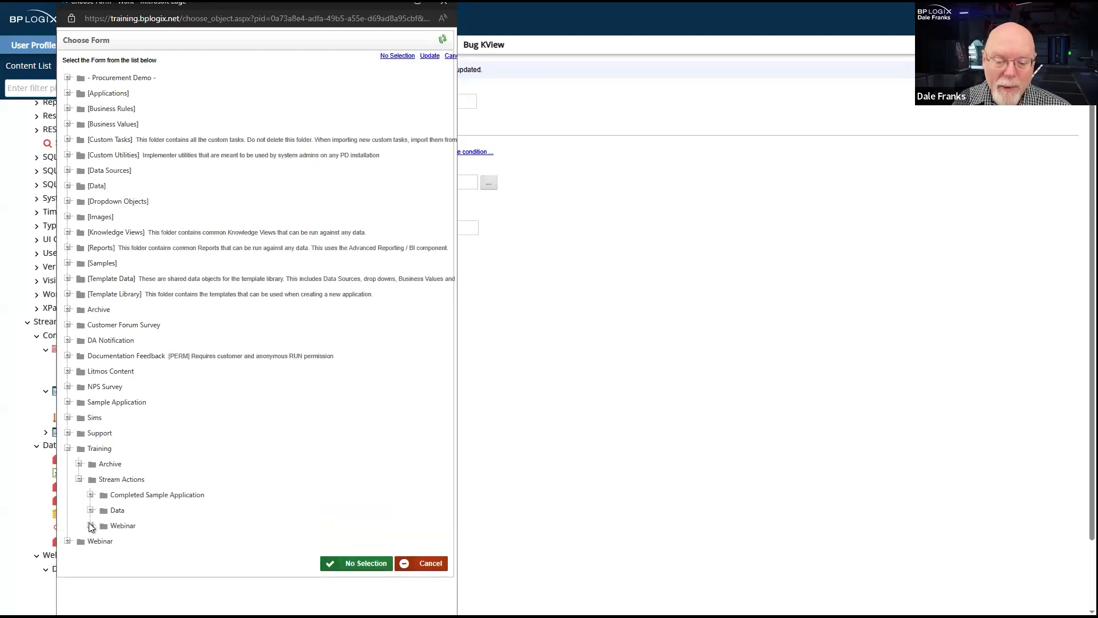
pyautogui.click(90, 525)
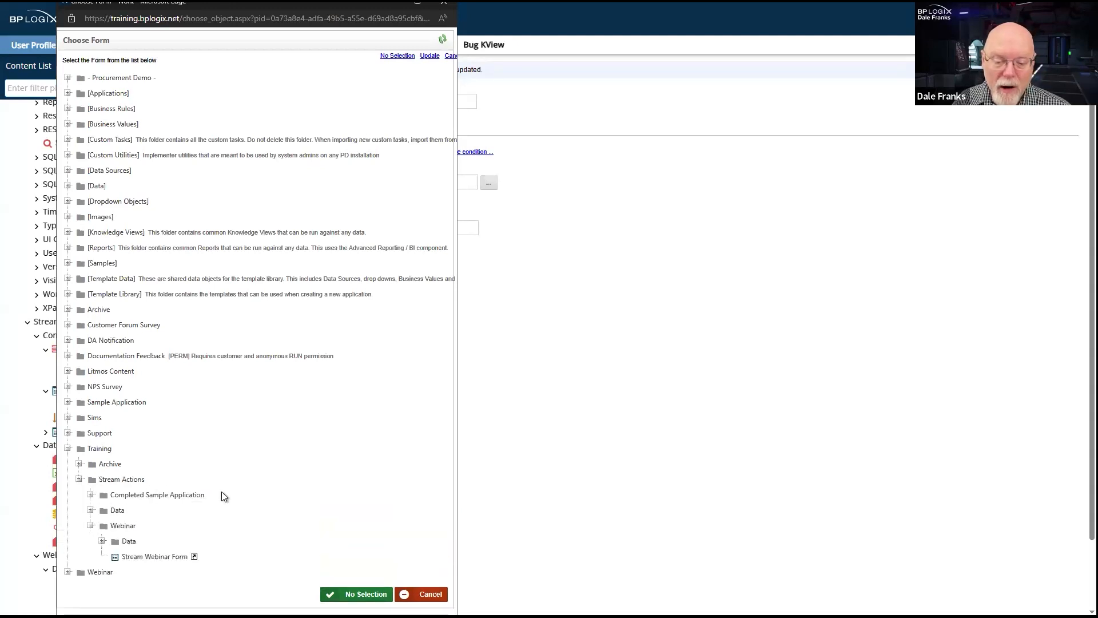
pyautogui.click(139, 562)
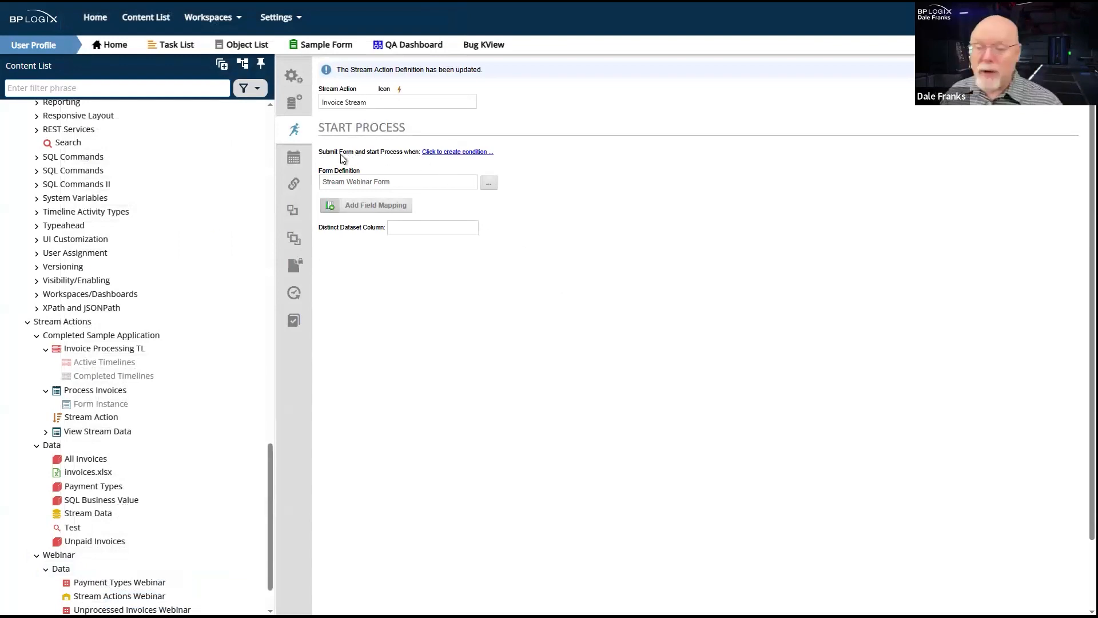
pyautogui.moveTo(319, 151); pyautogui.dragTo(421, 162)
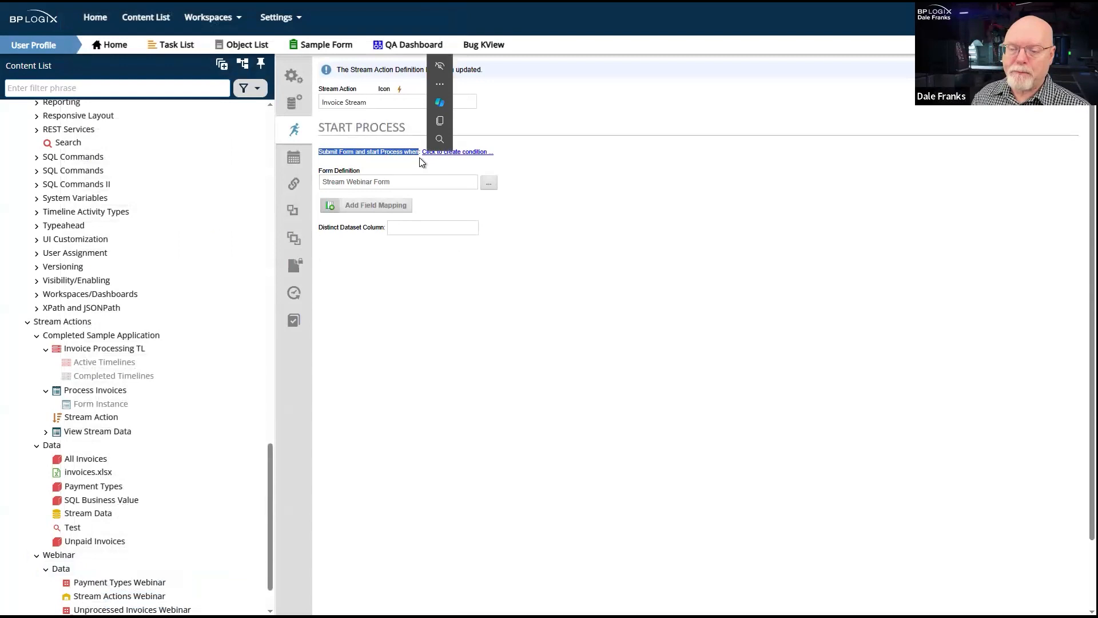
pyautogui.click(572, 346)
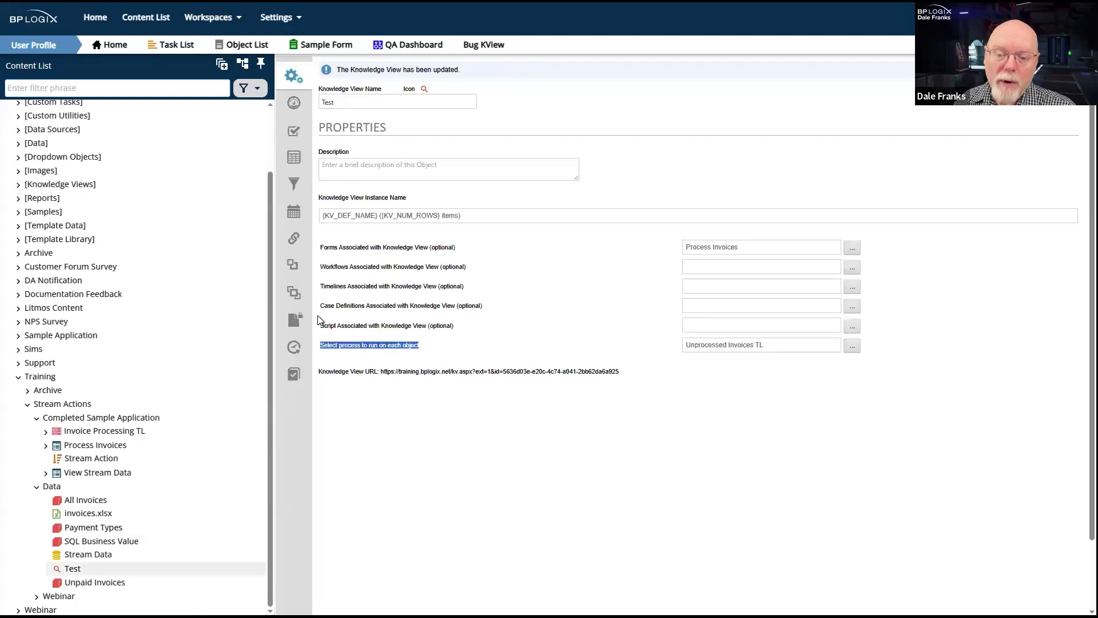
# - Open the Unpaid Invoices Business Value and examine the WHERE clause of its SQL command
pyautogui.click(98, 585)
pyautogui.moveTo(511, 188); pyautogui.dragTo(443, 187)
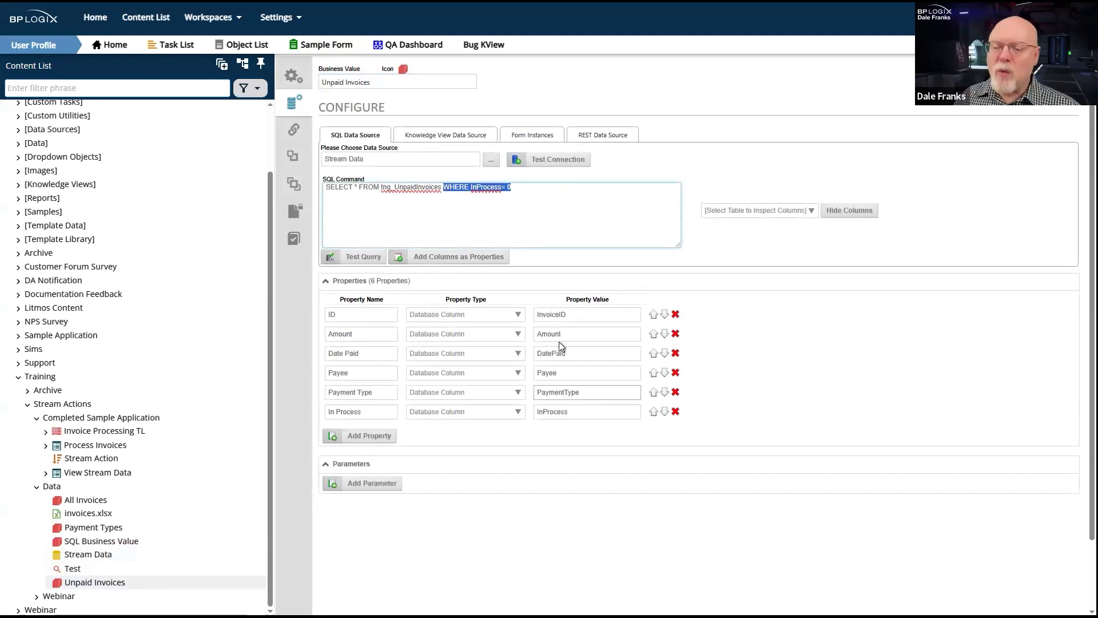
pyautogui.tripleClick(538, 188)
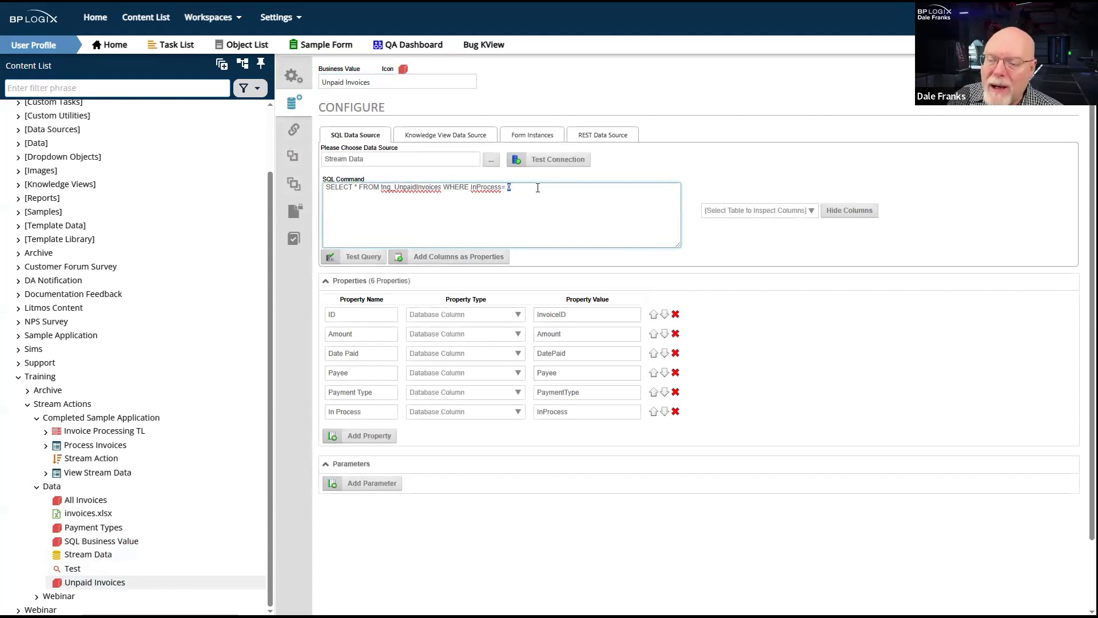
pyautogui.click(604, 216)
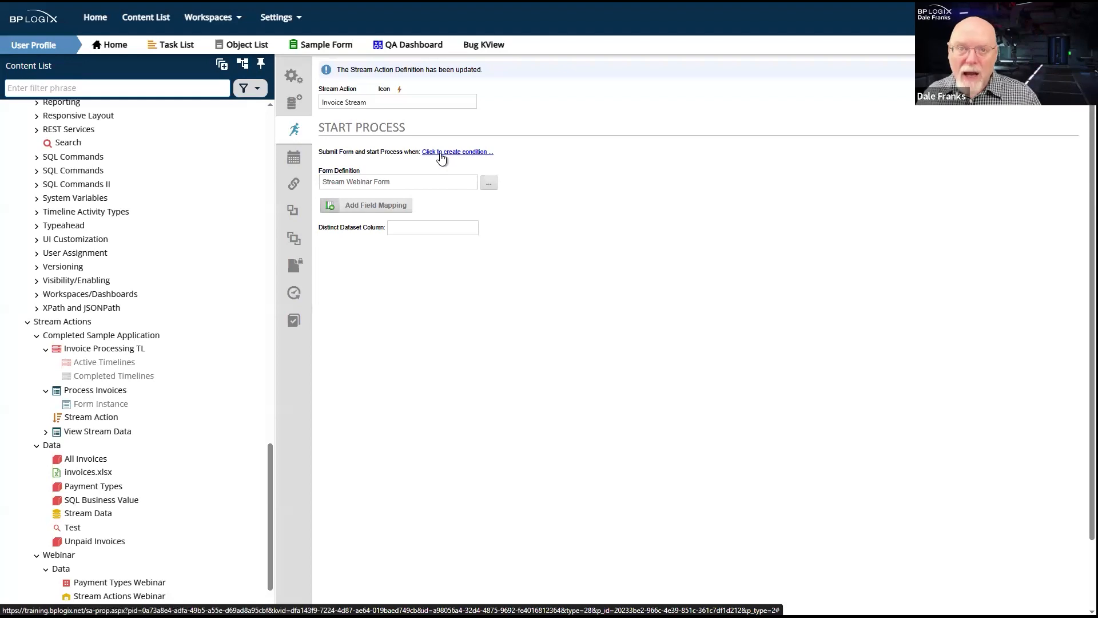
# - Examine the condition settings for submitting the form and starting the process in the Invoice Stream action, without keeping a condition
pyautogui.click(440, 153)
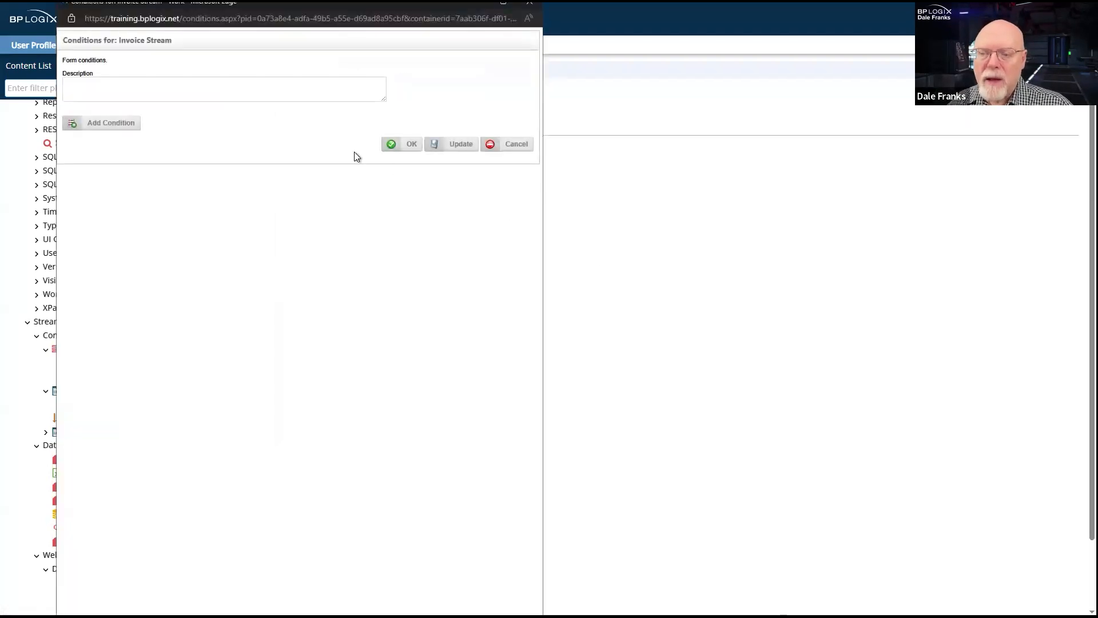
pyautogui.click(108, 127)
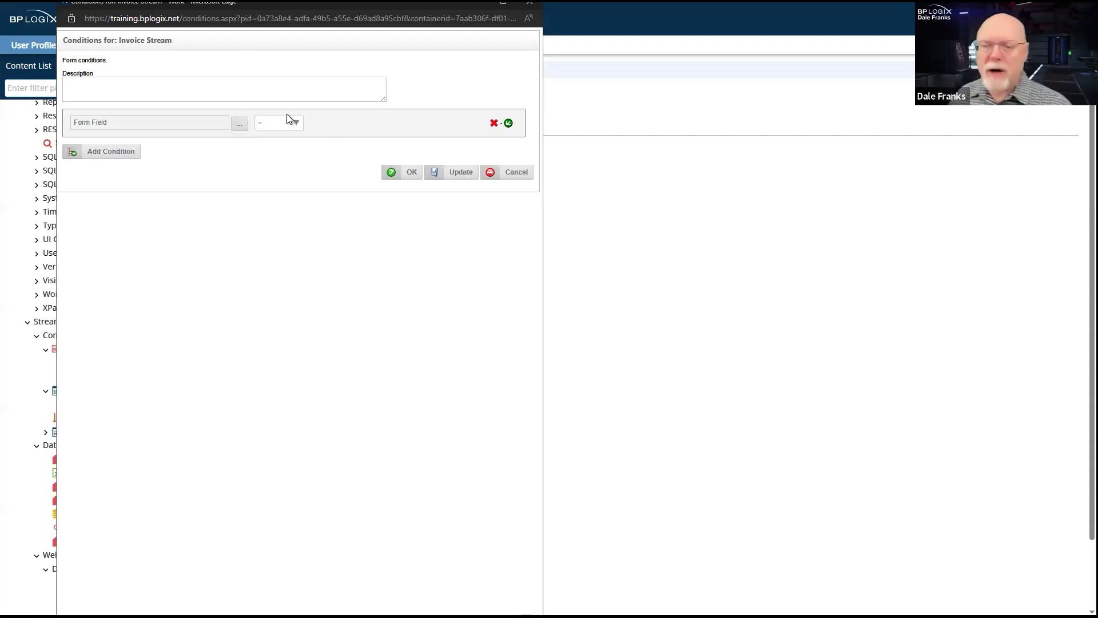
pyautogui.click(530, 4)
pyautogui.moveTo(319, 152); pyautogui.dragTo(420, 156)
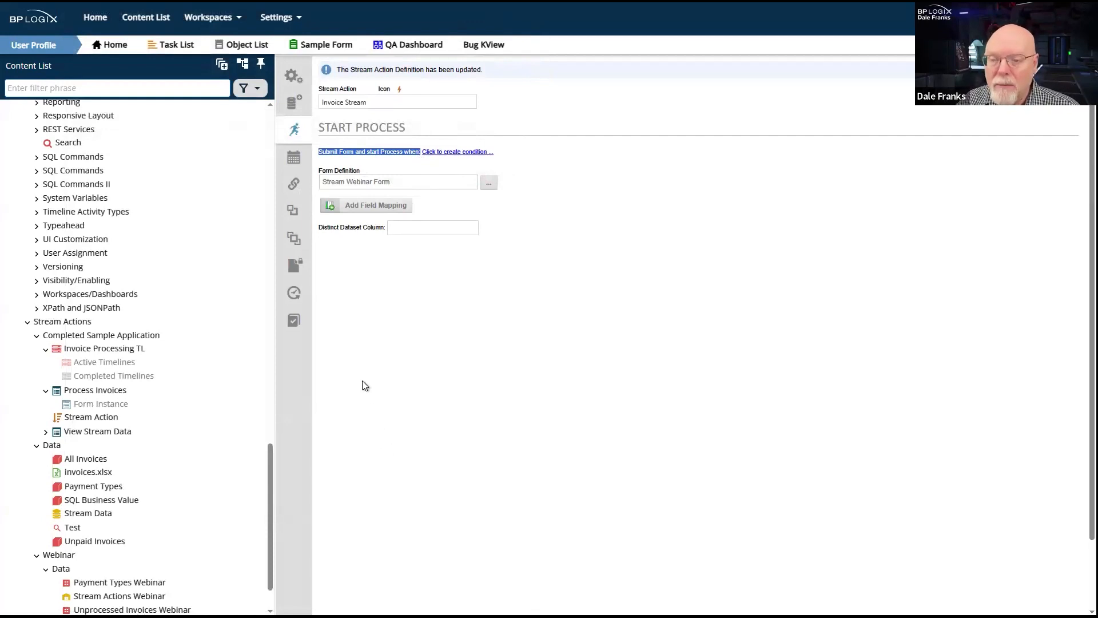
pyautogui.click(399, 389)
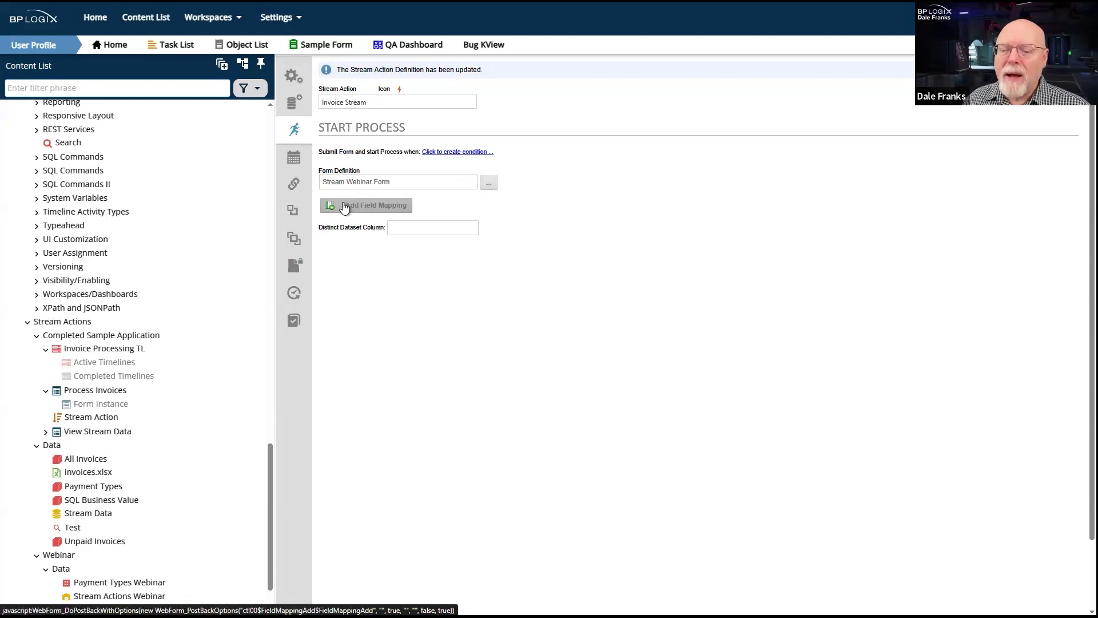
# - Add three field mappings to the Invoice Stream action for the Amount, Payee and InvoiceID form fields
pyautogui.click(343, 206)
pyautogui.click(360, 238)
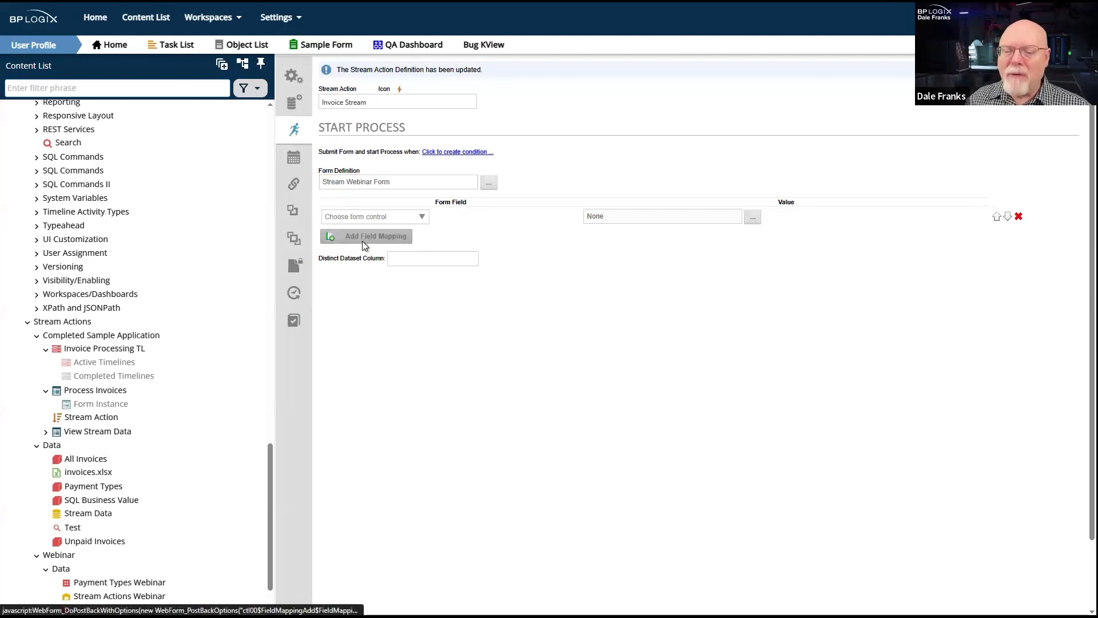
pyautogui.click(379, 262)
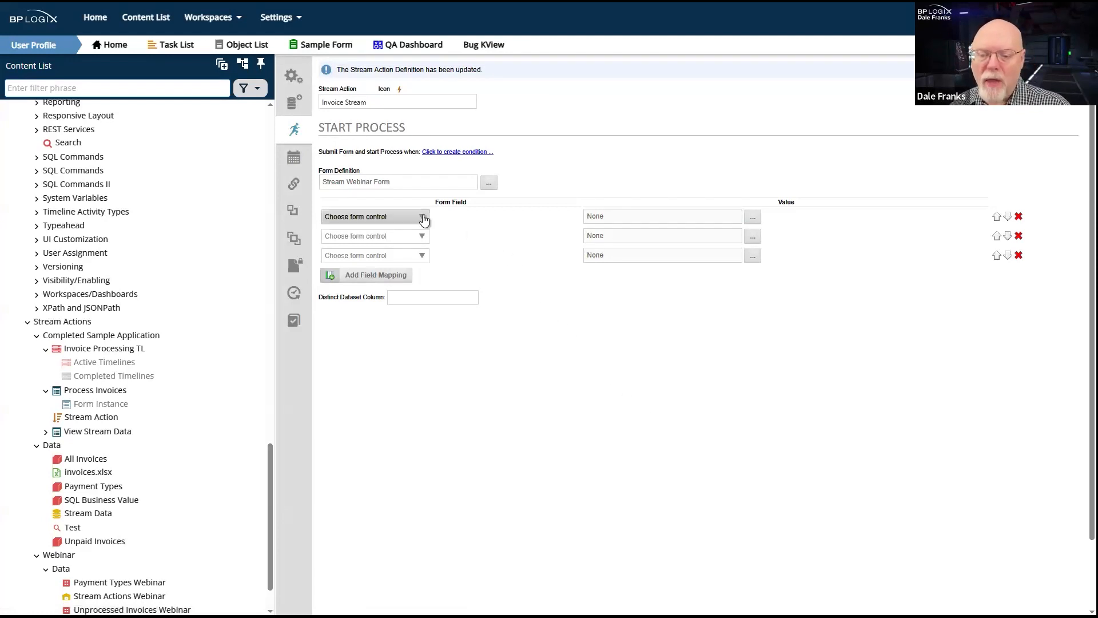
pyautogui.click(423, 219)
pyautogui.click(414, 240)
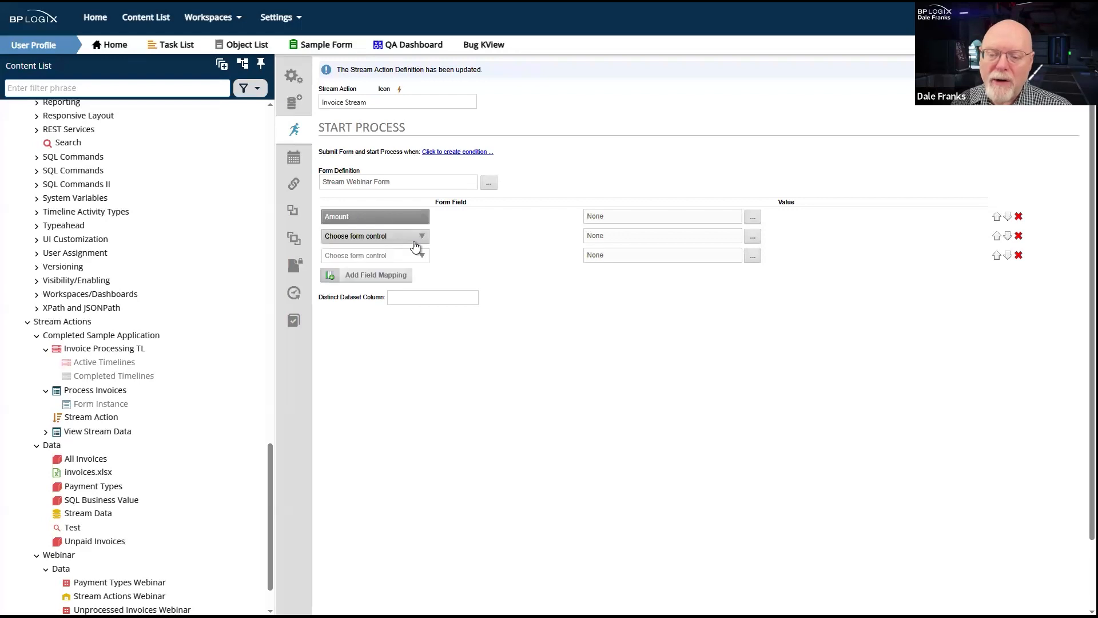
pyautogui.click(422, 237)
pyautogui.click(369, 276)
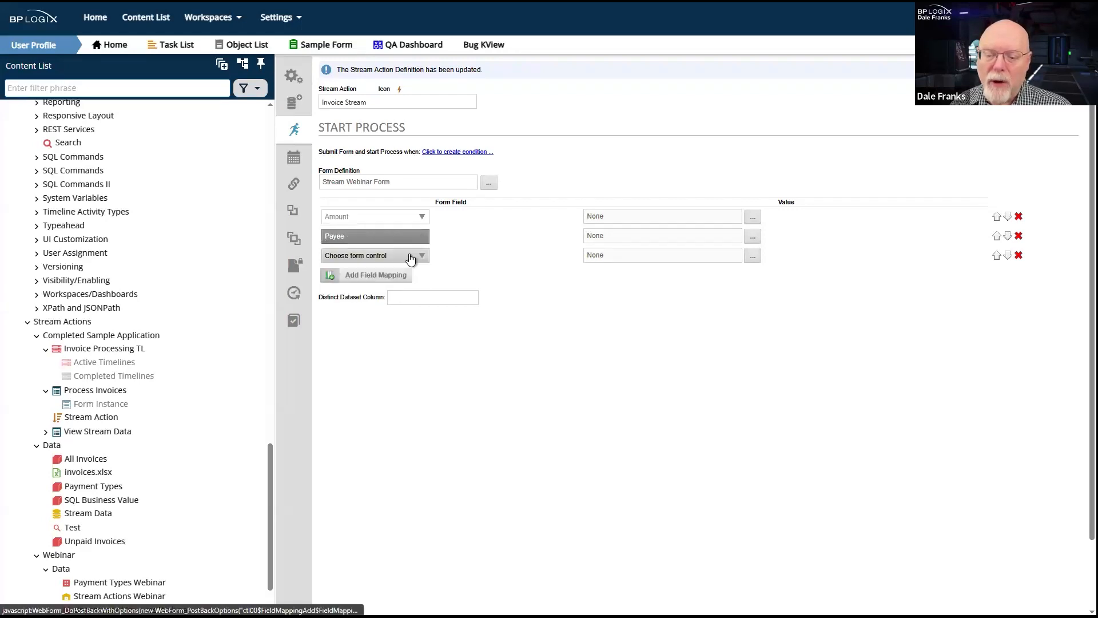
pyautogui.click(412, 257)
pyautogui.click(364, 287)
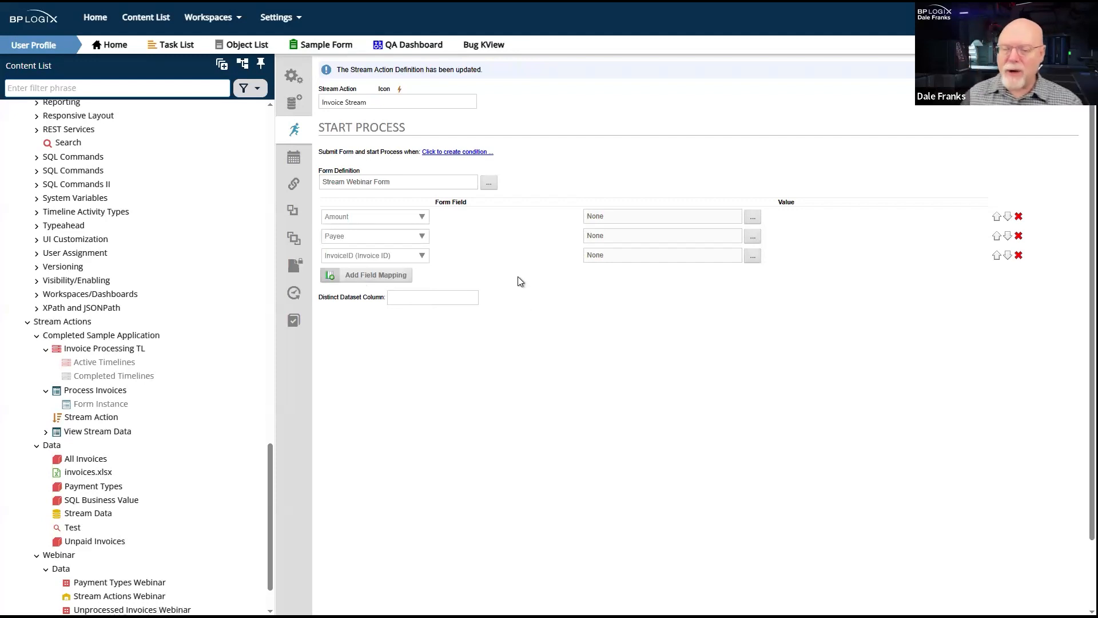
# - Examine the value sources for the Amount field mapping, including the Stream24 Unprocessed Invoices Webinar columns under Business Values
pyautogui.click(752, 218)
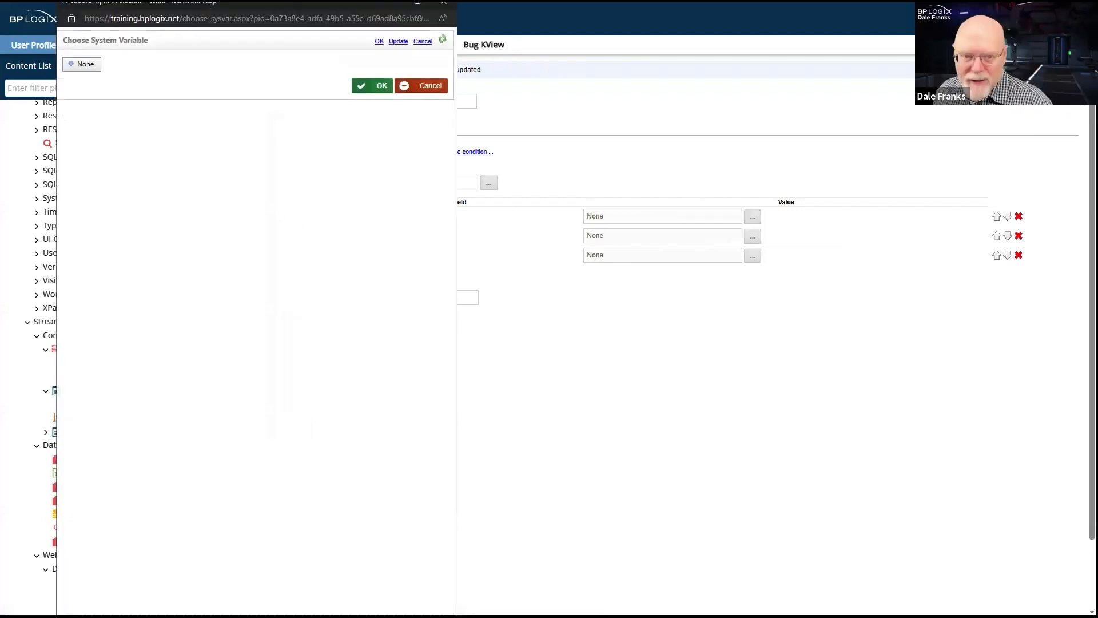
pyautogui.click(83, 64)
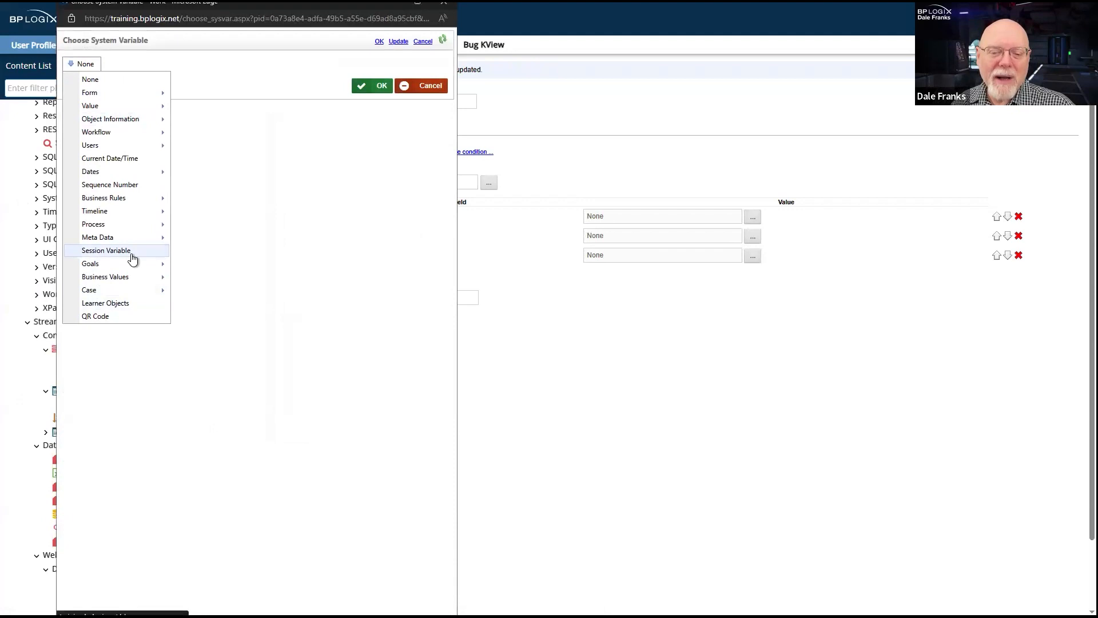
pyautogui.moveTo(135, 106)
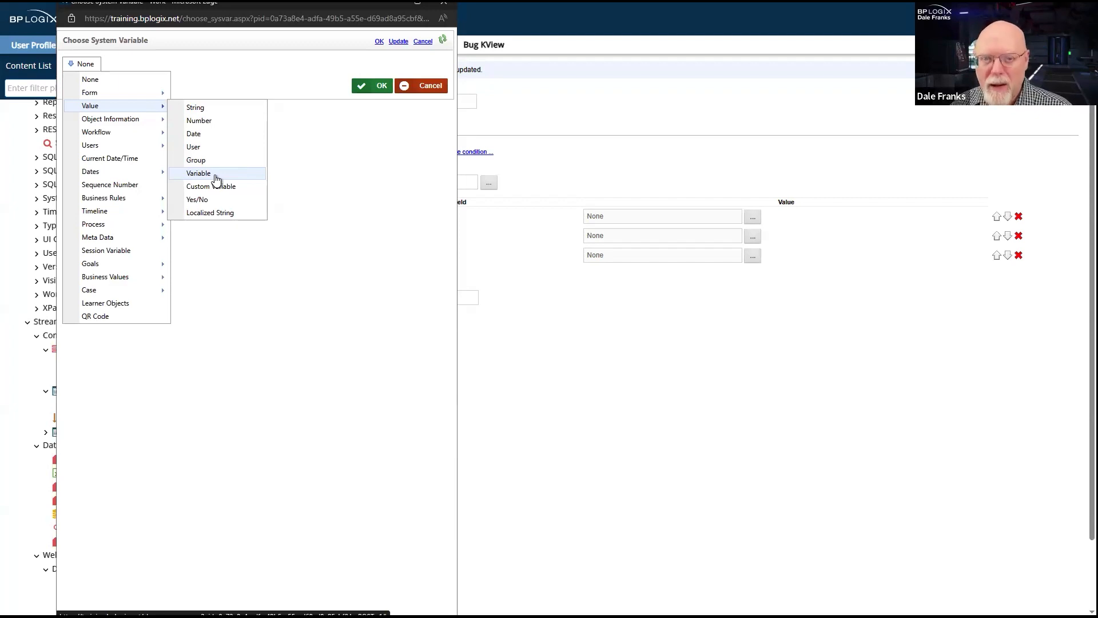
pyautogui.moveTo(128, 276)
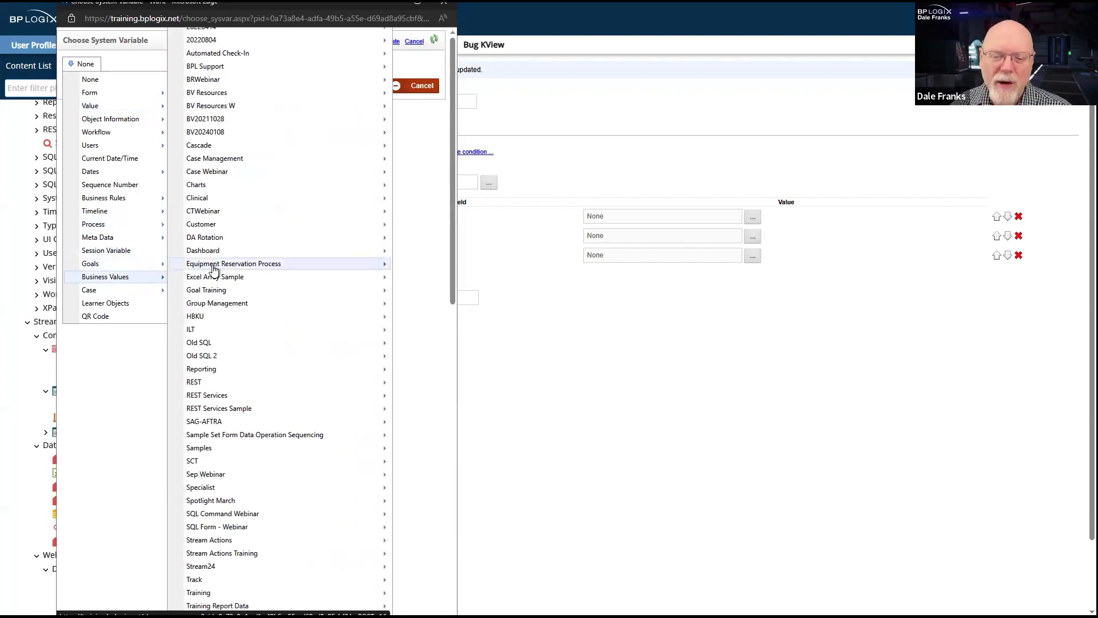
pyautogui.moveTo(234, 566)
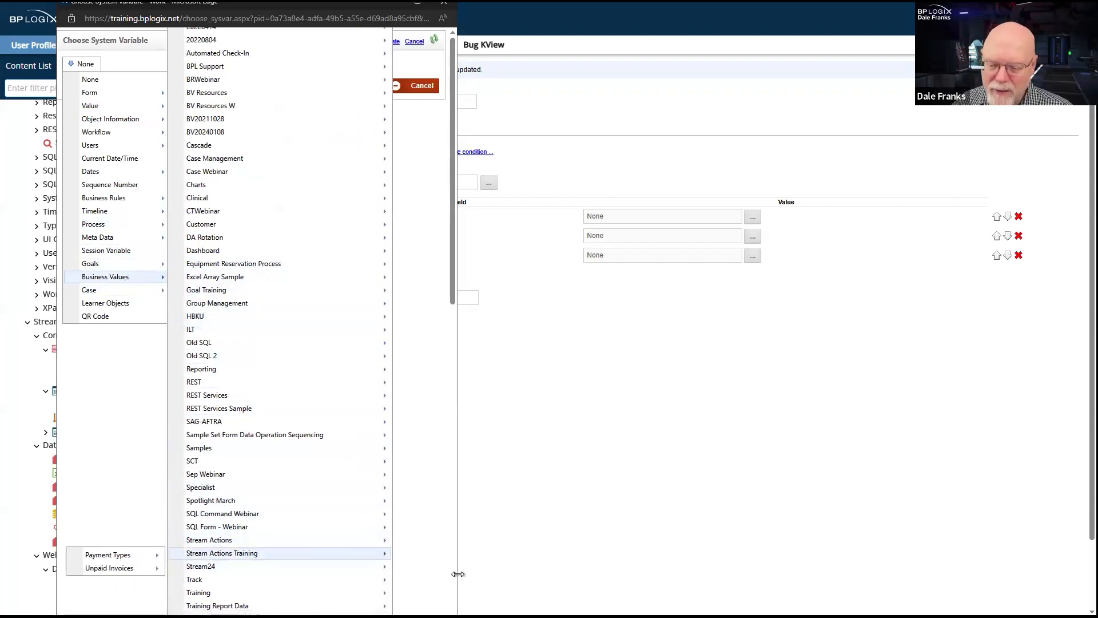
pyautogui.moveTo(458, 574); pyautogui.dragTo(959, 574)
pyautogui.moveTo(207, 566)
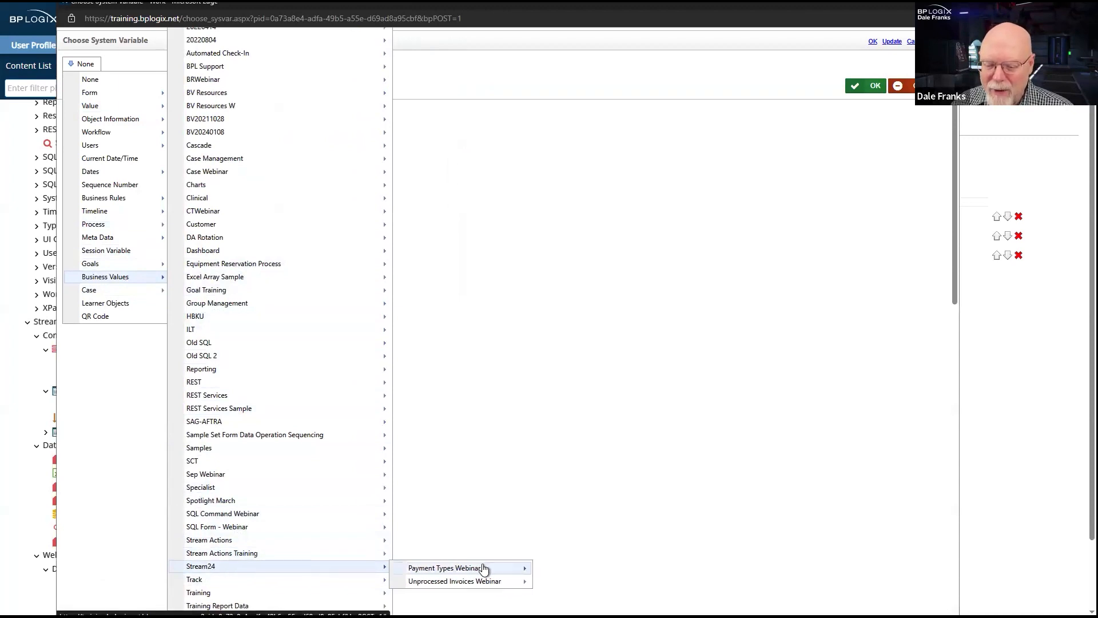
pyautogui.moveTo(485, 582)
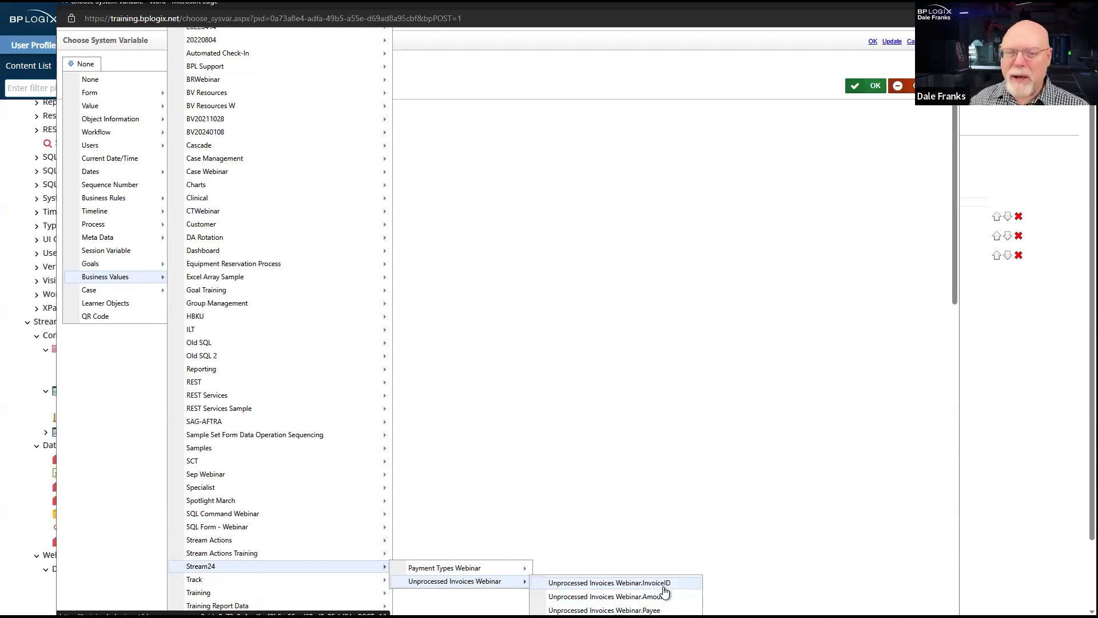
pyautogui.moveTo(107, 212)
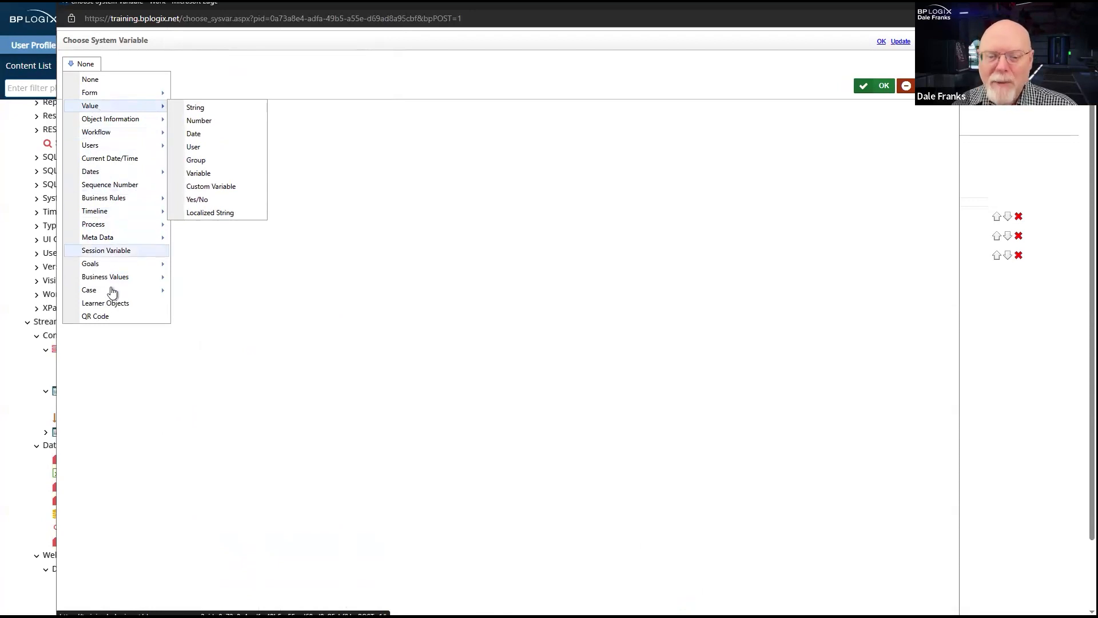
pyautogui.moveTo(116, 279)
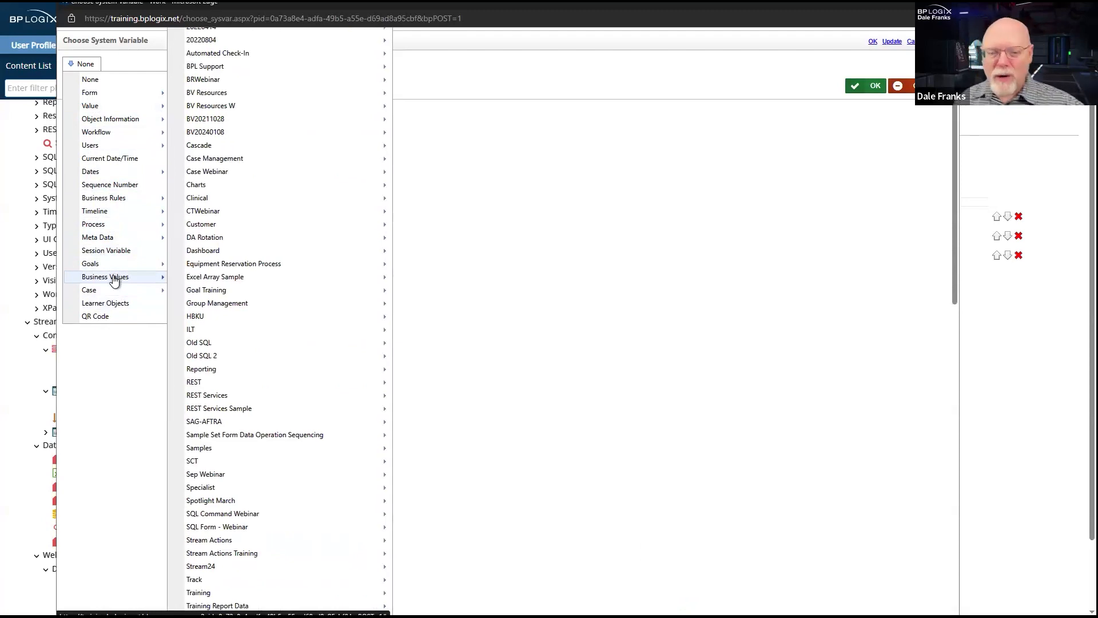
pyautogui.moveTo(261, 567)
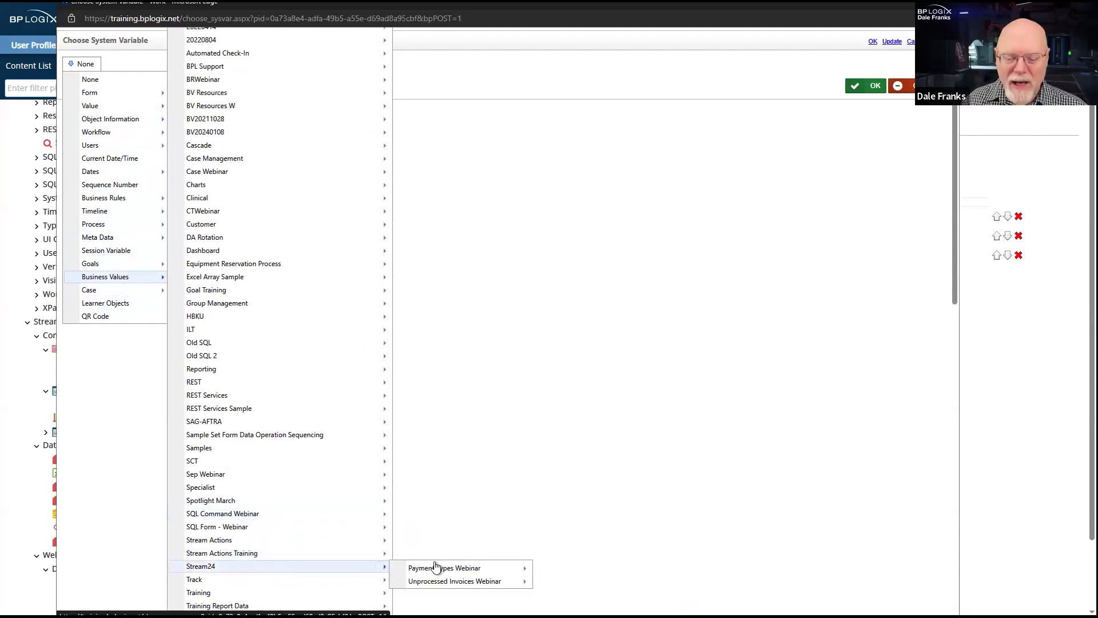
pyautogui.moveTo(423, 582)
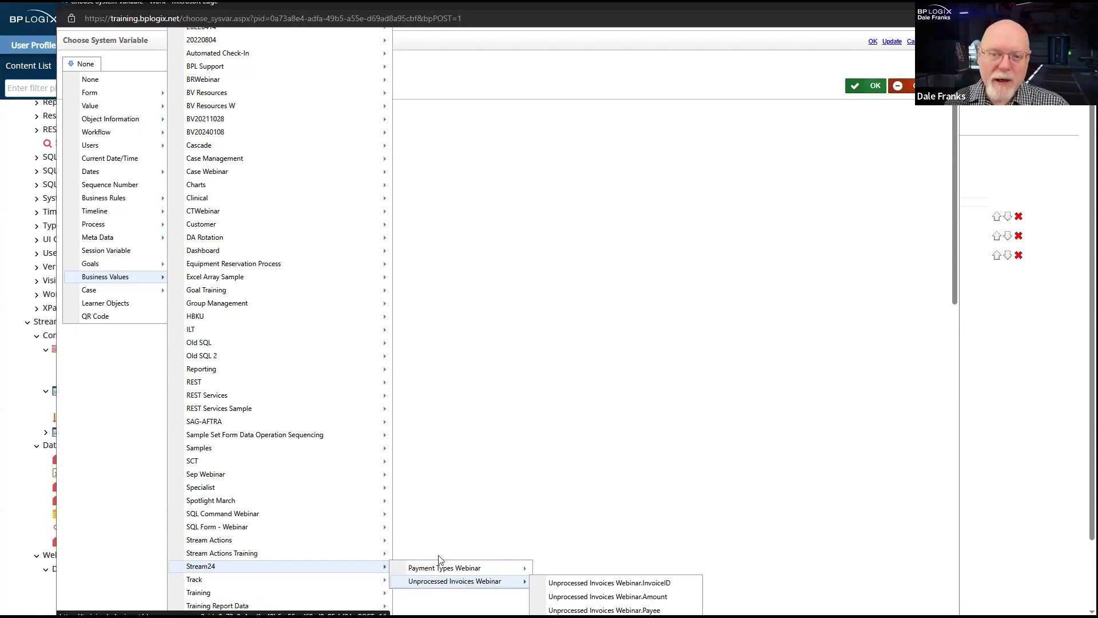
# - Map the Amount form field to the Amount system variable as a Variable value
pyautogui.moveTo(110, 106)
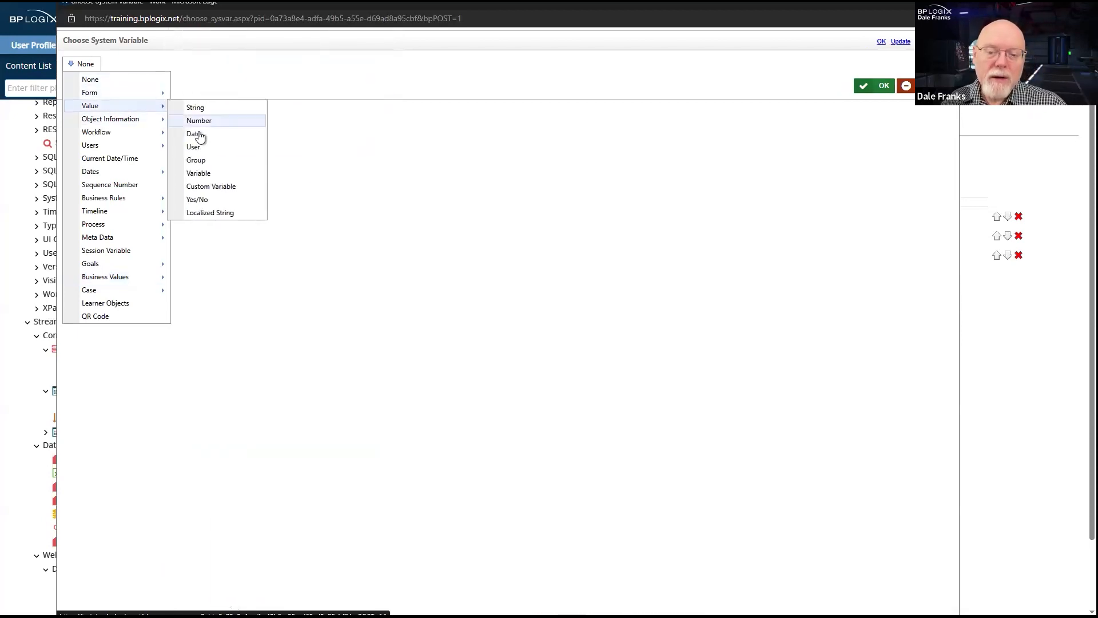
pyautogui.click(210, 174)
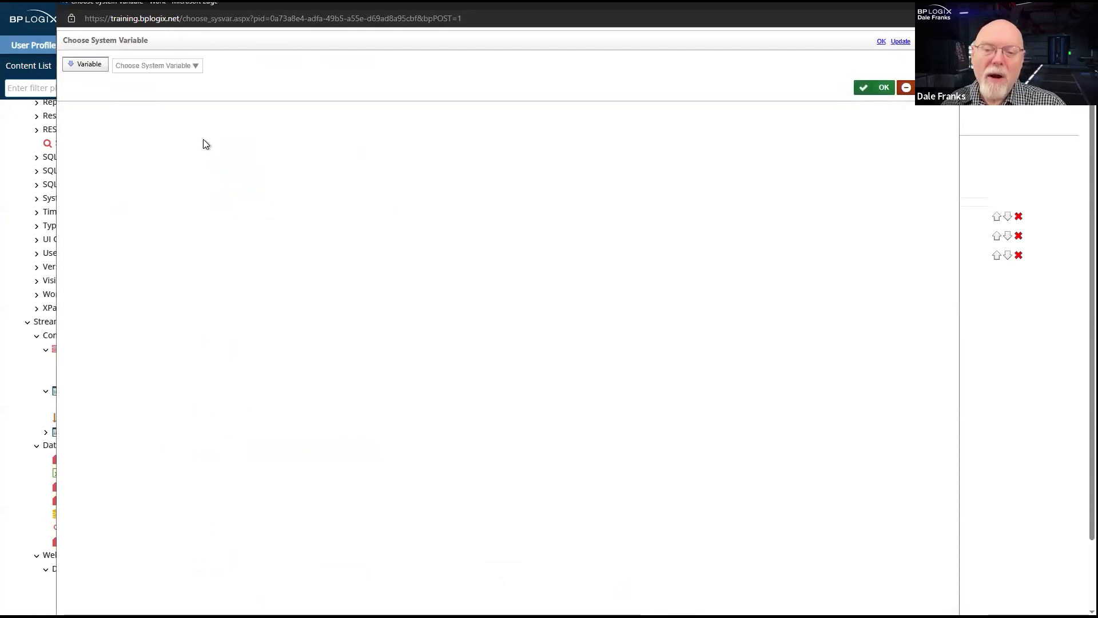
pyautogui.click(195, 69)
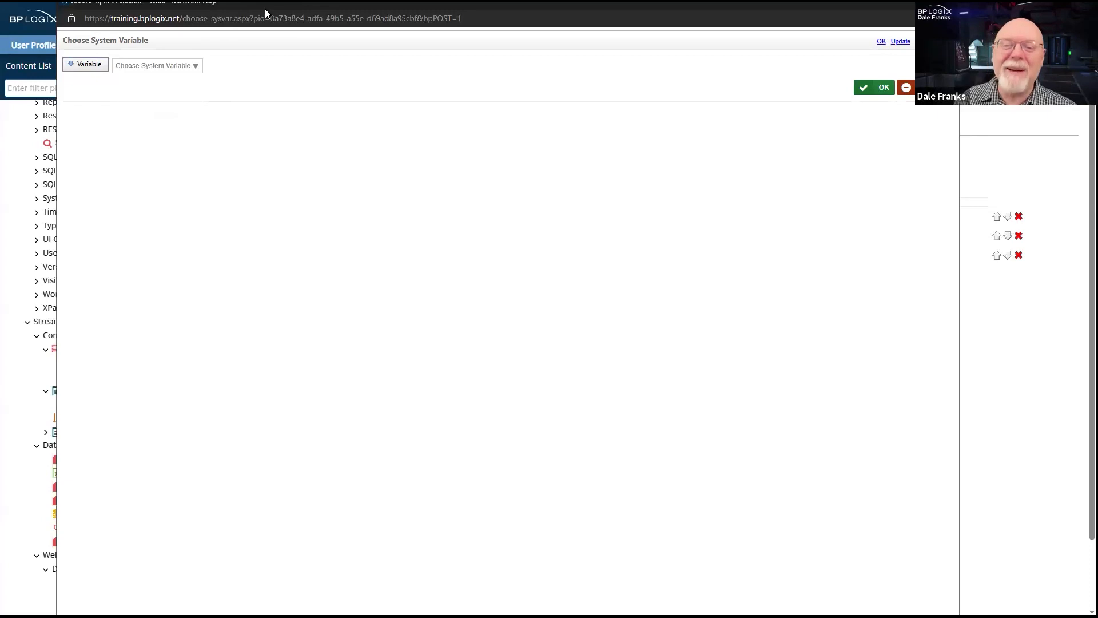
pyautogui.moveTo(266, 8); pyautogui.dragTo(283, 0)
pyautogui.click(199, 58)
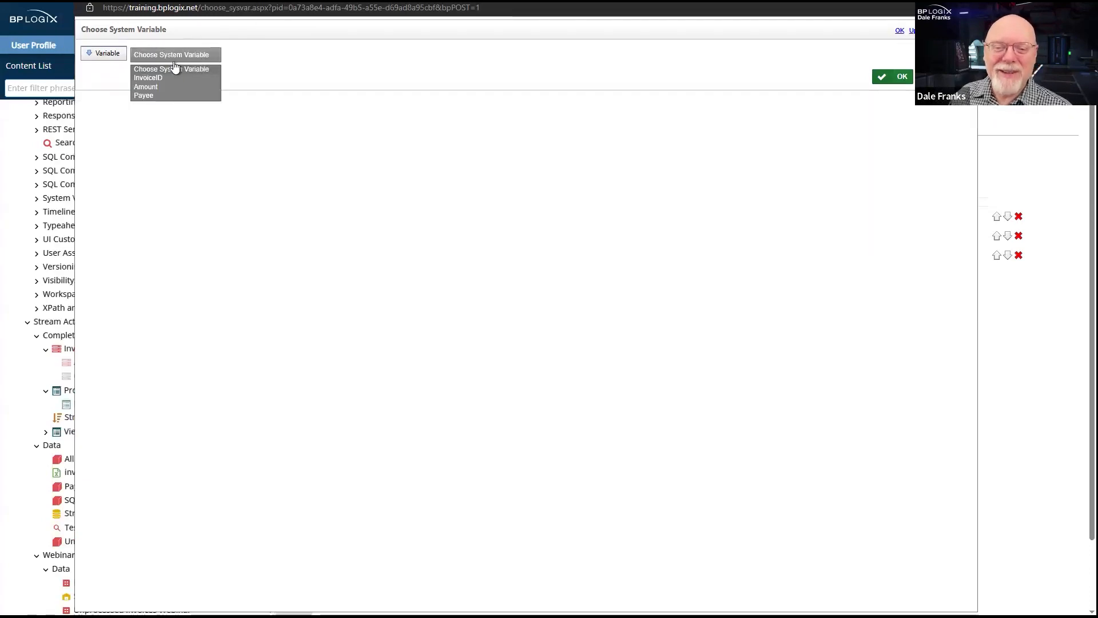
pyautogui.click(153, 87)
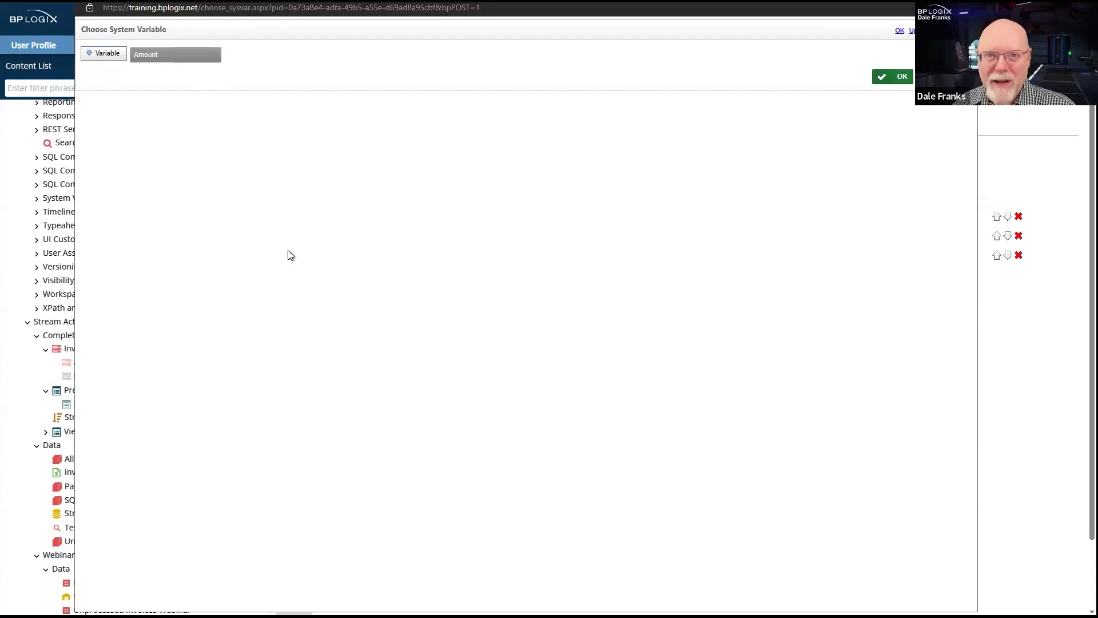
pyautogui.click(906, 78)
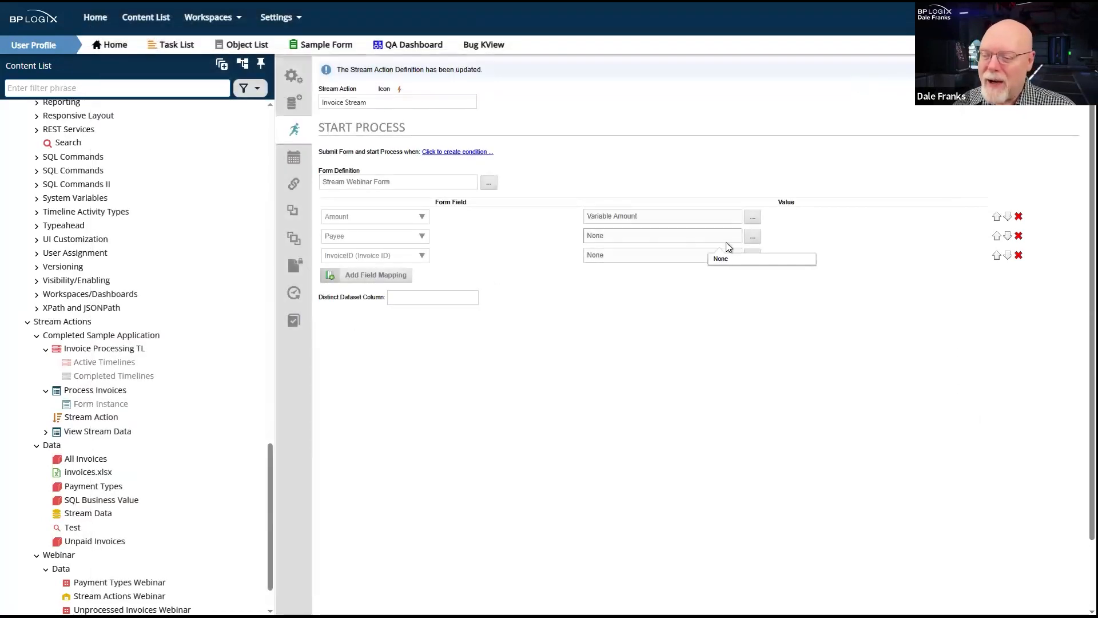
# - Map the Payee form field to the Payee system variable as a Variable value
pyautogui.click(753, 237)
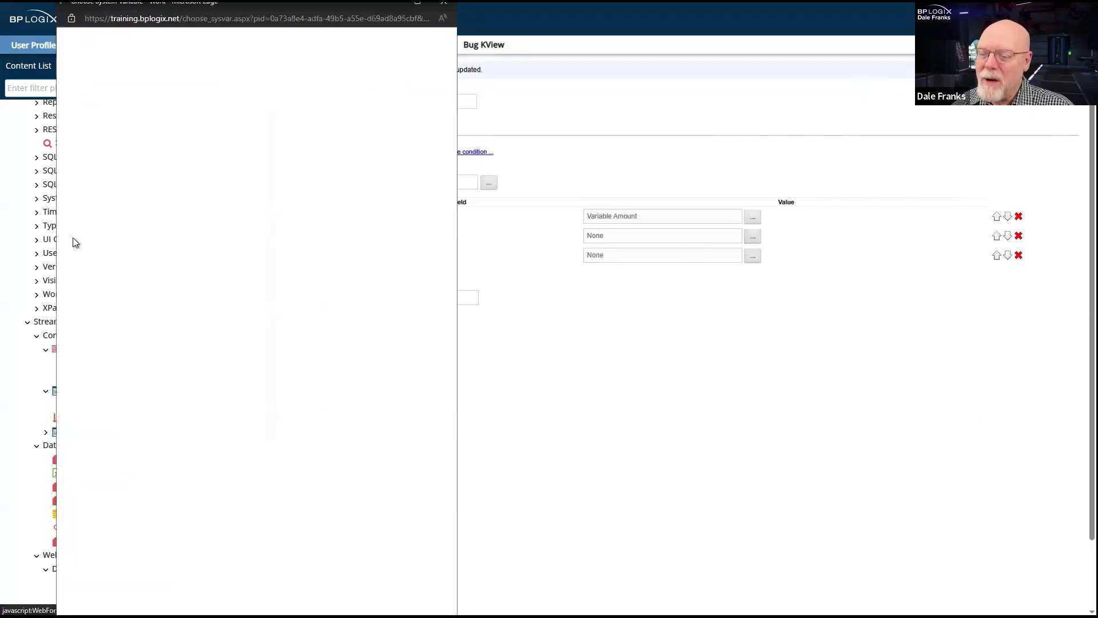
pyautogui.click(86, 69)
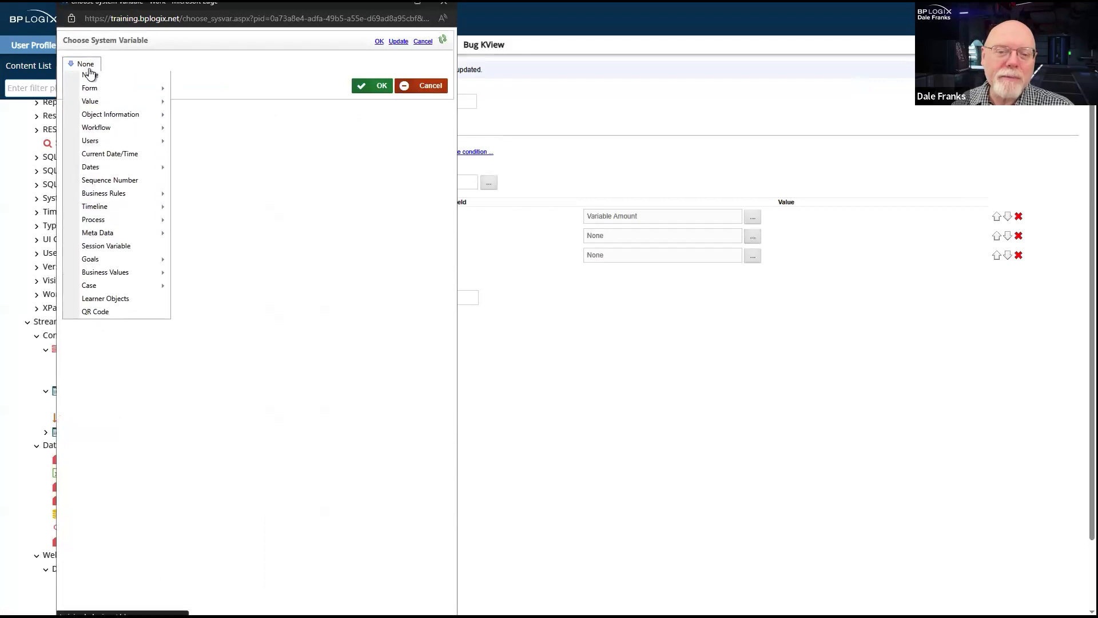
pyautogui.moveTo(108, 110)
pyautogui.click(219, 174)
pyautogui.click(164, 69)
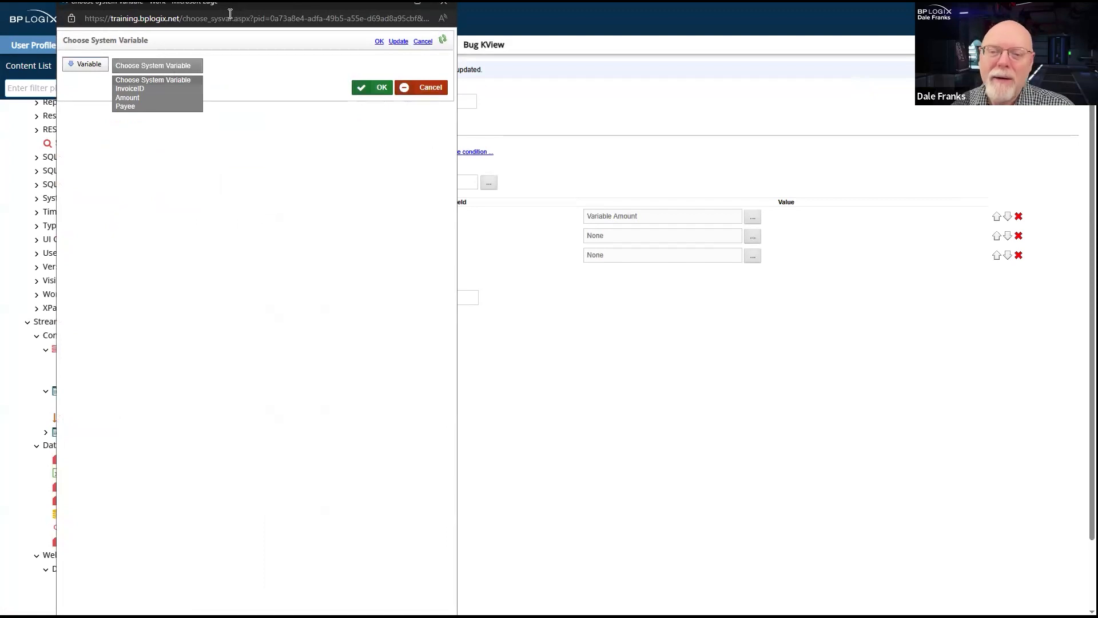
pyautogui.click(202, 17)
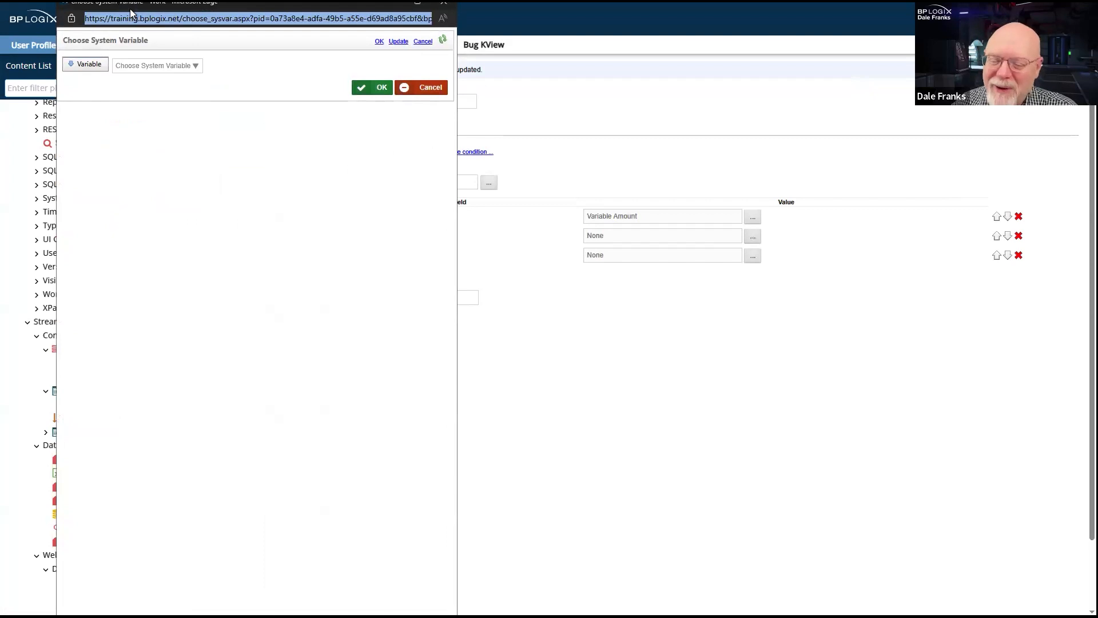
pyautogui.moveTo(129, 8); pyautogui.dragTo(229, 29)
pyautogui.click(257, 87)
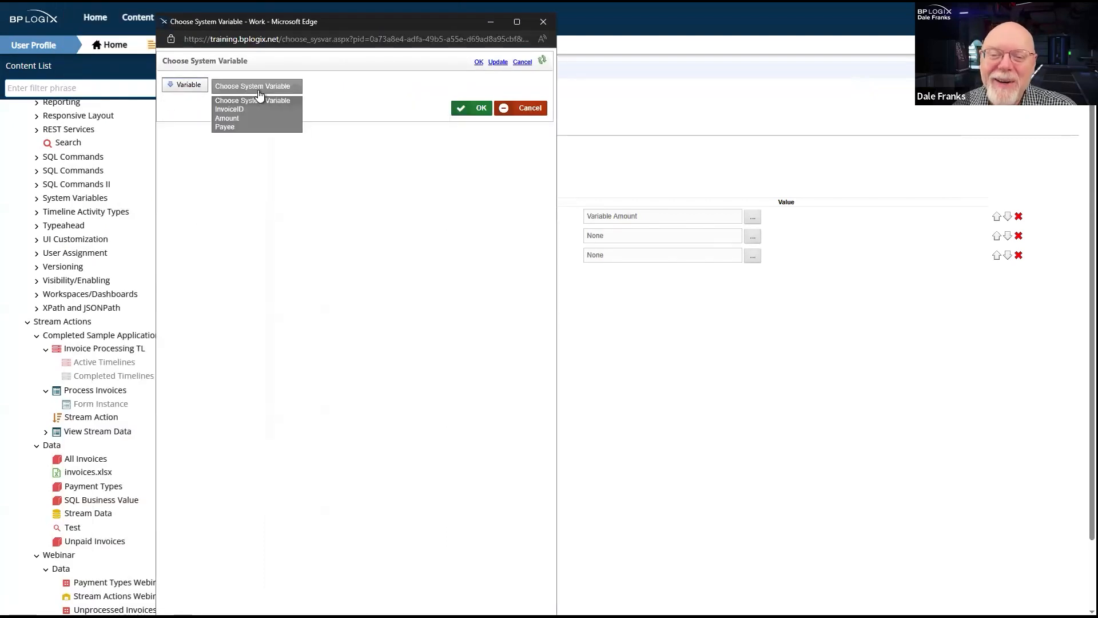
pyautogui.click(241, 127)
pyautogui.click(480, 109)
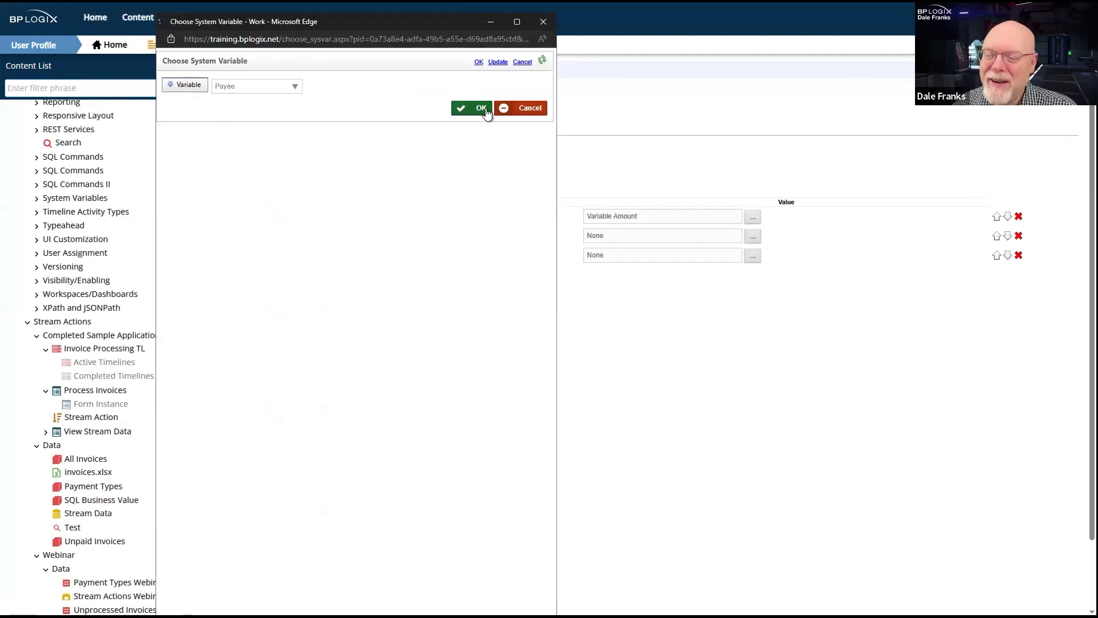
# - Map the InvoiceID form field to the InvoiceID system variable as a Variable value
pyautogui.click(753, 256)
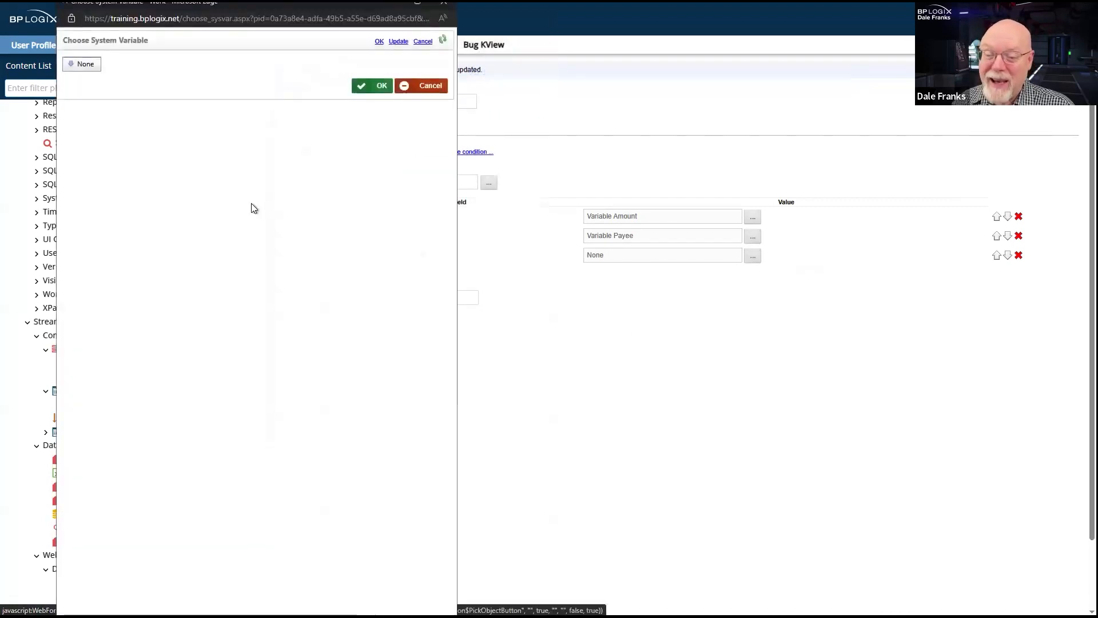
pyautogui.click(81, 64)
pyautogui.moveTo(126, 105)
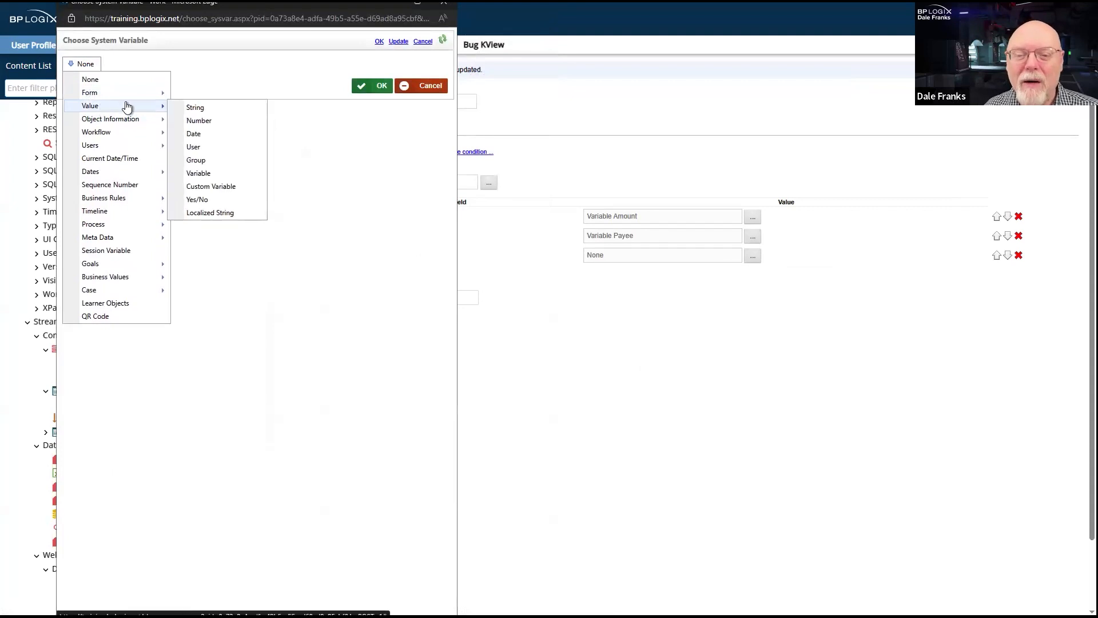
pyautogui.click(225, 173)
pyautogui.click(187, 68)
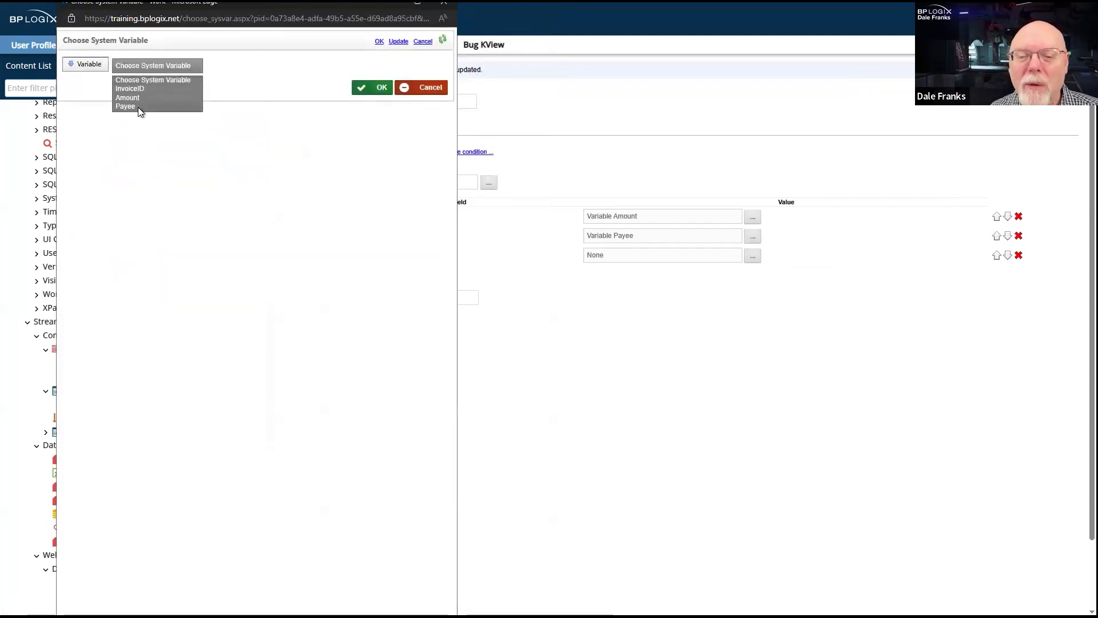
pyautogui.click(145, 89)
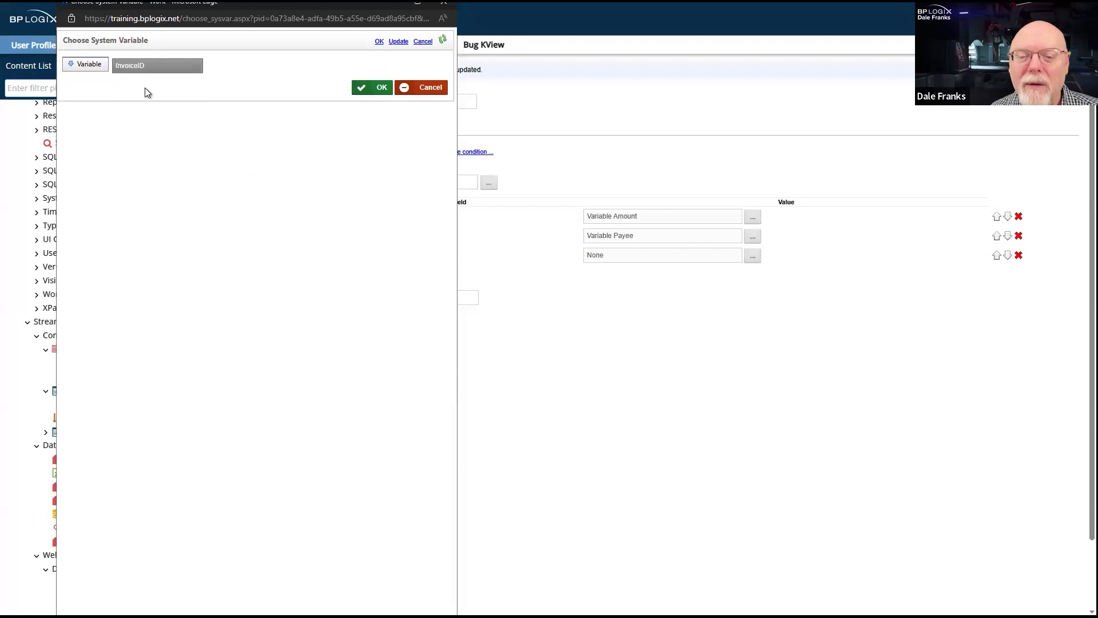
pyautogui.click(383, 88)
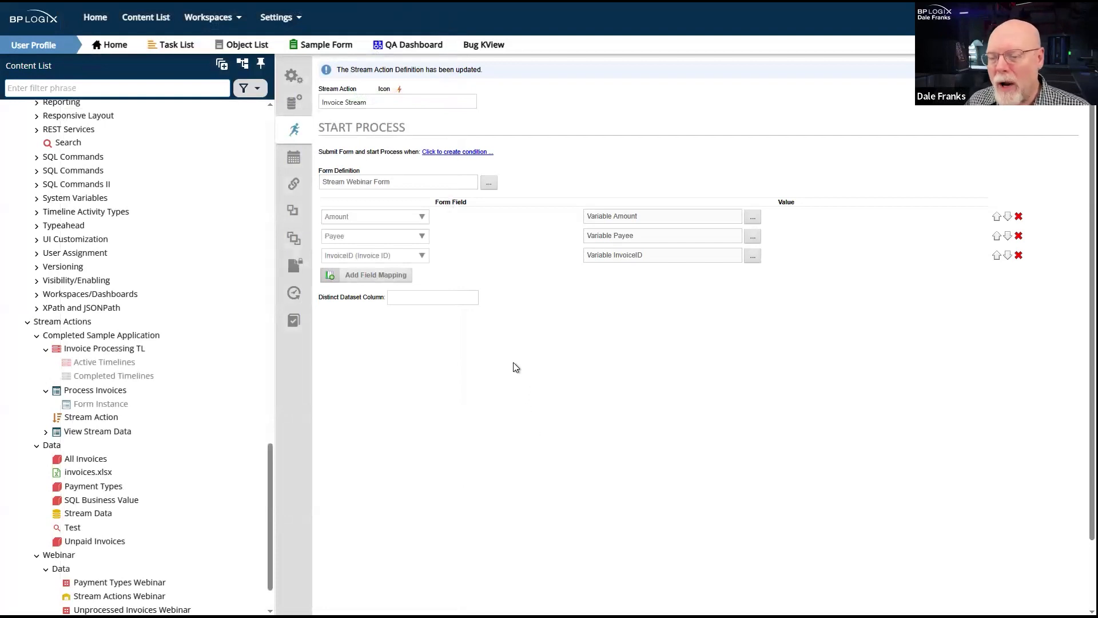
# - Open the system variable selection for the Amount field mapping's value
pyautogui.click(749, 220)
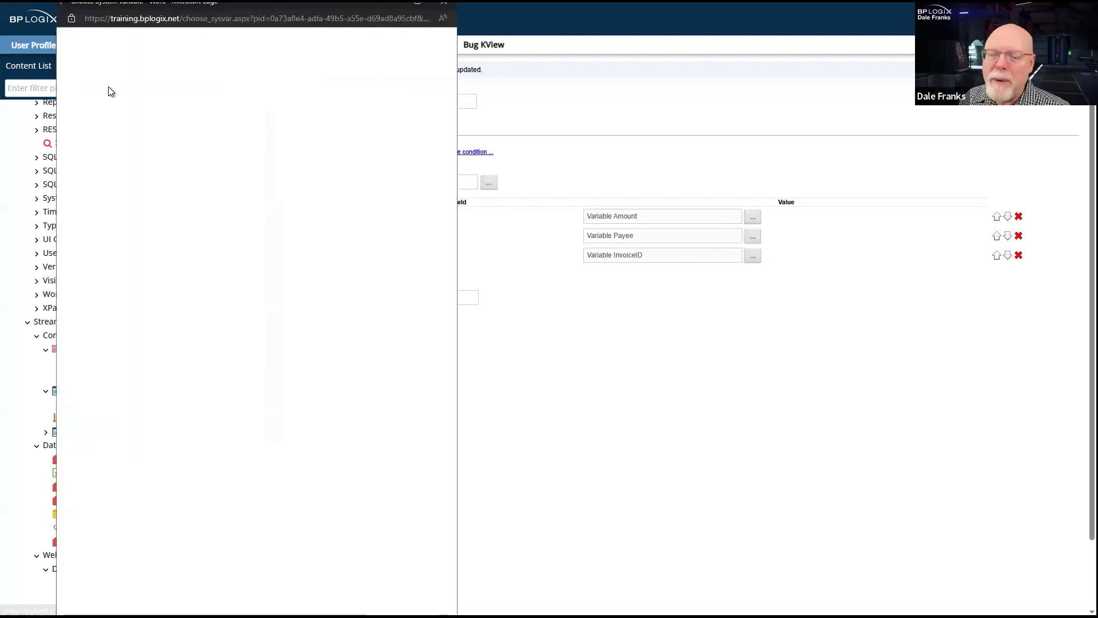
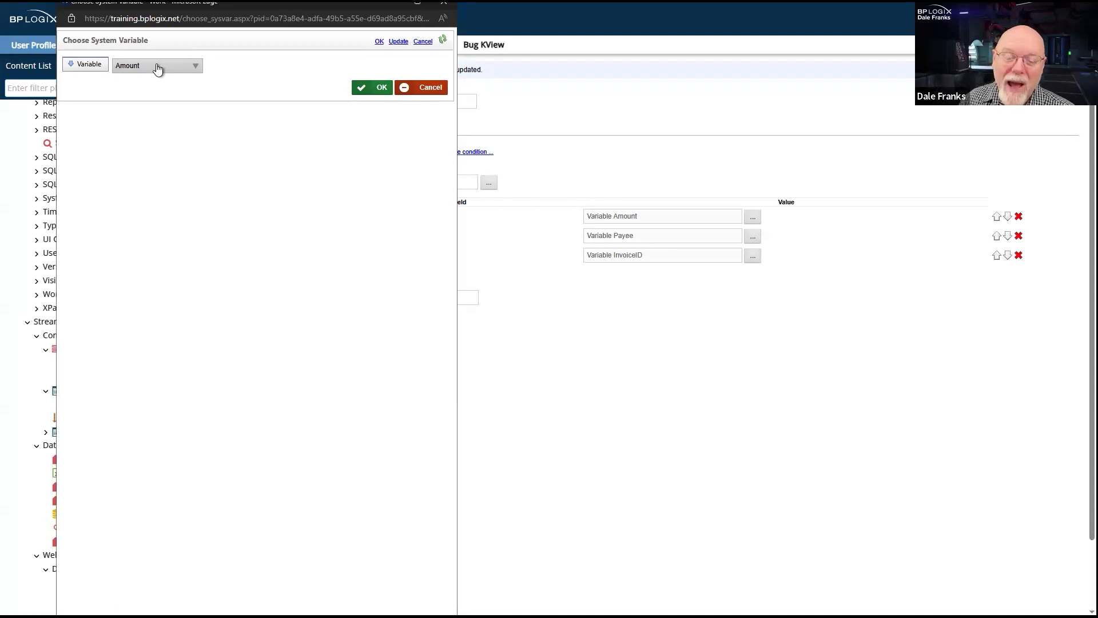
# - Review the value types and system variables available for the Amount field mapping, keeping the Amount variable
pyautogui.click(88, 65)
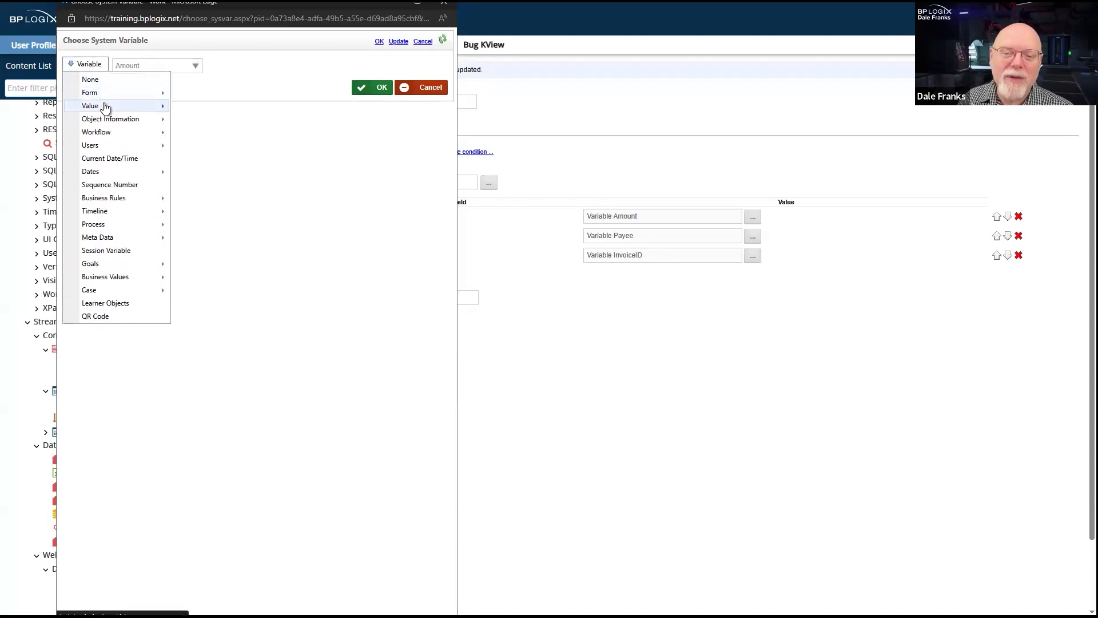
pyautogui.moveTo(106, 108)
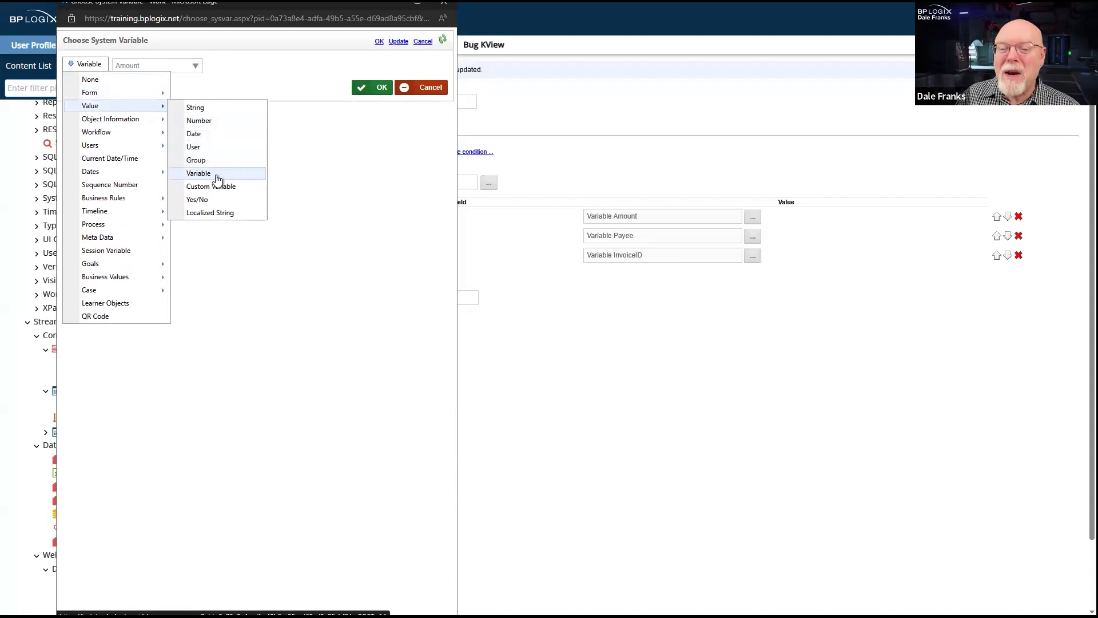
pyautogui.click(251, 180)
pyautogui.click(200, 69)
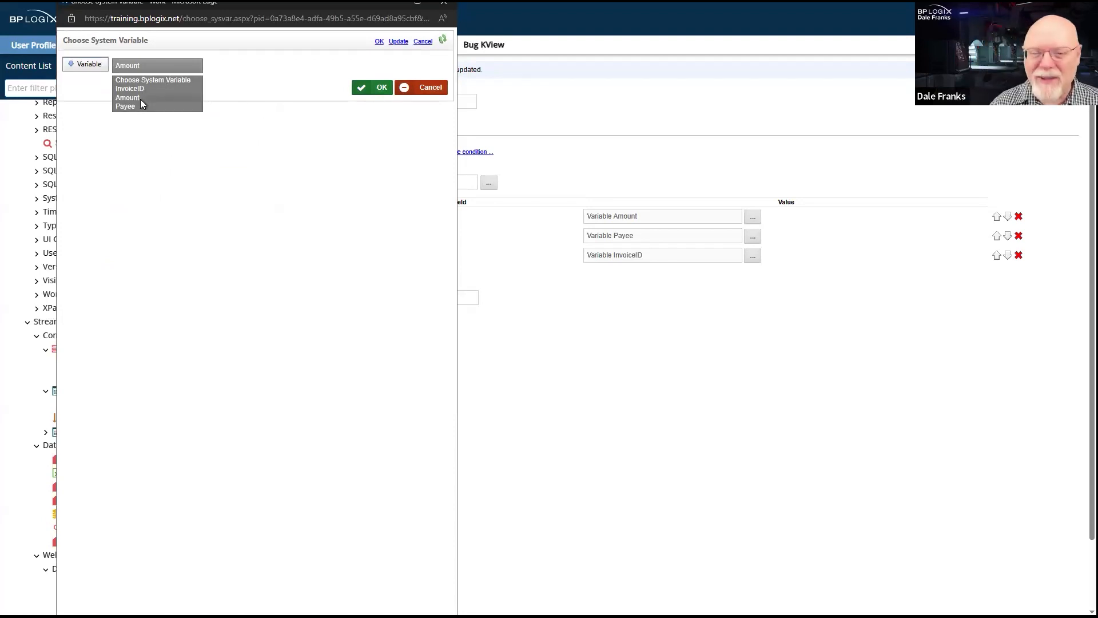
pyautogui.click(216, 197)
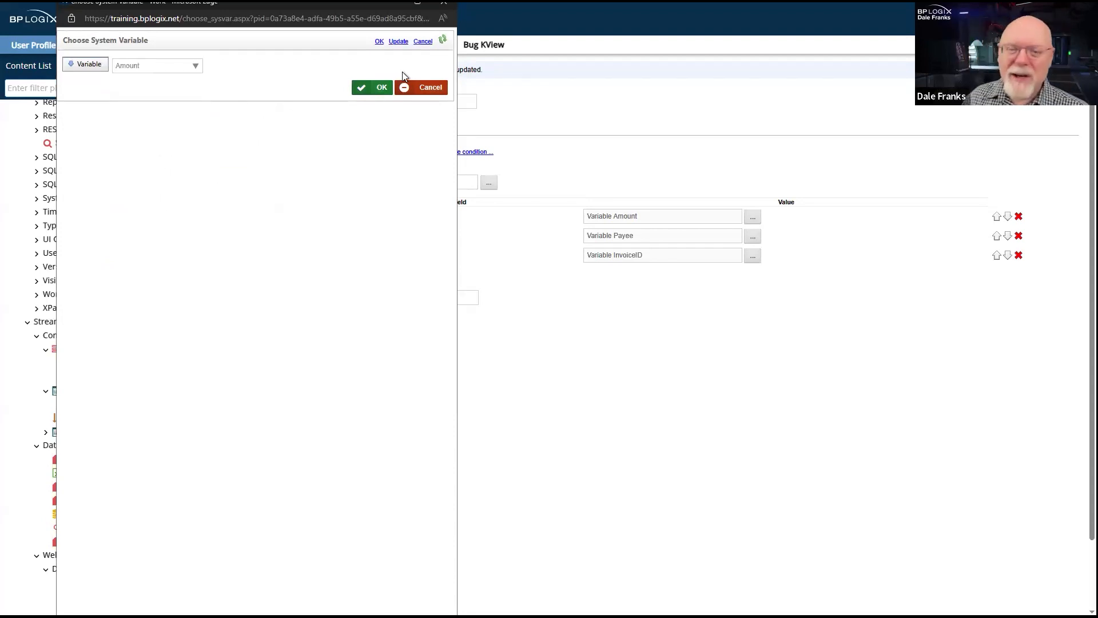
pyautogui.click(377, 90)
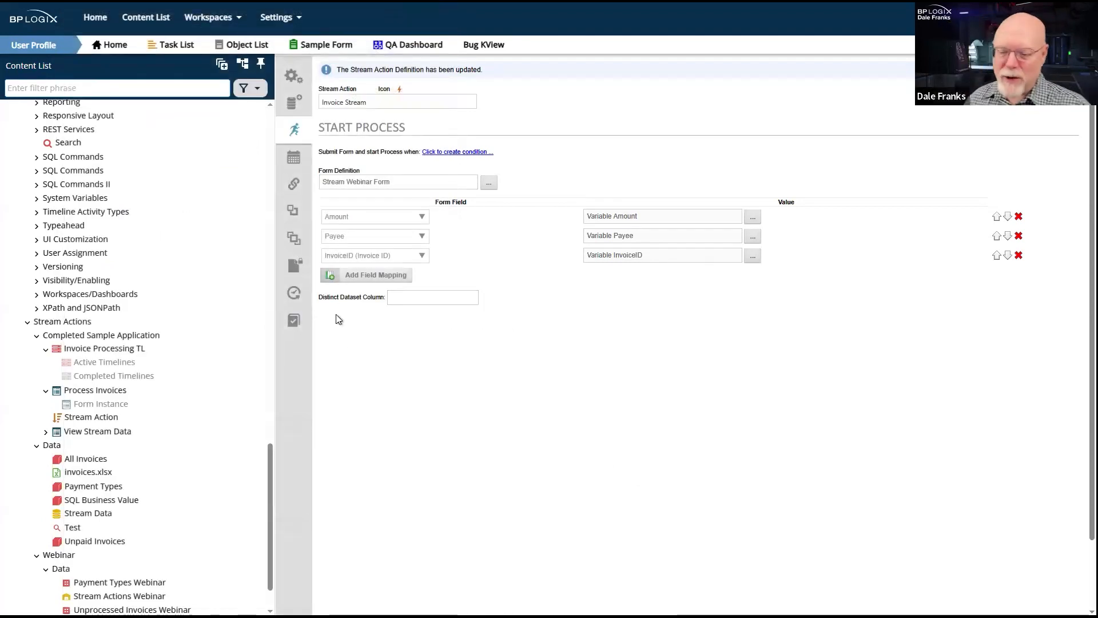
# - Examine the Distinct Dataset Column setting below the form field mappings
pyautogui.moveTo(323, 297); pyautogui.dragTo(383, 299)
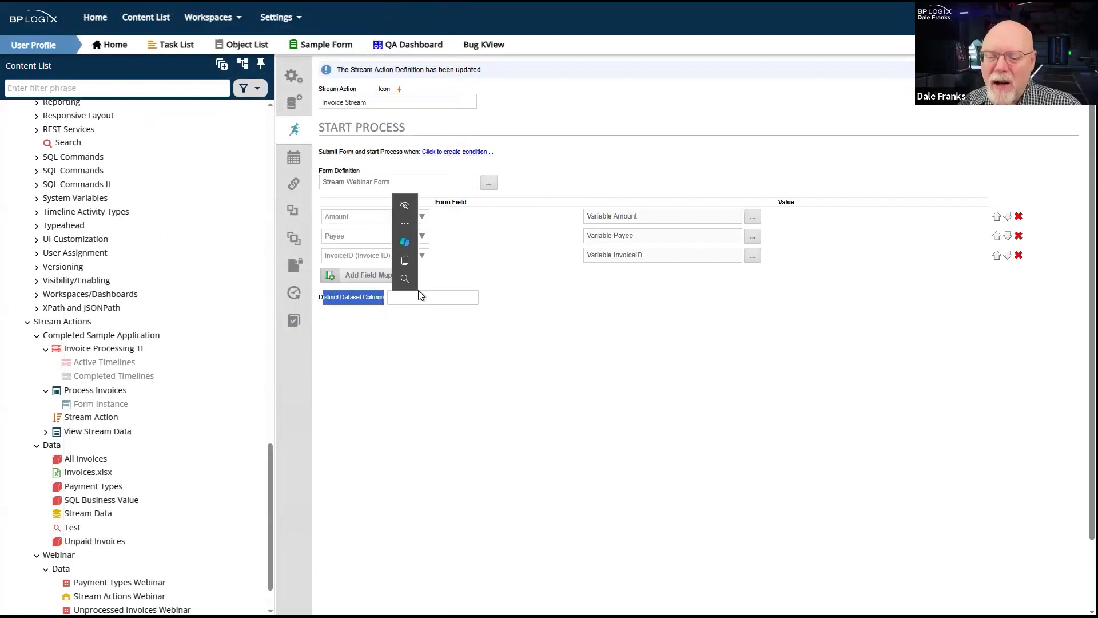
pyautogui.click(434, 296)
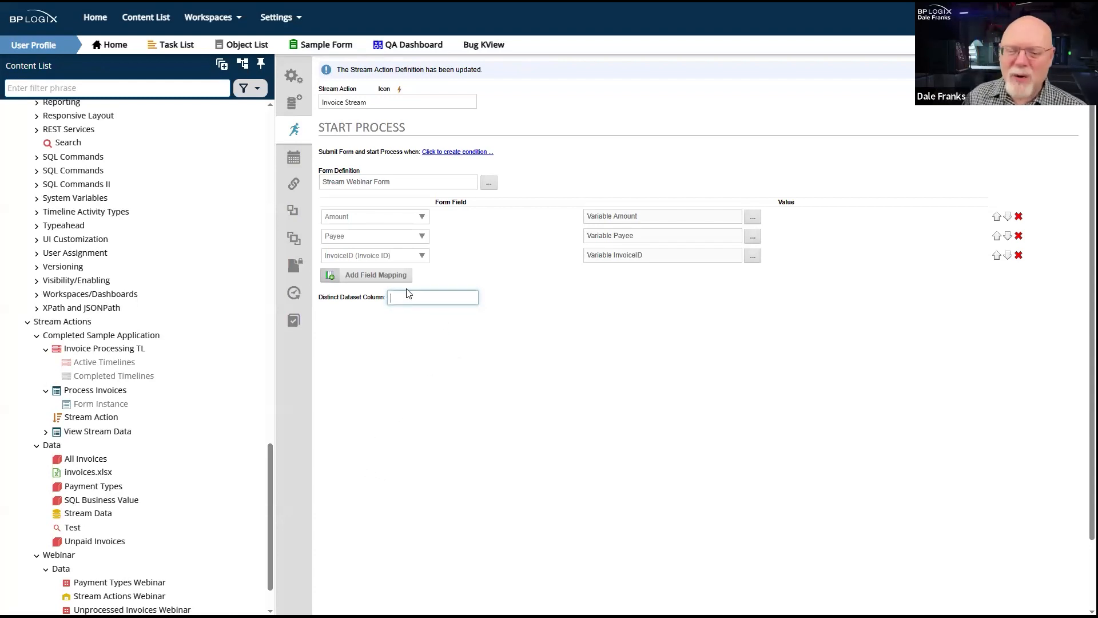
pyautogui.doubleClick(353, 298)
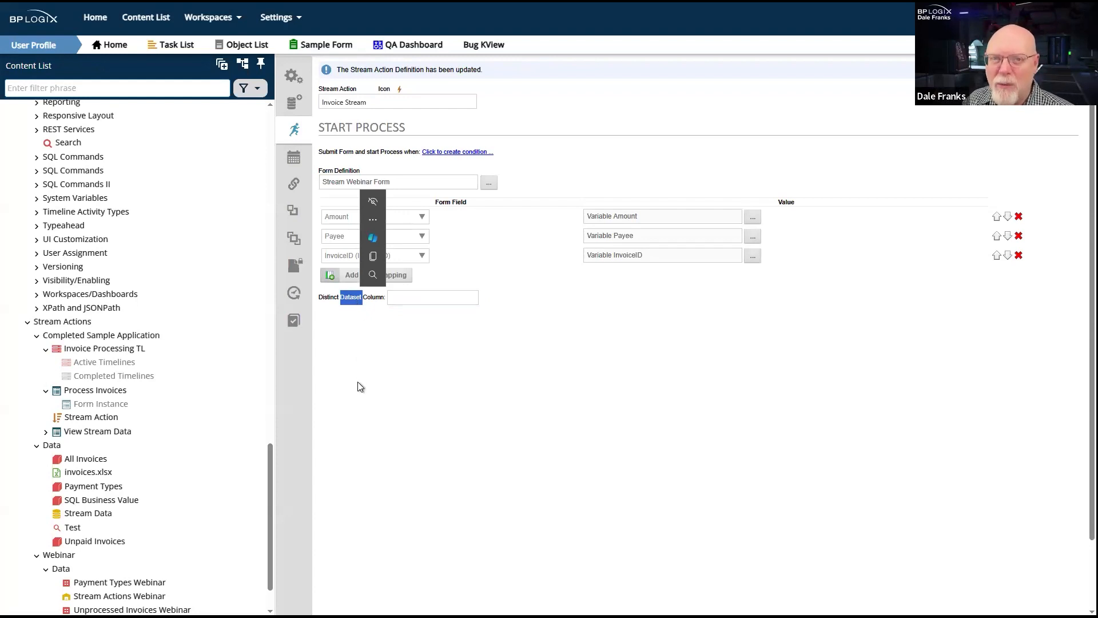
pyautogui.click(382, 347)
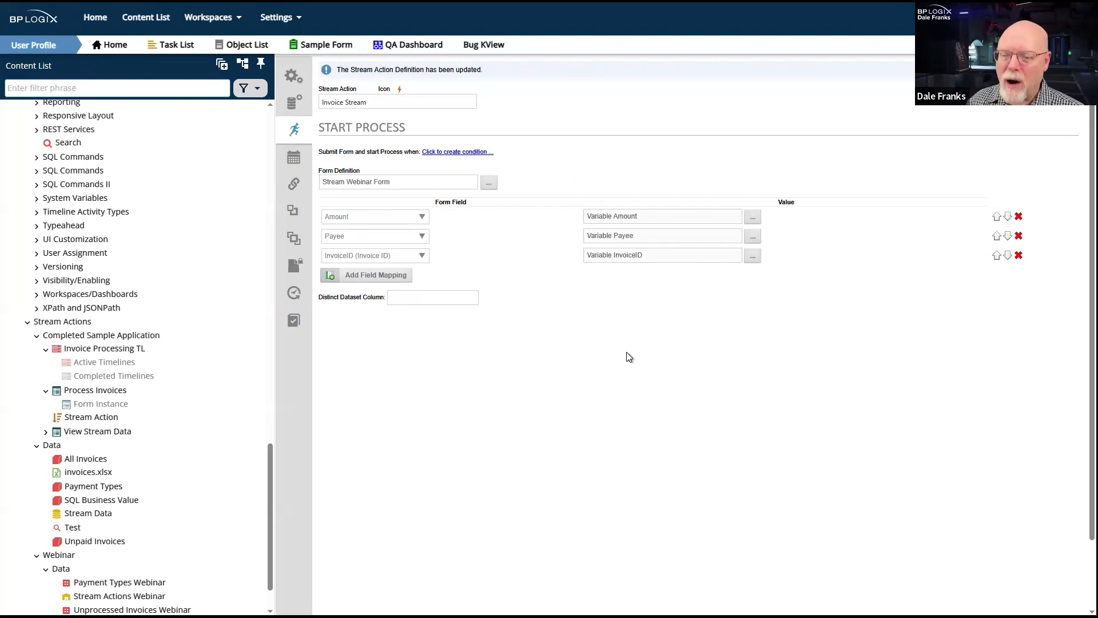
# - Review the available data set types for the Invoice Stream action, keeping Business Value, and return to the Start Process settings
pyautogui.click(290, 103)
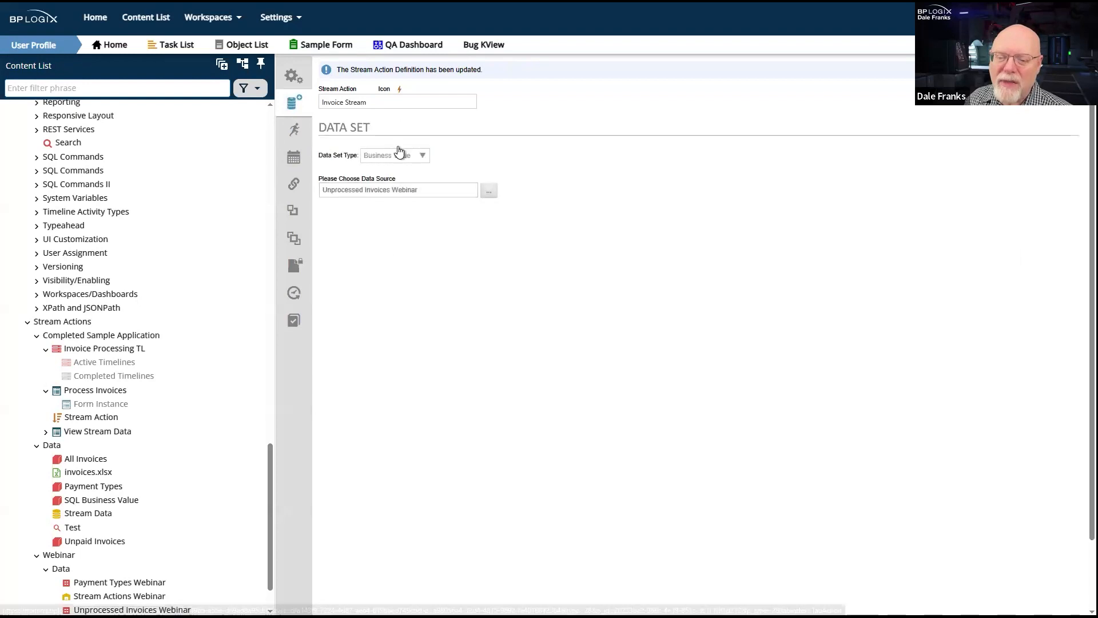
pyautogui.click(407, 160)
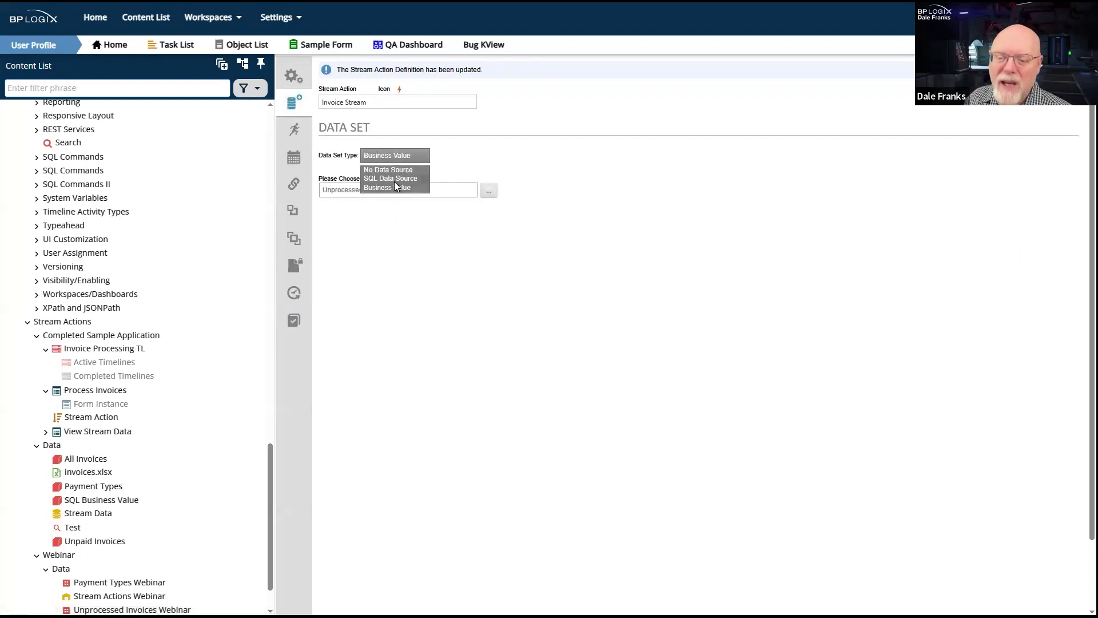
pyautogui.click(501, 420)
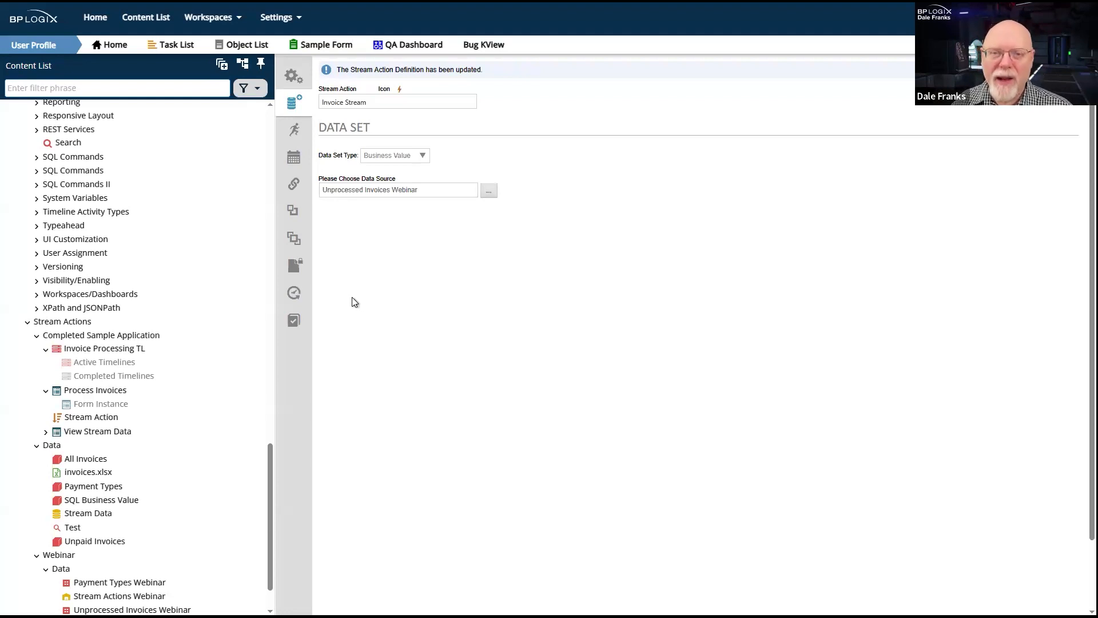
pyautogui.click(285, 132)
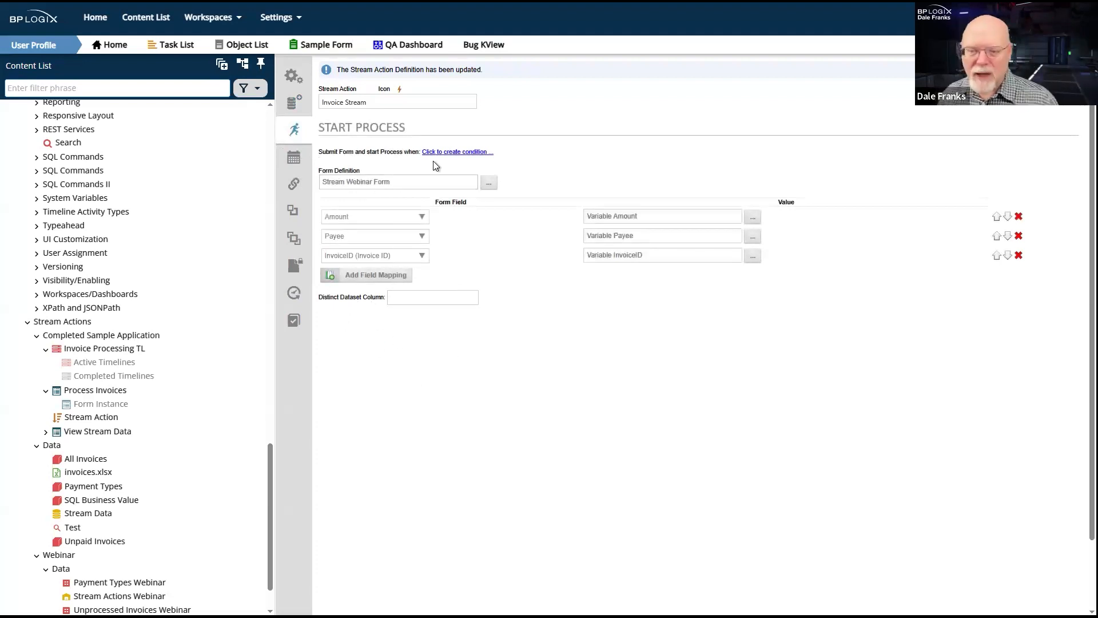
# - Set the Invoice Stream action to run on a schedule and examine its repeat interval and scheduler period end options
pyautogui.click(291, 160)
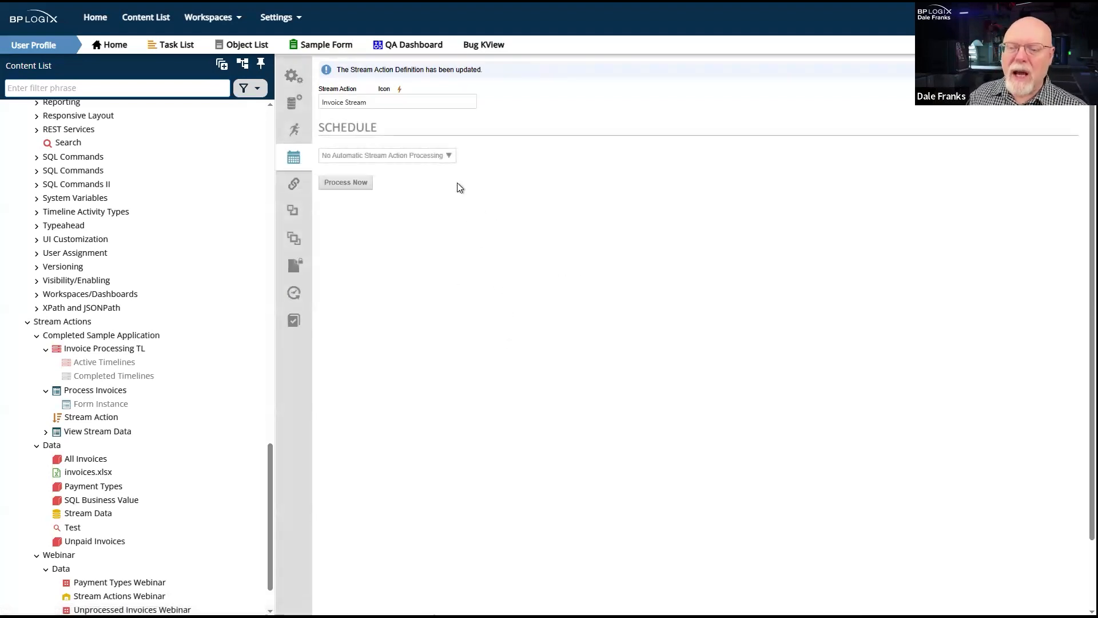
pyautogui.click(441, 162)
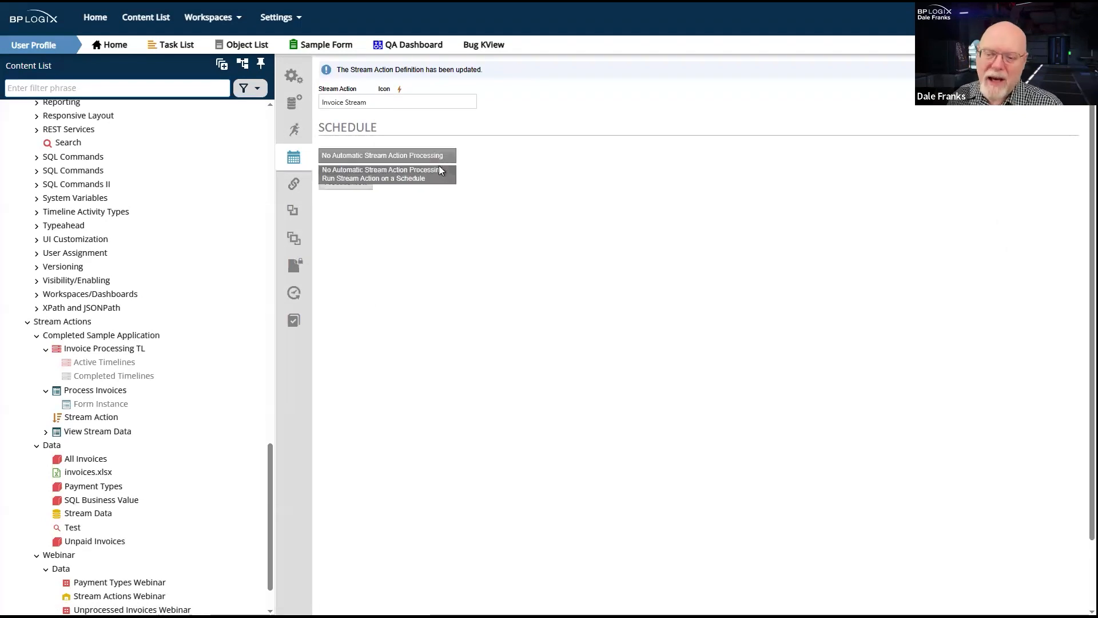
pyautogui.click(418, 179)
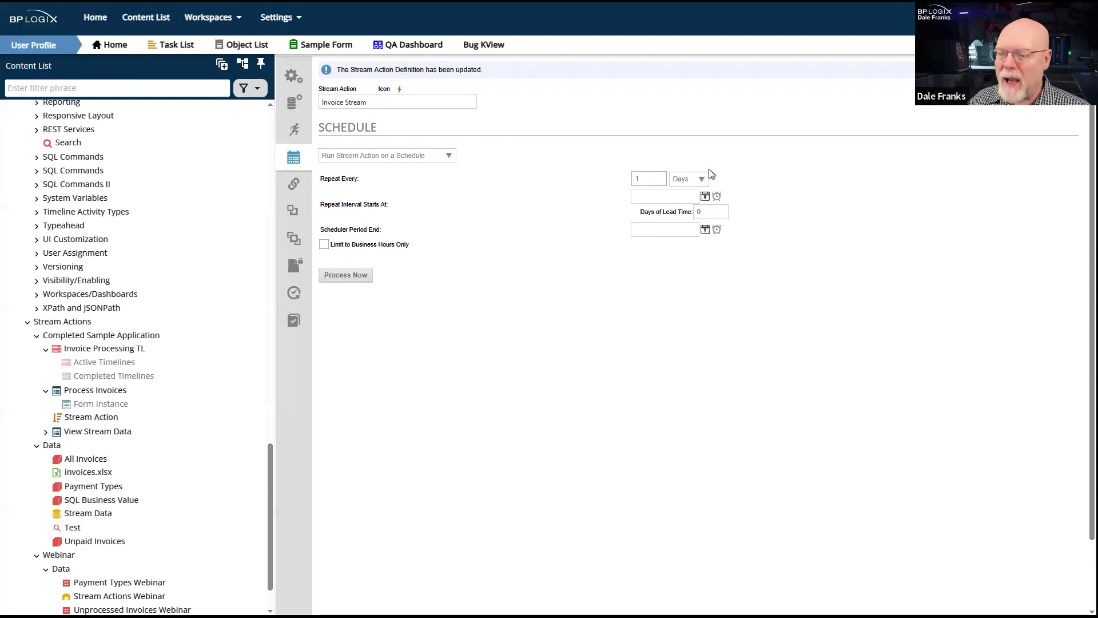
pyautogui.click(694, 178)
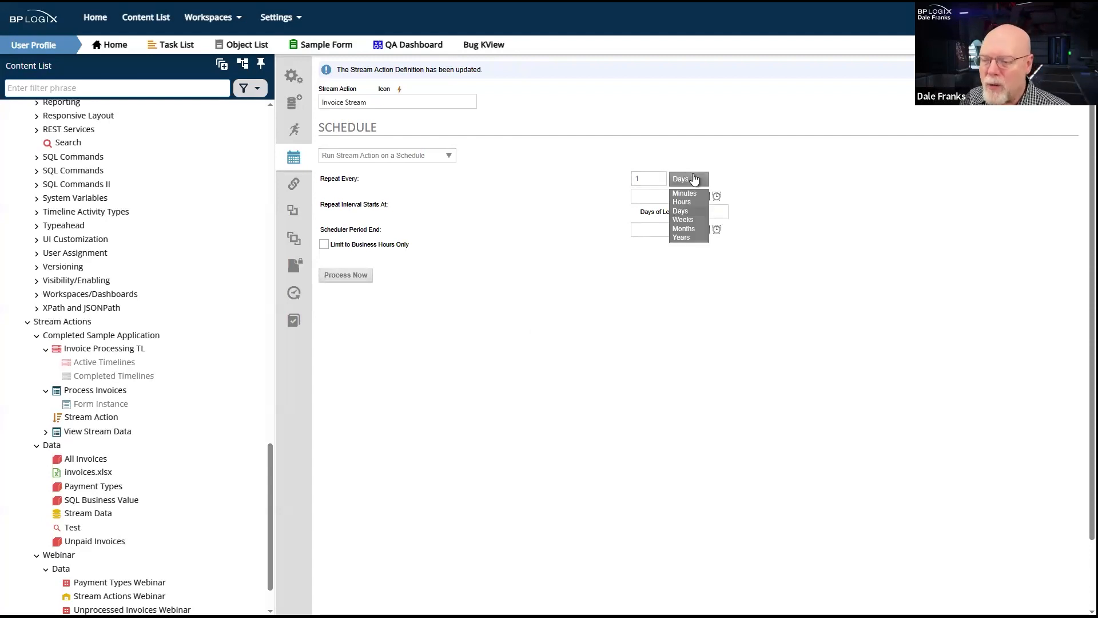
pyautogui.click(781, 166)
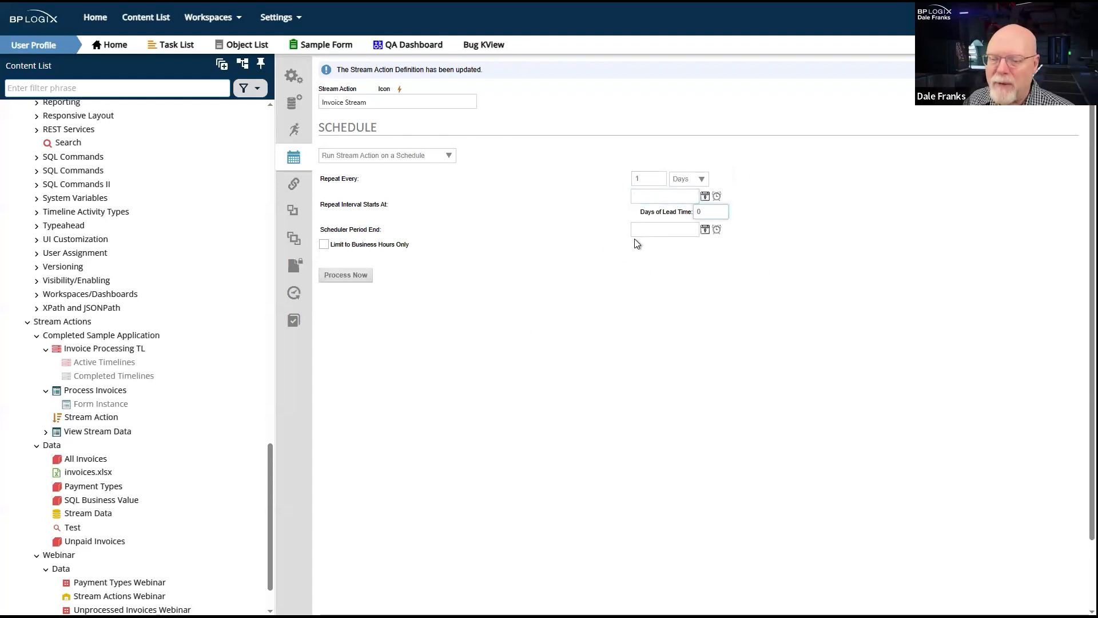
pyautogui.click(671, 231)
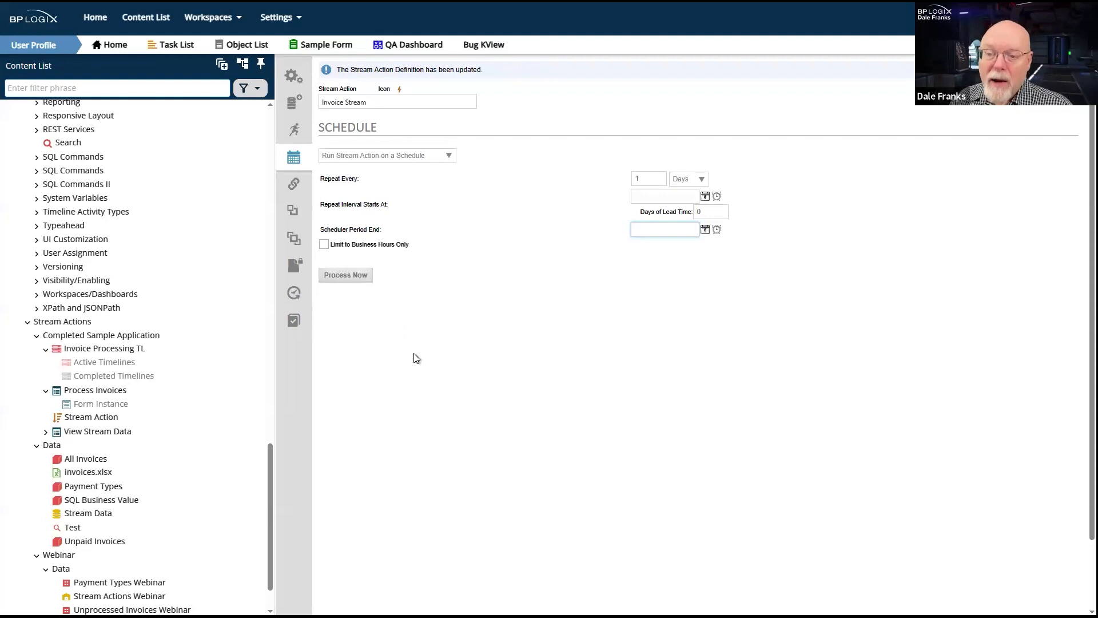
# - Look over the Invoice Stream action's data set, general properties and start process settings
pyautogui.click(307, 131)
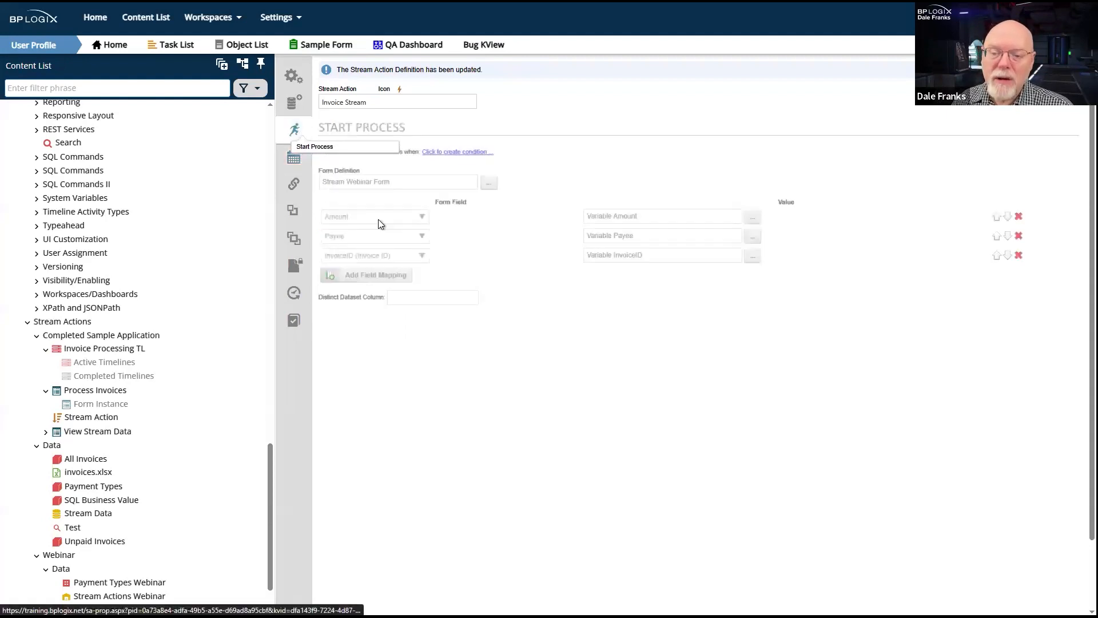
pyautogui.click(293, 102)
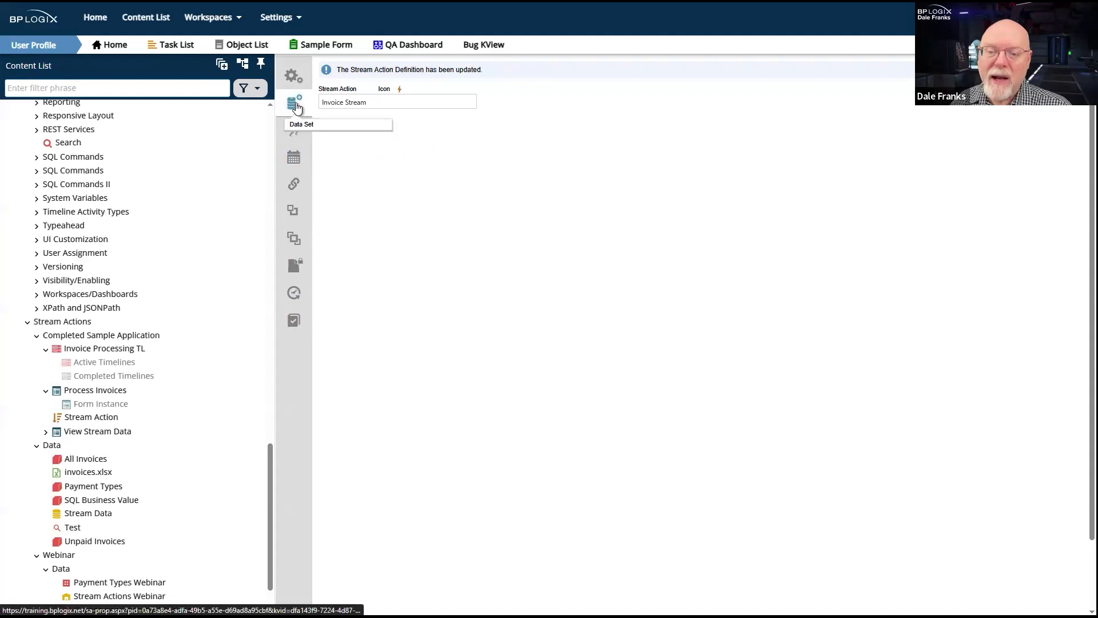
pyautogui.click(293, 75)
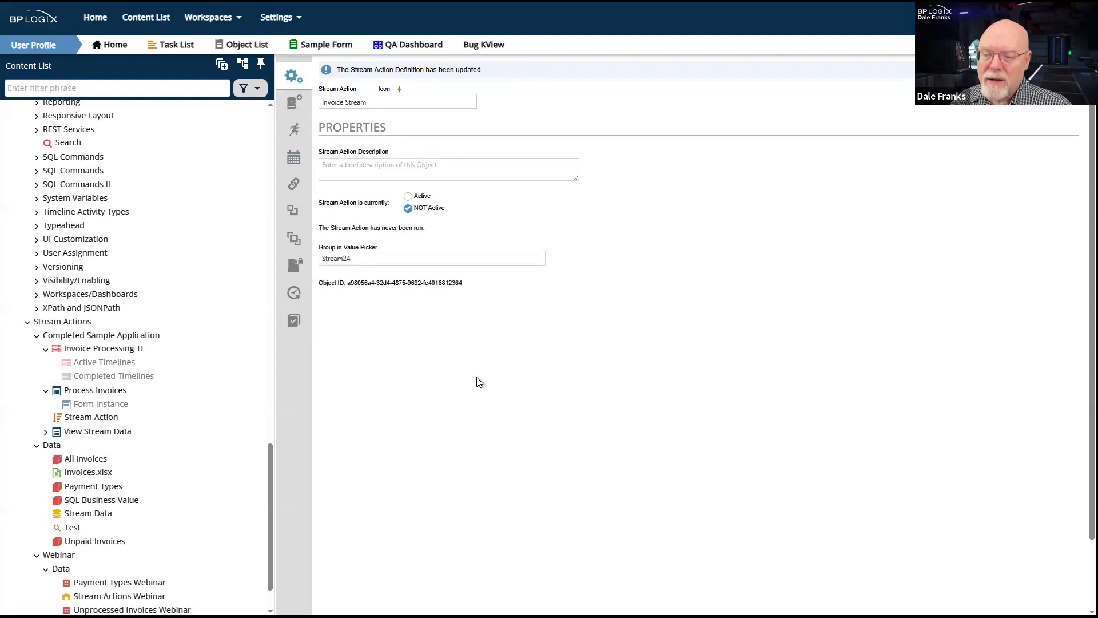
pyautogui.click(1056, 70)
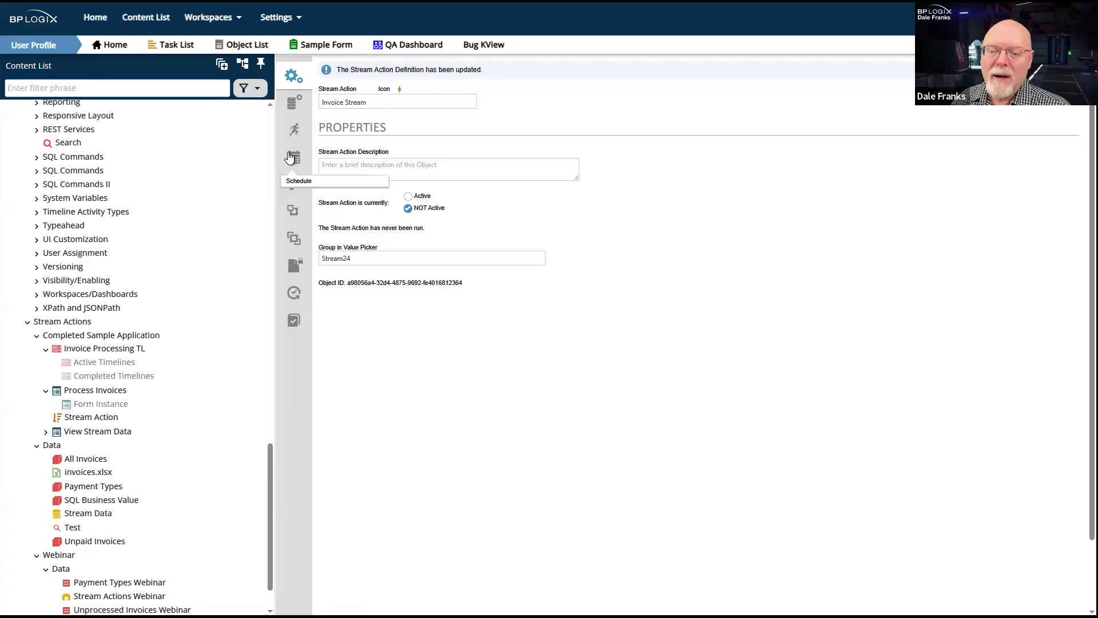
pyautogui.click(293, 130)
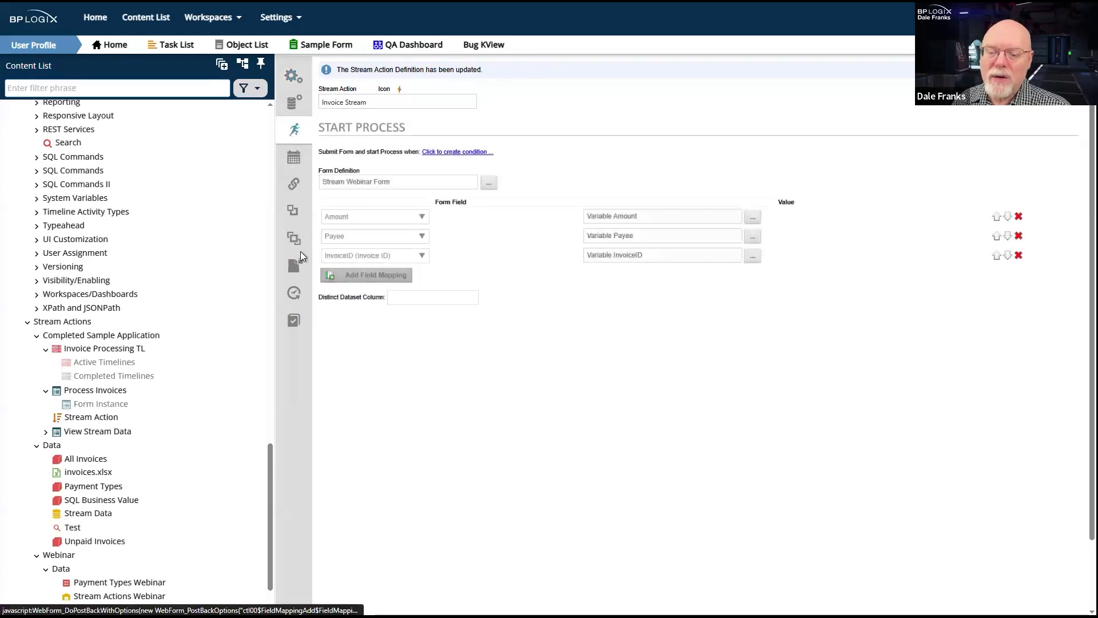
# - Set the schedule to No Automatic Stream Action Processing and save the Invoice Stream definition
pyautogui.click(287, 157)
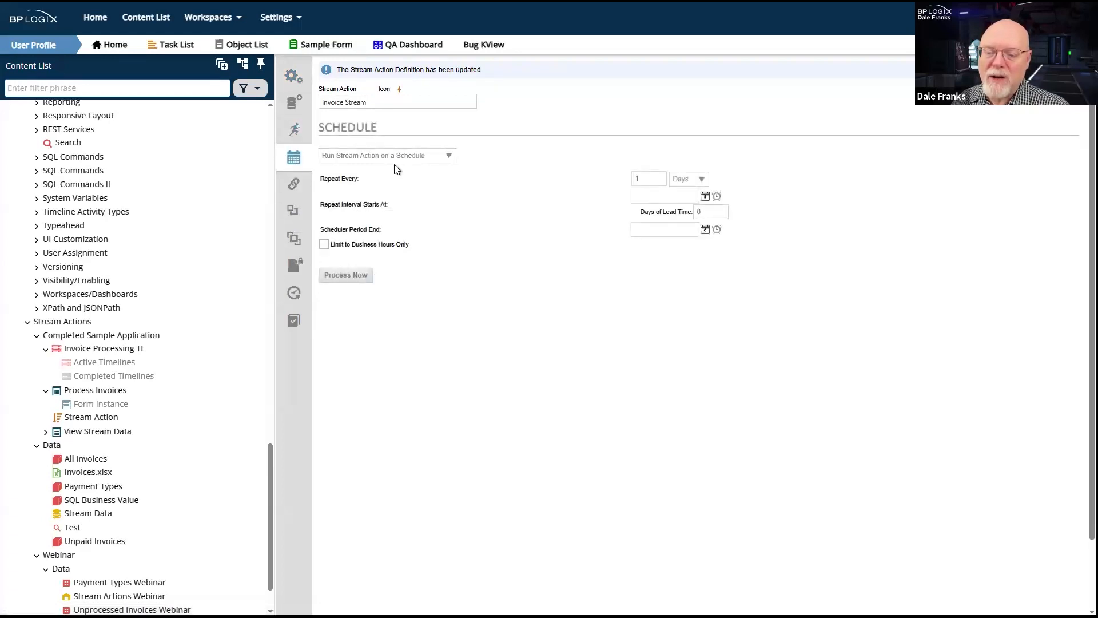
pyautogui.click(397, 156)
pyautogui.click(363, 171)
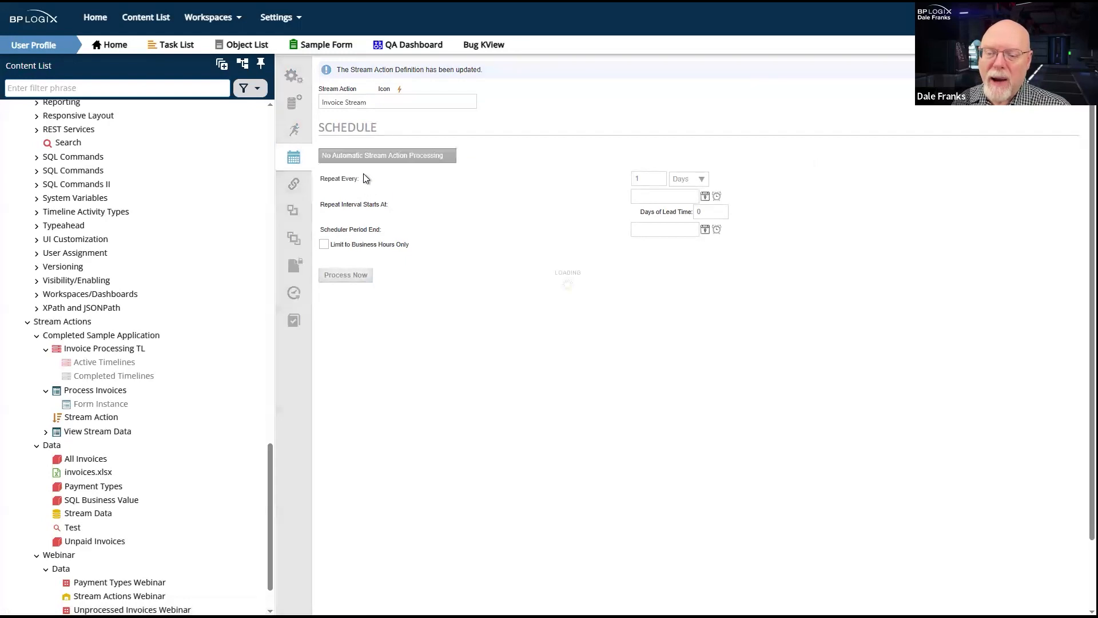
pyautogui.click(1058, 70)
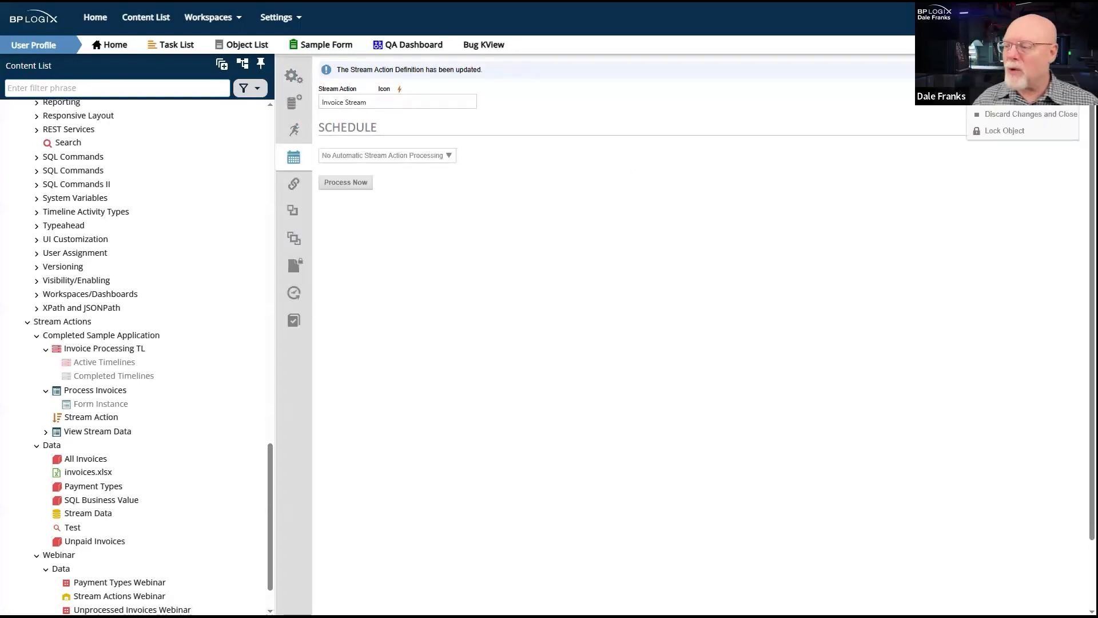
pyautogui.click(1016, 96)
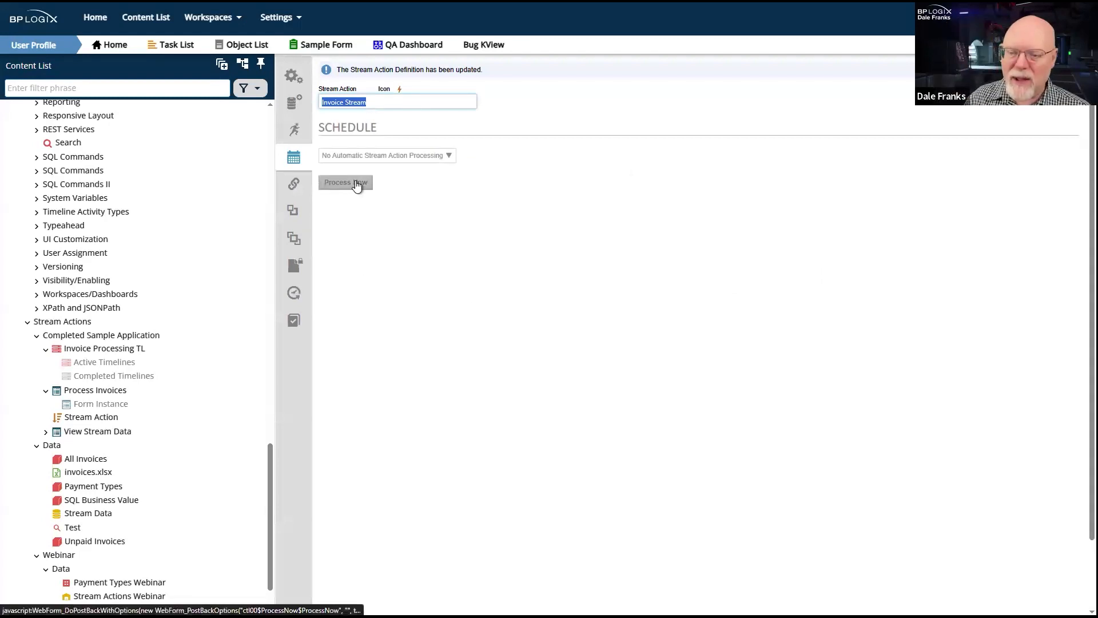
# - Process the Invoice Stream action immediately and review the resulting tasks and running processes in the User Profile workspace
pyautogui.click(356, 183)
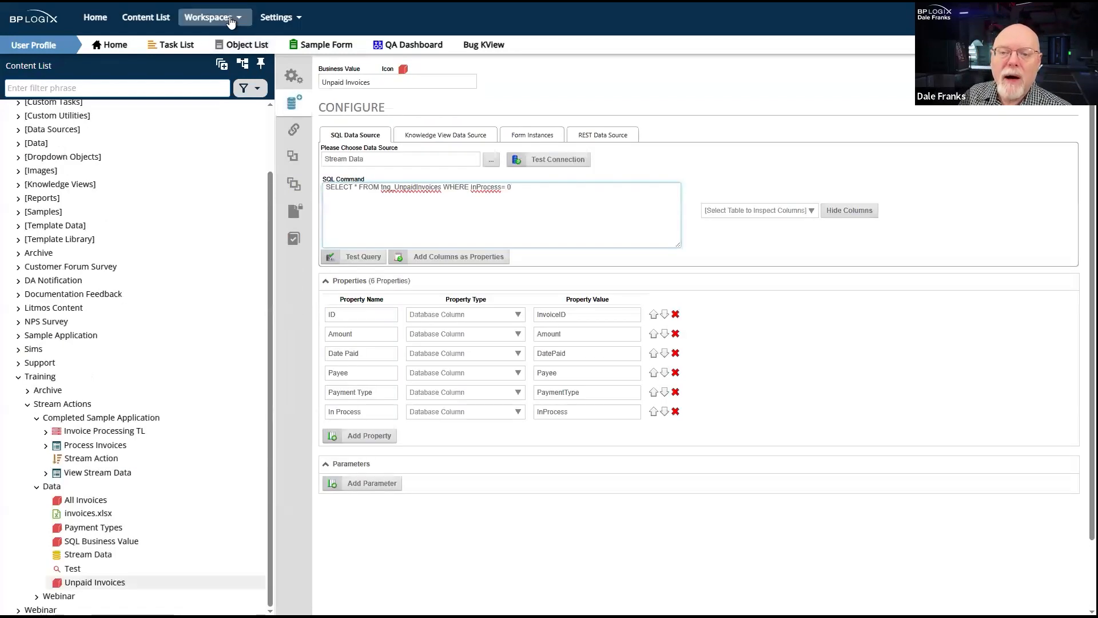
pyautogui.click(228, 16)
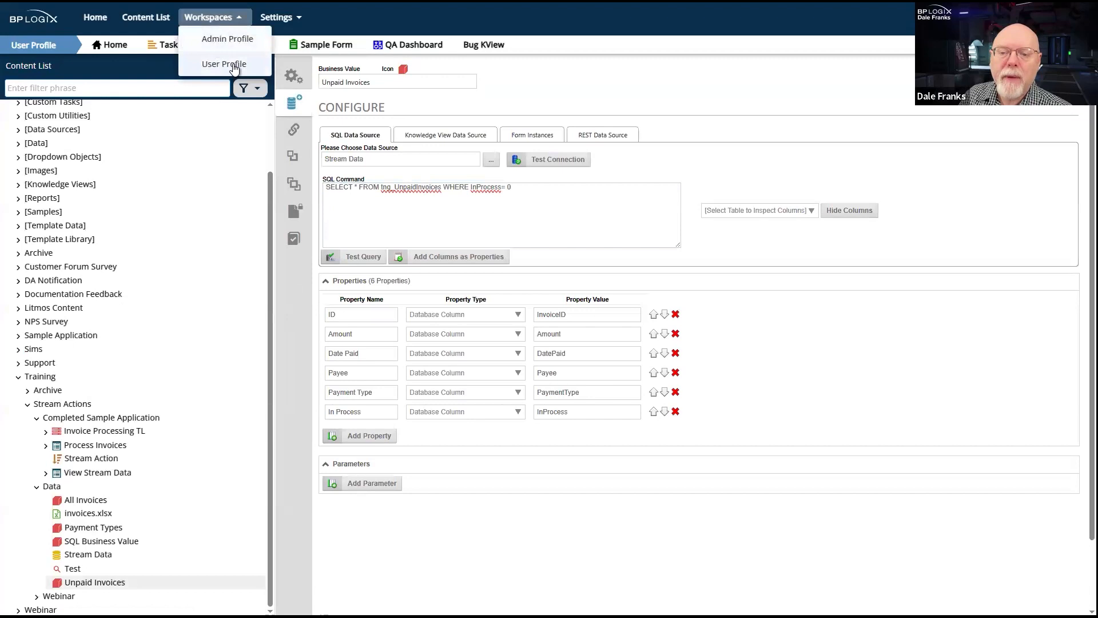
pyautogui.click(233, 65)
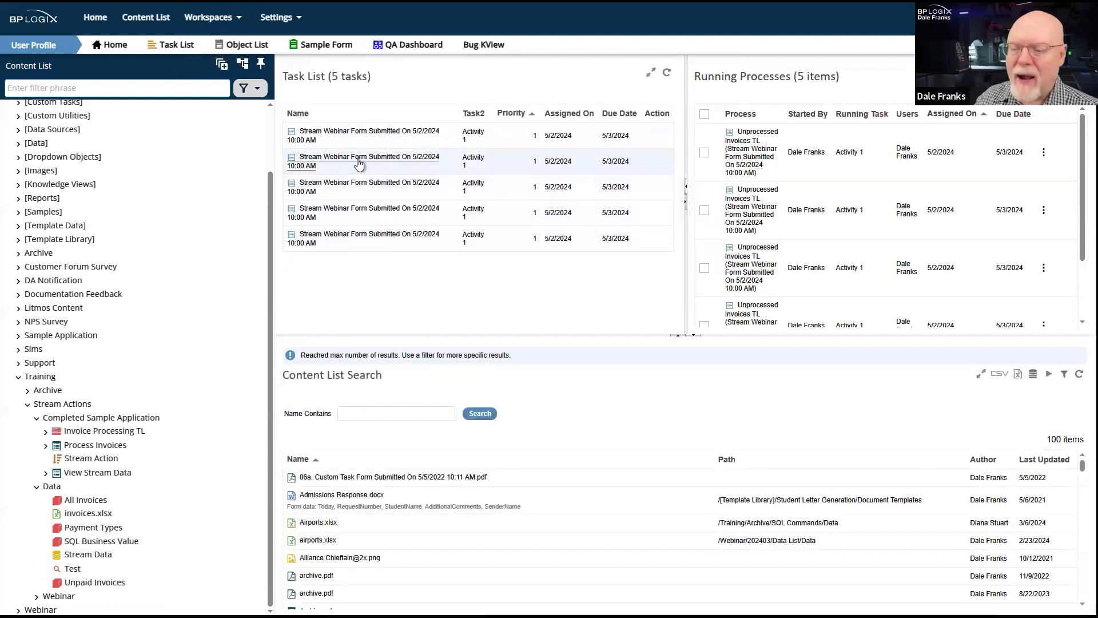
pyautogui.scroll(-1, 904, 154)
pyautogui.scroll(-1, 905, 155)
pyautogui.scroll(2, 904, 155)
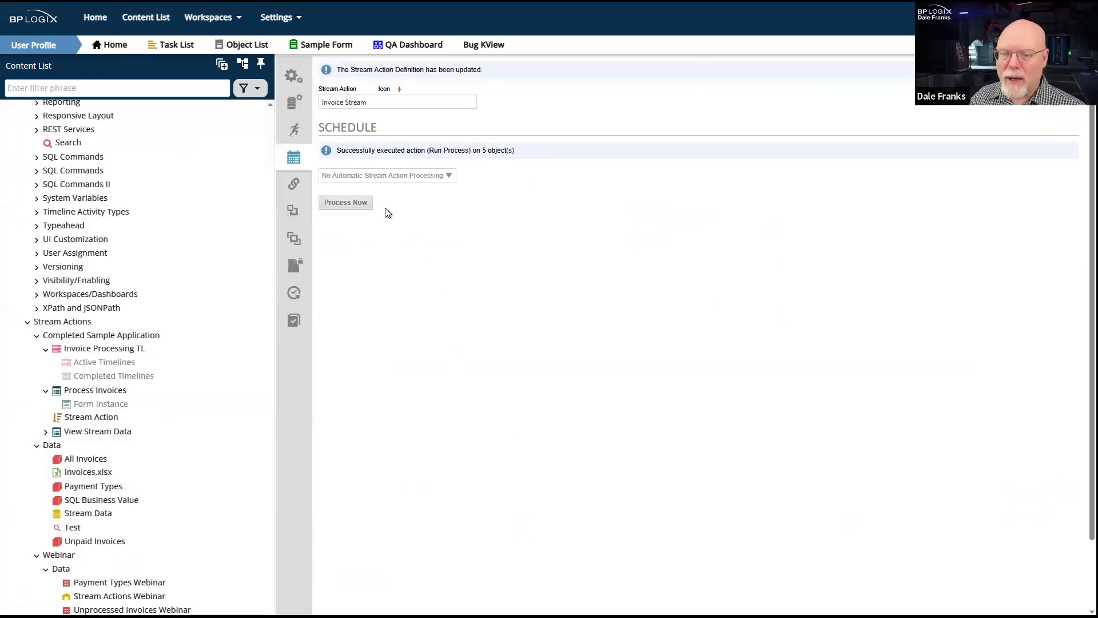
# - Process the Invoice Stream action a second time and refresh the User Profile workspace's task list
pyautogui.click(346, 202)
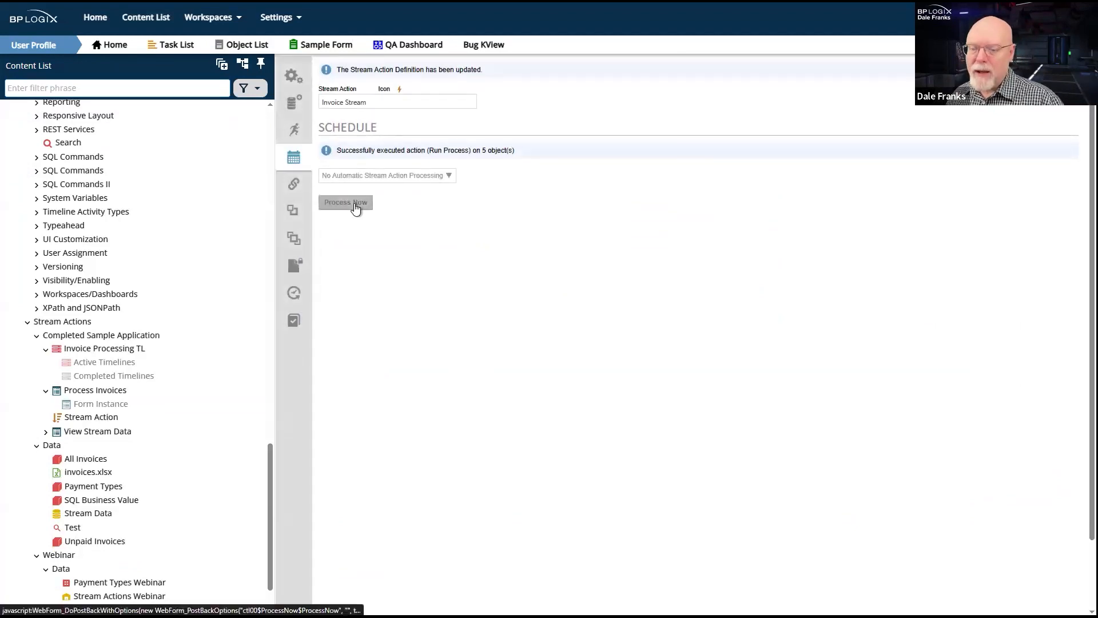
pyautogui.click(375, 1)
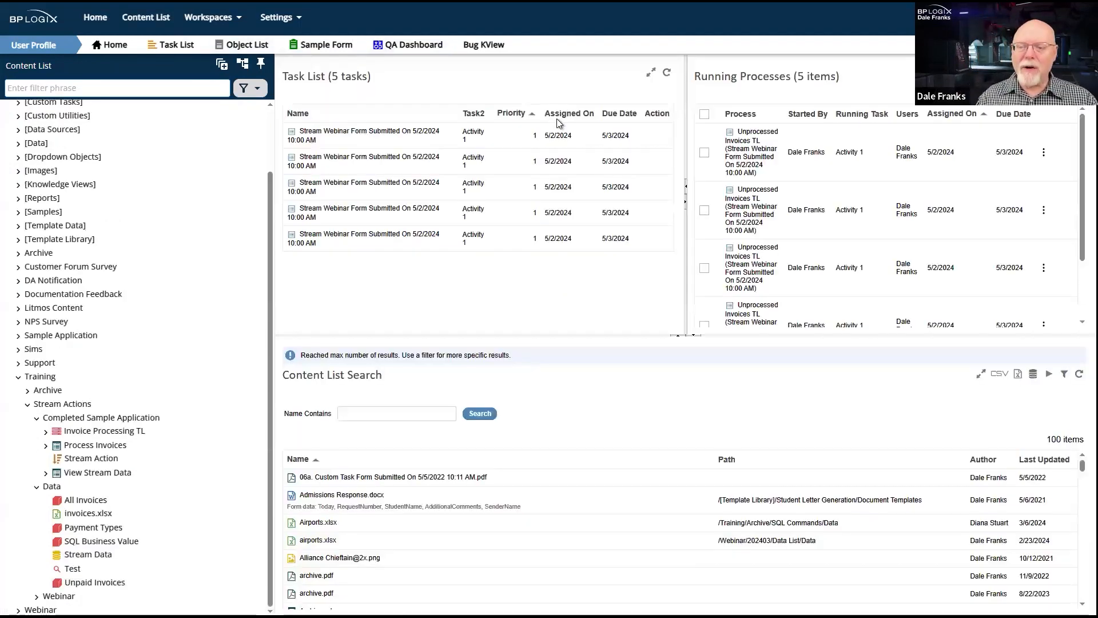
pyautogui.click(666, 73)
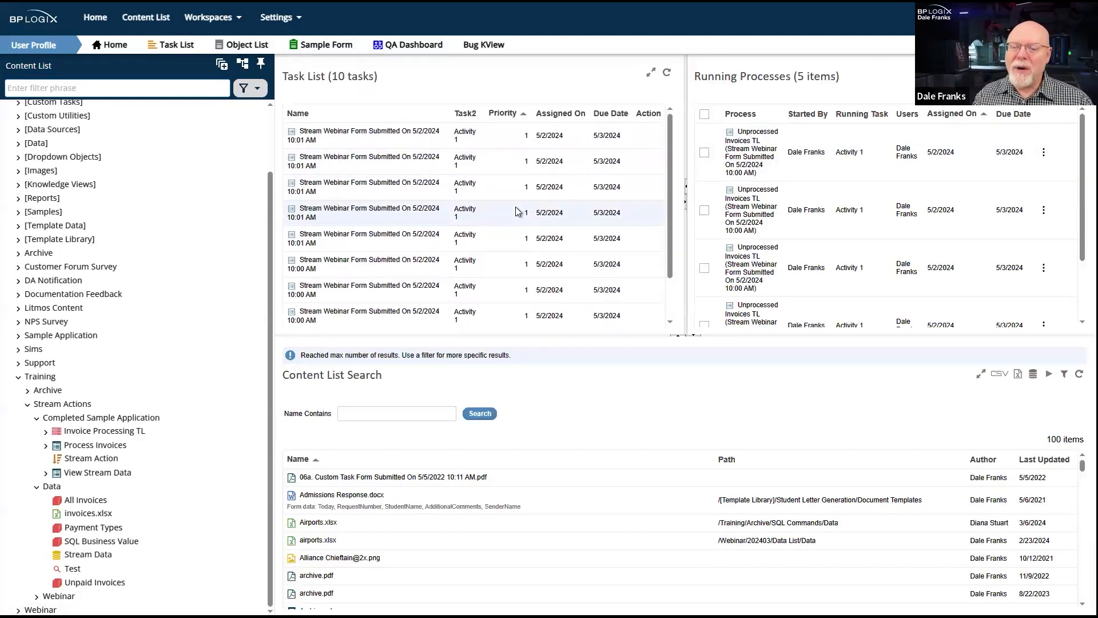
# - Refresh the Running Processes list, delete all the processes in it, and reload the task list
pyautogui.click(1079, 72)
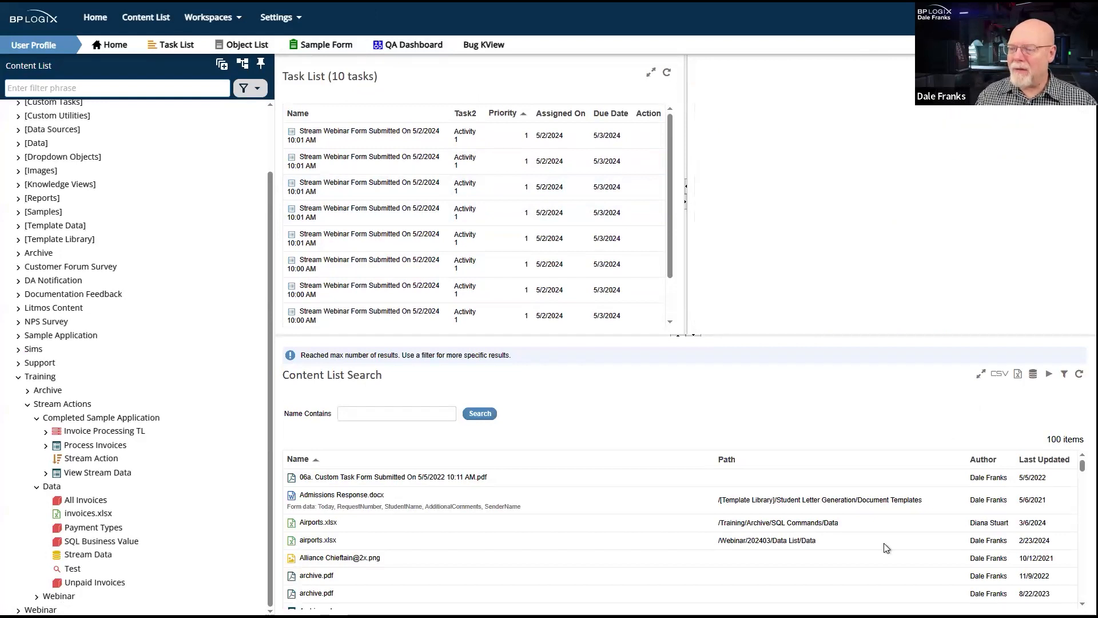
pyautogui.scroll(-6, 906, 209)
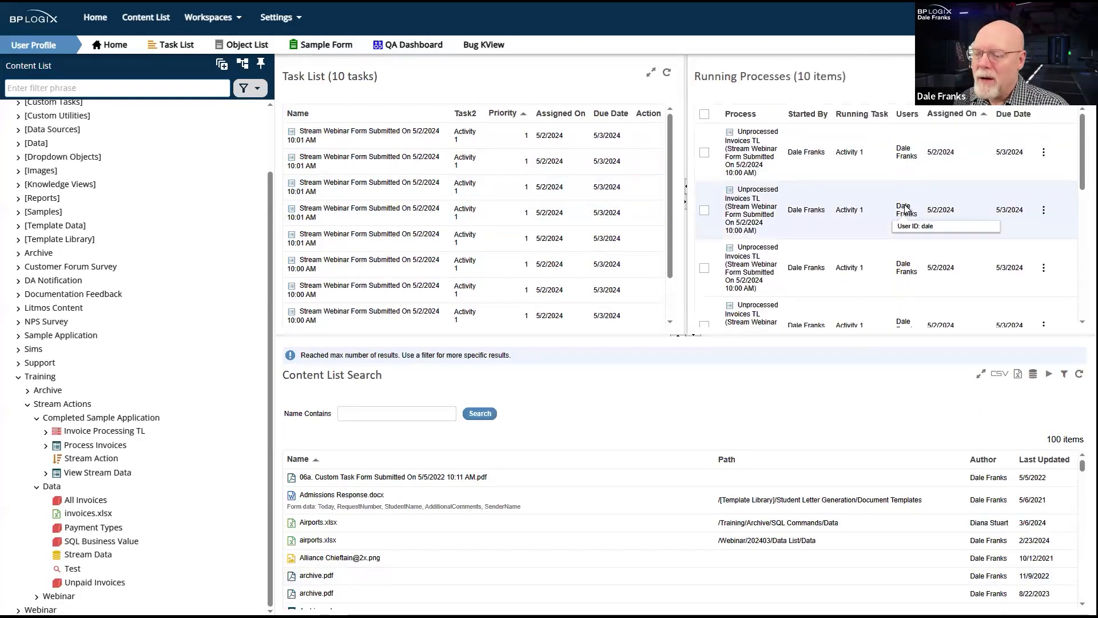
pyautogui.scroll(5, 906, 209)
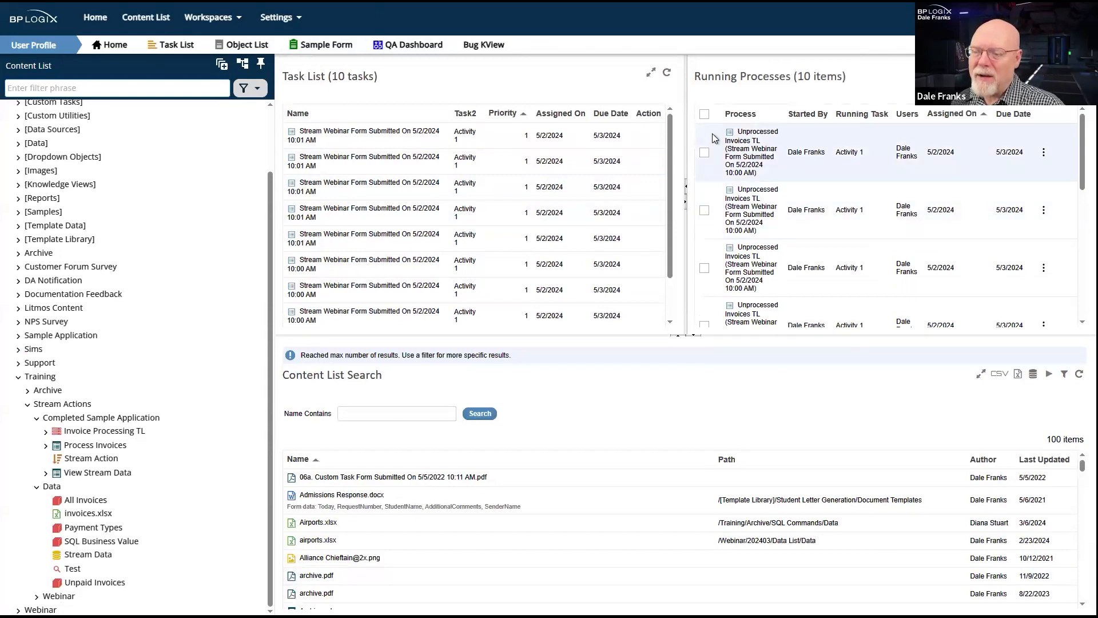
pyautogui.click(704, 116)
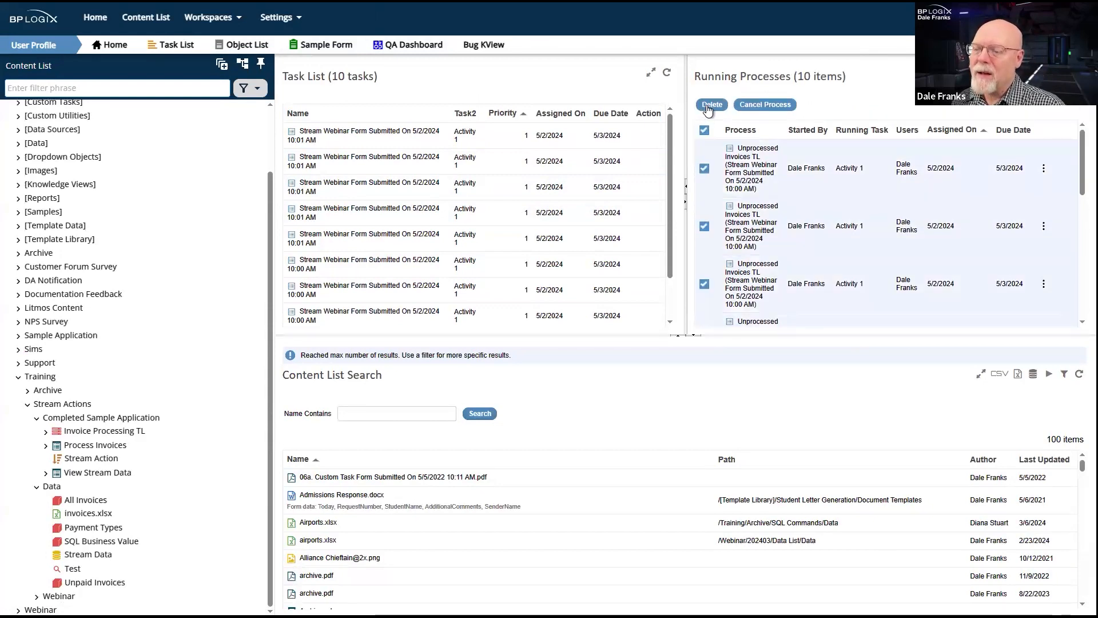
pyautogui.click(711, 105)
pyautogui.click(859, 256)
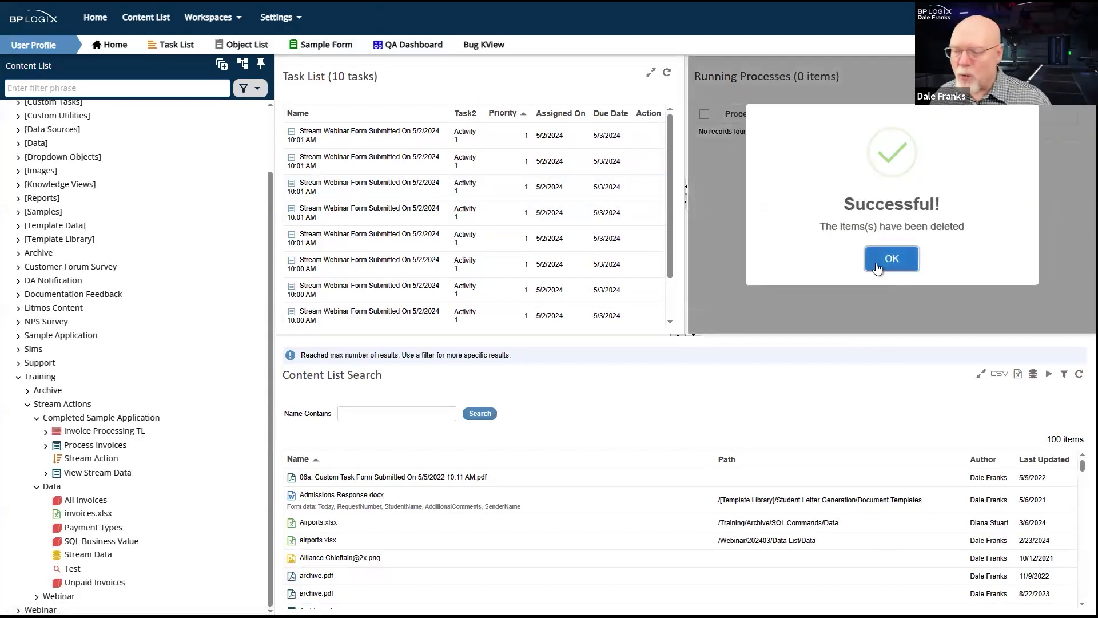
pyautogui.click(877, 262)
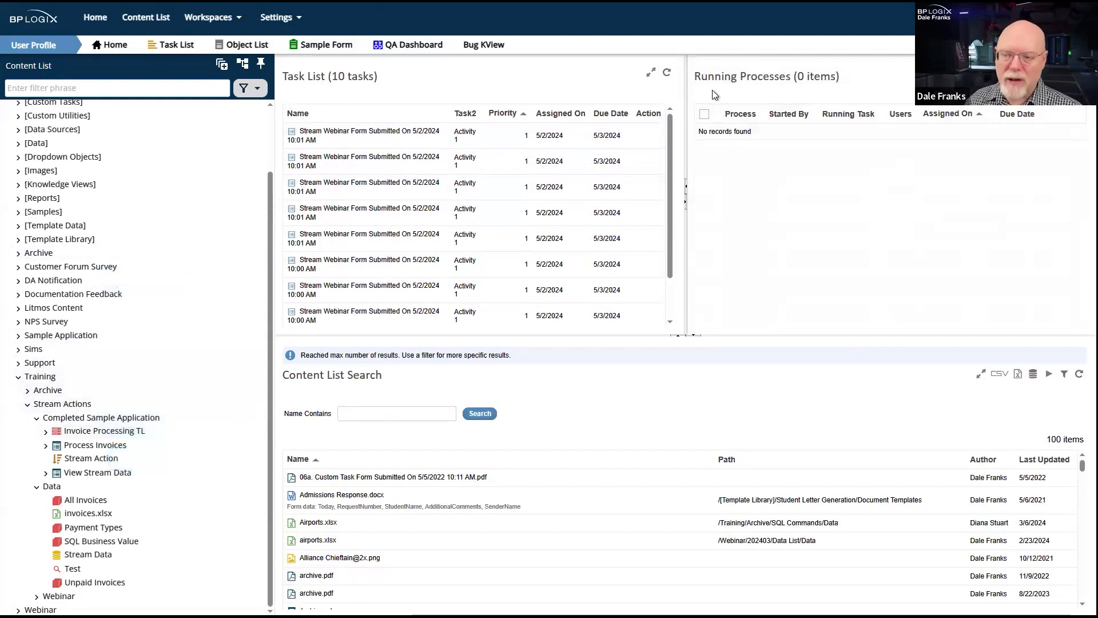
pyautogui.click(667, 77)
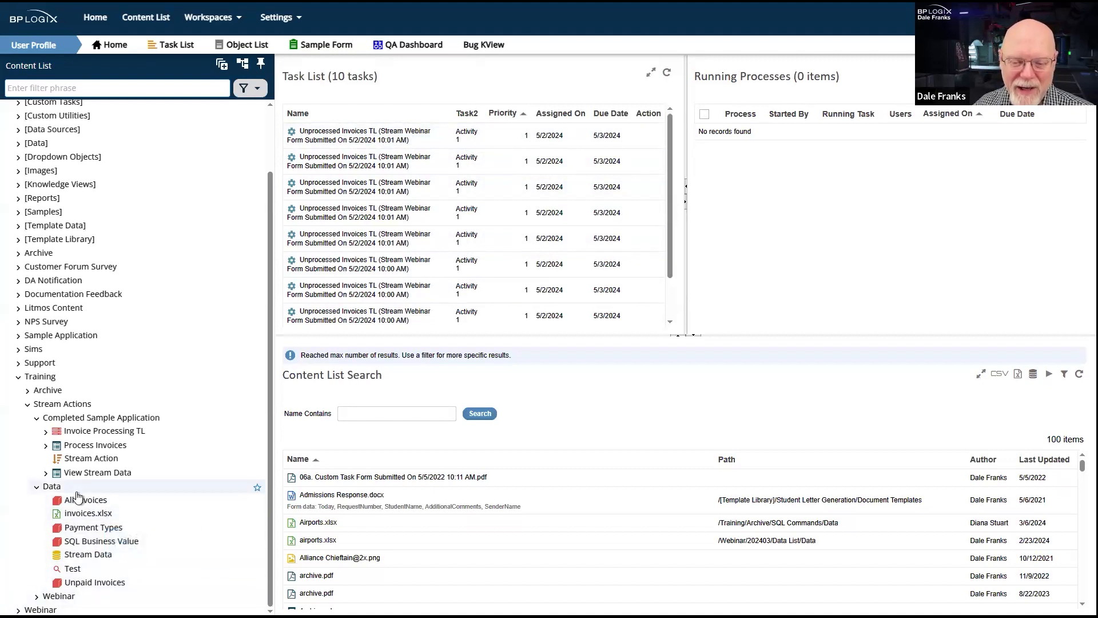
# - Delete all active timeline instances of Unprocessed Invoices TL in the Training/Stream Actions/Webinar folder
pyautogui.click(28, 405)
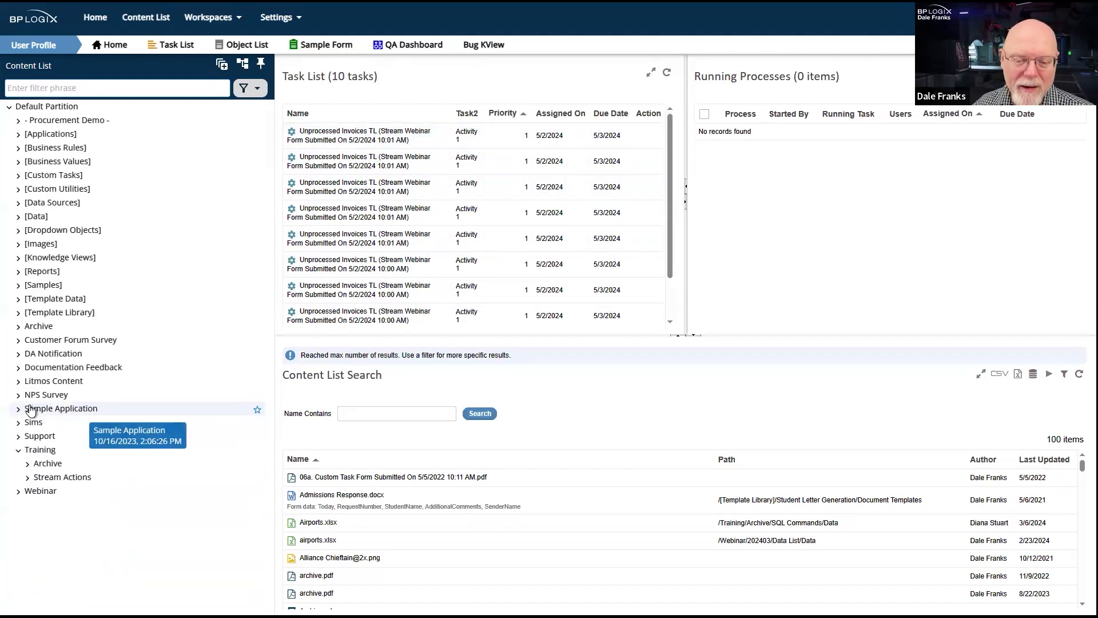
pyautogui.click(28, 478)
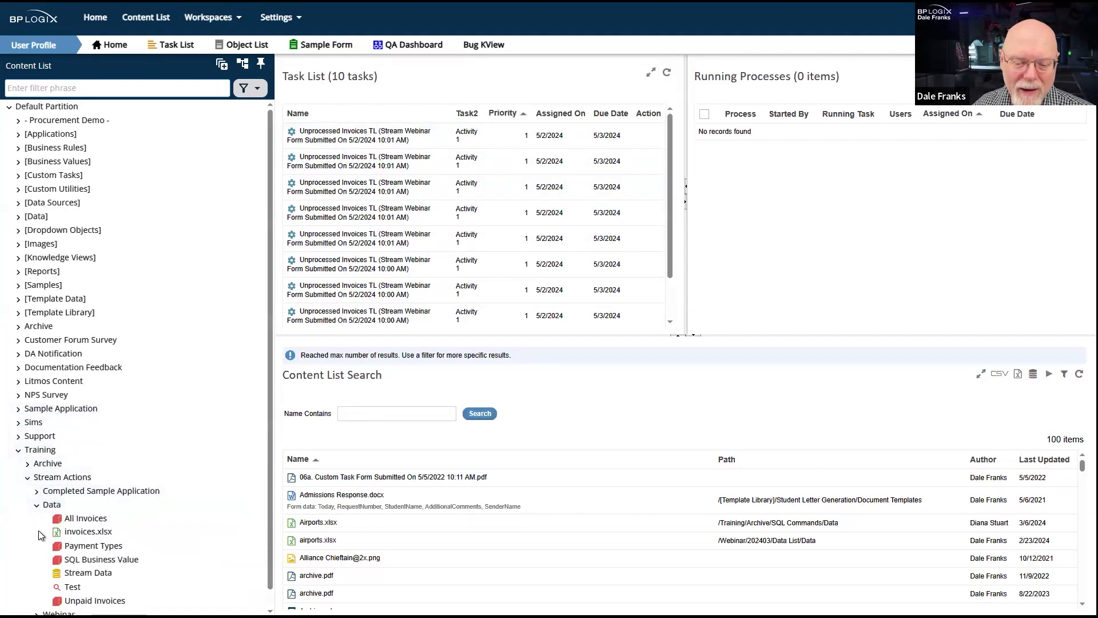
pyautogui.click(37, 505)
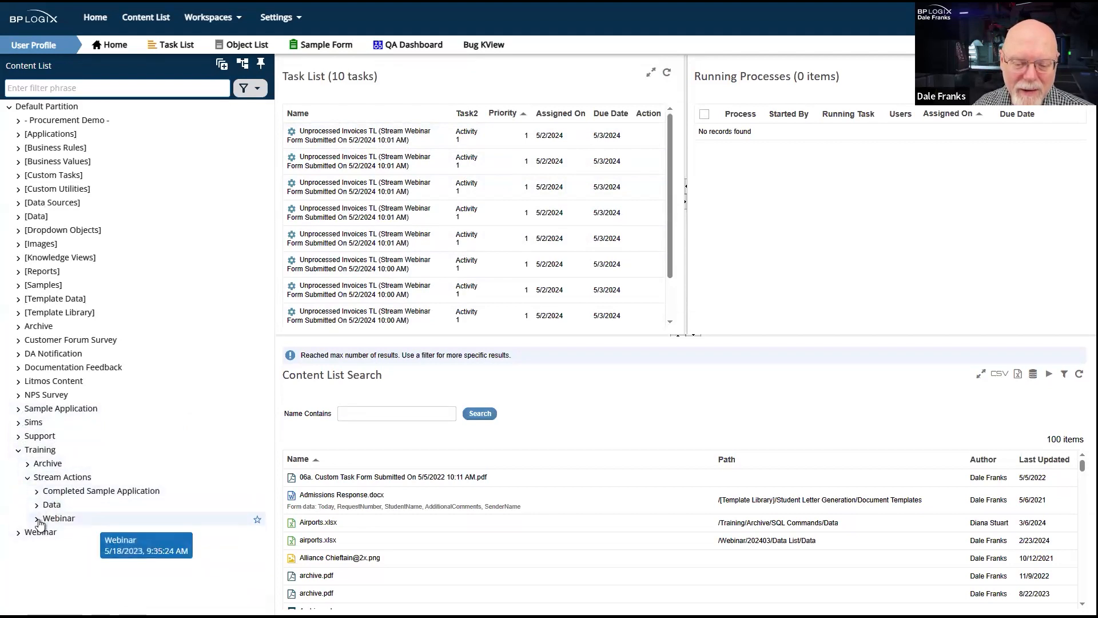
pyautogui.click(37, 518)
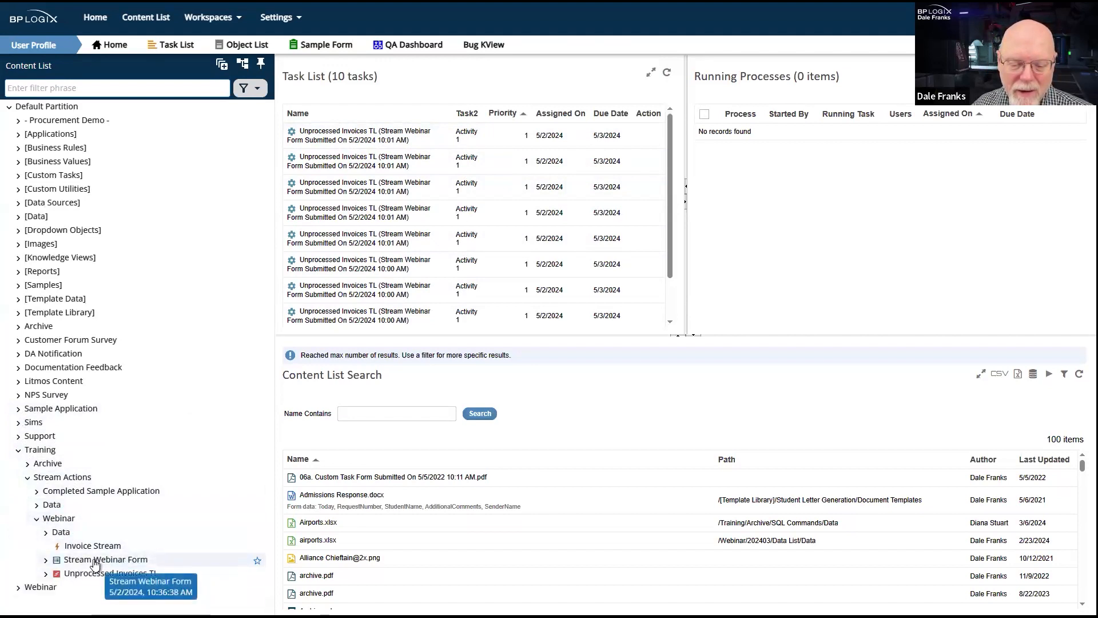
pyautogui.click(46, 574)
pyautogui.click(87, 598)
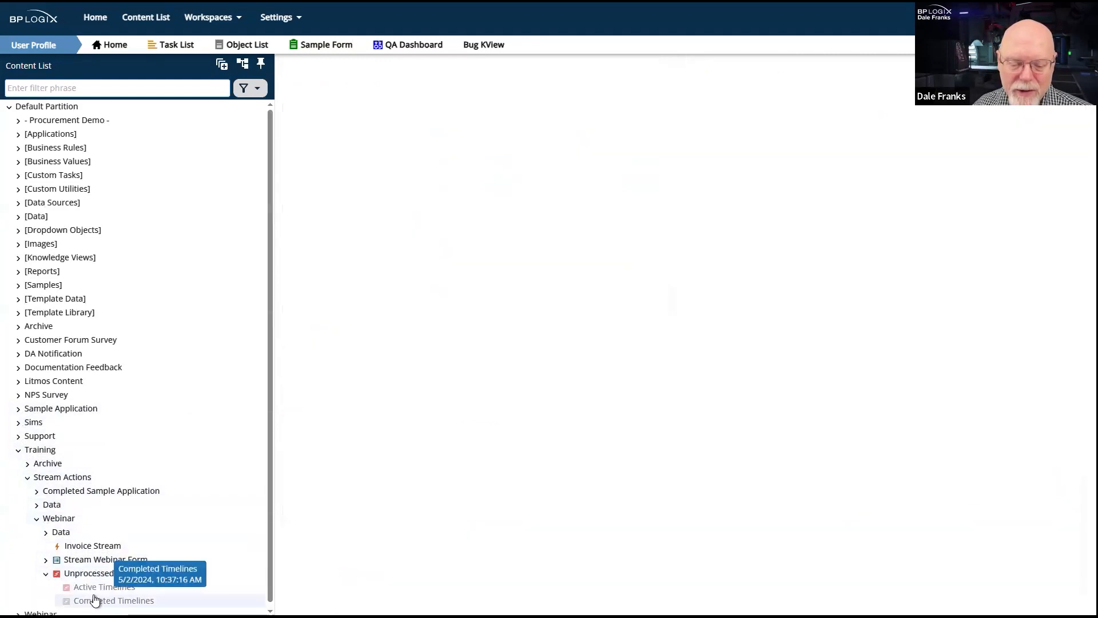
pyautogui.click(94, 586)
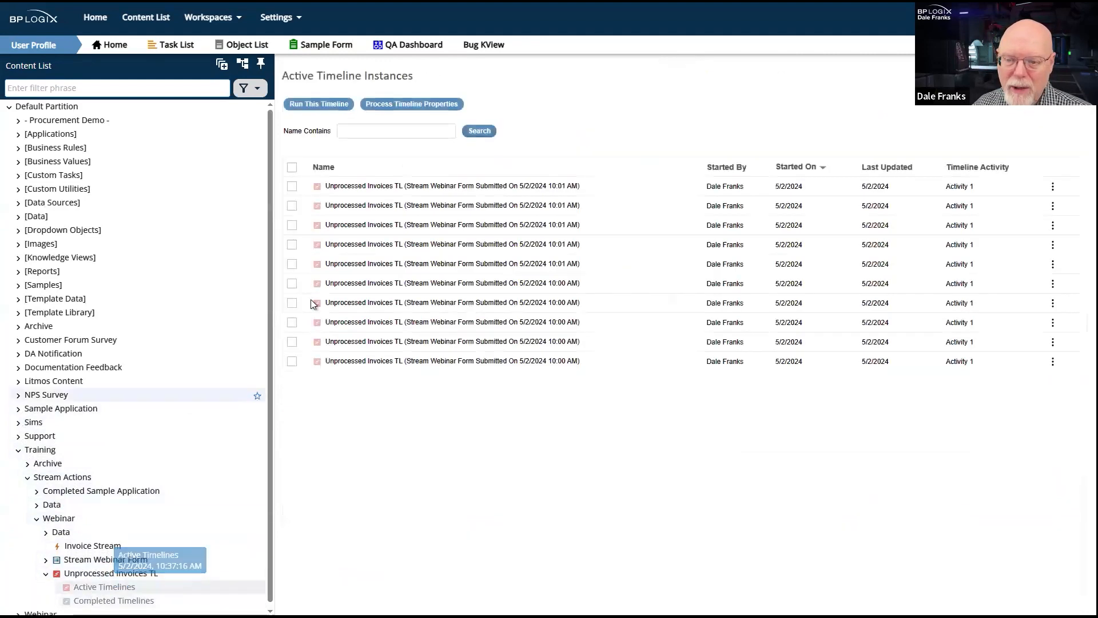
pyautogui.click(292, 167)
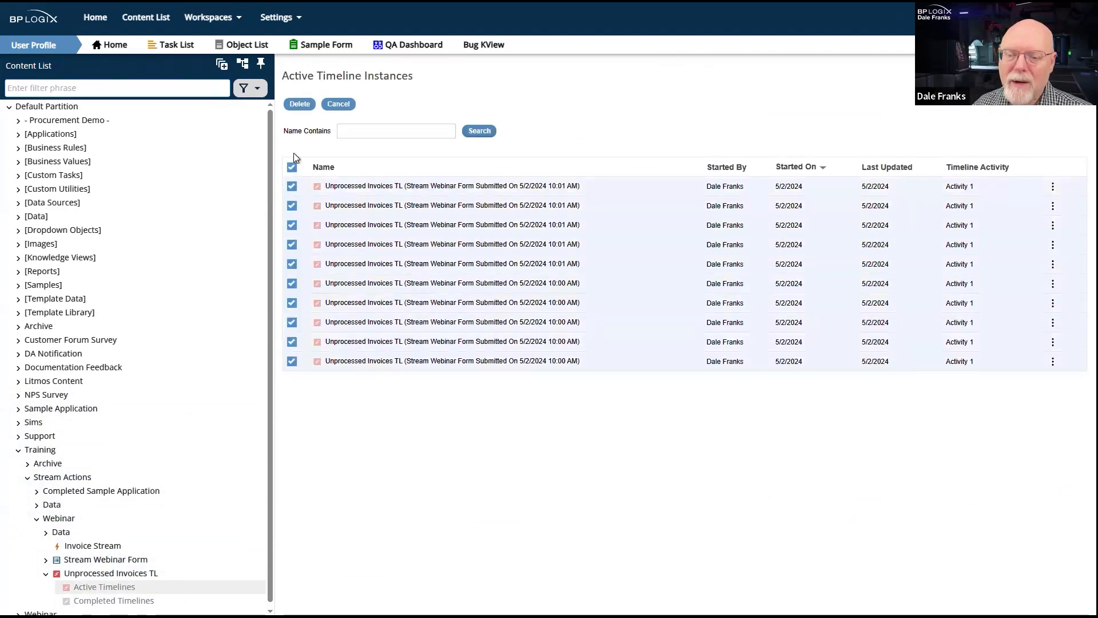
pyautogui.click(307, 104)
pyautogui.click(671, 400)
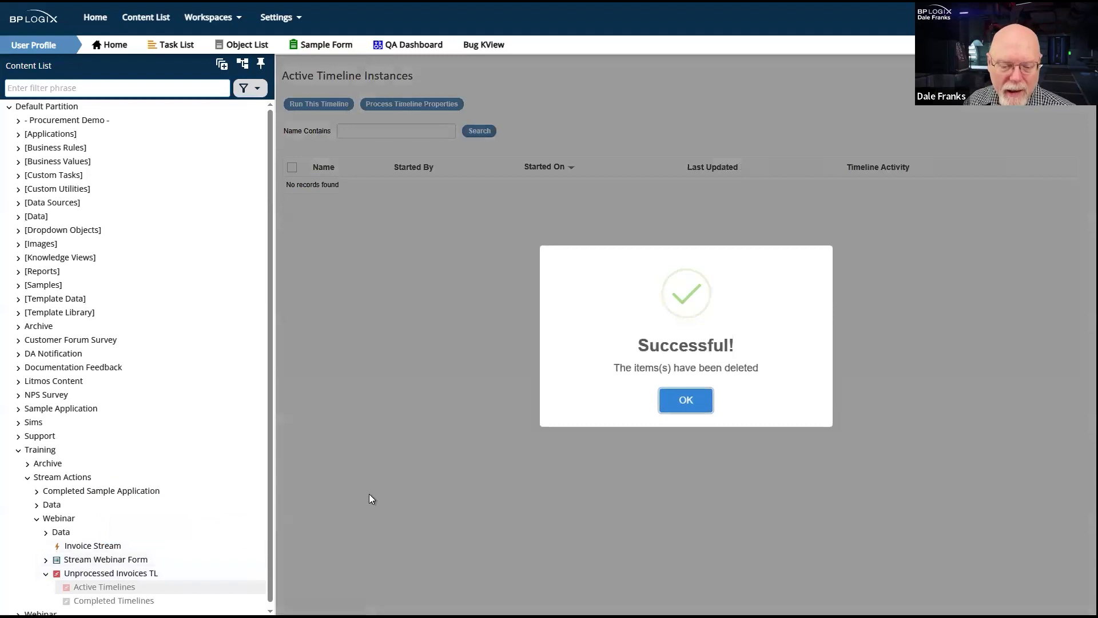
pyautogui.click(689, 402)
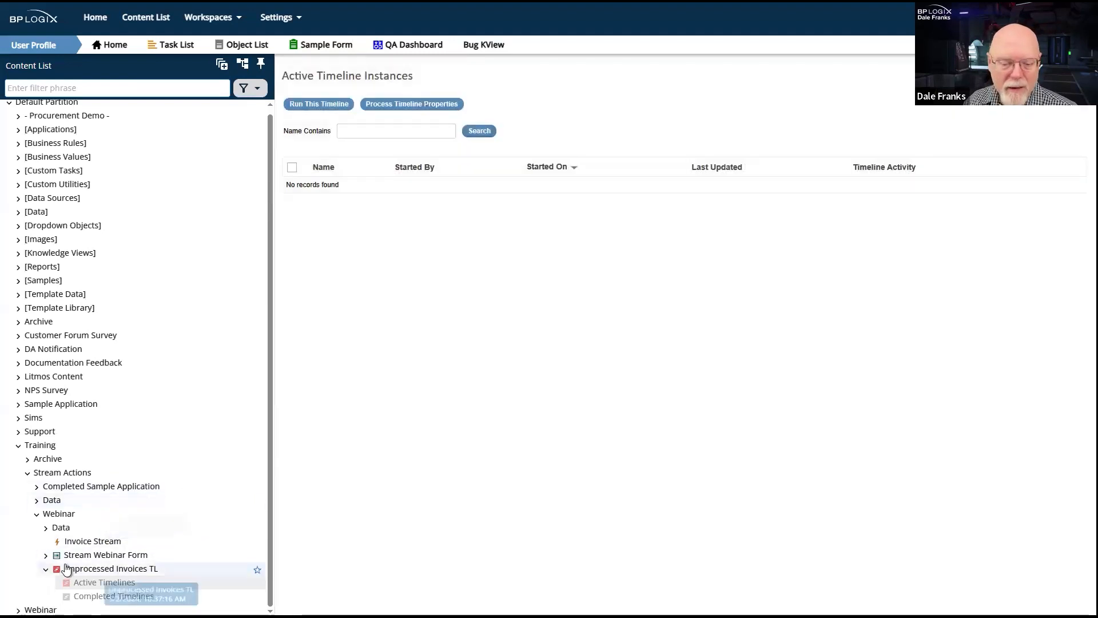
# - Check the Stream Webinar Form for any form instances left over from the deleted processes
pyautogui.click(46, 554)
pyautogui.click(63, 568)
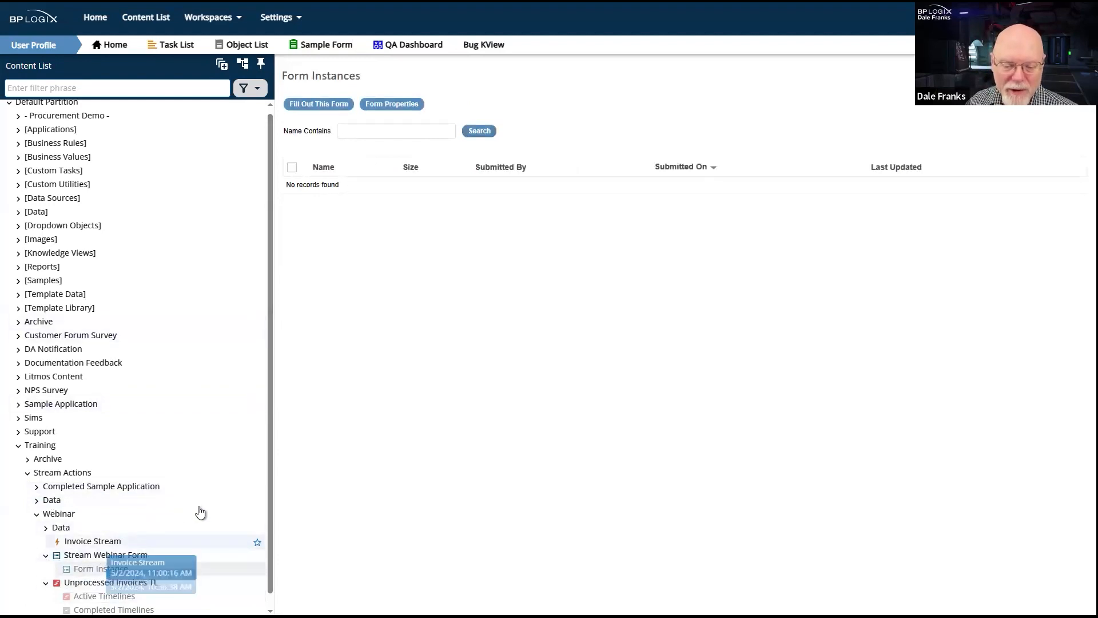
pyautogui.scroll(-1, 198, 578)
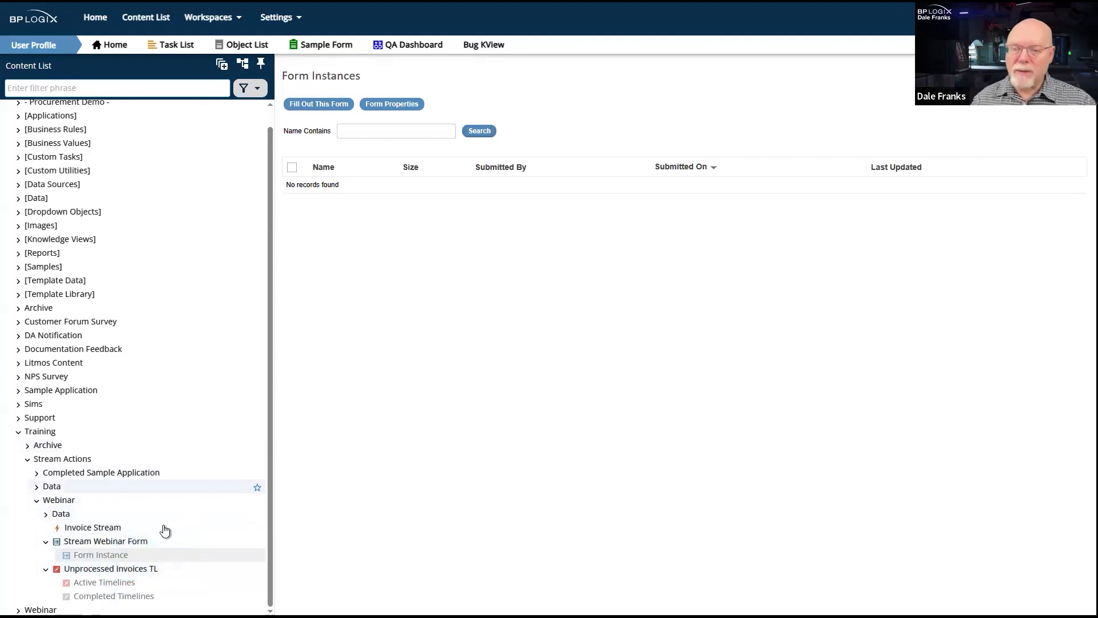
# - Examine the InProcess = 0 condition in the SQL command of the Unprocessed Invoices Webinar business value
pyautogui.click(57, 518)
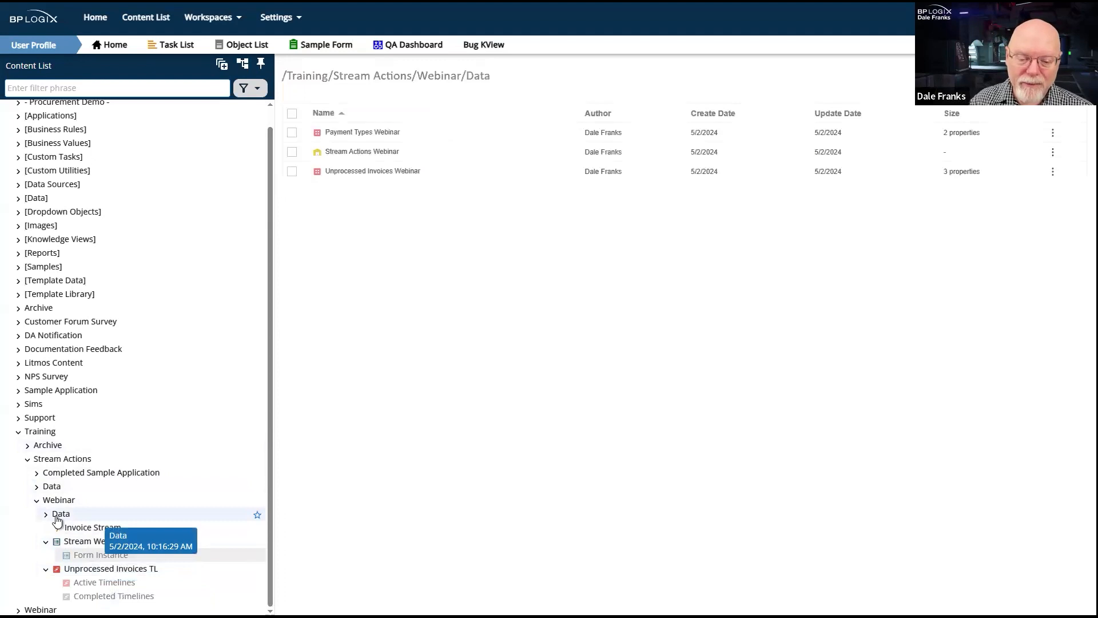
pyautogui.click(384, 173)
pyautogui.click(296, 105)
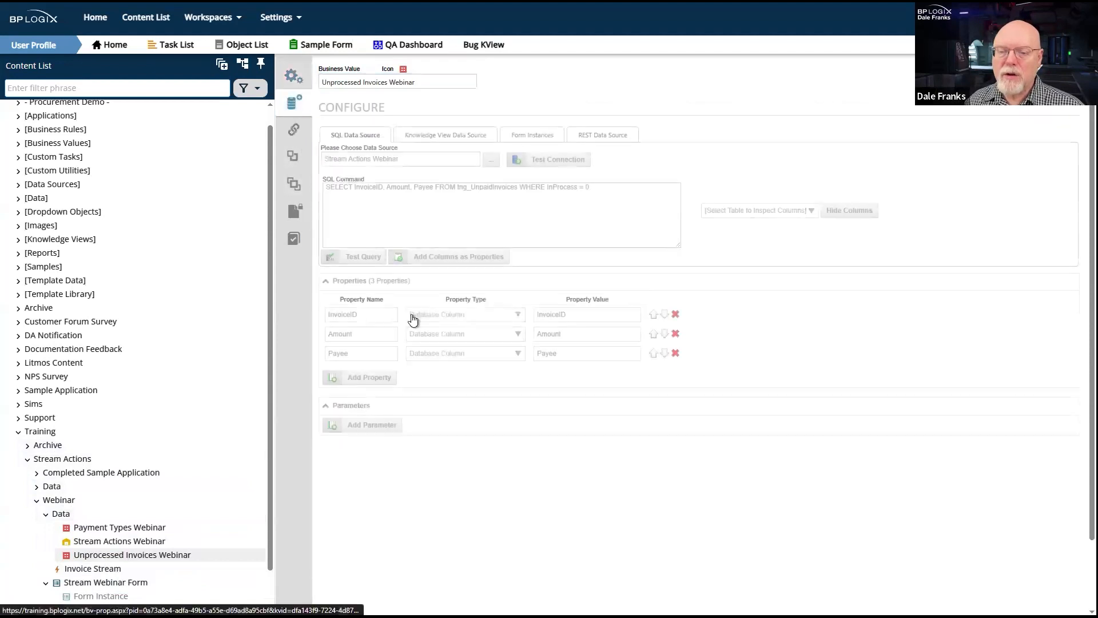
pyautogui.moveTo(606, 179); pyautogui.dragTo(547, 188)
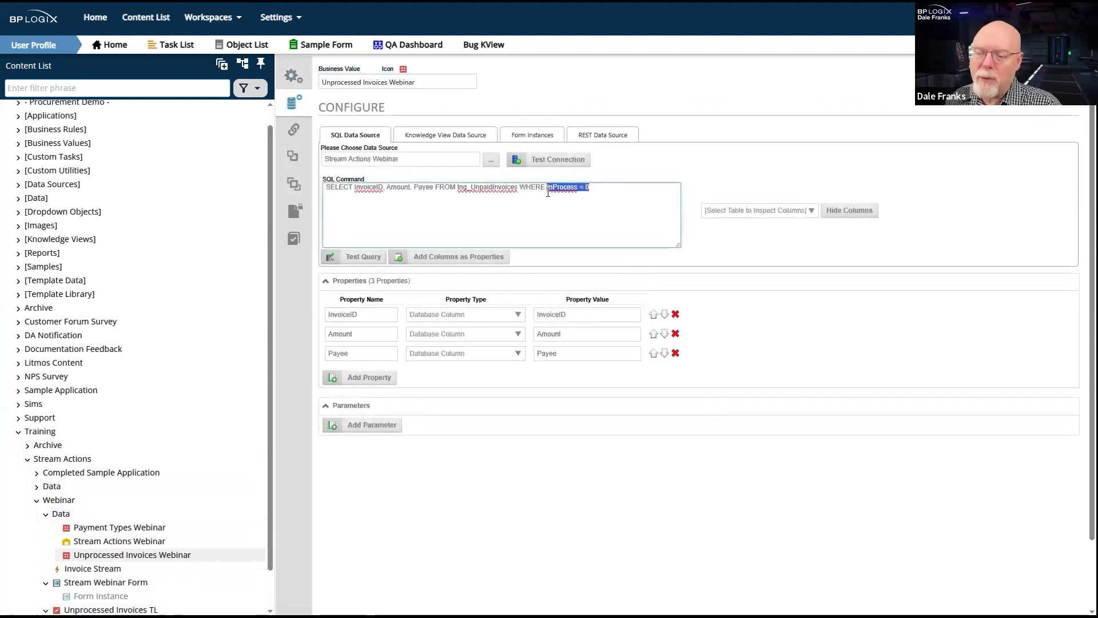
pyautogui.click(605, 233)
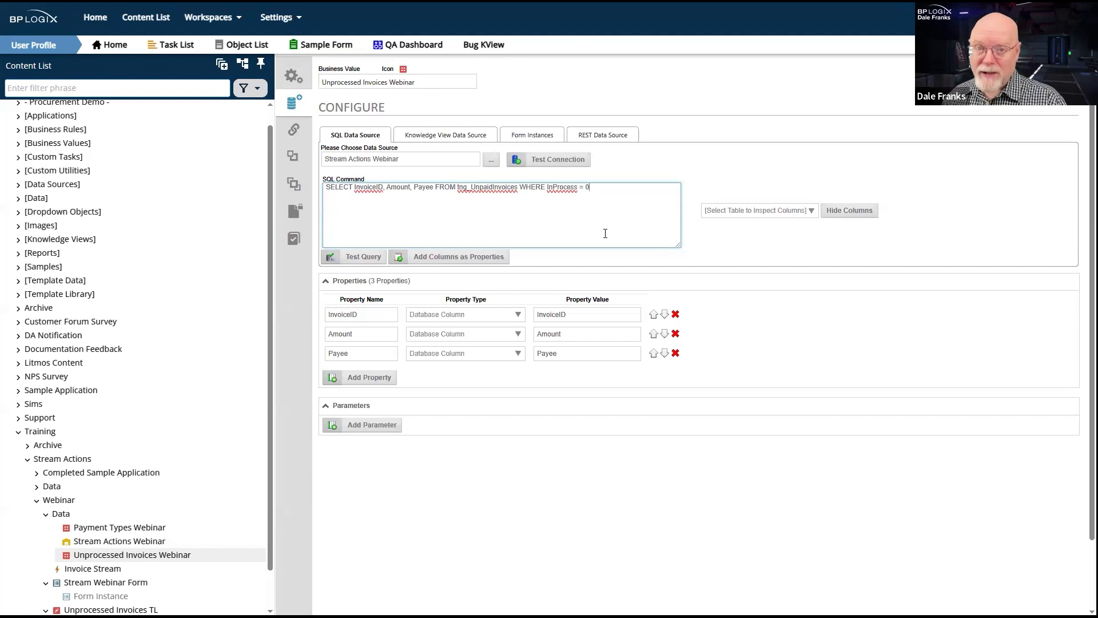
pyautogui.moveTo(590, 202); pyautogui.dragTo(549, 184)
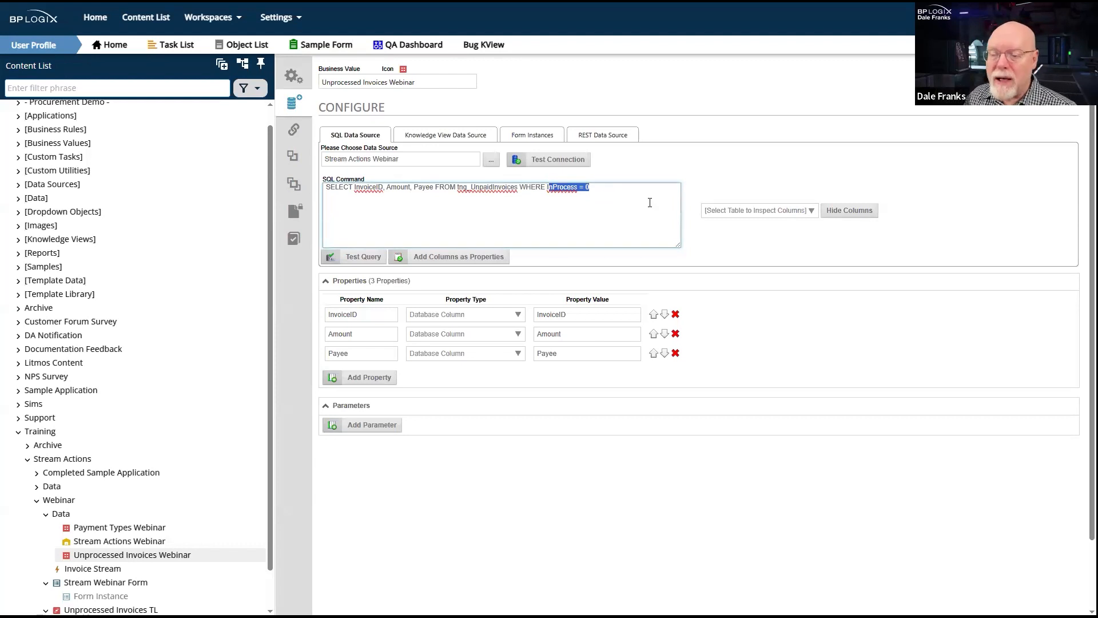
pyautogui.click(611, 186)
pyautogui.moveTo(591, 192); pyautogui.dragTo(556, 195)
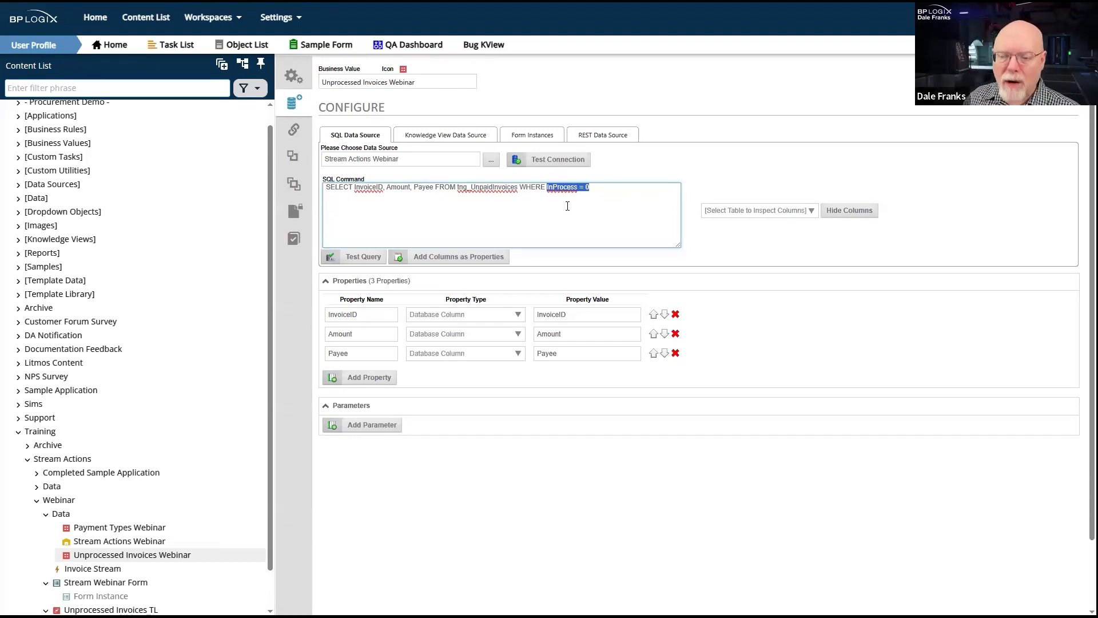
# - Add two activities to the Unprocessed Invoices TL timeline and chain them so Activity 2 follows Activity 1 and Activity 3 follows Activity 2
pyautogui.scroll(-1, 166, 424)
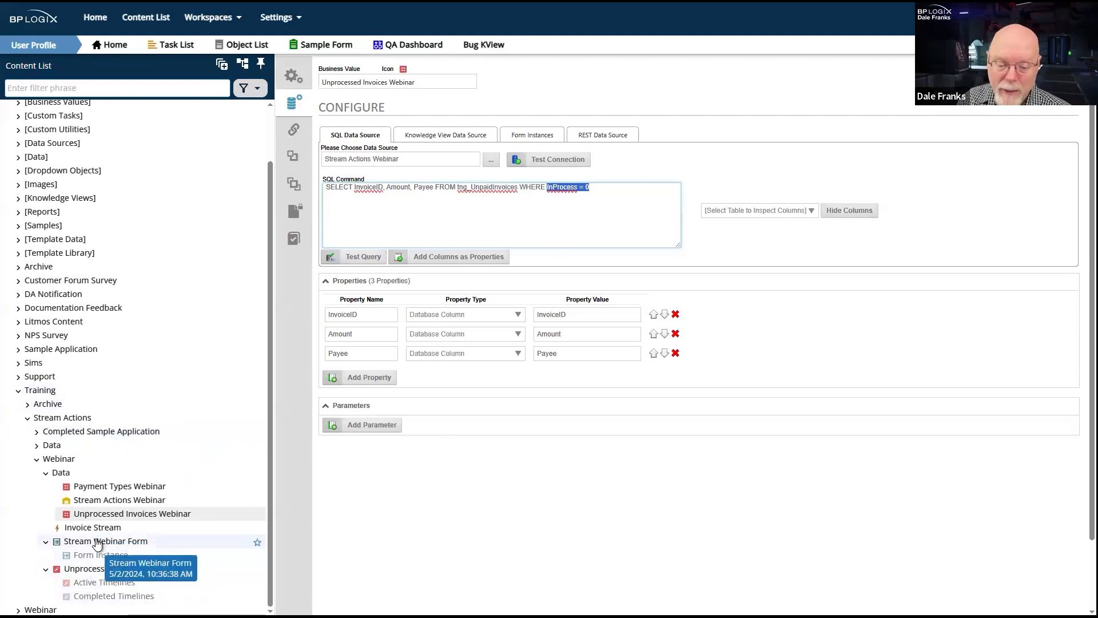
pyautogui.click(97, 569)
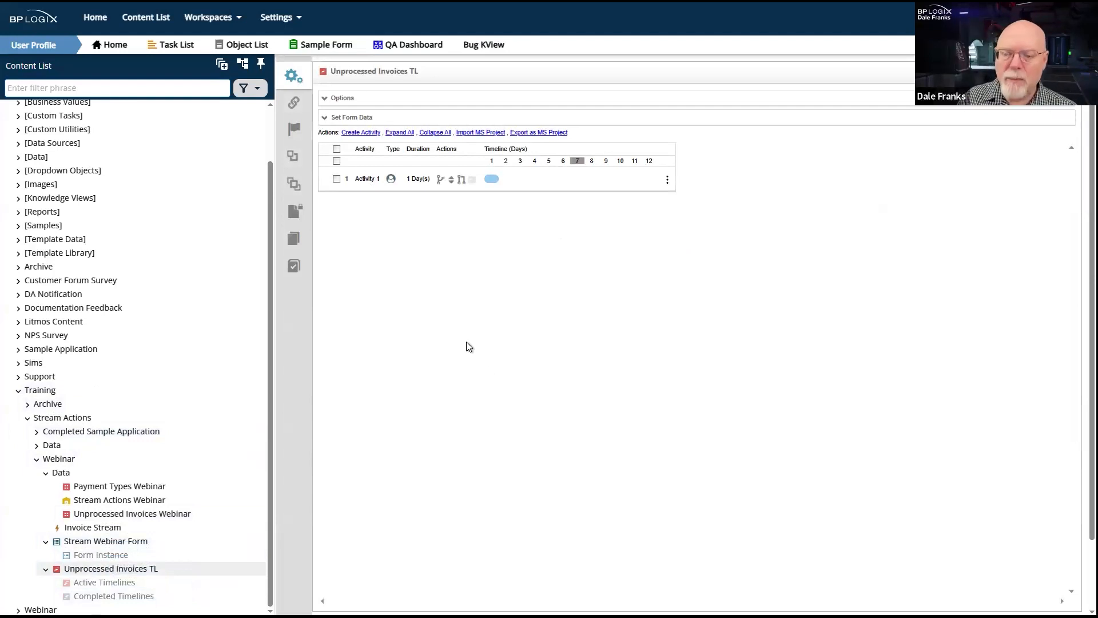
pyautogui.click(361, 133)
pyautogui.click(361, 132)
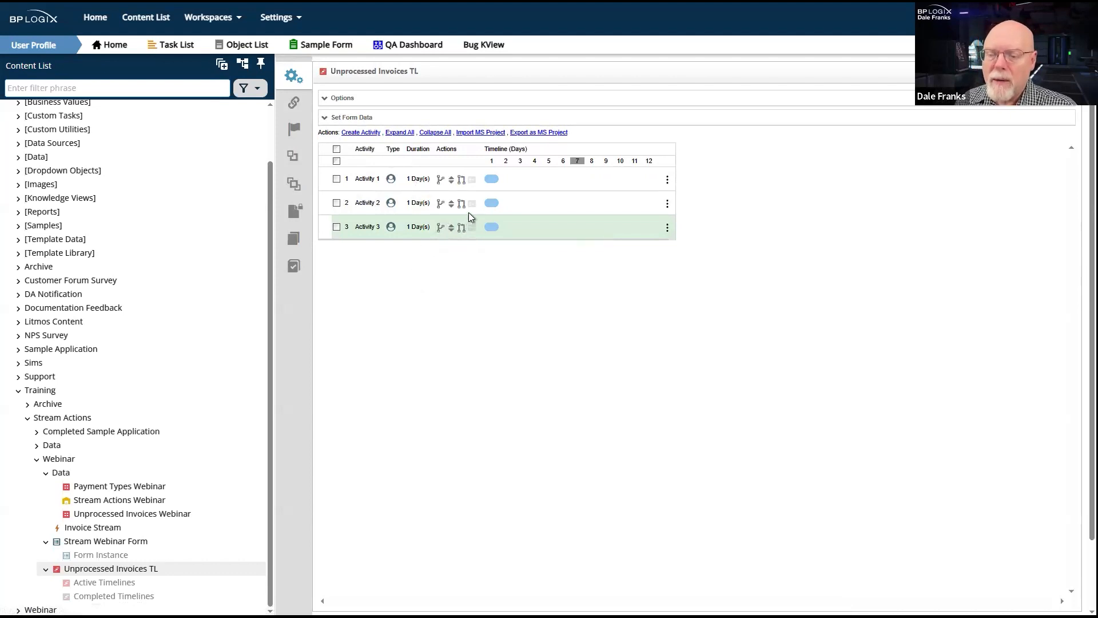
pyautogui.moveTo(462, 204); pyautogui.dragTo(463, 180)
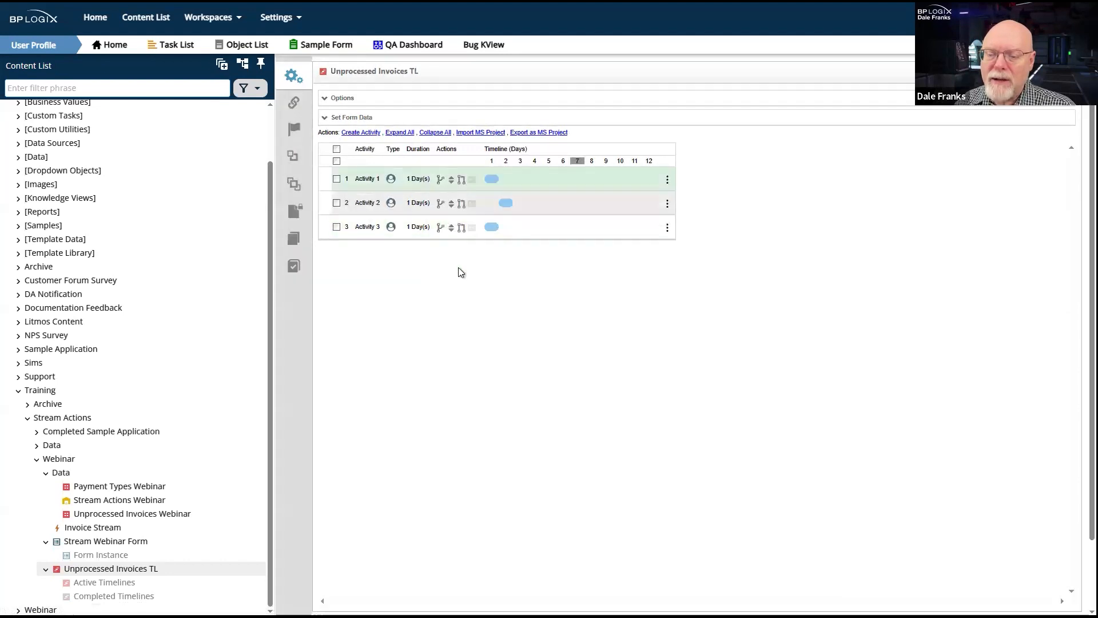
pyautogui.moveTo(462, 227); pyautogui.dragTo(462, 204)
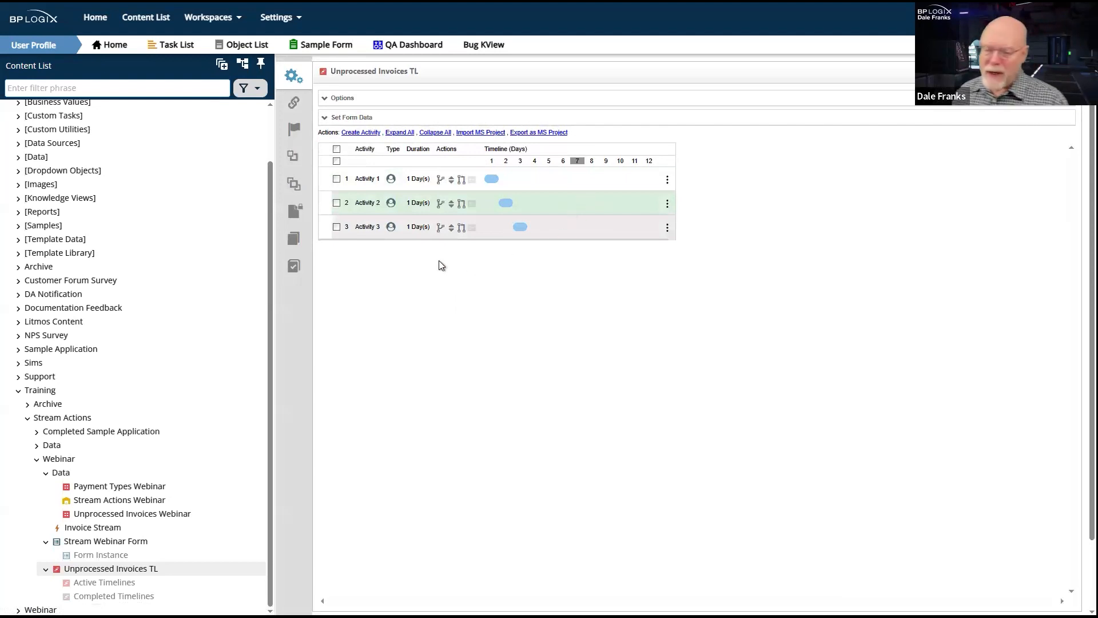
# - Rename Activity 2 in the timeline as Process Invoice and close its settings
pyautogui.click(365, 206)
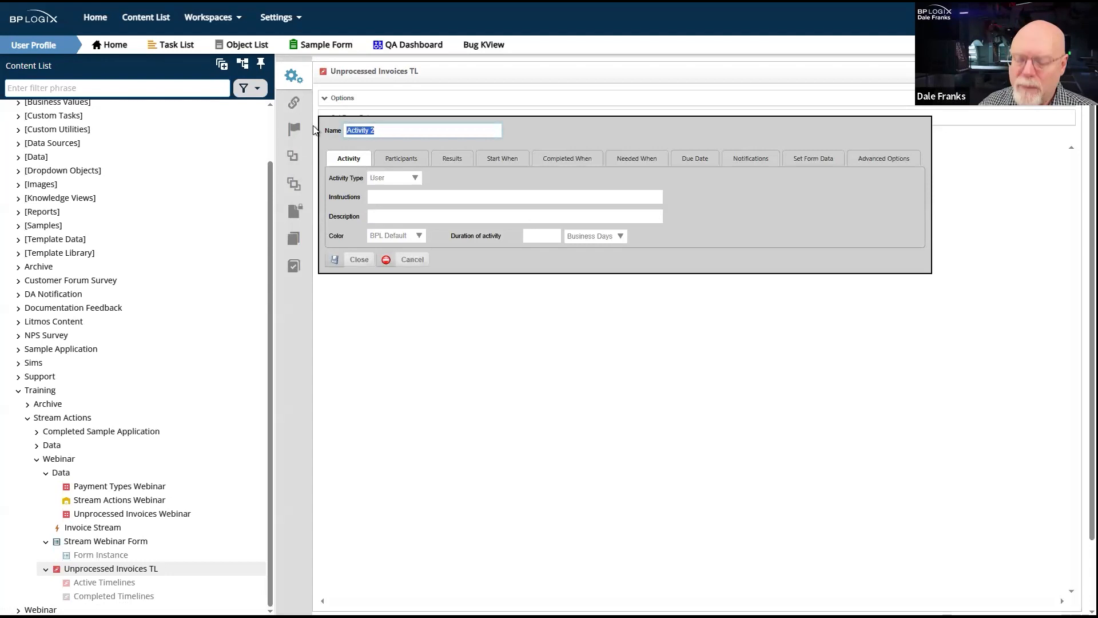
pyautogui.write('Process')
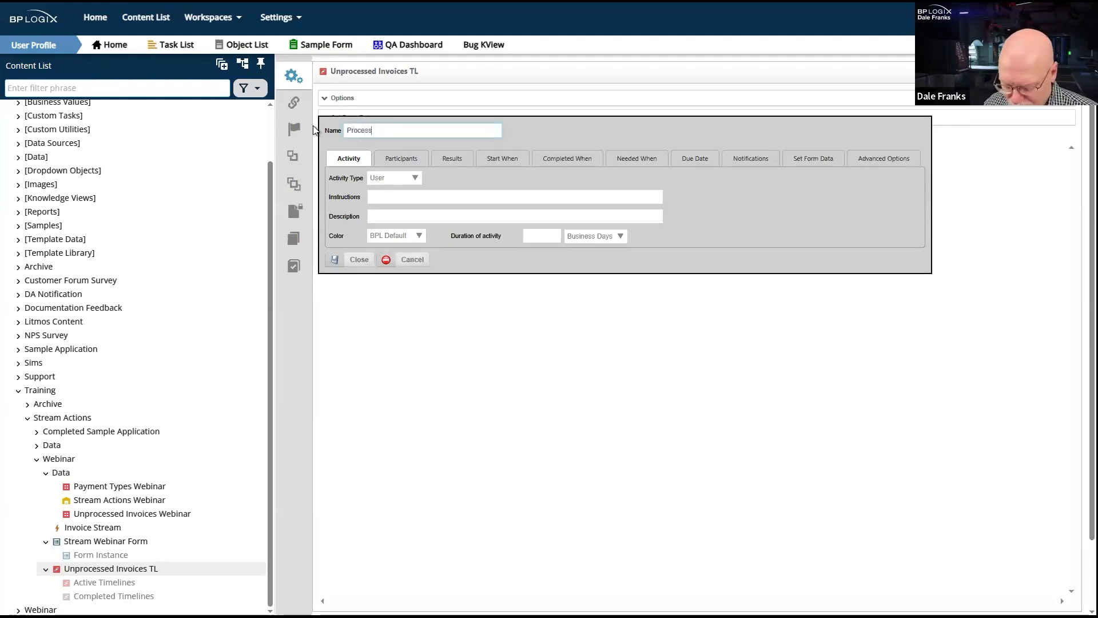
pyautogui.write(' Invoice')
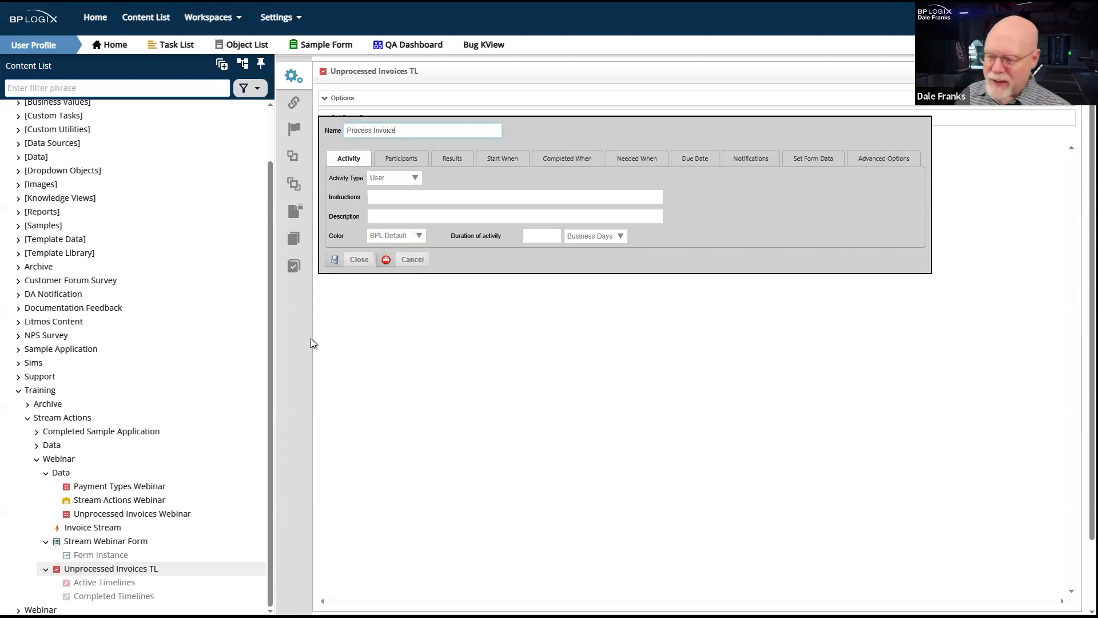
pyautogui.click(343, 261)
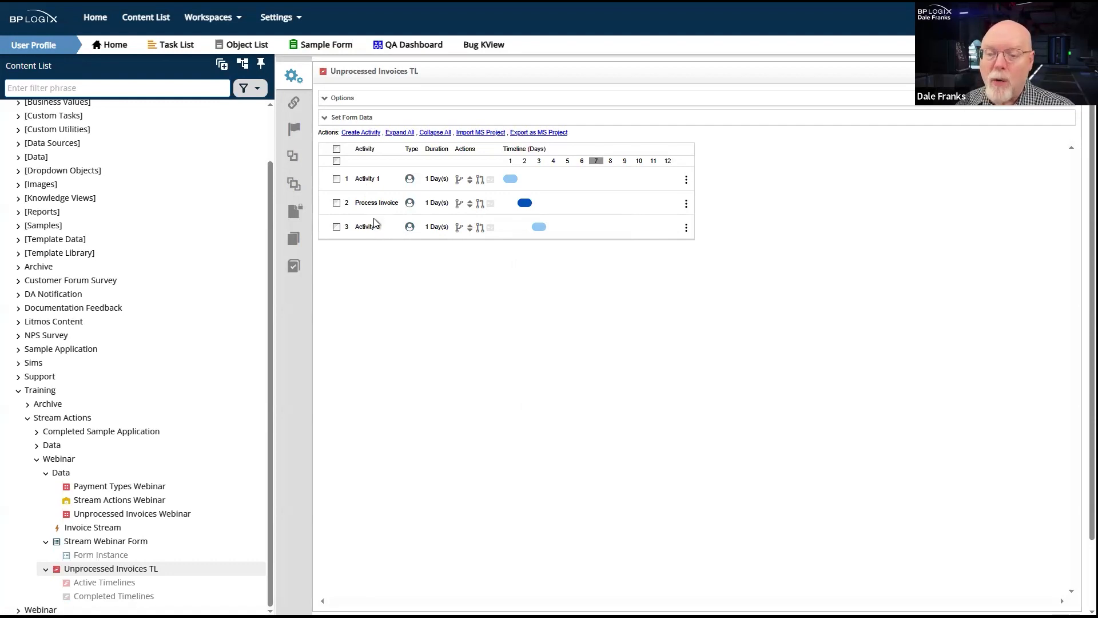
# - Rename Activity 1 in the timeline as Set In-Process and set its activity type to Custom Task
pyautogui.click(368, 182)
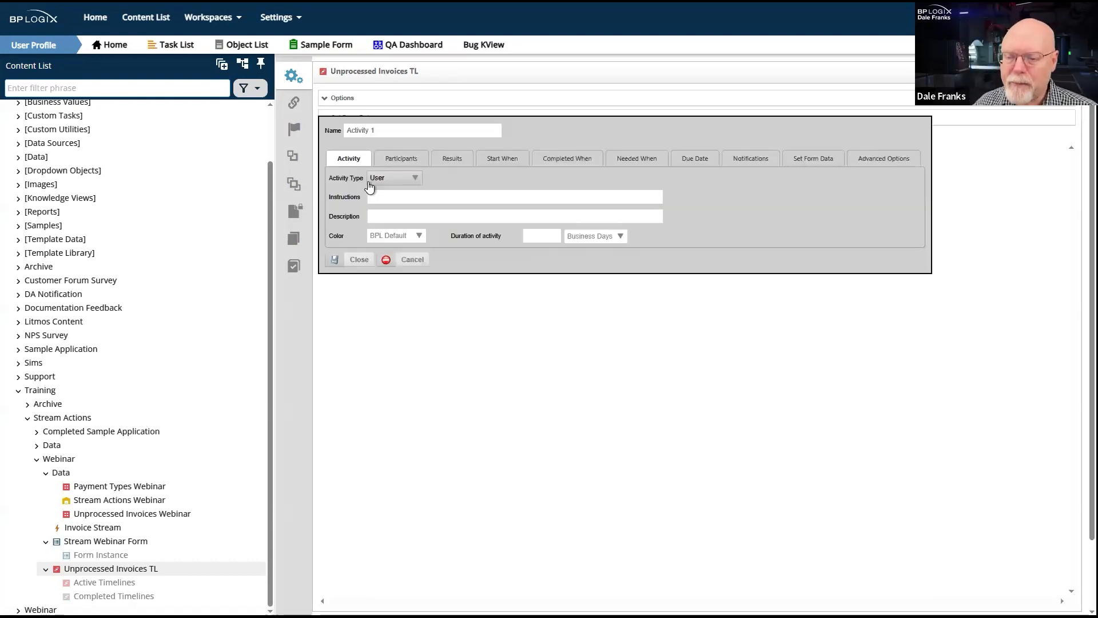
pyautogui.moveTo(387, 131); pyautogui.dragTo(323, 138)
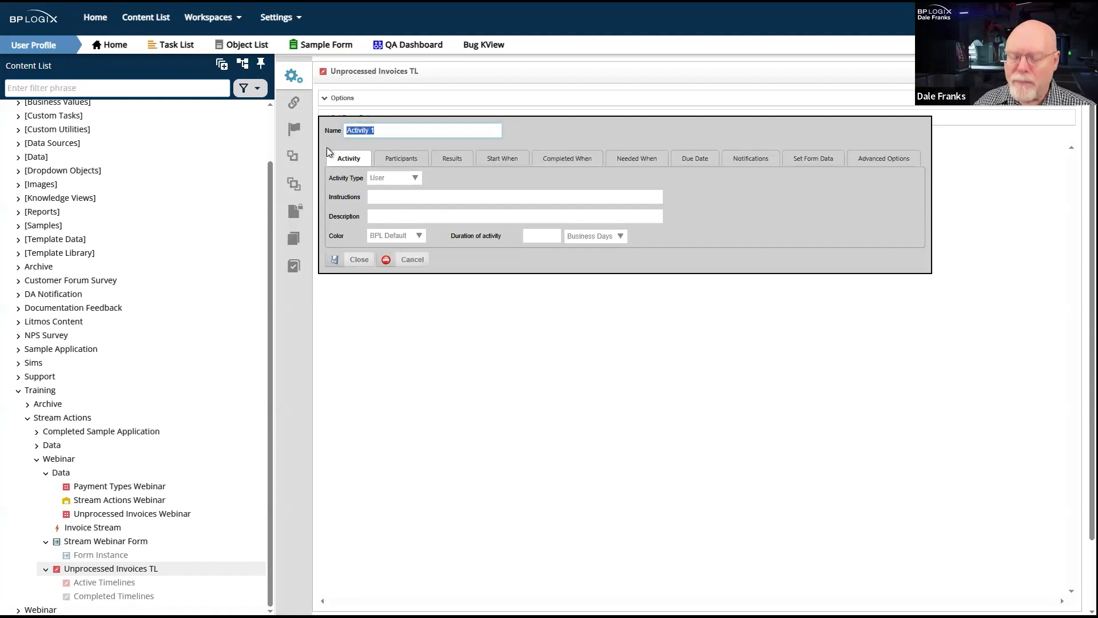
pyautogui.write('Set')
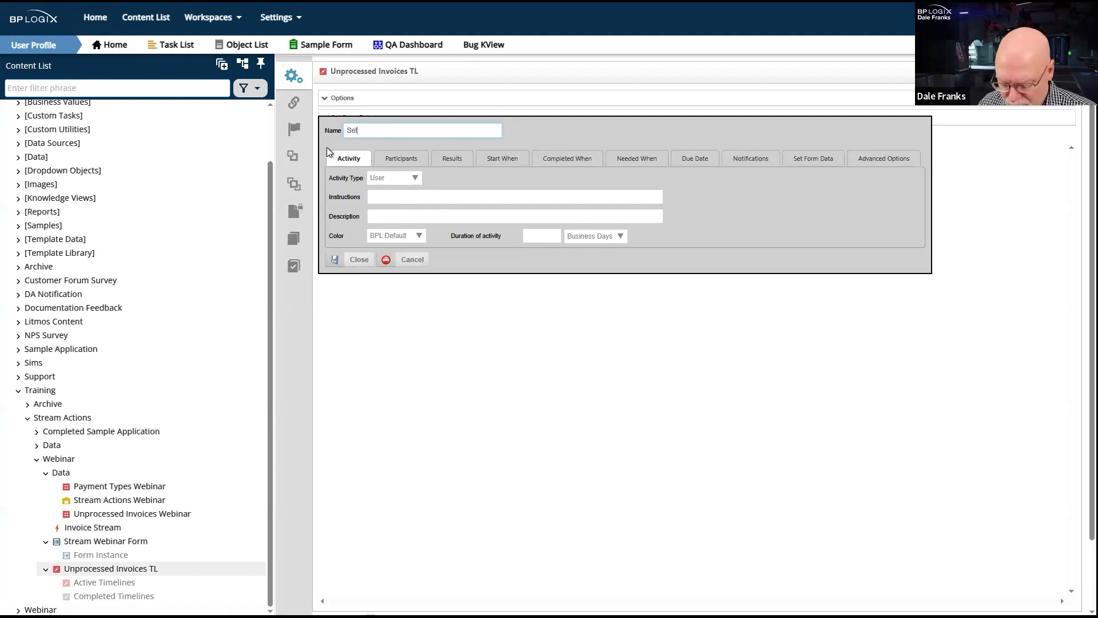
pyautogui.write(' In-Process')
pyautogui.click(389, 179)
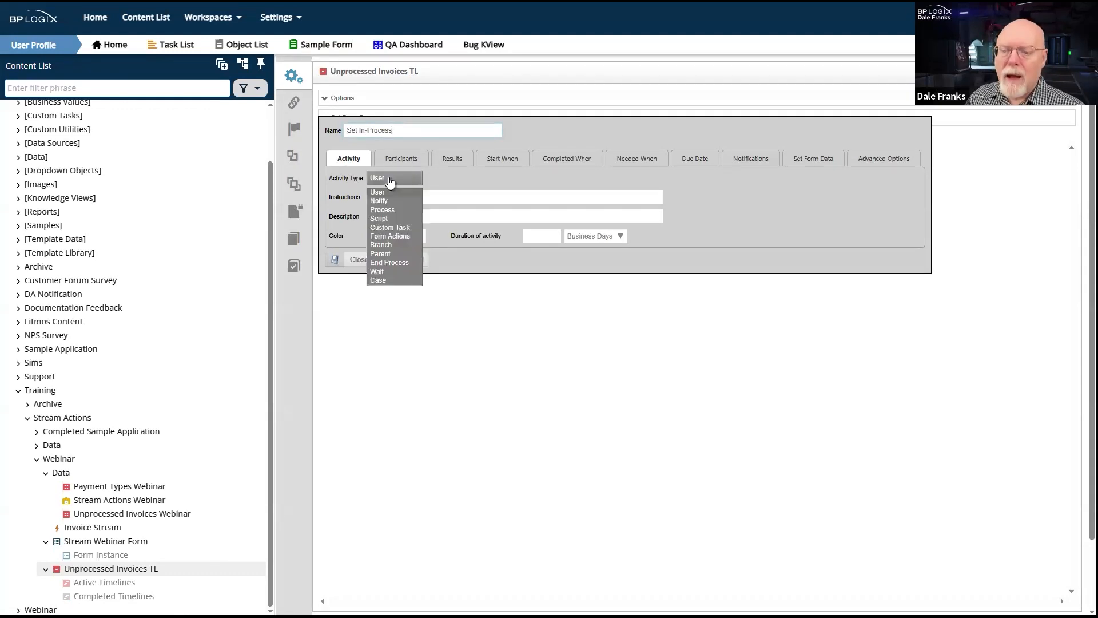
pyautogui.click(403, 227)
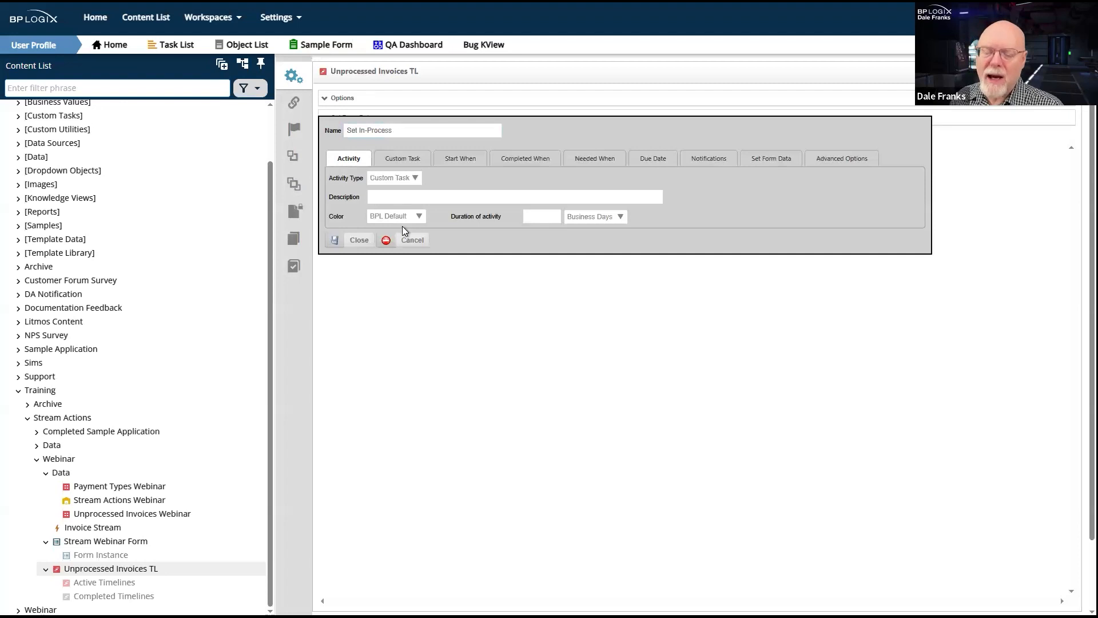
# - Add the SQL Command custom task from Database Connectors to Set In-Process, with Stream Webinar Form as its container form
pyautogui.click(415, 159)
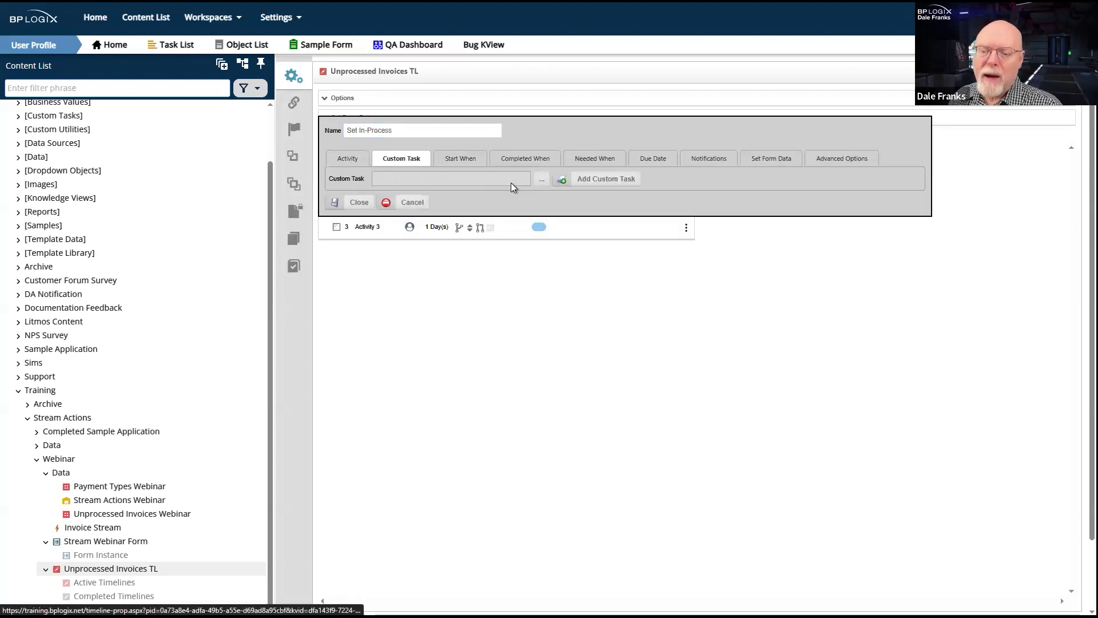
pyautogui.click(541, 179)
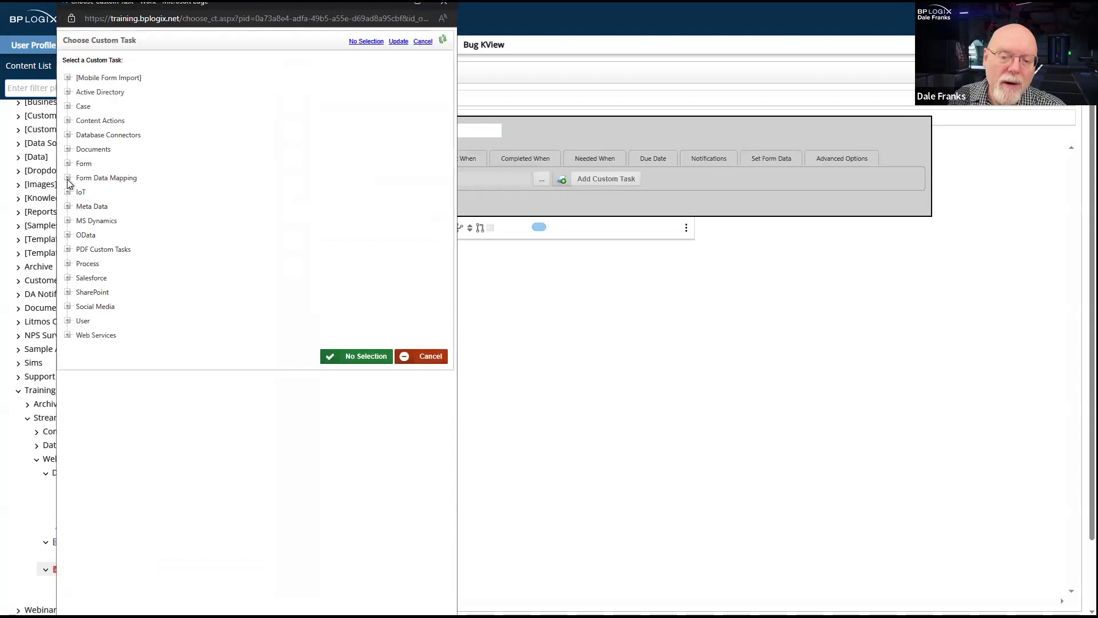
pyautogui.click(68, 135)
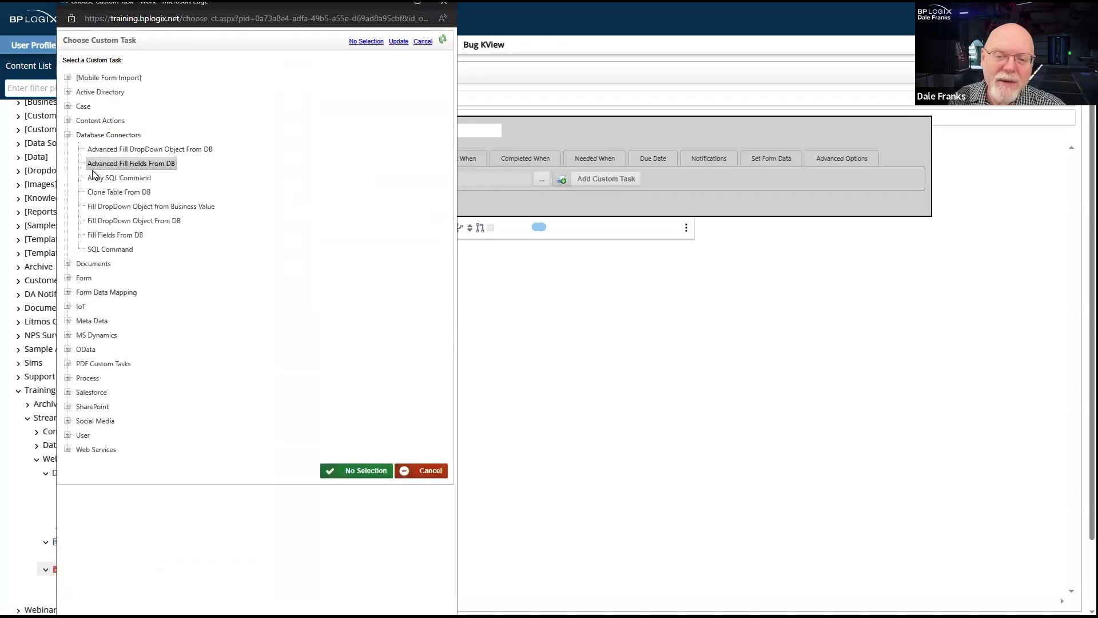
pyautogui.click(105, 252)
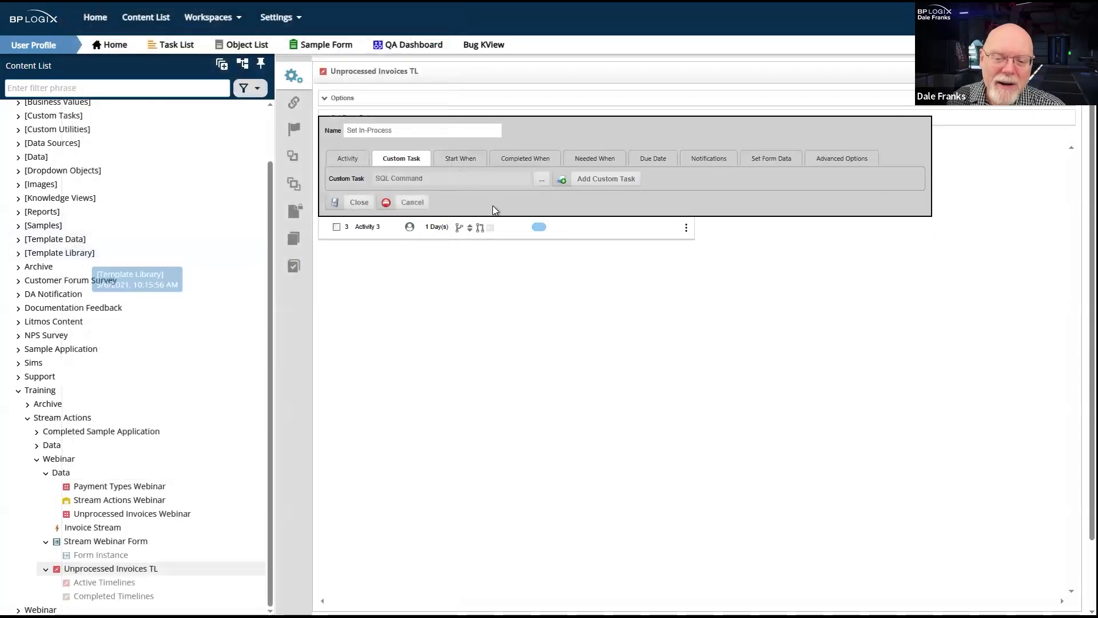
pyautogui.click(598, 179)
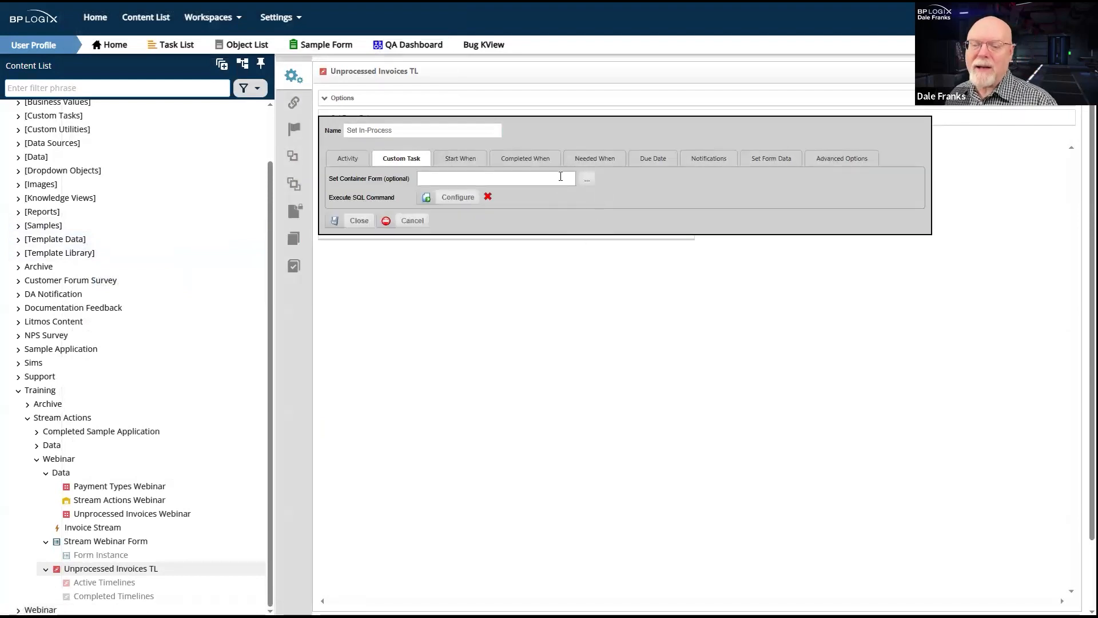
pyautogui.click(589, 180)
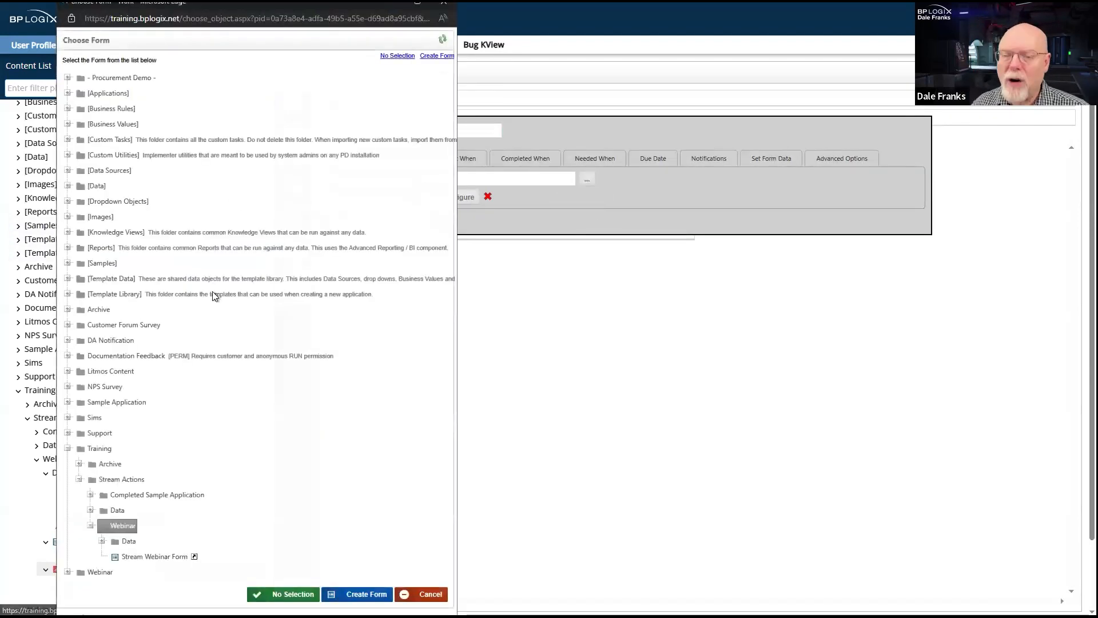
pyautogui.click(160, 558)
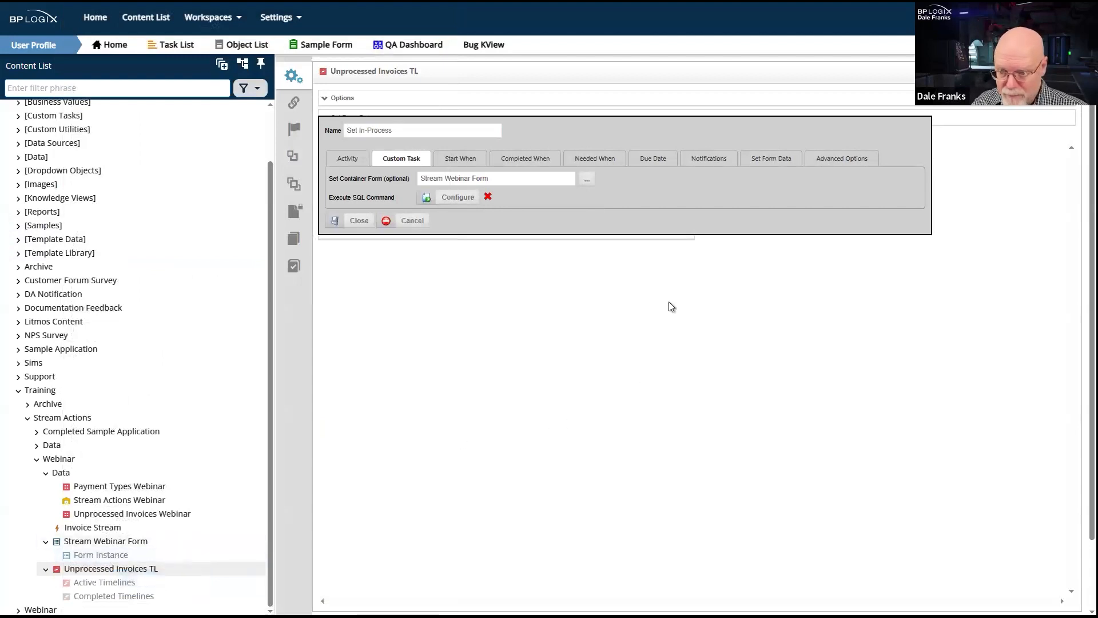
pyautogui.click(452, 200)
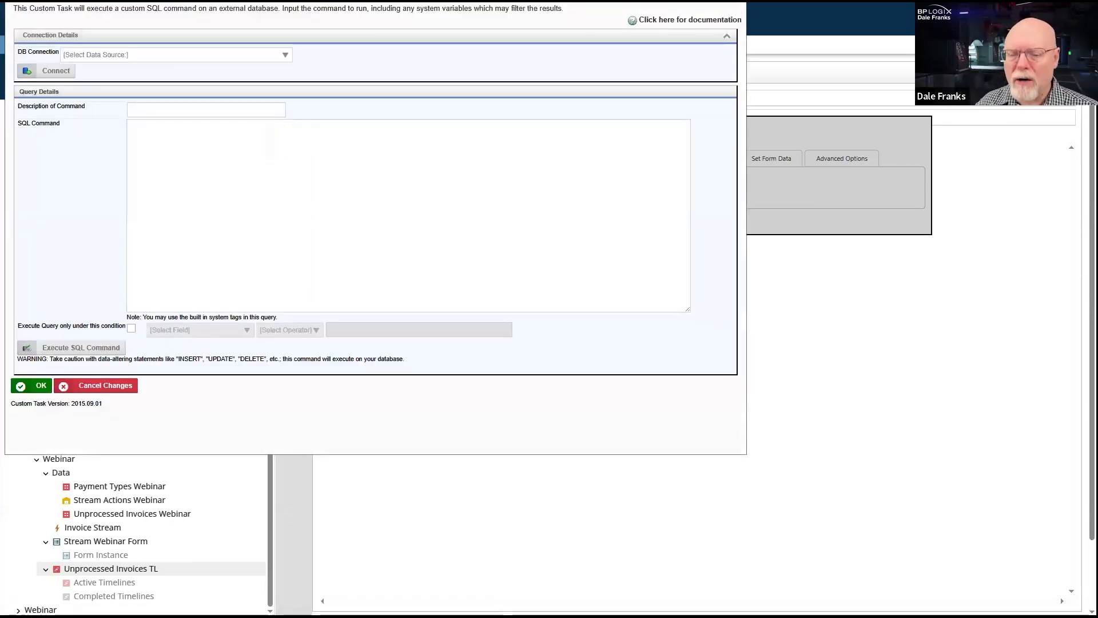
pyautogui.moveTo(502, 0); pyautogui.dragTo(768, 107)
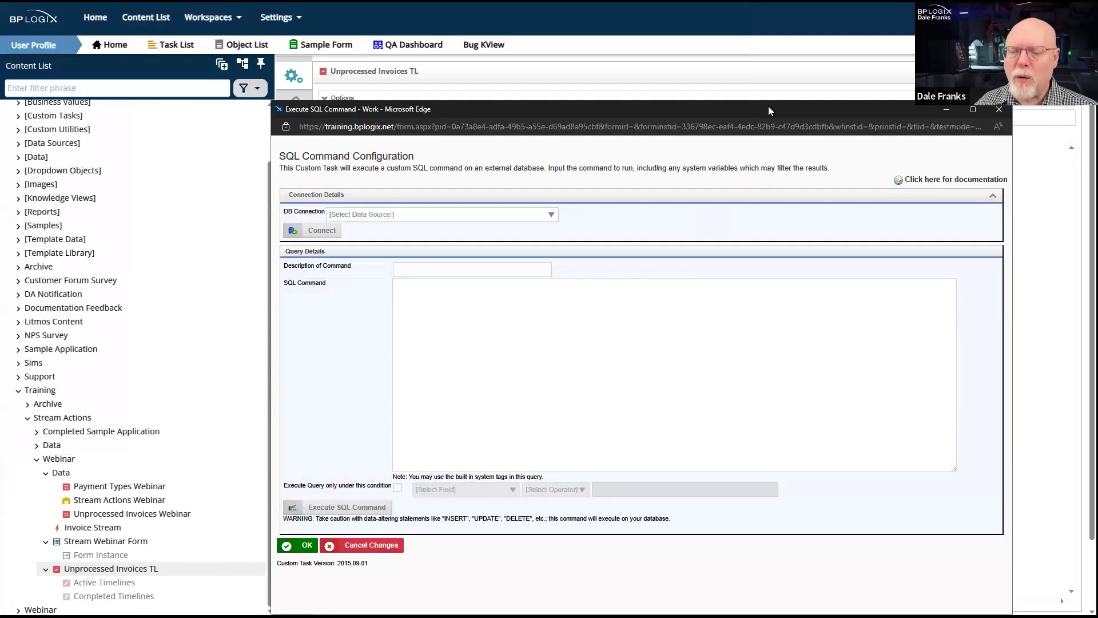
pyautogui.click(999, 109)
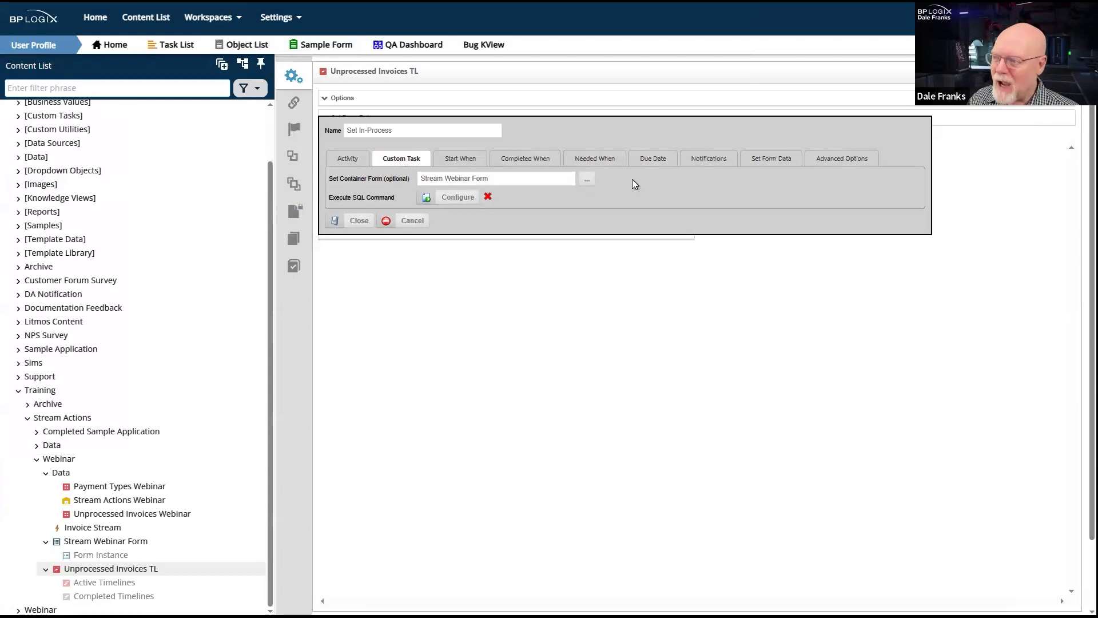
# - Save the Set In-Process activity with its timeline, and reopen that activity from Unprocessed Invoices TL in the other browser window
pyautogui.click(357, 221)
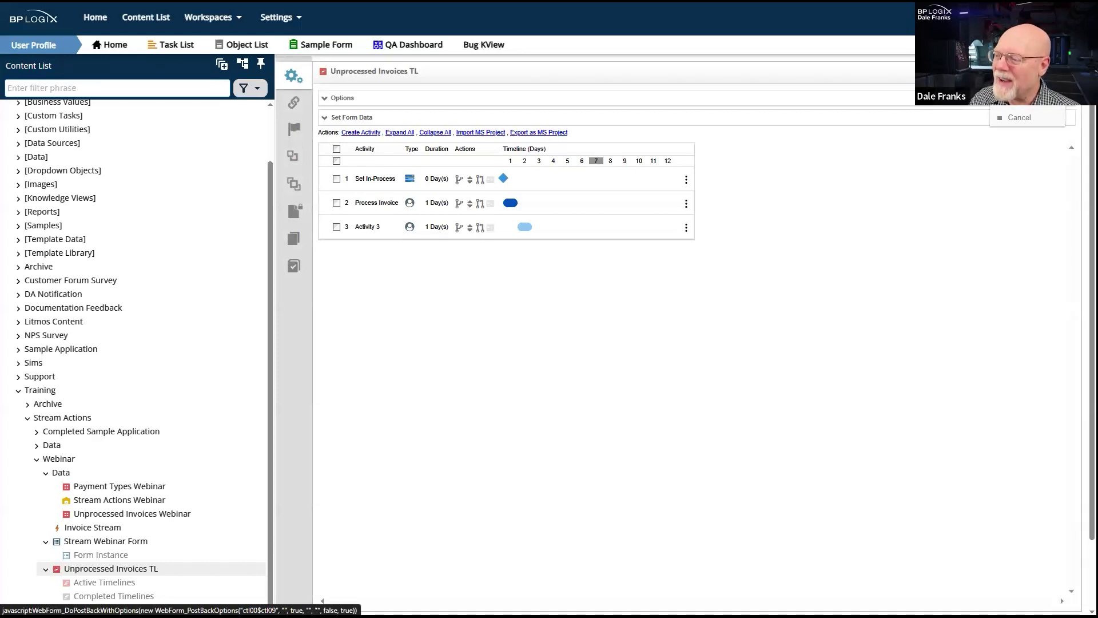
pyautogui.click(1020, 98)
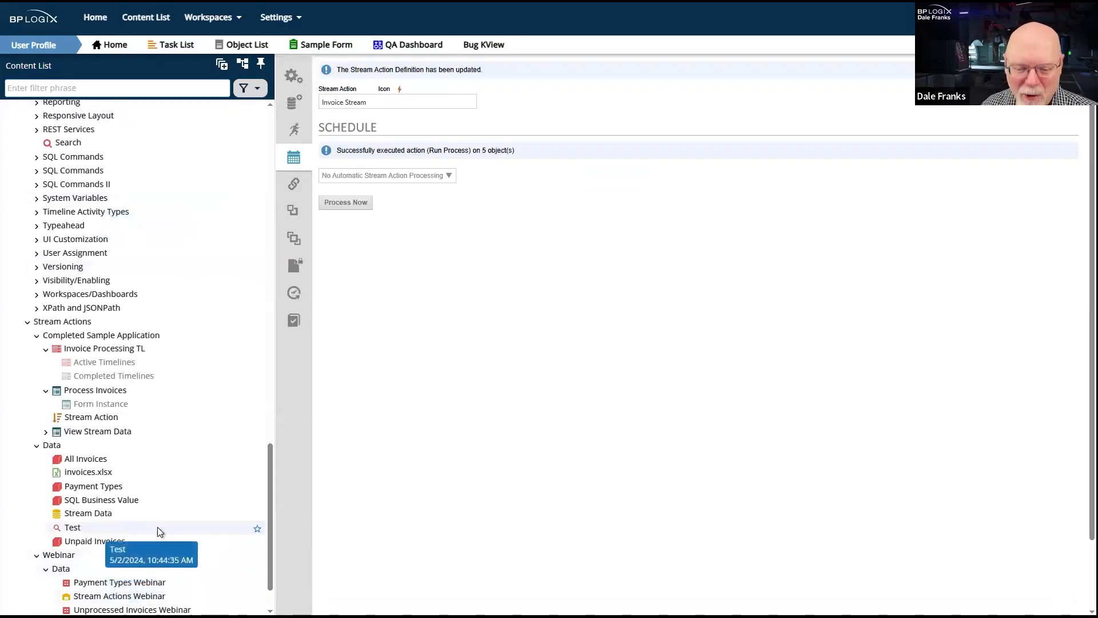
pyautogui.scroll(-1, 160, 531)
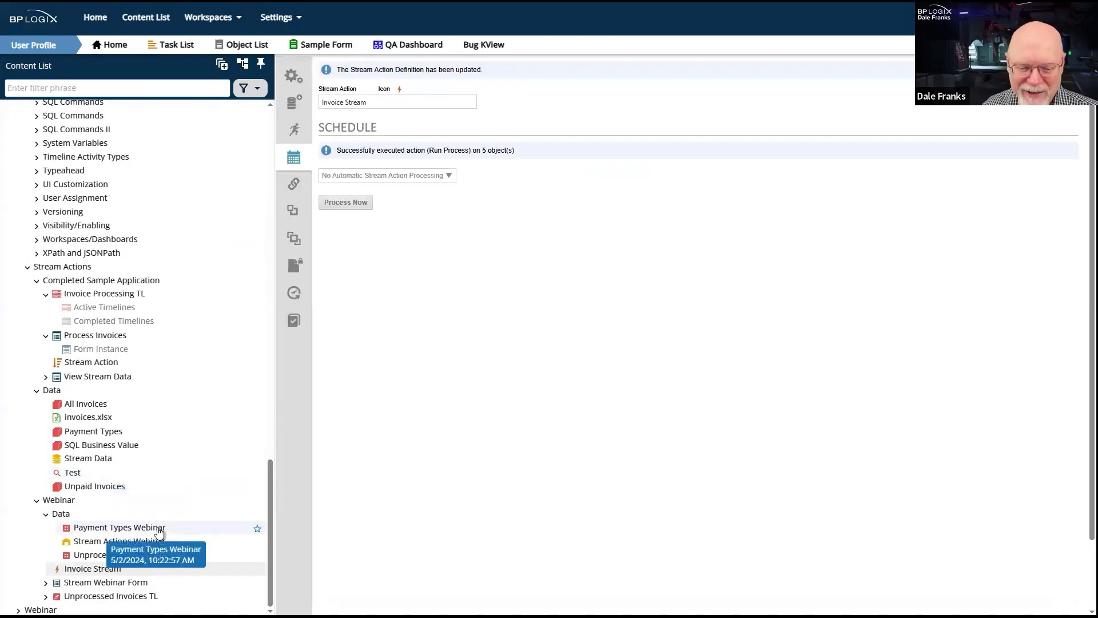
pyautogui.click(96, 597)
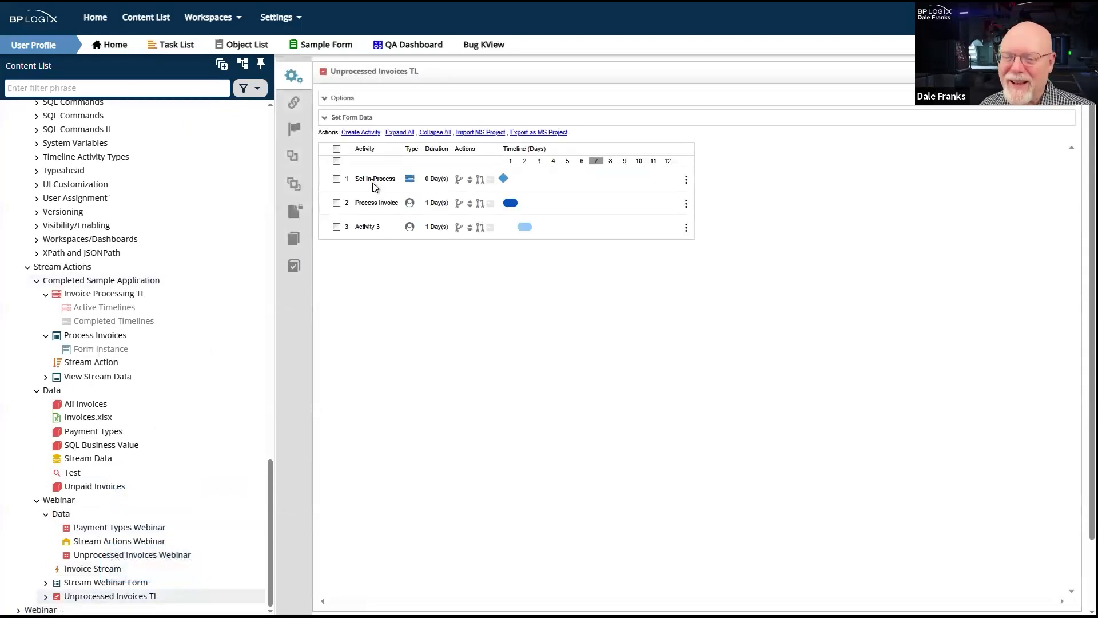
pyautogui.click(373, 180)
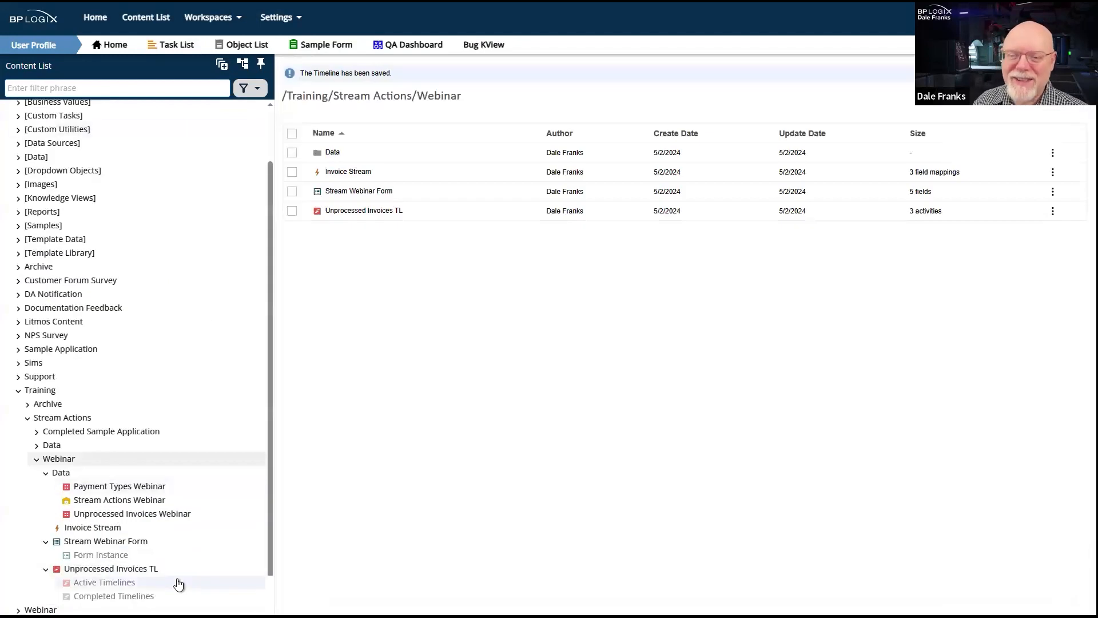
# - Copy the SQL command from the Set In-process activity of Invoice Processing TL in the Completed Sample Application folder
pyautogui.click(50, 434)
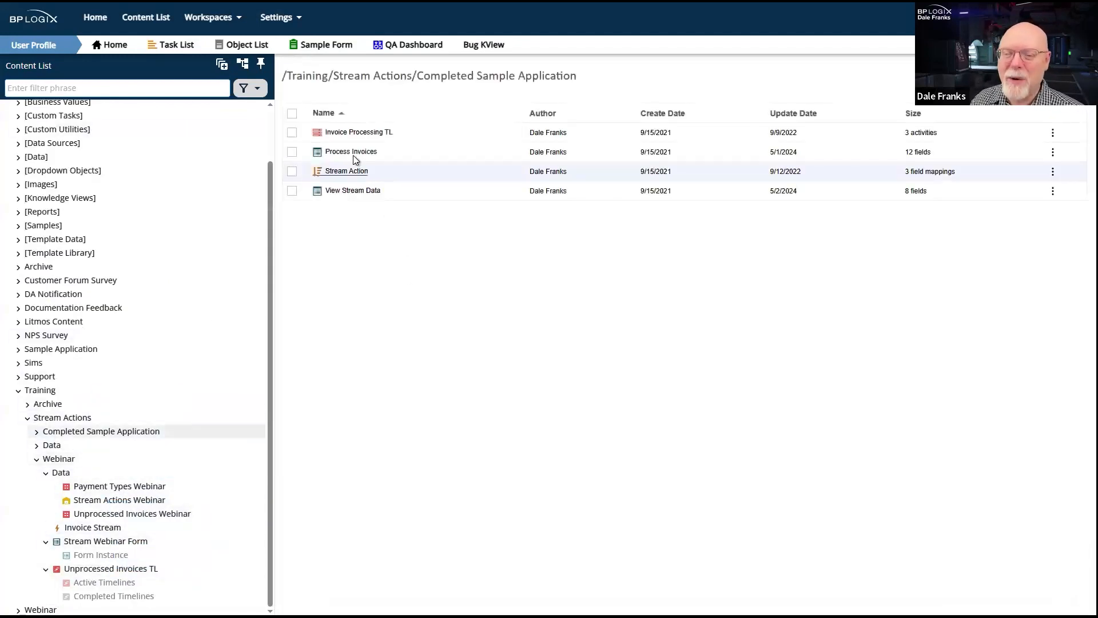
pyautogui.click(347, 137)
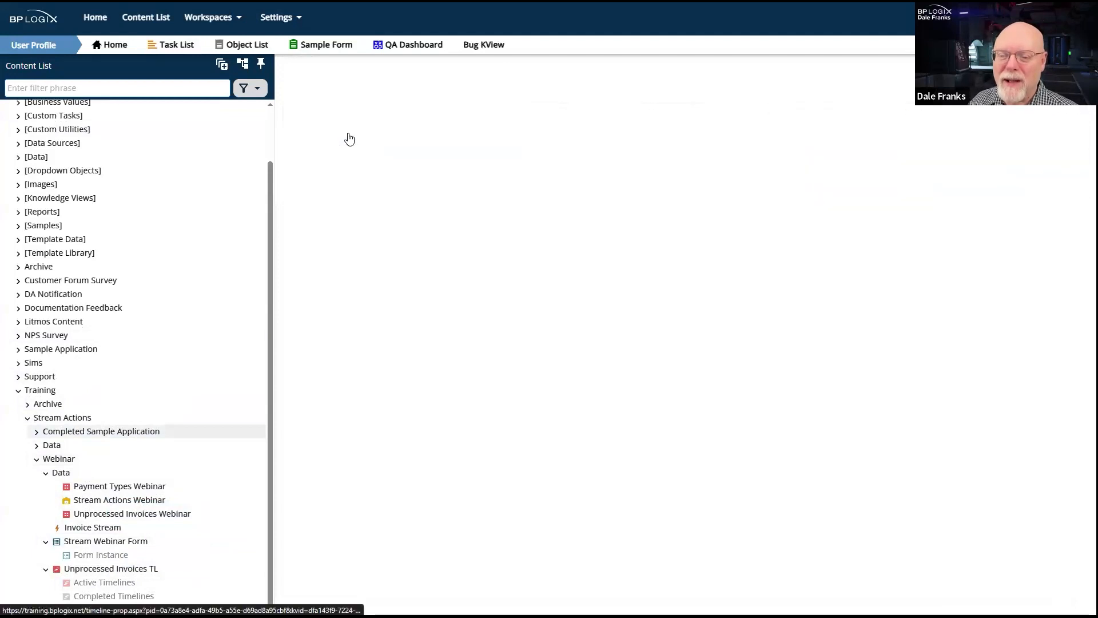
pyautogui.click(376, 179)
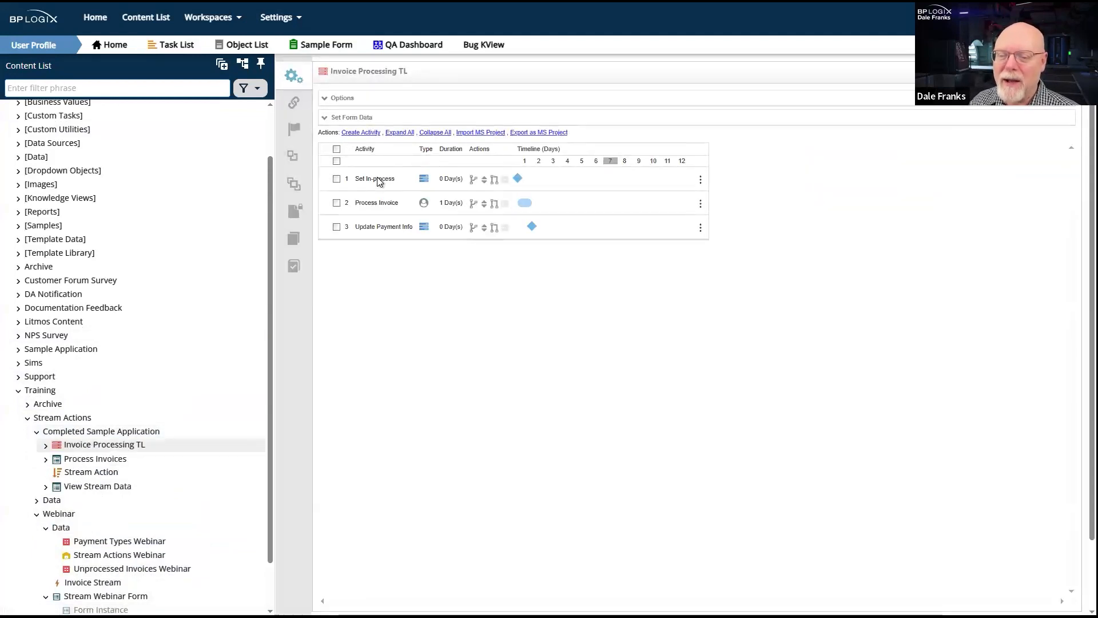
pyautogui.click(523, 203)
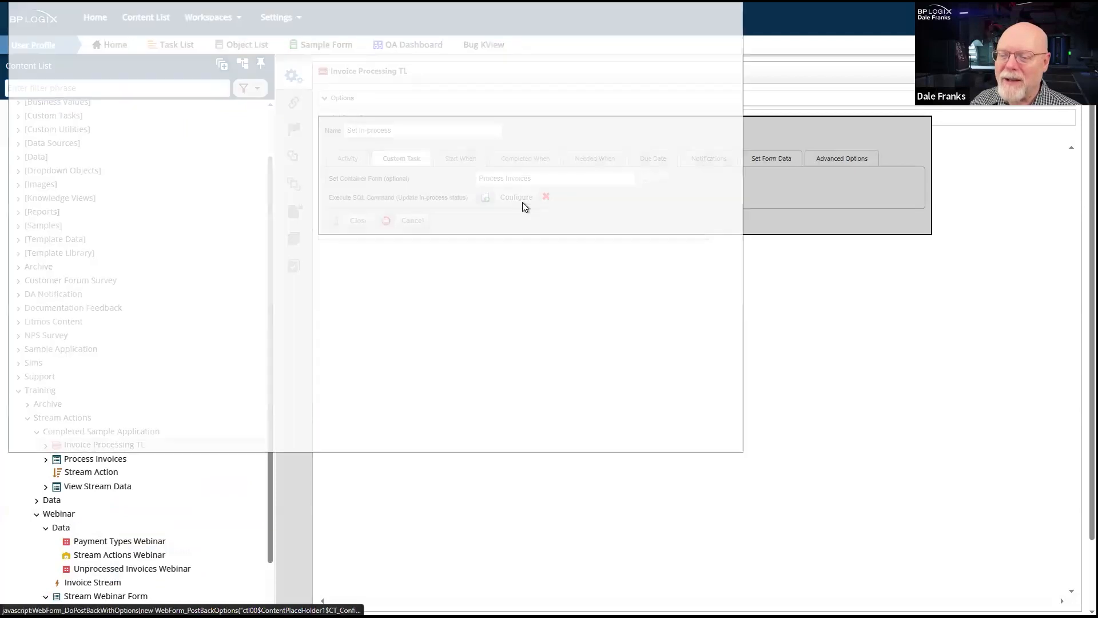
pyautogui.moveTo(378, 123); pyautogui.dragTo(68, 118)
pyautogui.hotkey('ctrl', 'c')
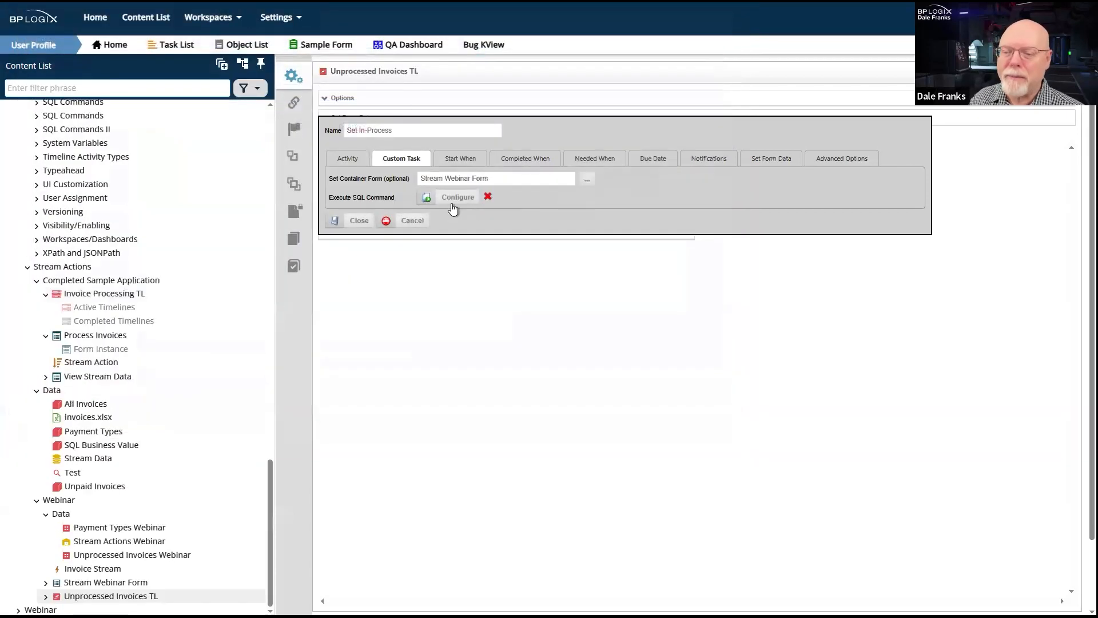
# - Paste UPDATE tng_UnpaidInvoices SET InProcess=1 WHERE InvoiceID={$:InvoiceID} as the SQL command of Set In-Process in Unprocessed Invoices TL
pyautogui.click(452, 205)
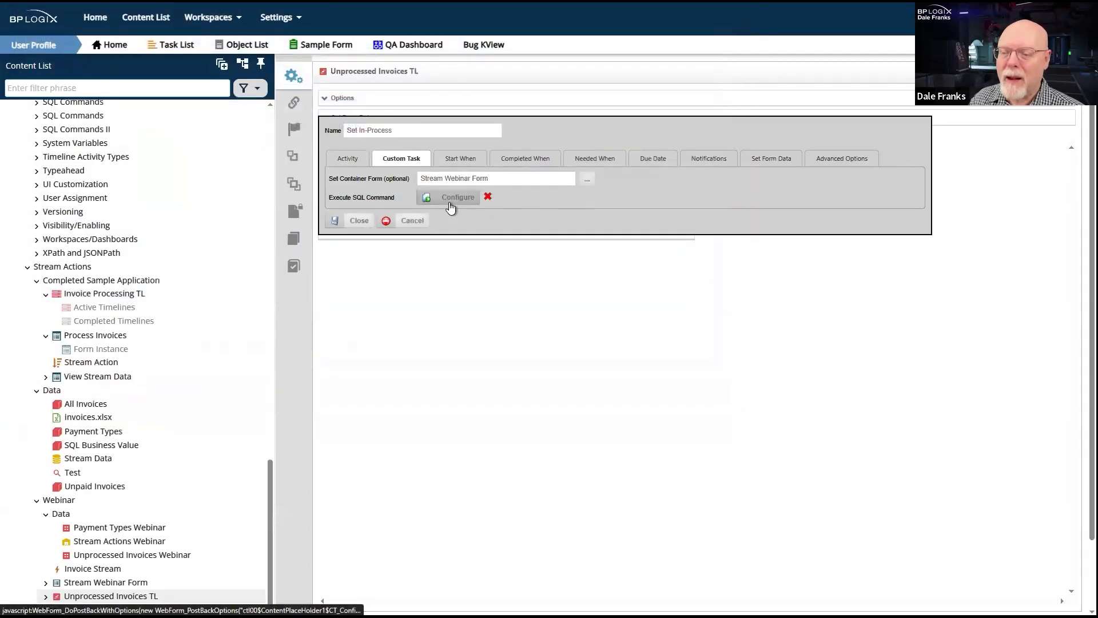
pyautogui.moveTo(303, 0); pyautogui.dragTo(372, 54)
pyautogui.click(346, 251)
pyautogui.hotkey('ctrl', 'v')
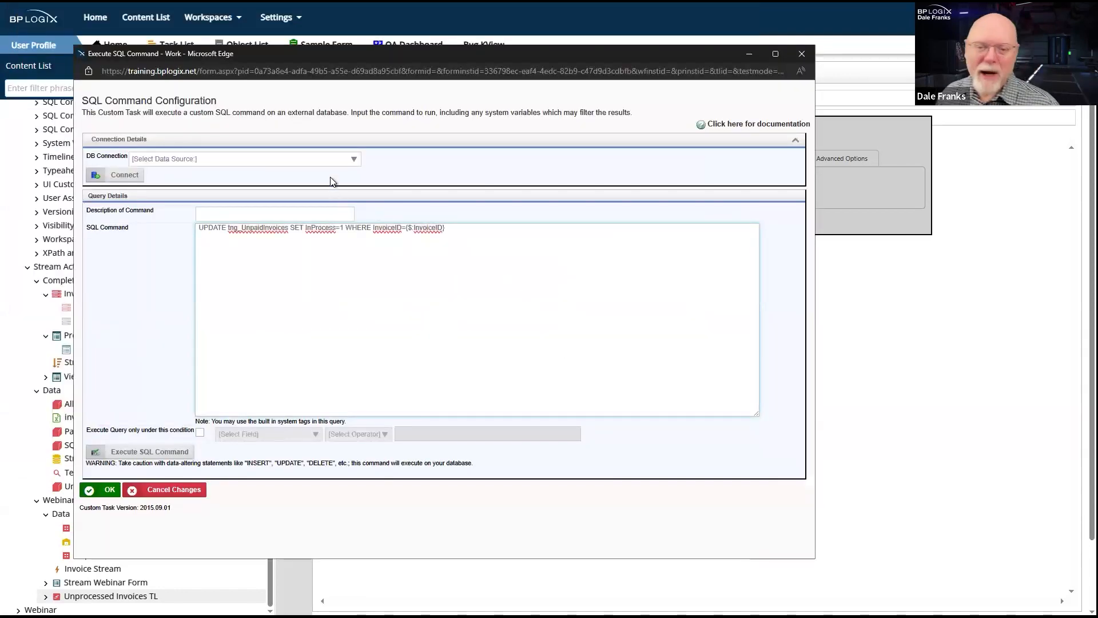
# - Set the SQL command's DB connection to the Stream Actions Webinar data source and connect to it
pyautogui.click(343, 160)
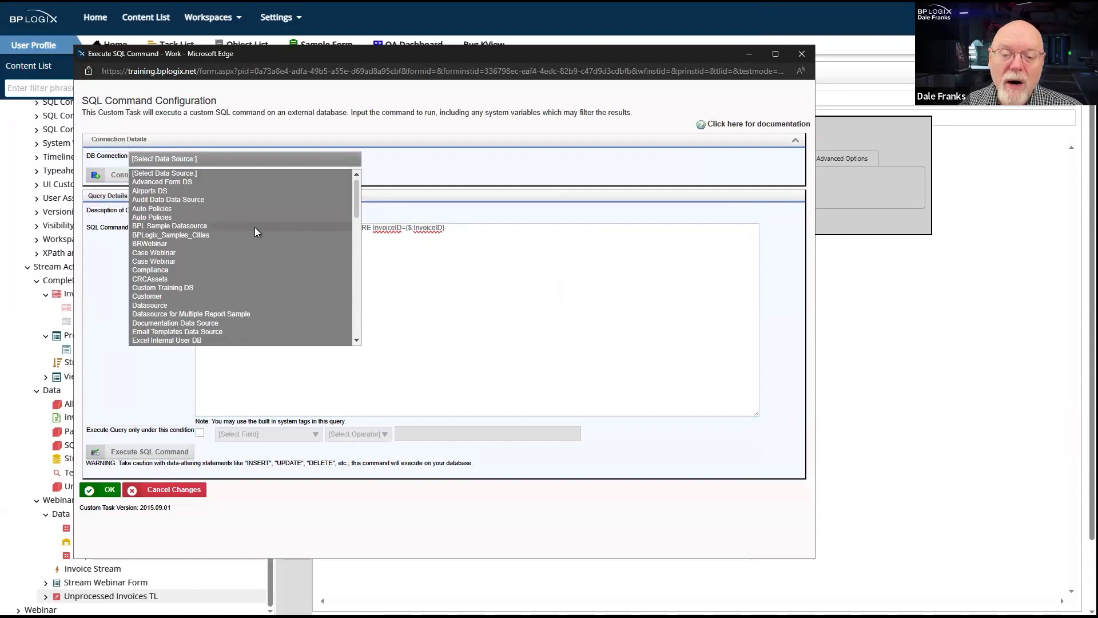
pyautogui.scroll(-3, 255, 228)
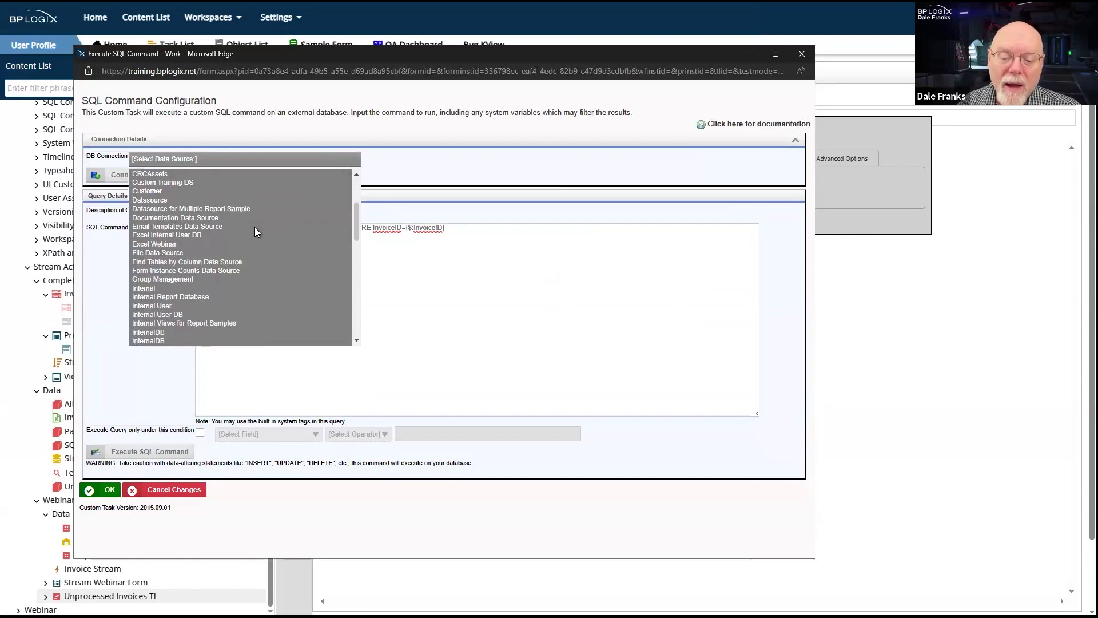
pyautogui.scroll(-2, 255, 228)
pyautogui.moveTo(325, 56); pyautogui.dragTo(429, 60)
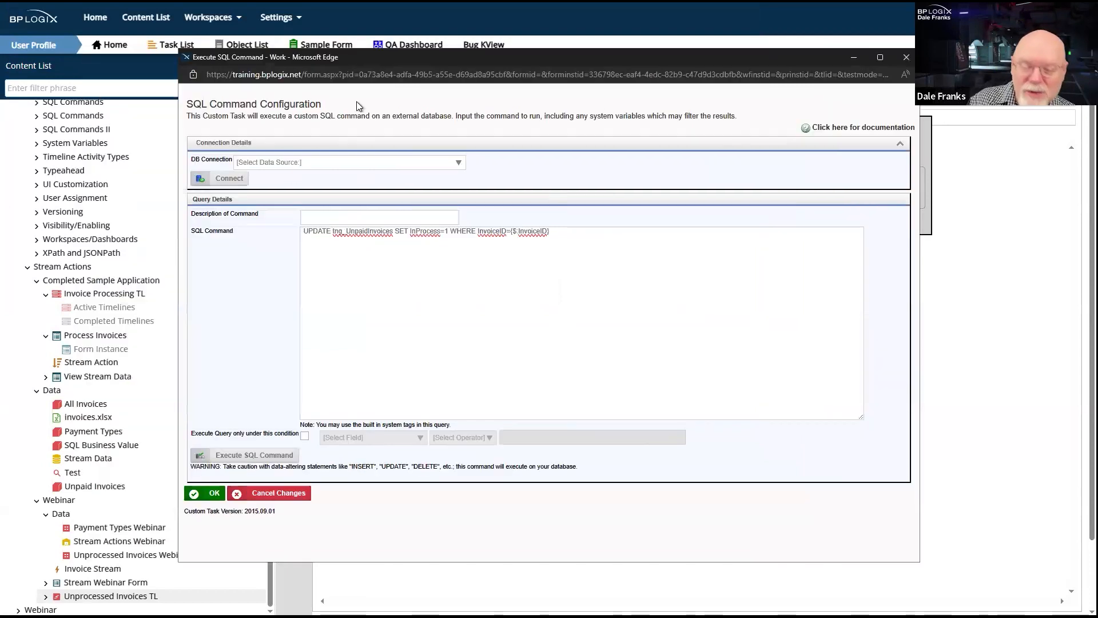
pyautogui.click(301, 163)
pyautogui.scroll(-10, 297, 279)
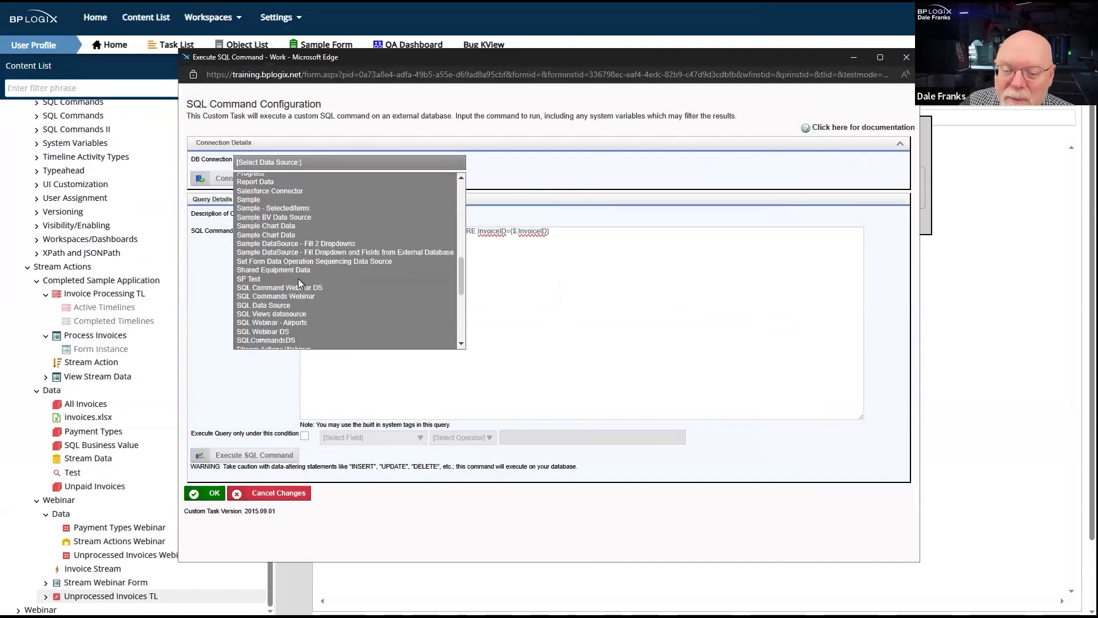
pyautogui.scroll(-2, 297, 279)
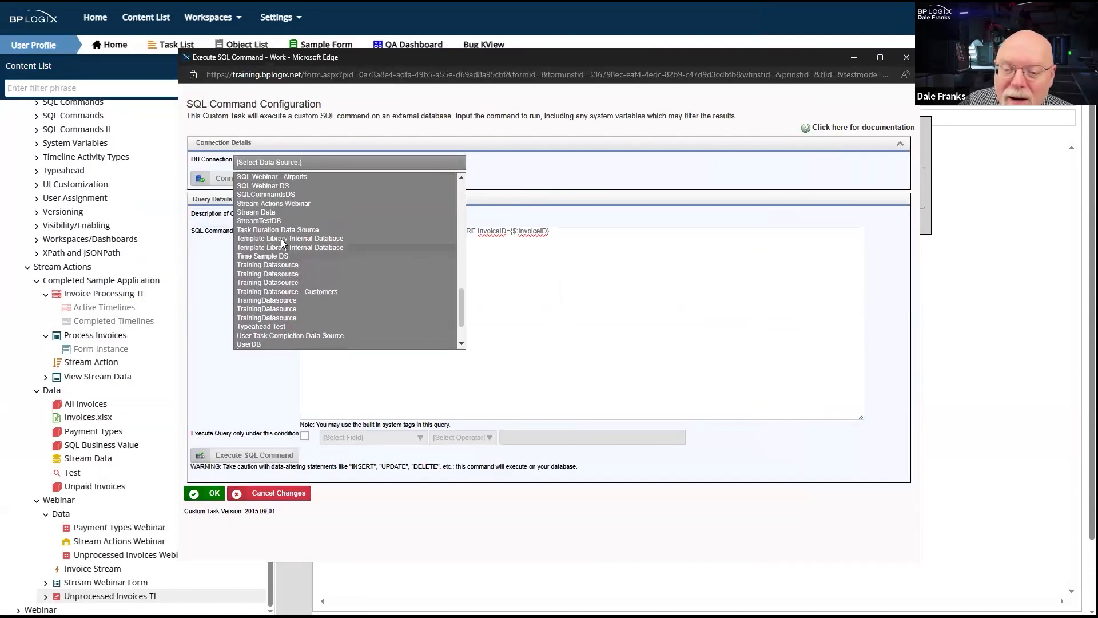
pyautogui.scroll(2, 277, 228)
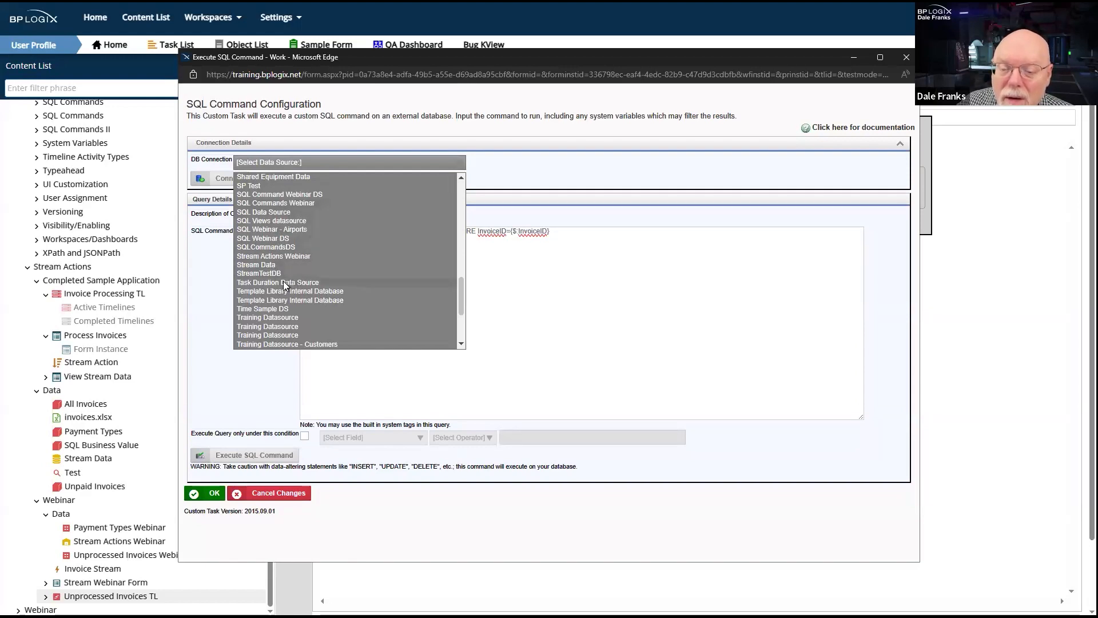
pyautogui.click(290, 256)
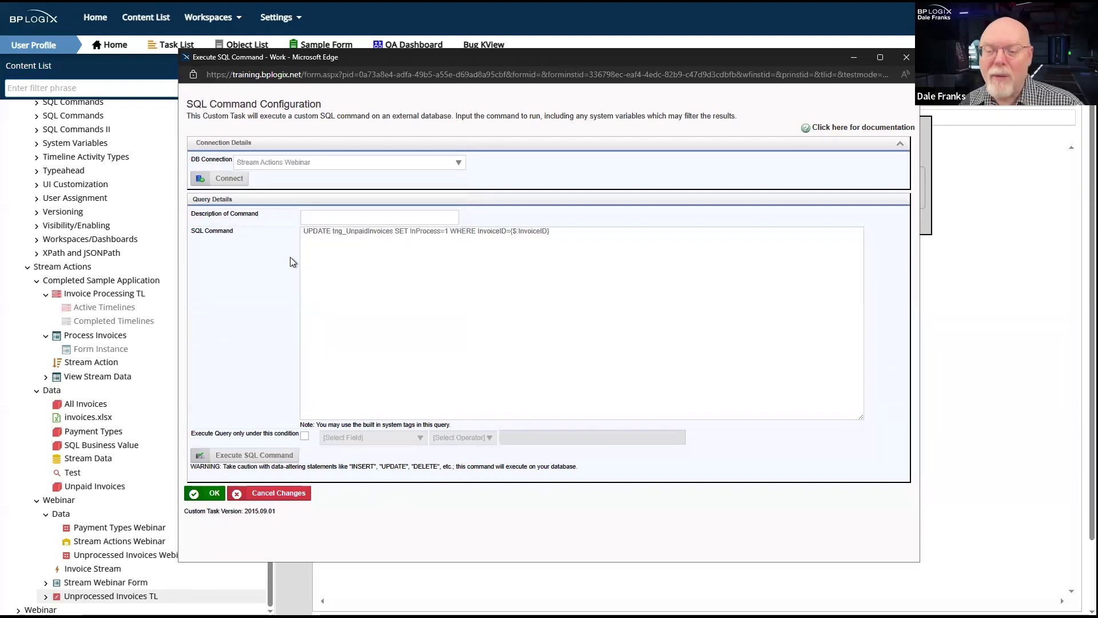
pyautogui.click(222, 179)
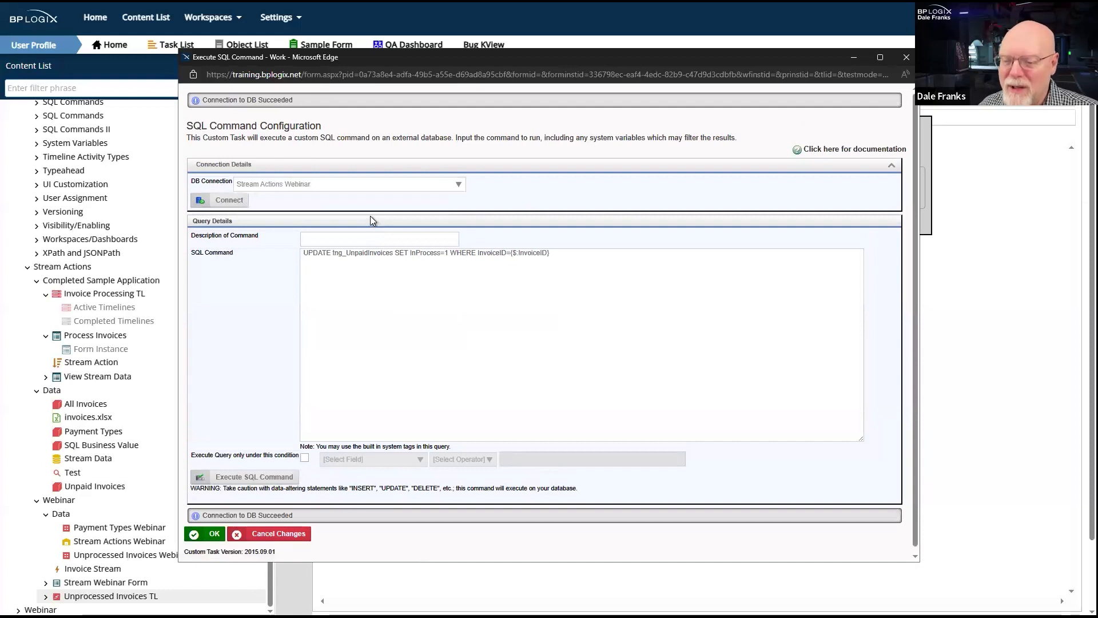
# - Describe the SQL command as "Update Unprocessed unvoices to in-process"
pyautogui.click(380, 237)
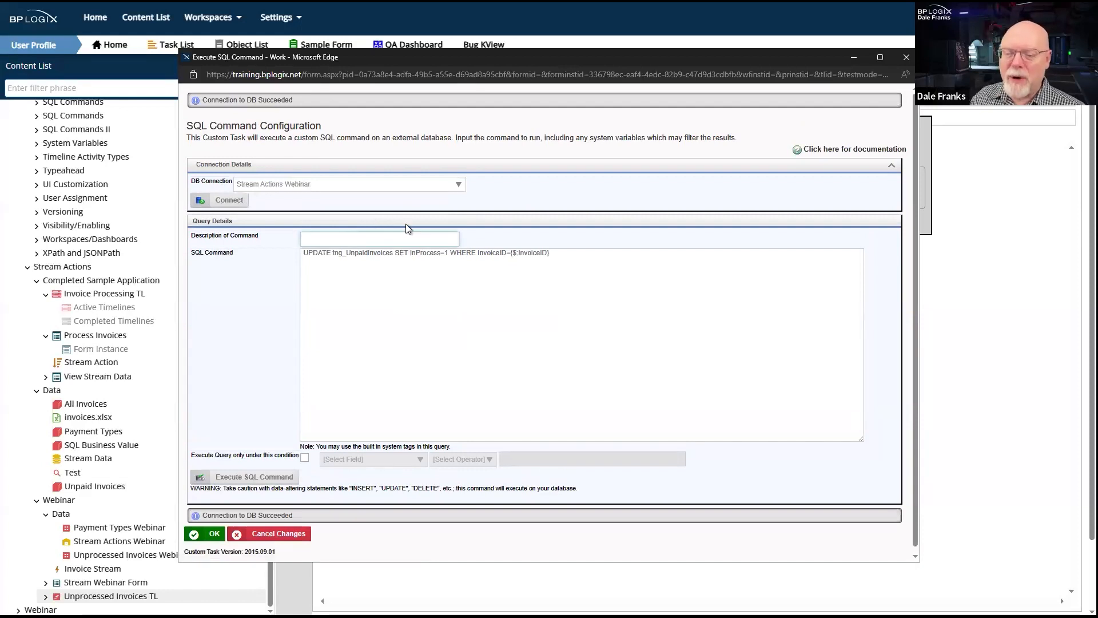
pyautogui.write('Update')
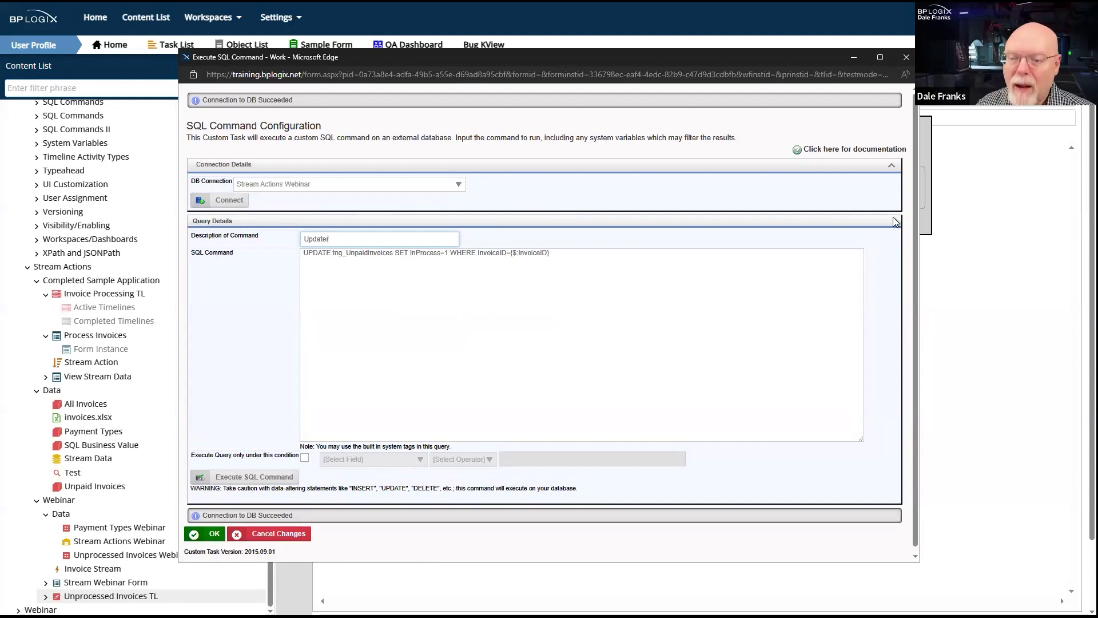
pyautogui.write(' UNprocessed invoices to in-process')
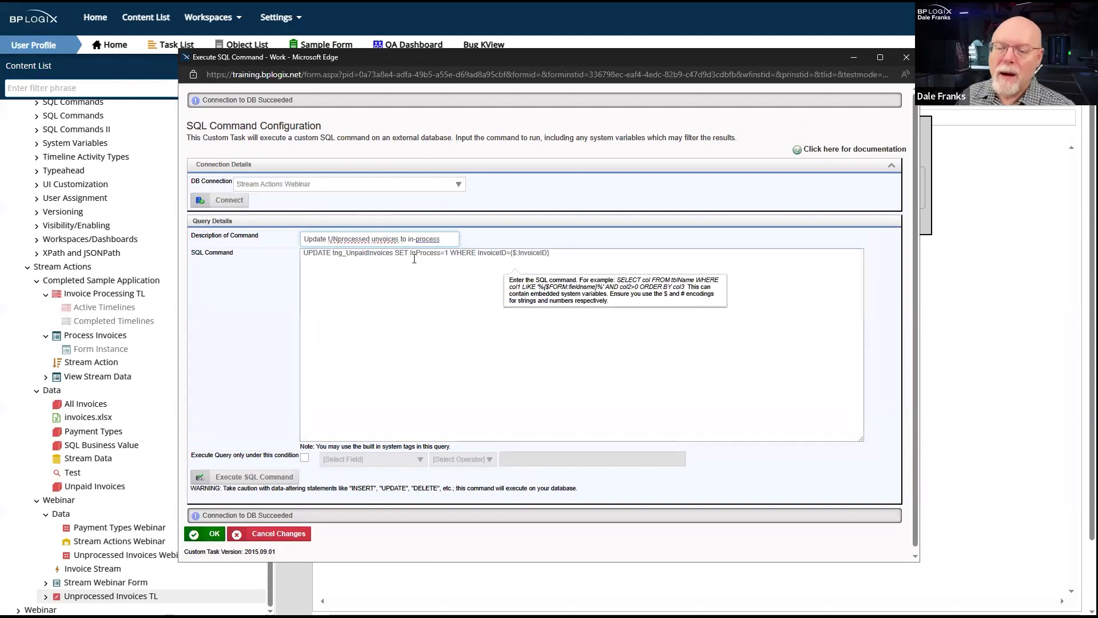
pyautogui.click(346, 239)
pyautogui.press('BackSpace')
pyautogui.write('n')
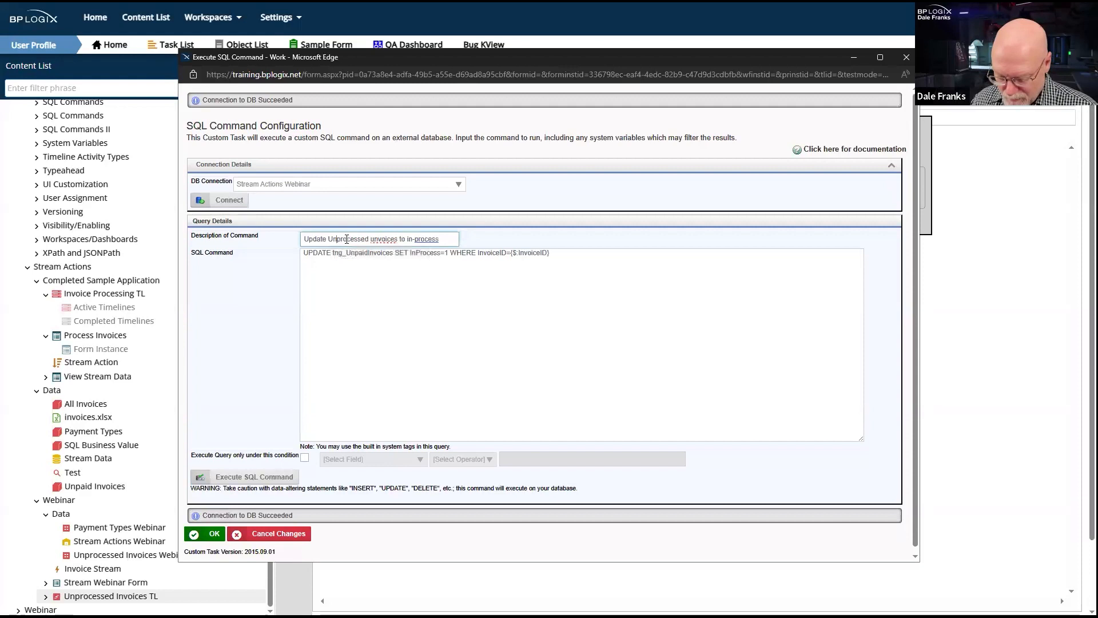
# - Copy the entire UPDATE statement from the Set In-Process SQL command
pyautogui.moveTo(550, 253); pyautogui.dragTo(259, 265)
pyautogui.hotkey('ctrl', 'c')
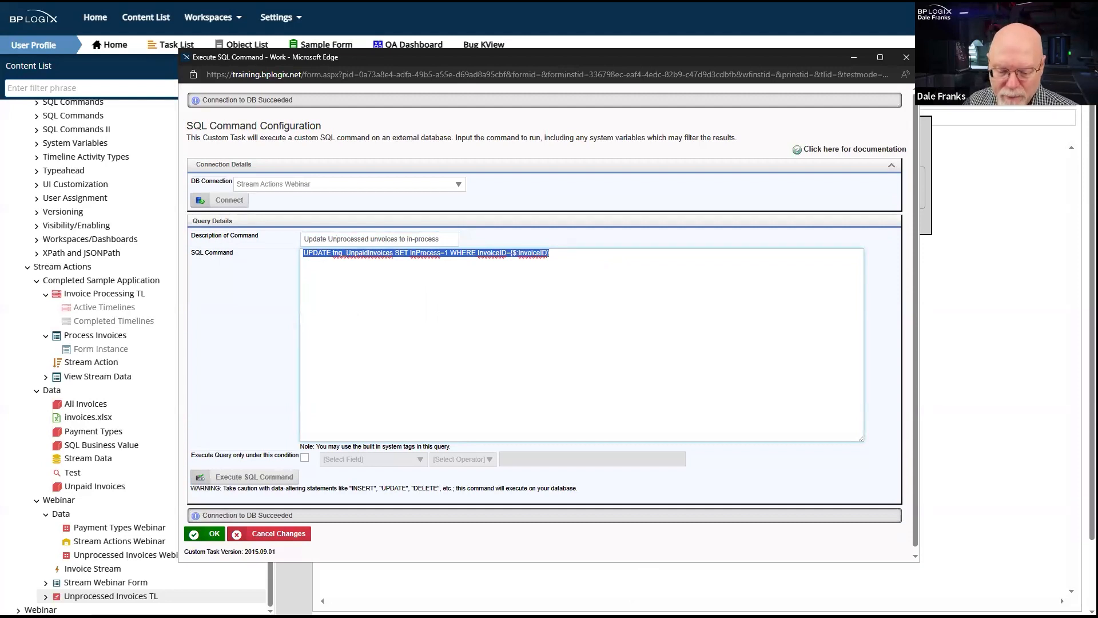
pyautogui.hotkey('alt', 'Tab')
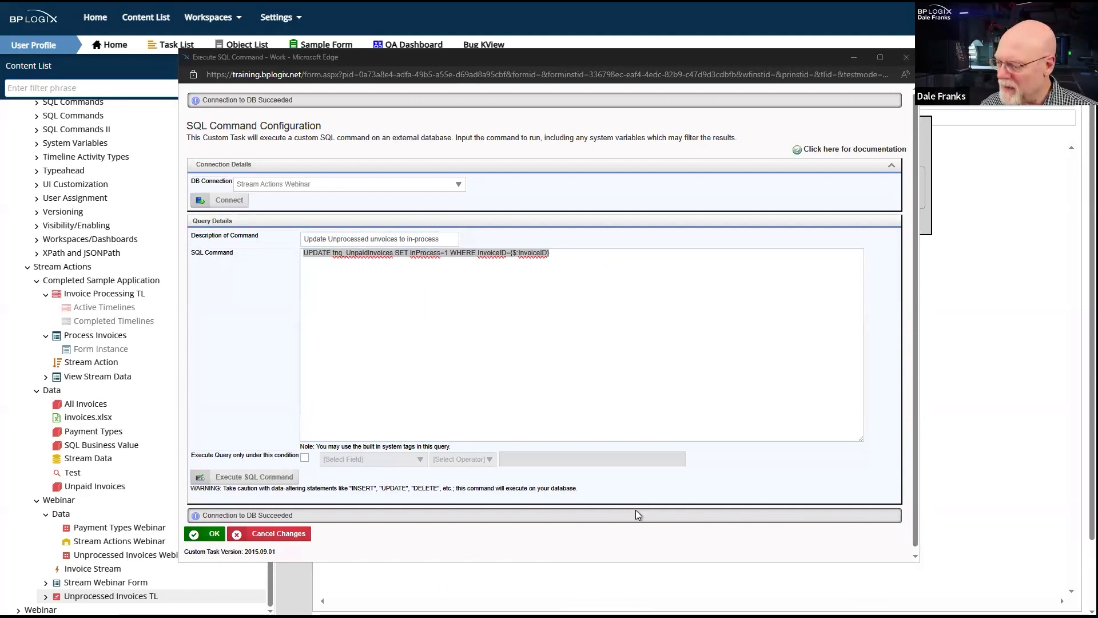
# - Switch to Visual Studio Code and close the open files thankyou.htm, cust_fonts.css and vars.cs.ascx
pyautogui.click(532, 614)
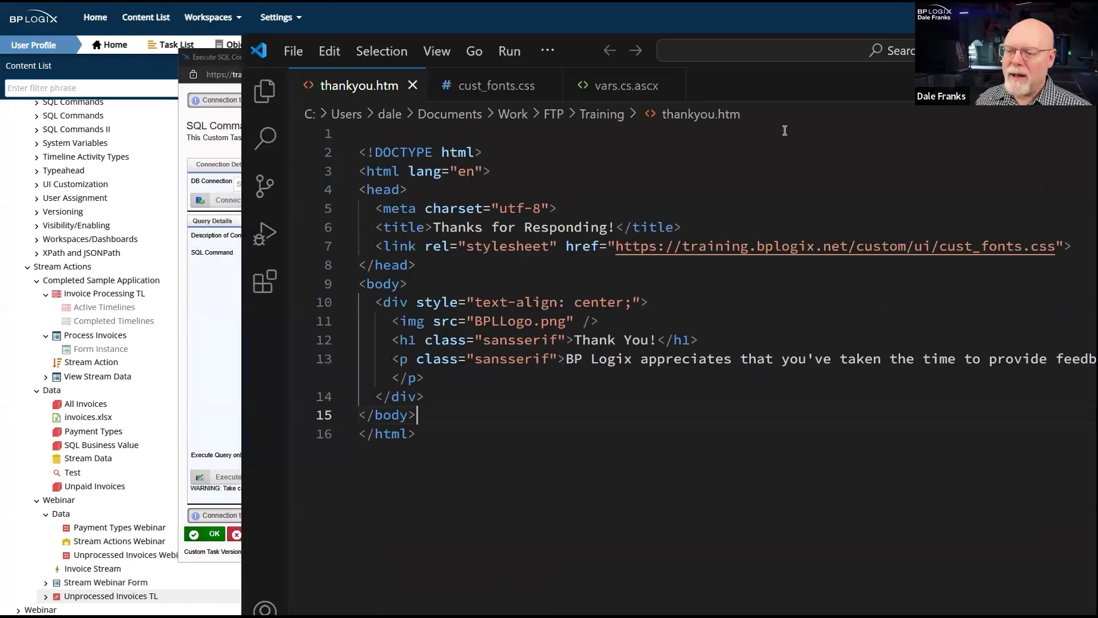
pyautogui.click(411, 85)
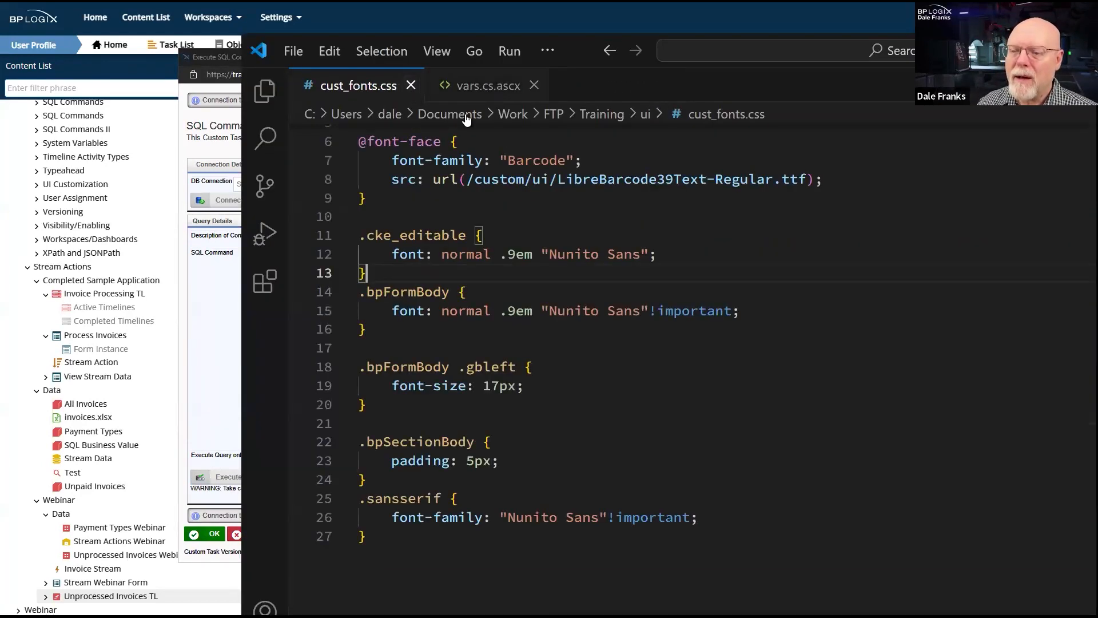
pyautogui.click(411, 85)
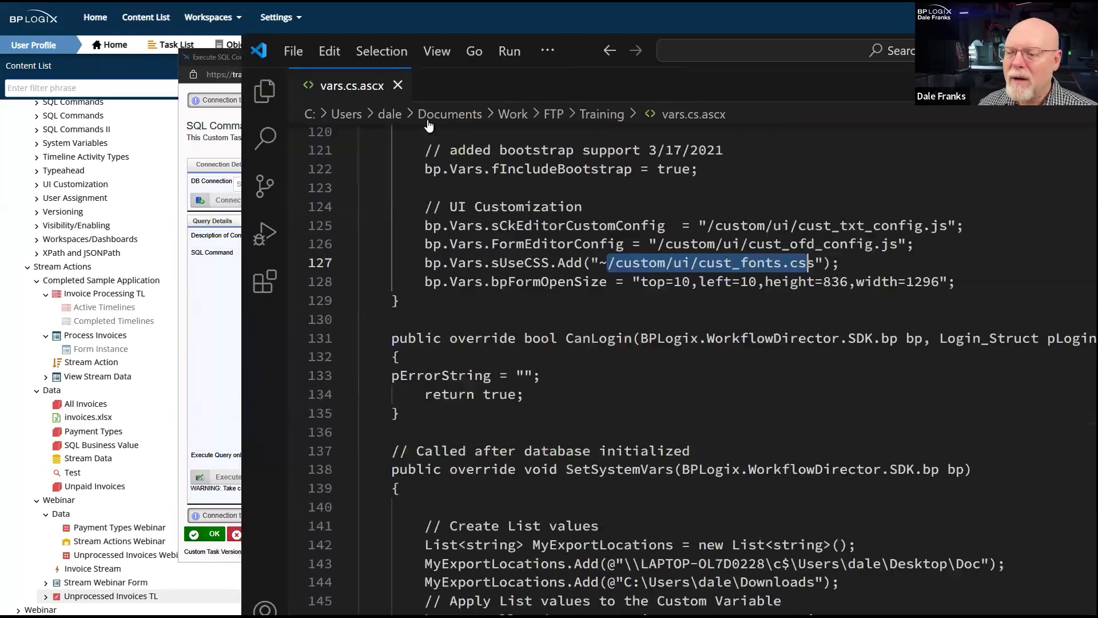
pyautogui.click(398, 85)
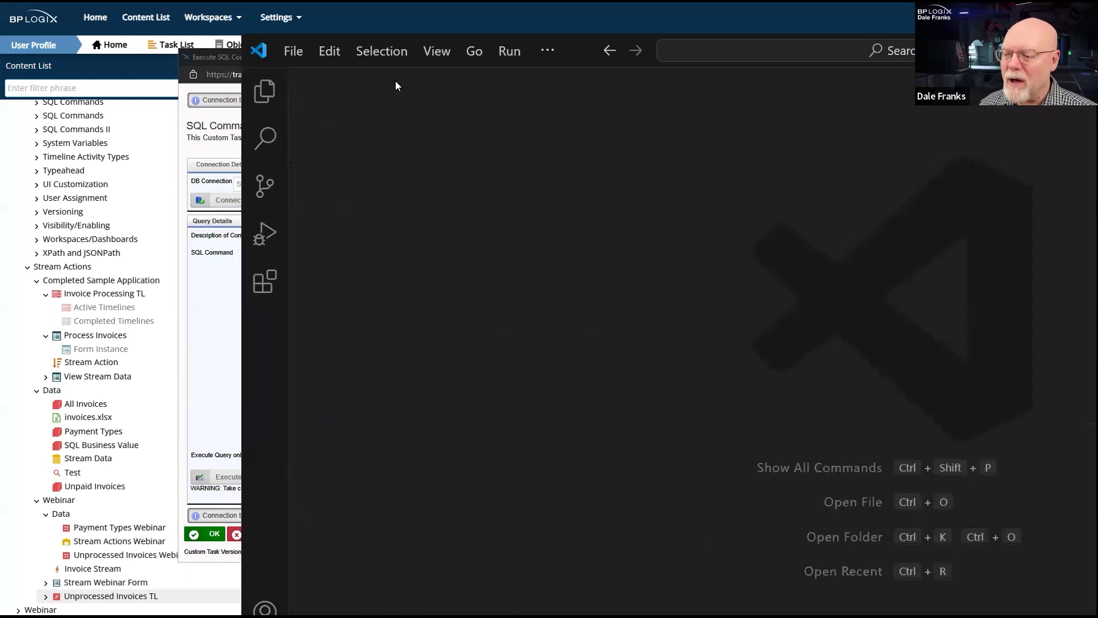
# - Create a new text file and paste the copied UPDATE statement into it
pyautogui.click(293, 51)
pyautogui.click(312, 78)
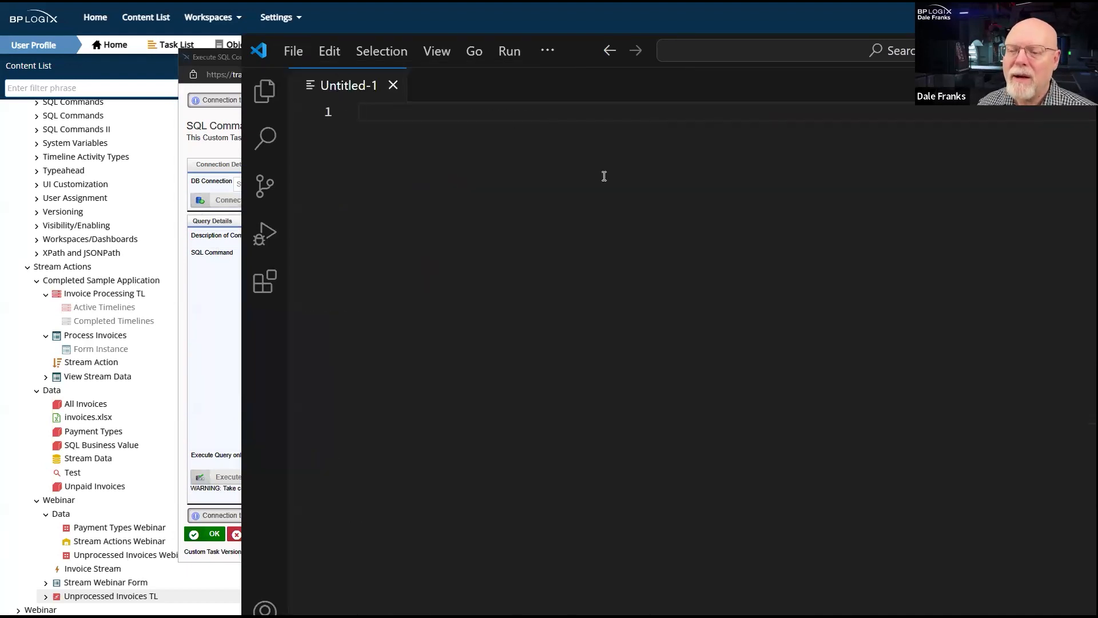
pyautogui.hotkey('ctrl', 'v')
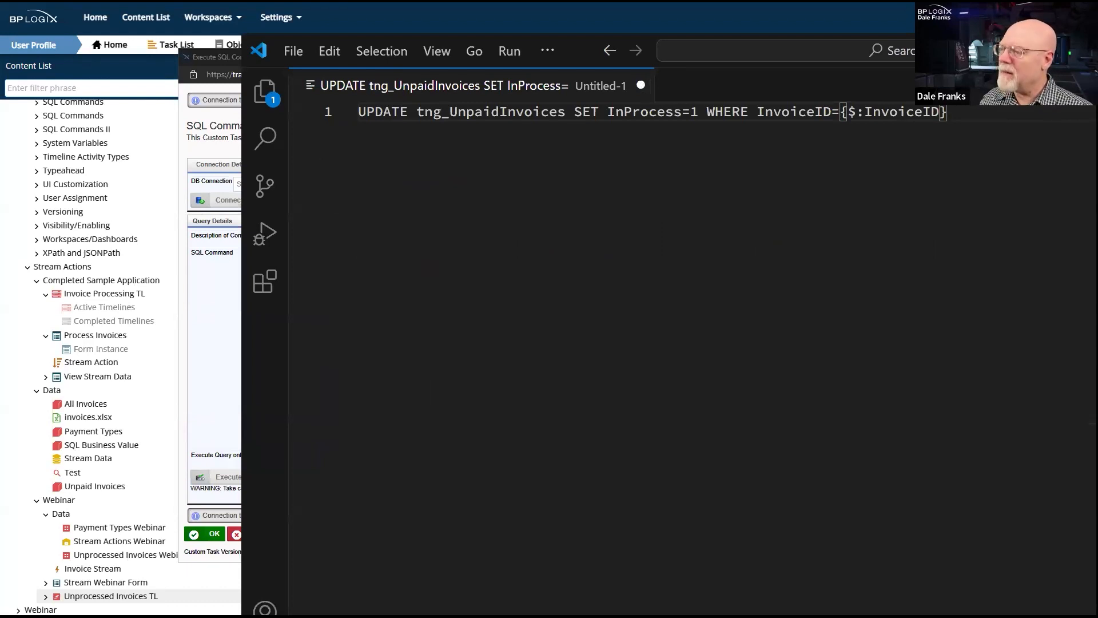
# - Fit the editor window on screen and split the UPDATE statement into three lines, indenting the SET and WHERE clauses
pyautogui.moveTo(1097, 51); pyautogui.dragTo(914, 36)
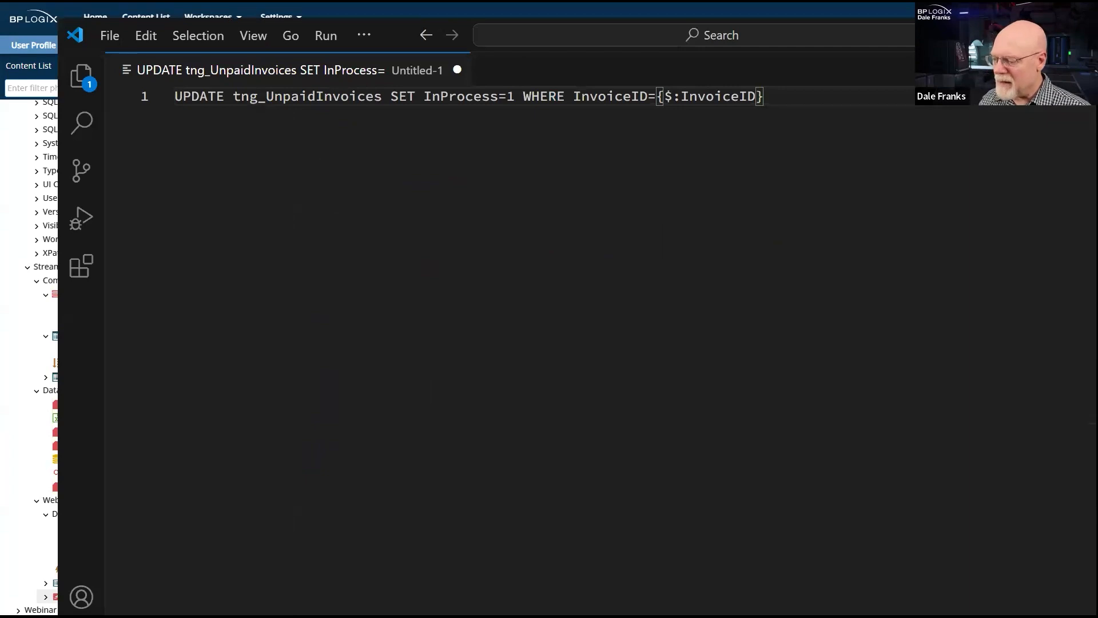
pyautogui.moveTo(1097, 617); pyautogui.dragTo(1082, 598)
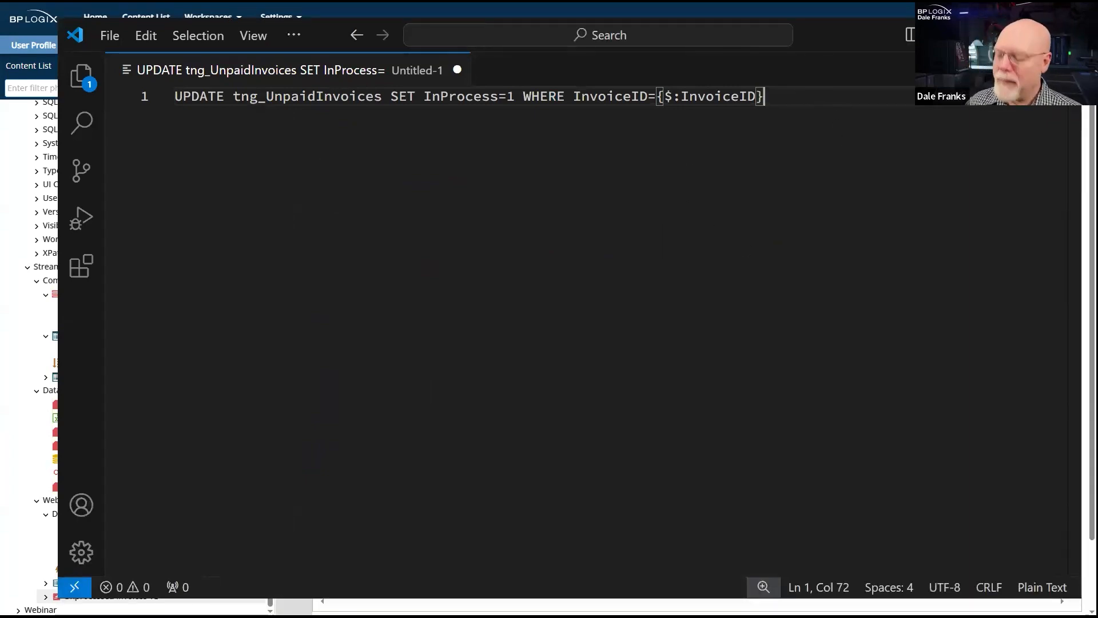
pyautogui.hotkey('ctrl', '=')
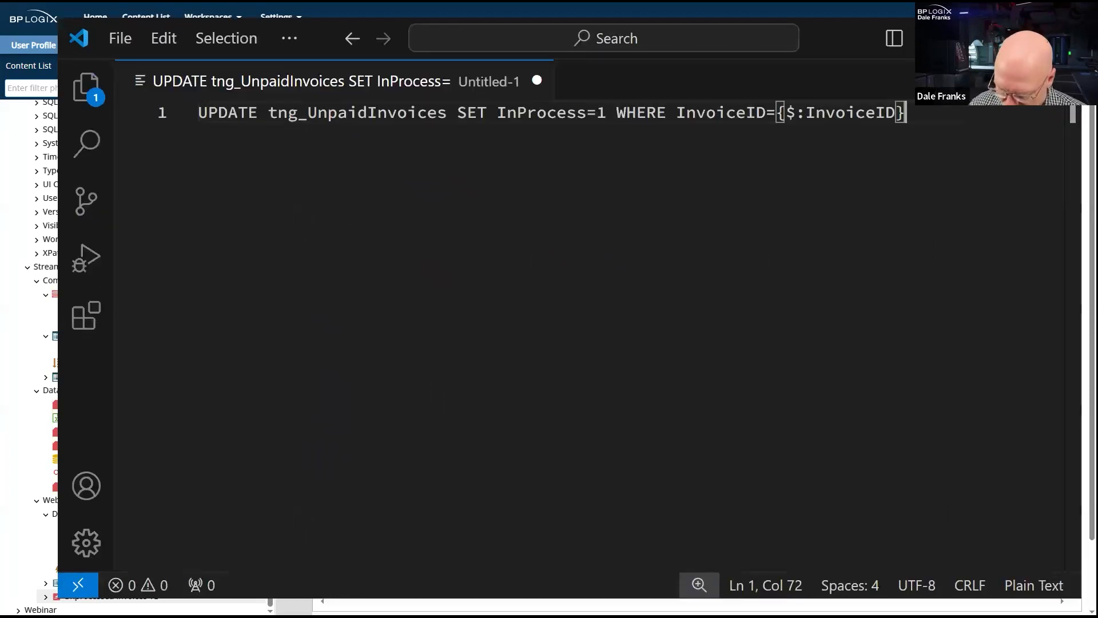
pyautogui.hotkey('ctrl', '=')
pyautogui.hotkey('ctrl', '=')
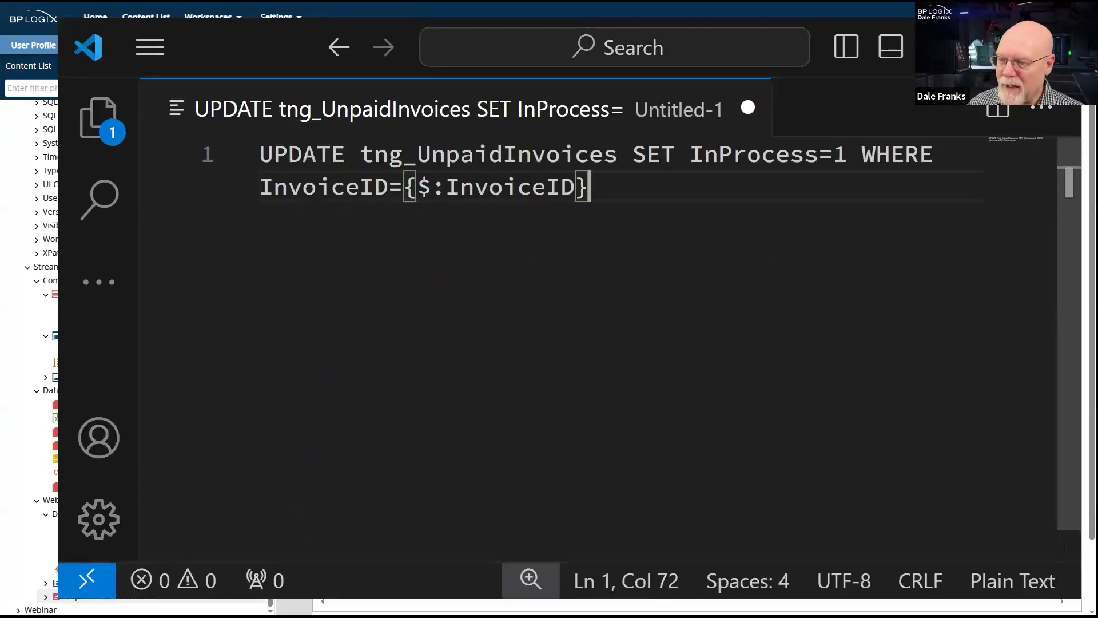
pyautogui.click(642, 158)
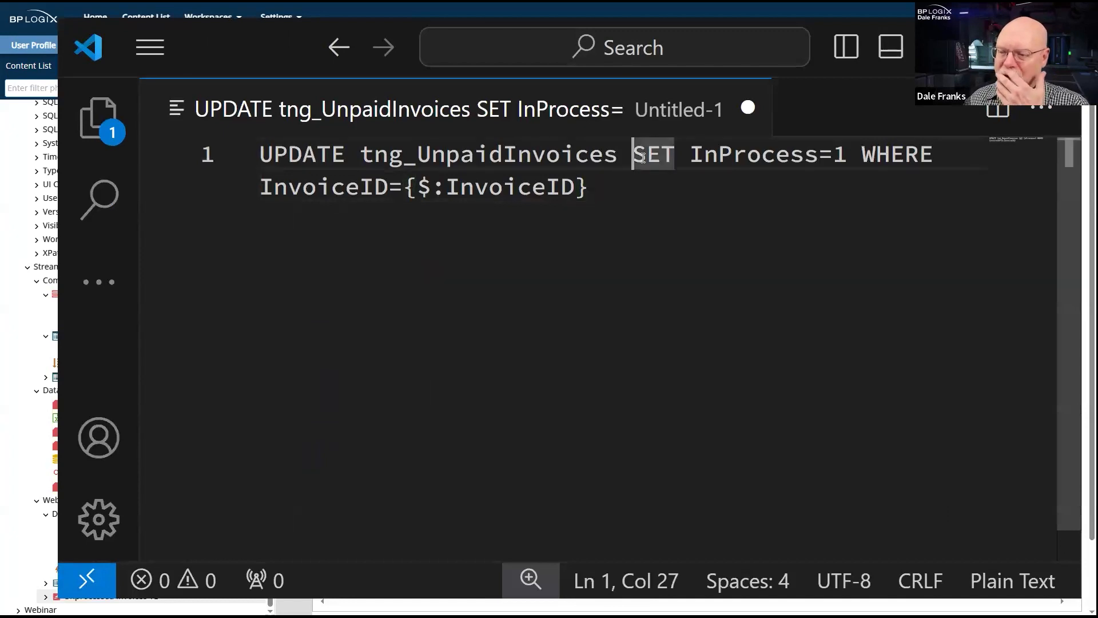
pyautogui.press('Return')
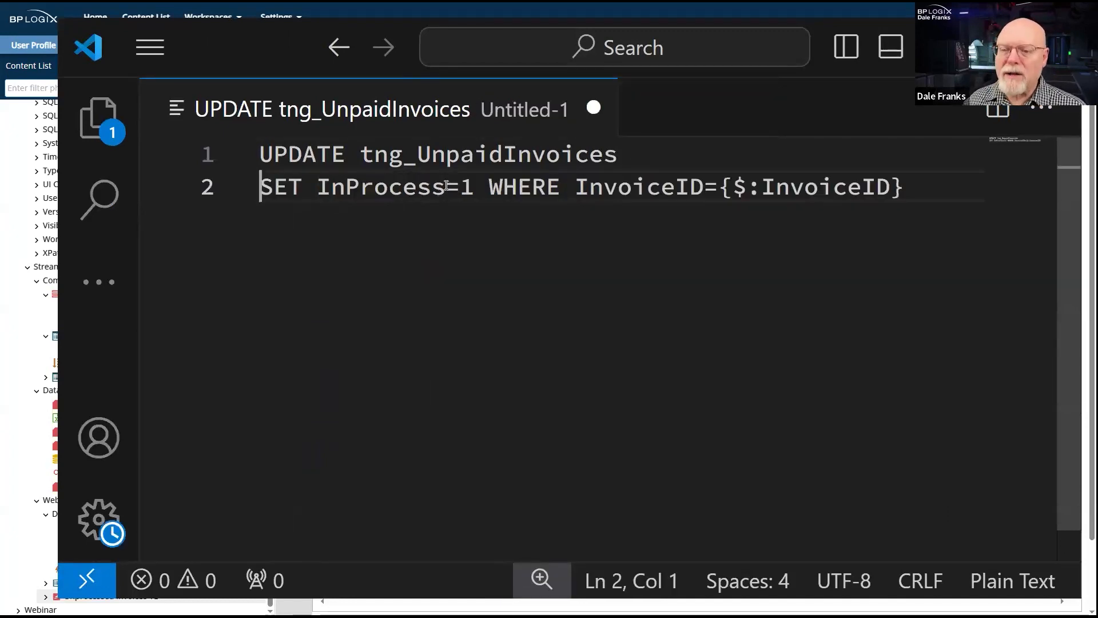
pyautogui.press('Tab')
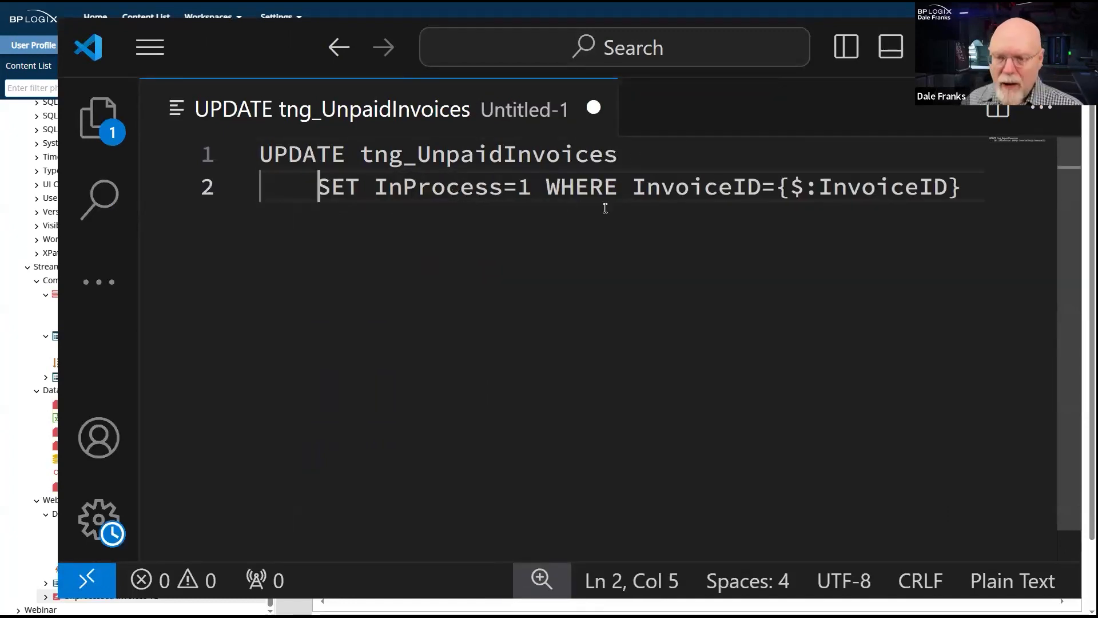
pyautogui.click(544, 189)
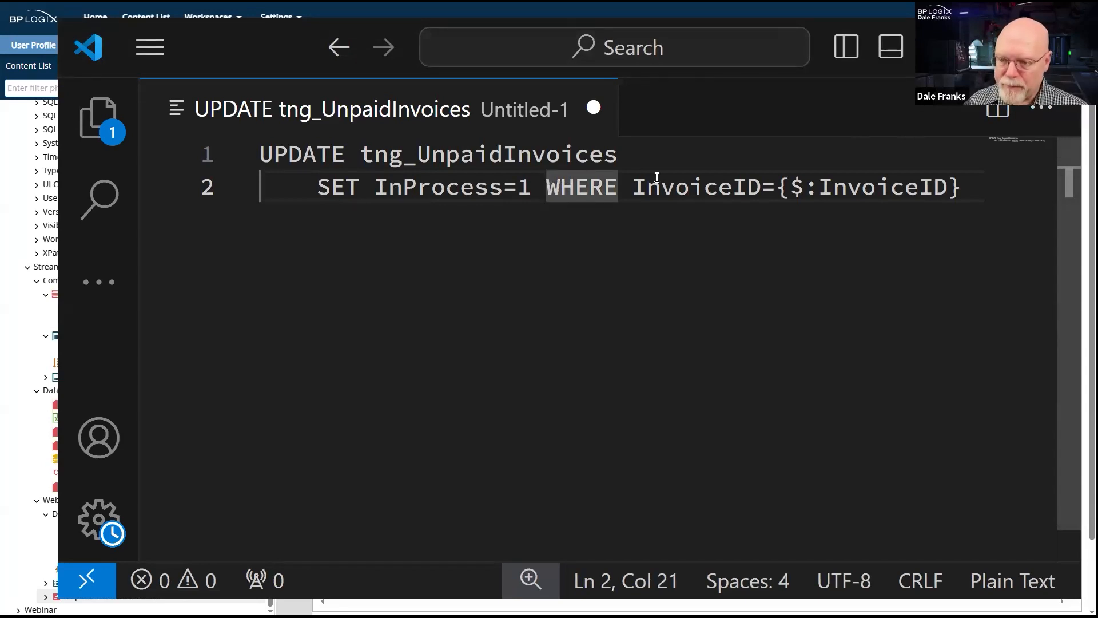
pyautogui.press('Return')
pyautogui.press('End')
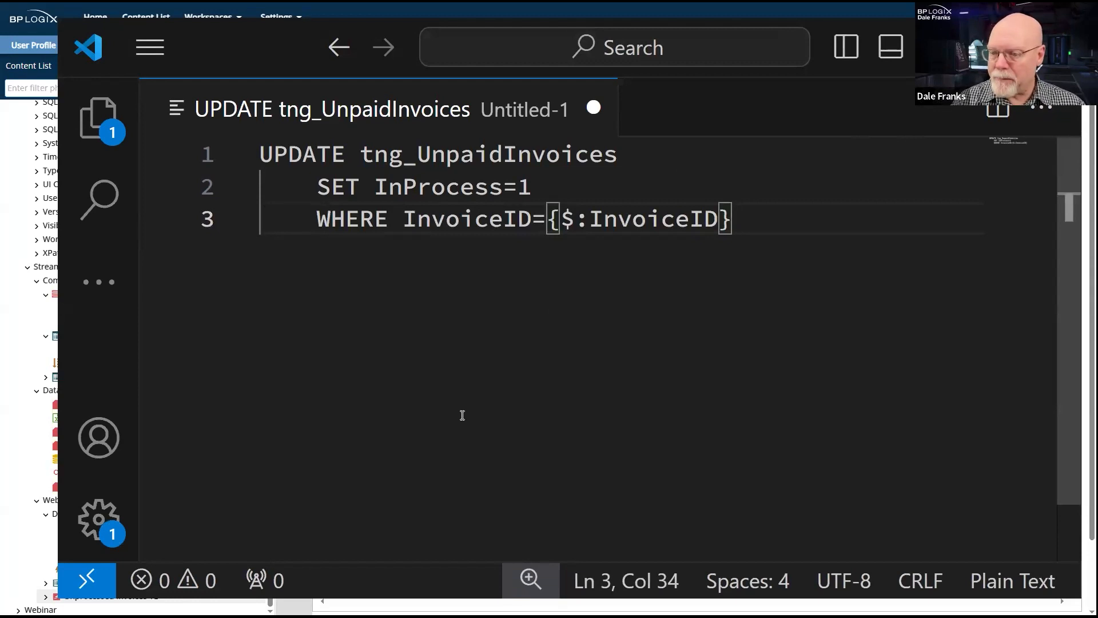
# - Examine the statement's tng_UnpaidInvoices table name, its InProcess=1 assignment and the InvoiceID variable in the WHERE clause
pyautogui.doubleClick(498, 159)
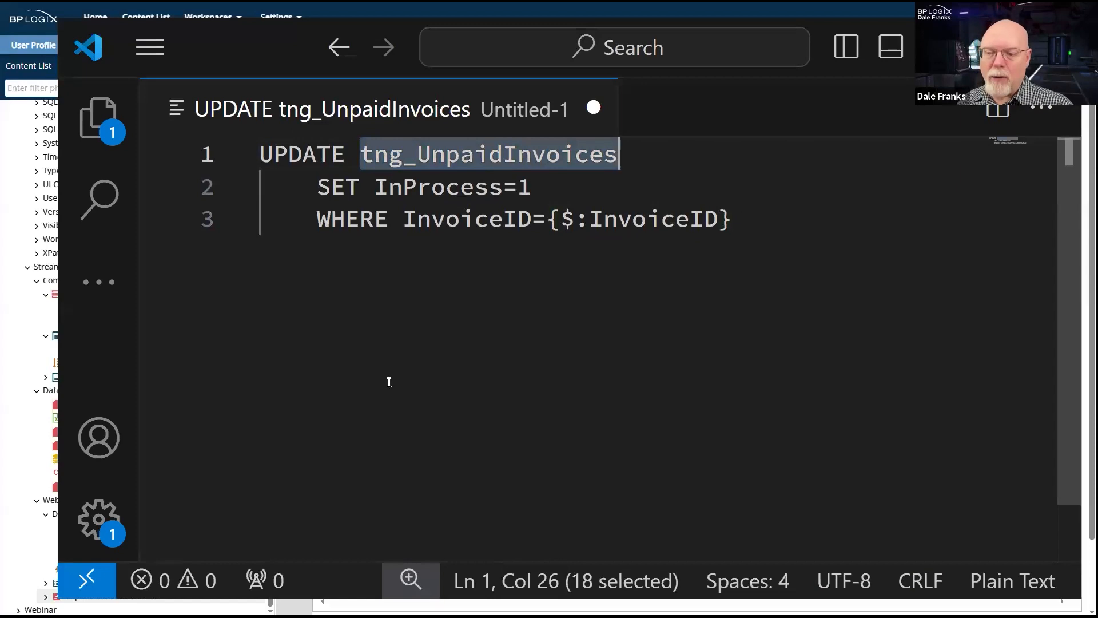
pyautogui.doubleClick(446, 187)
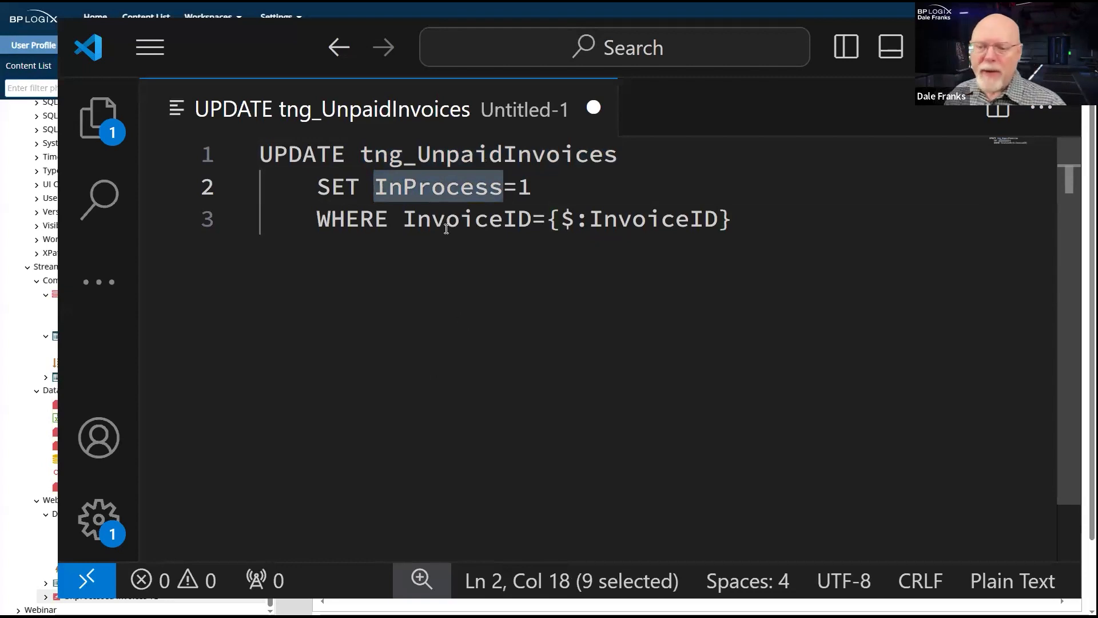
pyautogui.click(452, 220)
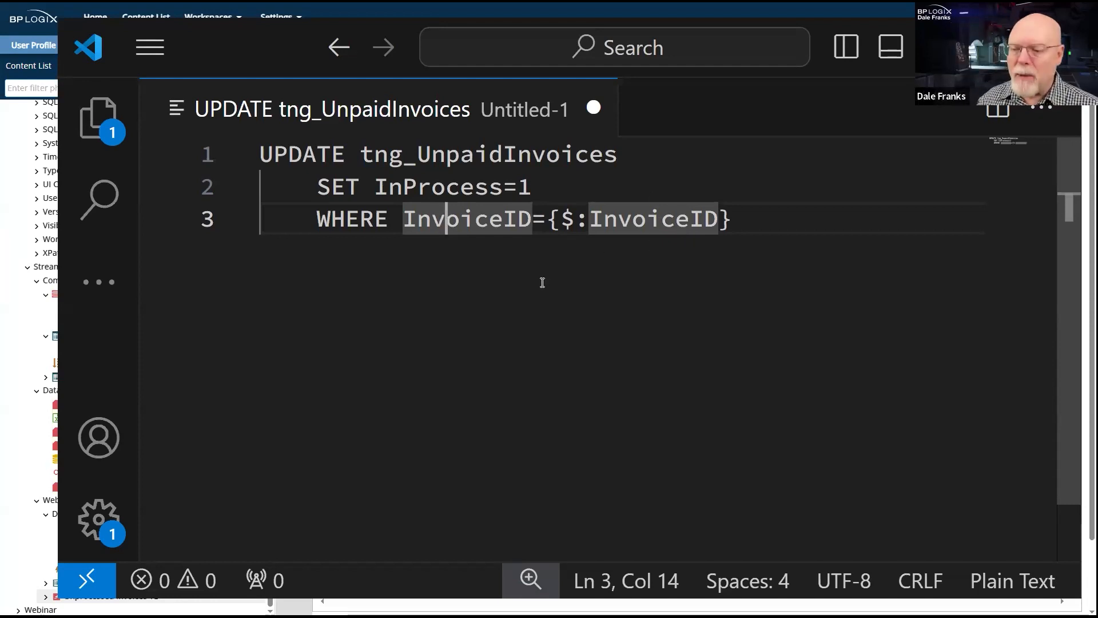
pyautogui.doubleClick(433, 180)
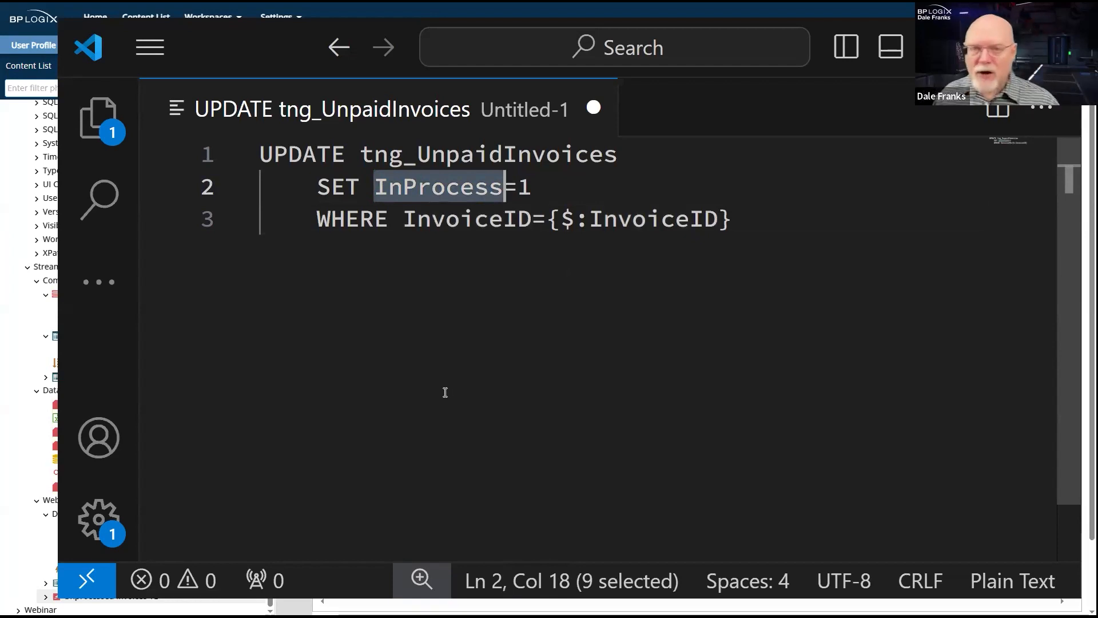
pyautogui.moveTo(562, 183); pyautogui.dragTo(387, 186)
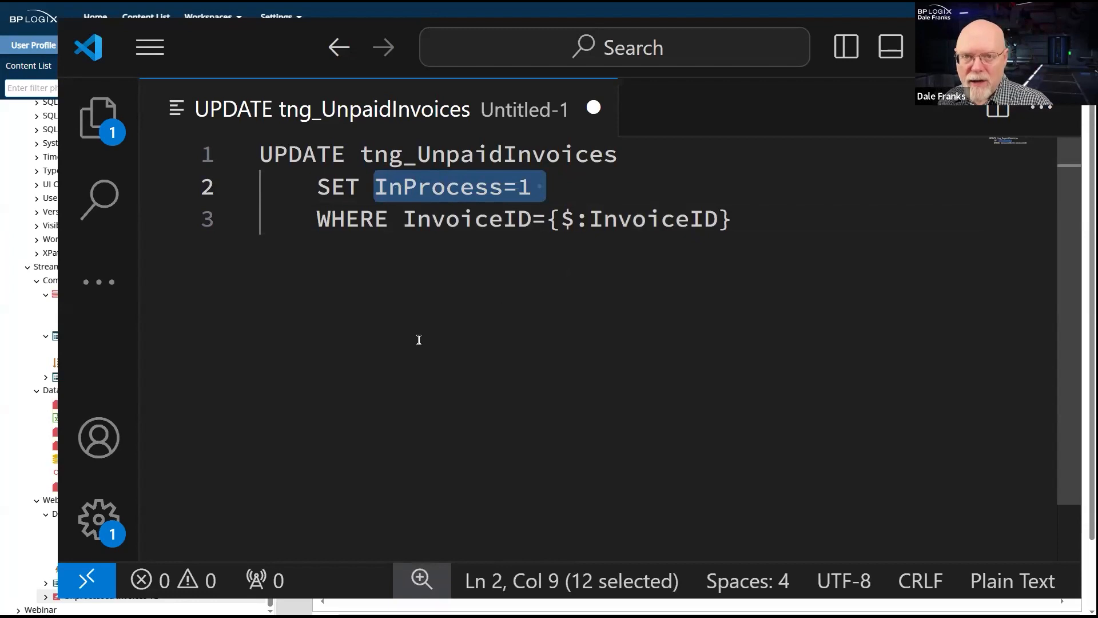
pyautogui.doubleClick(631, 219)
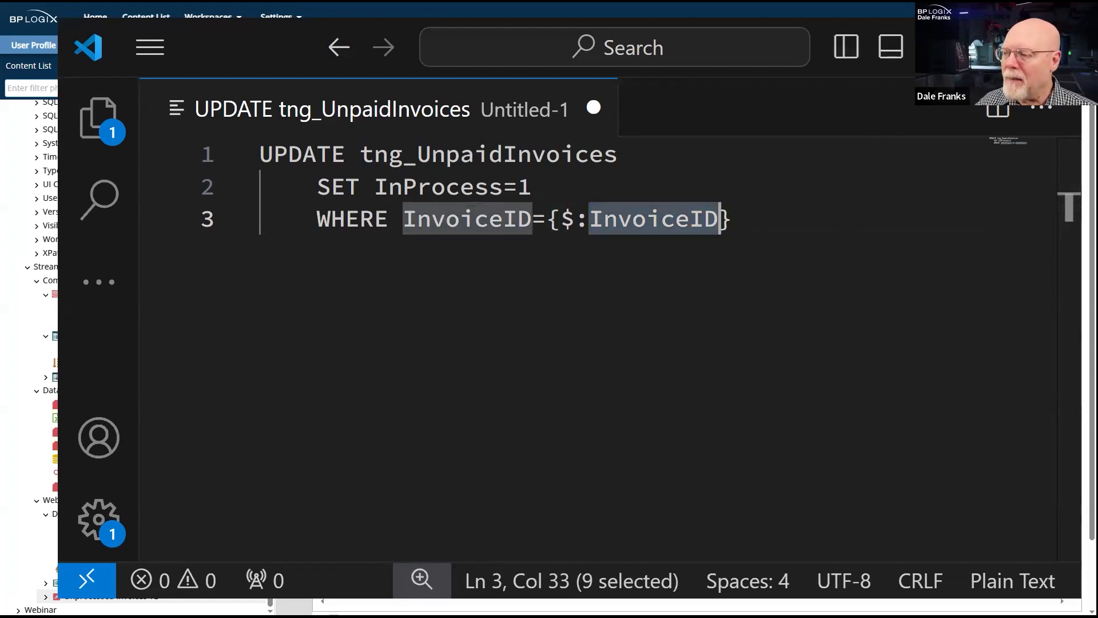
# - Return to the SQL Command Configuration window and dismiss the spelling suggestion on the table name
pyautogui.click(1015, 46)
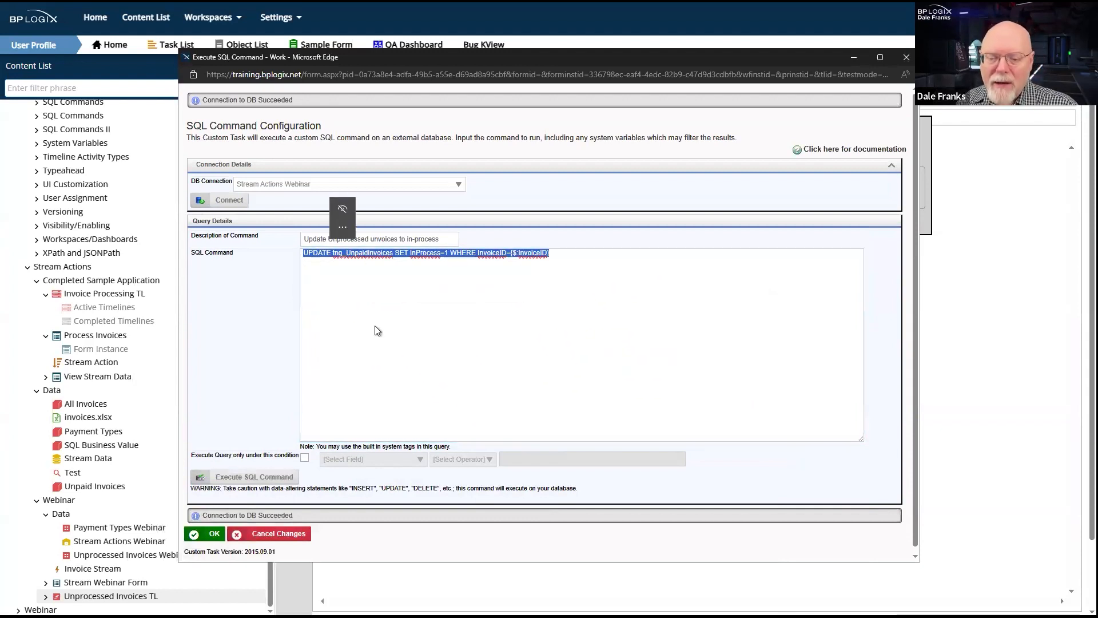
pyautogui.doubleClick(323, 254)
pyautogui.click(385, 307)
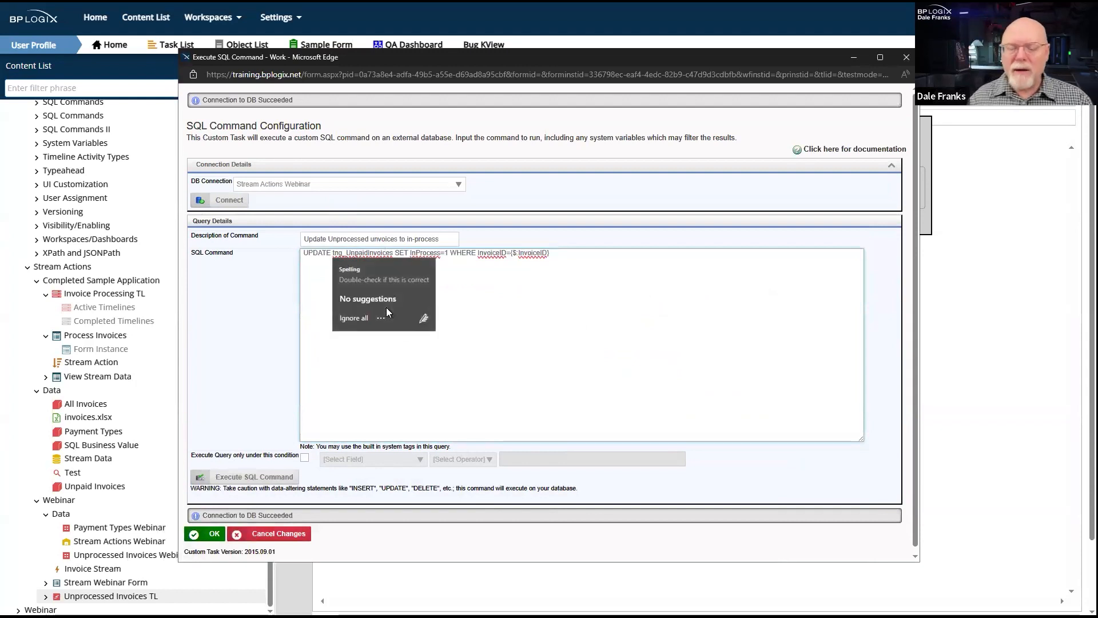
pyautogui.click(203, 285)
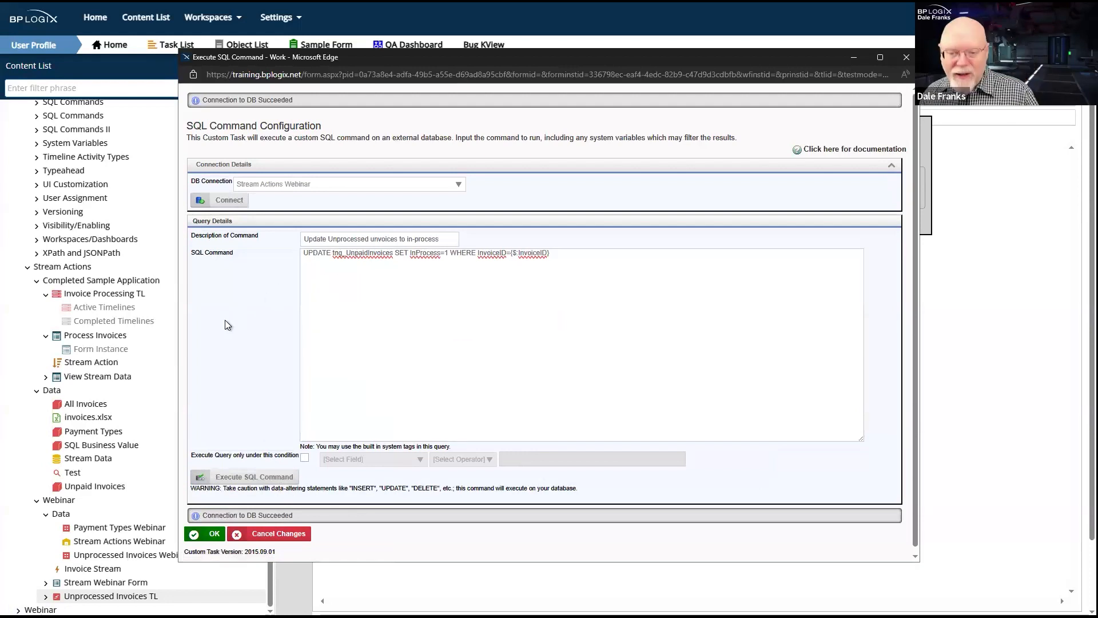
# - Review the {$:InvoiceID} variable in the SQL command and execute the command as a test
pyautogui.doubleClick(531, 252)
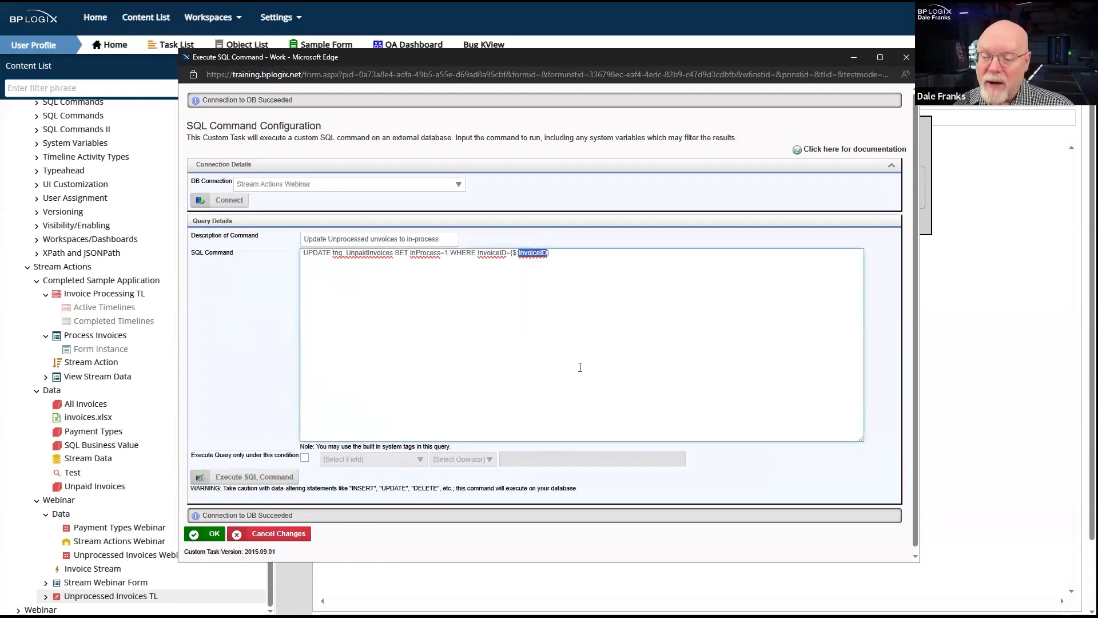
pyautogui.click(517, 252)
pyautogui.moveTo(513, 253); pyautogui.dragTo(519, 252)
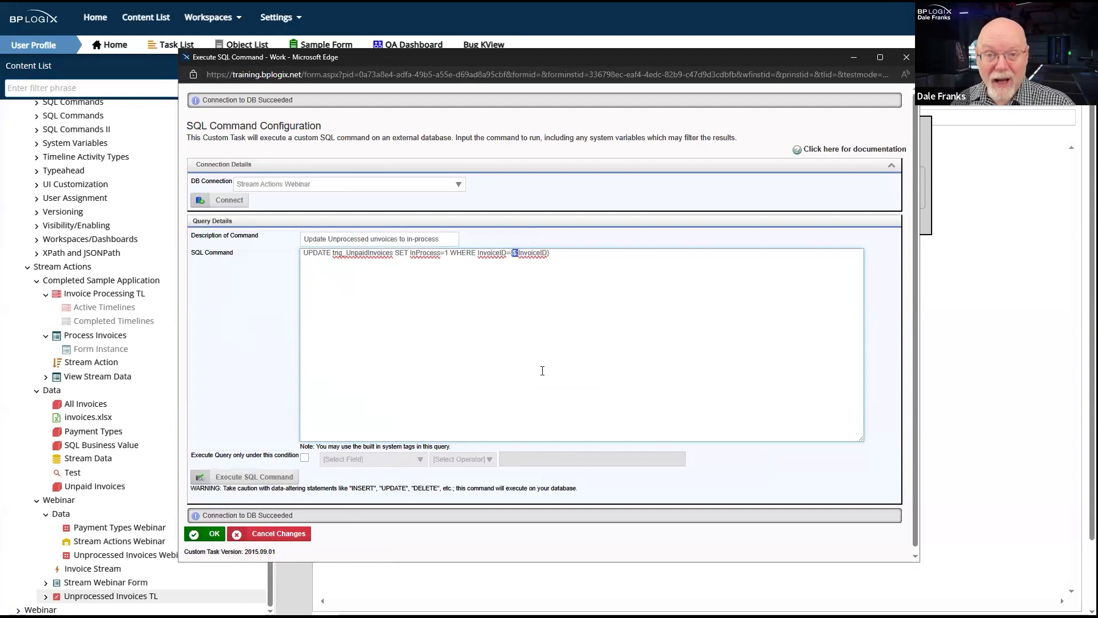
pyautogui.click(574, 344)
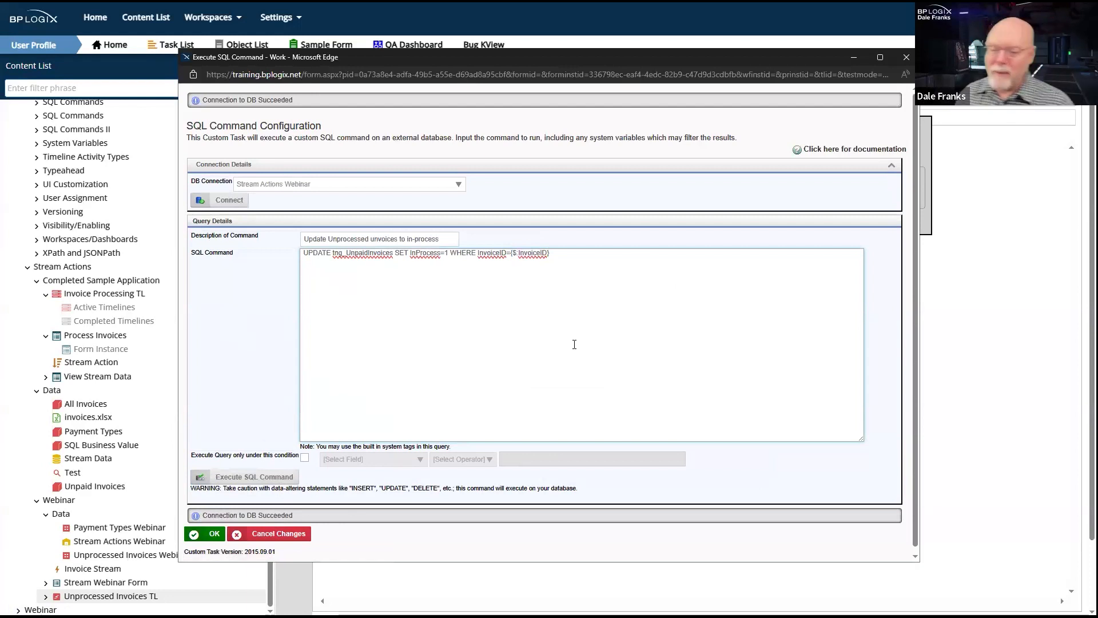
pyautogui.doubleClick(536, 253)
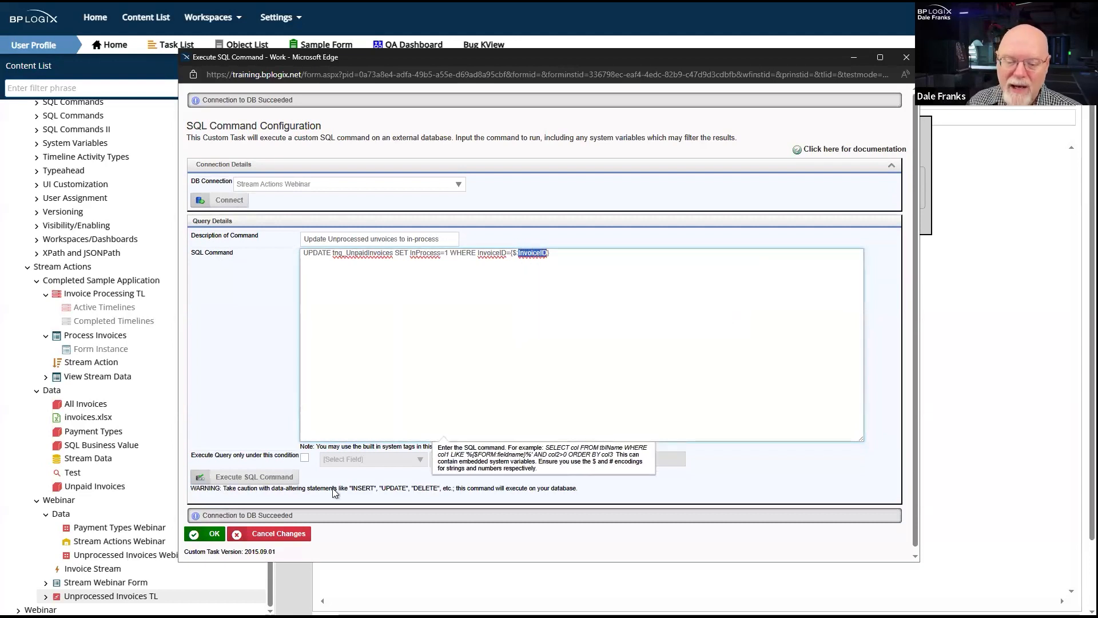
pyautogui.click(228, 480)
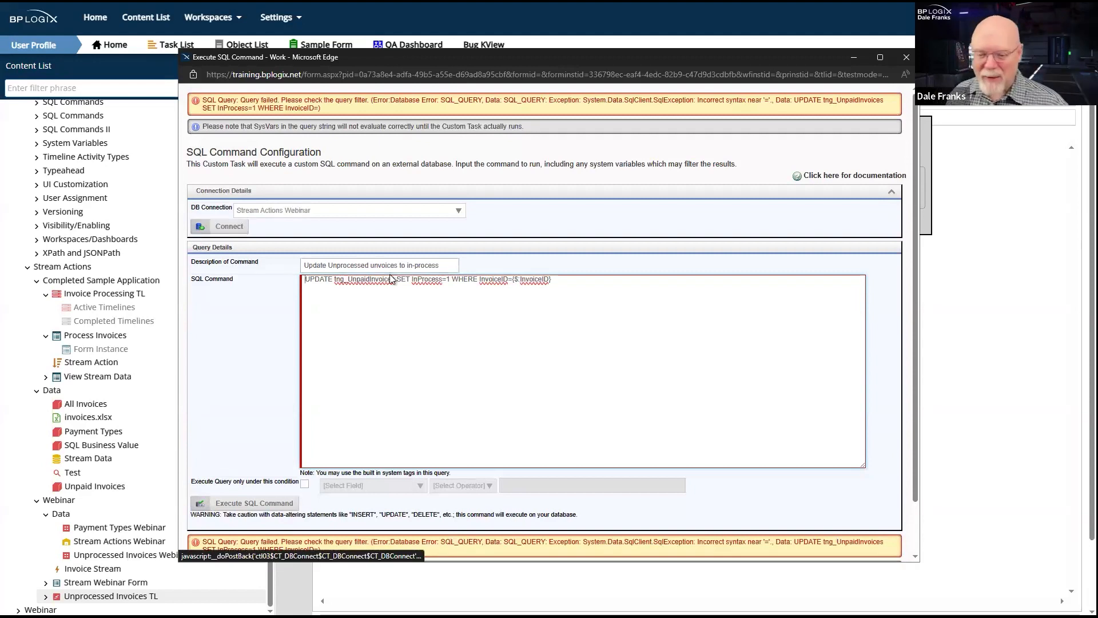
# - Review the WHERE clause and table name, accept the SQL command configuration and close the Set In-Process activity
pyautogui.moveTo(458, 279); pyautogui.dragTo(578, 280)
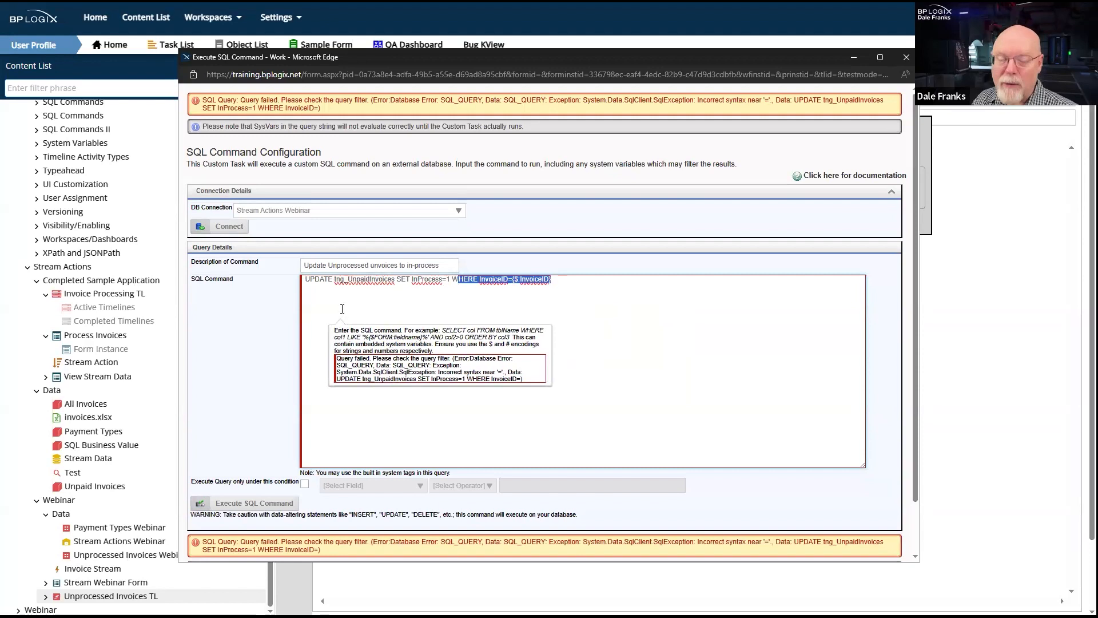
pyautogui.click(343, 279)
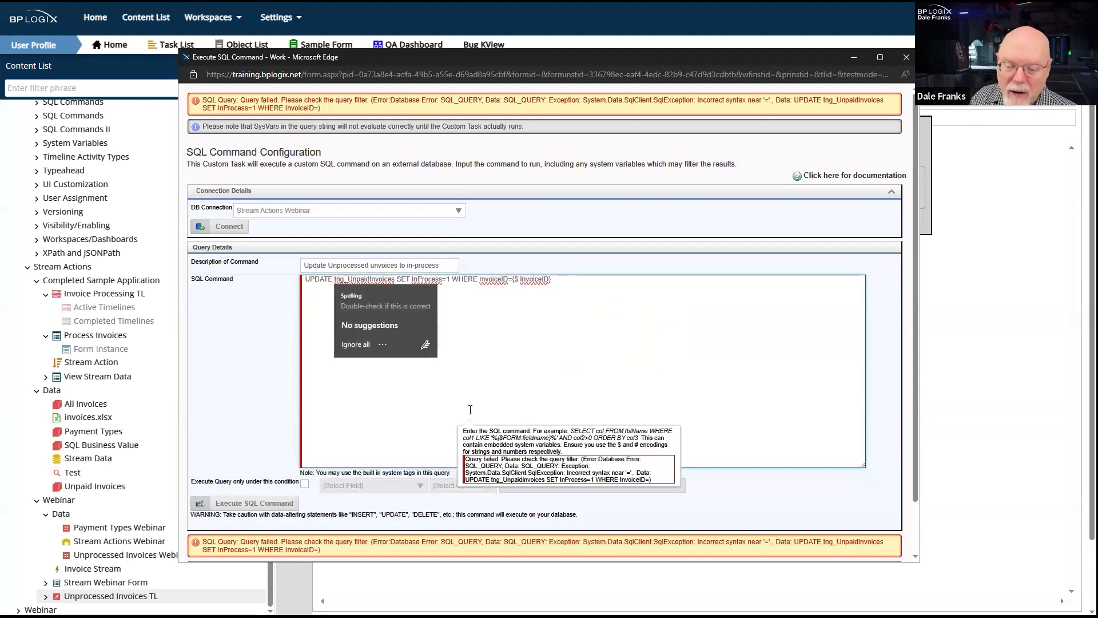
pyautogui.scroll(-1, 470, 409)
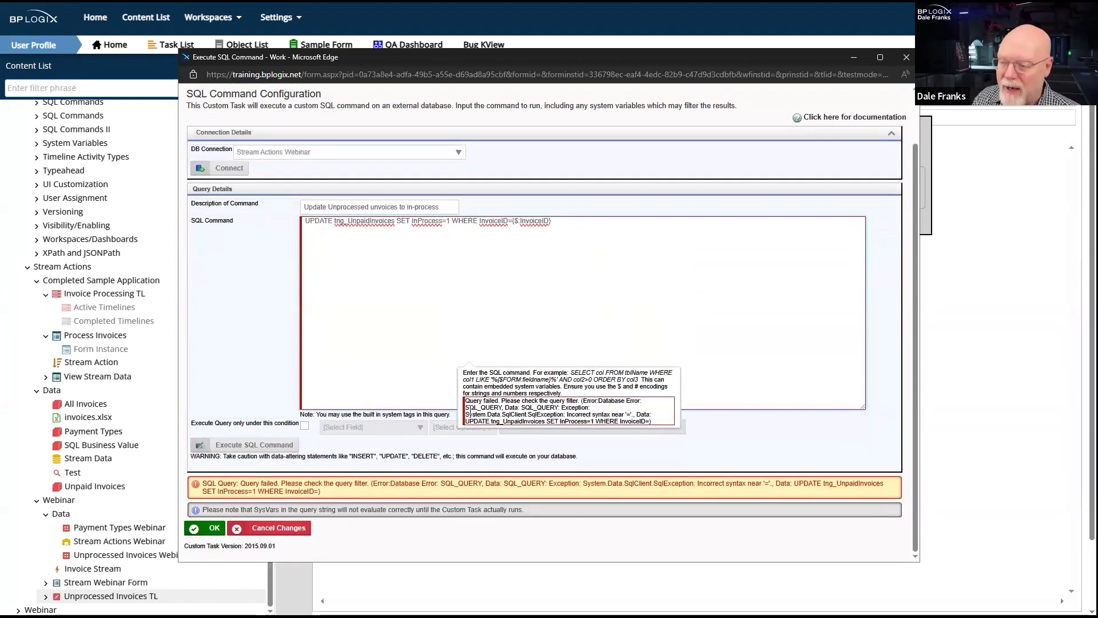
pyautogui.click(211, 532)
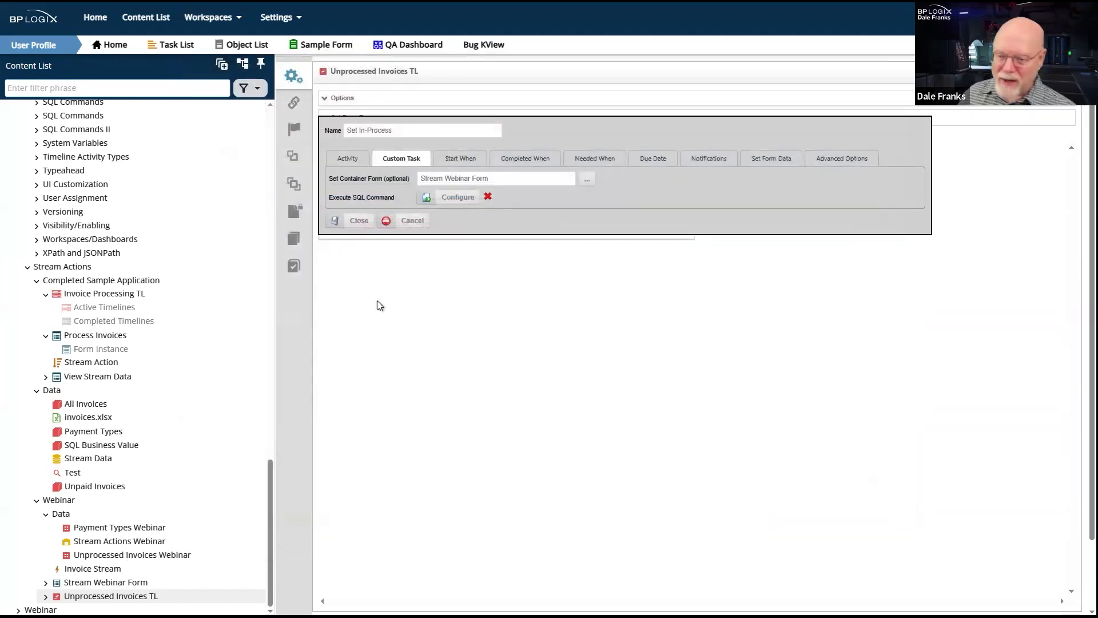
pyautogui.click(350, 223)
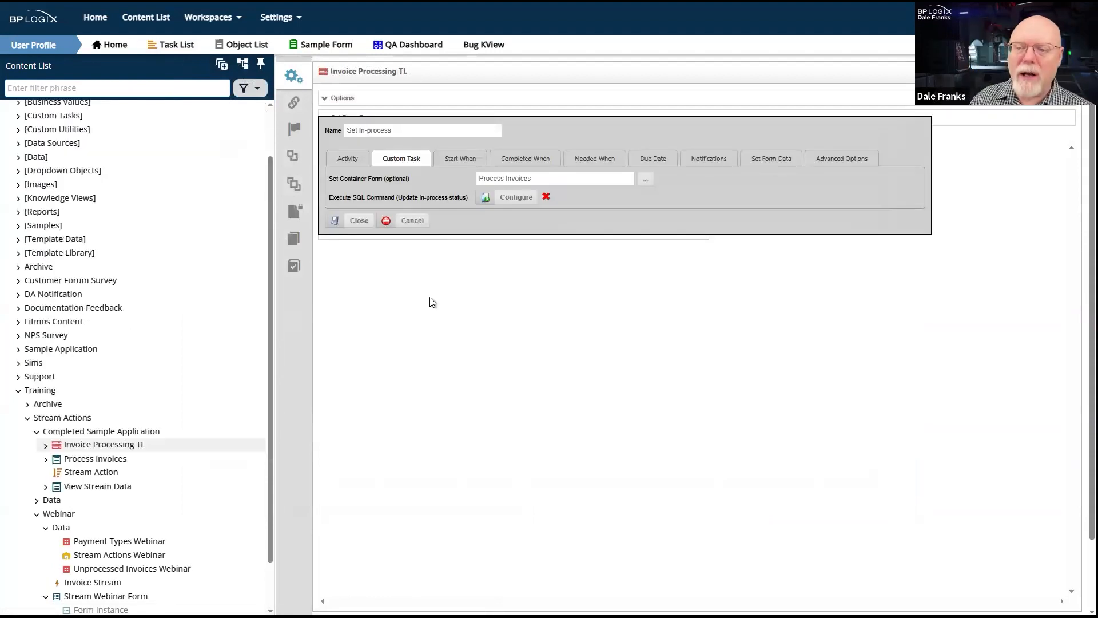
# - Copy the UPDATE statement from the Update Payment Info activity's SQL command in Invoice Processing TL and close its configuration window
pyautogui.click(358, 220)
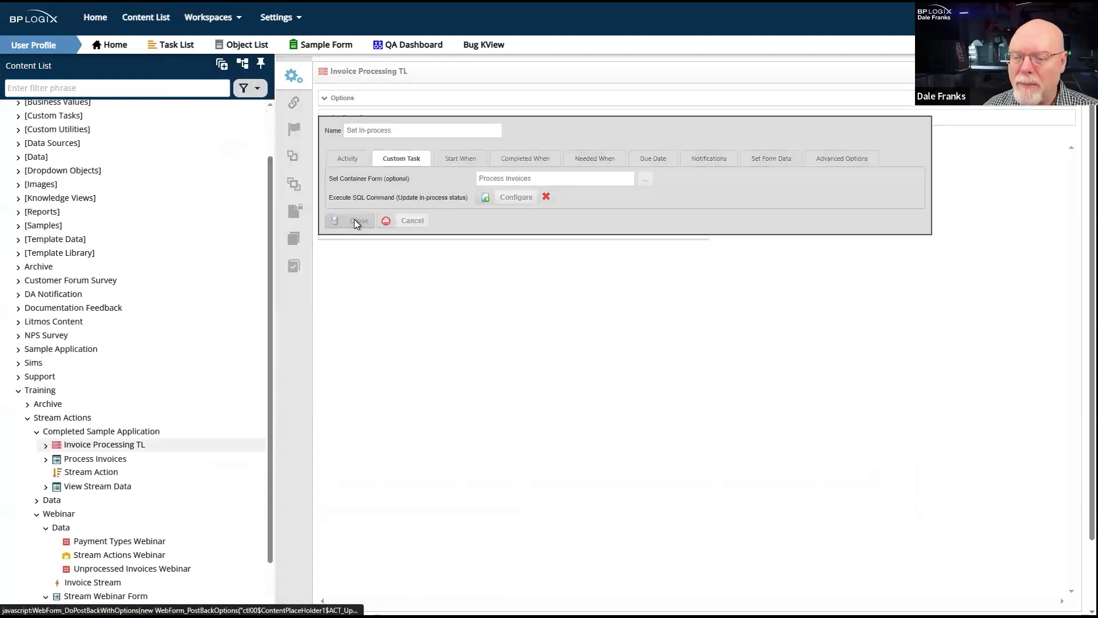
pyautogui.click(394, 227)
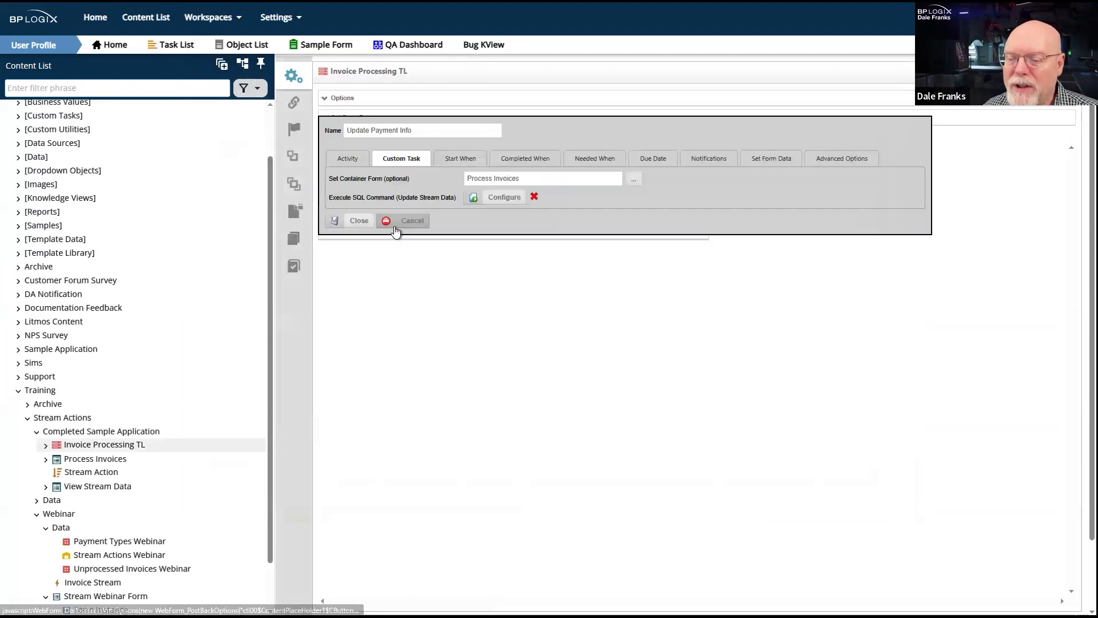
pyautogui.click(503, 197)
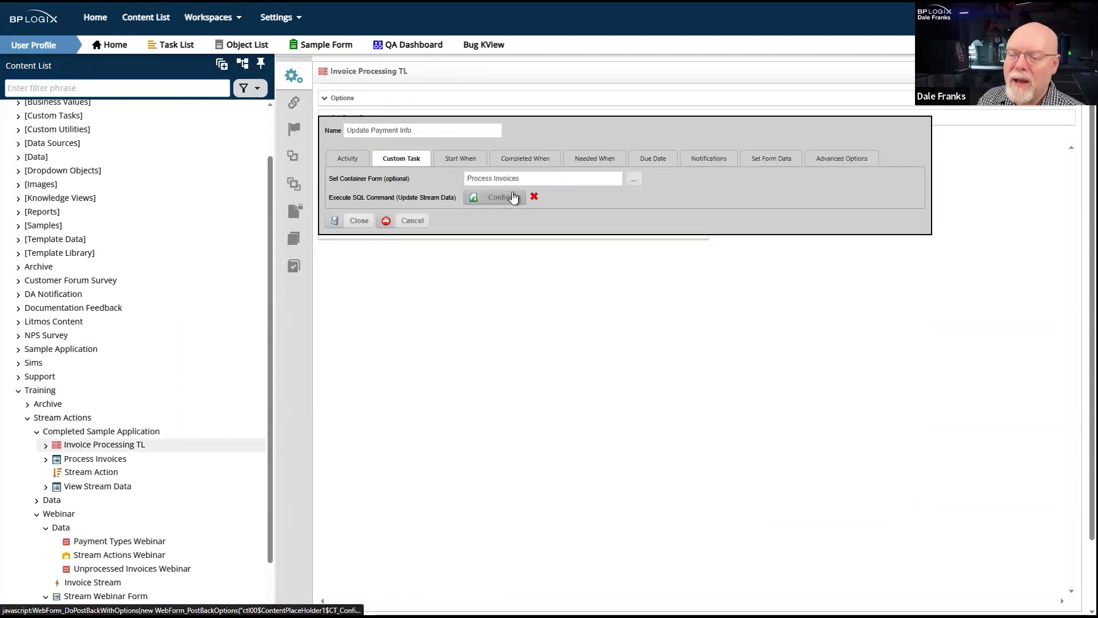
pyautogui.moveTo(538, 123); pyautogui.dragTo(57, 119)
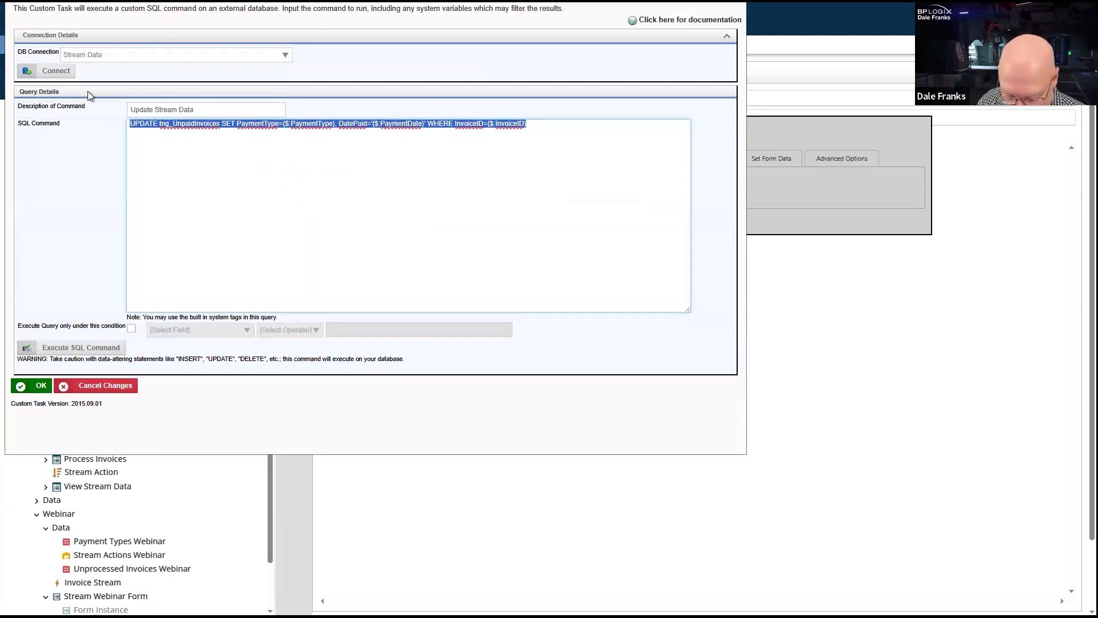
pyautogui.click(734, 2)
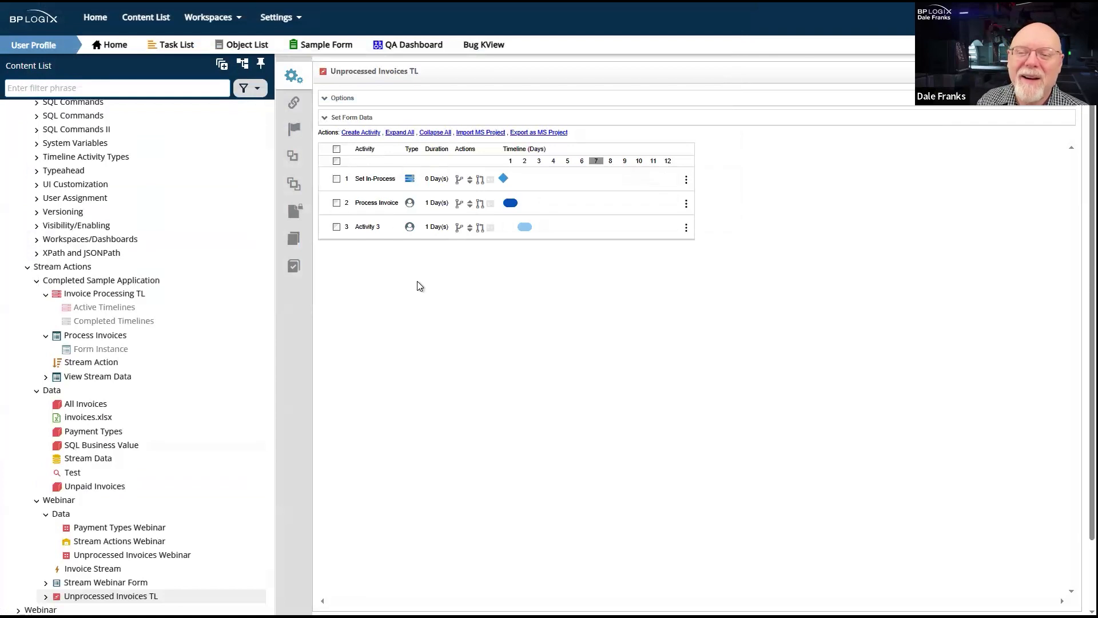
# - Rename Activity 3 of Unprocessed Invoices TL as "Update Invoice Info" and set its activity type to Custom Task
pyautogui.click(369, 227)
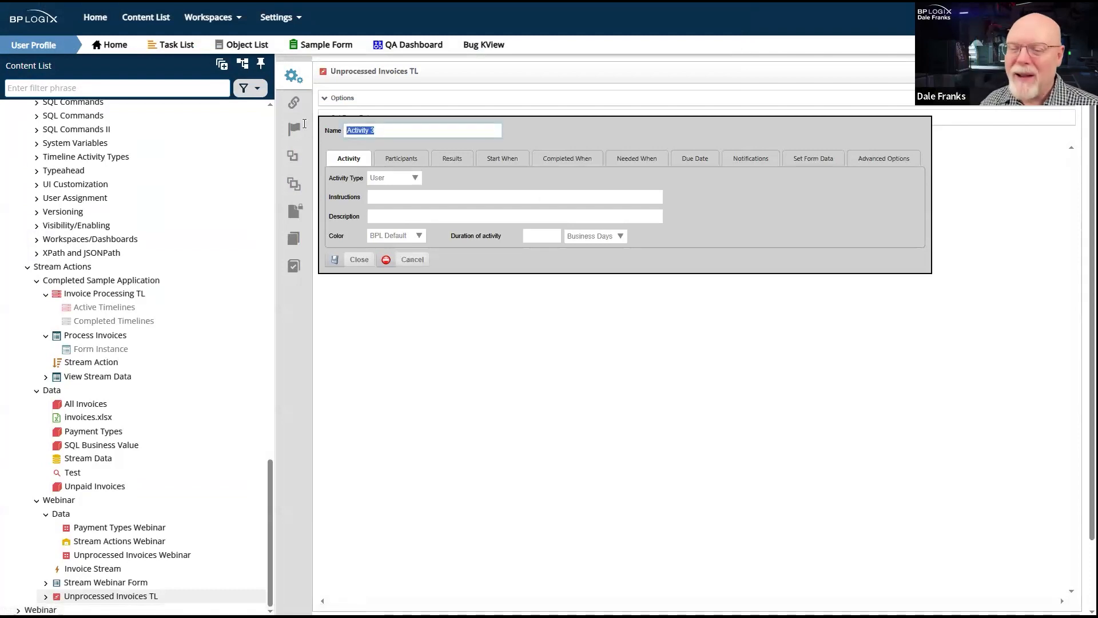
pyautogui.write('Update')
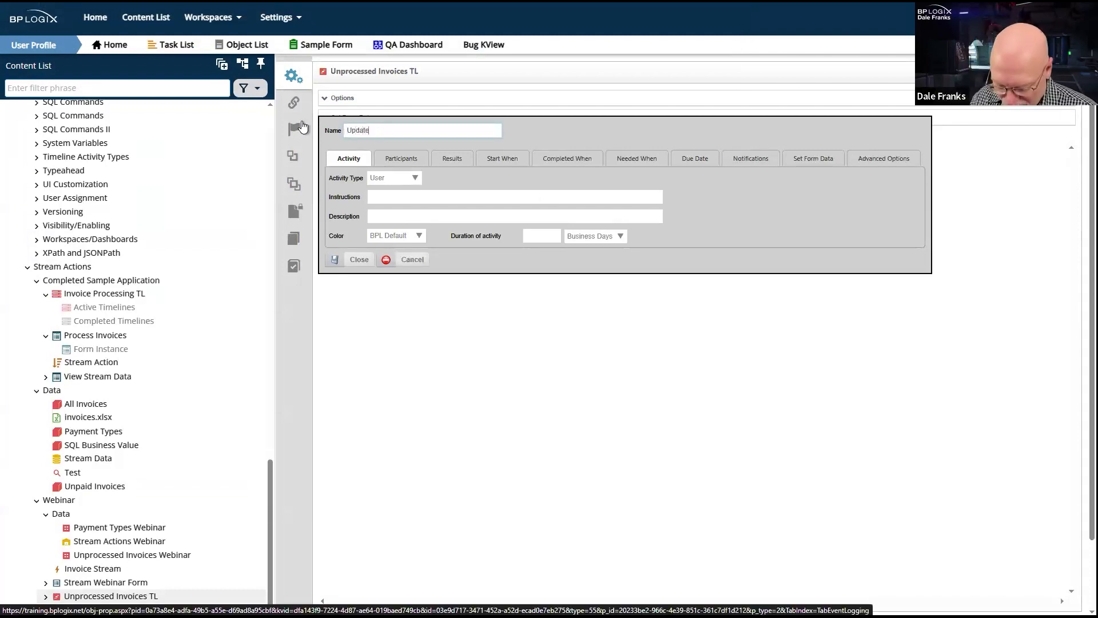
pyautogui.write(' Invoice Infop')
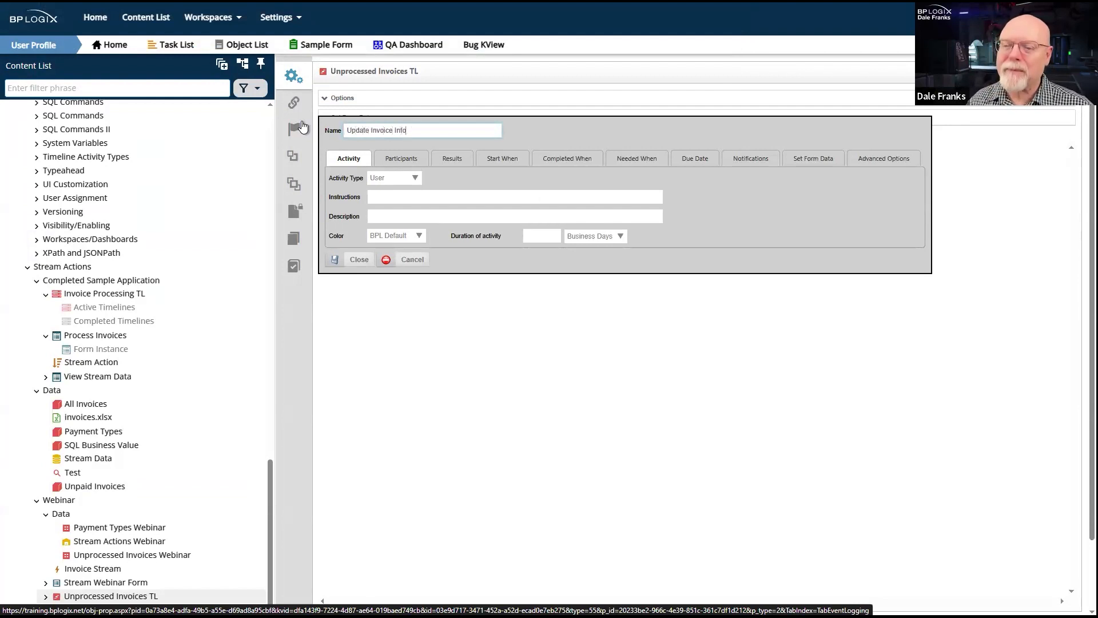
pyautogui.click(400, 177)
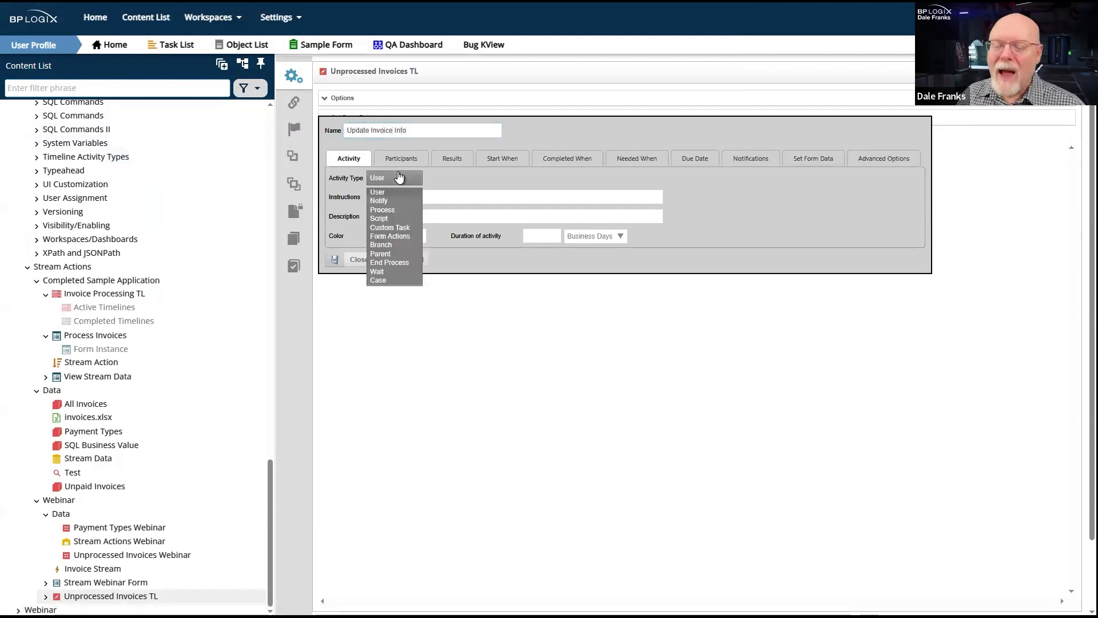
pyautogui.click(397, 229)
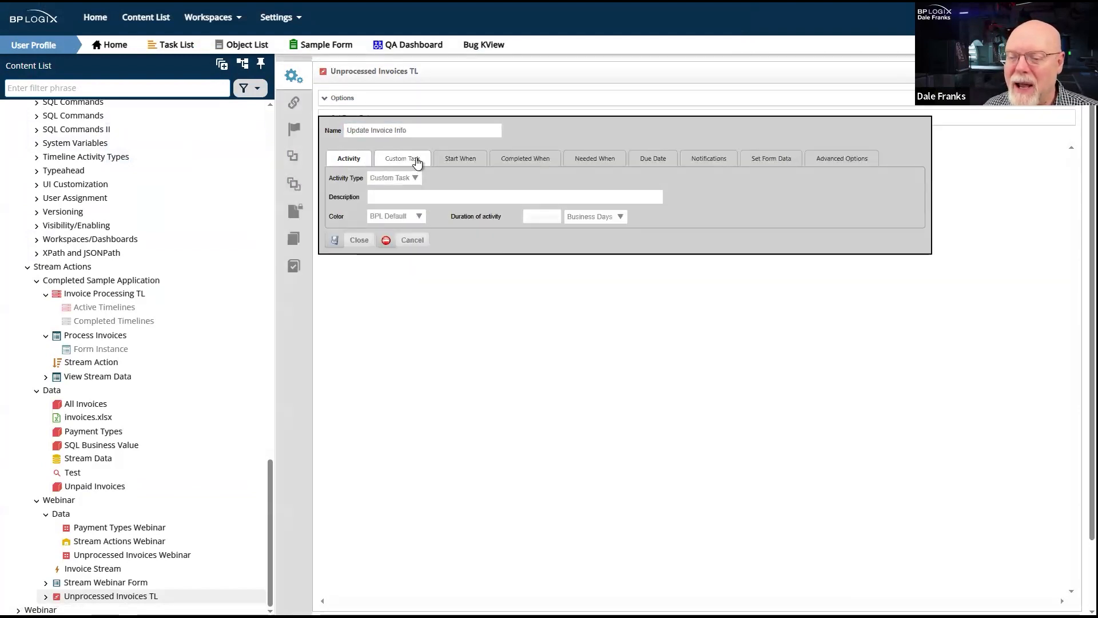
# - Add the SQL Command database connector as the activity's custom task, with Stream Webinar Form as the container form
pyautogui.click(417, 161)
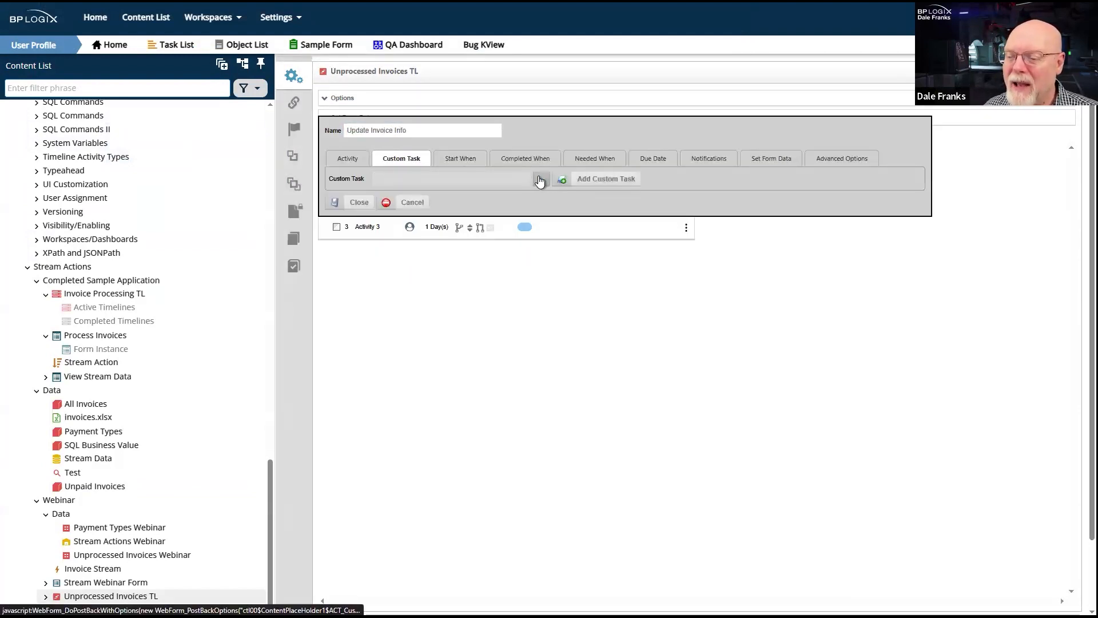
pyautogui.click(541, 179)
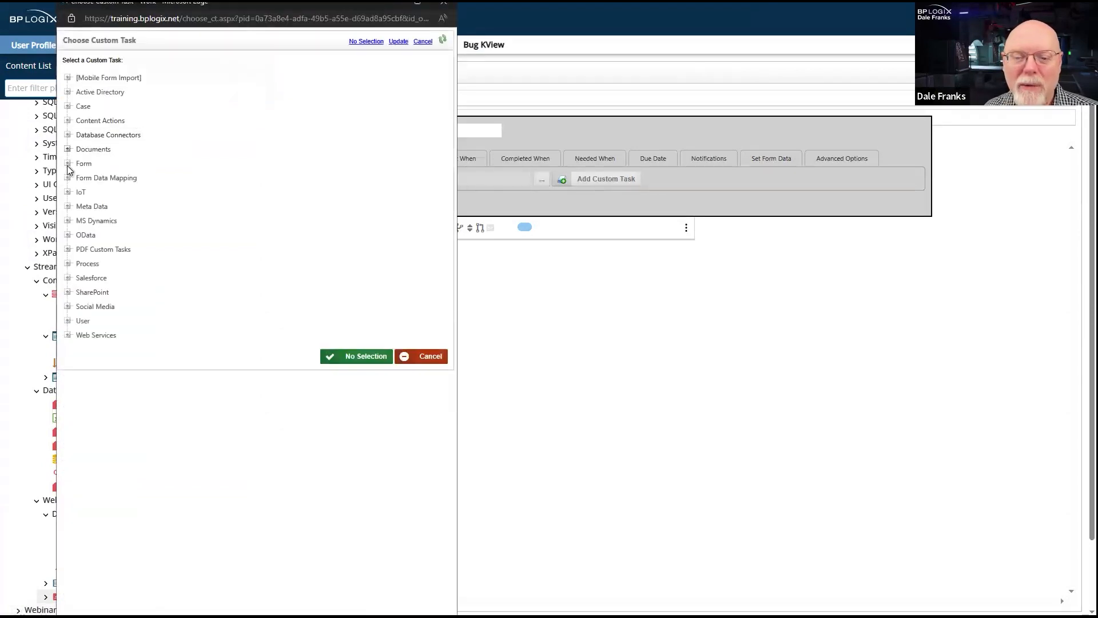
pyautogui.click(80, 136)
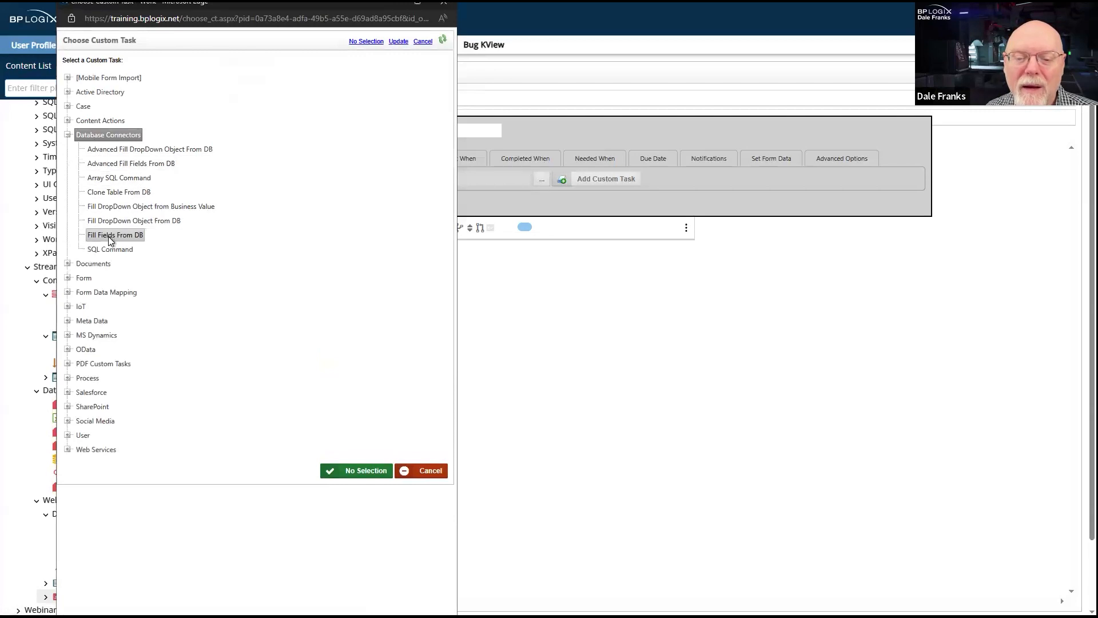
pyautogui.click(107, 250)
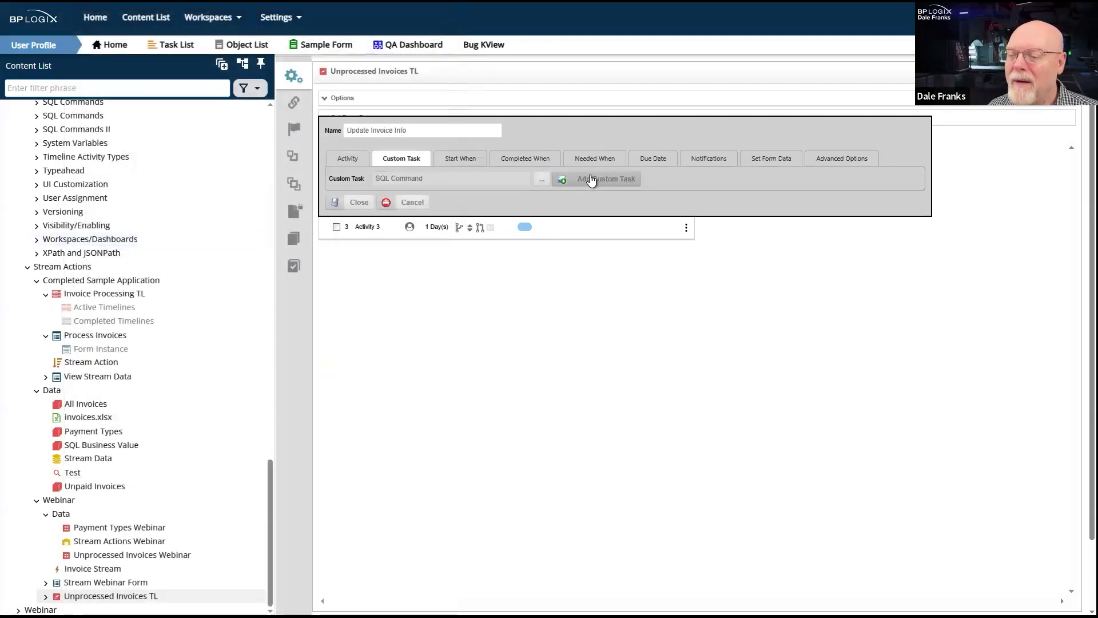
pyautogui.click(589, 180)
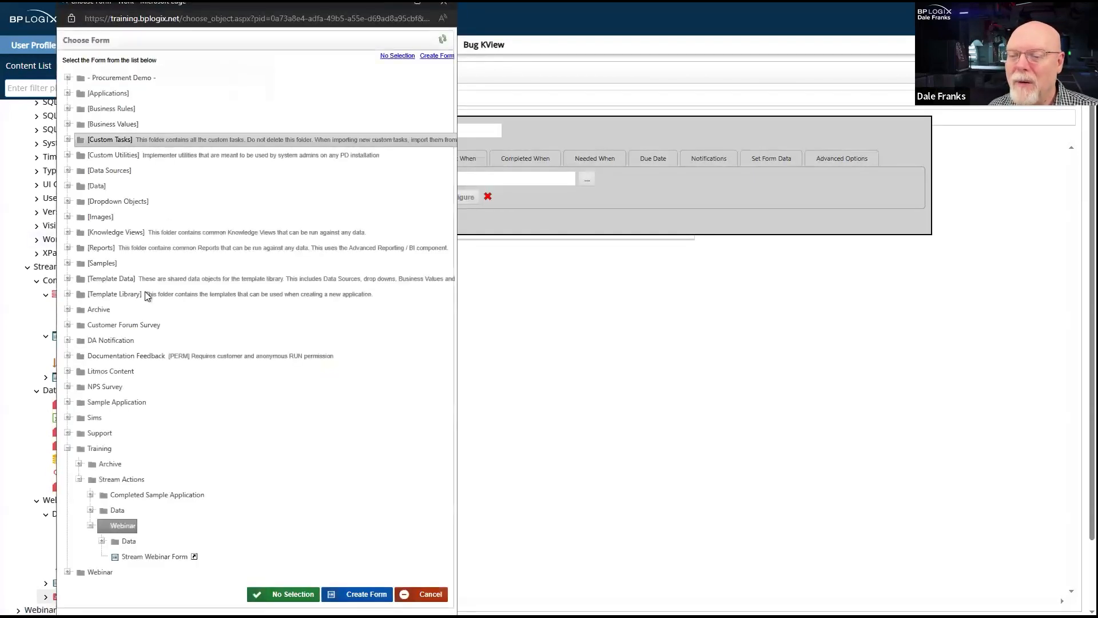
pyautogui.click(148, 557)
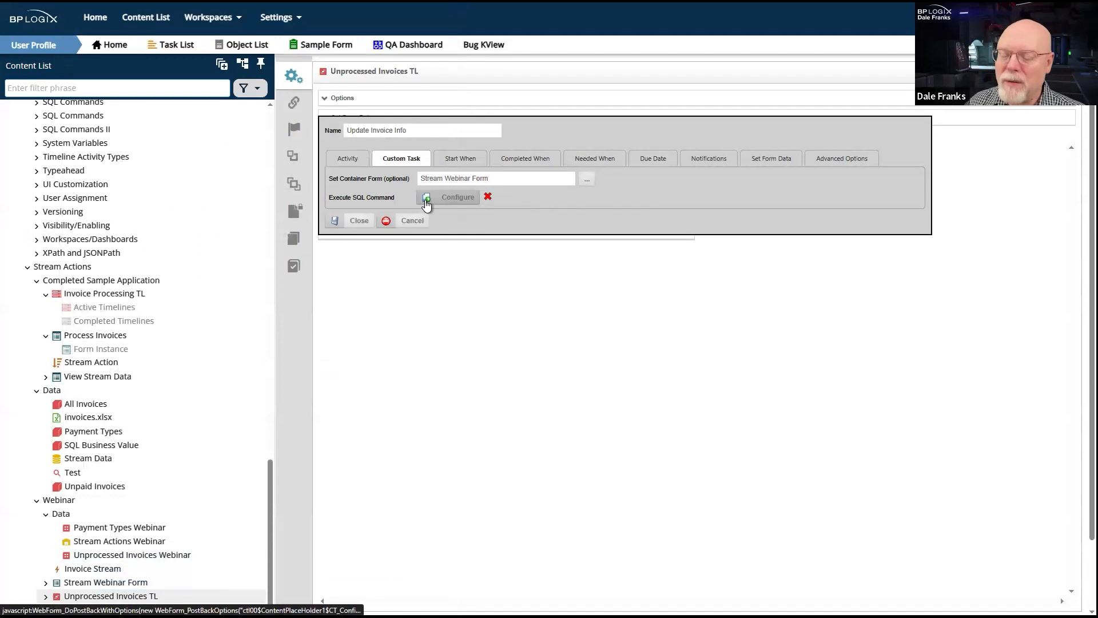
# - Configure the SQL command task to use the Stream Actions Webinar data source and connect to it
pyautogui.click(426, 201)
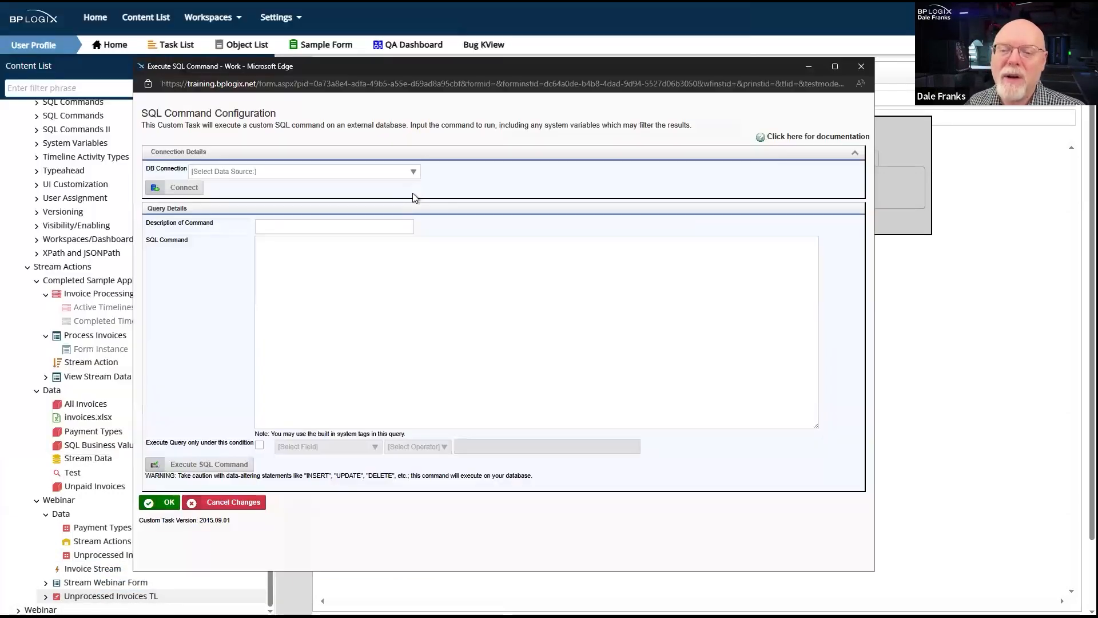
pyautogui.click(366, 172)
pyautogui.scroll(-9, 300, 299)
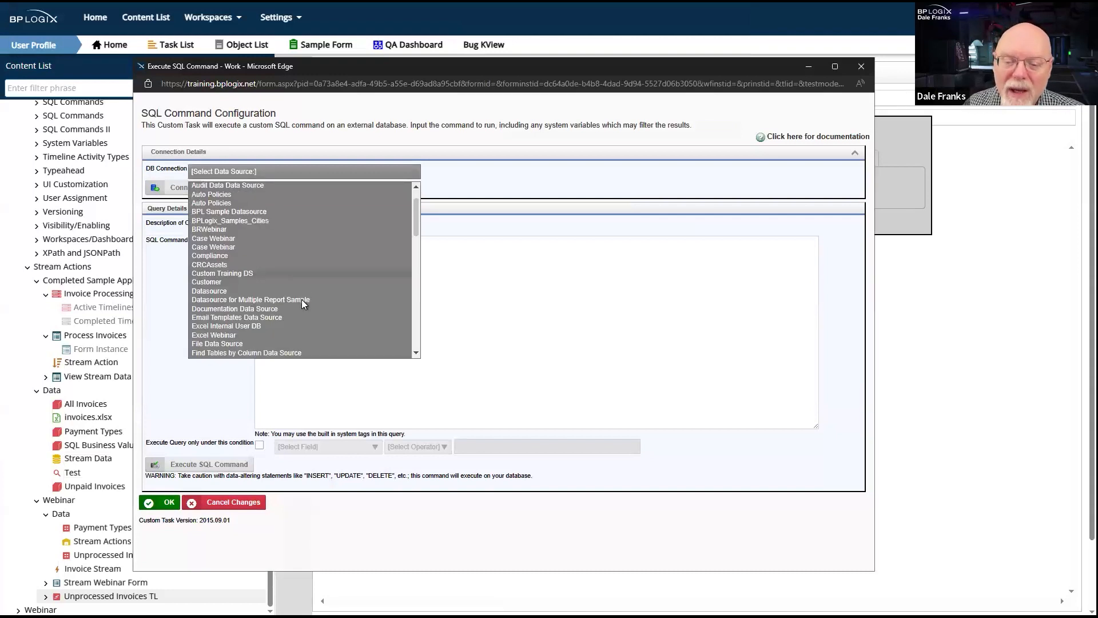
pyautogui.scroll(-5, 301, 300)
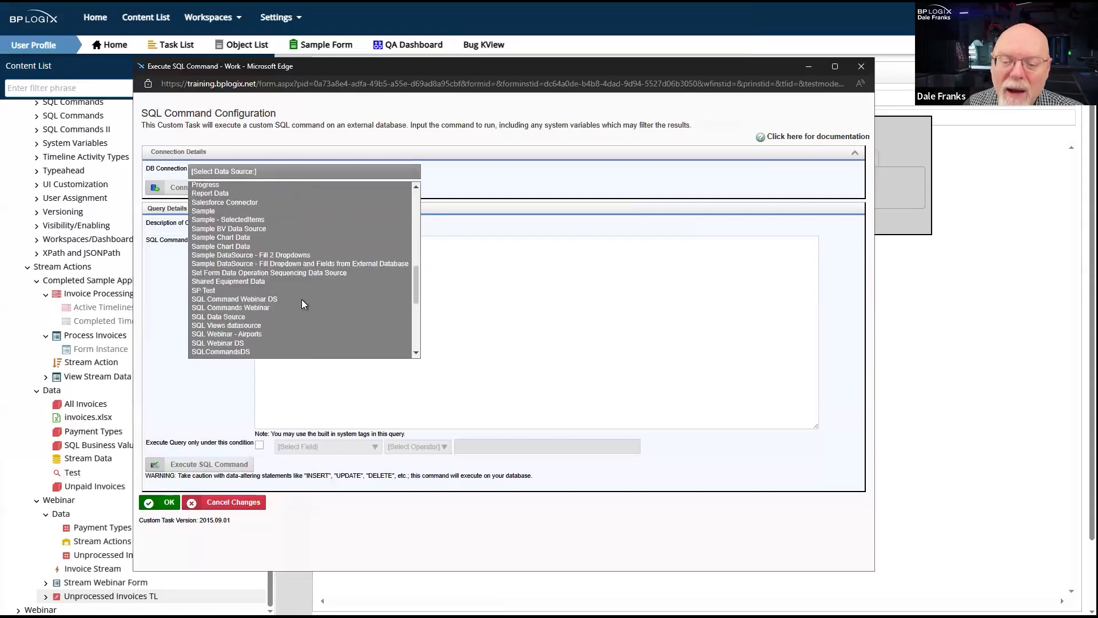
pyautogui.scroll(-3, 259, 286)
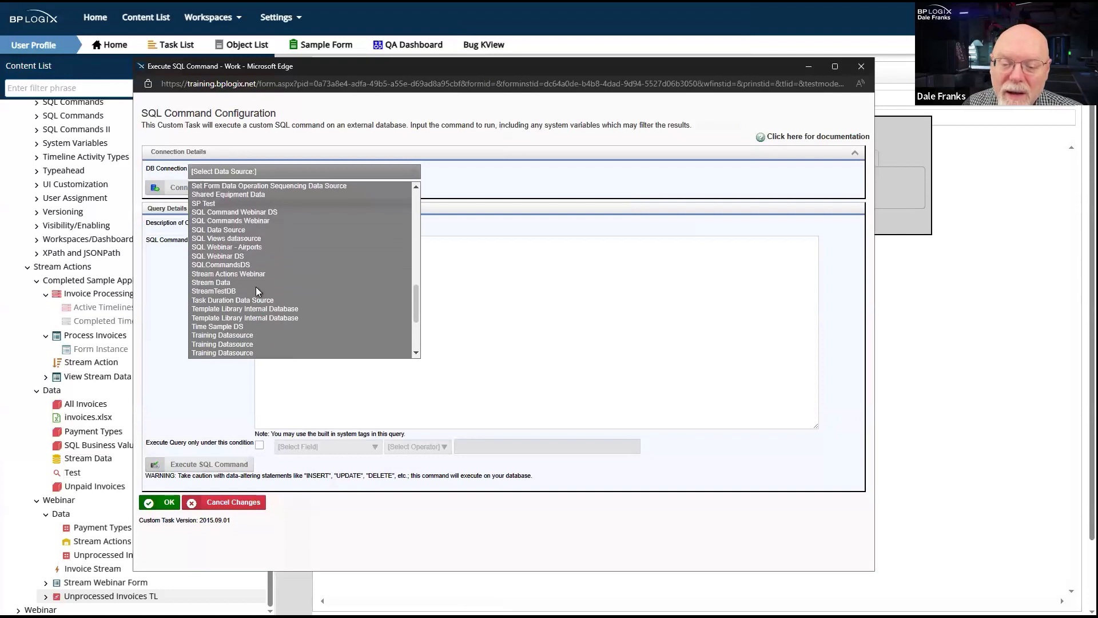
pyautogui.click(218, 272)
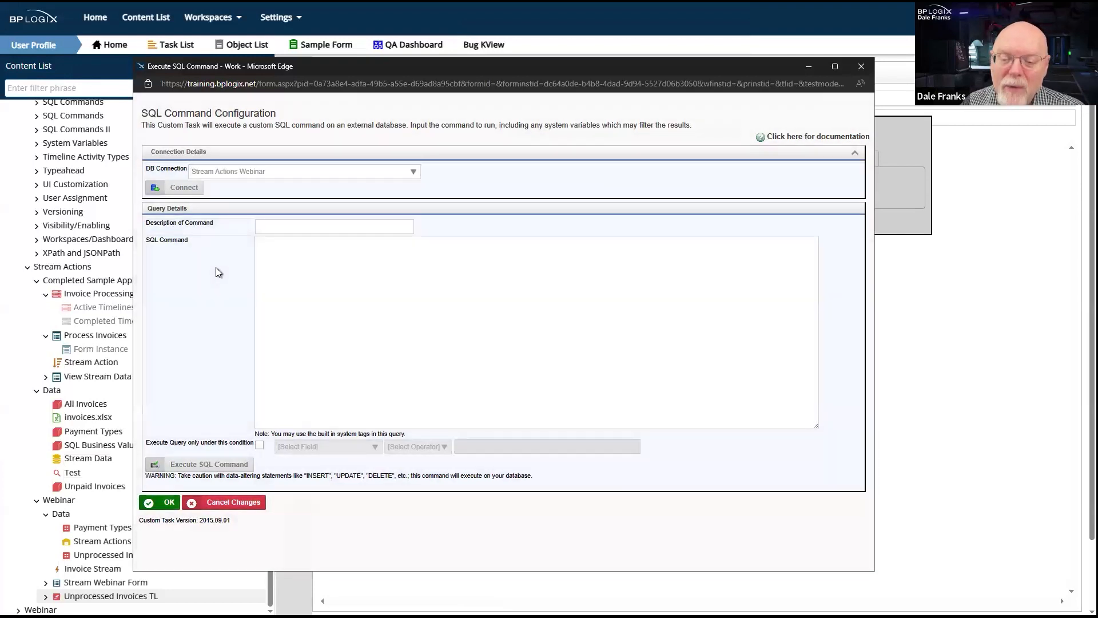
pyautogui.click(177, 187)
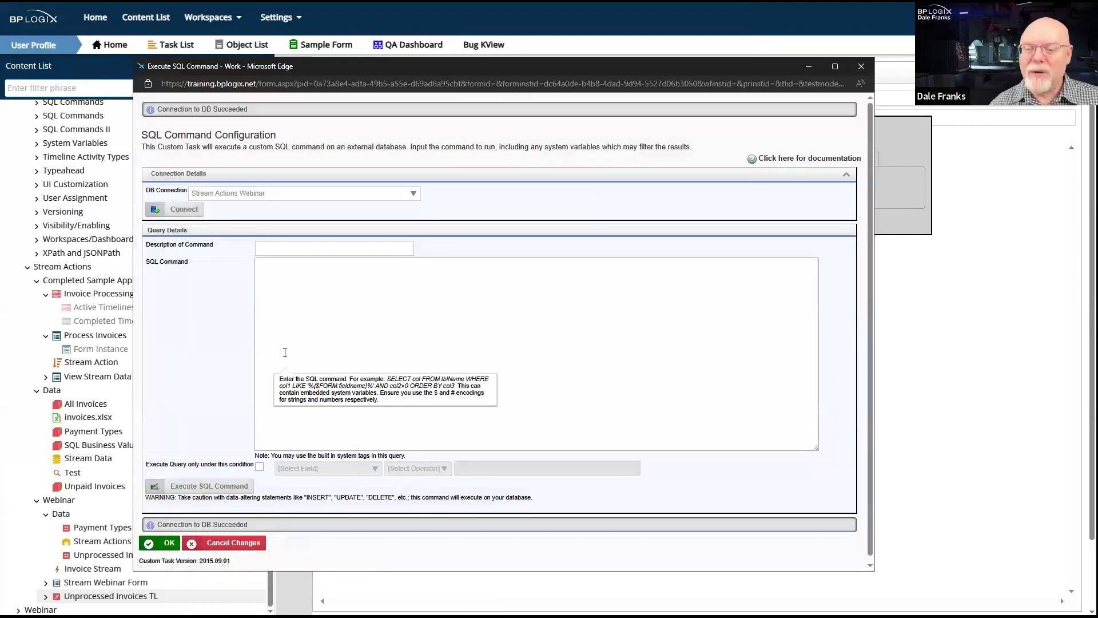
# - Enter "Transfer Payment info to DB" as the description of the command
pyautogui.click(340, 249)
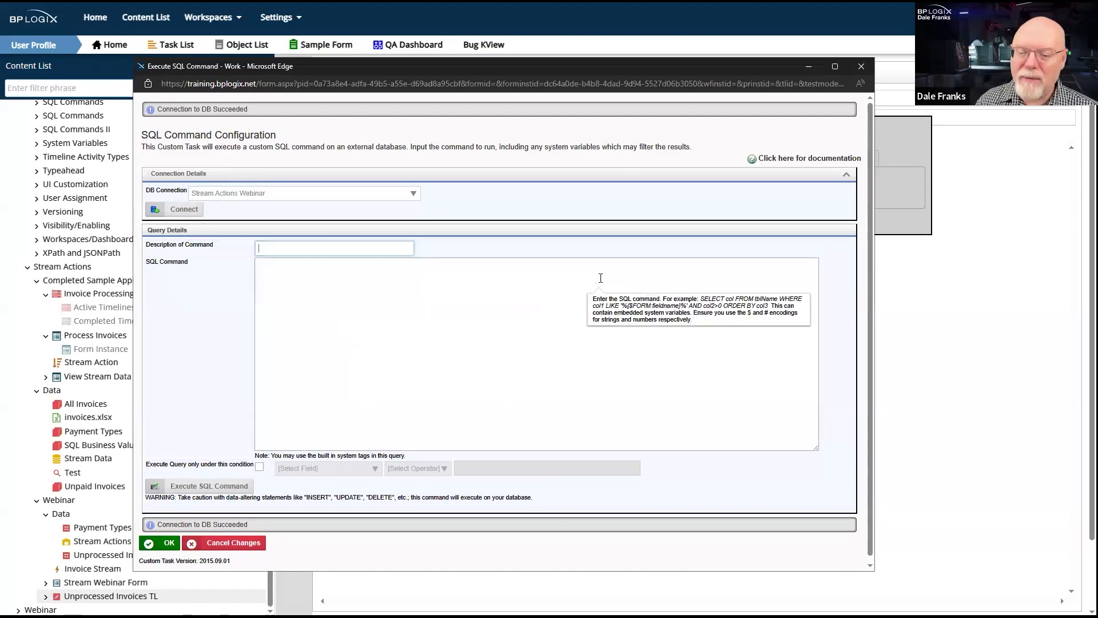
pyautogui.write('TRansfer Paymen')
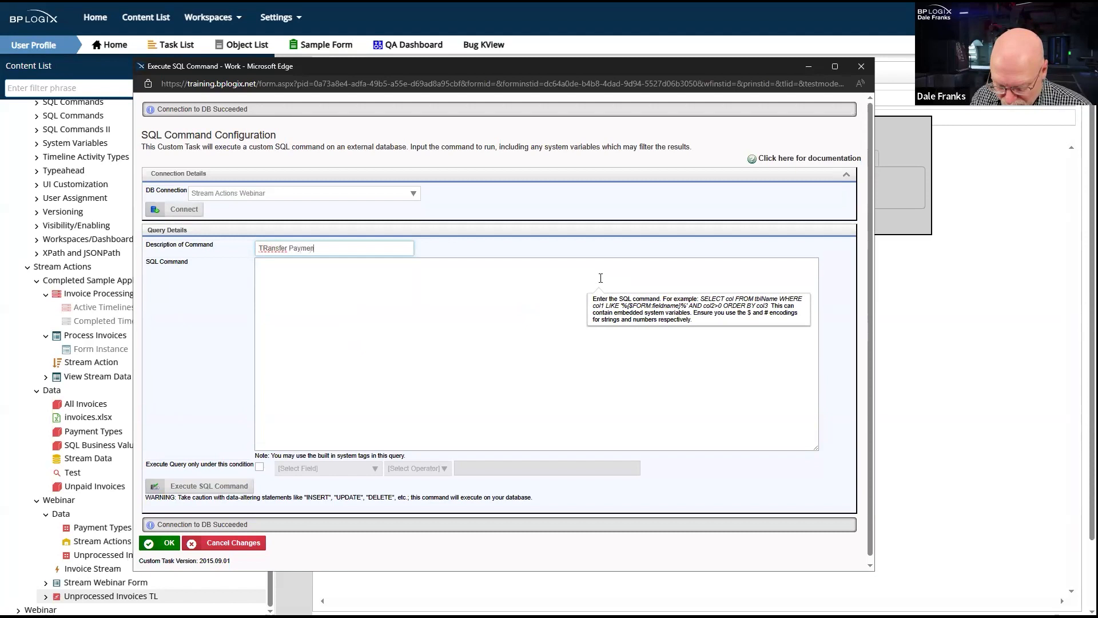
pyautogui.write('t info to DB')
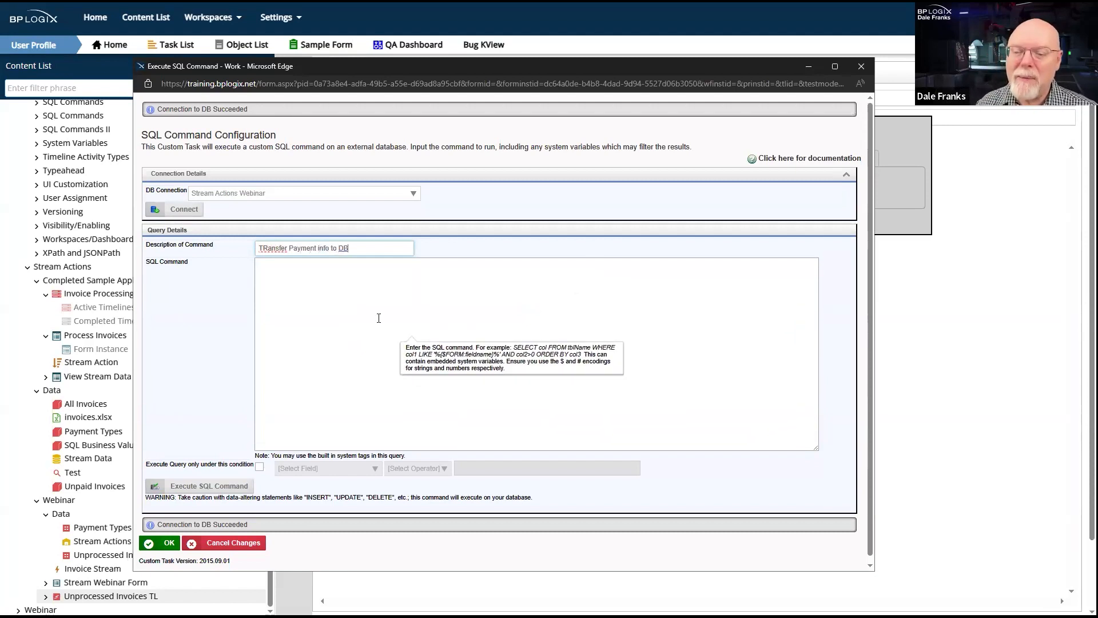
pyautogui.click(264, 245)
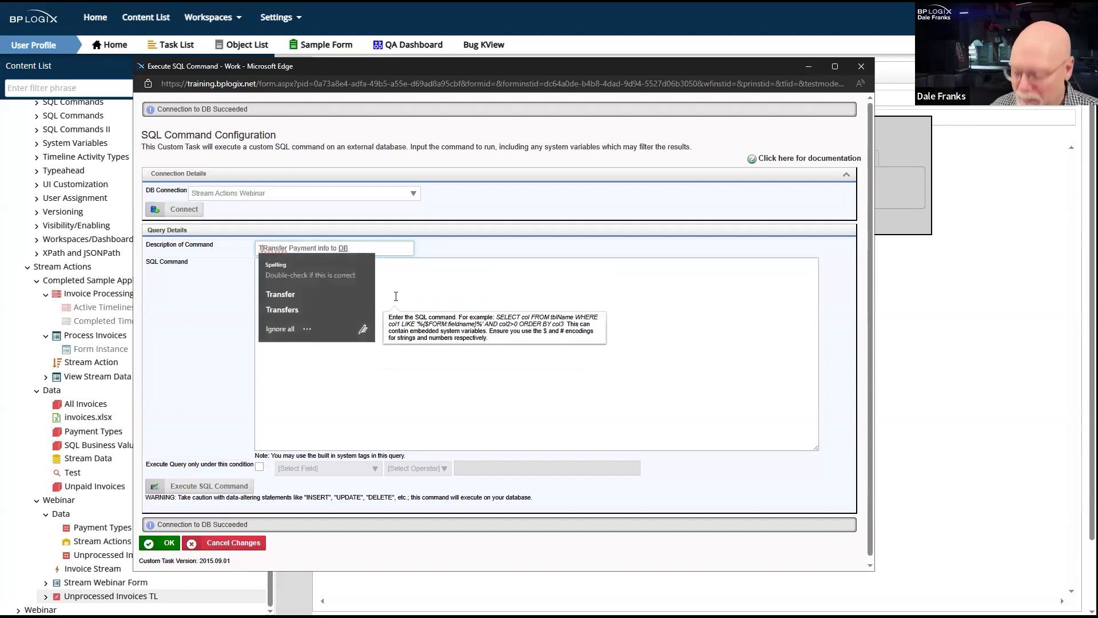
pyautogui.press('Delete')
pyautogui.write('r')
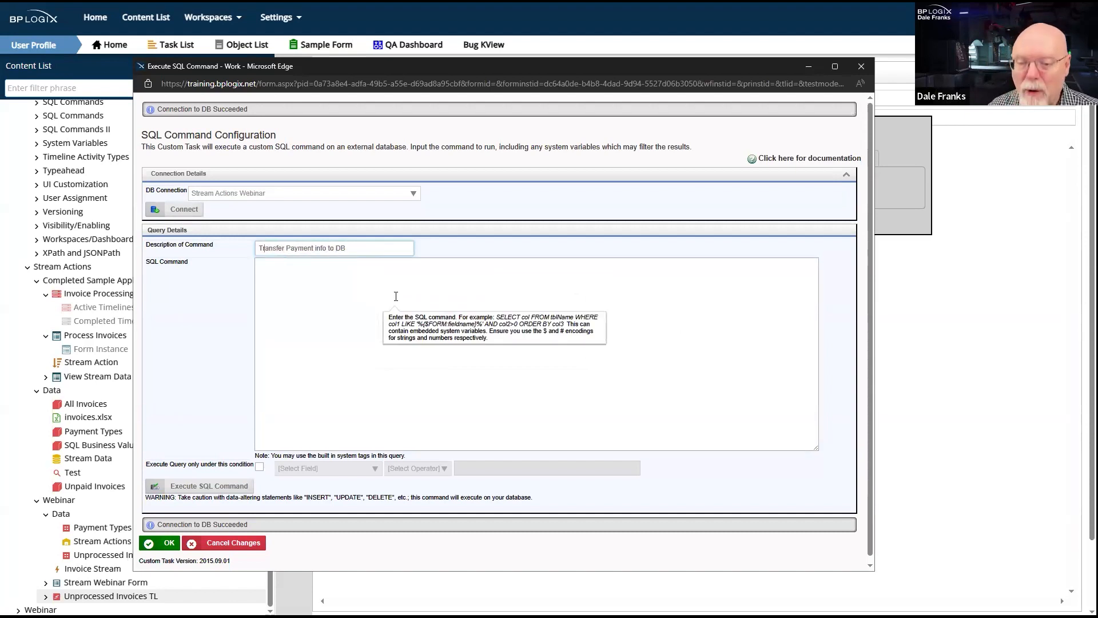
# - Paste the copied payment UPDATE statement as the SQL command, and replace the old statement in Visual Studio Code with it
pyautogui.click(507, 445)
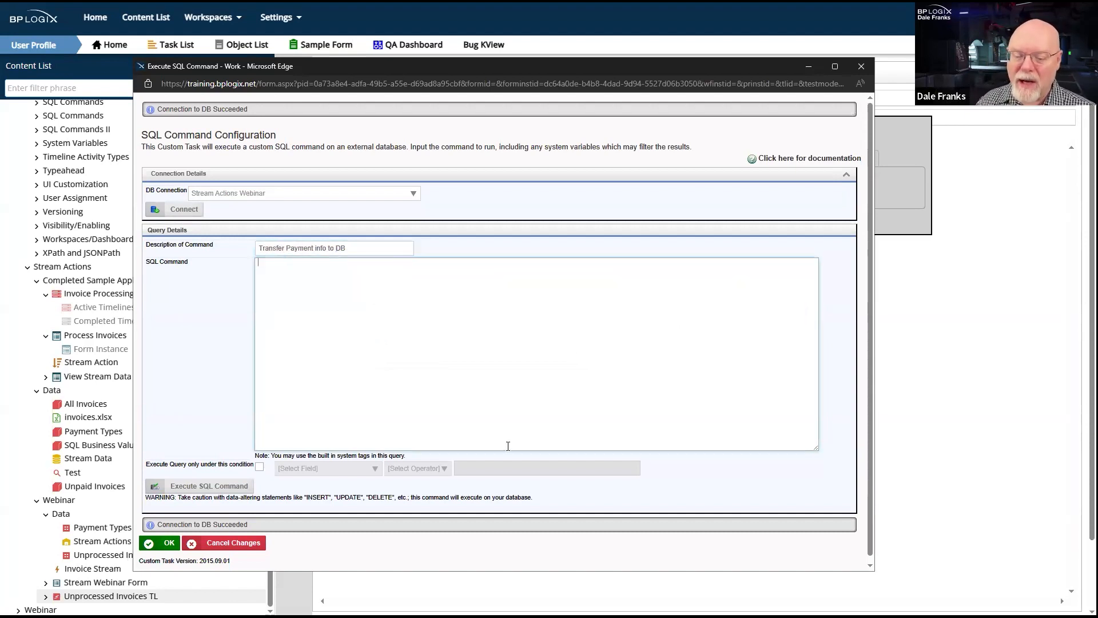
pyautogui.write("UPDATE tng_UnpaidInvoices SET PaymentType={$:PaymentType}, DatePaid='{$:PaymentDate}' WHERE InvoiceID={$:InvoiceID}")
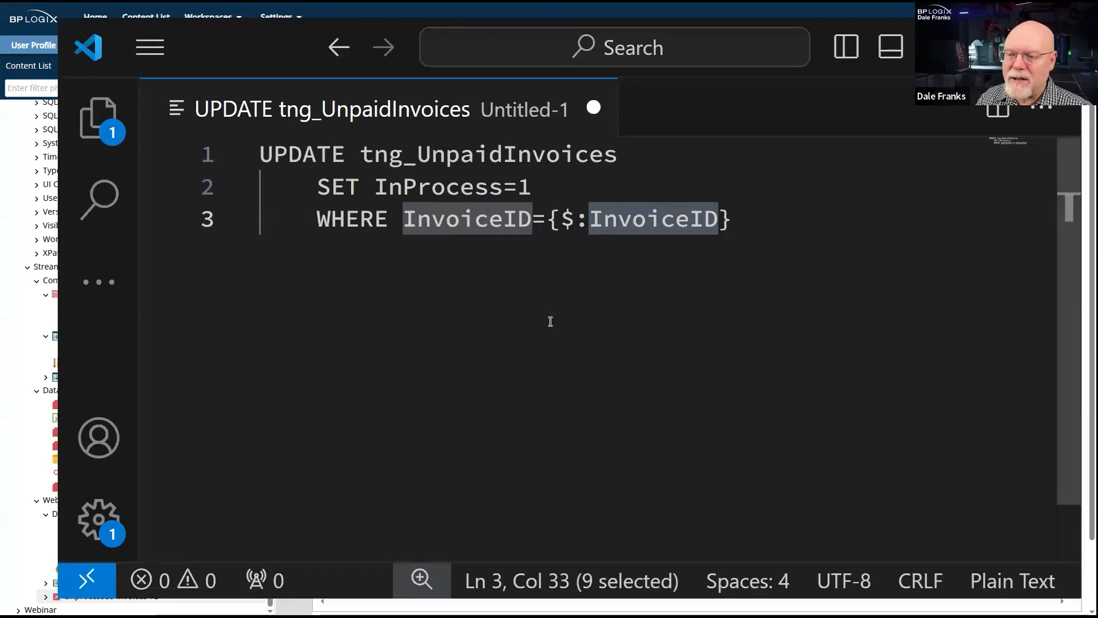
pyautogui.hotkey('ctrl', 'a')
pyautogui.write("UPDATE tng_UnpaidInvoices SET PaymentType={$:PaymentType}, DatePaid='{$:PaymentDate}' WHERE InvoiceID={$:InvoiceID}")
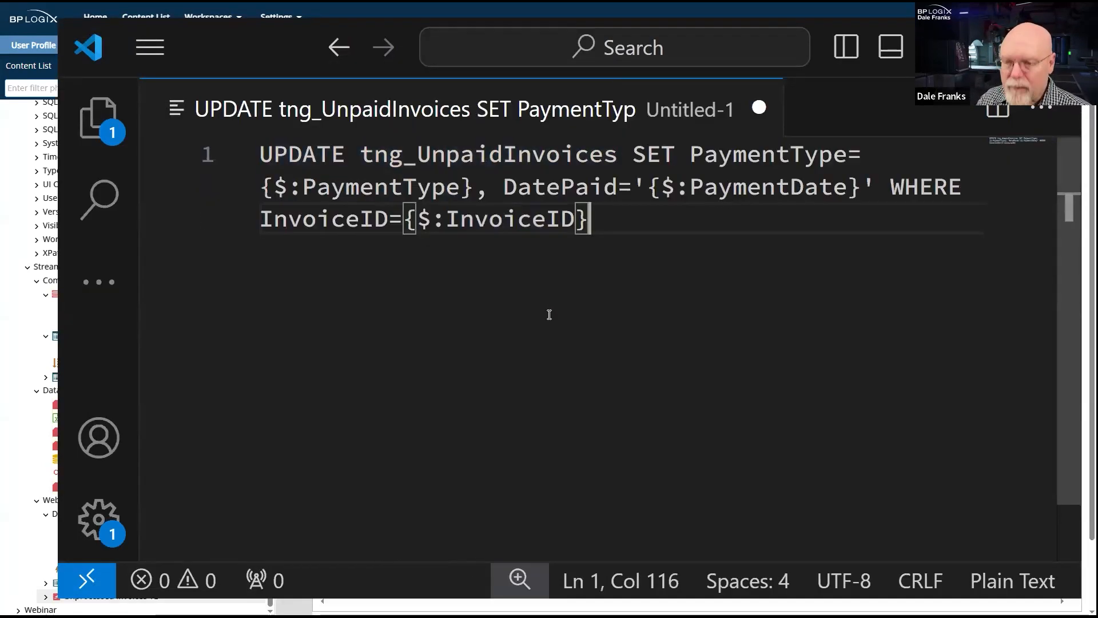
# - Break the UPDATE statement so SET starts an indented second line and DatePaid starts a further-indented third line
pyautogui.click(632, 154)
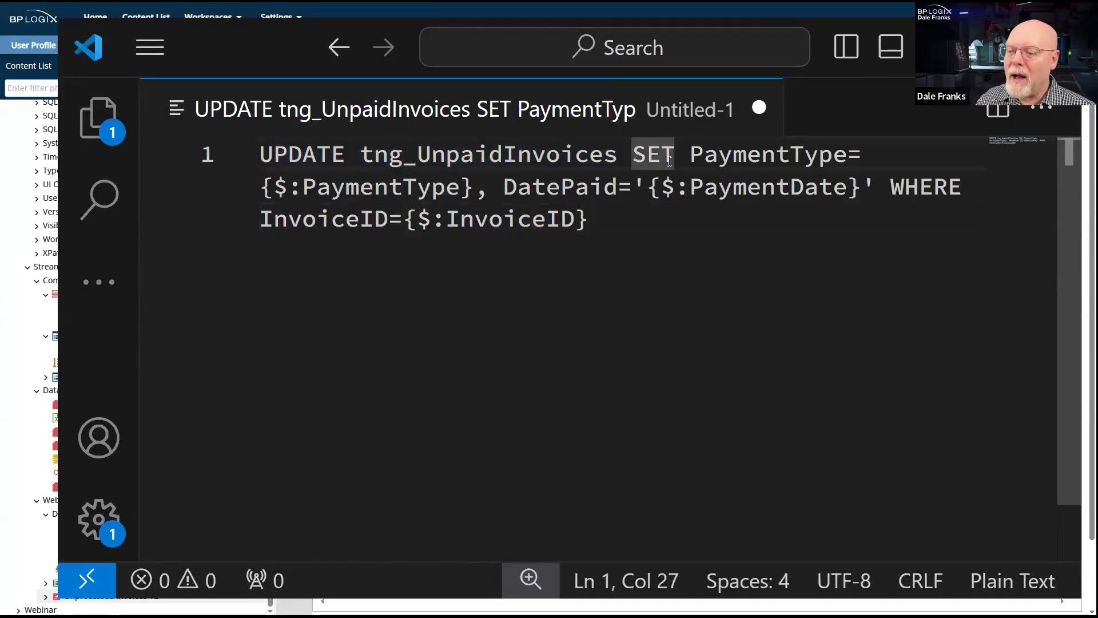
pyautogui.press('Return')
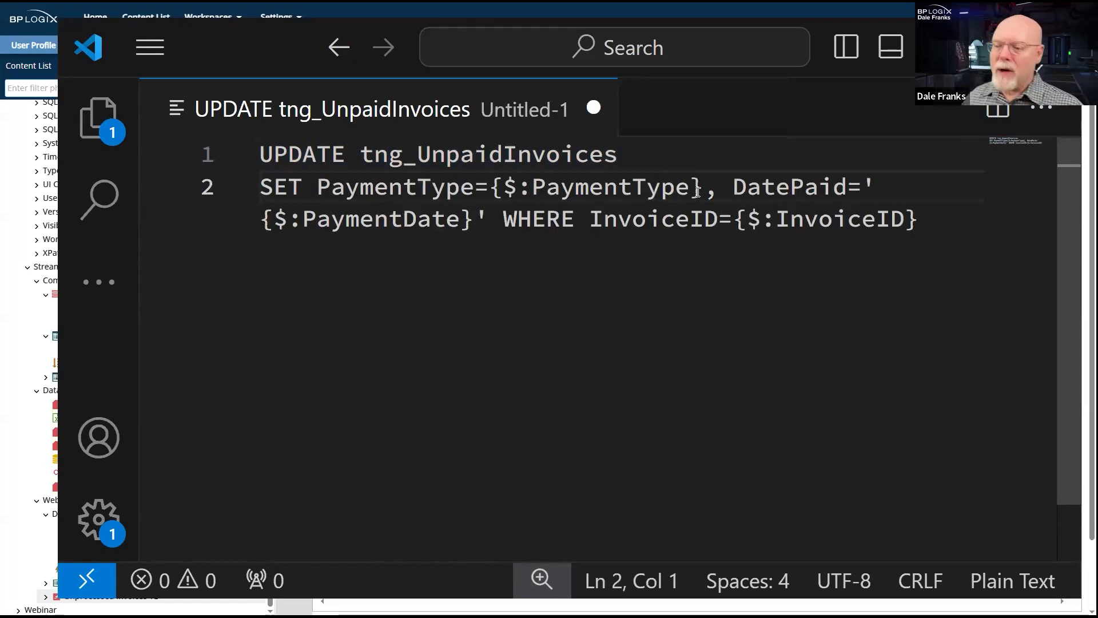
pyautogui.click(731, 191)
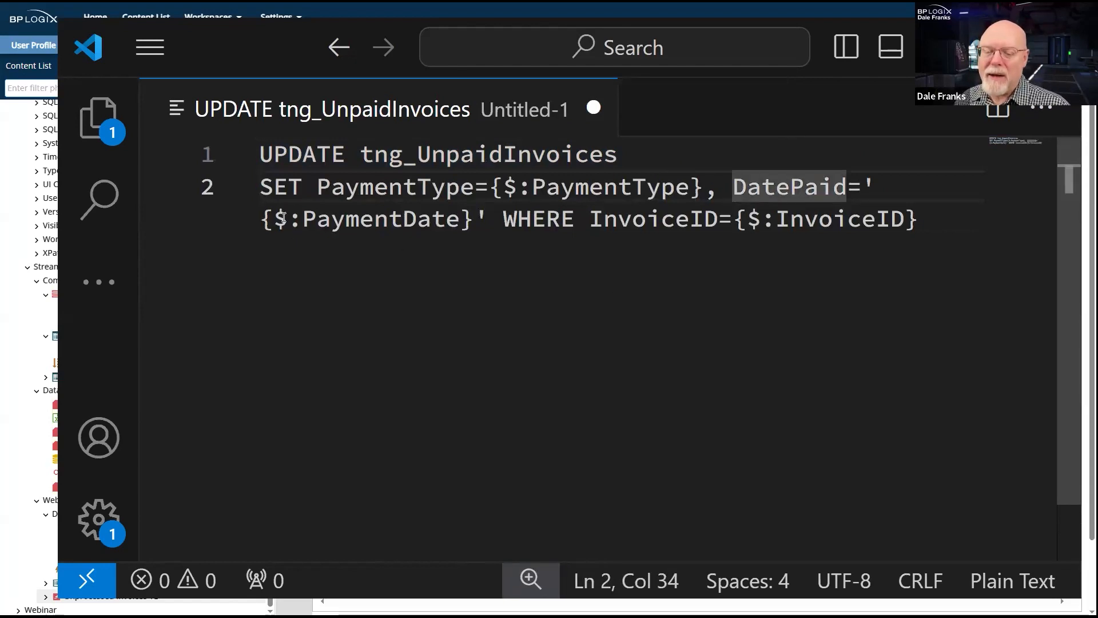
pyautogui.click(268, 183)
pyautogui.press('Tab')
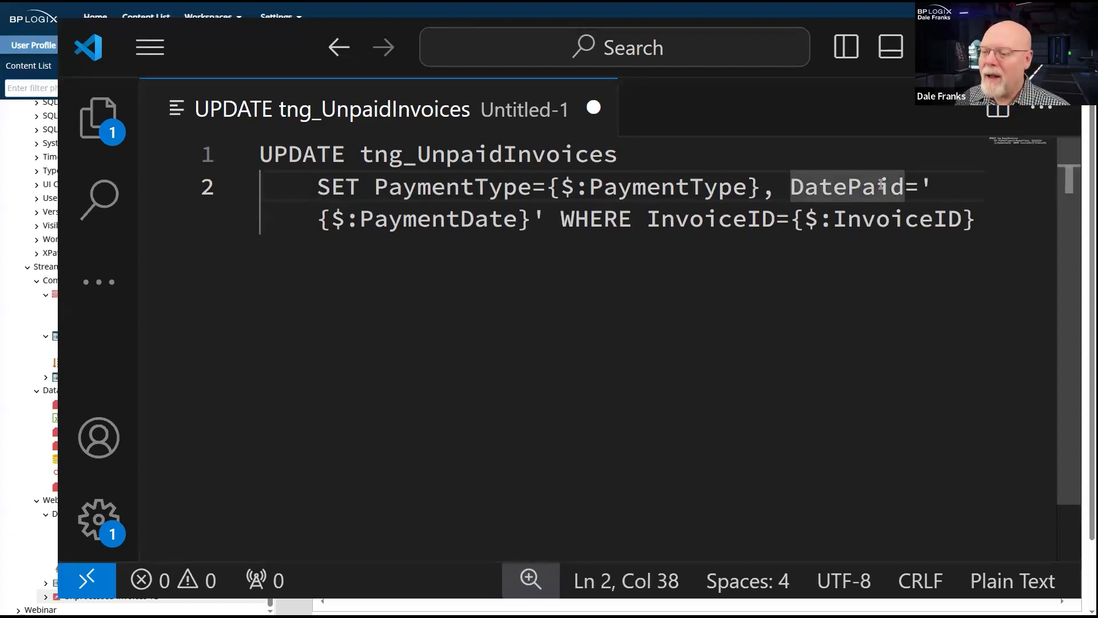
pyautogui.press('Return')
pyautogui.press('Tab')
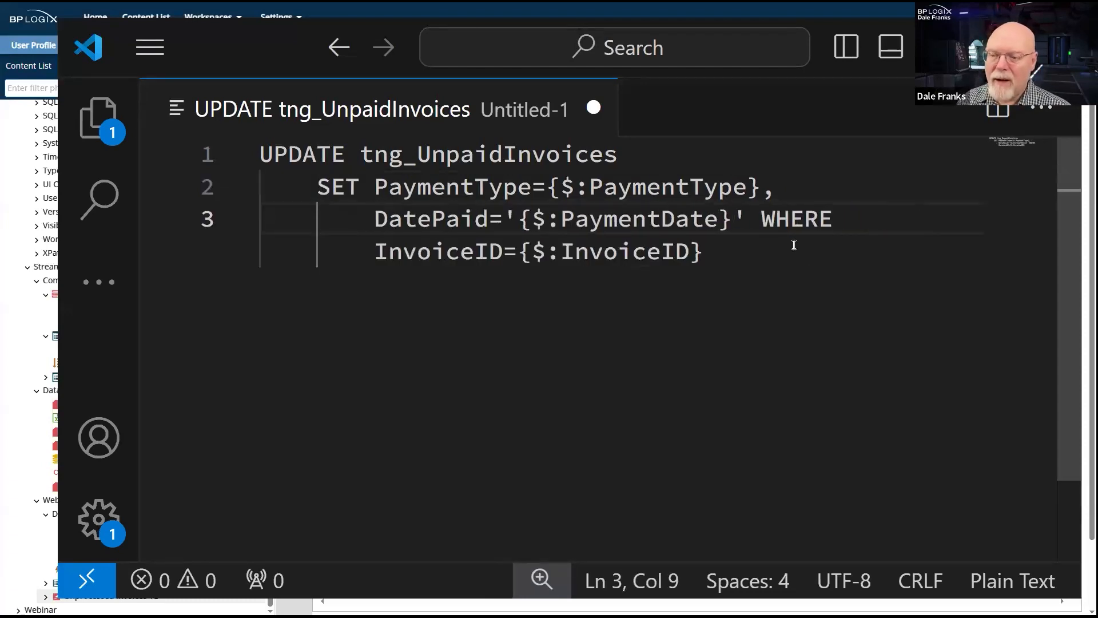
# - Move the WHERE clause onto its own fourth line, indented one level to align with SET
pyautogui.click(761, 219)
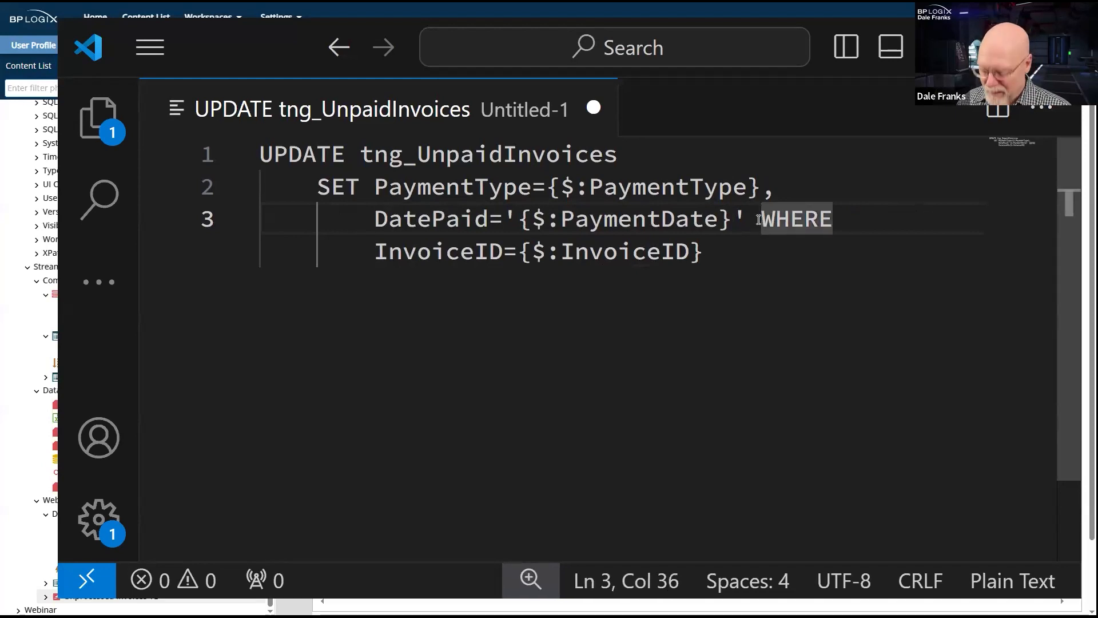
pyautogui.press('BackSpace')
pyautogui.press('Tab')
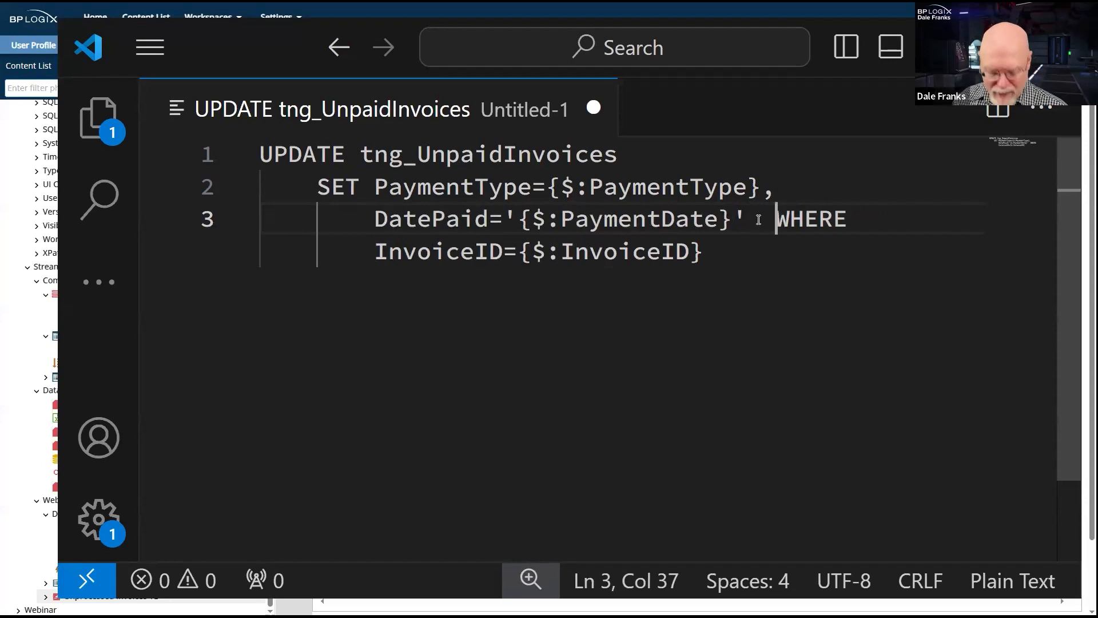
pyautogui.press('BackSpace')
pyautogui.press('BackSpace')
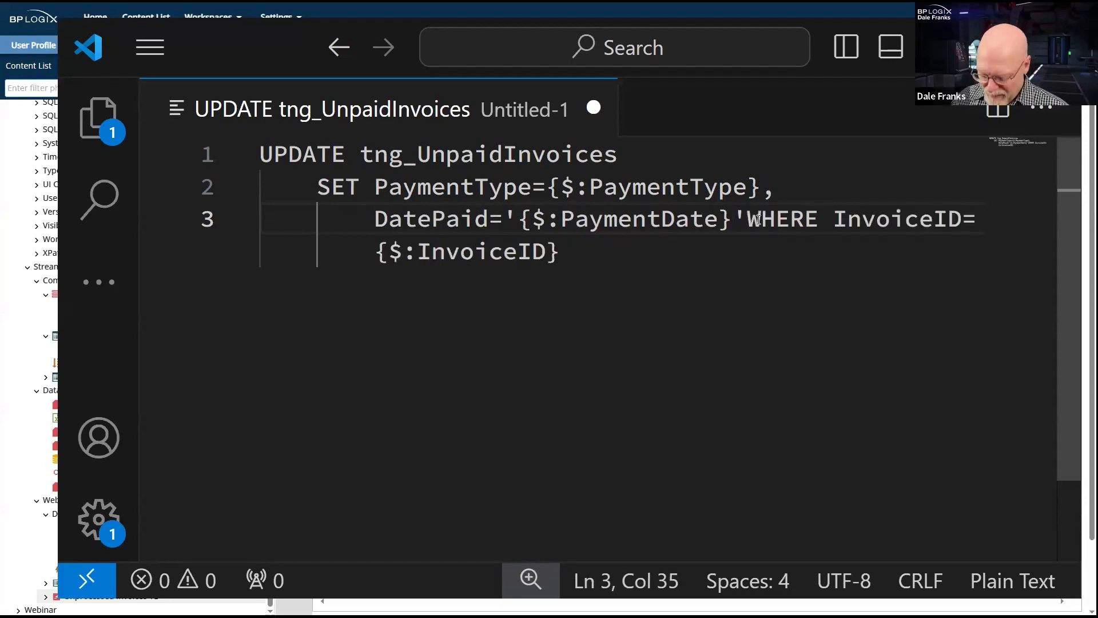
pyautogui.press('Return')
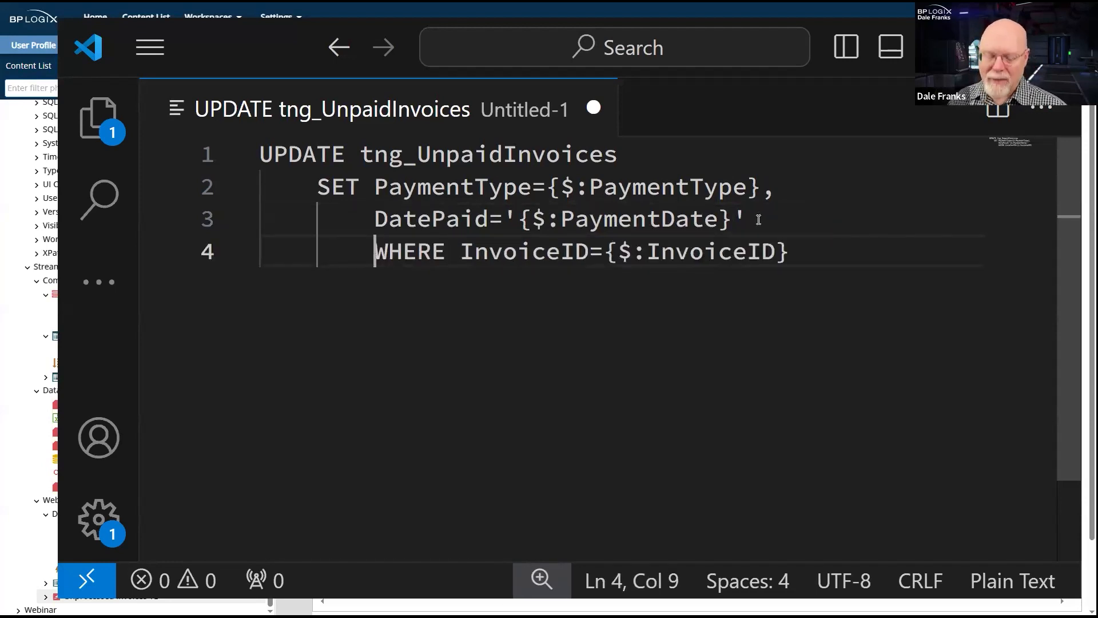
pyautogui.press('BackSpace')
pyautogui.press('BackSpace')
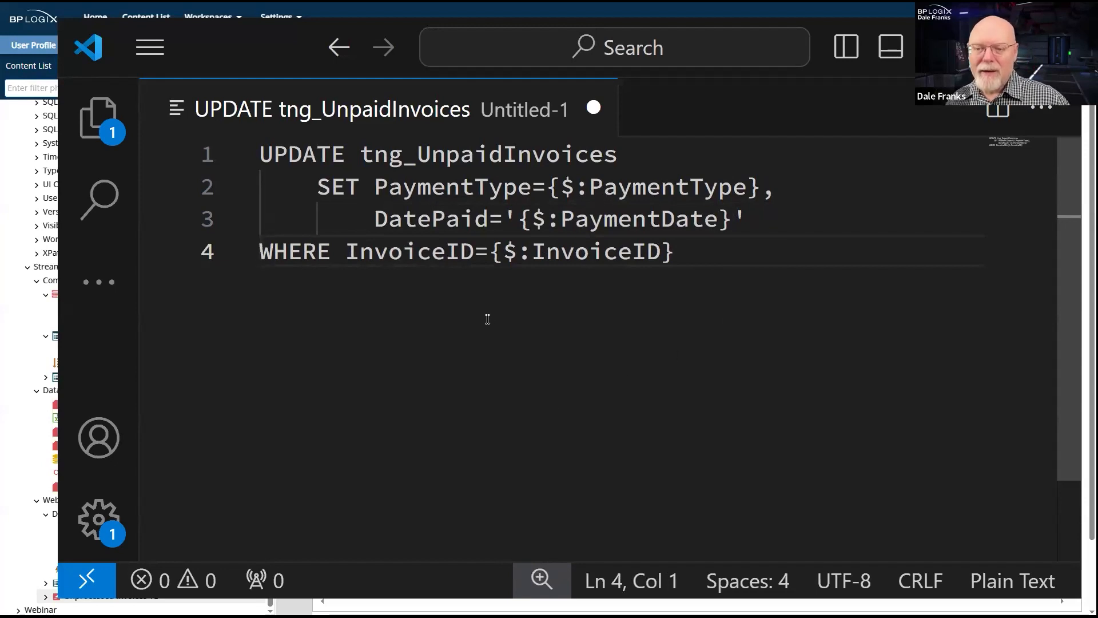
pyautogui.press('End')
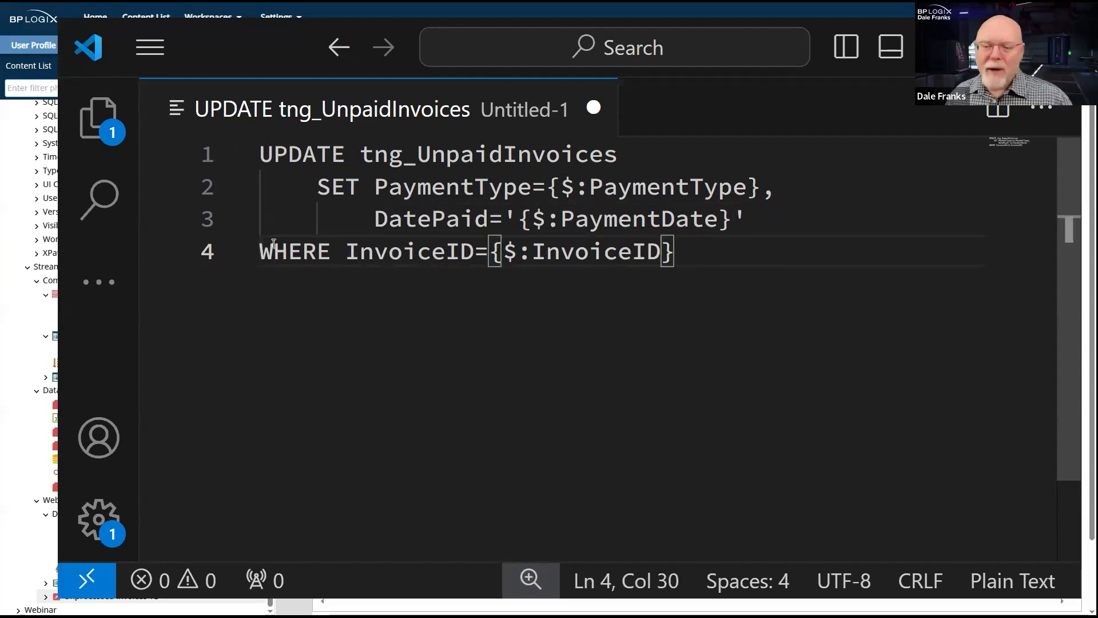
pyautogui.press('Home')
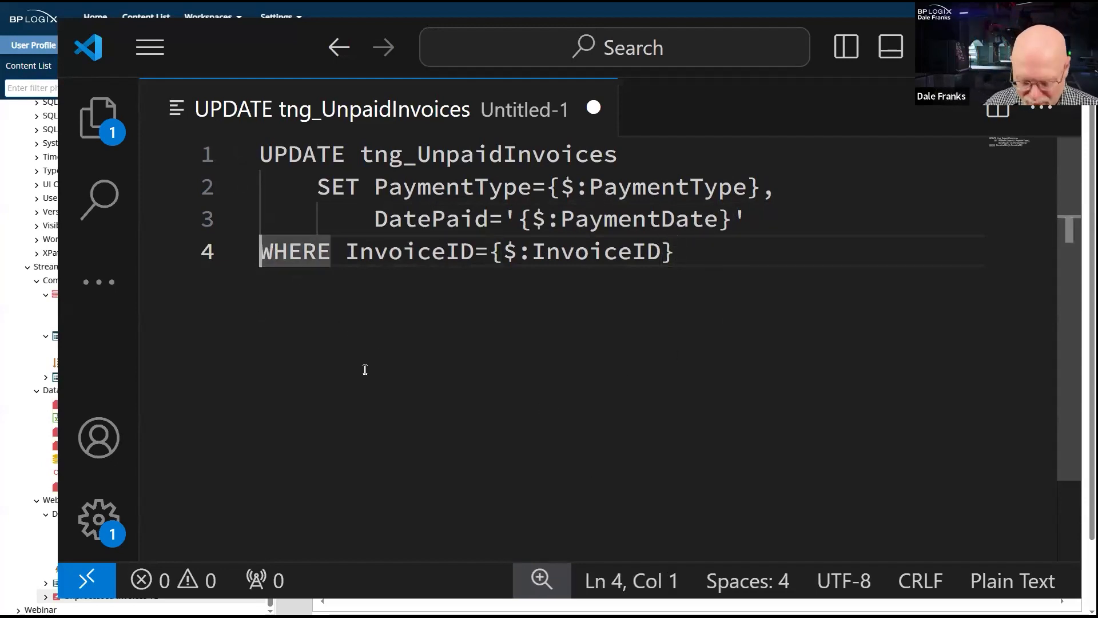
pyautogui.press('Tab')
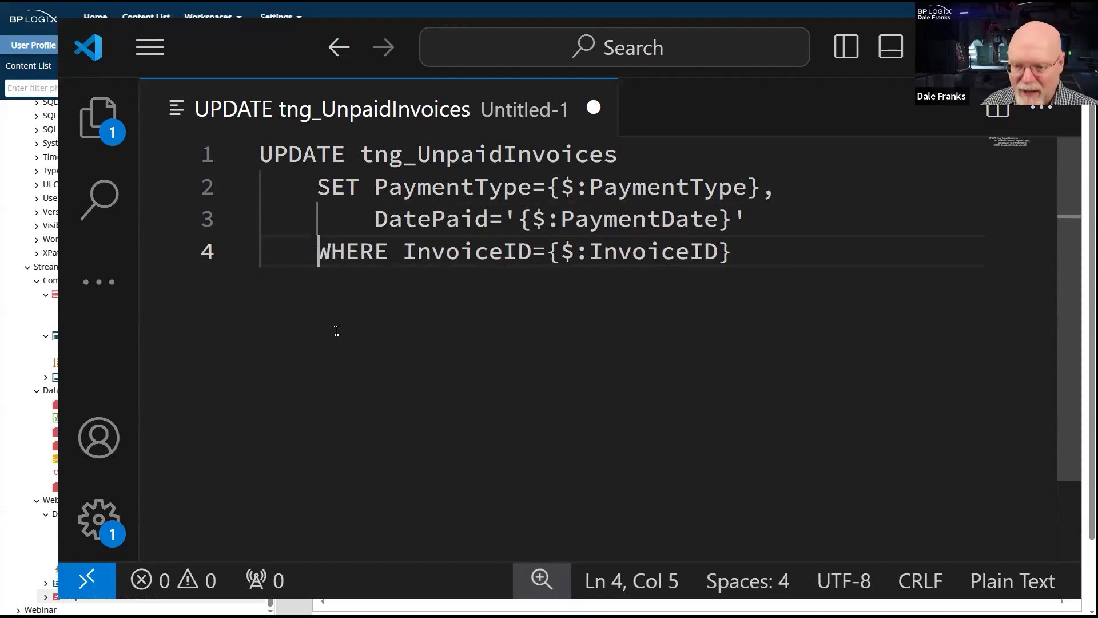
pyautogui.press('End')
# - Review the table name and the PaymentType and DatePaid assignments in the formatted UPDATE statement, without saving the file
pyautogui.doubleClick(447, 155)
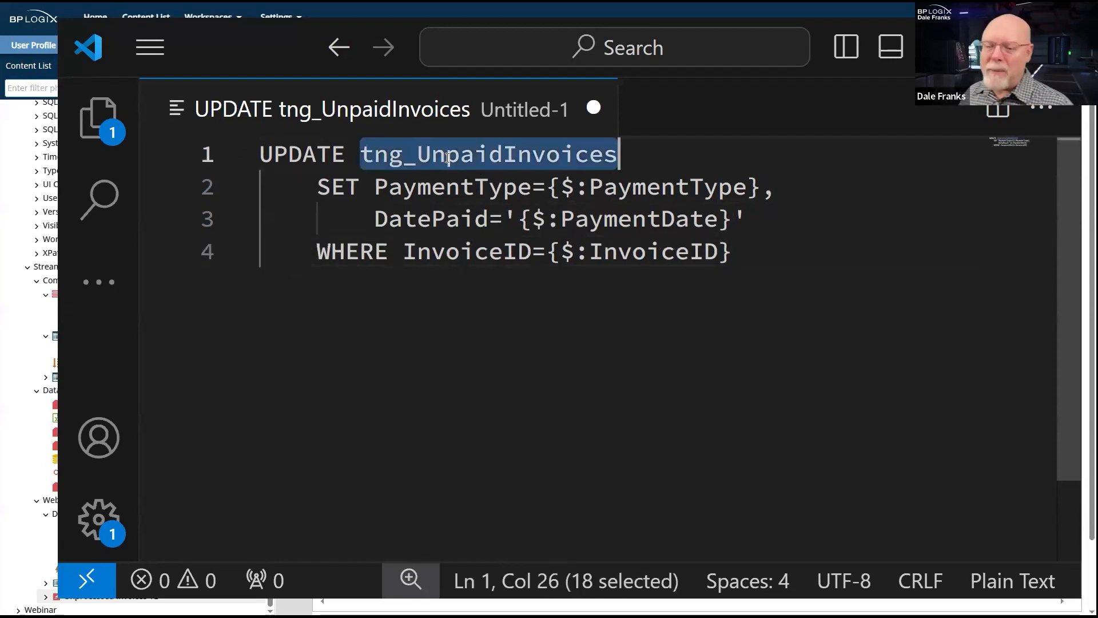
pyautogui.click(445, 185)
pyautogui.doubleClick(443, 185)
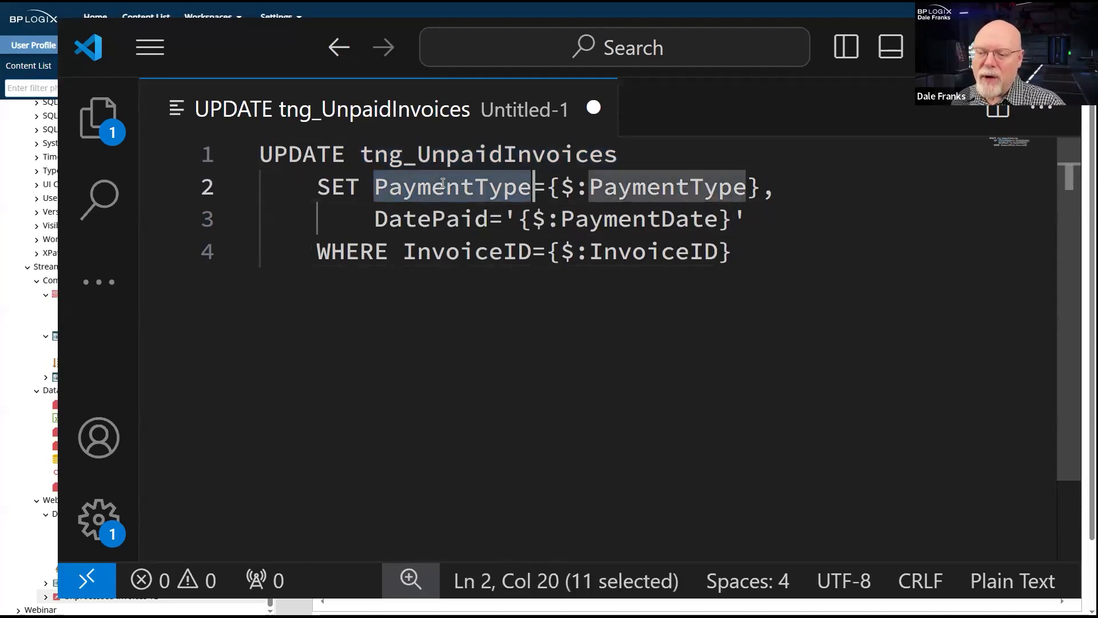
pyautogui.click(663, 188)
pyautogui.click(444, 218)
pyautogui.doubleClick(443, 218)
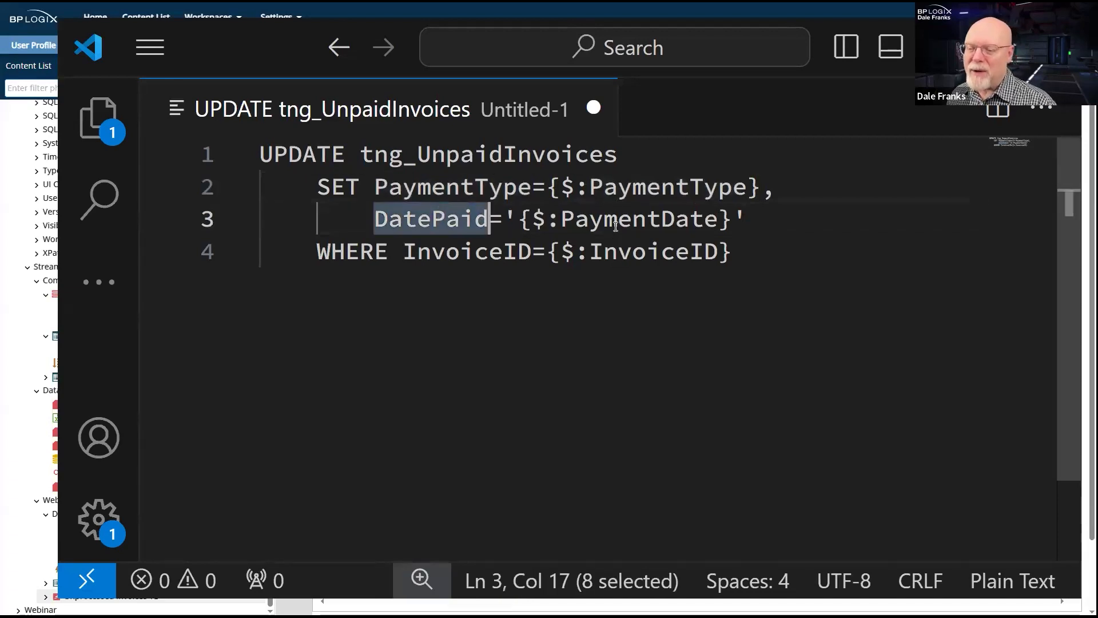
pyautogui.click(620, 219)
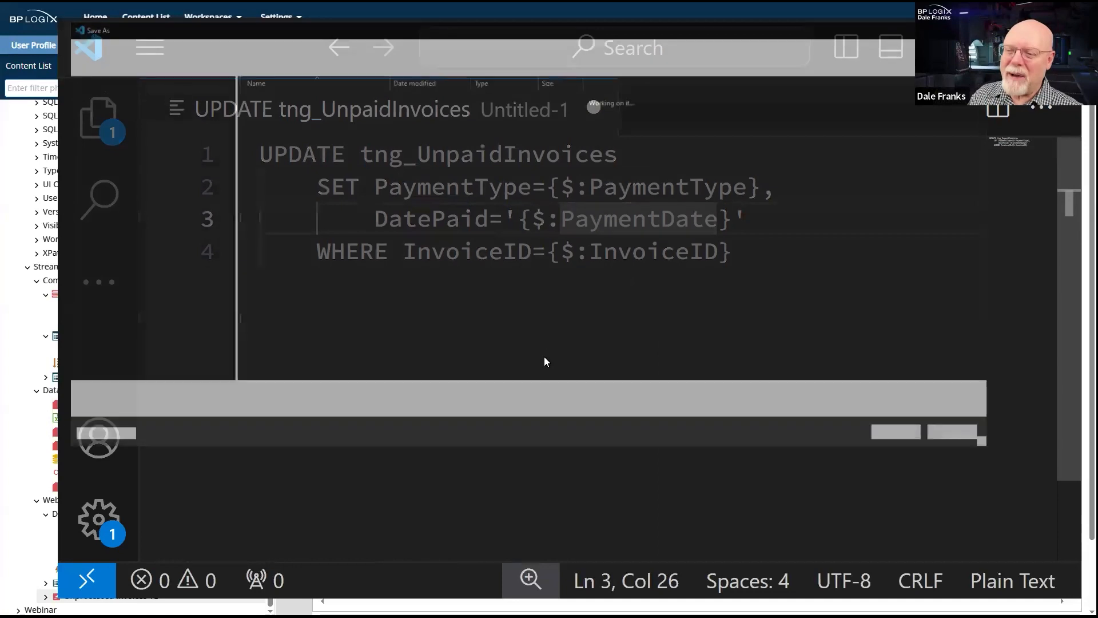
pyautogui.click(965, 438)
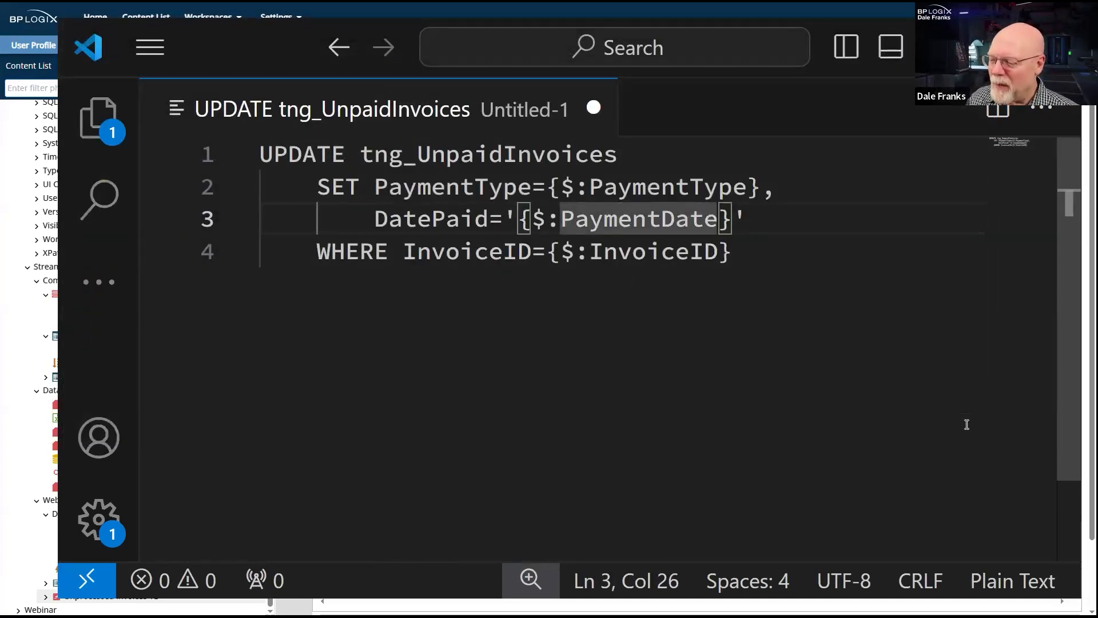
# - Switch back to BP Logix, close the Update Invoice Info activity and save the Unprocessed Invoices TL timeline
pyautogui.click(19, 482)
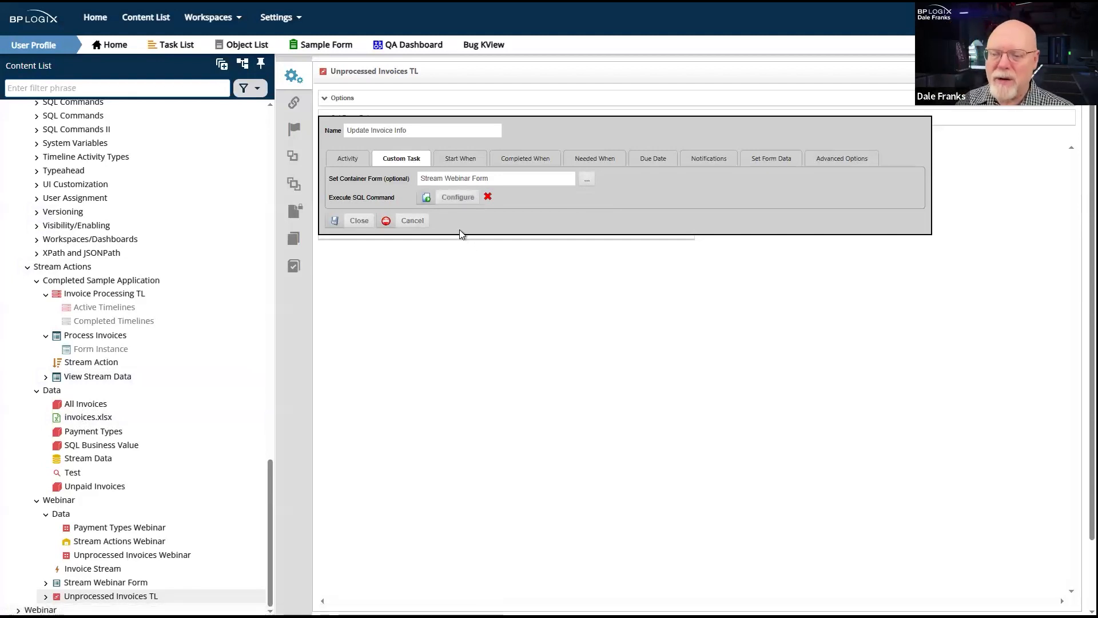
pyautogui.click(344, 227)
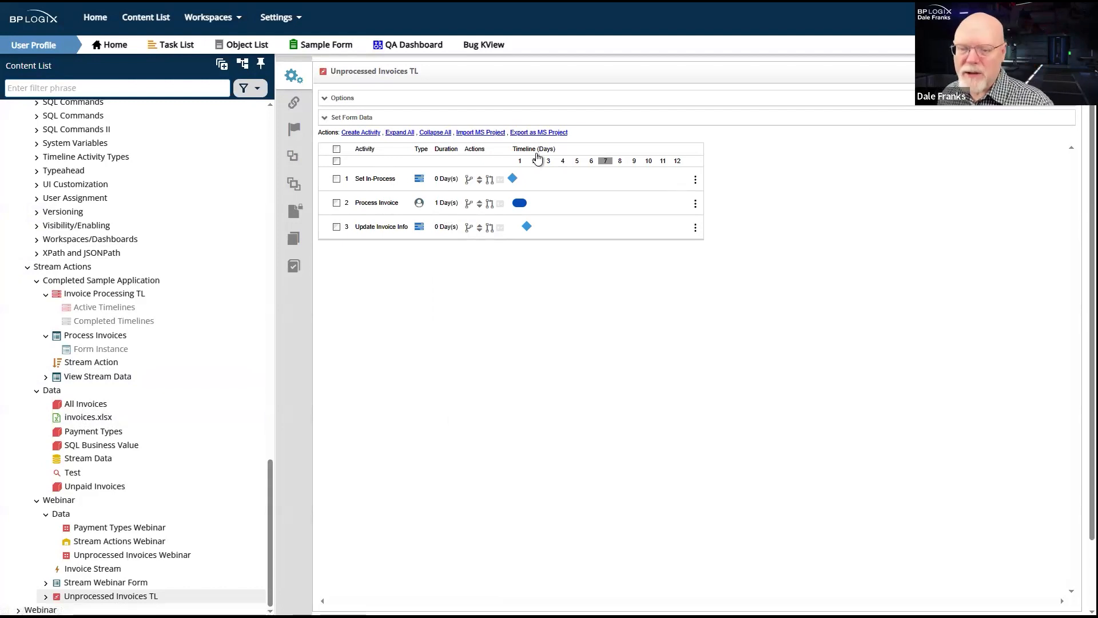
pyautogui.click(1065, 71)
pyautogui.click(1018, 91)
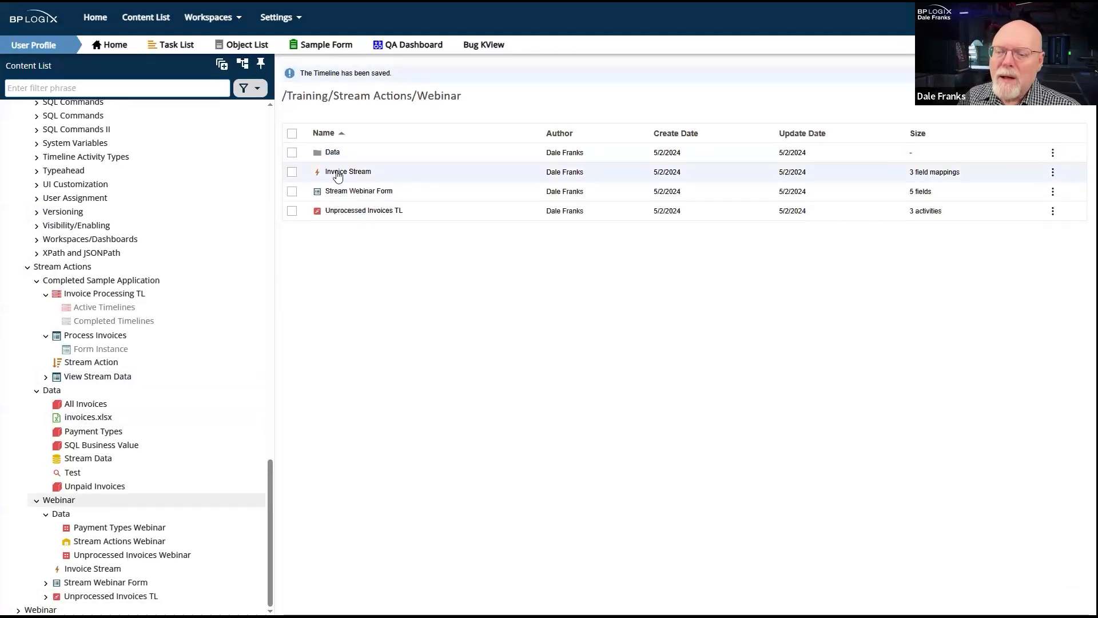
# - Check the form controls list of Stream Webinar Form for the control names, and close the form
pyautogui.click(340, 192)
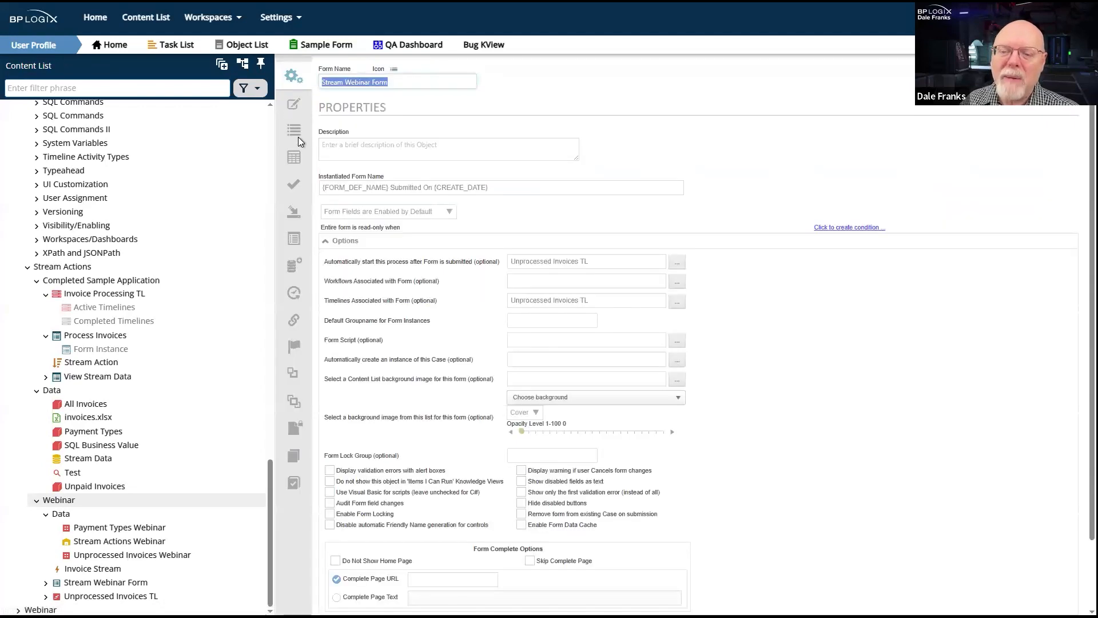
pyautogui.click(293, 130)
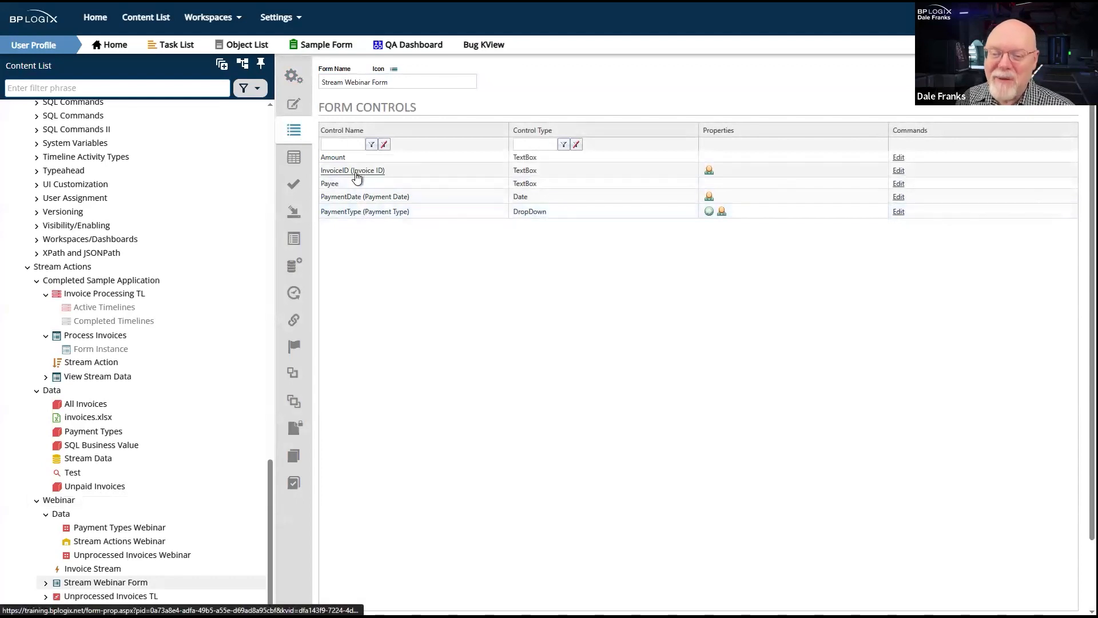
pyautogui.moveTo(1027, 77)
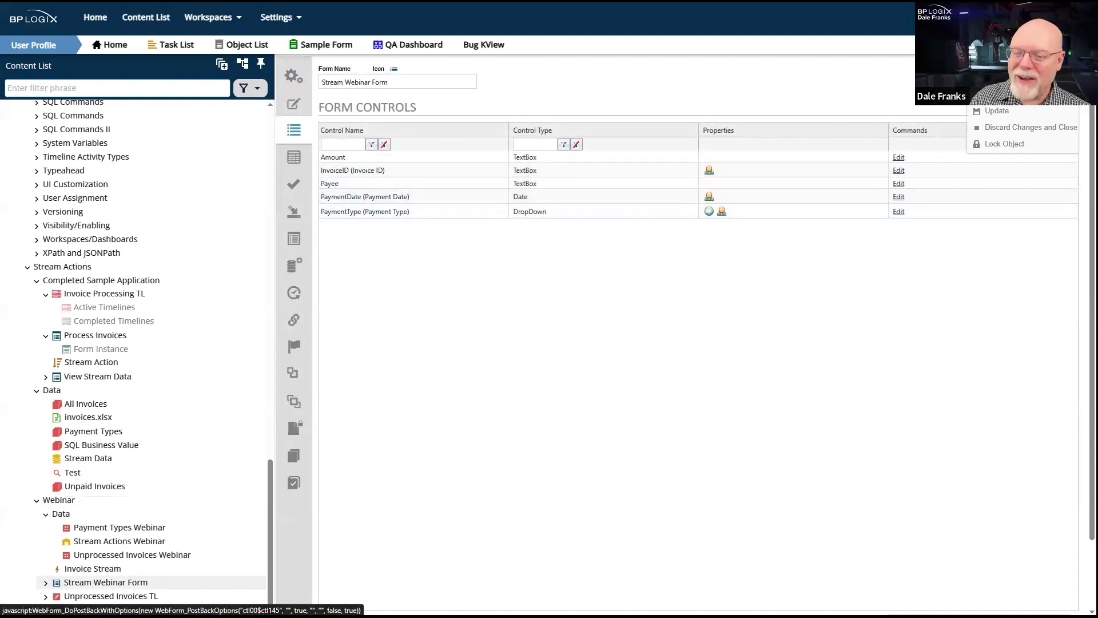
pyautogui.click(1026, 79)
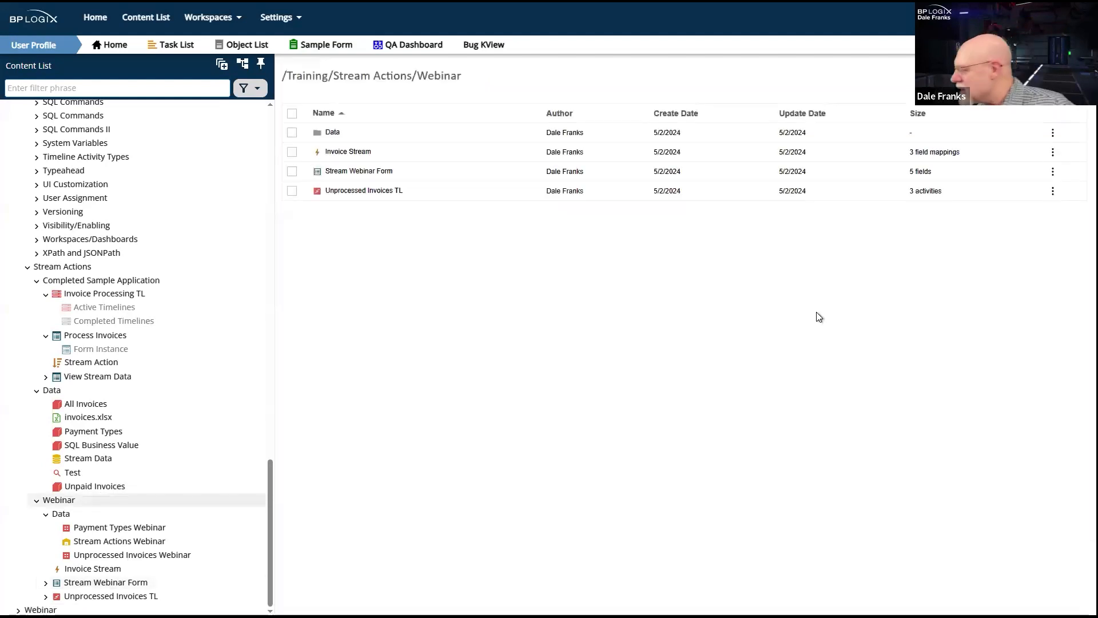
# - Open the Invoice Stream action, process it immediately from its schedule settings, and run it a second time to check the result
pyautogui.click(93, 569)
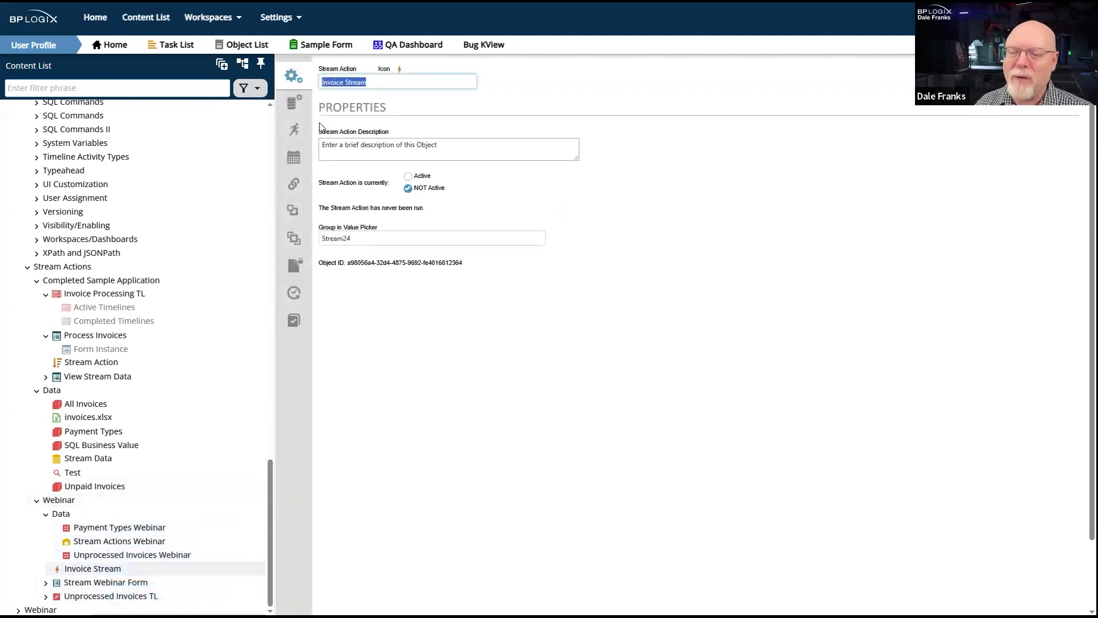
pyautogui.click(302, 146)
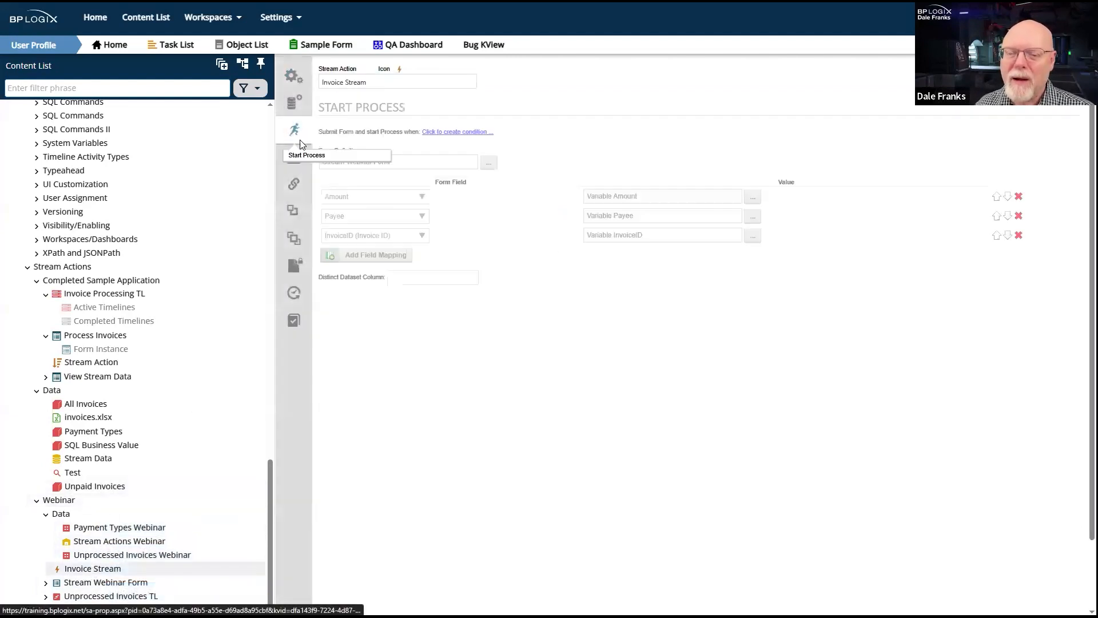
pyautogui.click(286, 164)
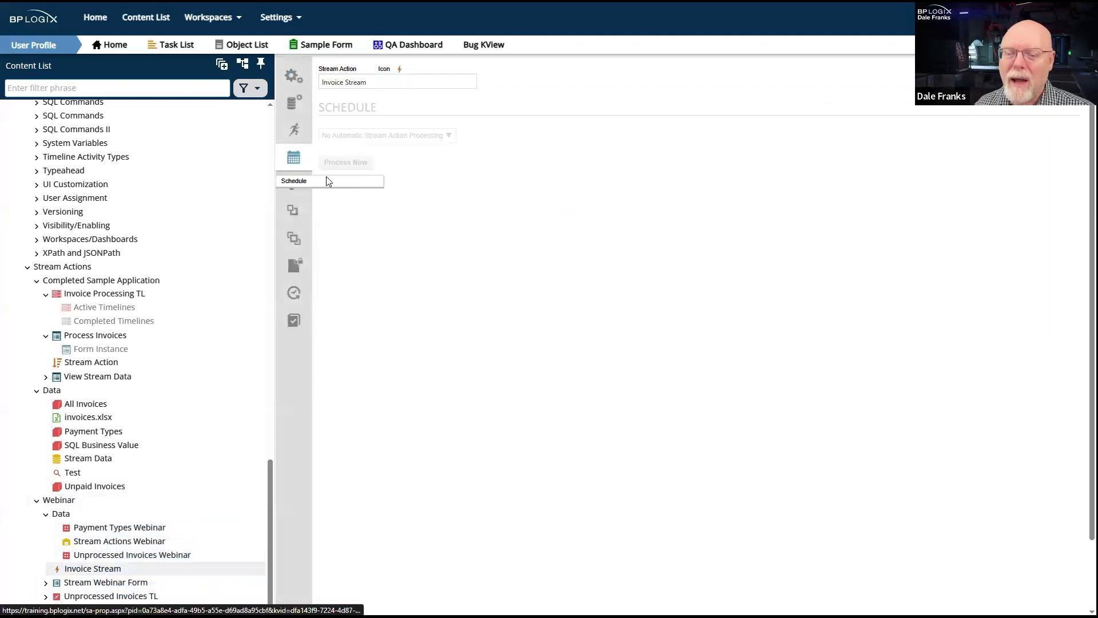
pyautogui.click(356, 162)
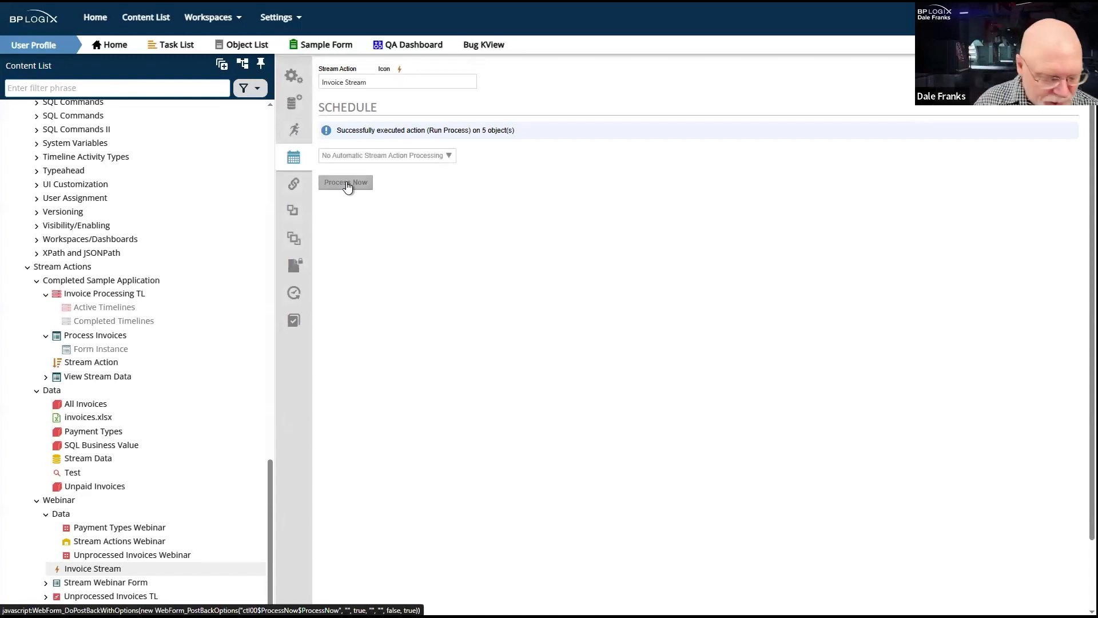
pyautogui.click(346, 184)
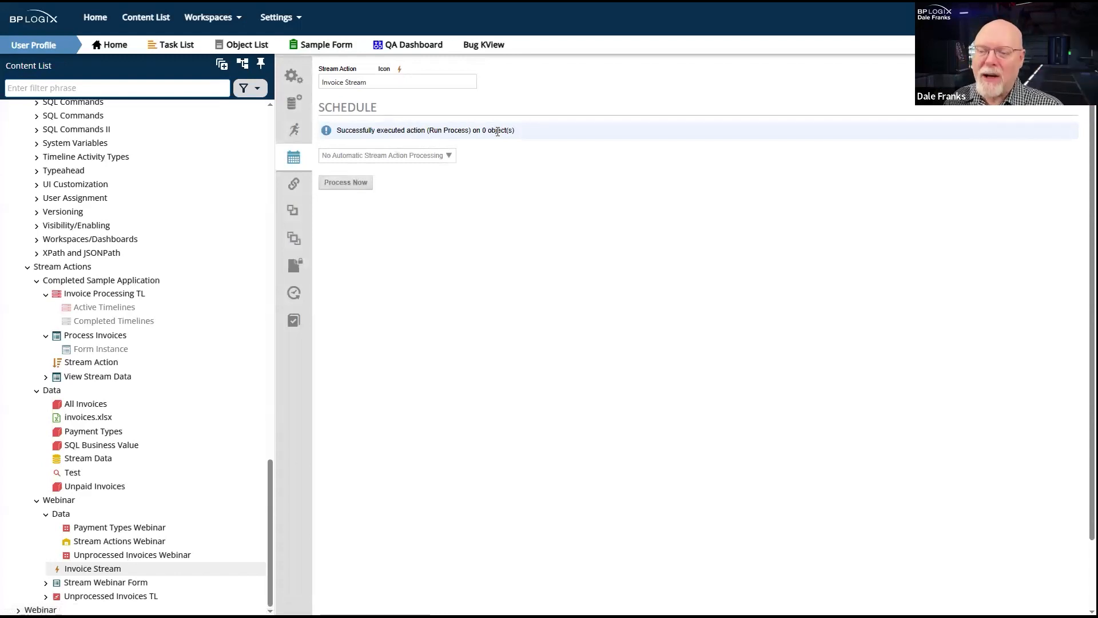
pyautogui.moveTo(517, 131); pyautogui.dragTo(466, 135)
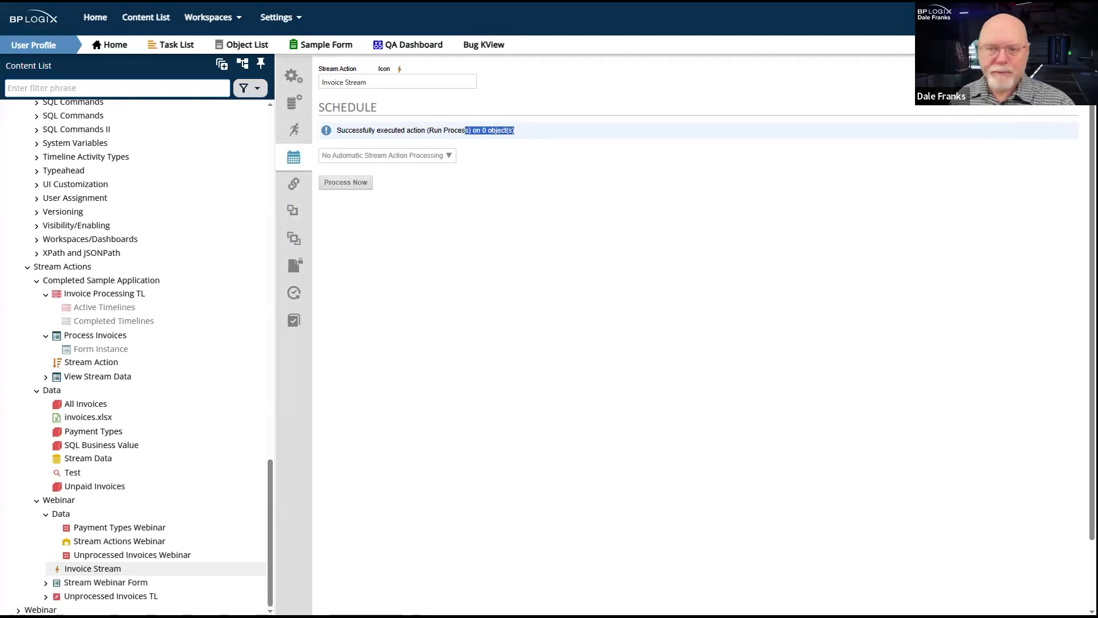
# - Open the View Stream Data form of the completed sample application, discarding unsaved changes in Invoice Processing TL
pyautogui.click(104, 293)
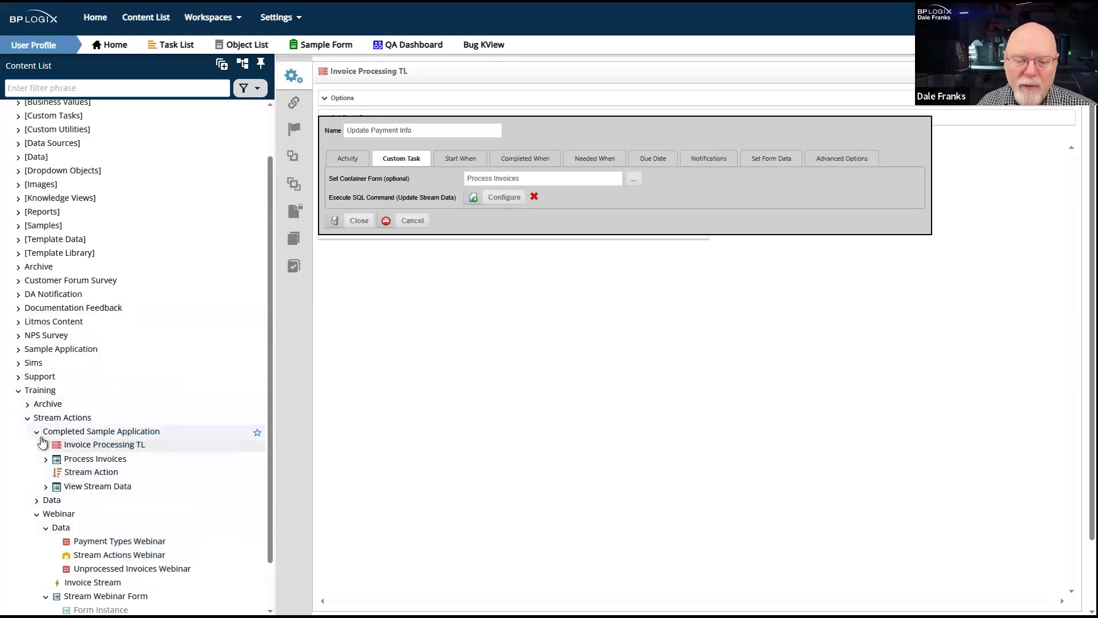
pyautogui.click(67, 491)
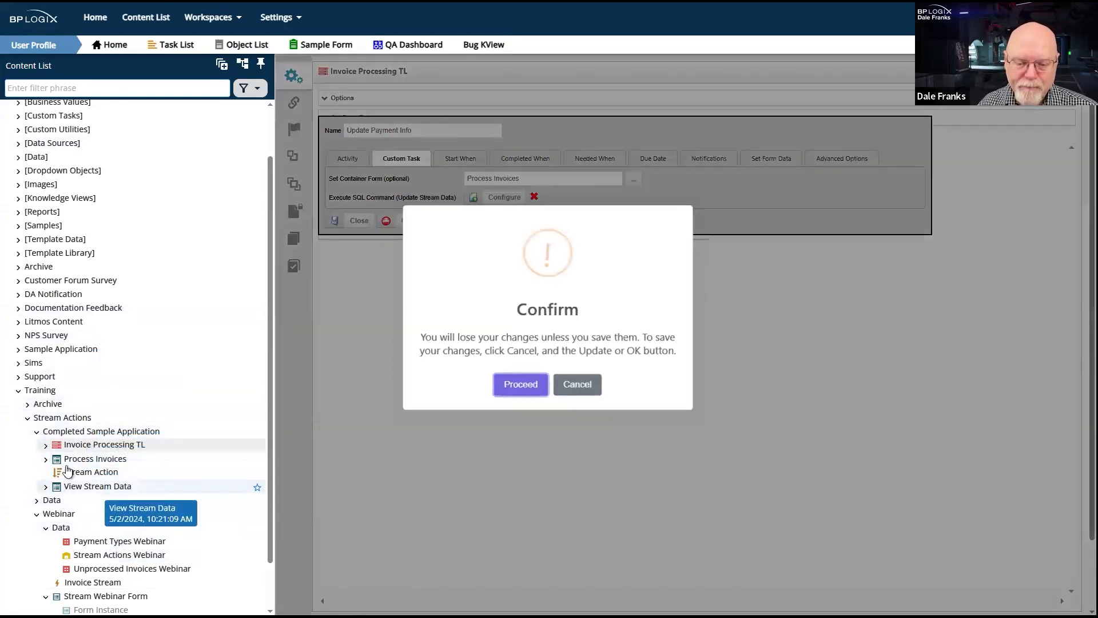
pyautogui.click(523, 393)
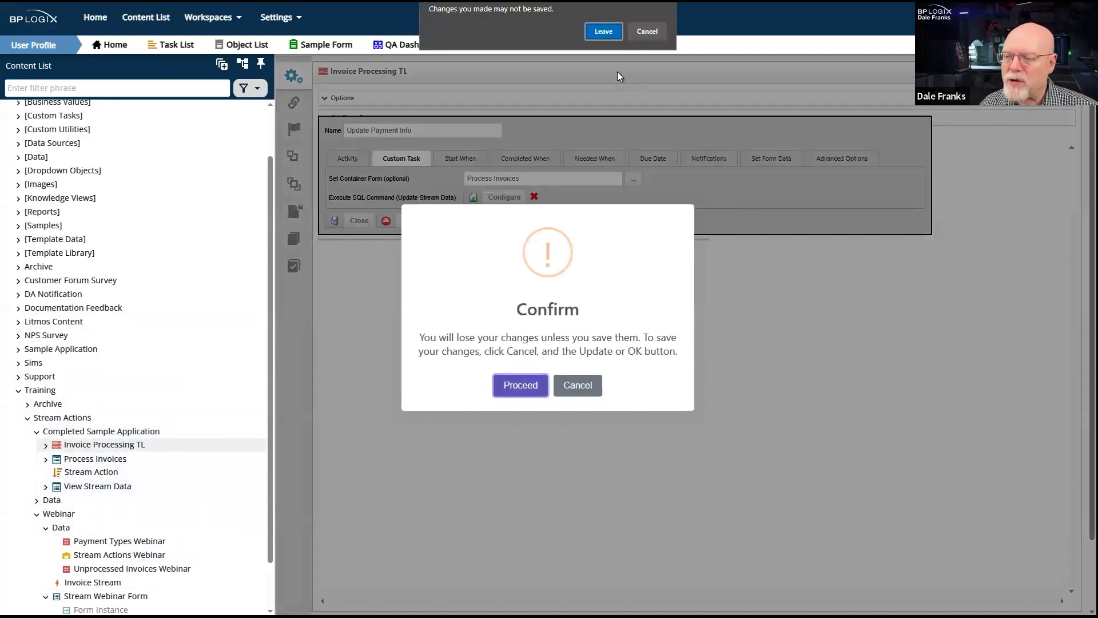
pyautogui.click(603, 32)
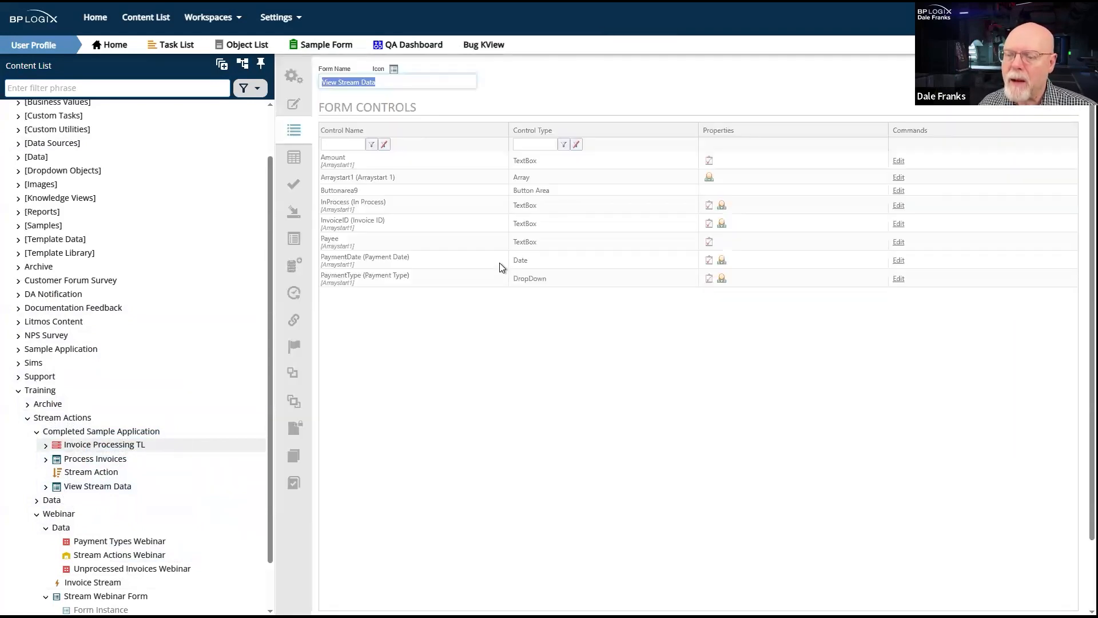
# - Run the View Stream Data form, examine the invoices' In Process and Payment Type values, and set its window aside
pyautogui.click(994, 89)
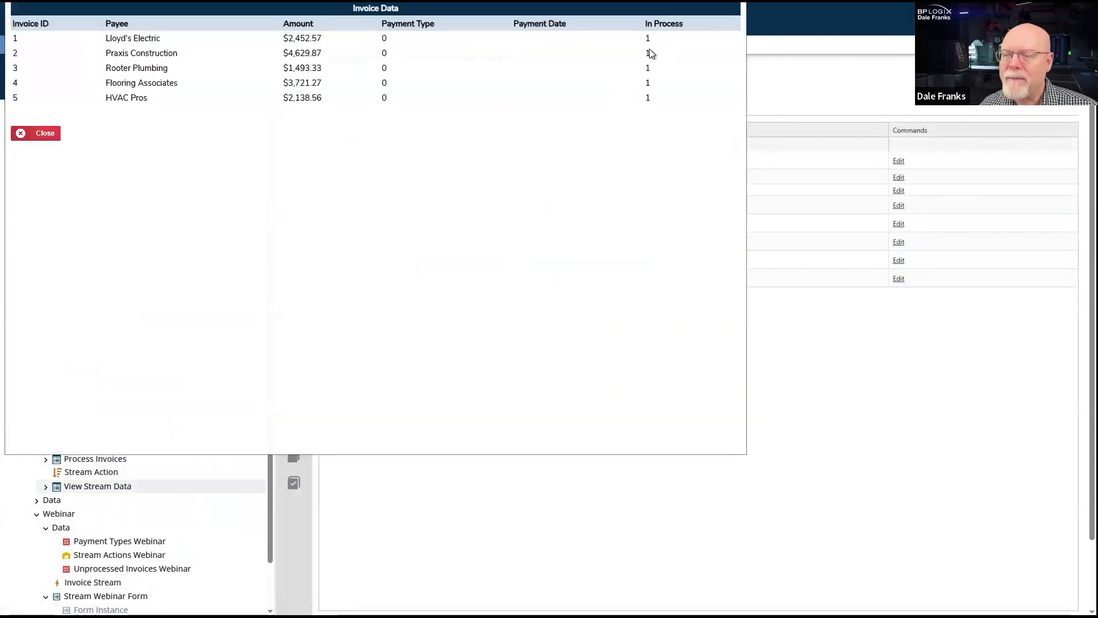
pyautogui.moveTo(662, 53); pyautogui.dragTo(669, 98)
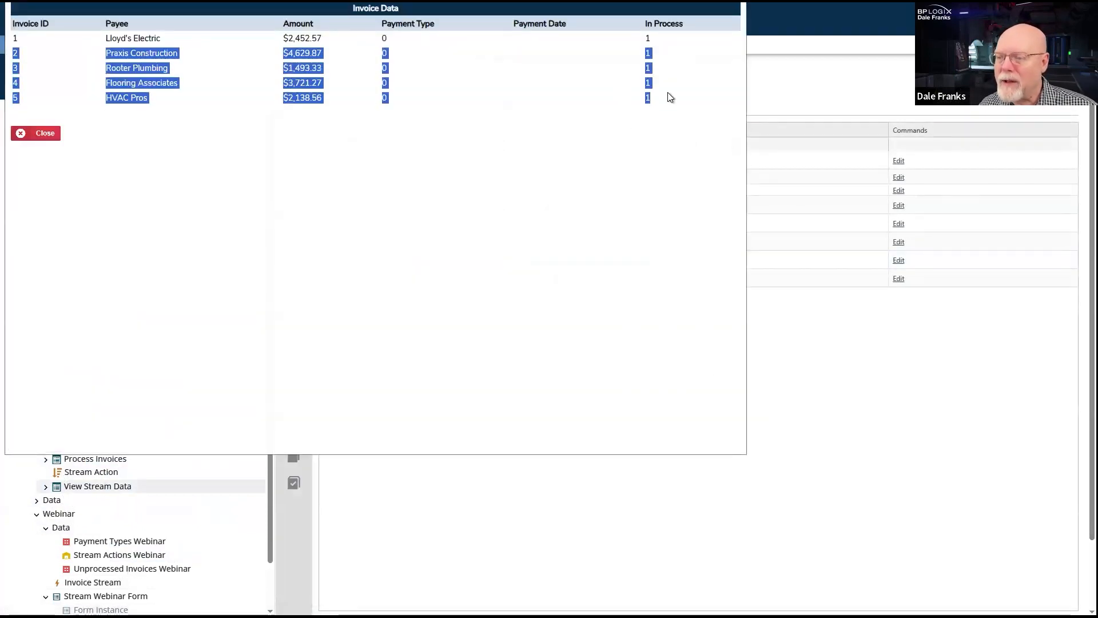
pyautogui.click(441, 231)
pyautogui.moveTo(381, 79); pyautogui.dragTo(414, 111)
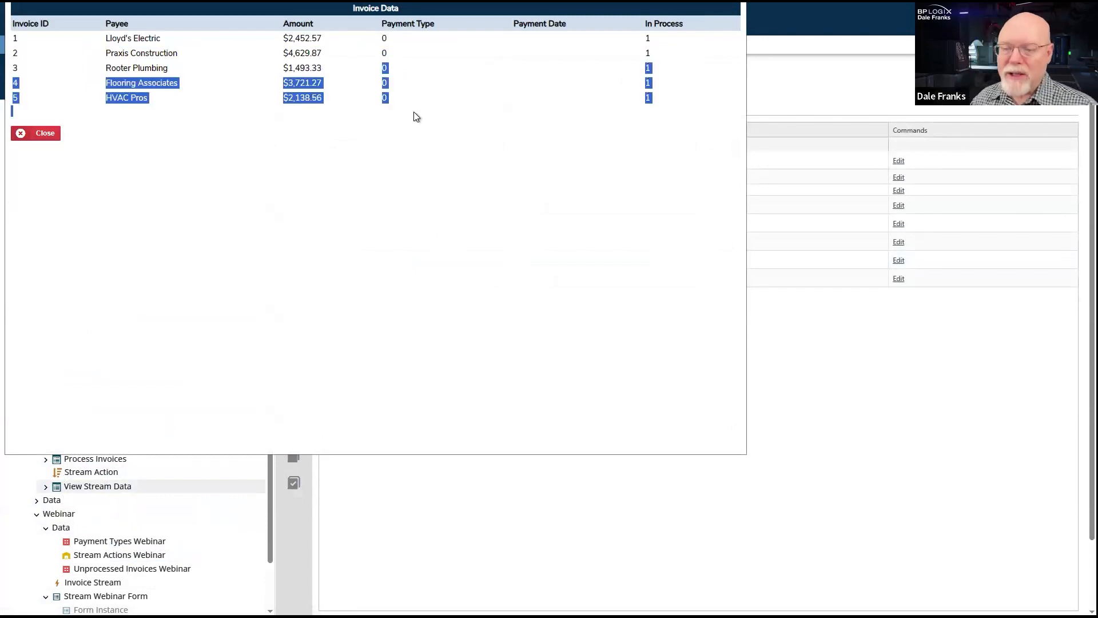
pyautogui.click(534, 67)
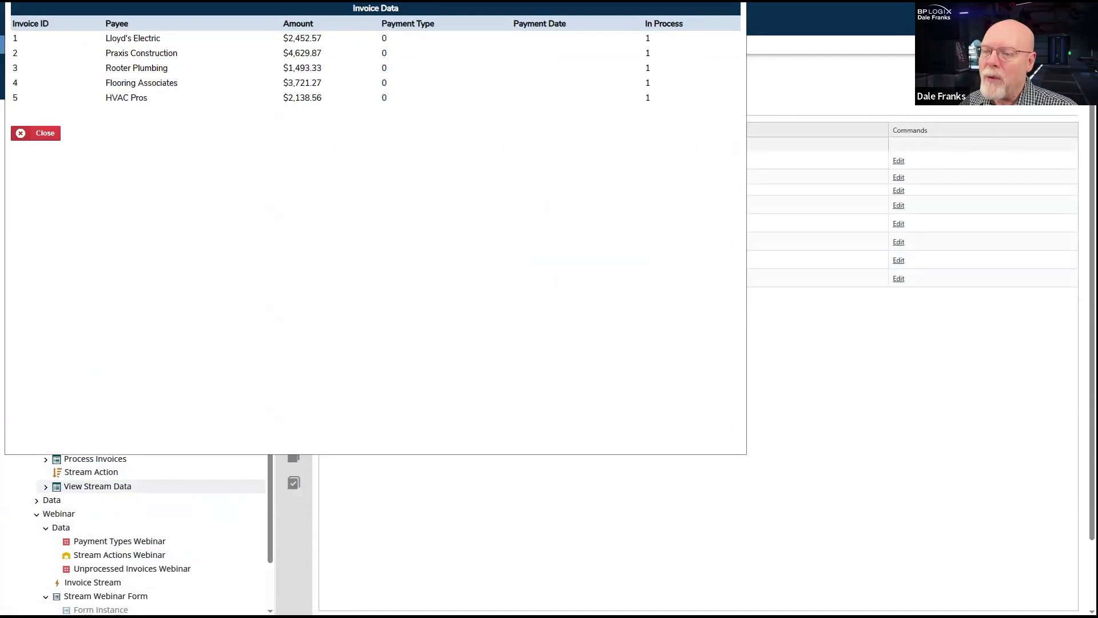
pyautogui.moveTo(375, 1); pyautogui.dragTo(378, 6)
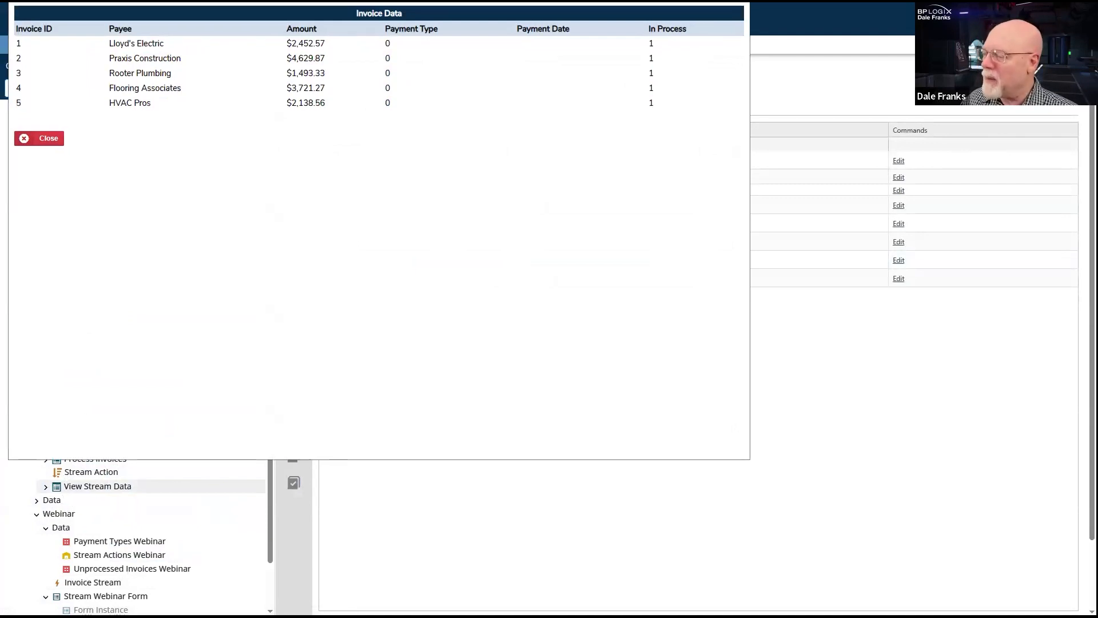
pyautogui.click(736, 2)
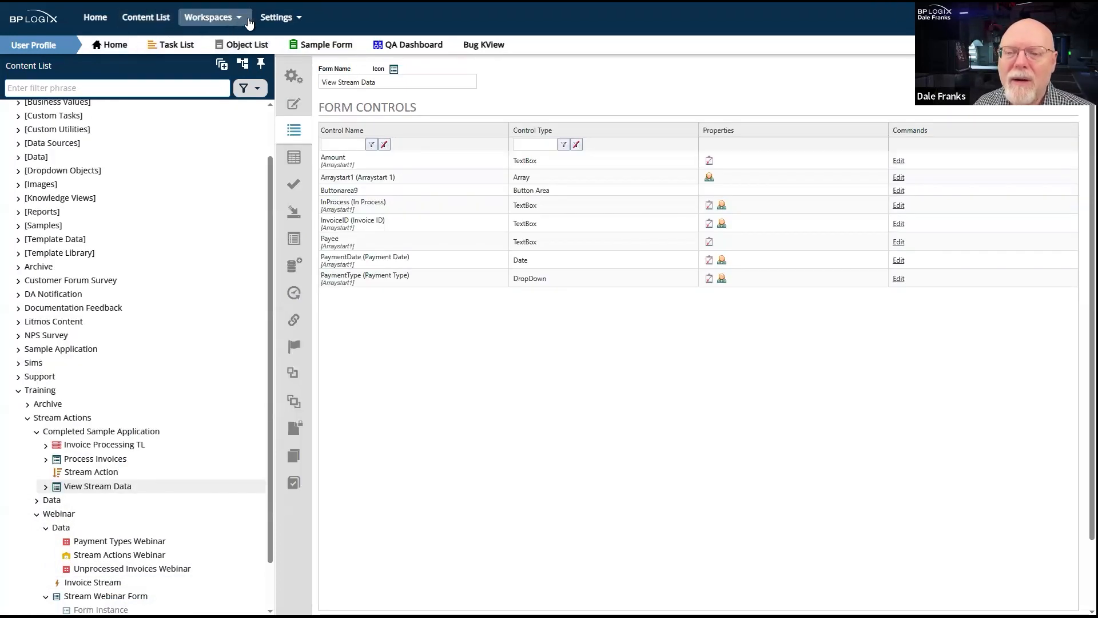
# - Go to the User Profile workspace and open the first Process Invoice task in the task list
pyautogui.click(230, 20)
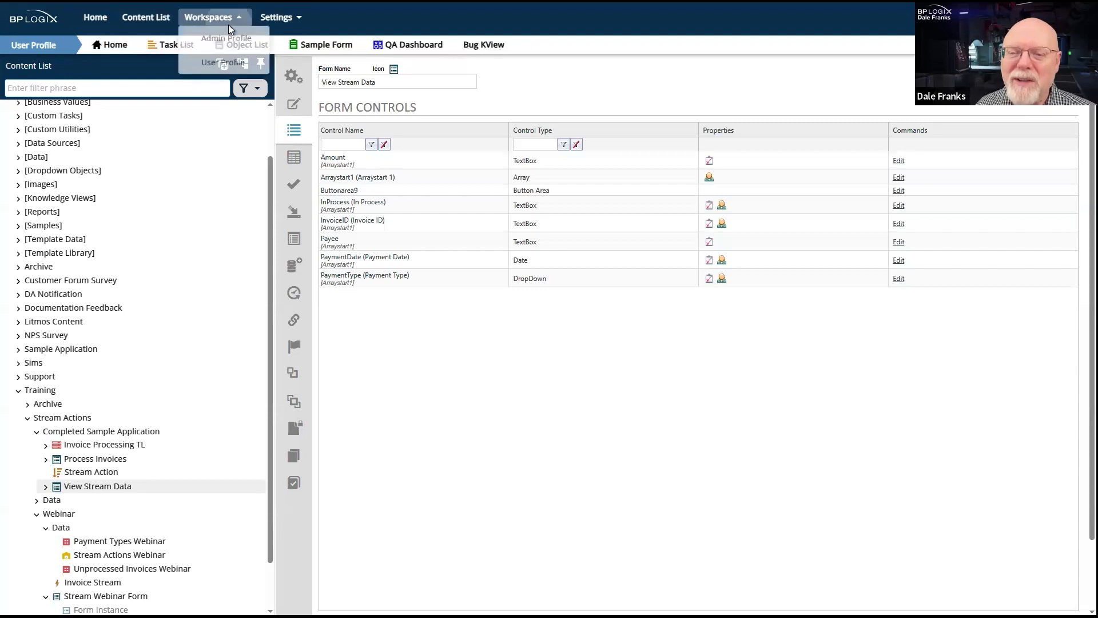
pyautogui.click(224, 66)
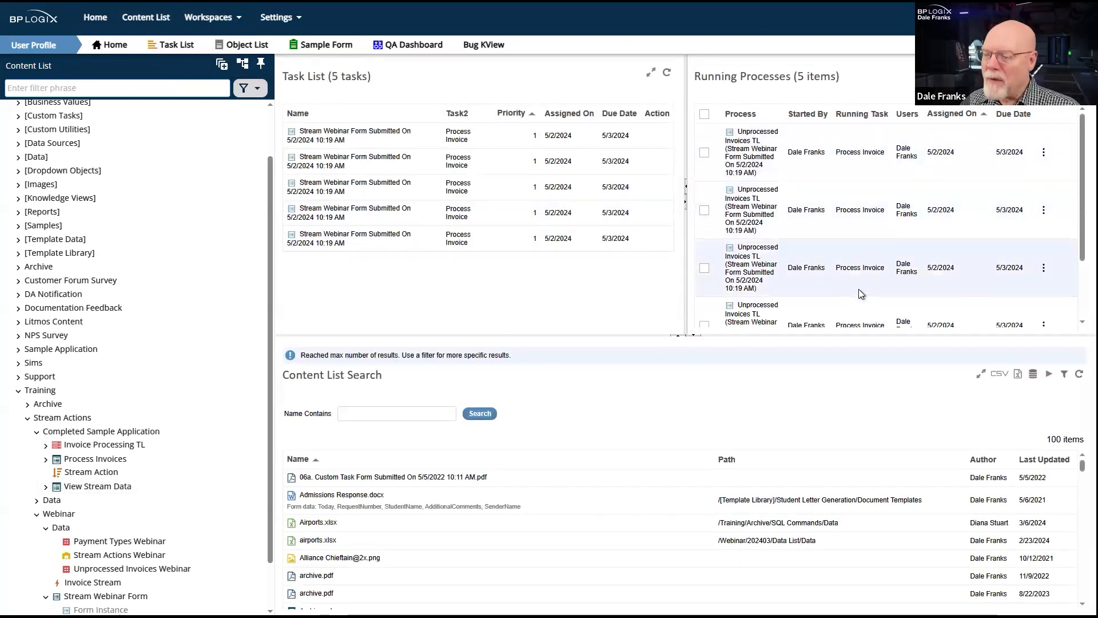
pyautogui.click(340, 135)
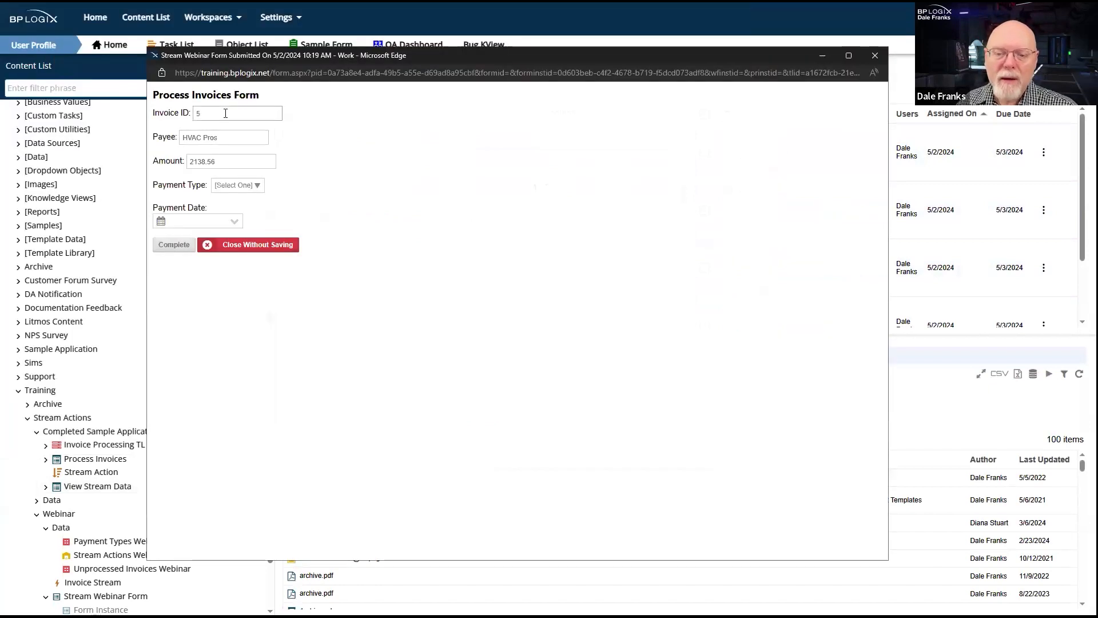
# - Process the HVAC Pros invoice with payment type Check and payment date 5/2/2024, and complete the task
pyautogui.click(194, 161)
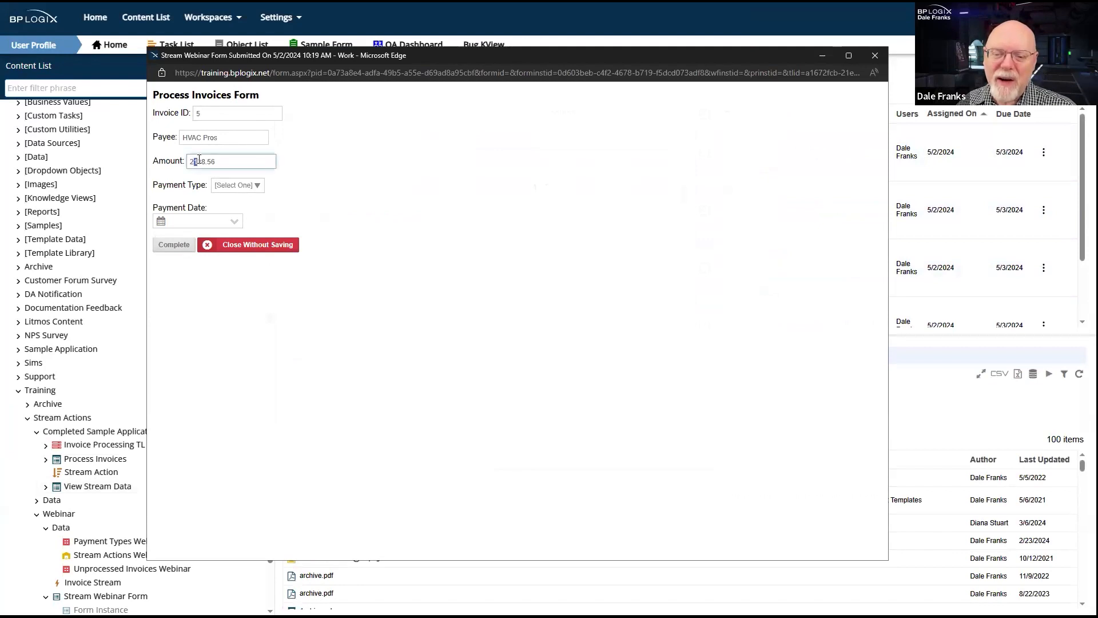
pyautogui.click(330, 176)
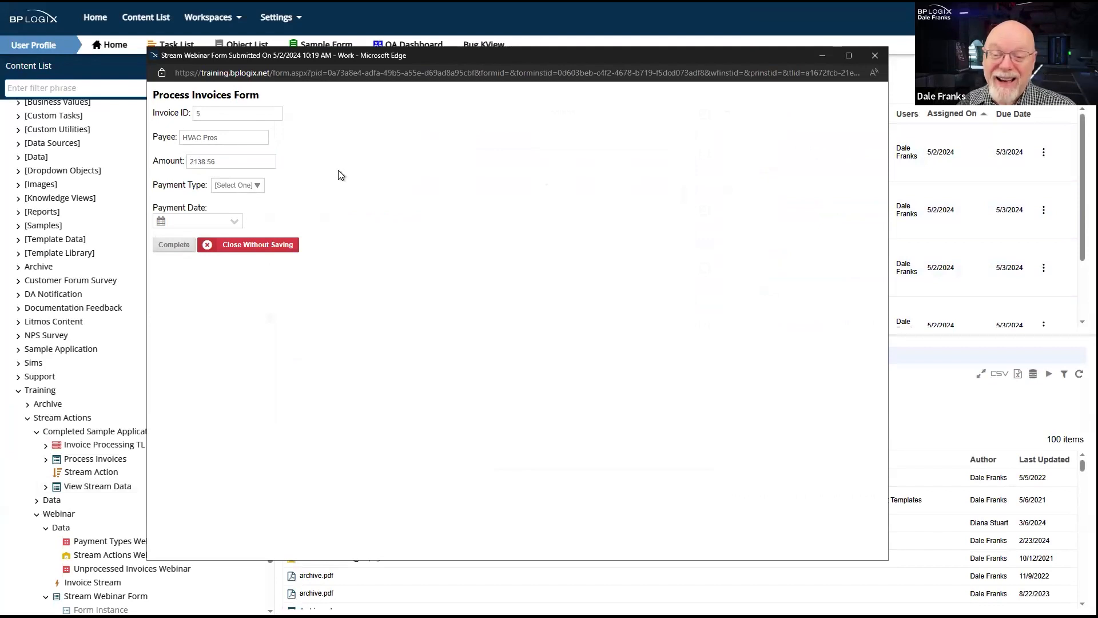
pyautogui.click(253, 185)
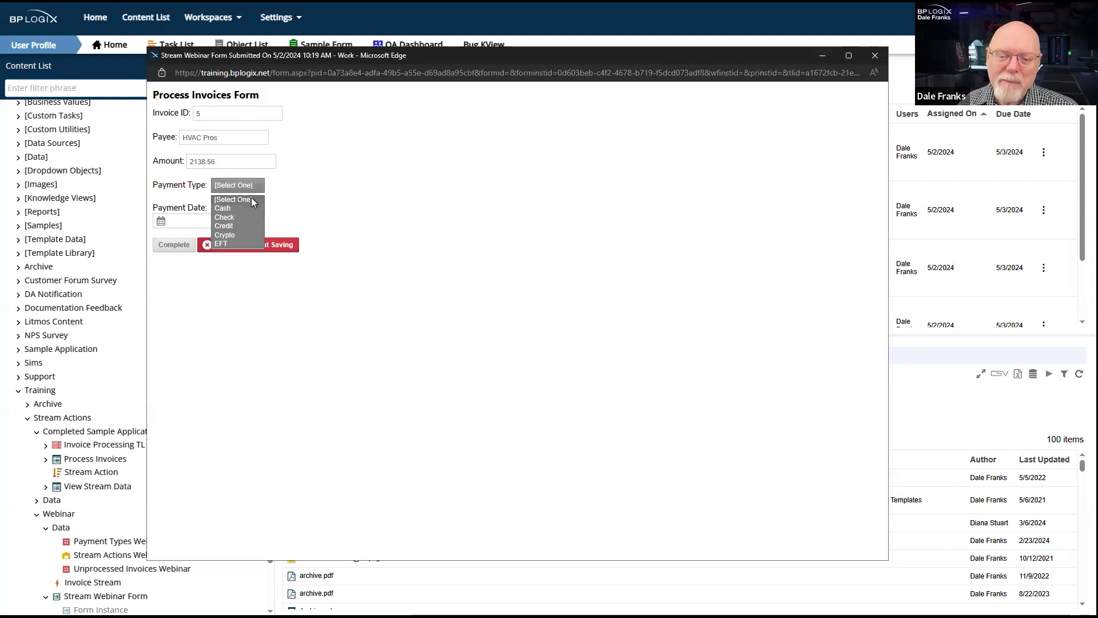
pyautogui.click(229, 218)
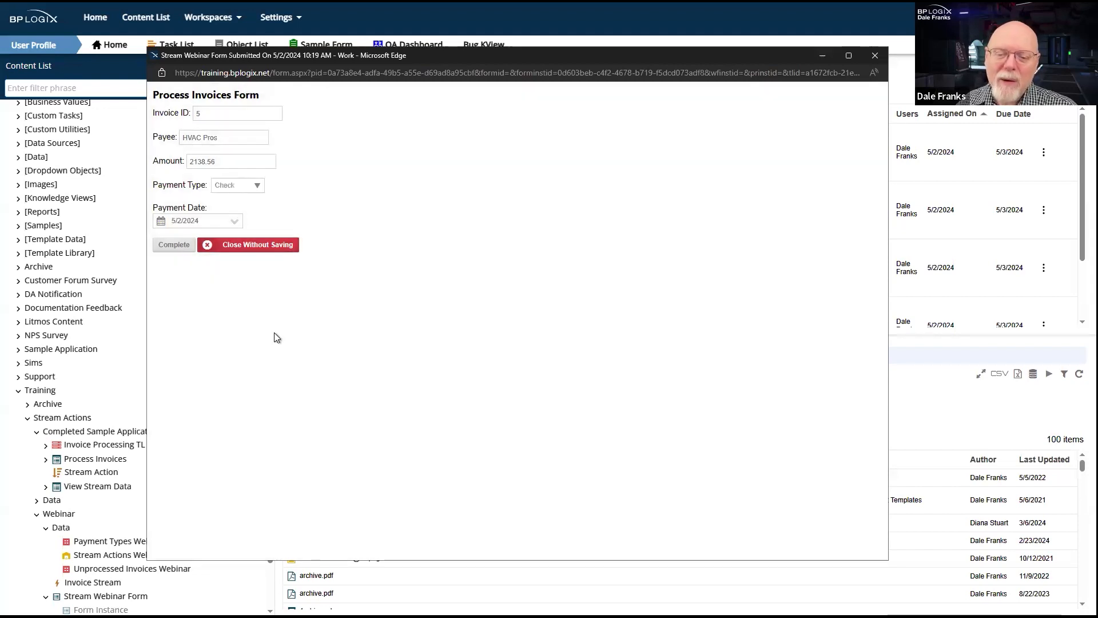
pyautogui.click(167, 246)
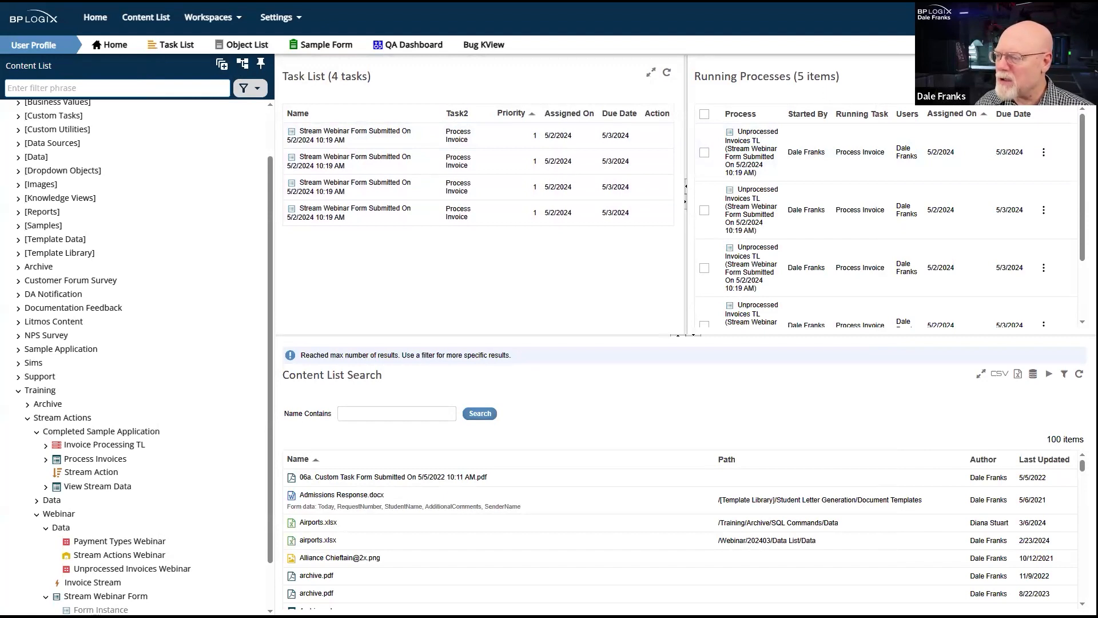
# - Check the running processes, refresh the View Stream Data window to look for the written-back payment details, and close it
pyautogui.scroll(-1, 814, 262)
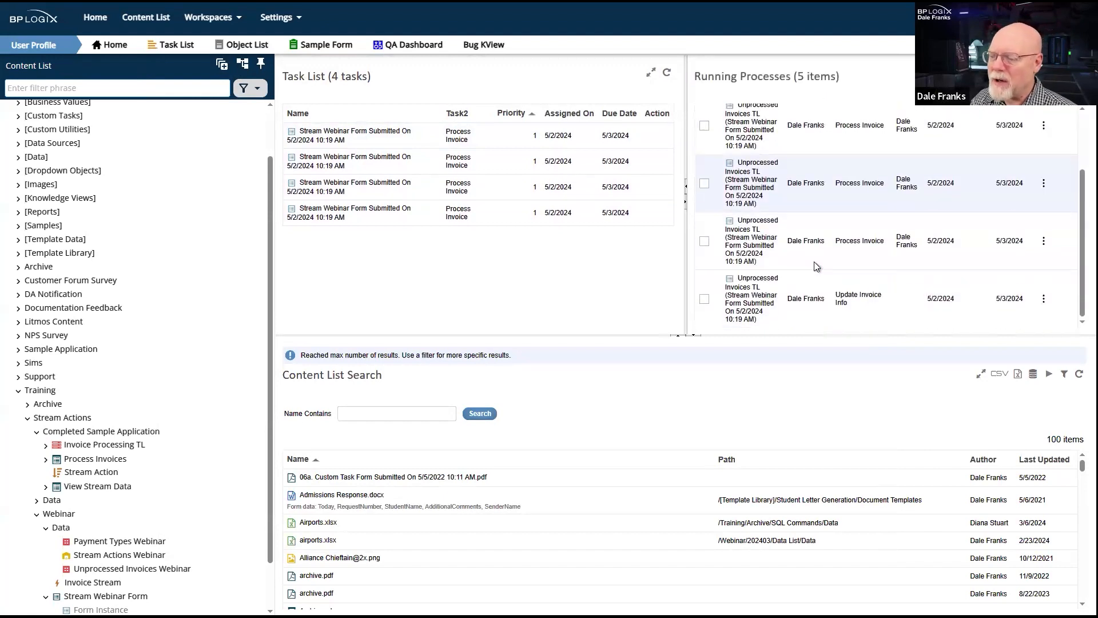
pyautogui.scroll(1, 815, 262)
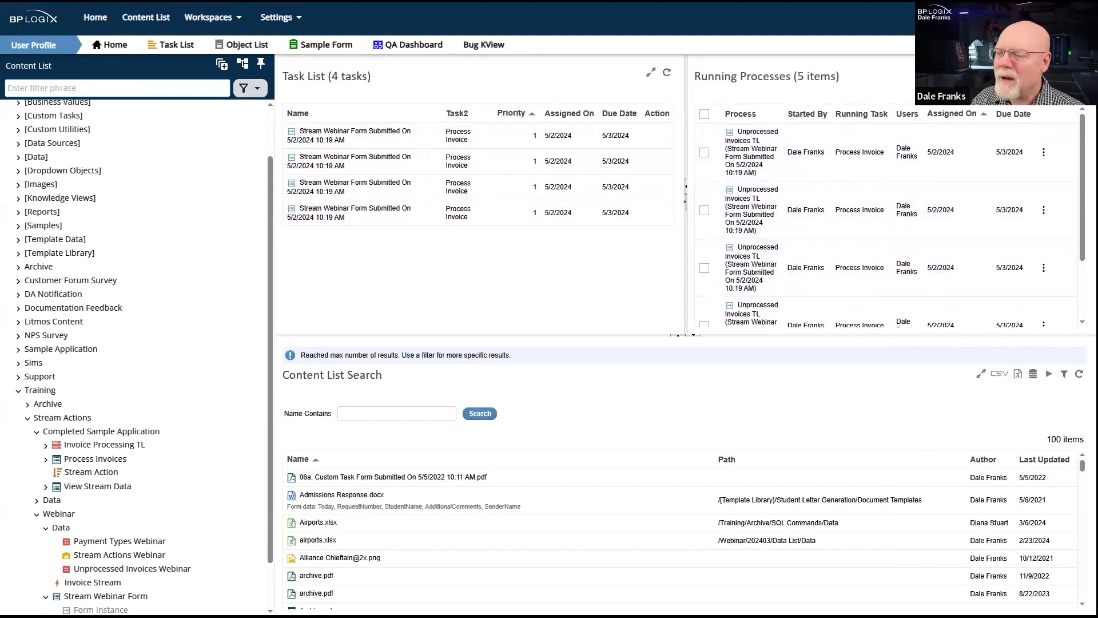
pyautogui.hotkey('alt', 'Tab')
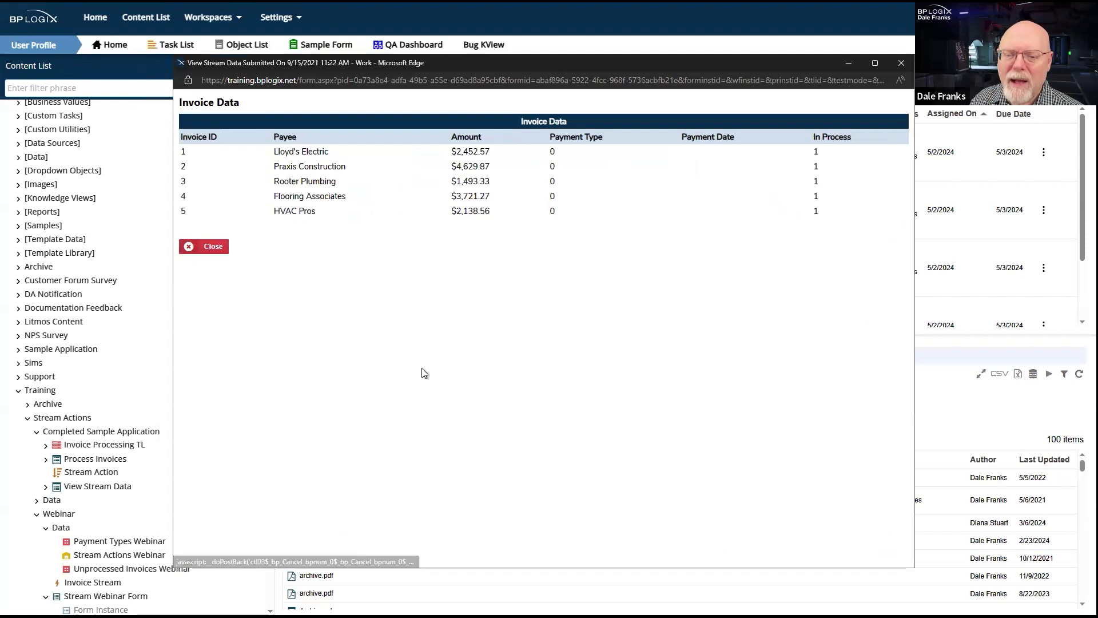
pyautogui.rightClick(424, 375)
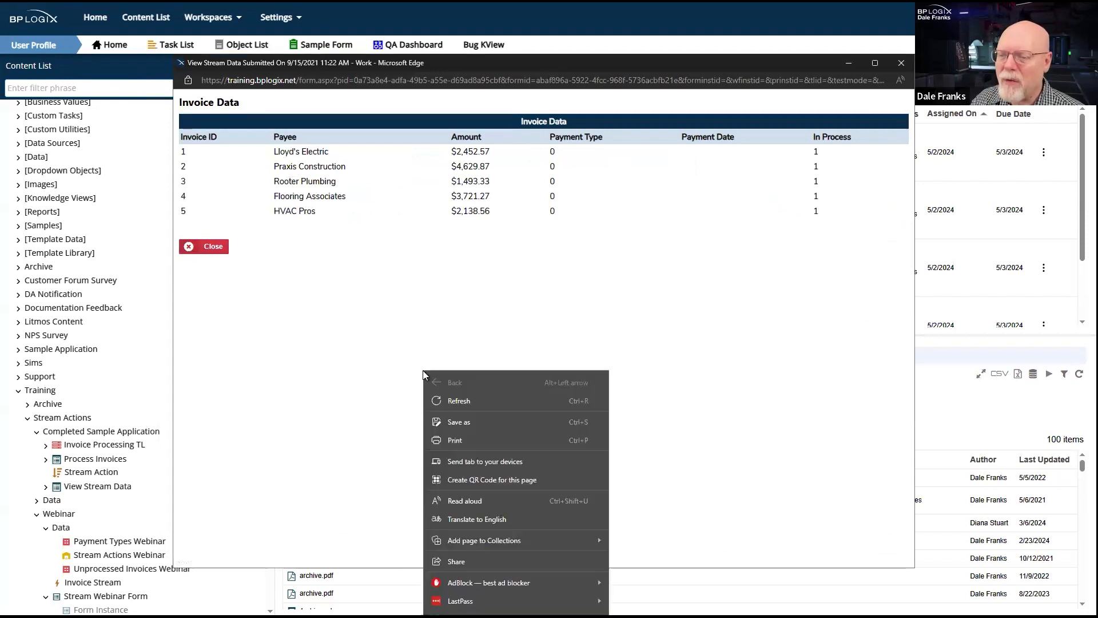
pyautogui.click(473, 402)
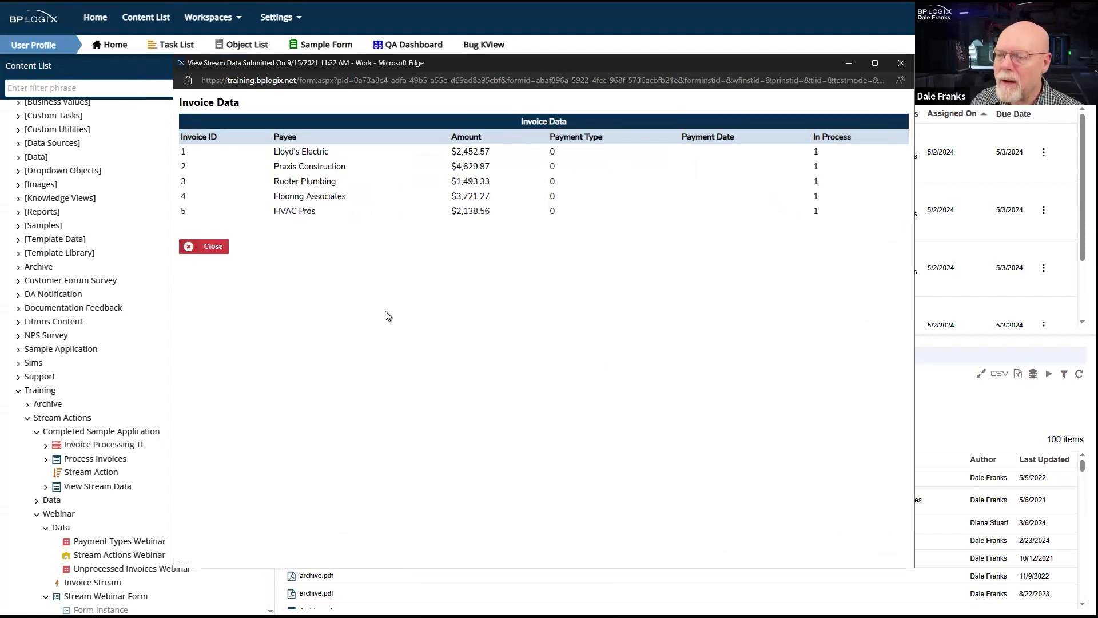
pyautogui.rightClick(355, 263)
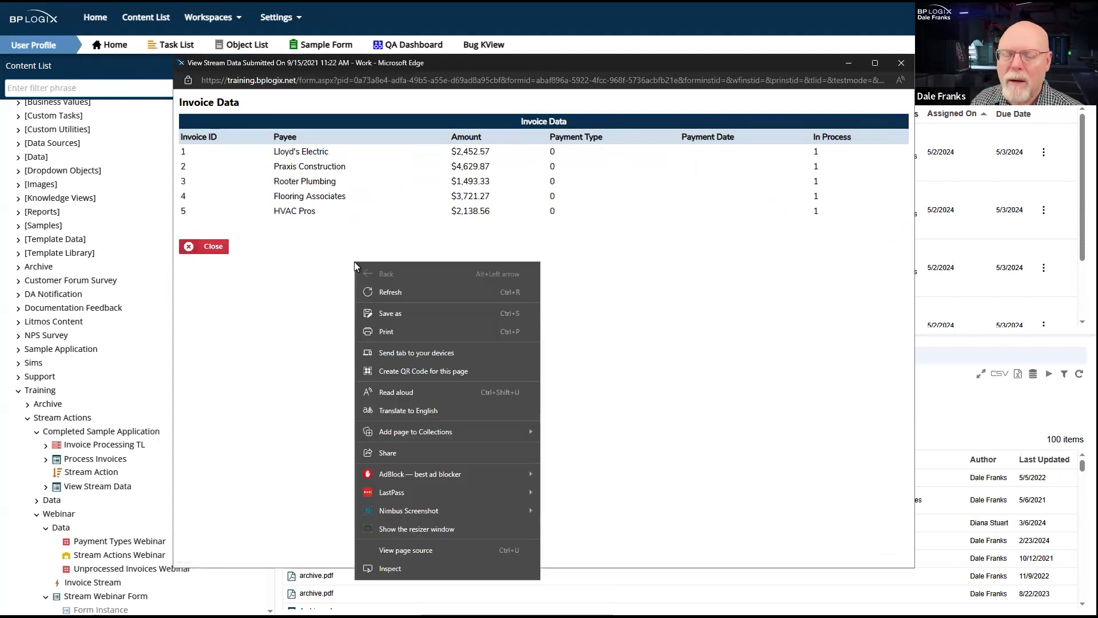
pyautogui.click(382, 293)
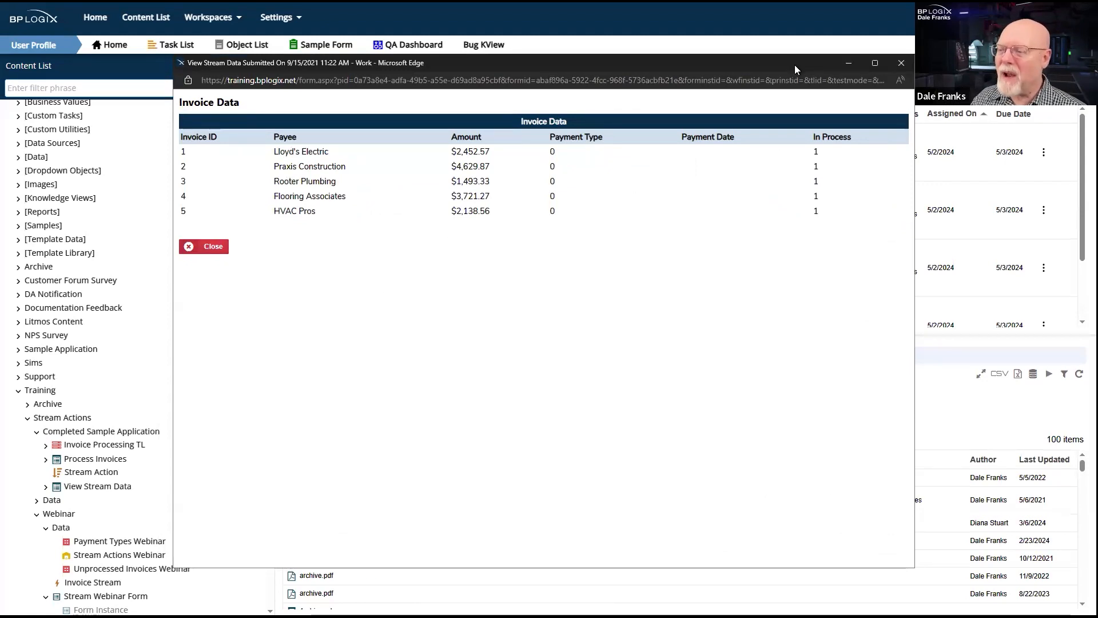
pyautogui.click(902, 63)
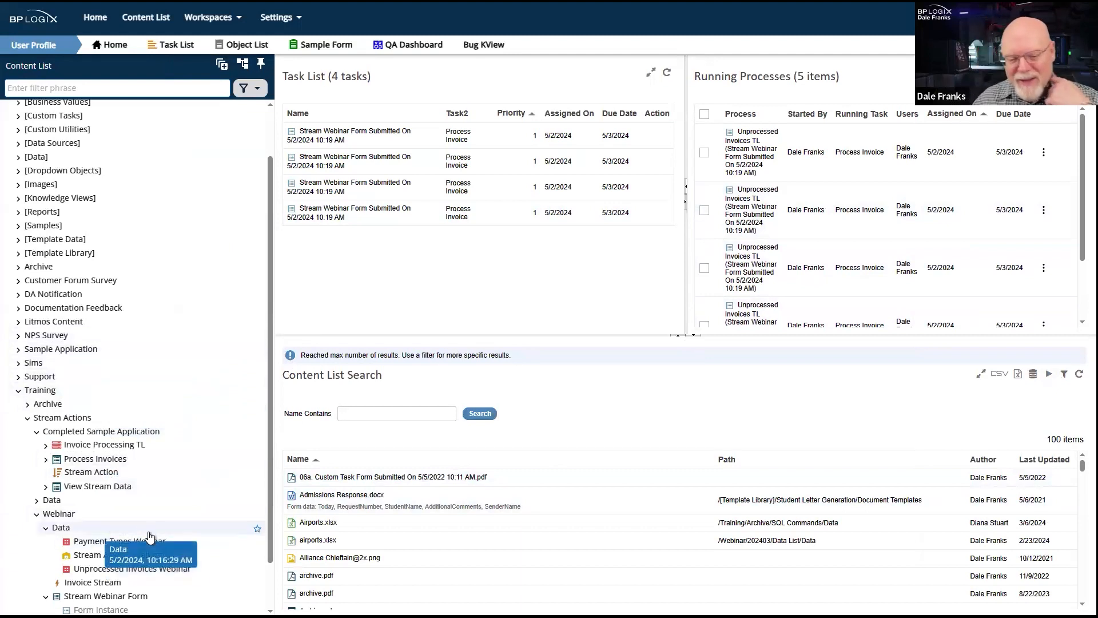
# - Open the SQL command configuration of the Update Invoice Info activity in the Unprocessed Invoices TL timeline
pyautogui.scroll(-1, 121, 571)
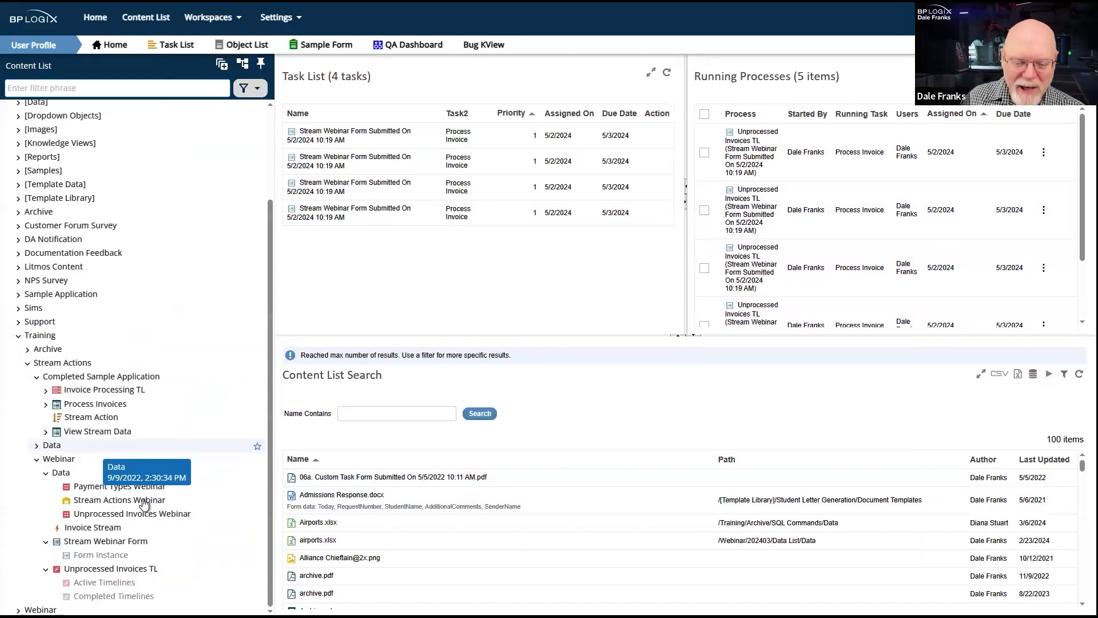
pyautogui.click(69, 573)
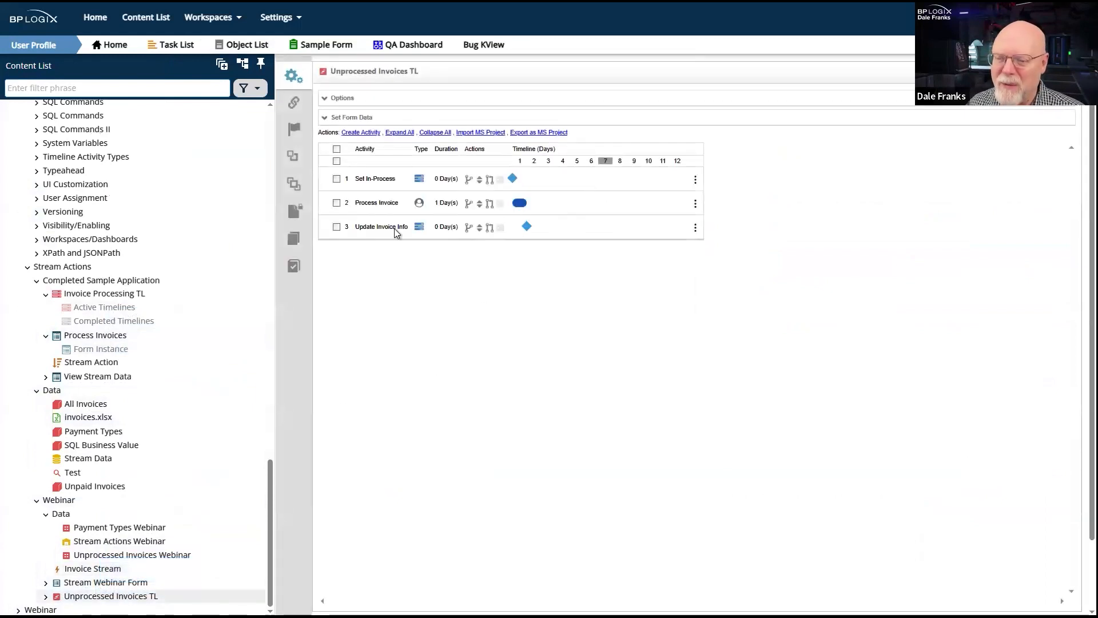
pyautogui.click(393, 228)
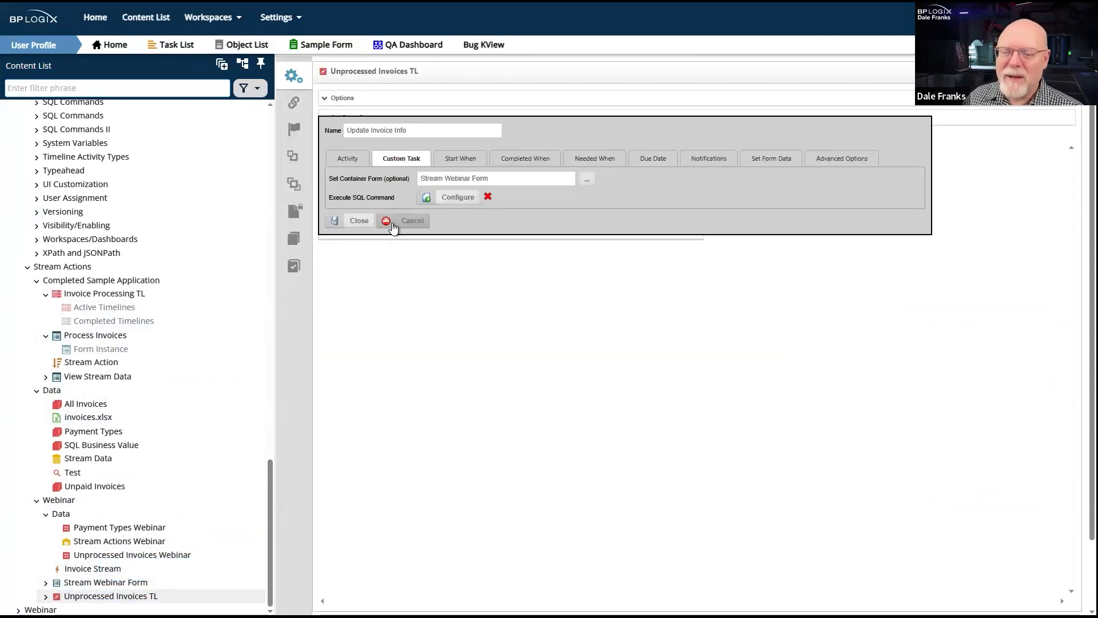
pyautogui.click(460, 199)
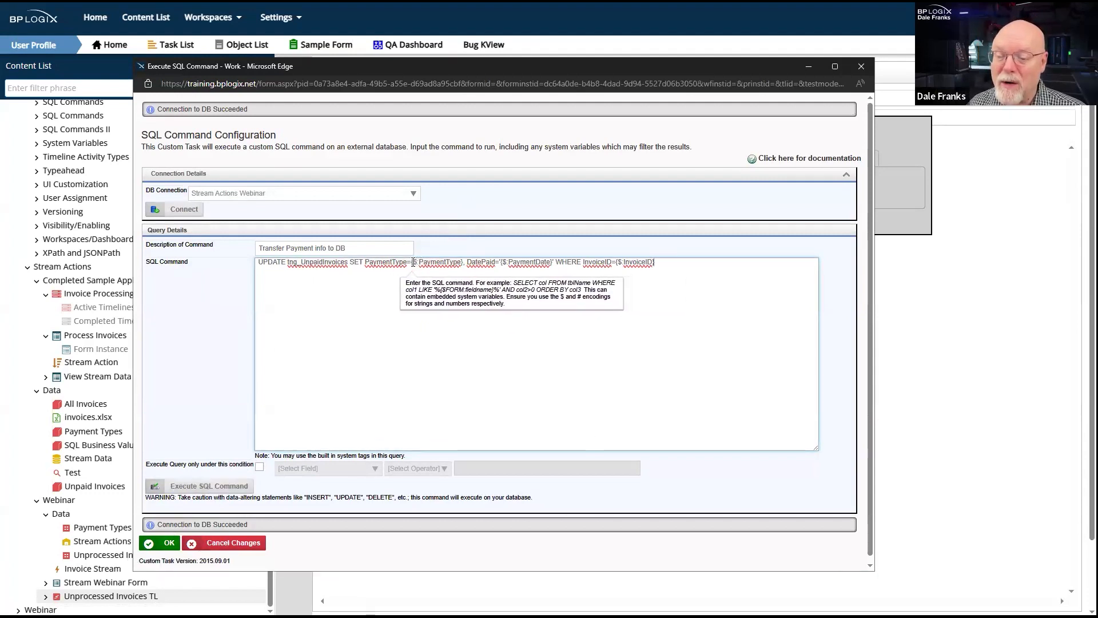
# - Replace the form variable assigned to PaymentType in the UPDATE command with the fixed value 1
pyautogui.moveTo(413, 262); pyautogui.dragTo(458, 260)
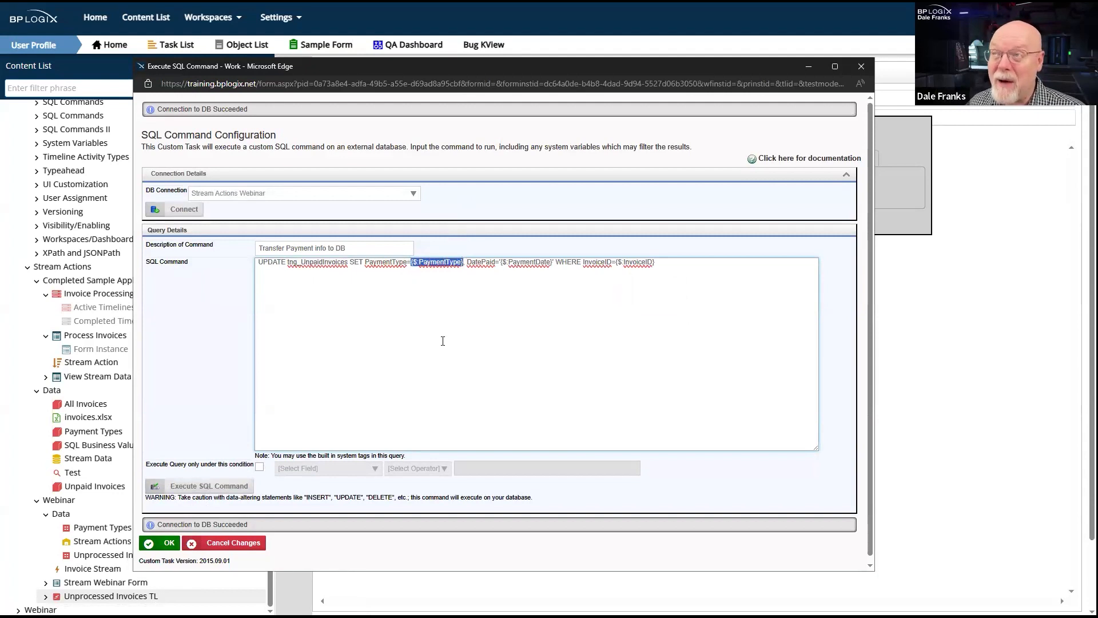
pyautogui.click(730, 260)
pyautogui.moveTo(736, 264); pyautogui.dragTo(183, 290)
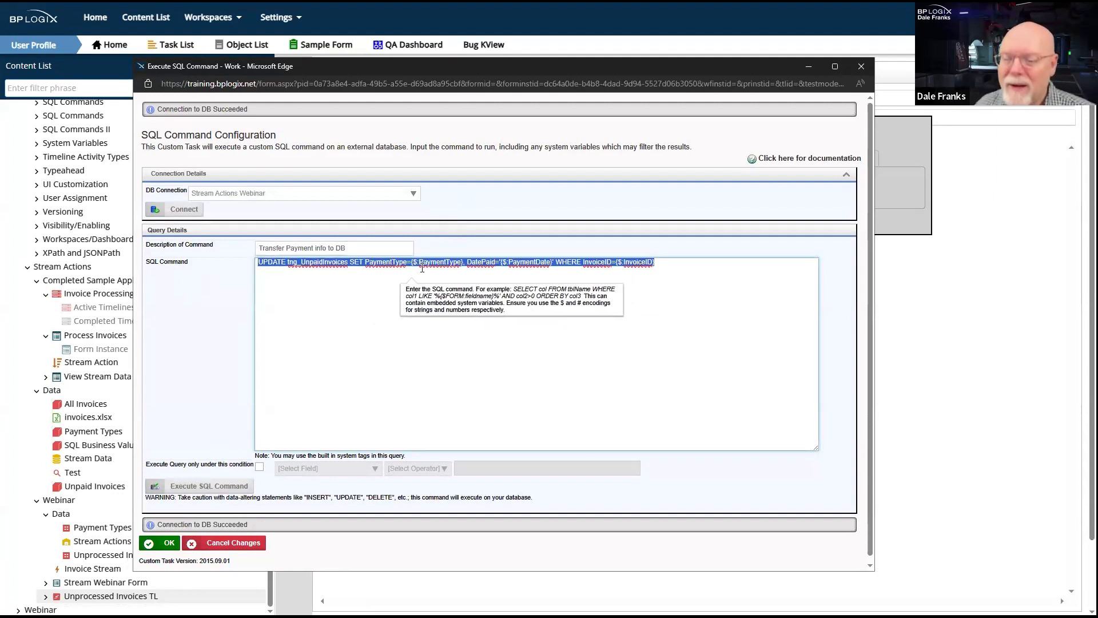
pyautogui.doubleClick(440, 262)
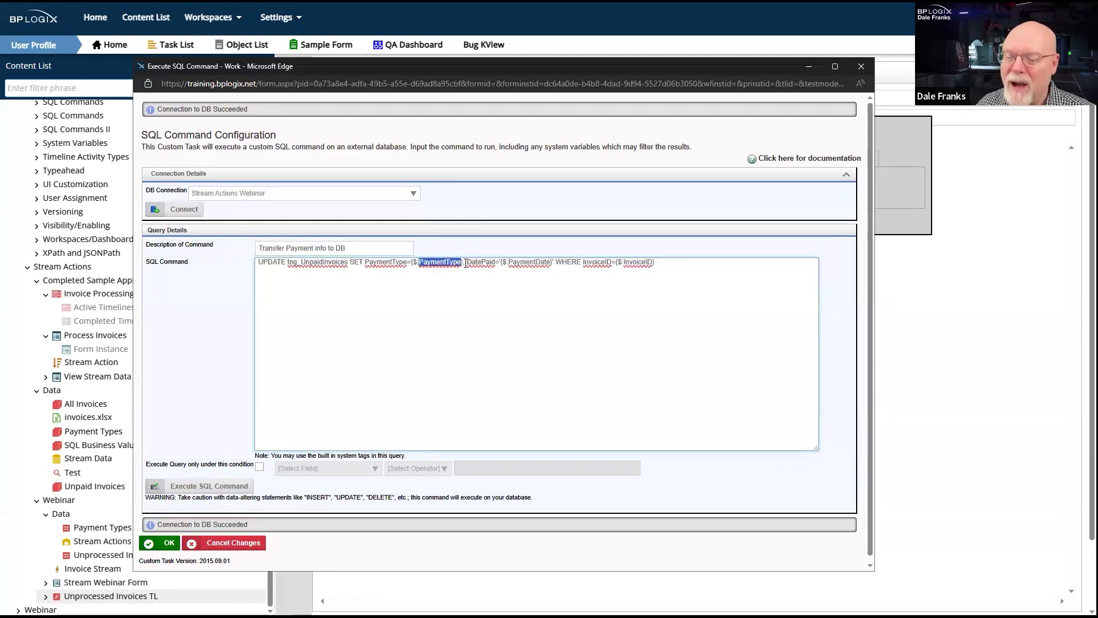
pyautogui.moveTo(464, 262); pyautogui.dragTo(412, 267)
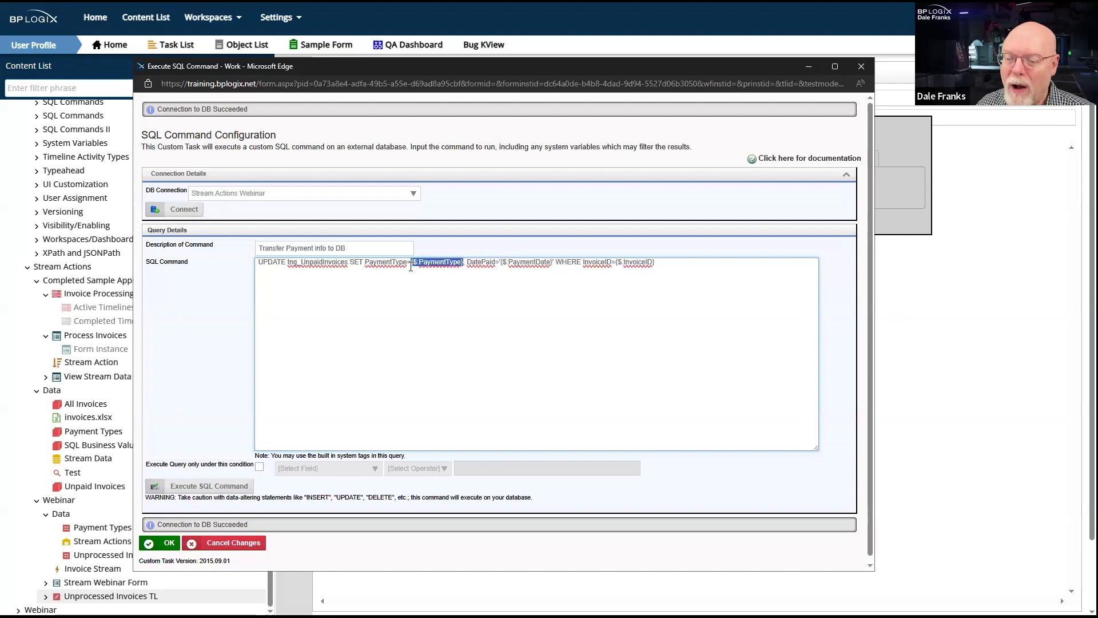
pyautogui.write('1')
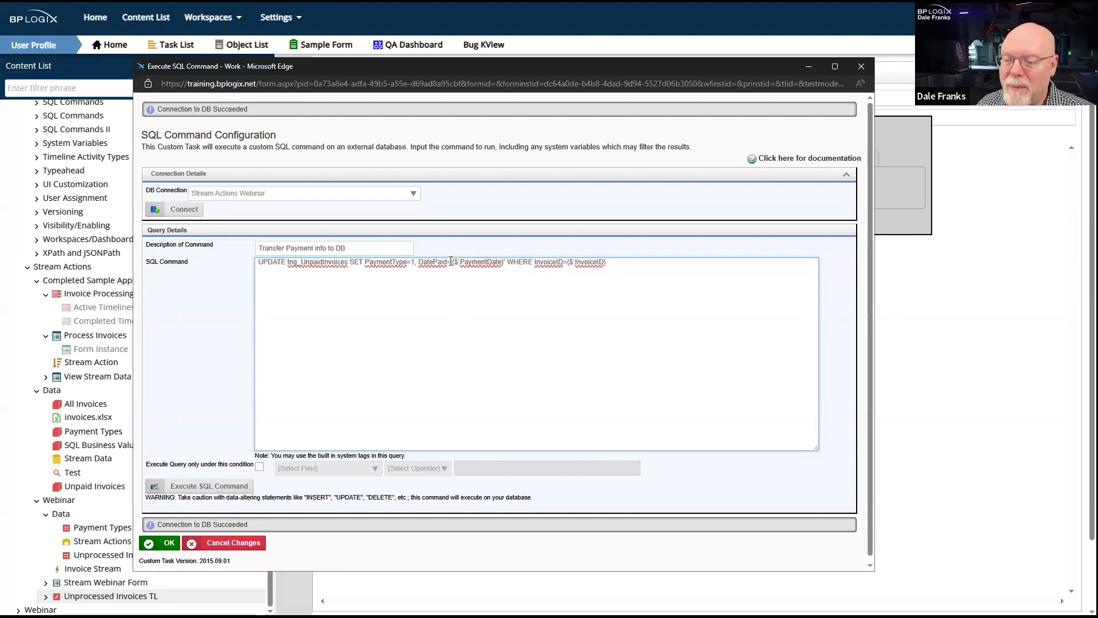
# - Replace the quoted PaymentDate variable assigned to DatePaid in the UPDATE command with GetDate()
pyautogui.moveTo(468, 264); pyautogui.dragTo(479, 266)
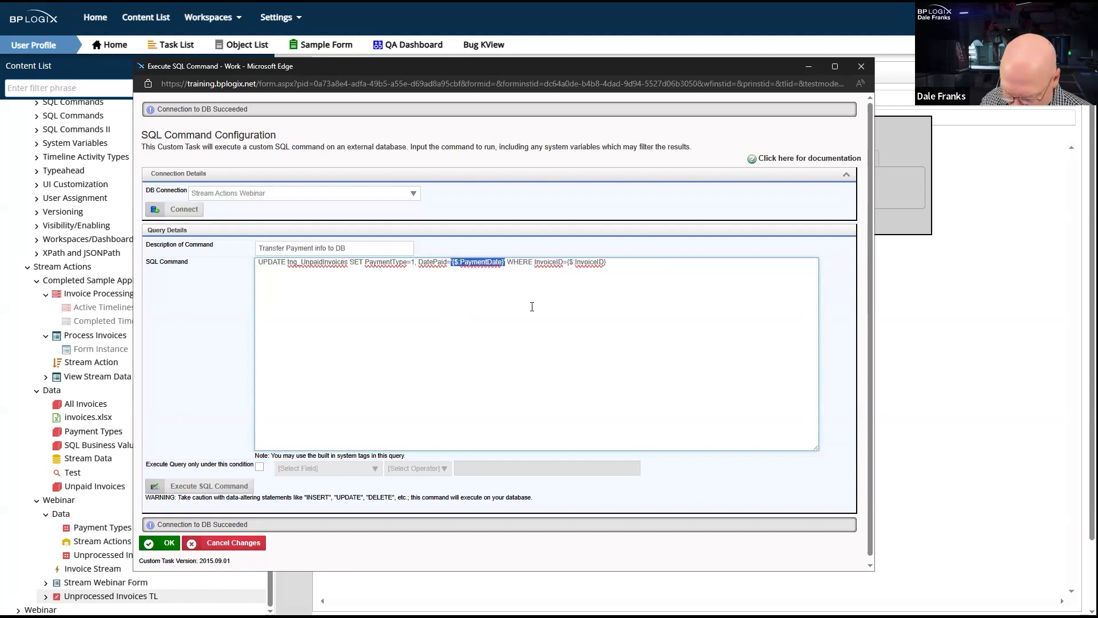
pyautogui.write('GetDate')
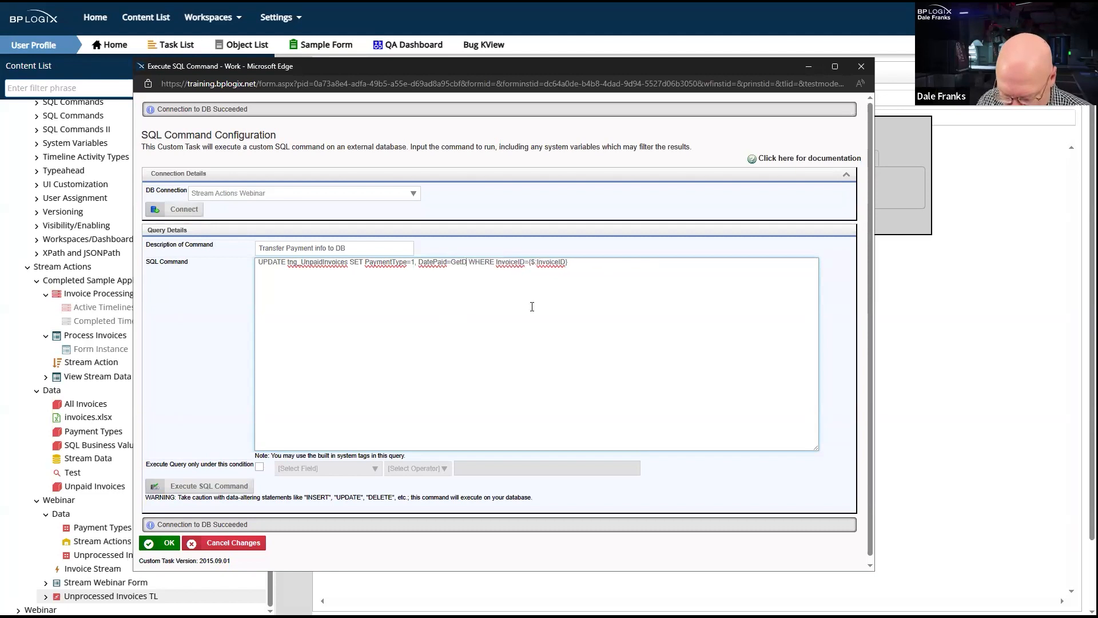
pyautogui.write('()')
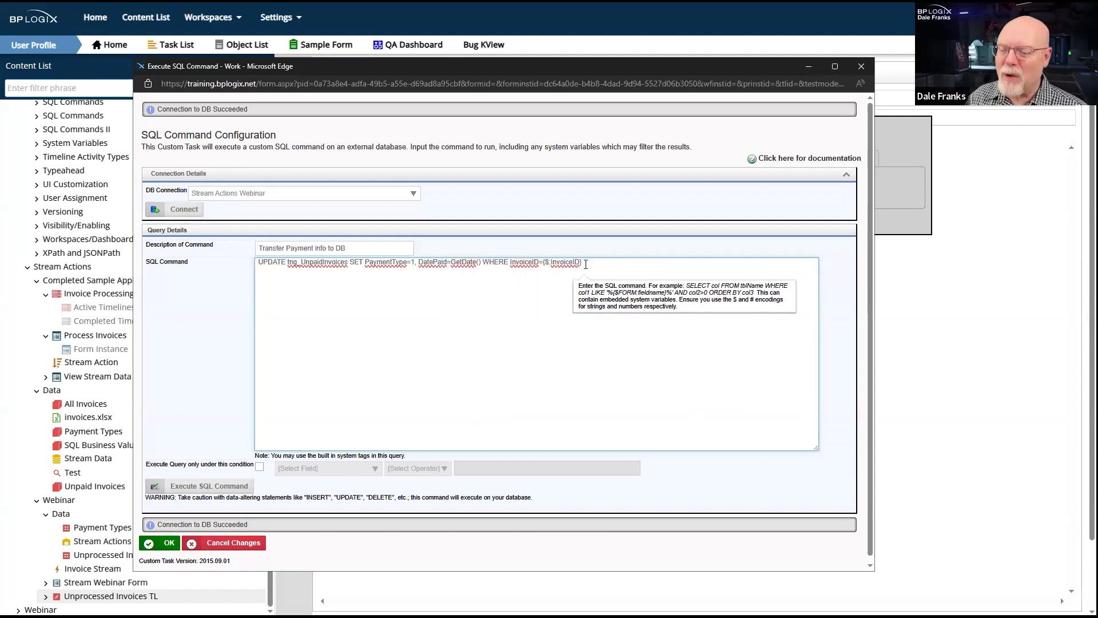
# - Replace the InvoiceID form variable in the WHERE clause with 1 and execute the SQL command against the database
pyautogui.click(593, 263)
pyautogui.moveTo(593, 263); pyautogui.dragTo(538, 265)
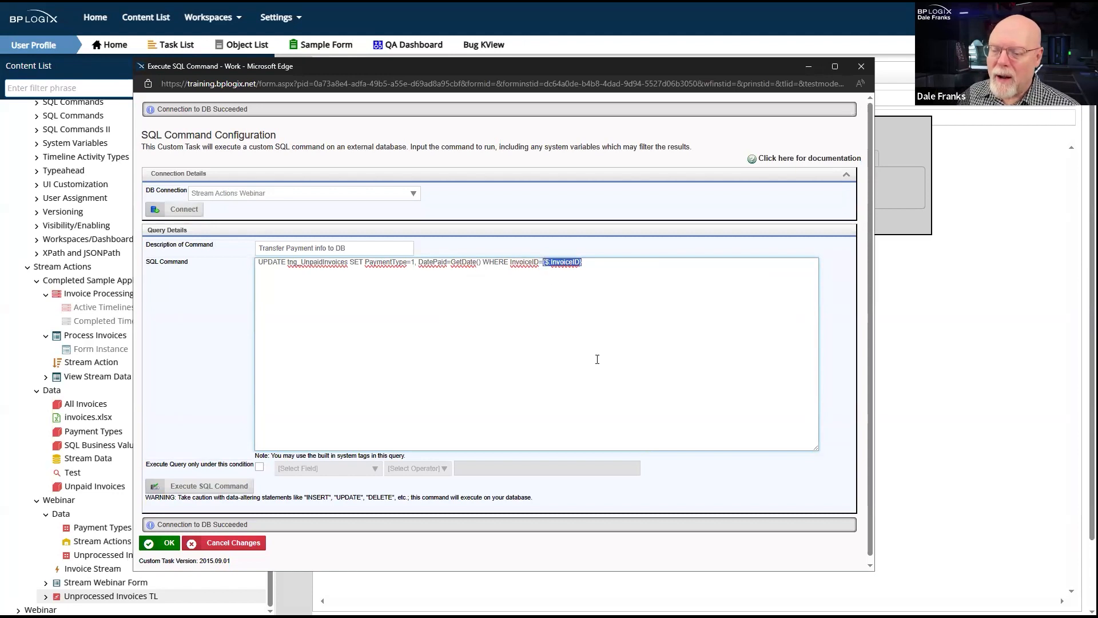
pyautogui.write('1')
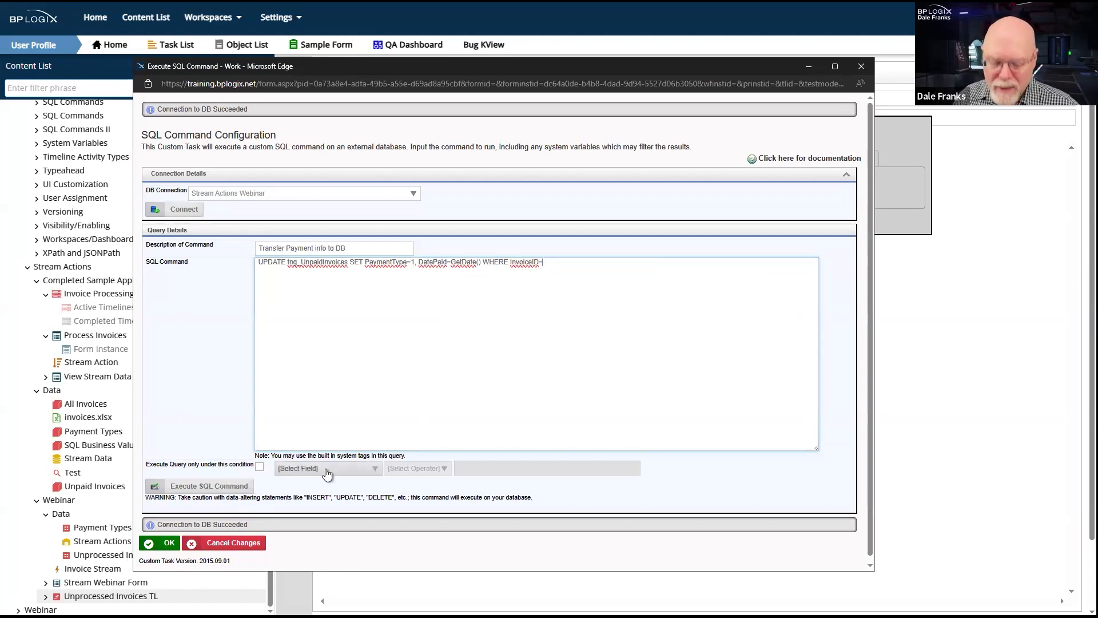
pyautogui.click(195, 489)
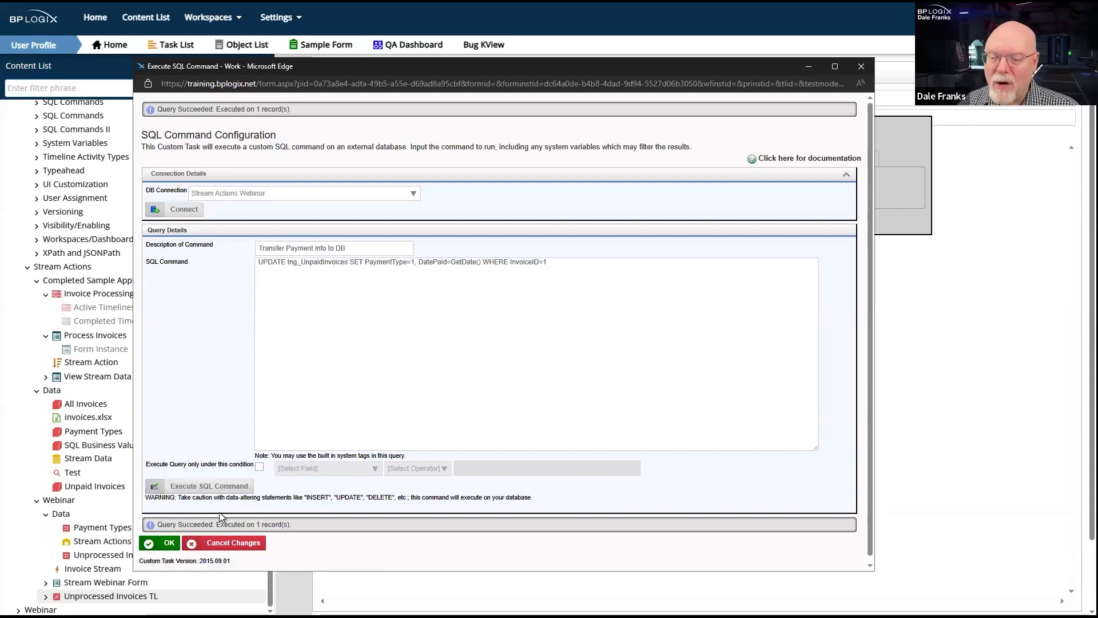
# - Cancel the test changes to the SQL command and switch to Stream Webinar Form, leaving the timeline without saving
pyautogui.click(459, 262)
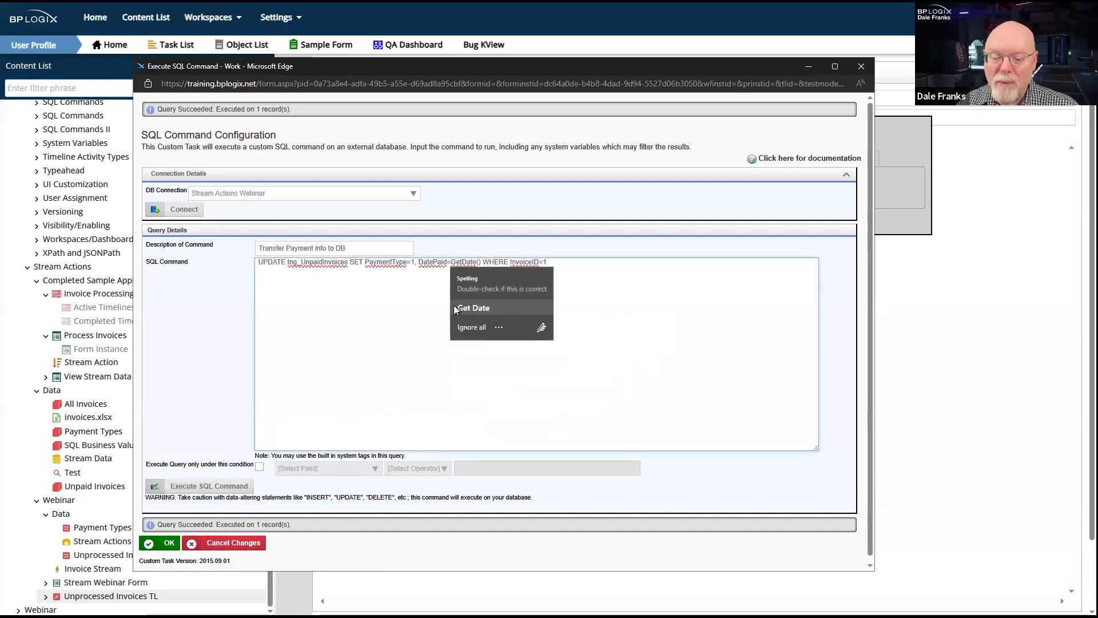
pyautogui.click(357, 343)
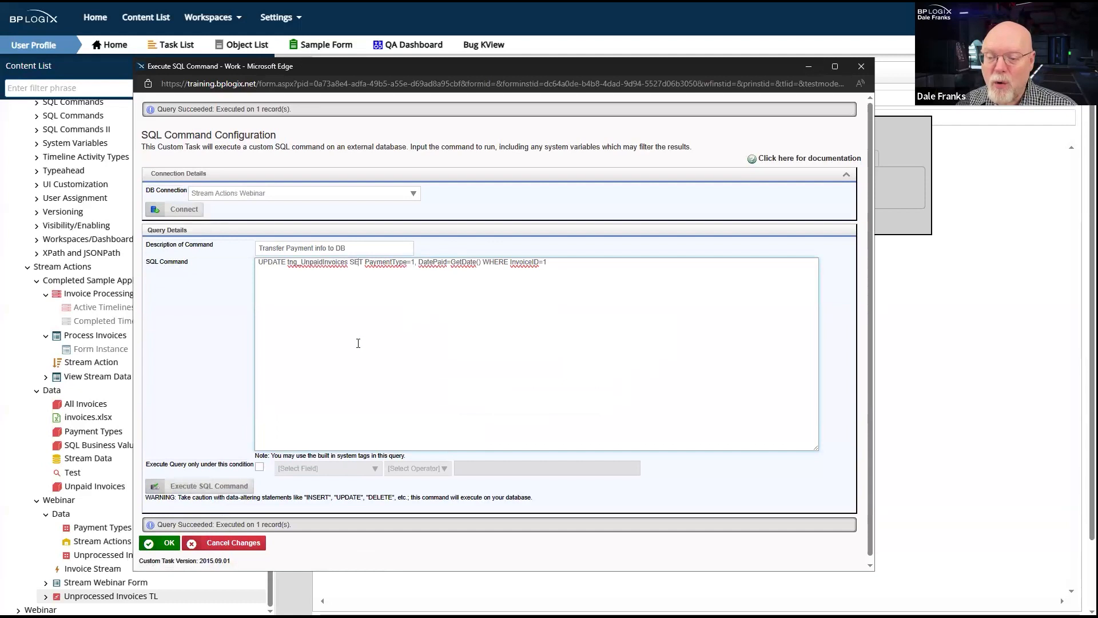
pyautogui.click(239, 544)
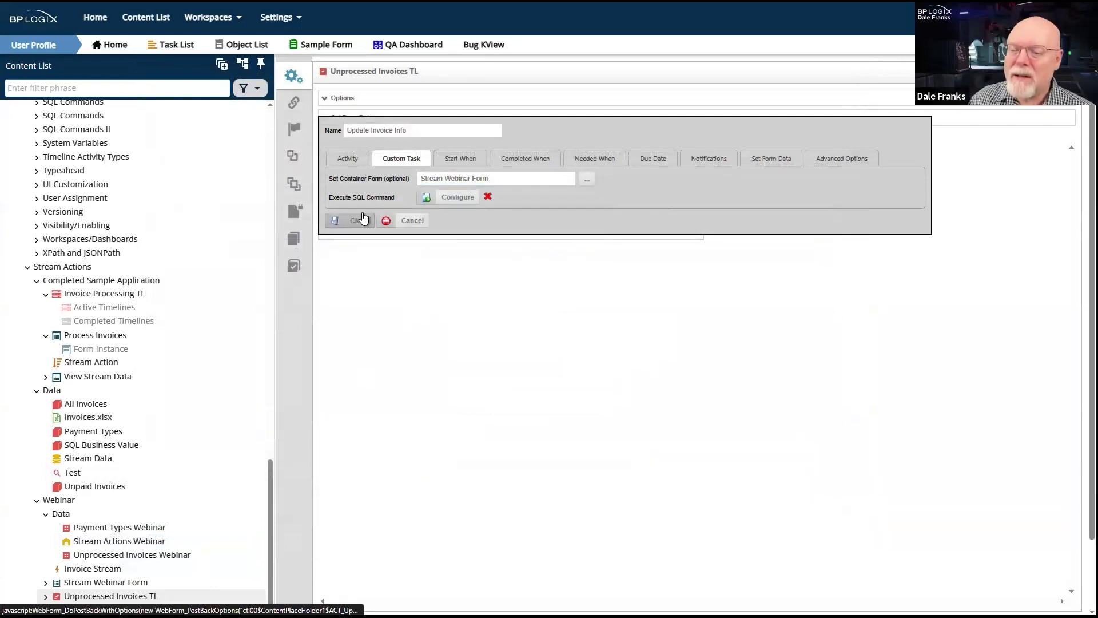
pyautogui.click(79, 588)
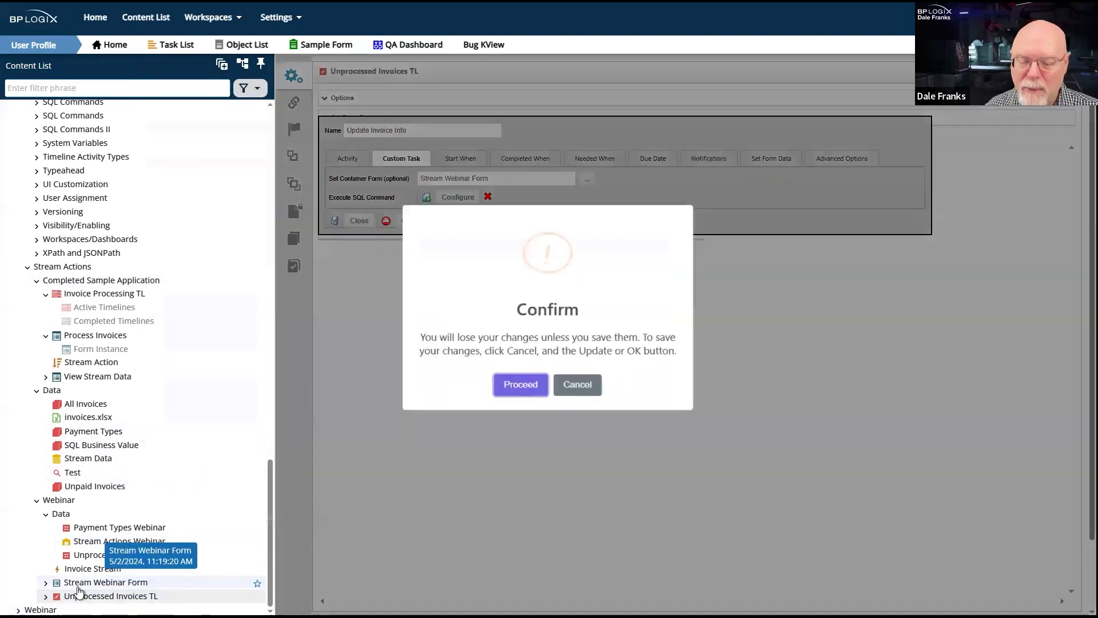
pyautogui.click(530, 383)
pyautogui.click(605, 33)
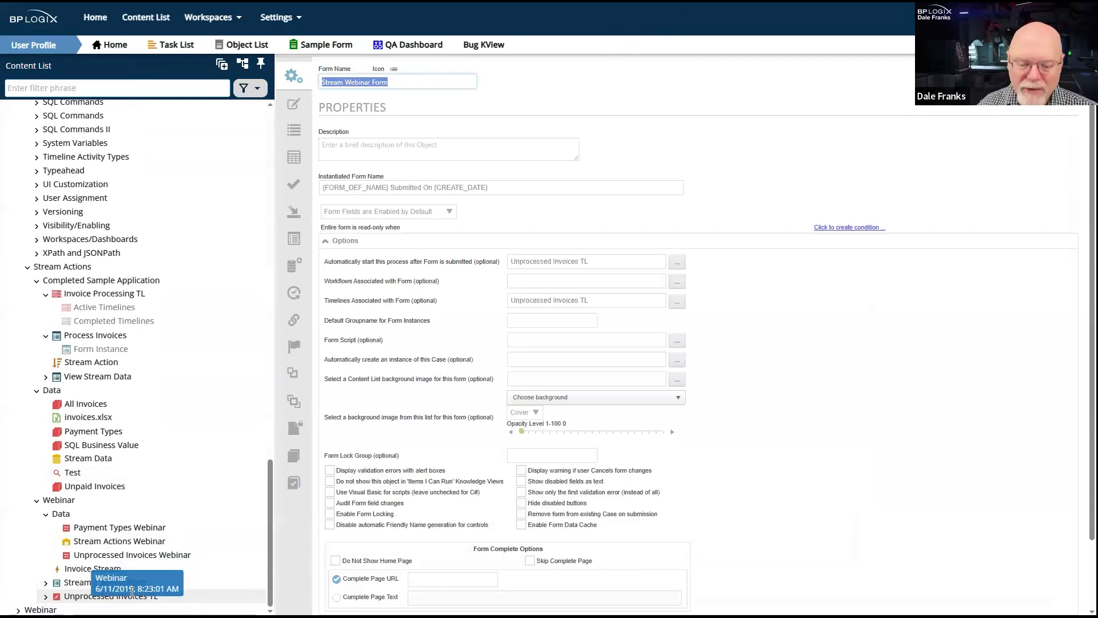
# - Check the SQL command configuration of the Update Invoice Info activity in Unprocessed Invoices TL and close its window
pyautogui.click(88, 598)
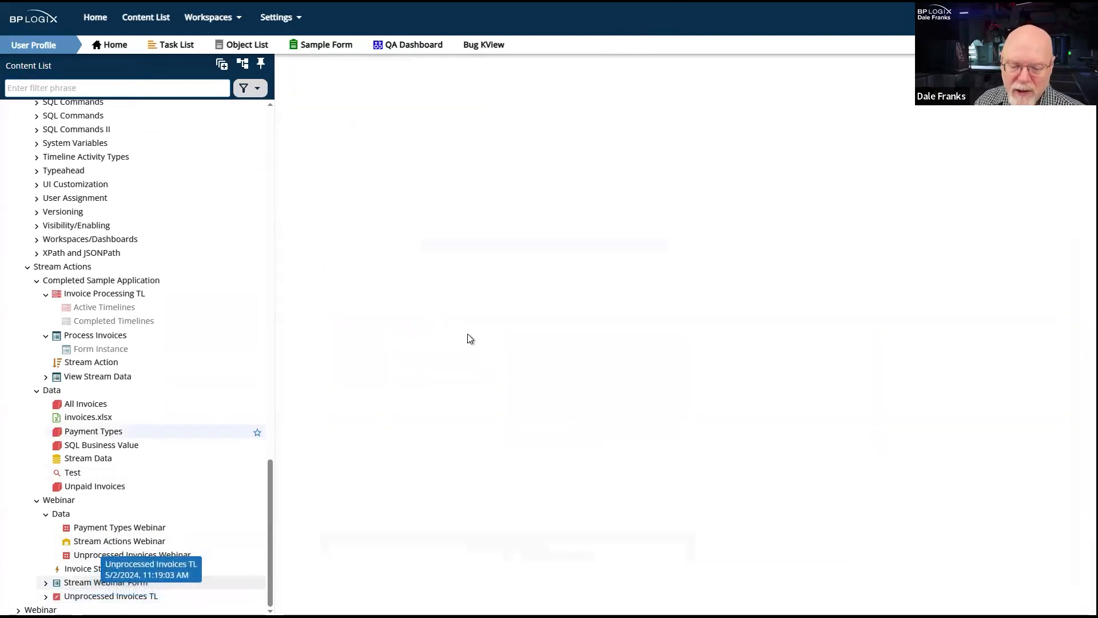
pyautogui.click(379, 228)
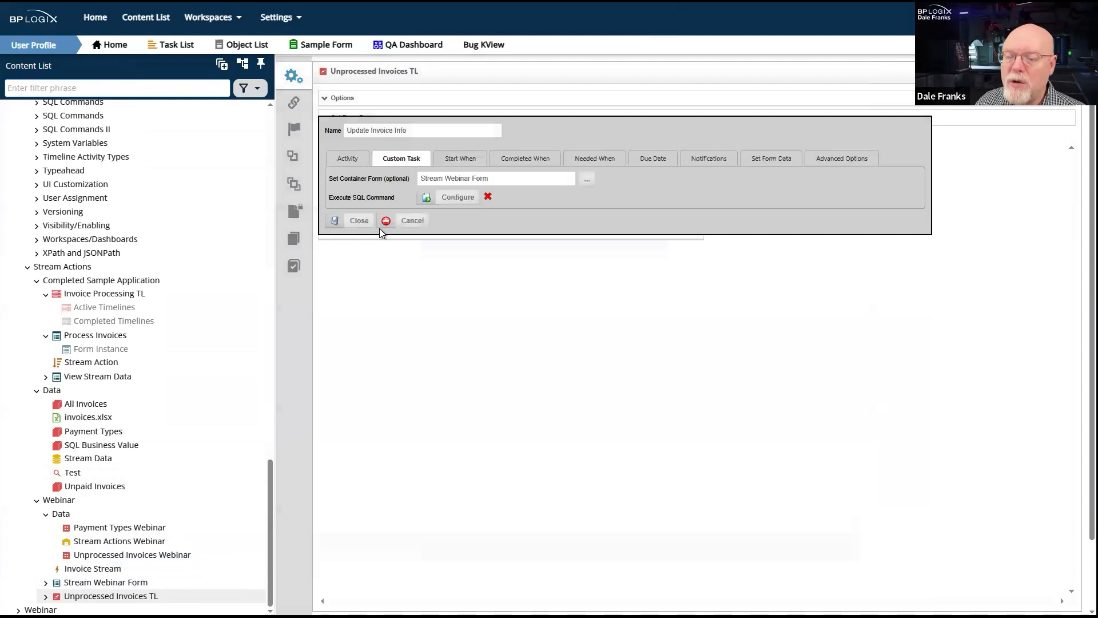
pyautogui.click(451, 195)
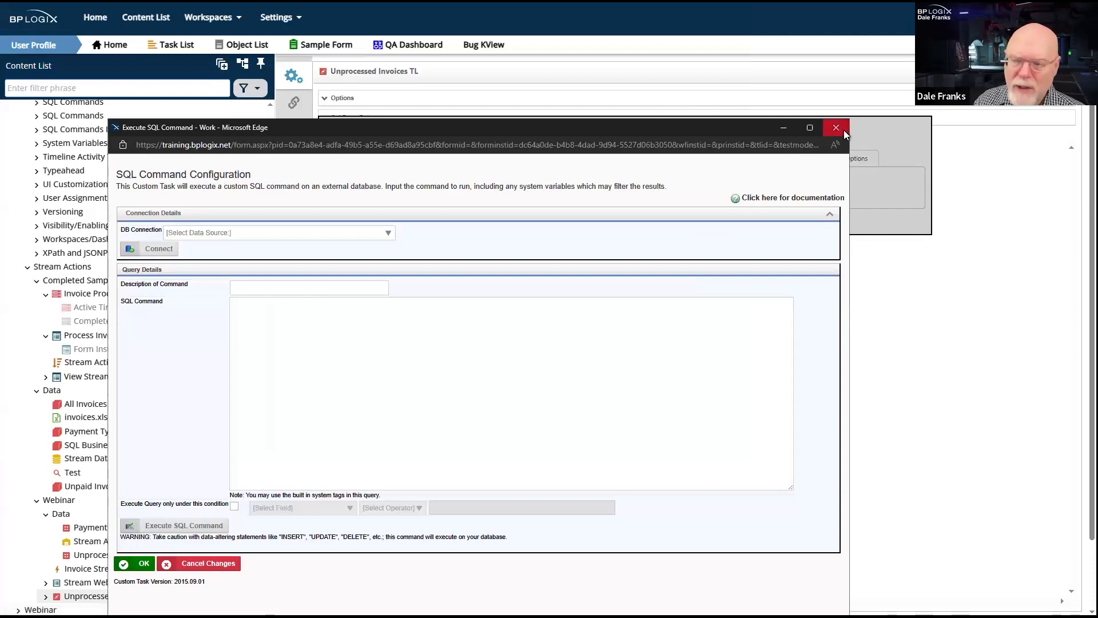
pyautogui.click(830, 130)
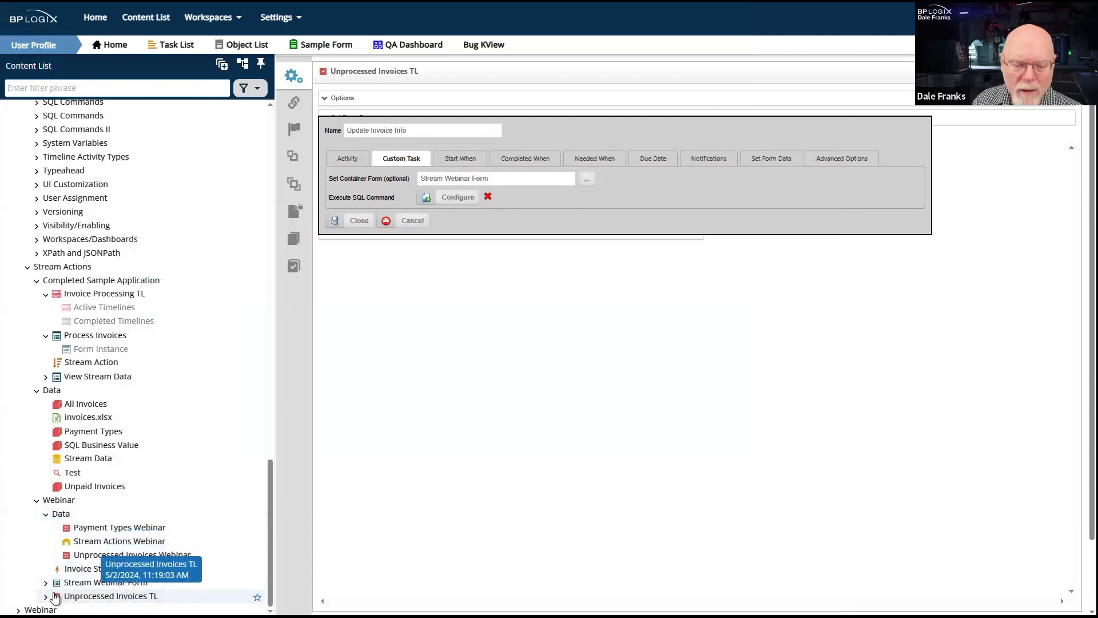
# - Reload the Unprocessed Invoices TL timeline, discarding the unsaved activity changes, and save the timeline
pyautogui.click(19, 609)
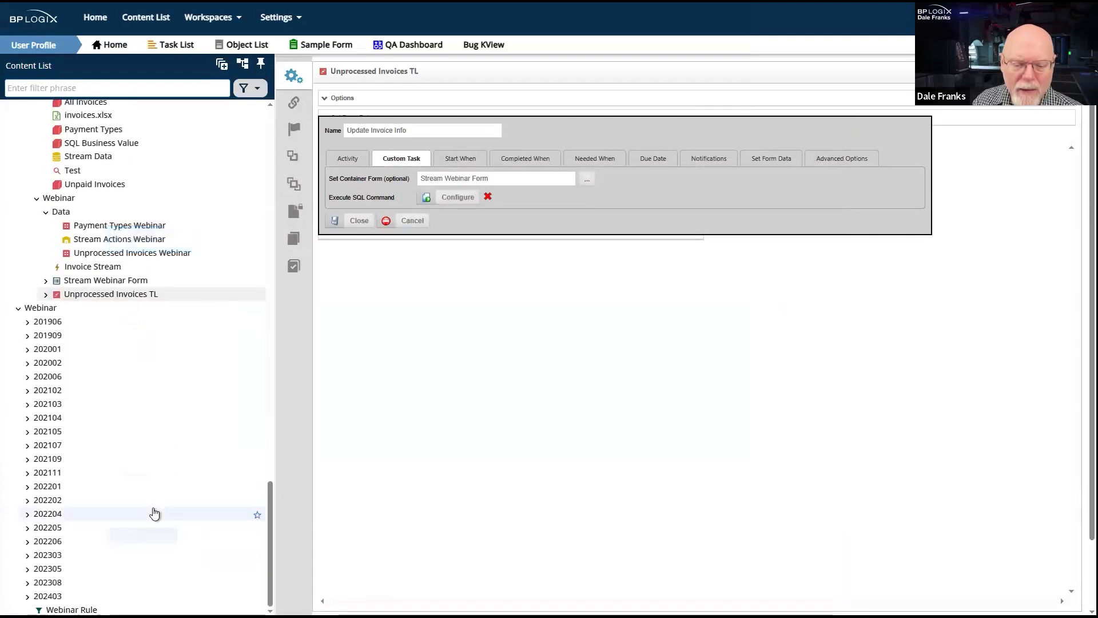
pyautogui.click(119, 297)
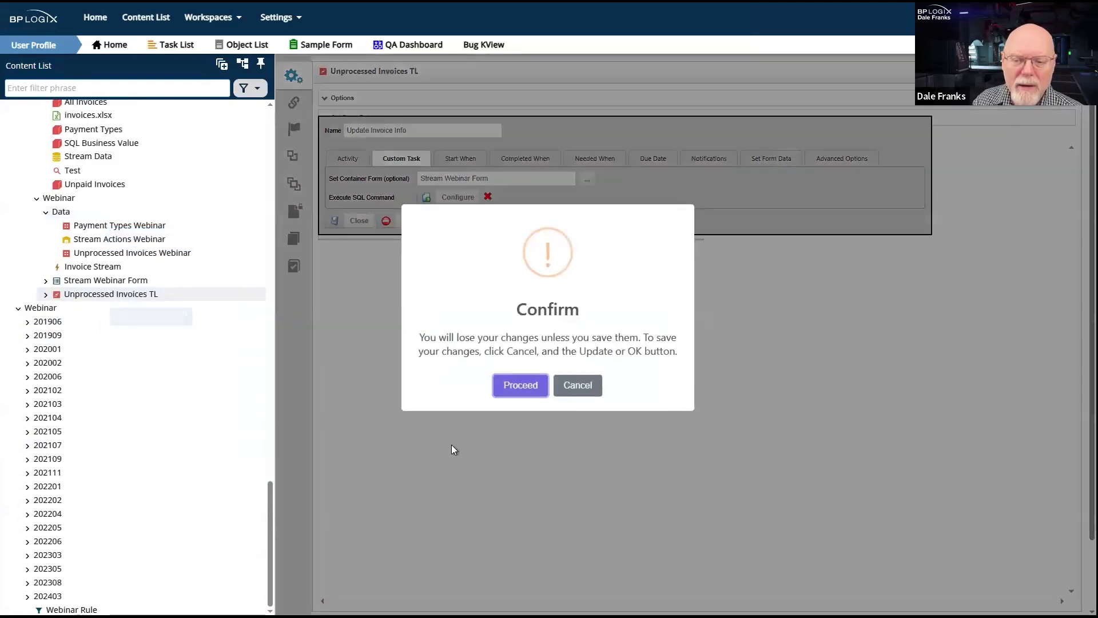
pyautogui.click(527, 386)
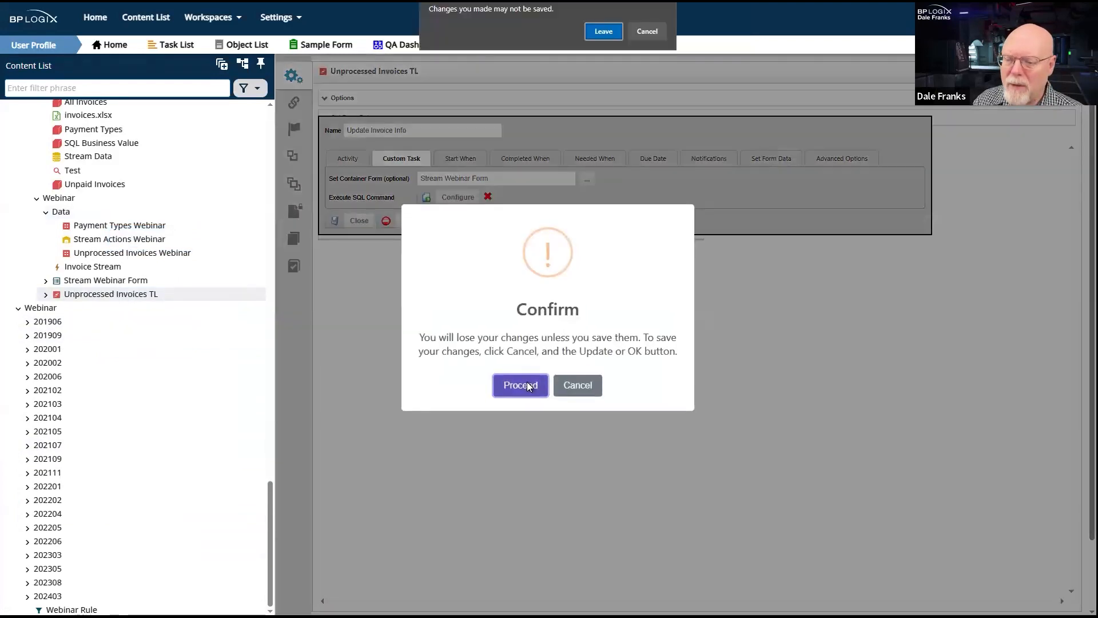
pyautogui.click(615, 34)
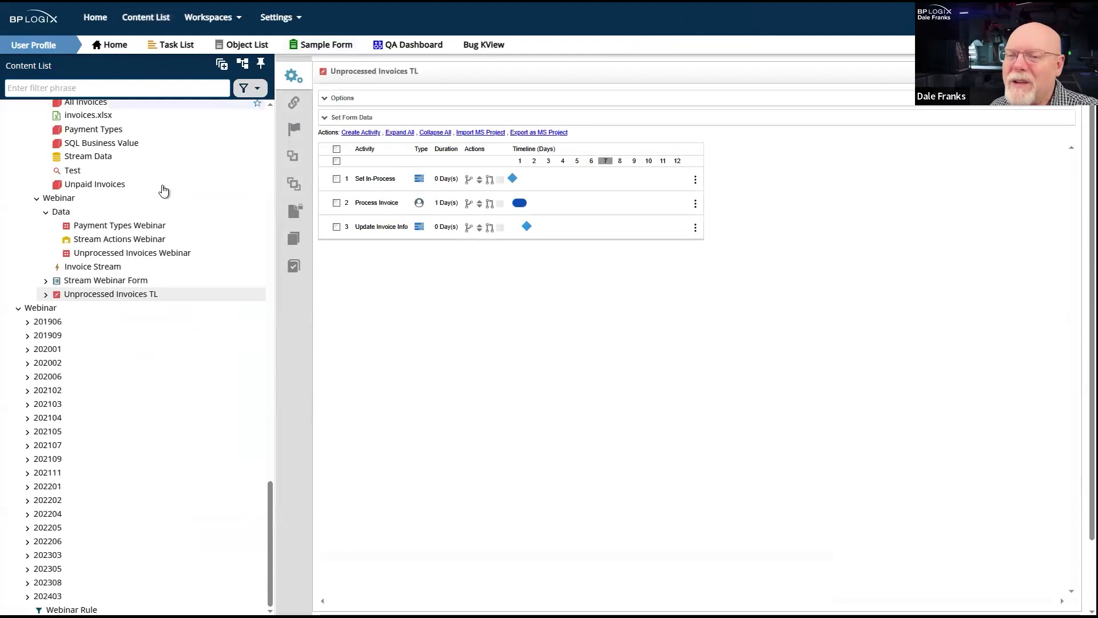
pyautogui.scroll(12, 172, 275)
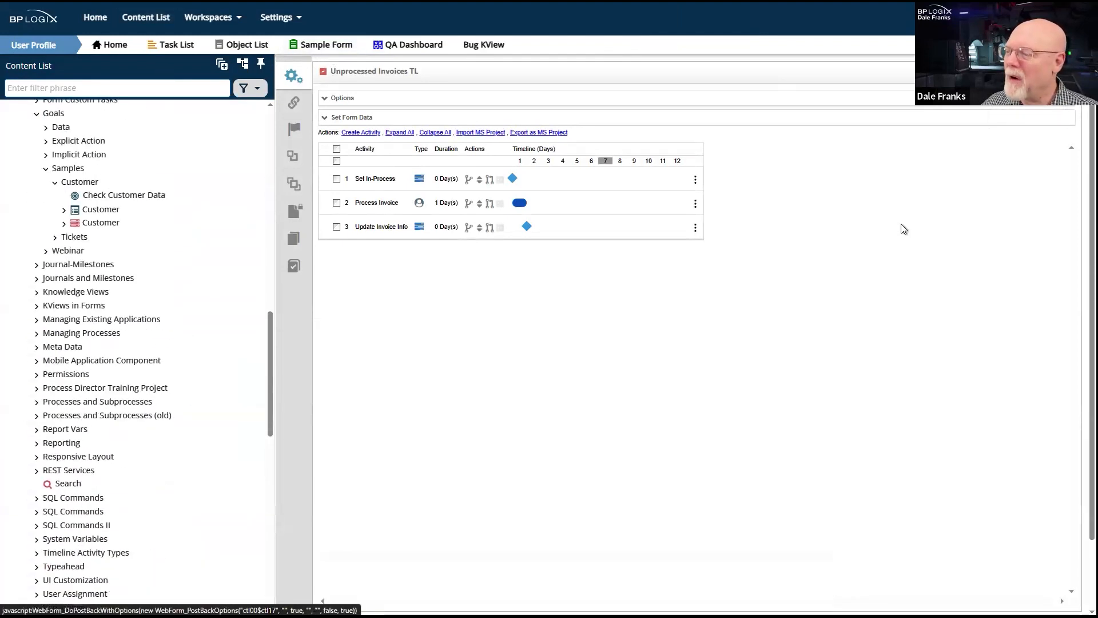
pyautogui.click(1027, 73)
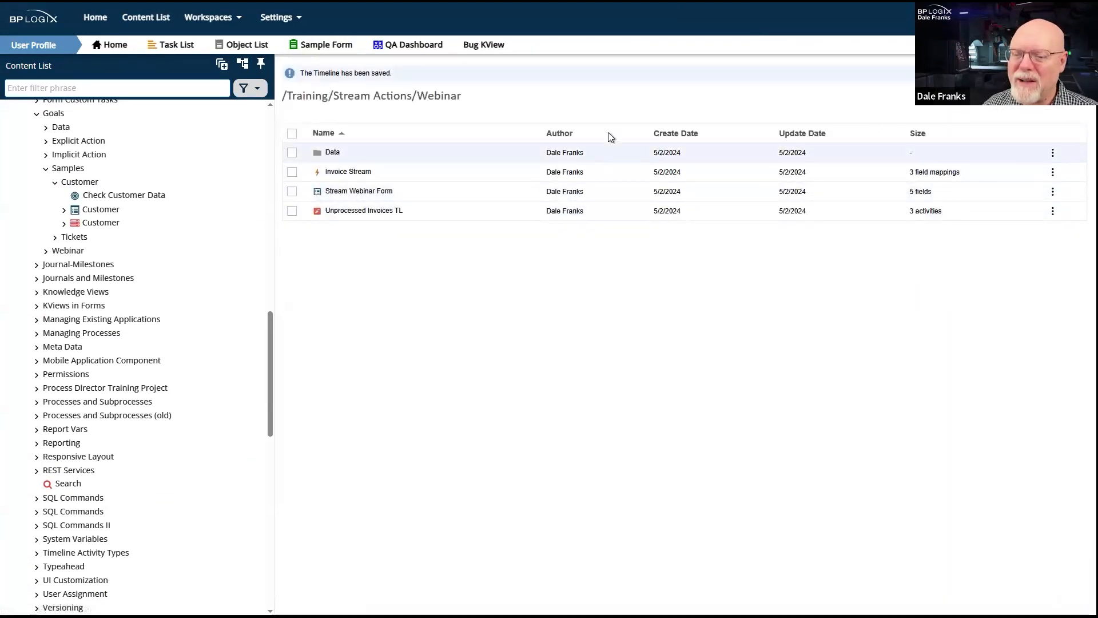
# - Review the SQL command configuration of the Set In-Process activity in Unprocessed Invoices TL and close the activity
pyautogui.click(349, 211)
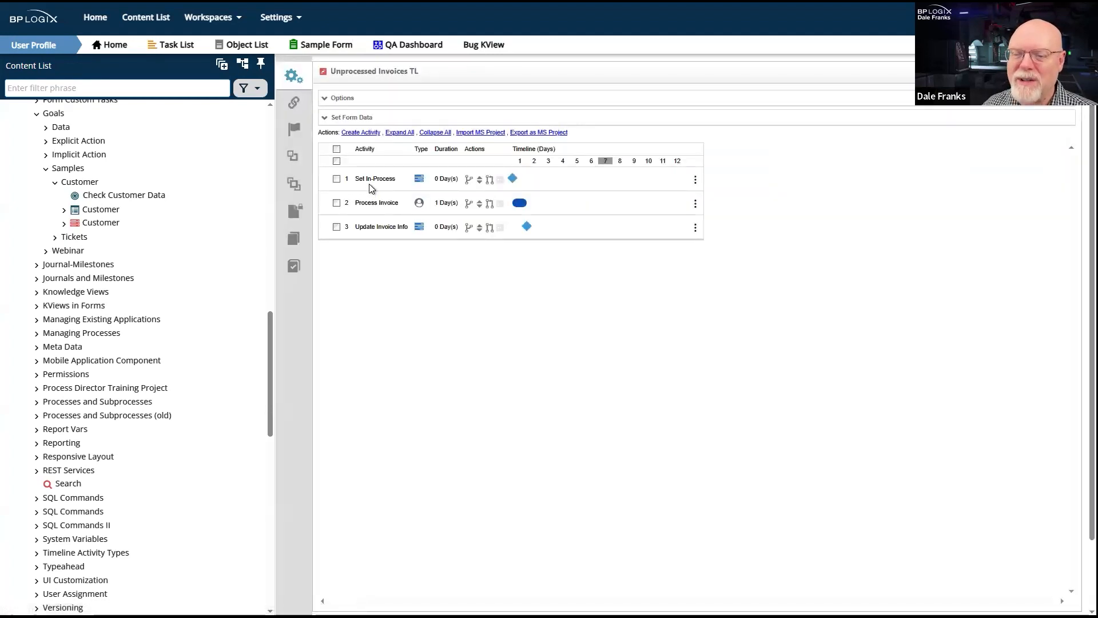
pyautogui.click(374, 179)
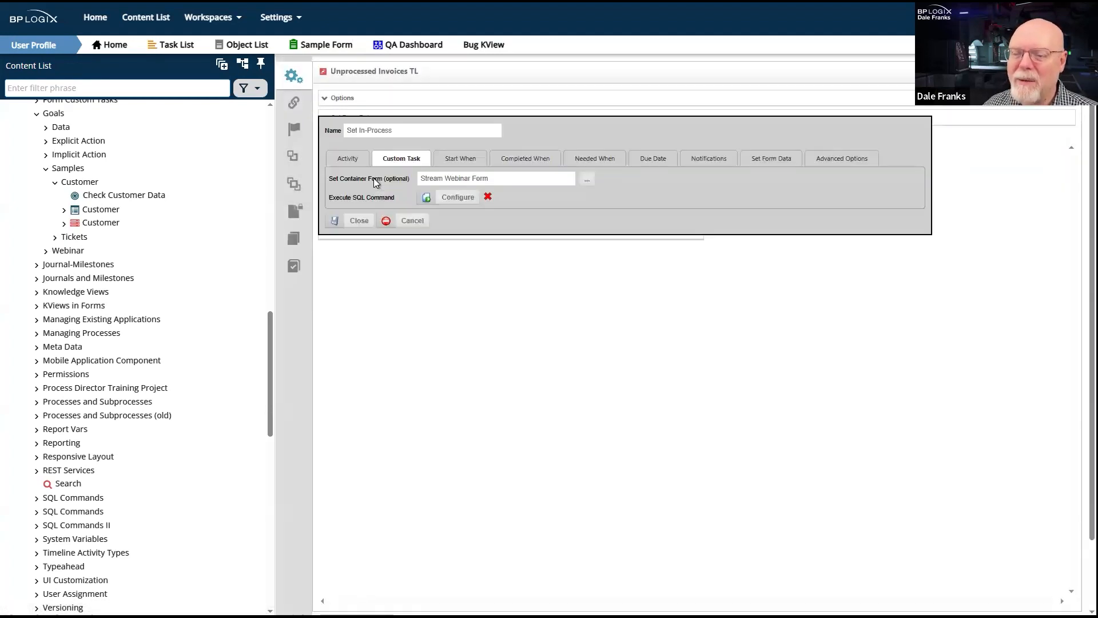
pyautogui.click(443, 199)
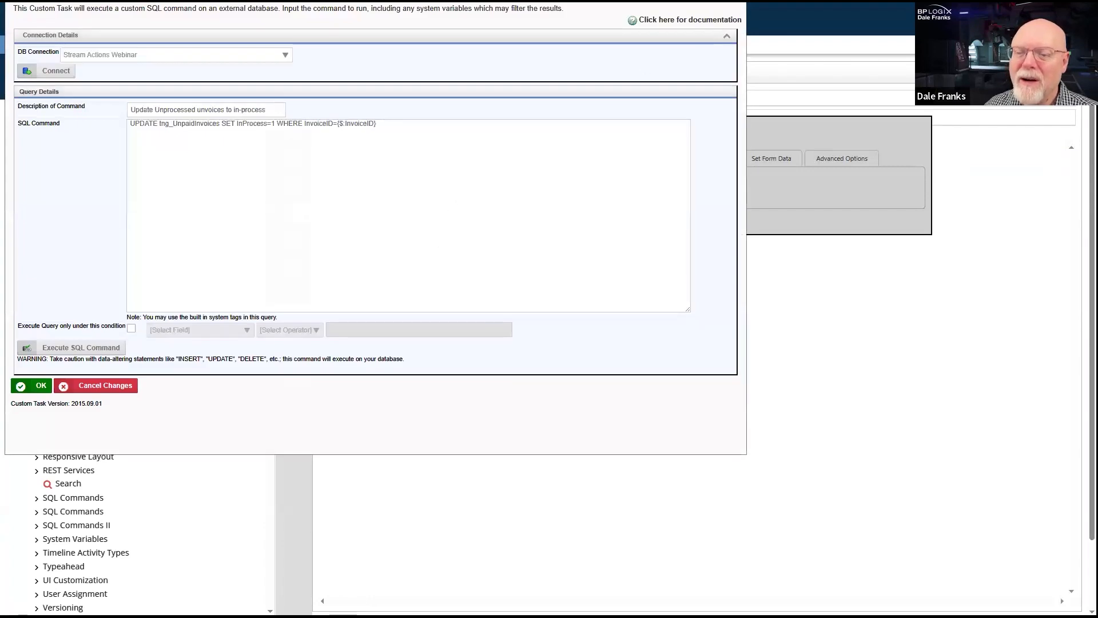
pyautogui.click(734, 1)
pyautogui.click(358, 220)
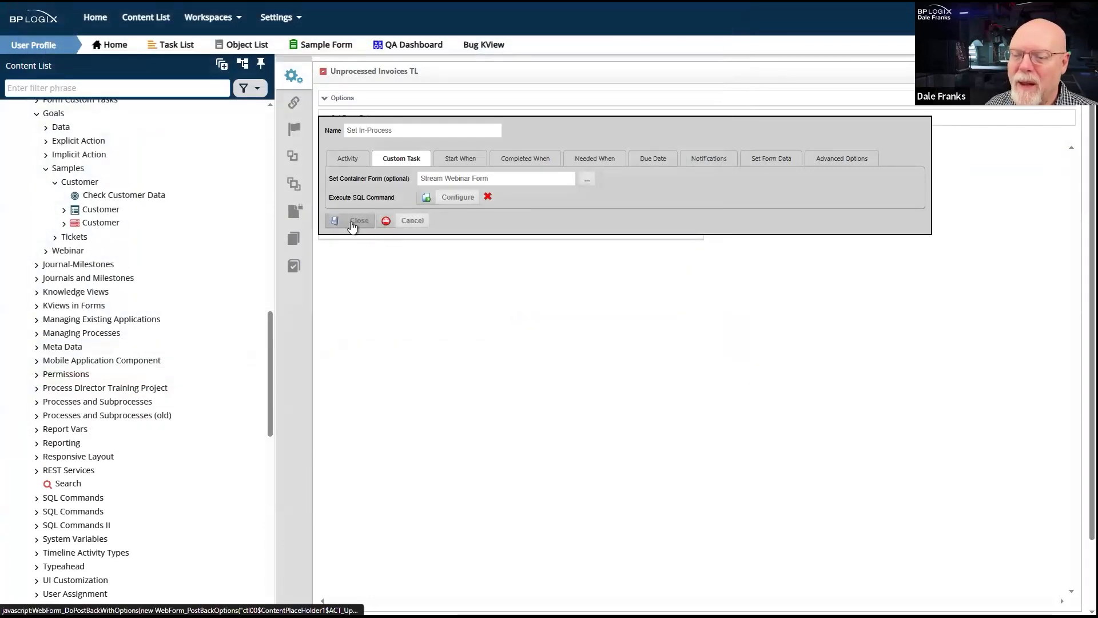
# - Paste the UPDATE tng_UnpaidInvoices command with the PaymentType, PaymentDate and InvoiceID form variables into the Update Invoice Info activity's SQL command
pyautogui.click(376, 228)
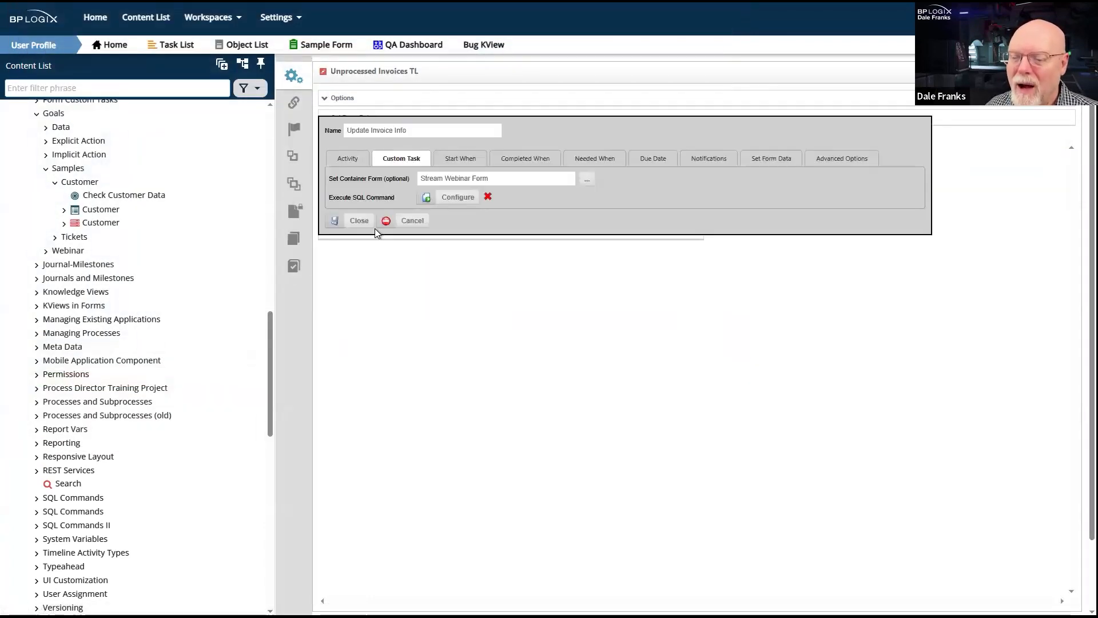
pyautogui.click(456, 197)
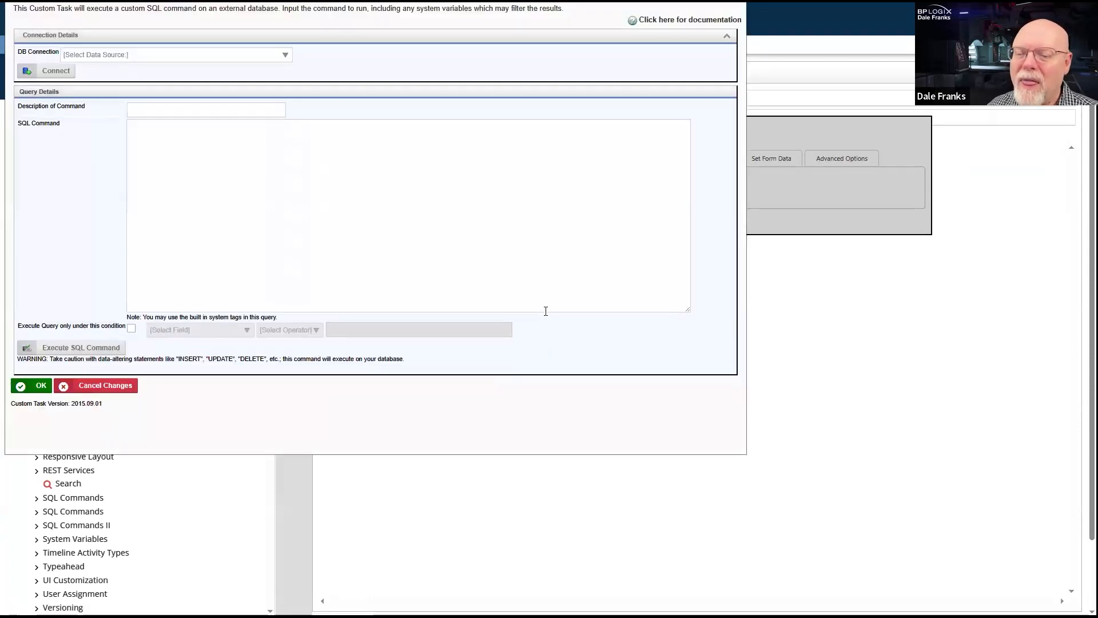
pyautogui.click(244, 174)
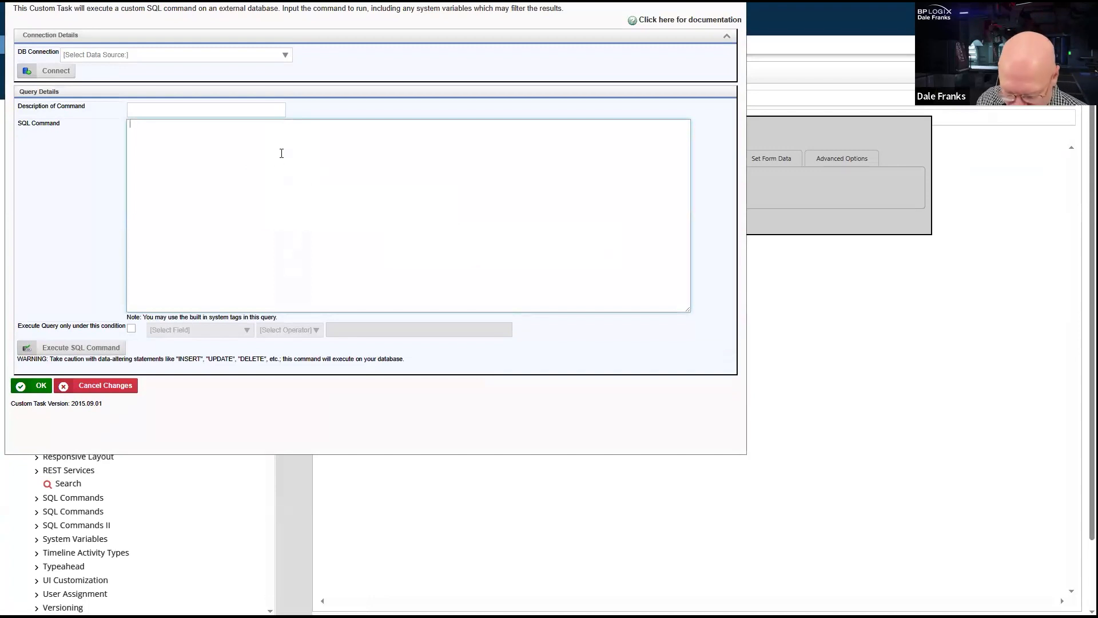
pyautogui.write("UPDATE tng_UnpaidInvoices SET PaymentType={$:PaymentType}, DatePaid='{$:PaymentDate}' WHERE InvoiceID={$:InvoiceID}")
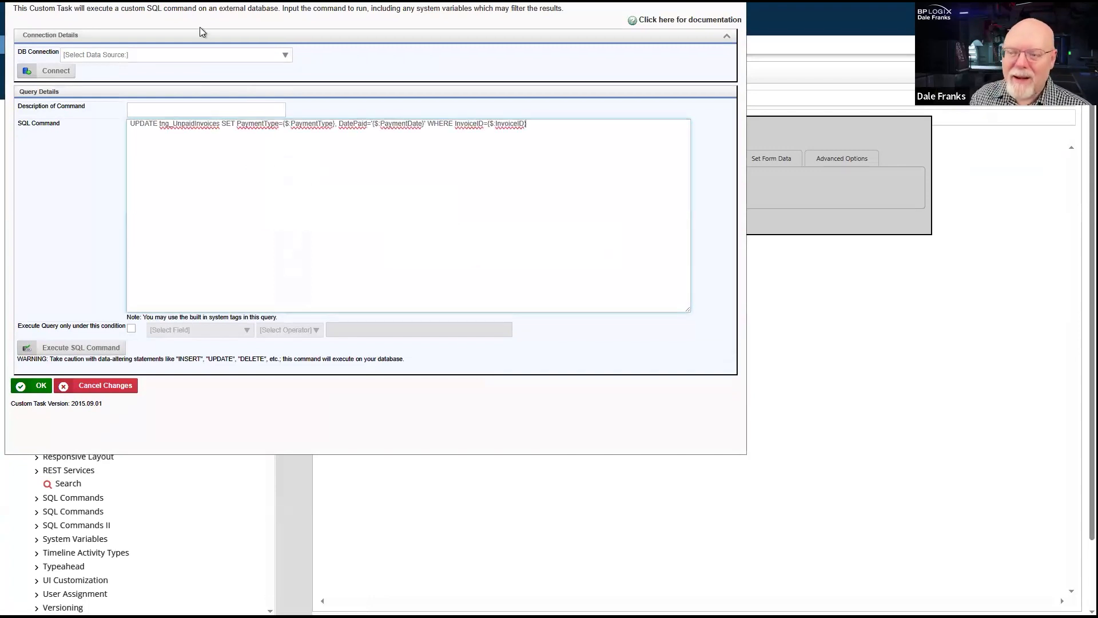
# - Set the DB connection of the Update Invoice Info SQL command to Stream Actions Webinar
pyautogui.click(248, 55)
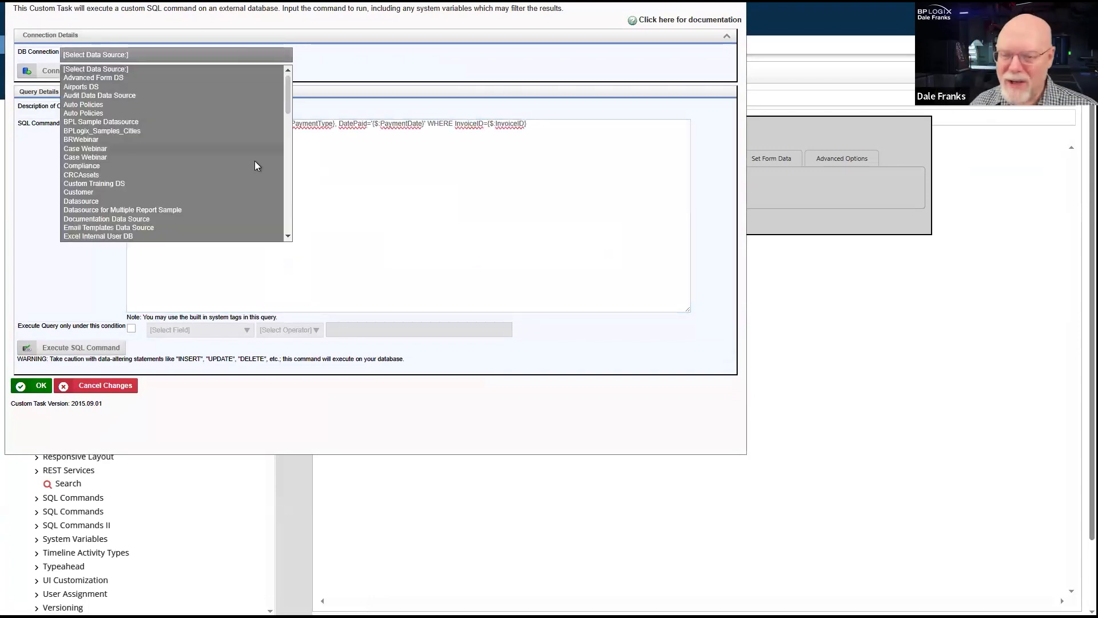
pyautogui.scroll(-2, 170, 191)
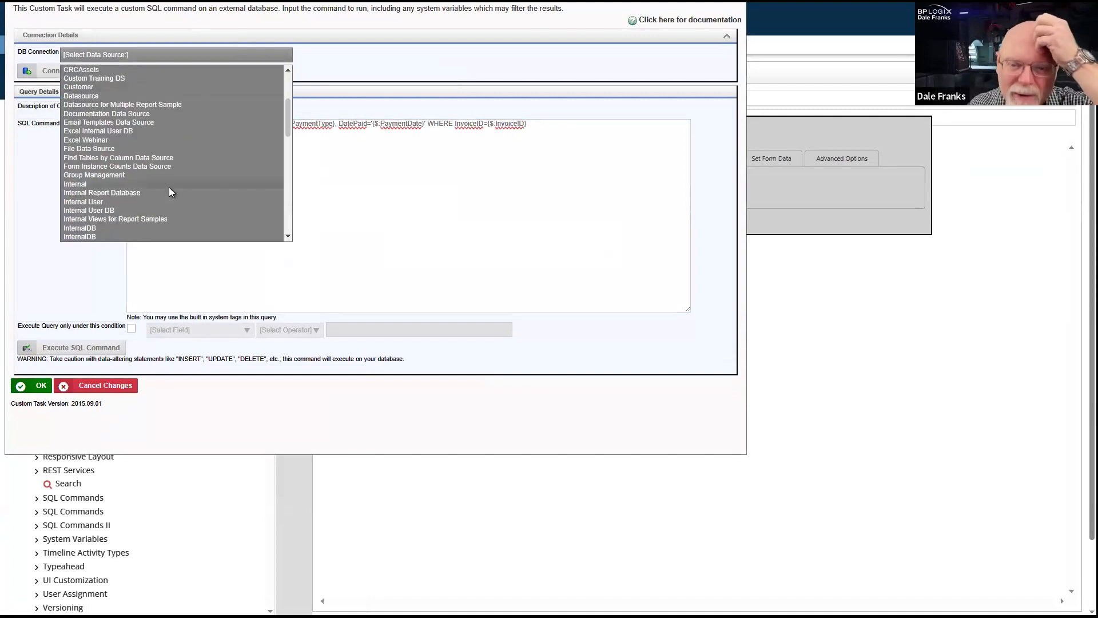
pyautogui.scroll(-5, 167, 191)
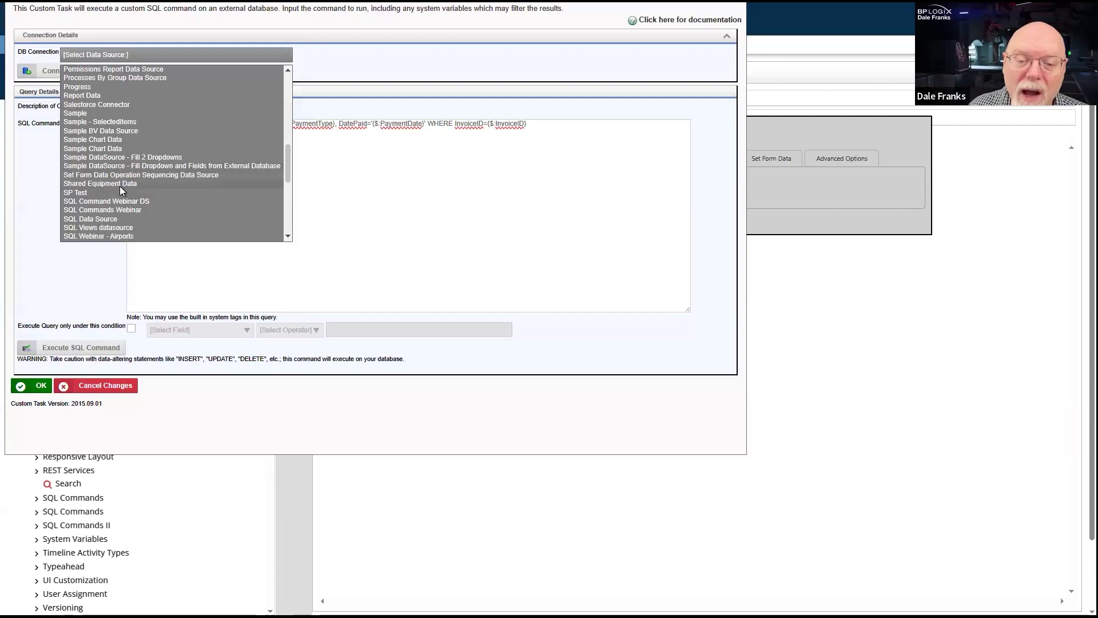
pyautogui.scroll(-4, 119, 186)
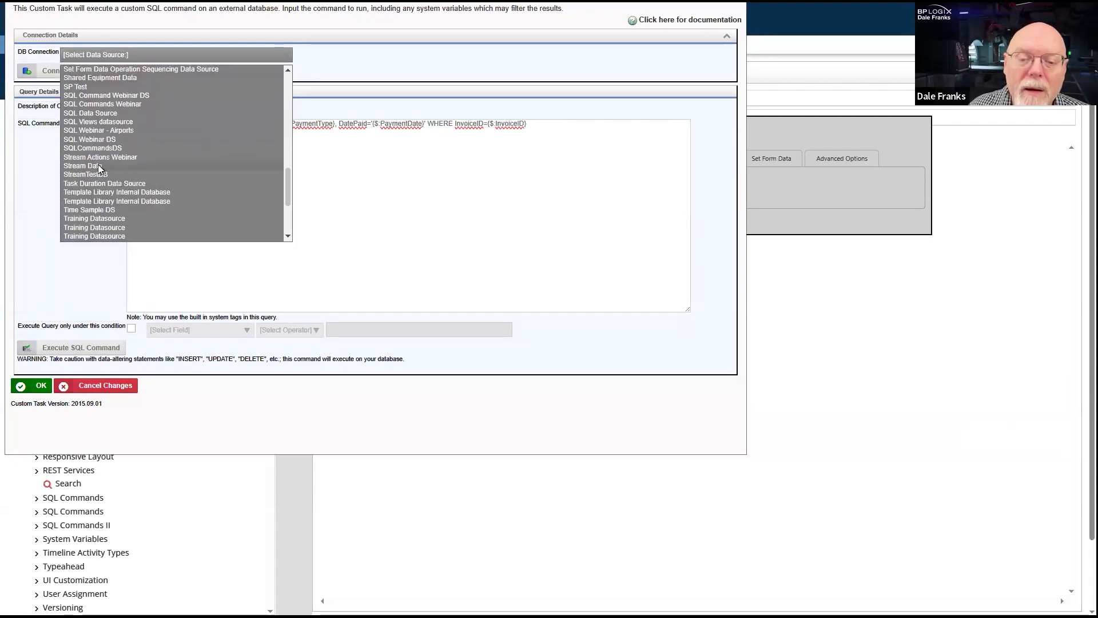
pyautogui.click(101, 157)
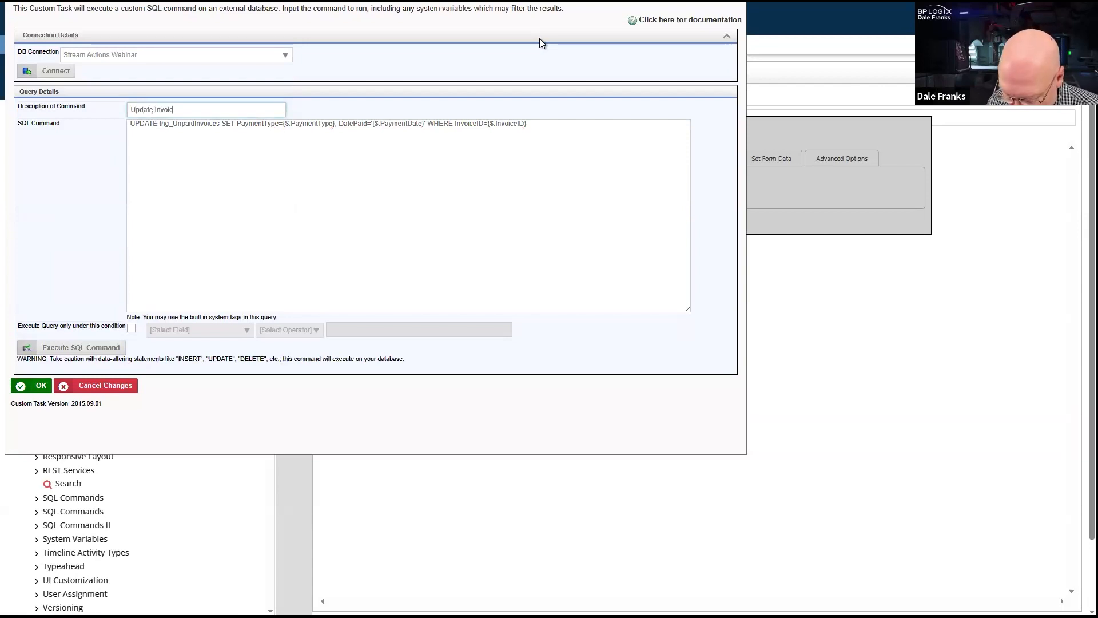
# - Describe the SQL command as "Update Invoice info from form", accept the configuration and close the Update Invoice Info activity
pyautogui.write('o from form')
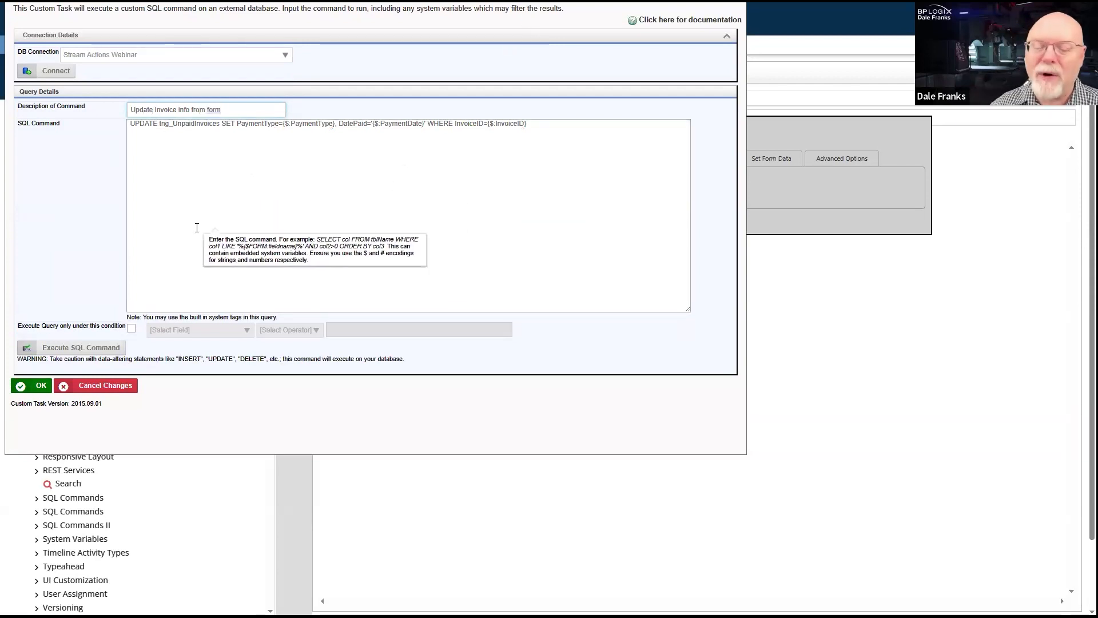
pyautogui.click(30, 394)
pyautogui.click(362, 221)
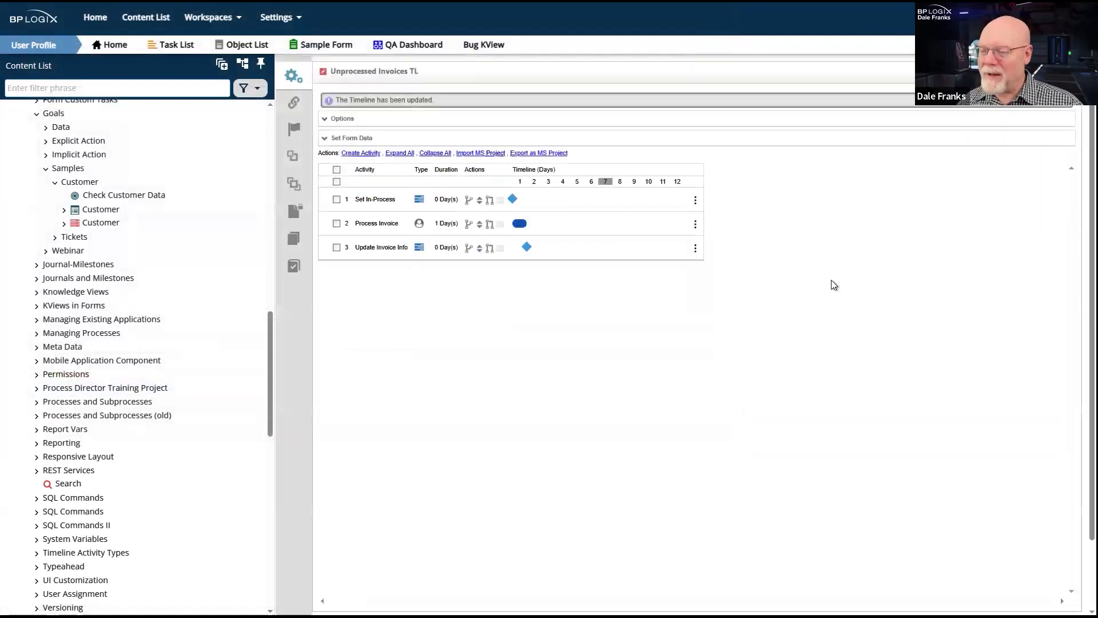
pyautogui.click(392, 248)
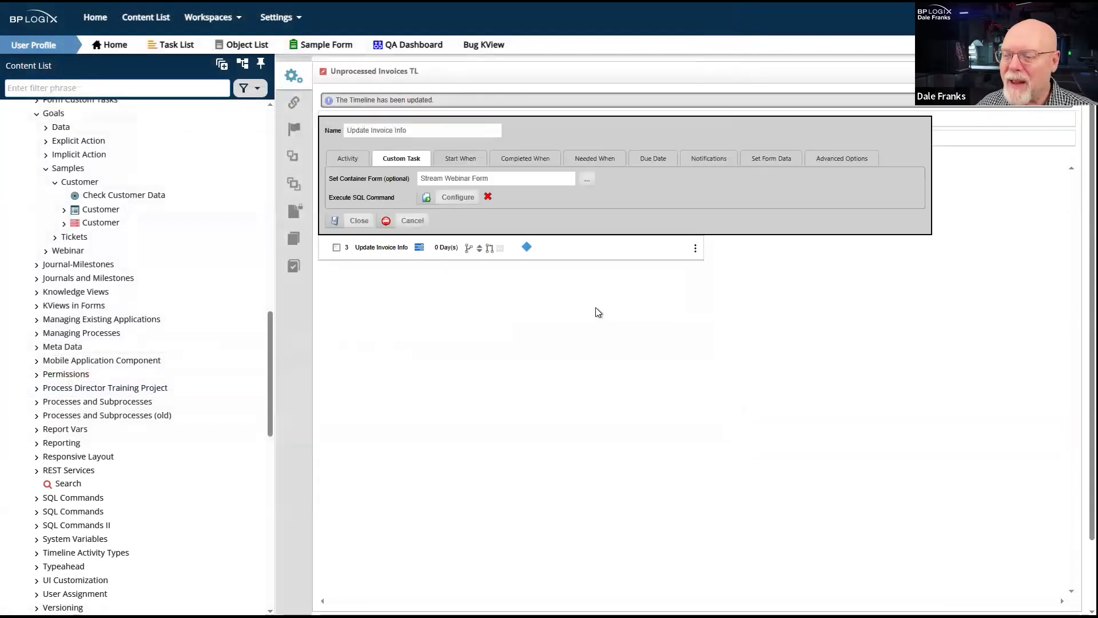
pyautogui.click(346, 221)
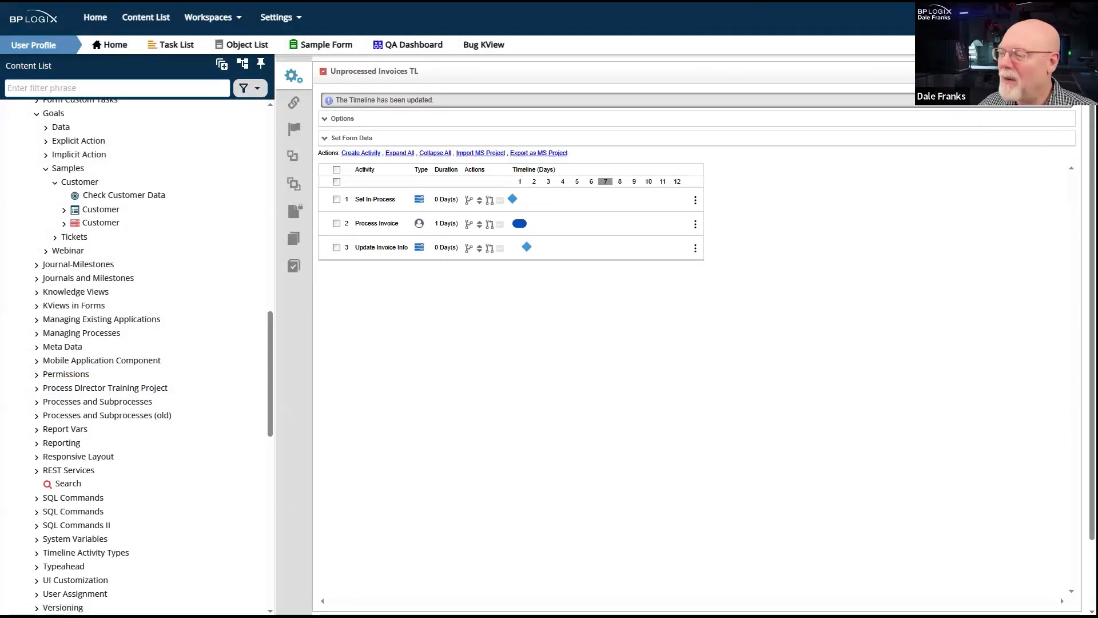
# - Leave the Unprocessed Invoices TL timeline, reopen the BP Logix site in a fresh browser page and switch to the User Profile workspace
pyautogui.click(1019, 80)
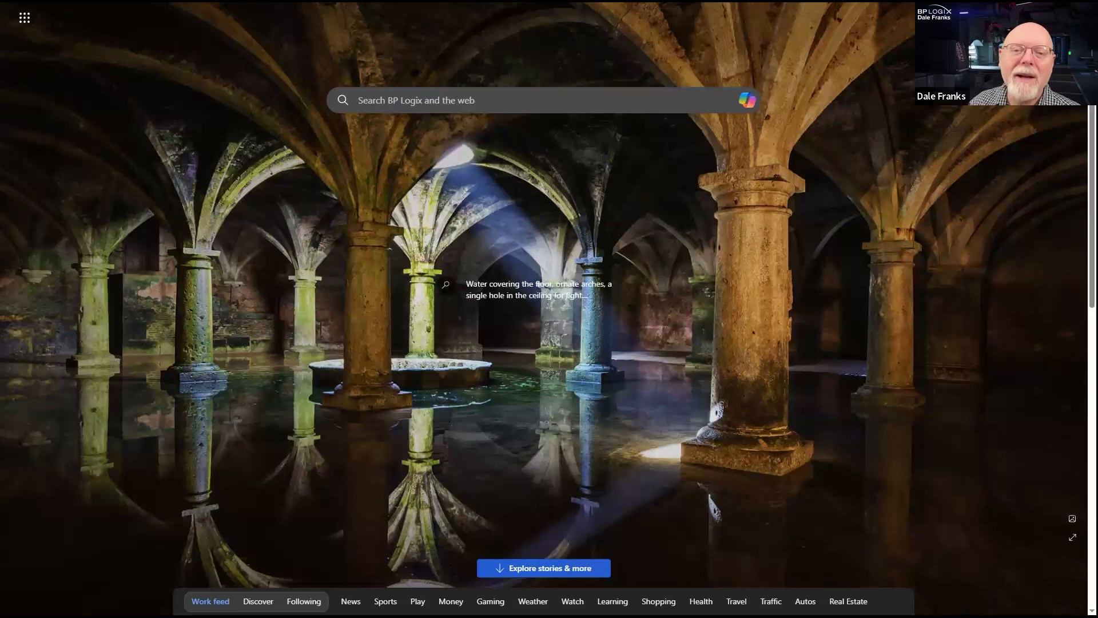
pyautogui.click(36, 1)
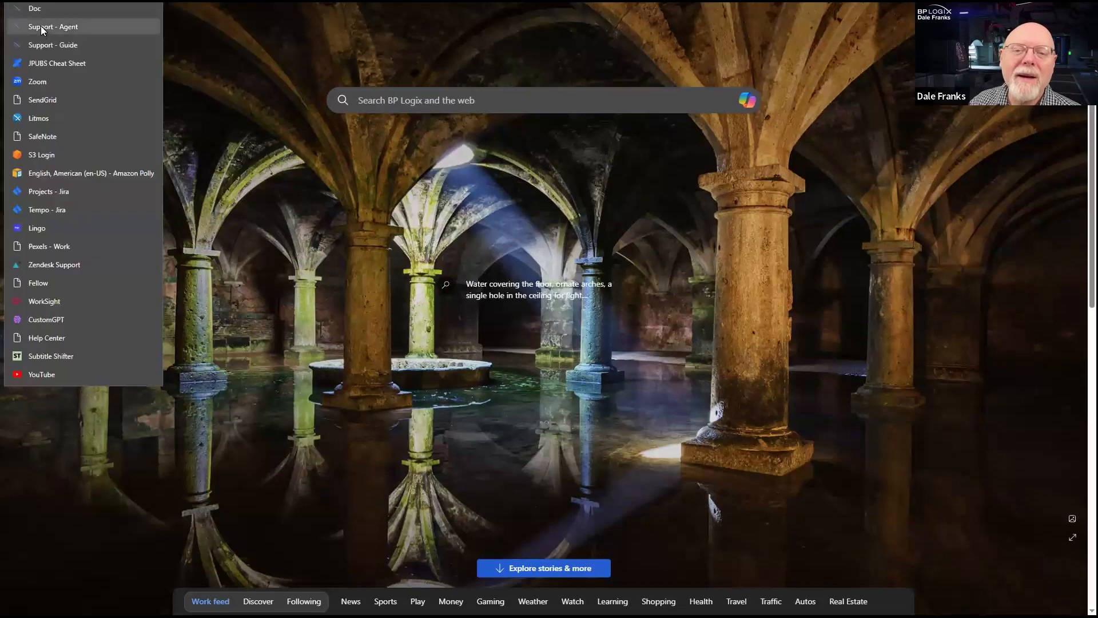
pyautogui.moveTo(75, 2)
pyautogui.click(87, 44)
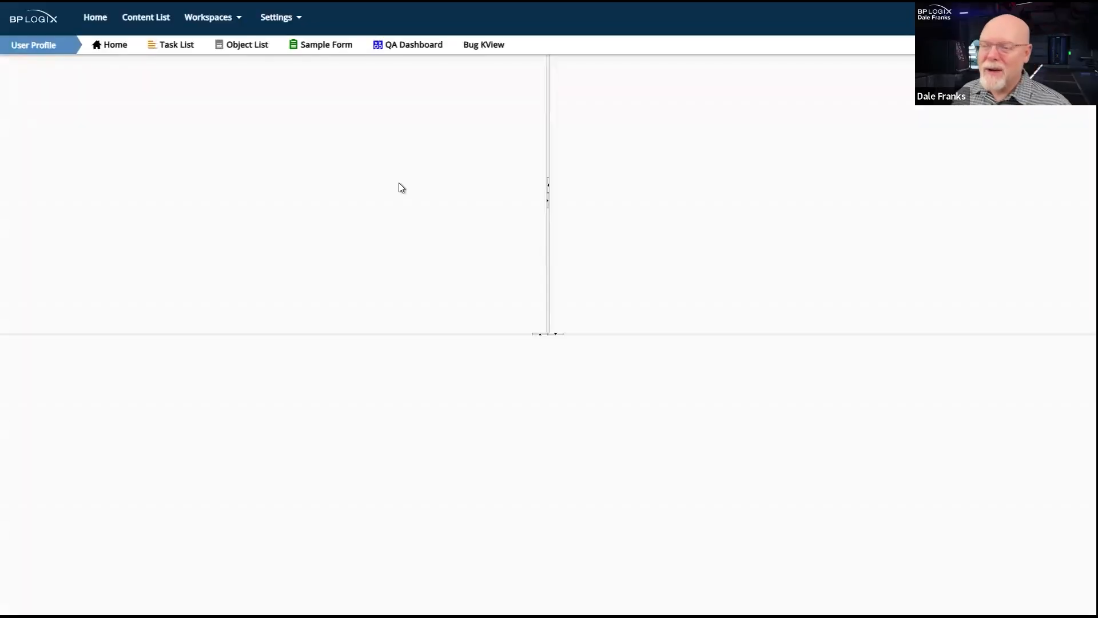
pyautogui.click(213, 17)
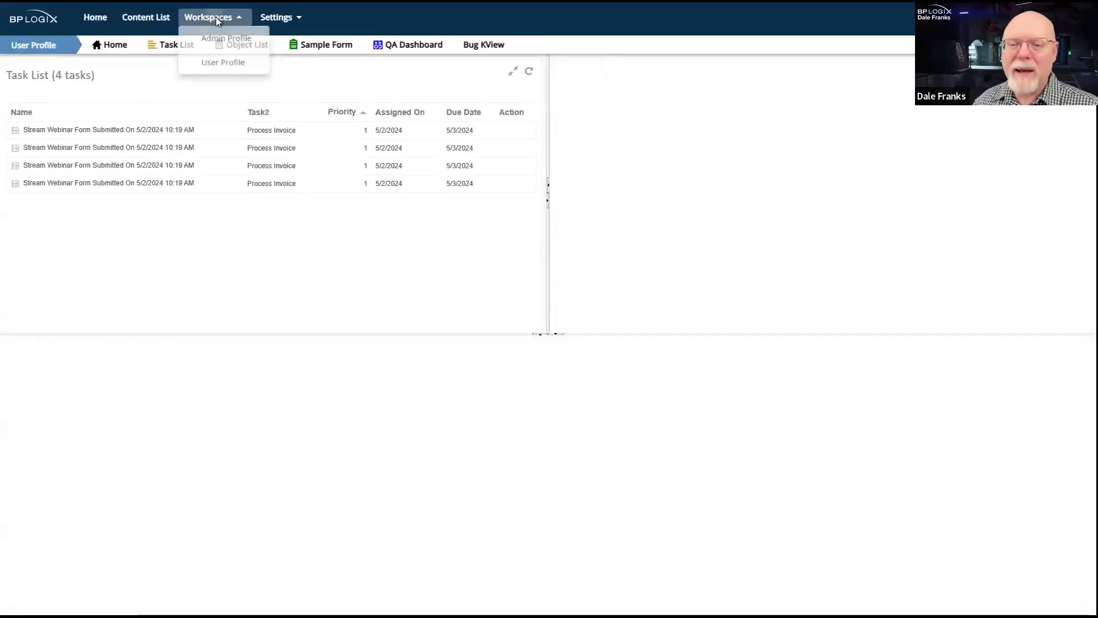
pyautogui.click(231, 71)
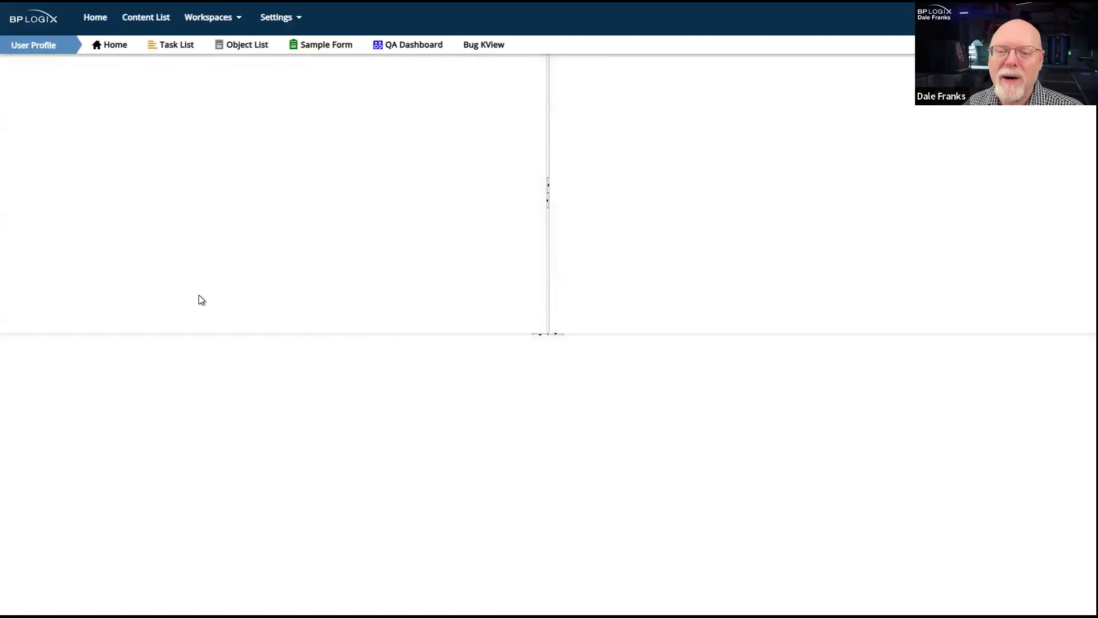
# - Open the Process Invoice task for Flooring Associates, set Payment Type to Check and Payment Date to 5/2/2024, and complete it
pyautogui.click(135, 136)
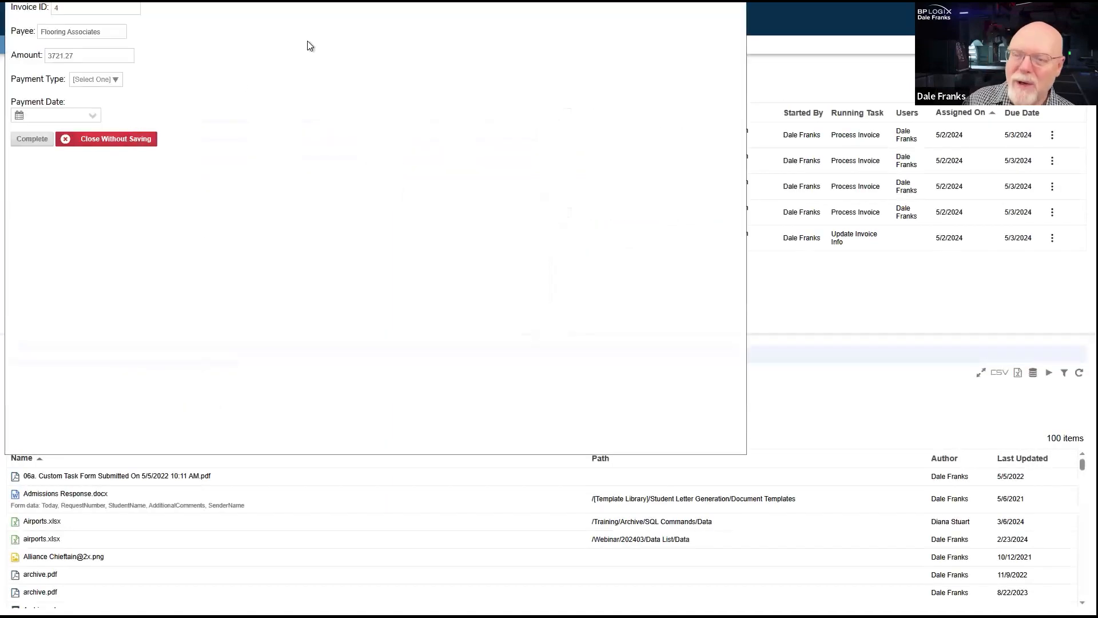
pyautogui.click(108, 84)
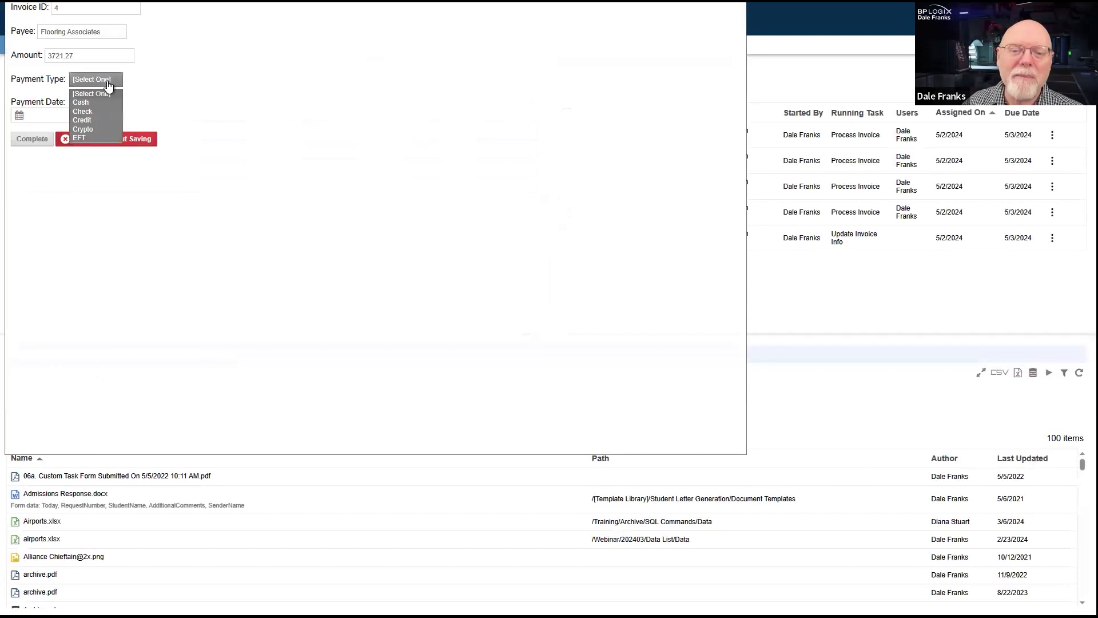
pyautogui.click(85, 111)
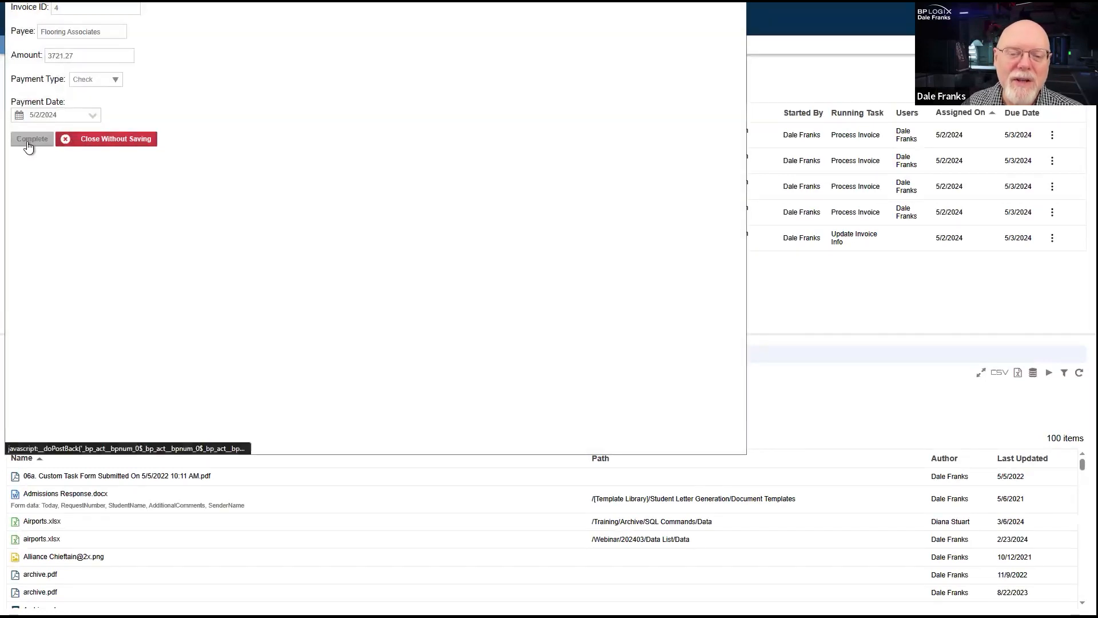
pyautogui.click(27, 141)
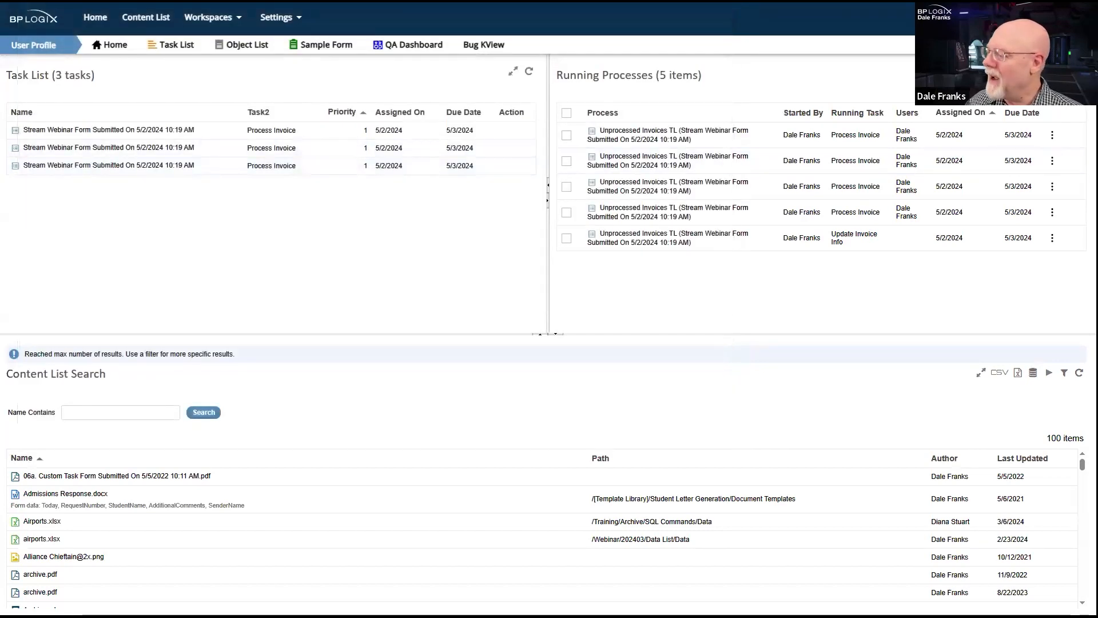
# - Refresh the Invoice Data form to check the payment type and payment date written for each invoice, and close its window
pyautogui.rightClick(445, 342)
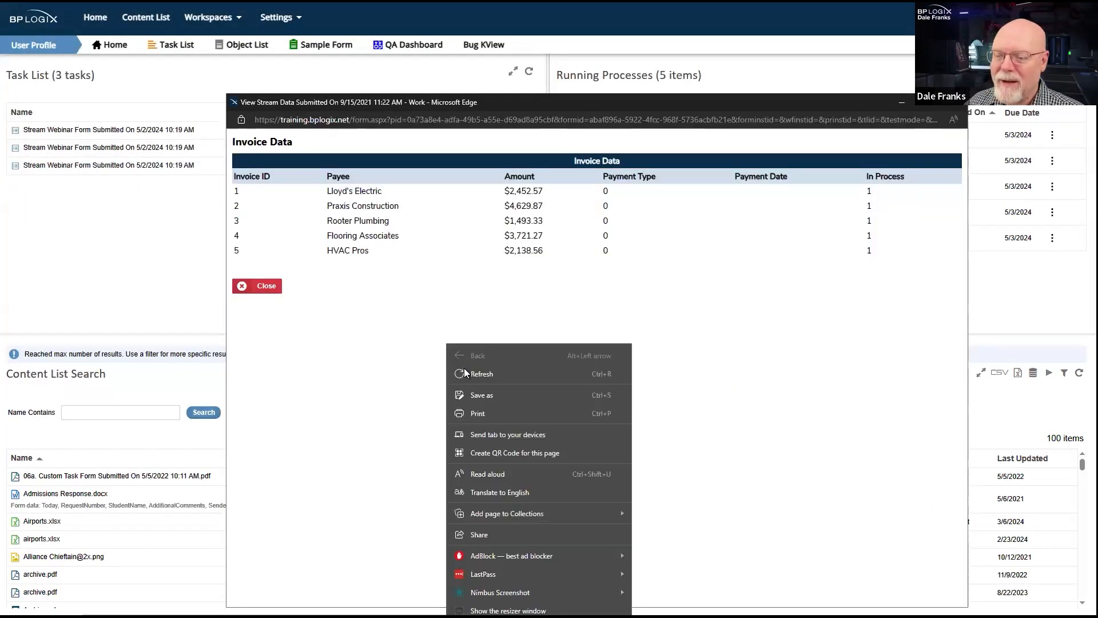
pyautogui.click(489, 376)
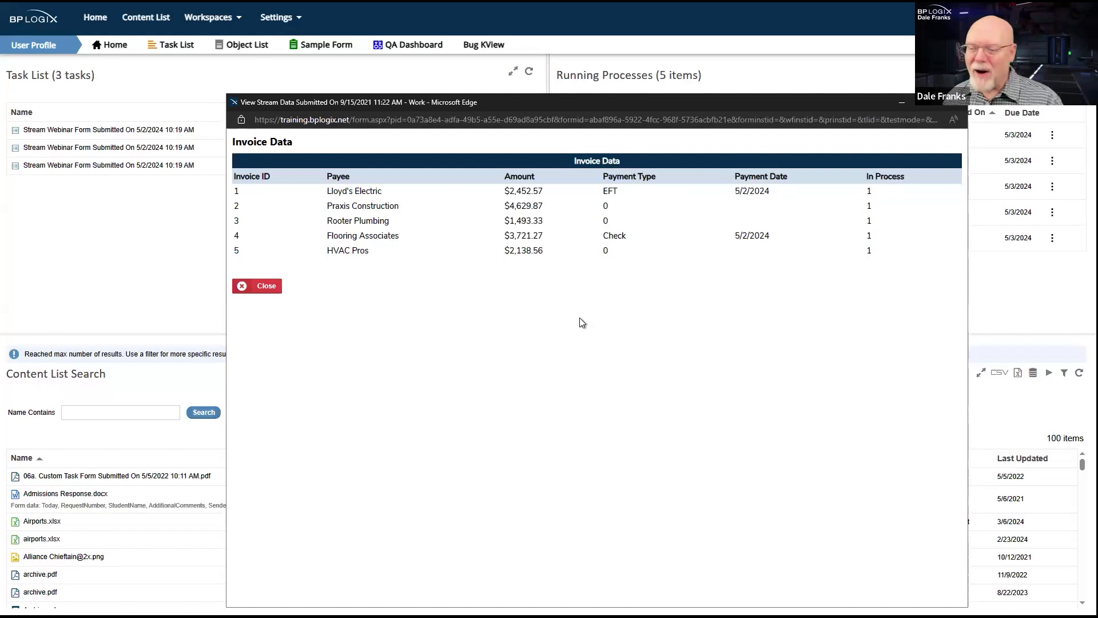
pyautogui.rightClick(602, 358)
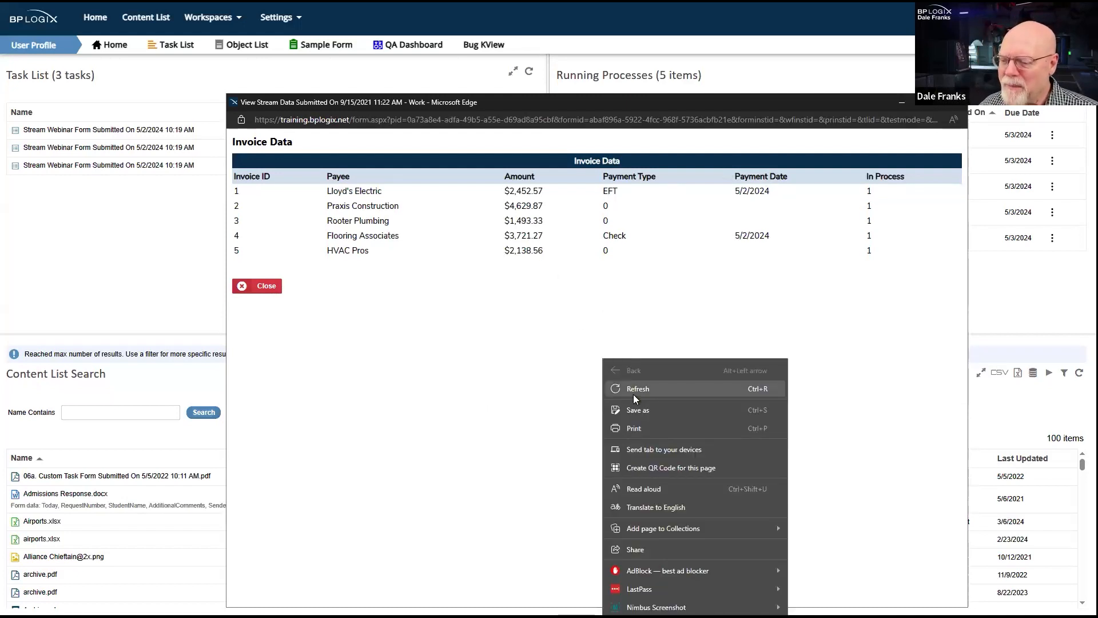
pyautogui.click(633, 394)
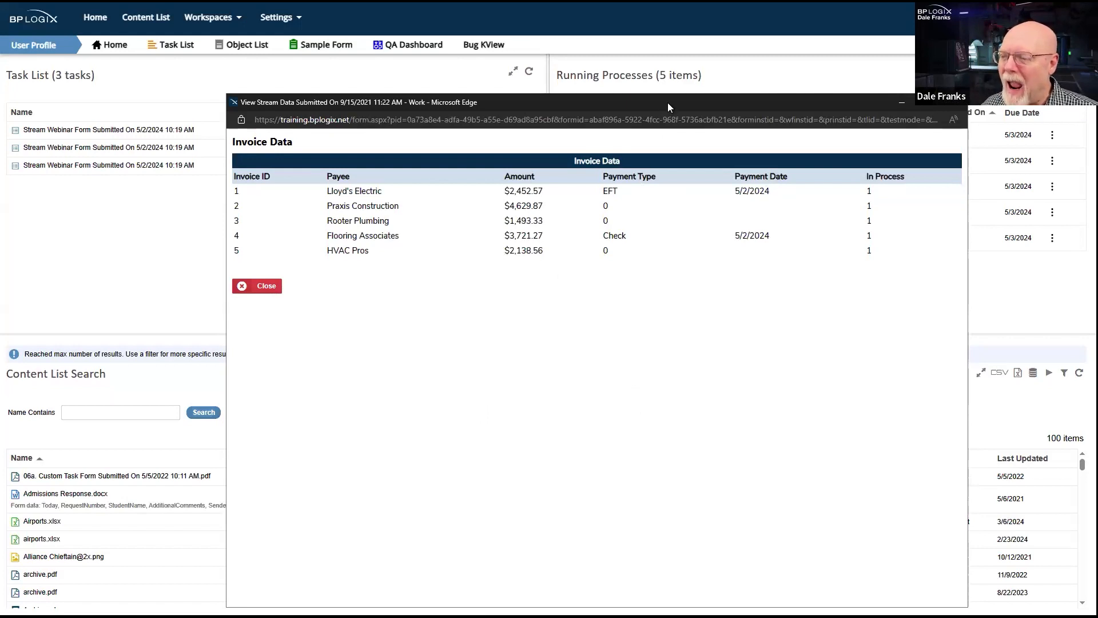
pyautogui.click(954, 101)
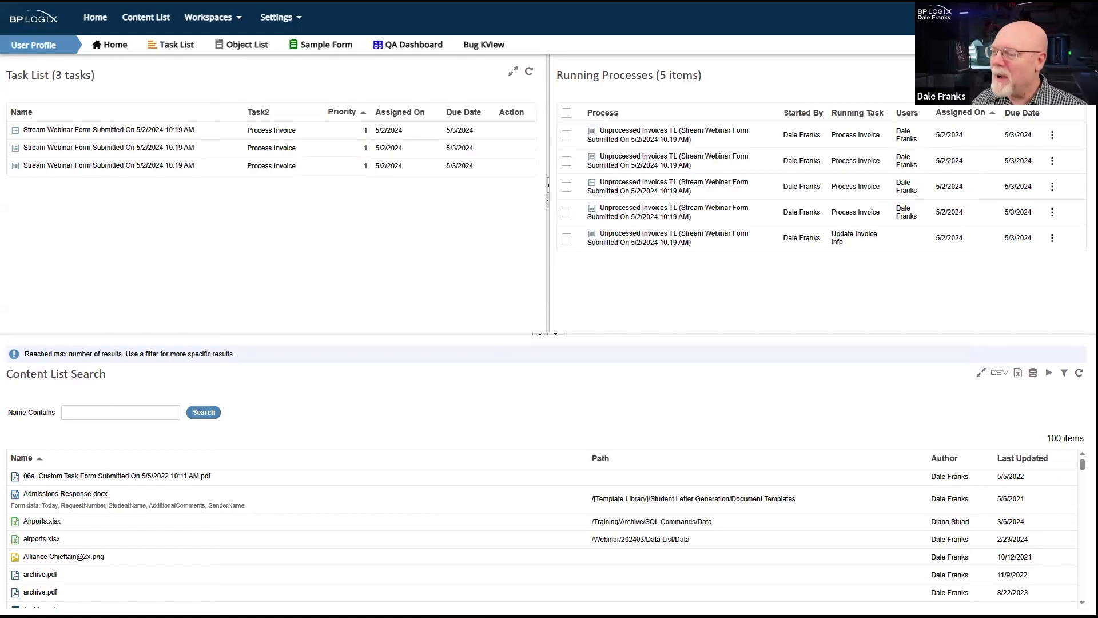
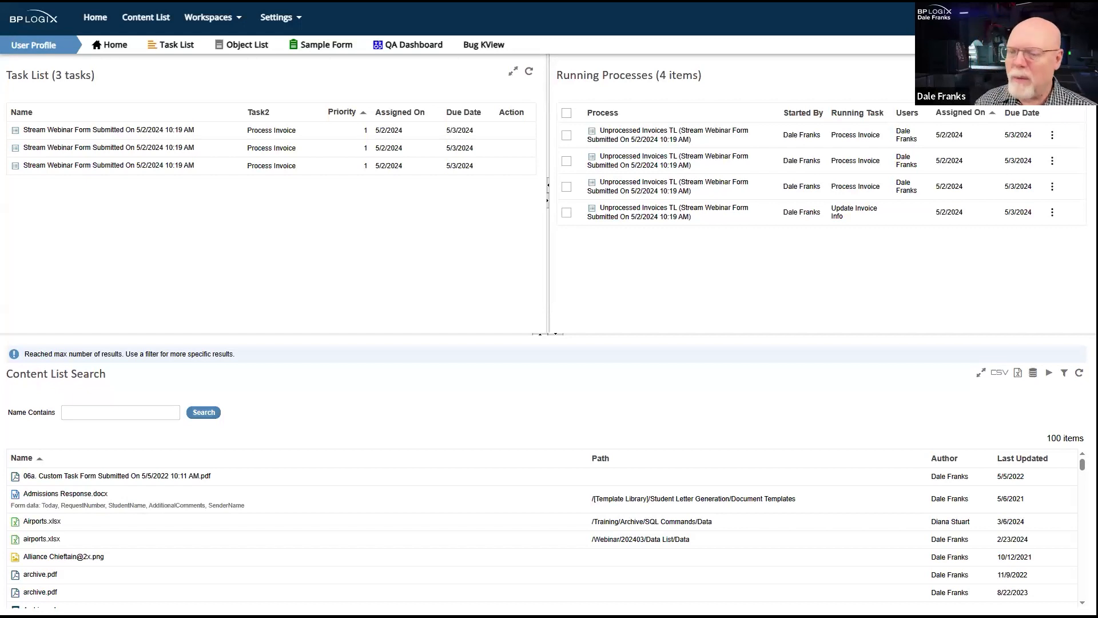
# - Open the Process Invoice task for Rooter Plumbing, set Payment Type to Check, and complete it
pyautogui.click(105, 130)
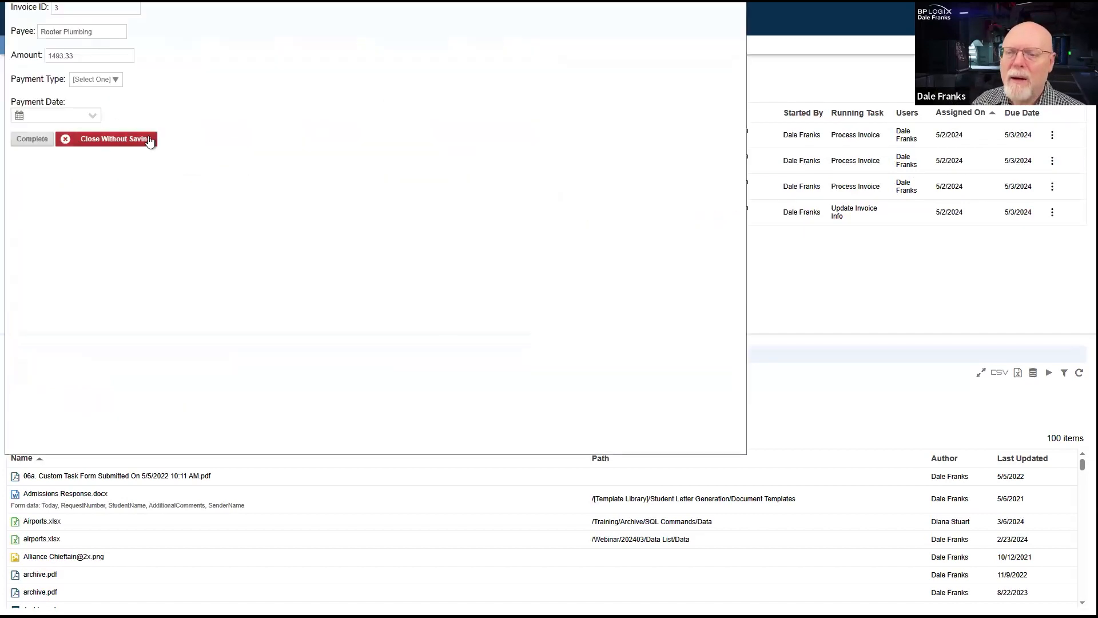
pyautogui.click(108, 80)
pyautogui.click(83, 111)
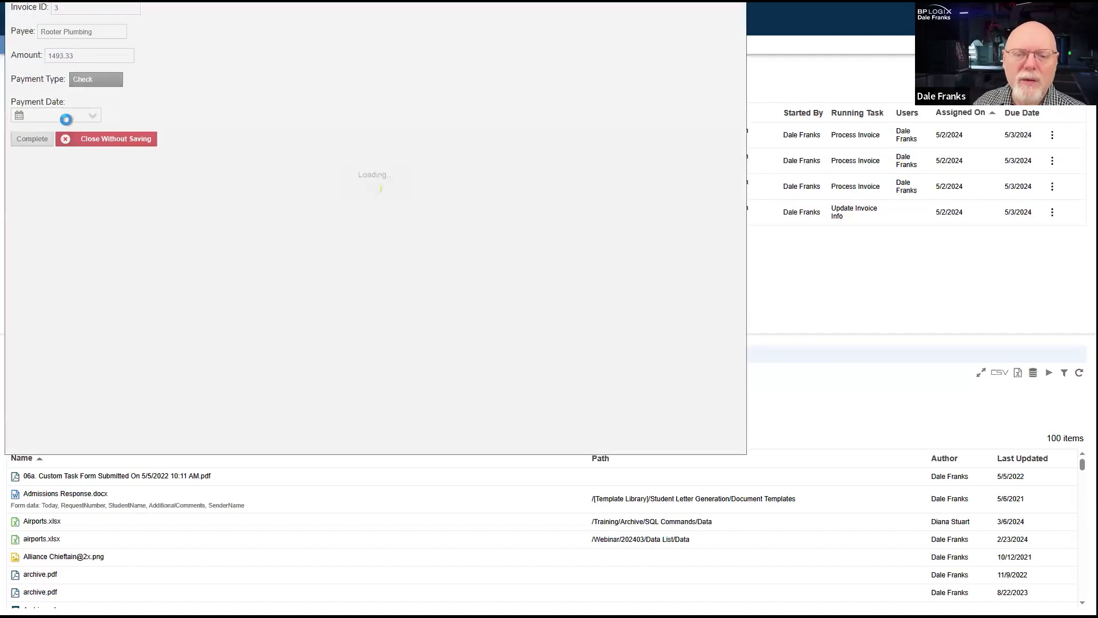
pyautogui.click(33, 137)
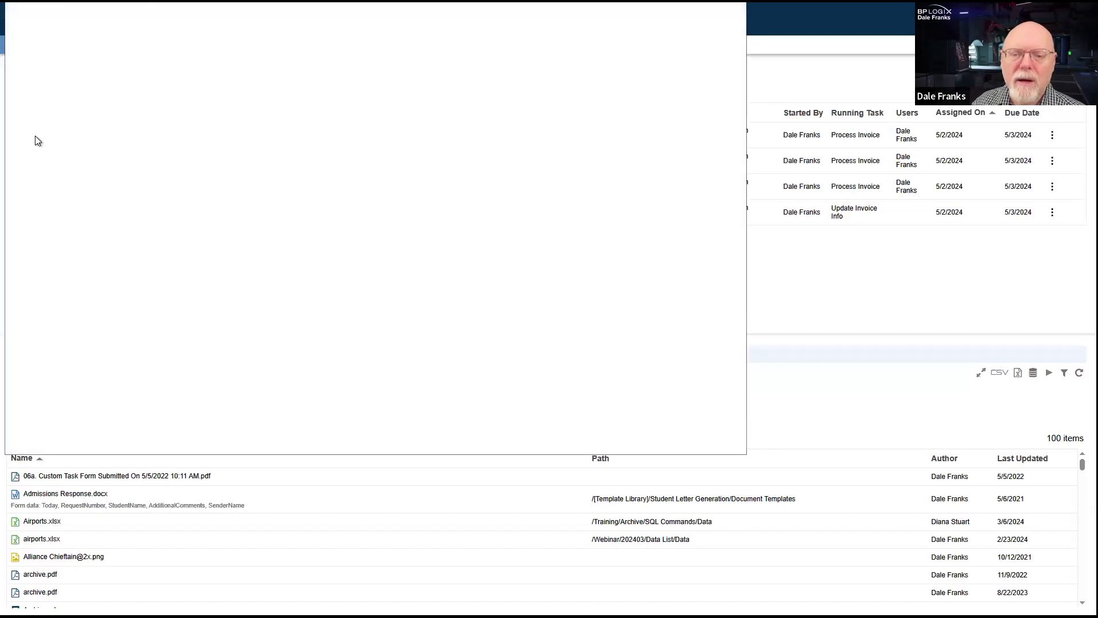
# - Open the Process Invoice task for Praxis Construction, set Payment Type to Check, and complete it
pyautogui.click(116, 131)
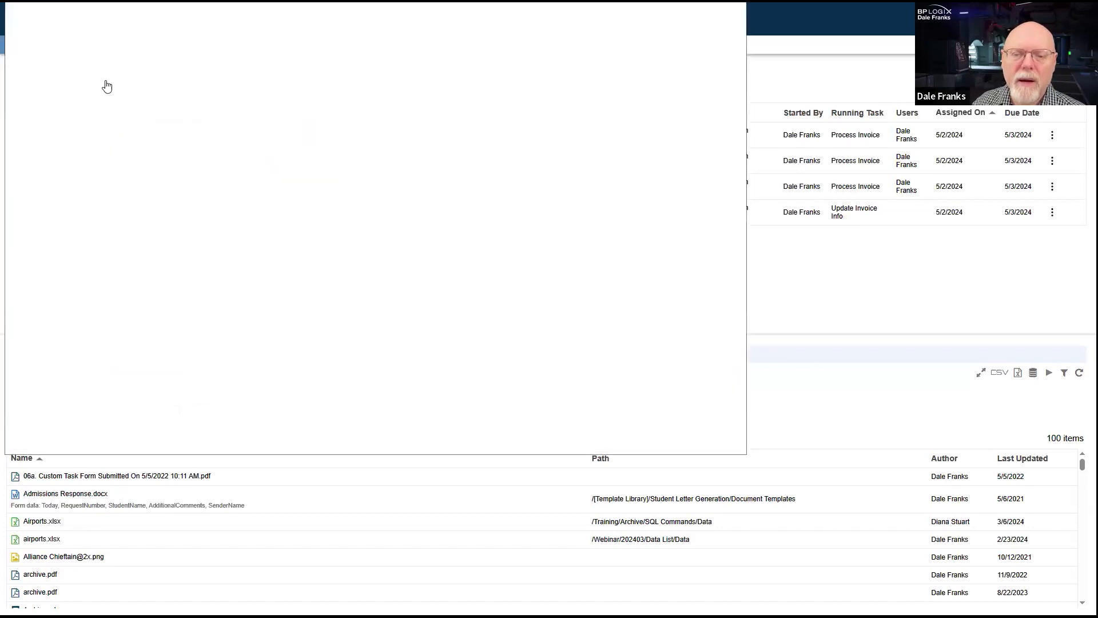
pyautogui.click(108, 83)
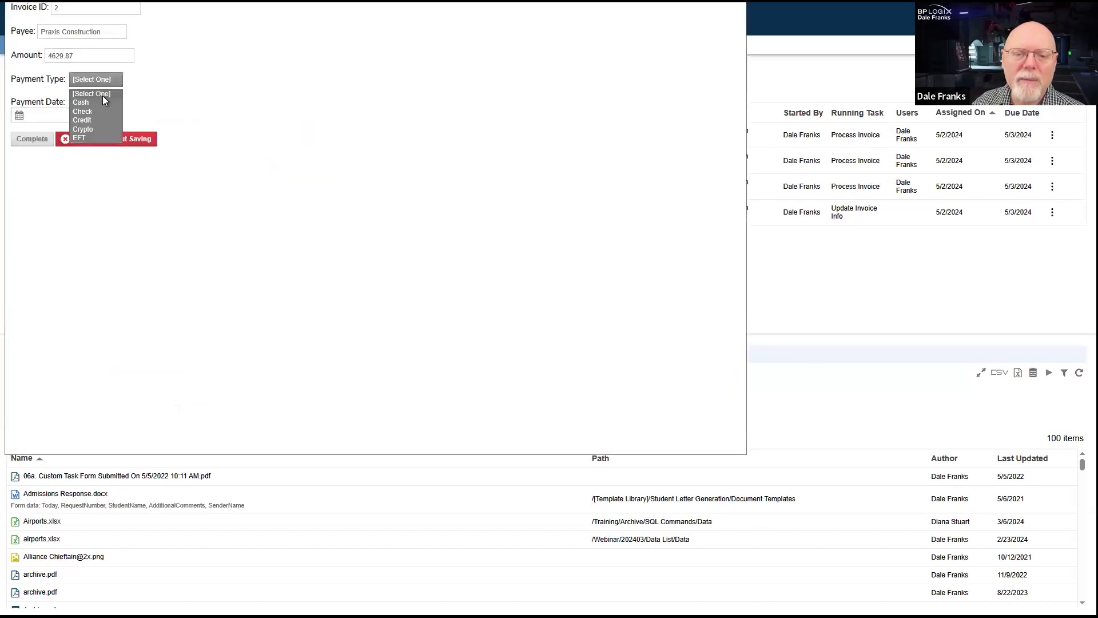
pyautogui.click(95, 111)
pyautogui.click(26, 140)
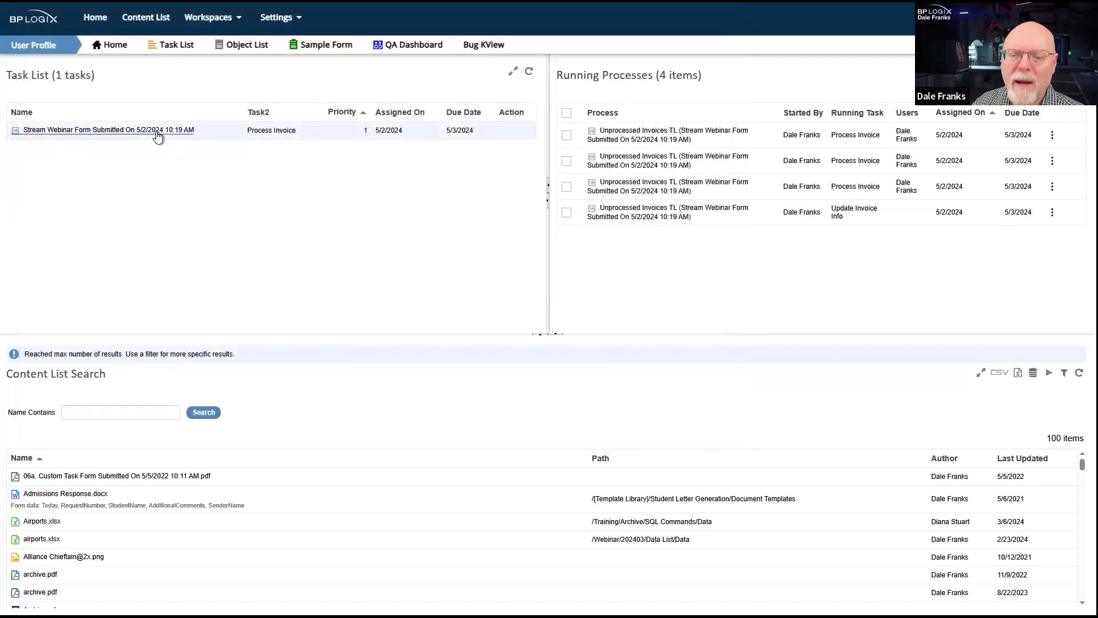
# - Open the Process Invoice task for Lloyd's Electric, set Payment Type to Crypto, and complete it
pyautogui.click(159, 133)
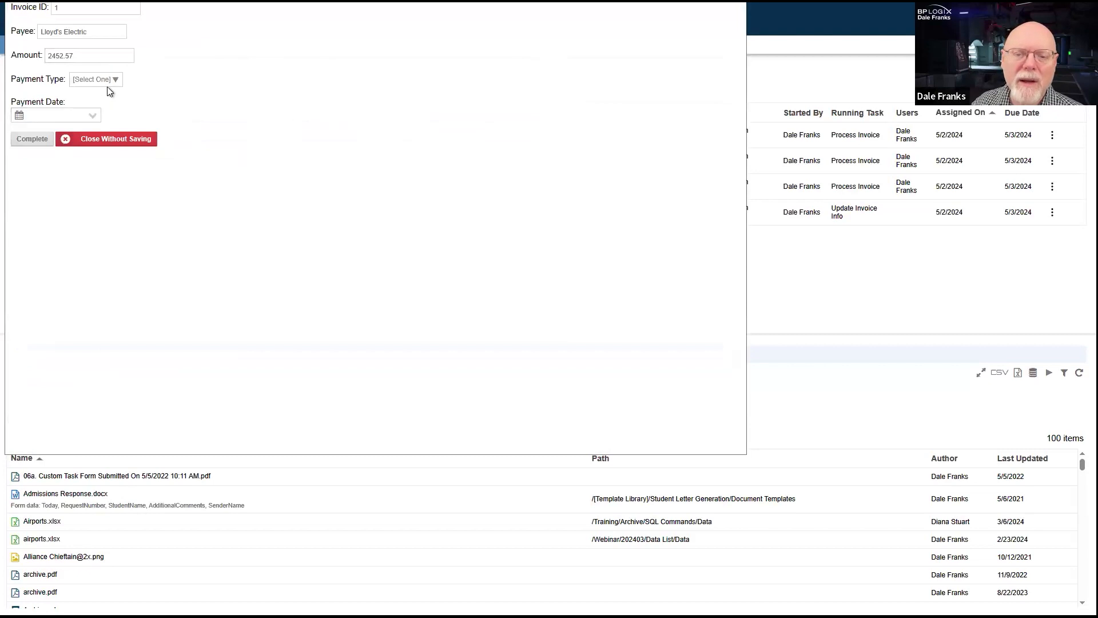
pyautogui.click(103, 85)
pyautogui.click(83, 128)
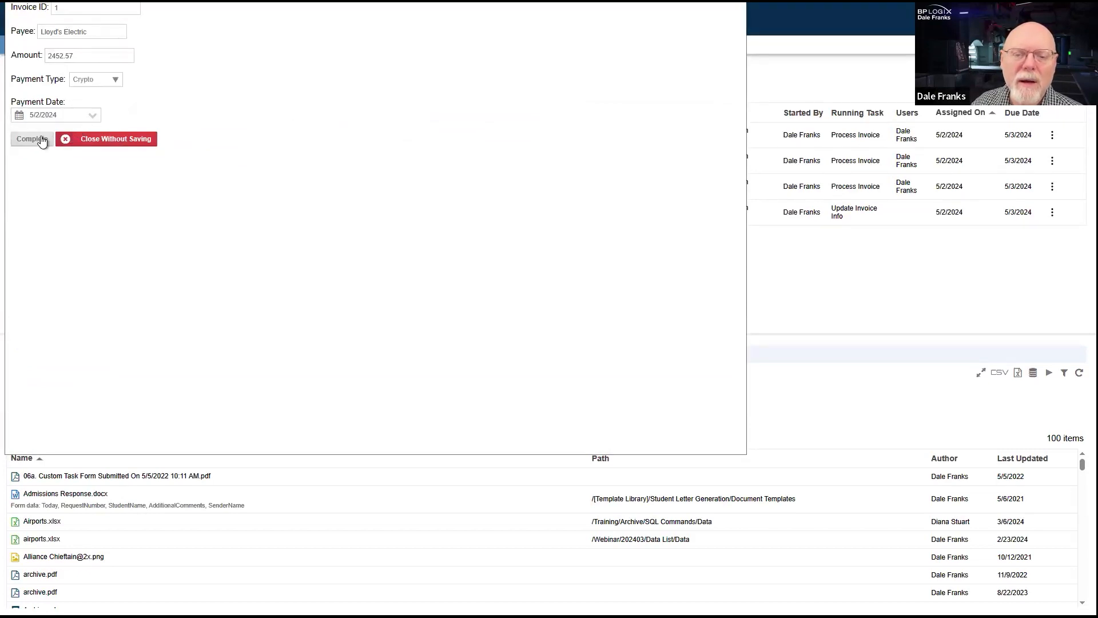
pyautogui.click(30, 143)
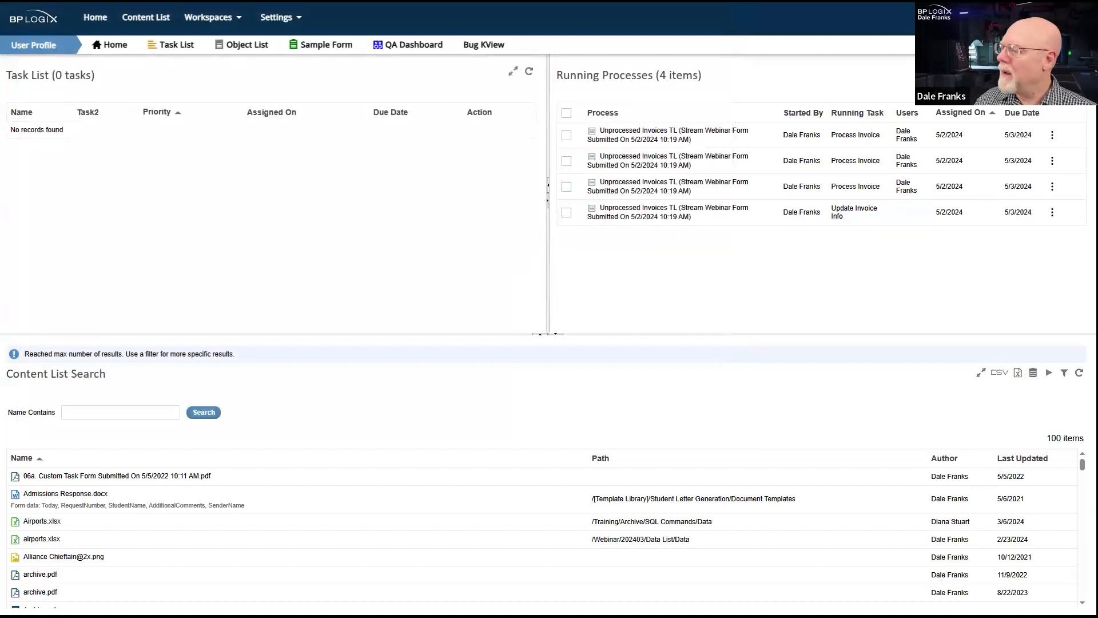
# - Refresh the Invoice Data form to check the payment details written for the completed invoices, and dismiss its window
pyautogui.hotkey('alt', 'Tab')
pyautogui.rightClick(386, 297)
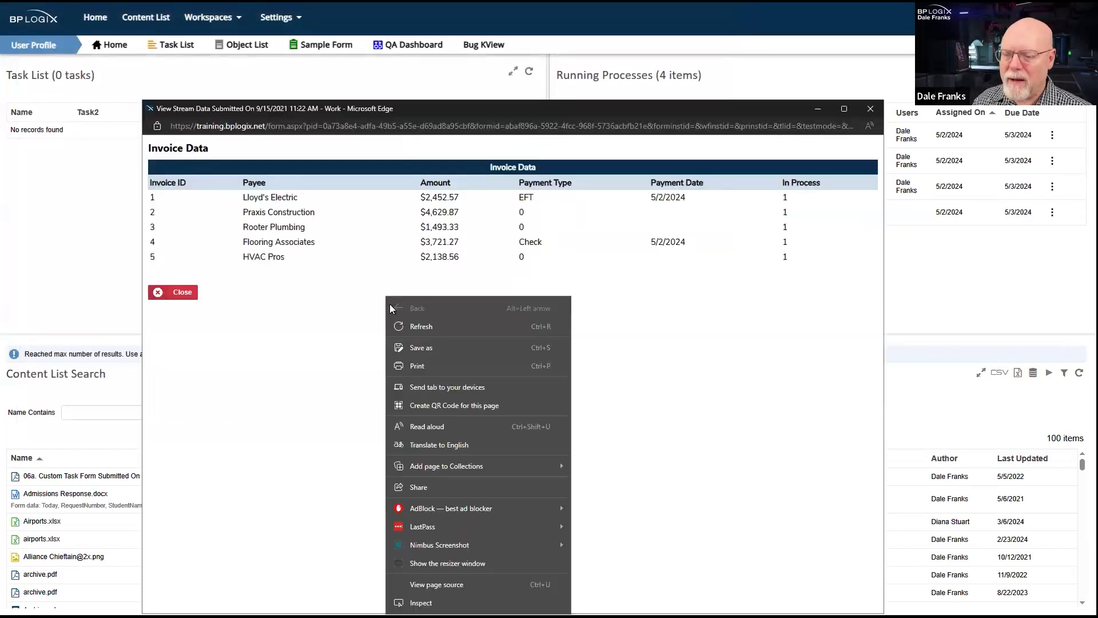
pyautogui.click(431, 327)
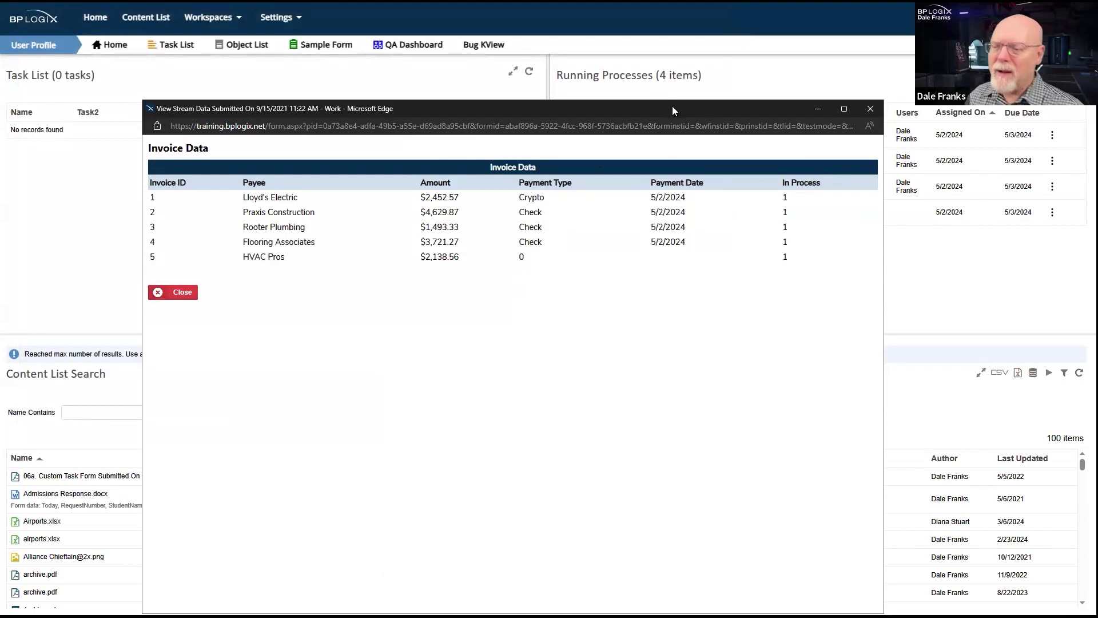
pyautogui.click(870, 109)
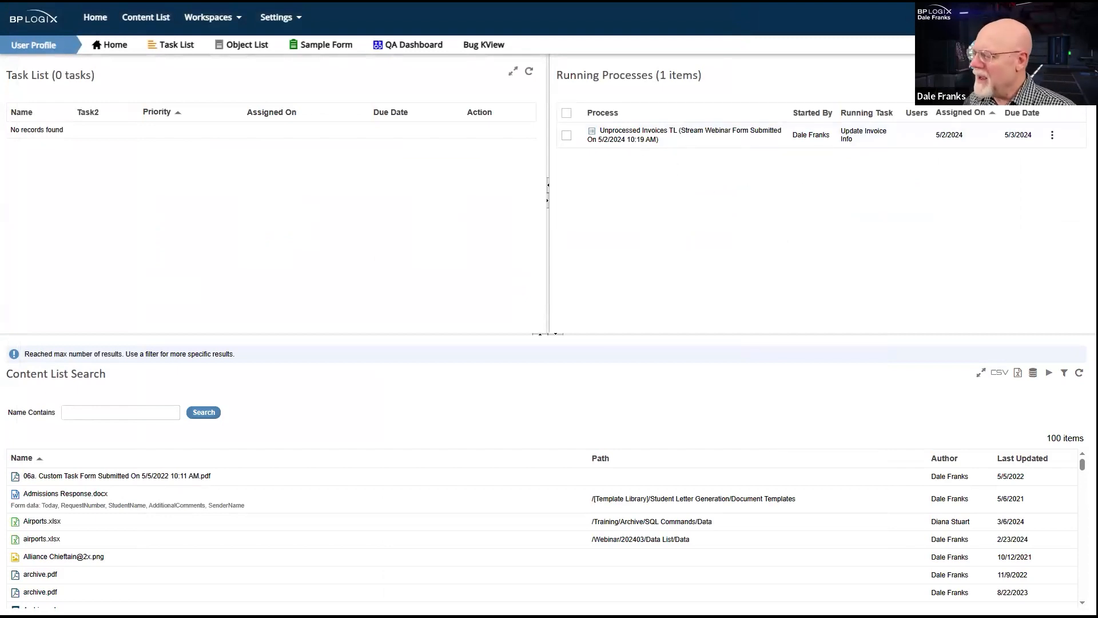
# - Refresh the Invoice Data form repeatedly to check whether the HVAC Pros invoice receives its payment details, and close the window
pyautogui.rightClick(499, 472)
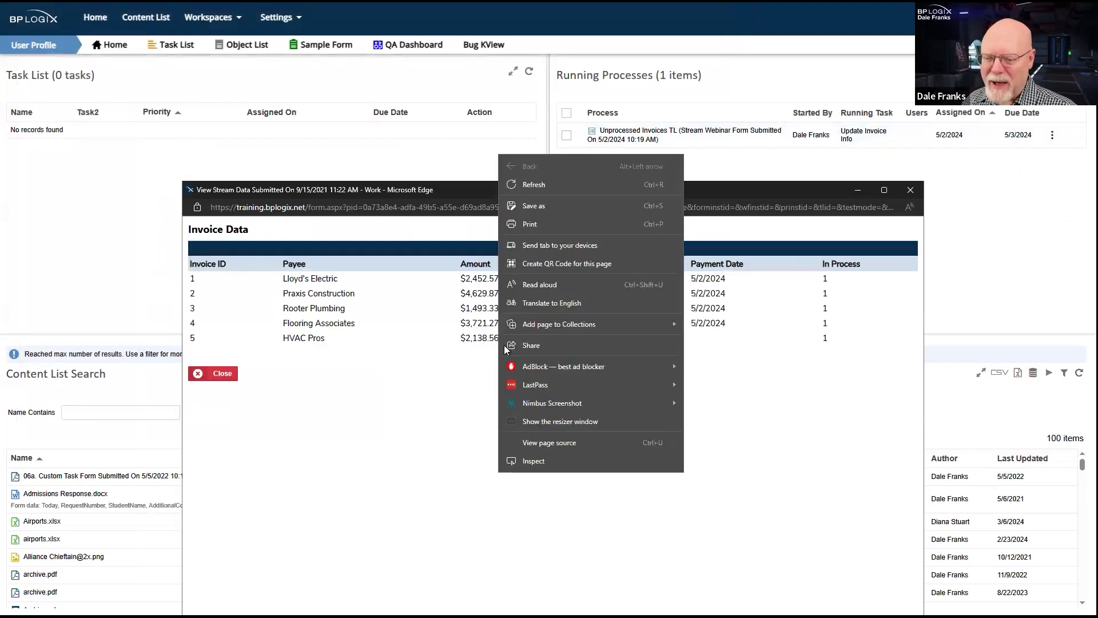
pyautogui.click(588, 187)
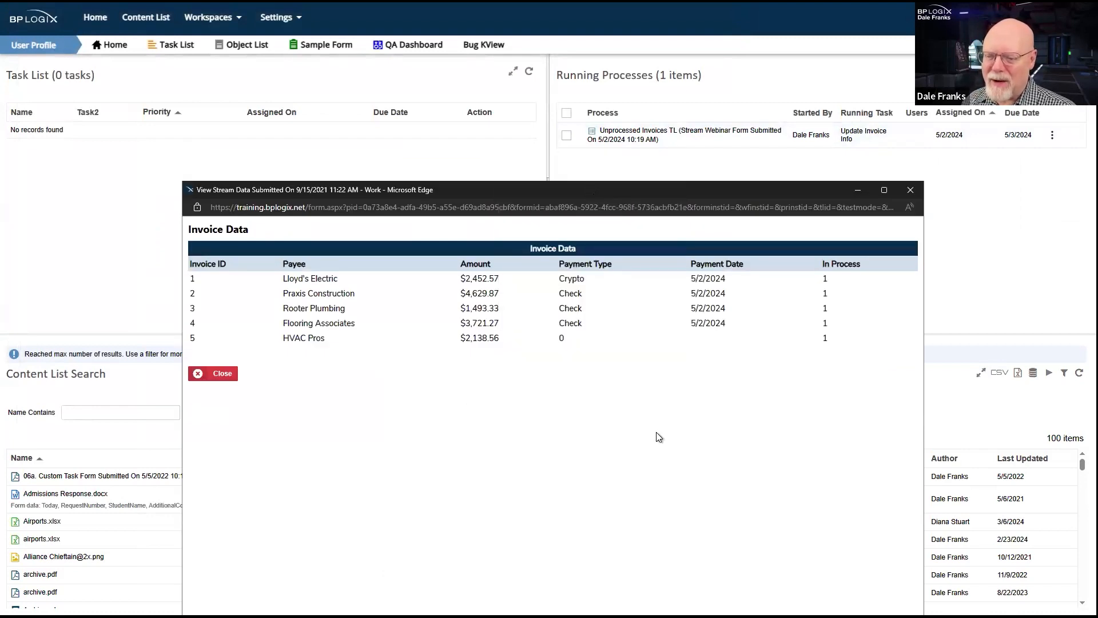
pyautogui.moveTo(649, 189); pyautogui.dragTo(649, 189)
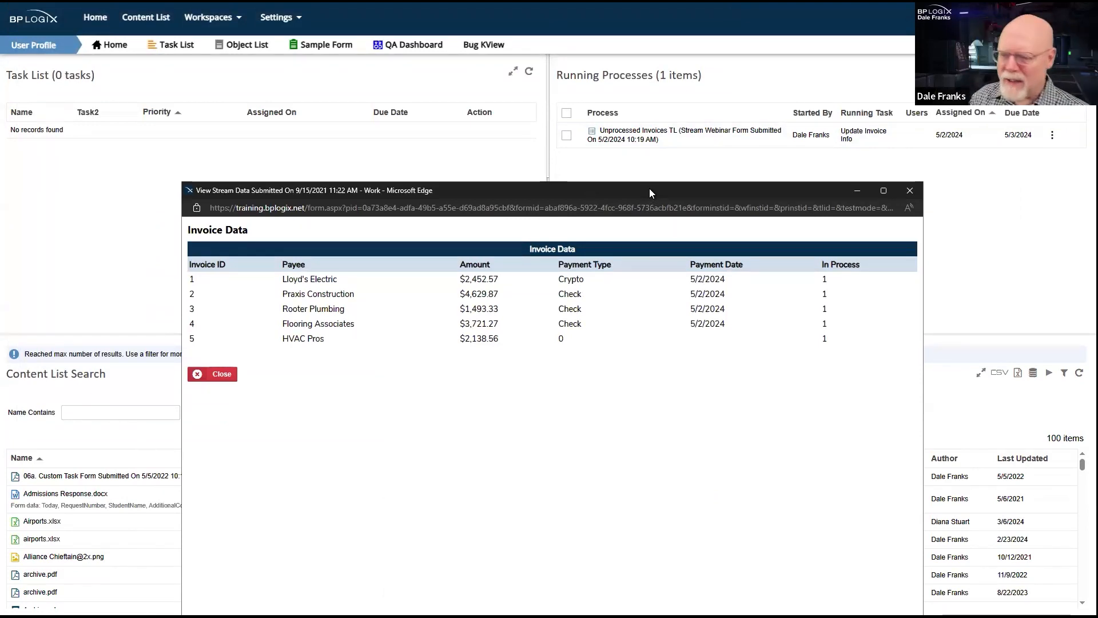
pyautogui.moveTo(649, 189); pyautogui.dragTo(636, 363)
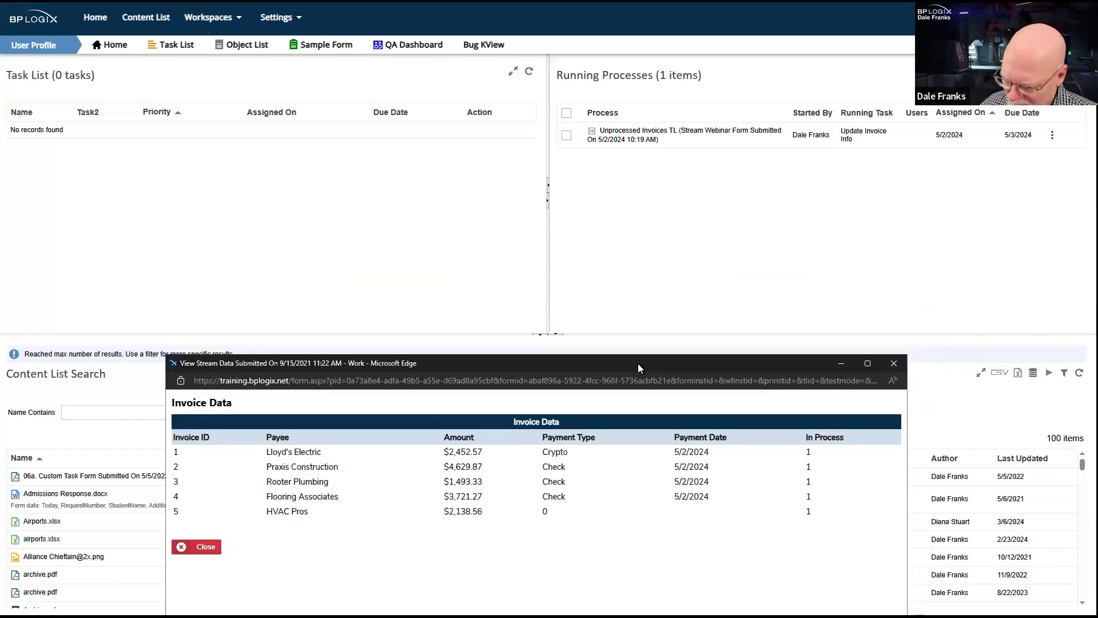
pyautogui.rightClick(532, 563)
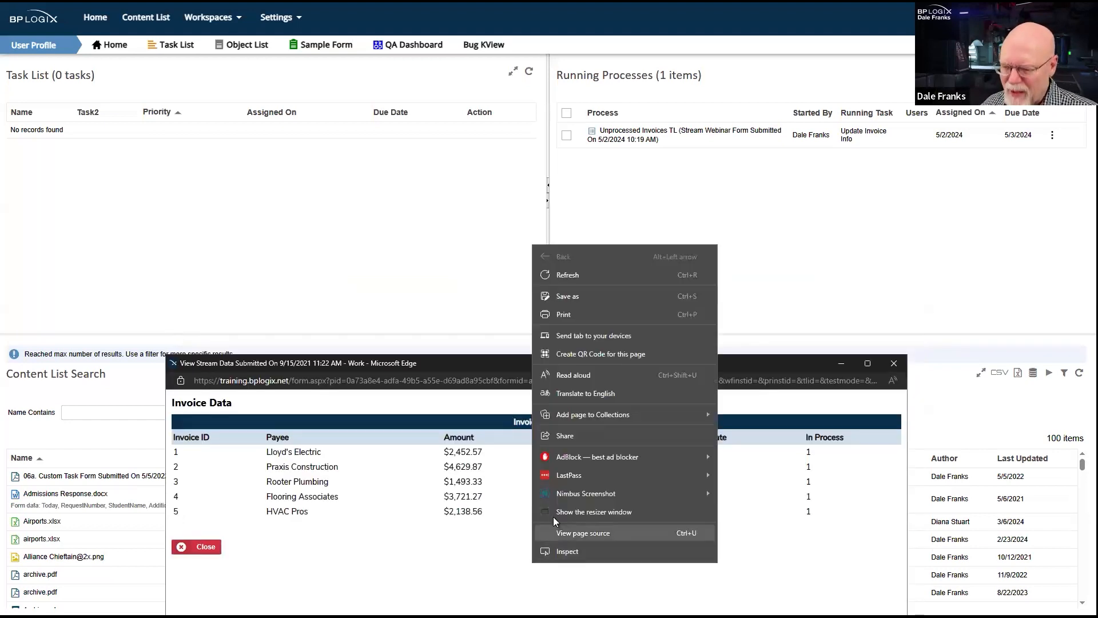
pyautogui.click(606, 276)
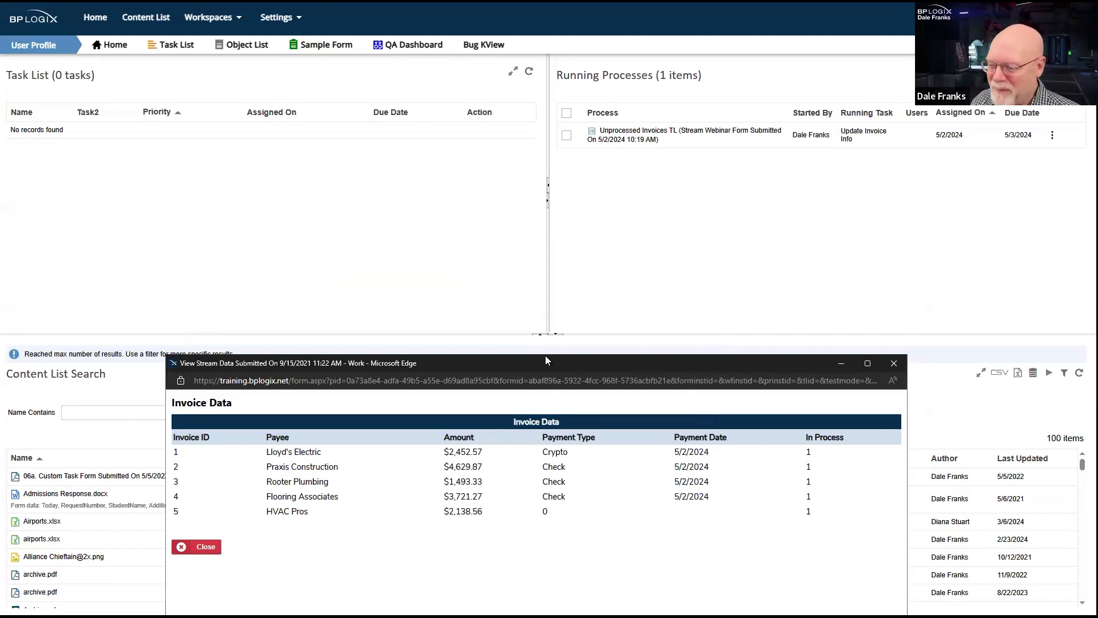
pyautogui.moveTo(546, 356); pyautogui.dragTo(589, 188)
pyautogui.rightClick(590, 188)
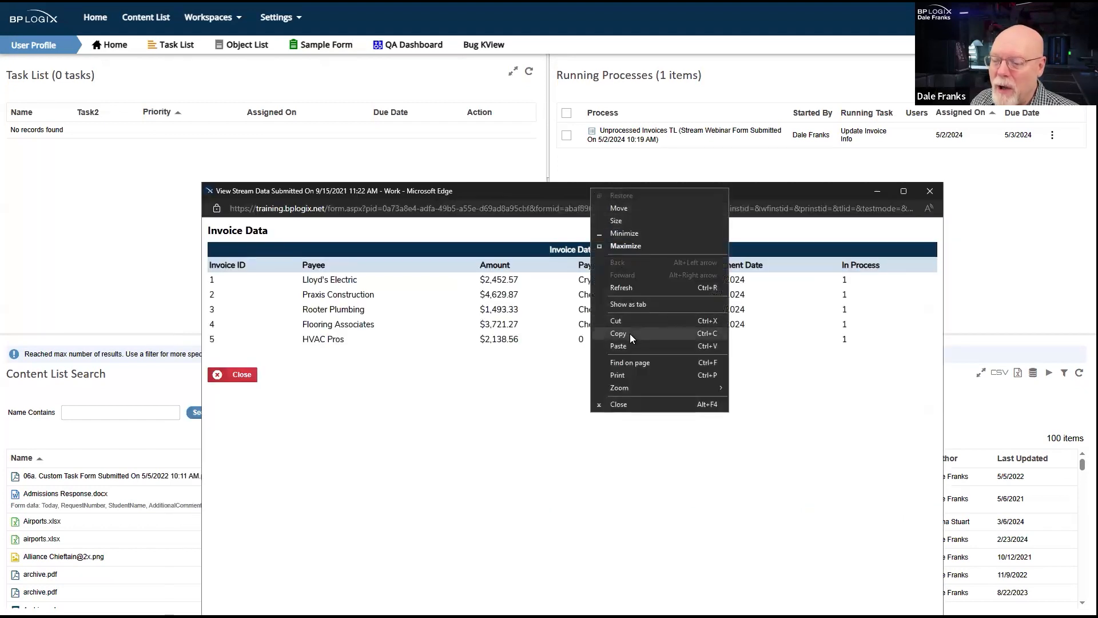
pyautogui.click(636, 289)
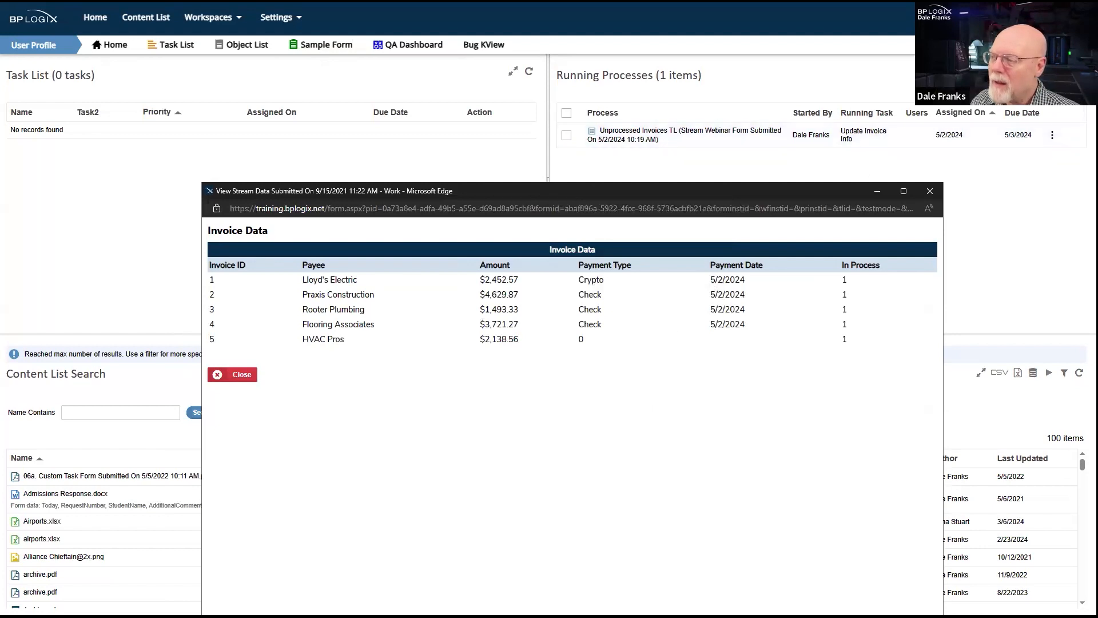
pyautogui.click(930, 191)
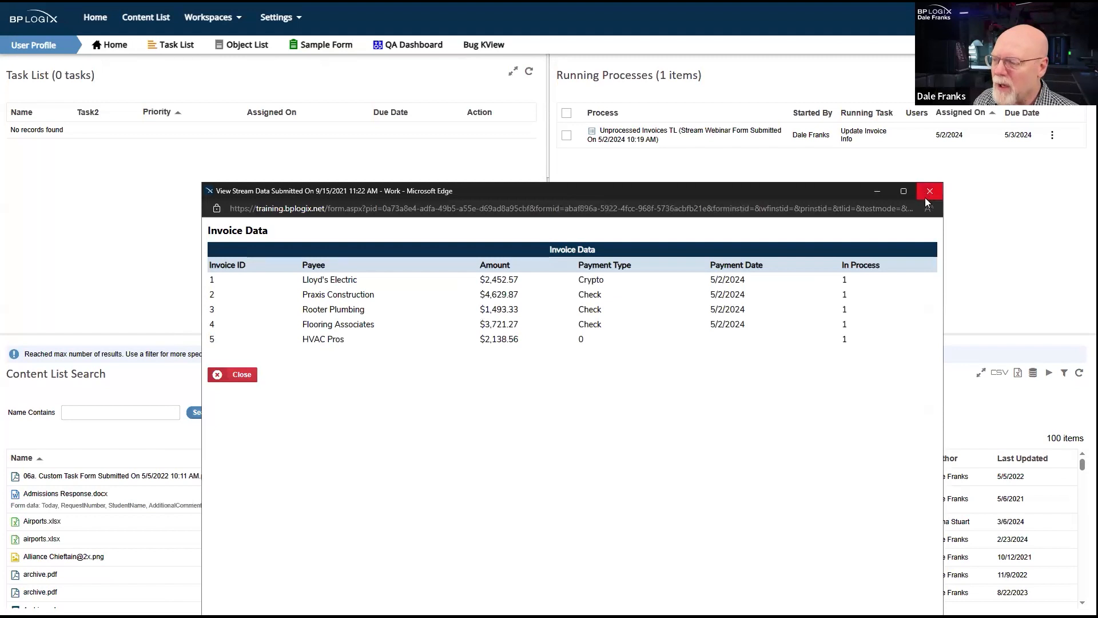
pyautogui.click(926, 192)
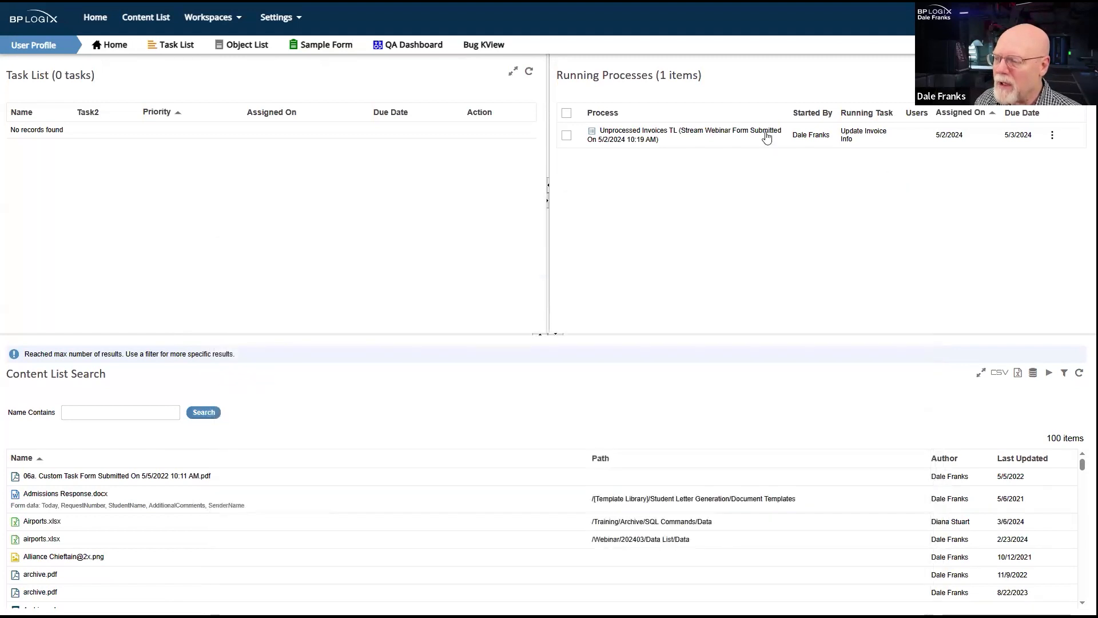
# - Open the Process Director log viewer from the administration pages
pyautogui.click(275, 18)
pyautogui.click(320, 115)
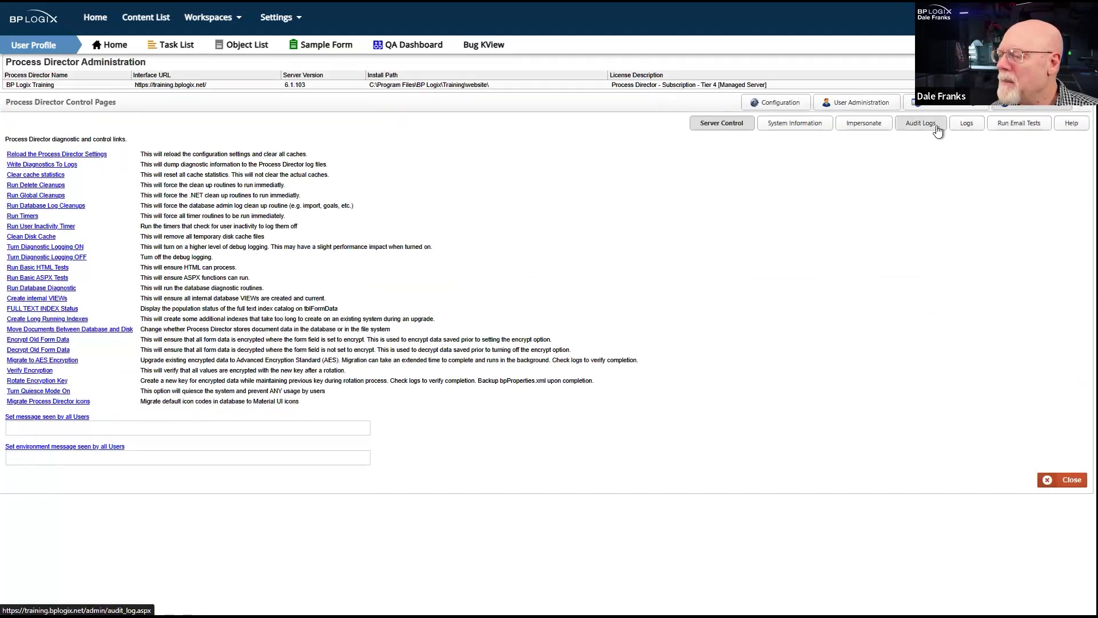
pyautogui.click(965, 124)
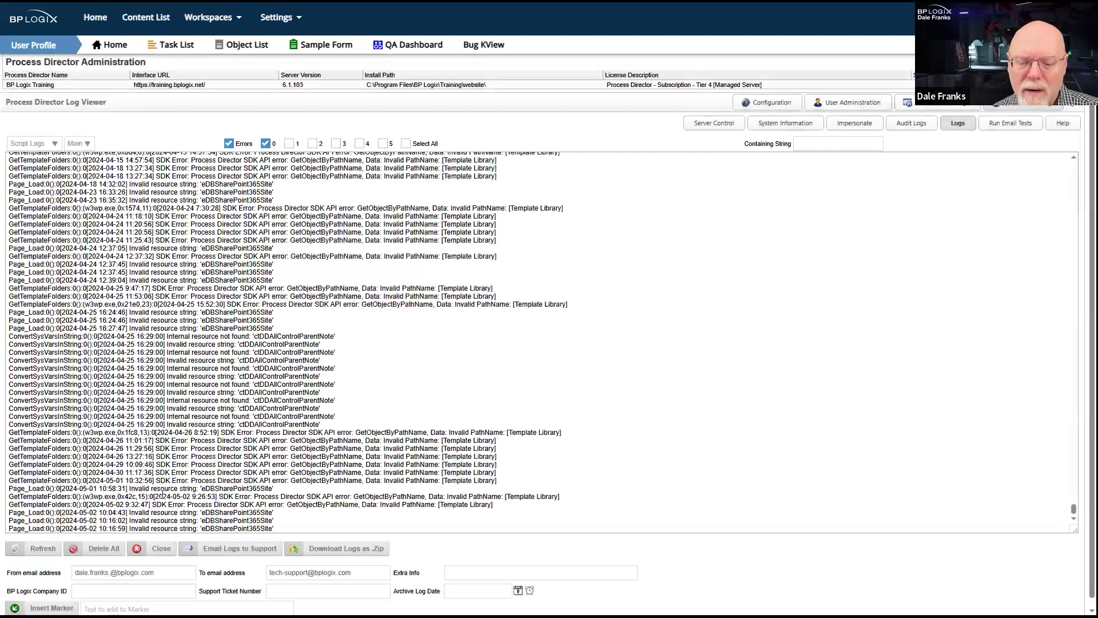
# - Examine the most recent script log entries and their timestamps for errors related to the invoice update
pyautogui.scroll(-1, 170, 489)
pyautogui.moveTo(188, 491); pyautogui.dragTo(294, 520)
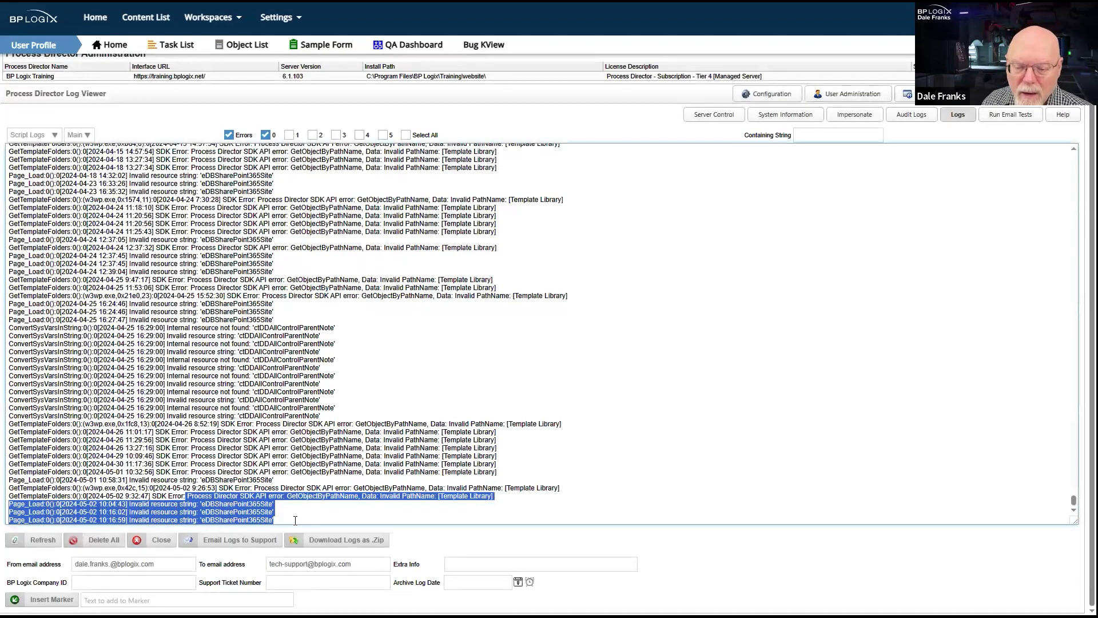
pyautogui.doubleClick(306, 495)
pyautogui.click(301, 483)
pyautogui.click(324, 424)
pyautogui.moveTo(286, 466); pyautogui.dragTo(366, 525)
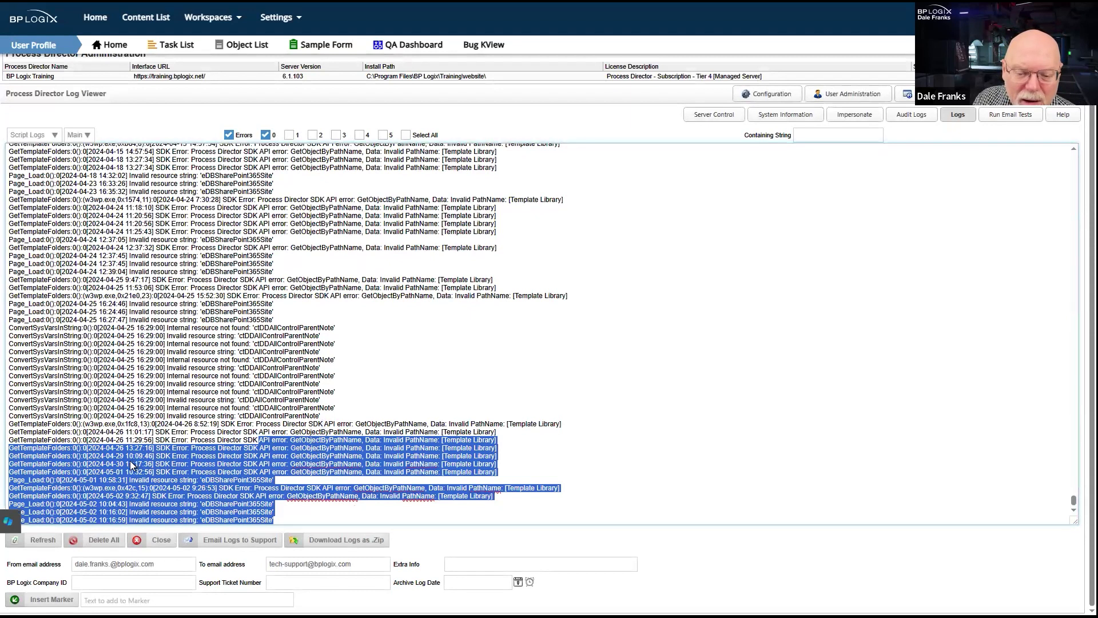
pyautogui.click(84, 521)
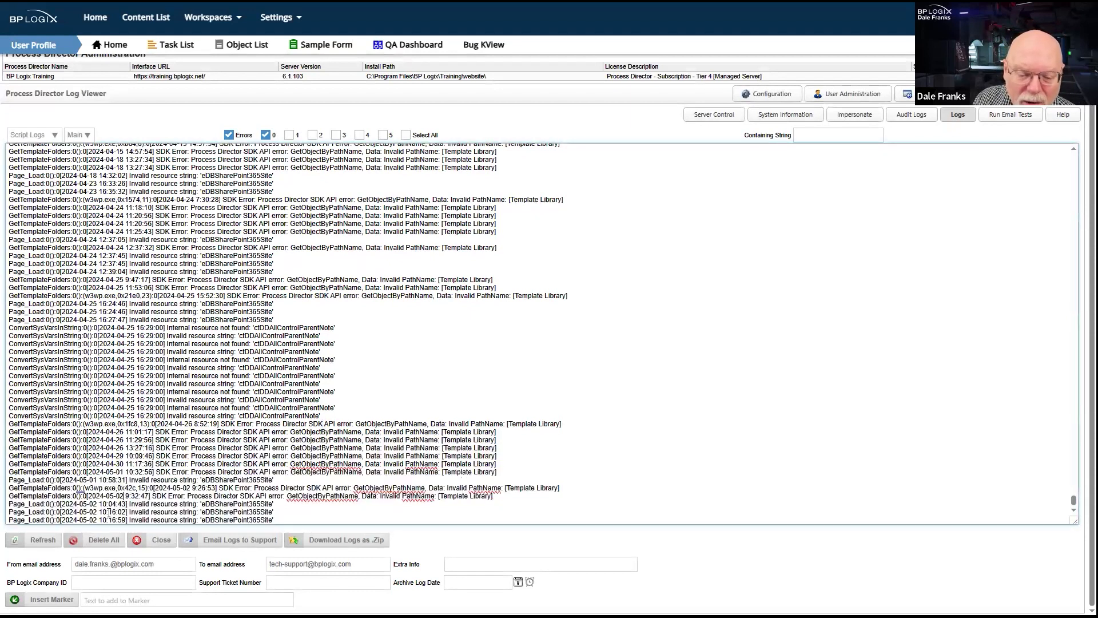
pyautogui.moveTo(77, 512); pyautogui.dragTo(123, 518)
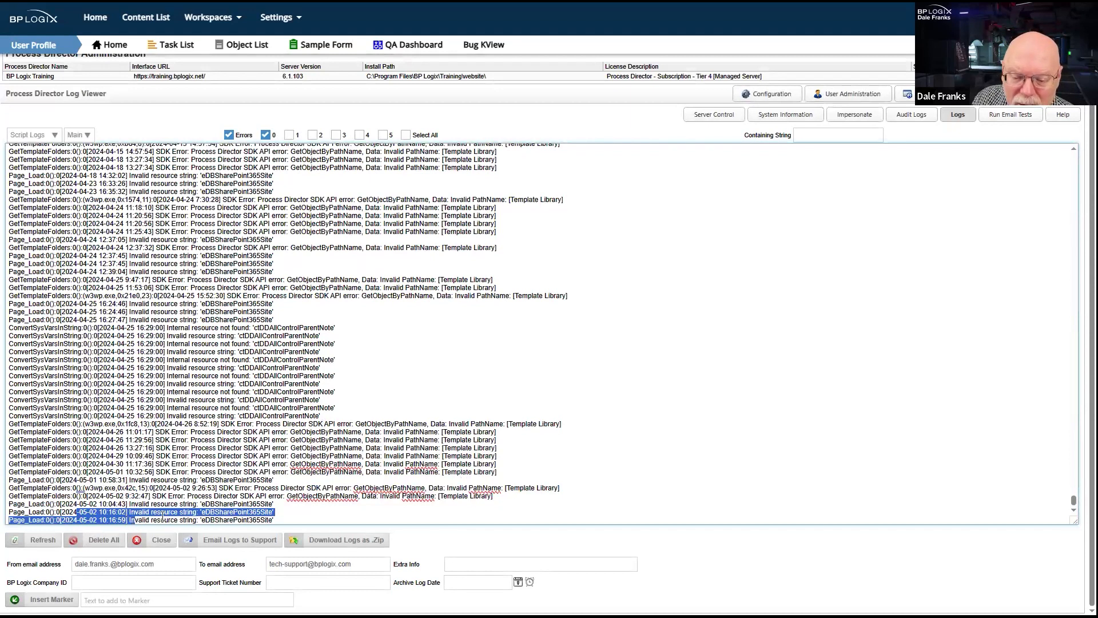
pyautogui.doubleClick(239, 510)
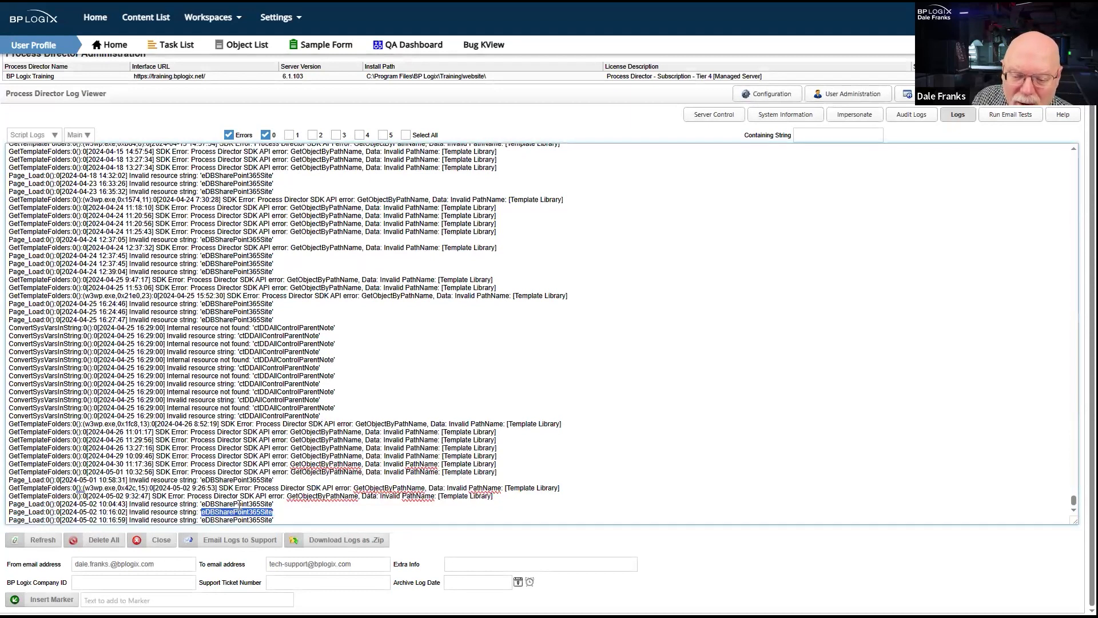
pyautogui.doubleClick(239, 504)
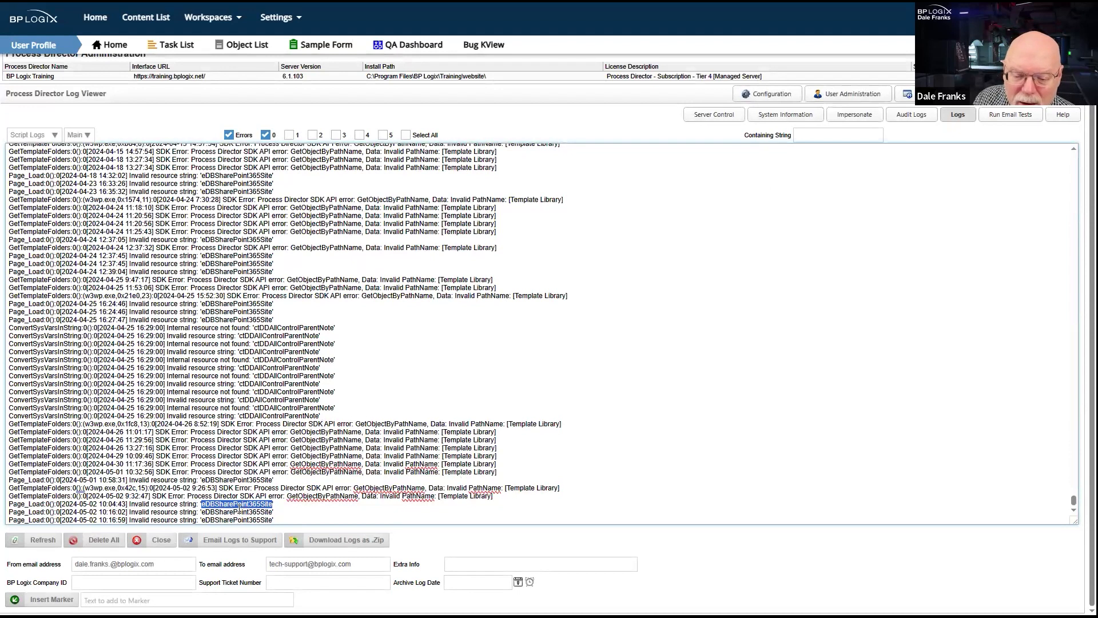
pyautogui.doubleClick(236, 512)
pyautogui.doubleClick(246, 520)
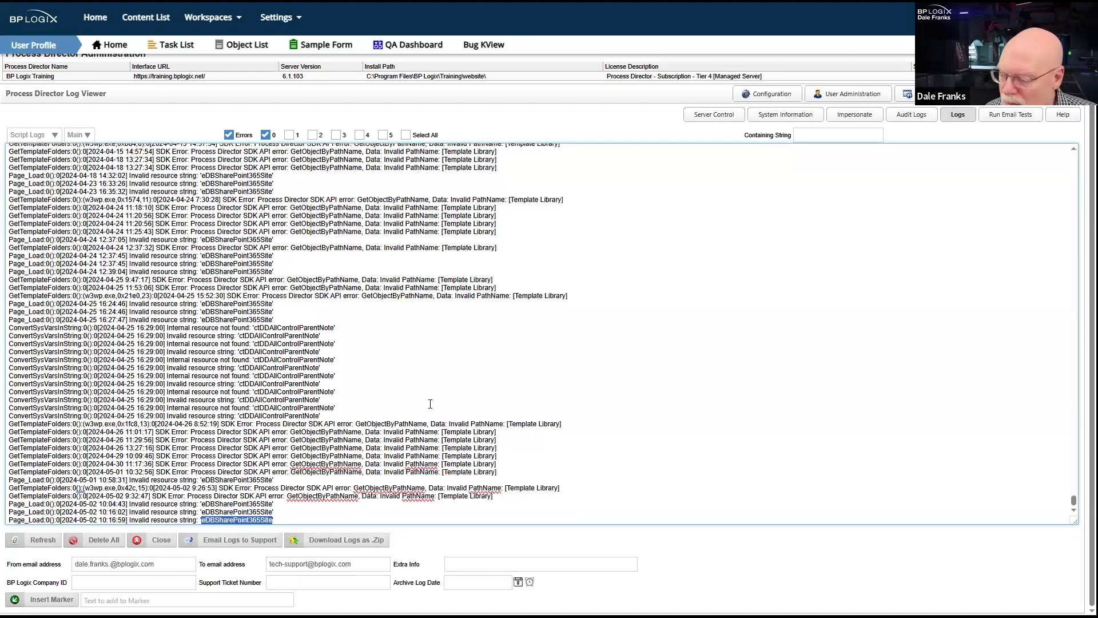
# - Show the Internal Logs and examine the latest SQL queries run against the unpaid invoices table
pyautogui.click(55, 142)
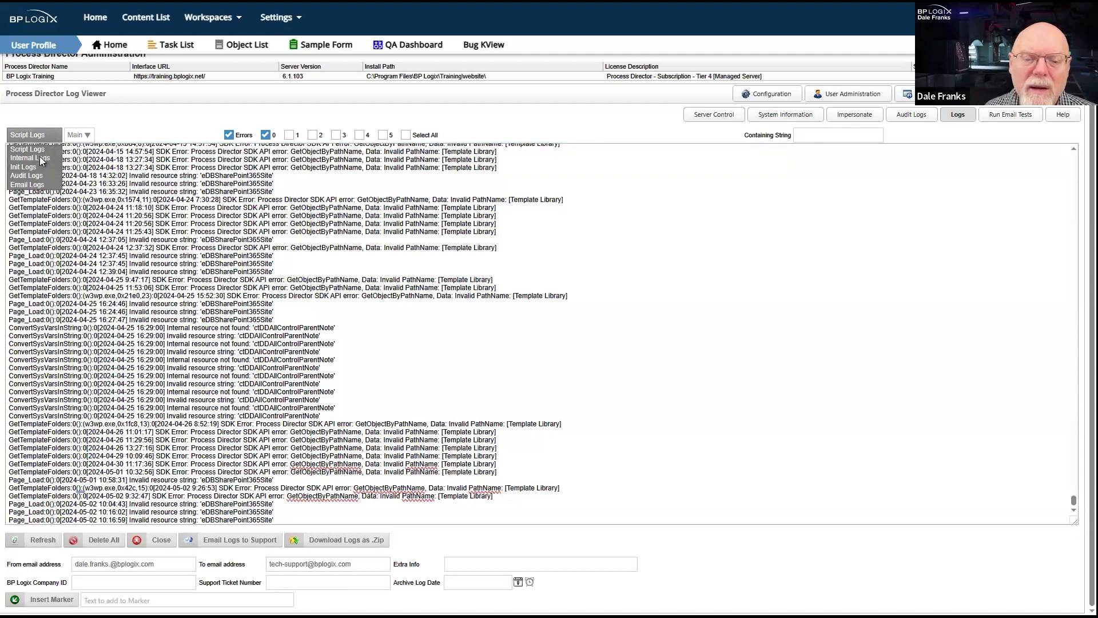
pyautogui.click(41, 159)
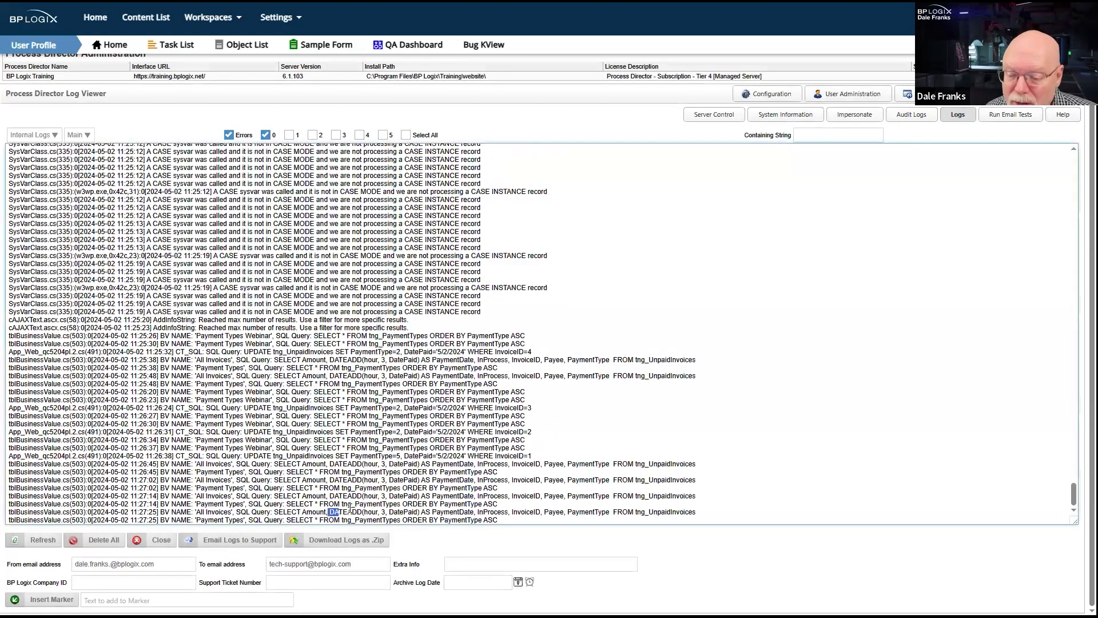
pyautogui.moveTo(329, 509); pyautogui.dragTo(364, 505)
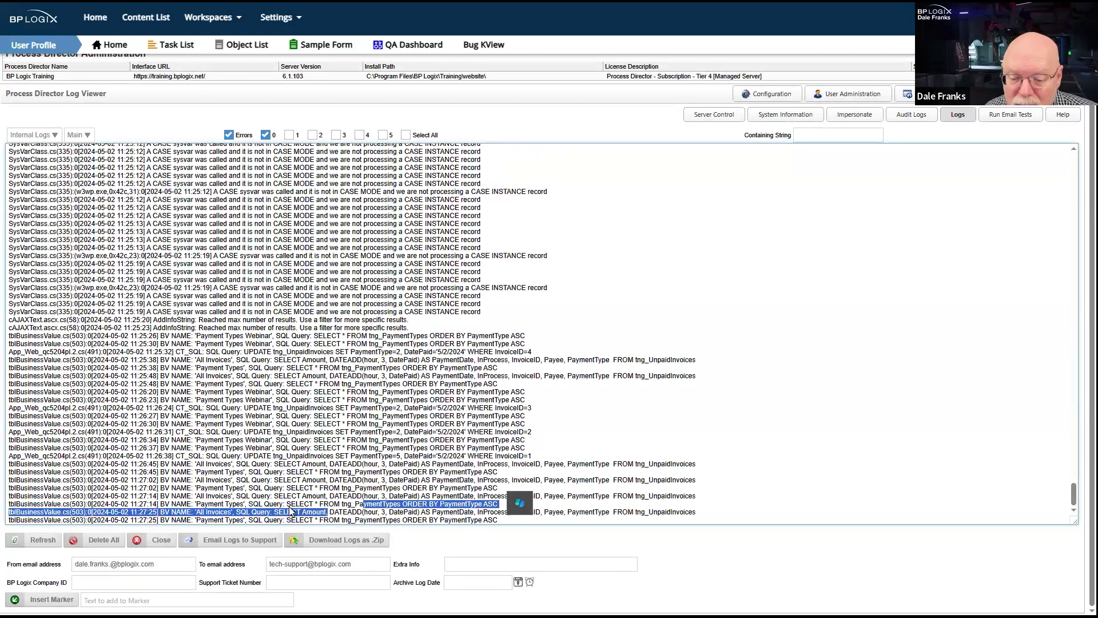
pyautogui.click(629, 496)
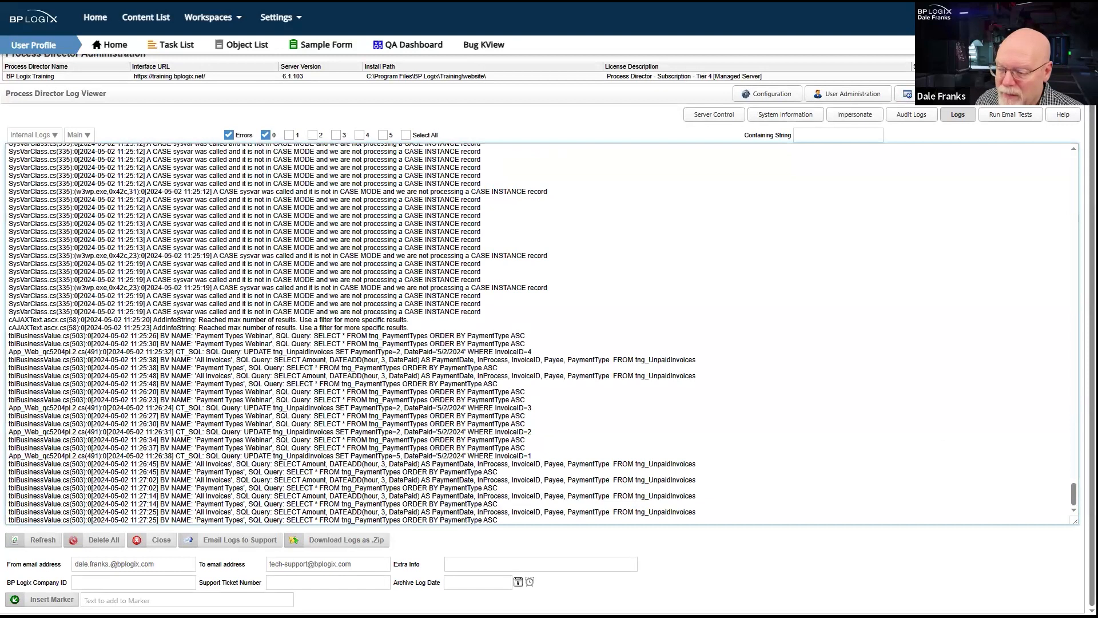
# - Examine the final block of internal log entries, checking the All Invoices and Payment Types queries that follow the last invoice update
pyautogui.scroll(4, 939, 455)
pyautogui.scroll(-5, 789, 497)
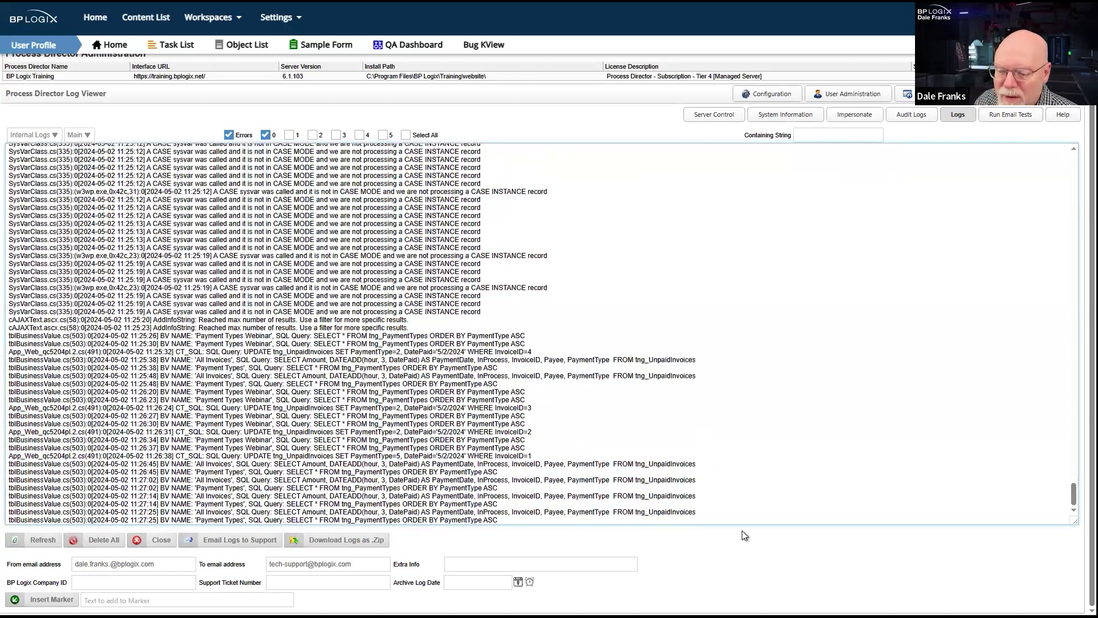
pyautogui.moveTo(604, 469); pyautogui.dragTo(680, 519)
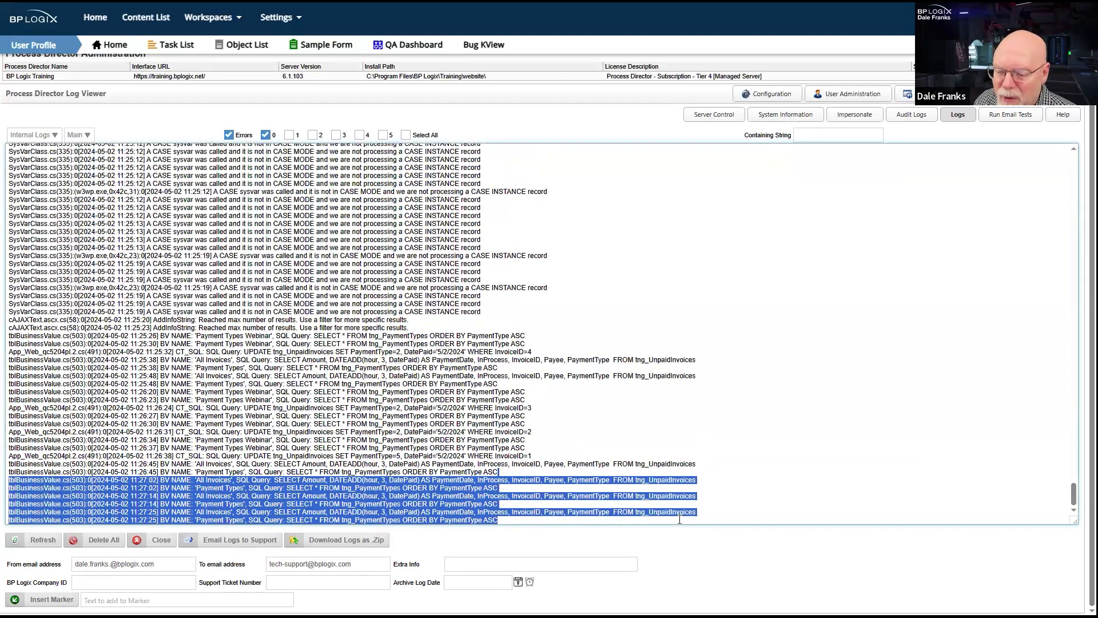
pyautogui.click(529, 517)
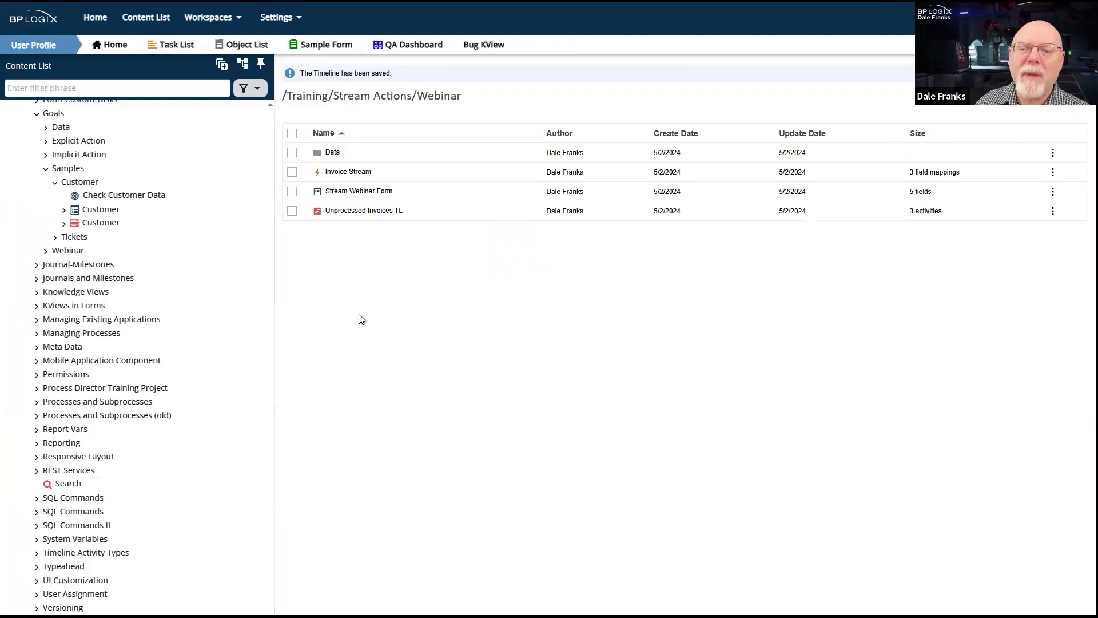
# - Open the active instance of the Unprocessed Invoices TL timeline and display its graphical activity chart
pyautogui.click(354, 213)
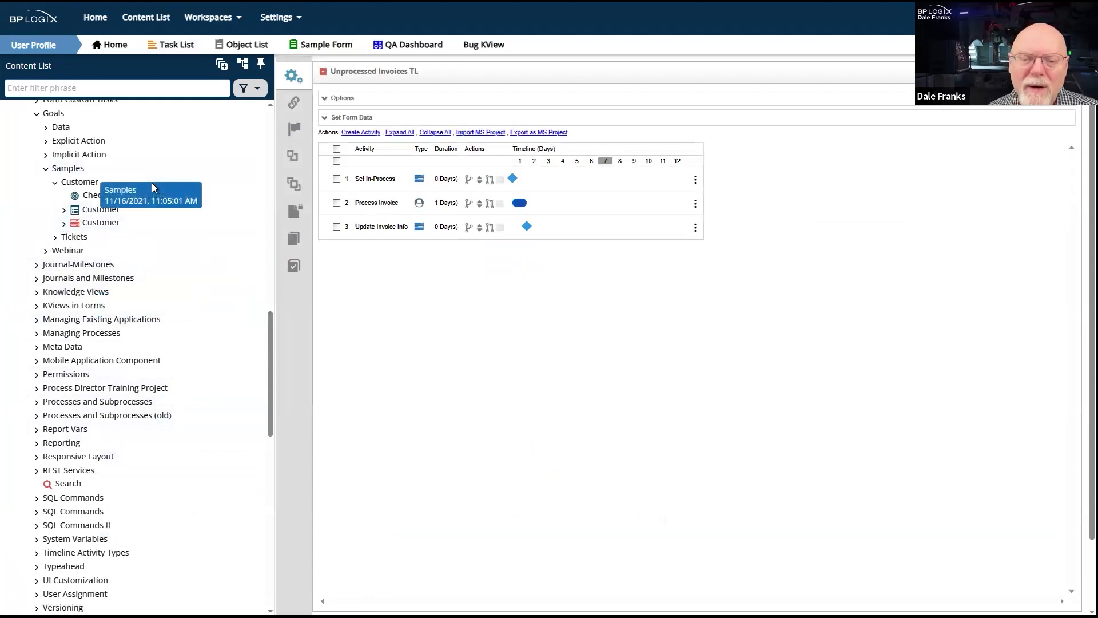
pyautogui.moveTo(267, 374); pyautogui.dragTo(279, 520)
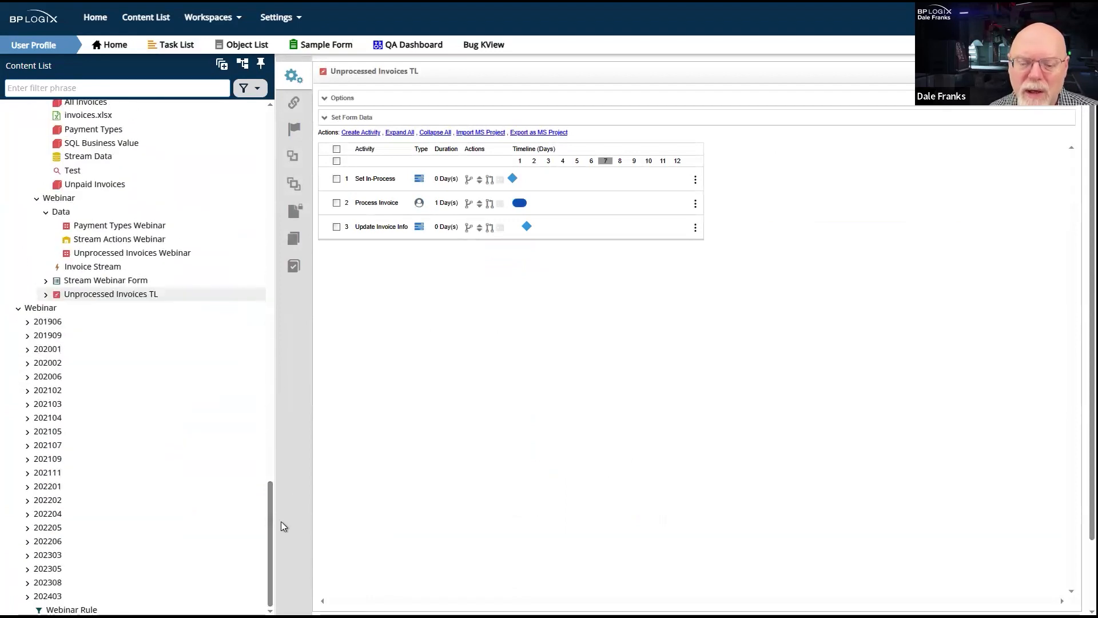
pyautogui.click(46, 294)
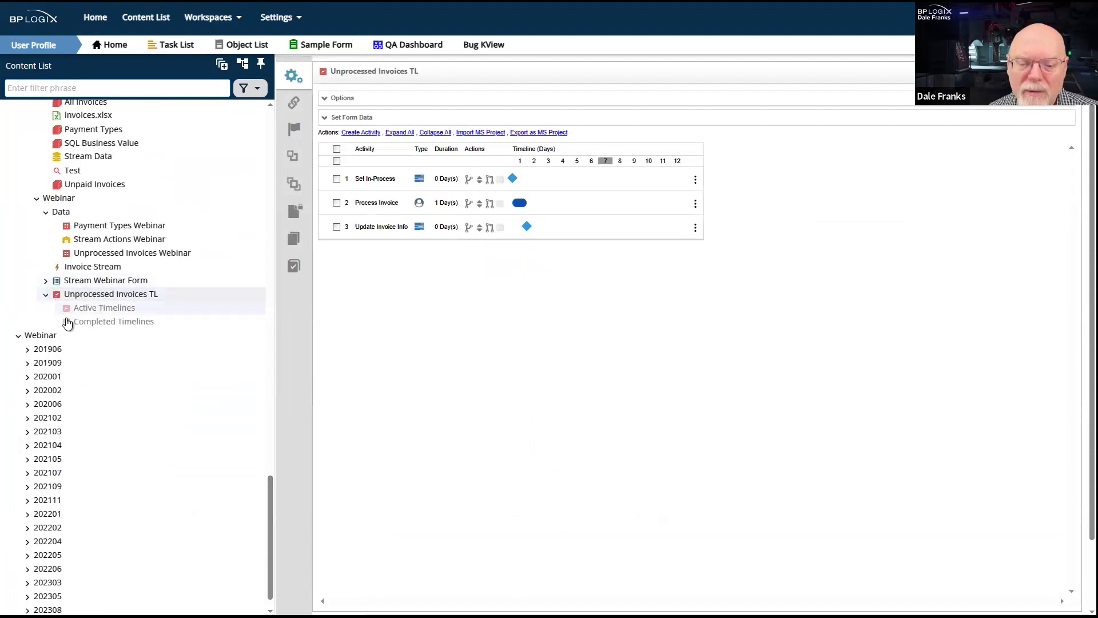
pyautogui.click(102, 307)
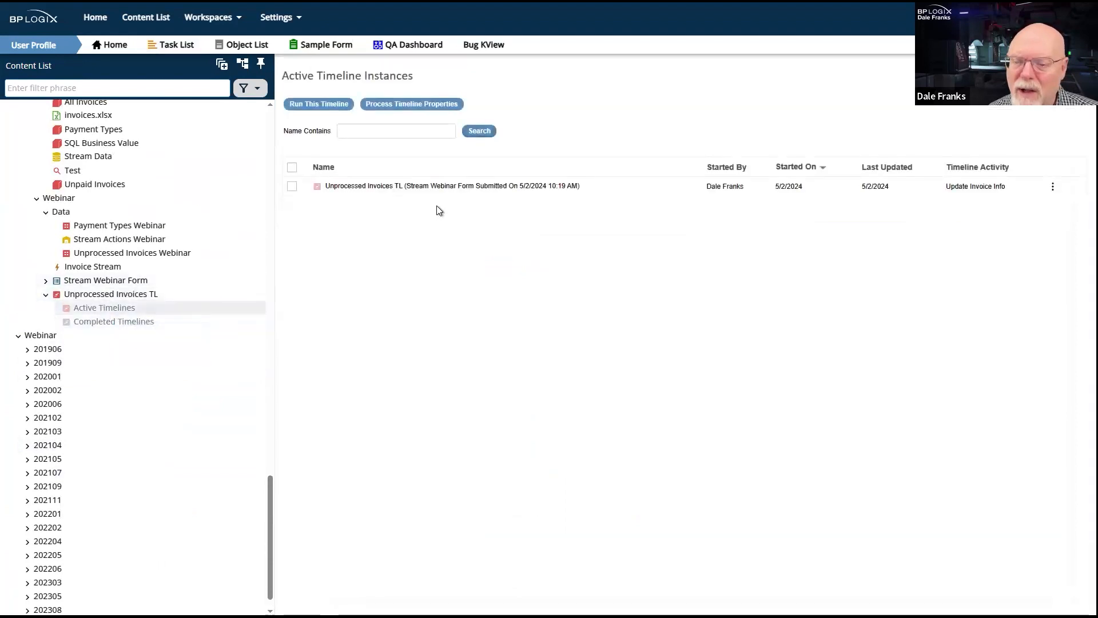
pyautogui.click(465, 187)
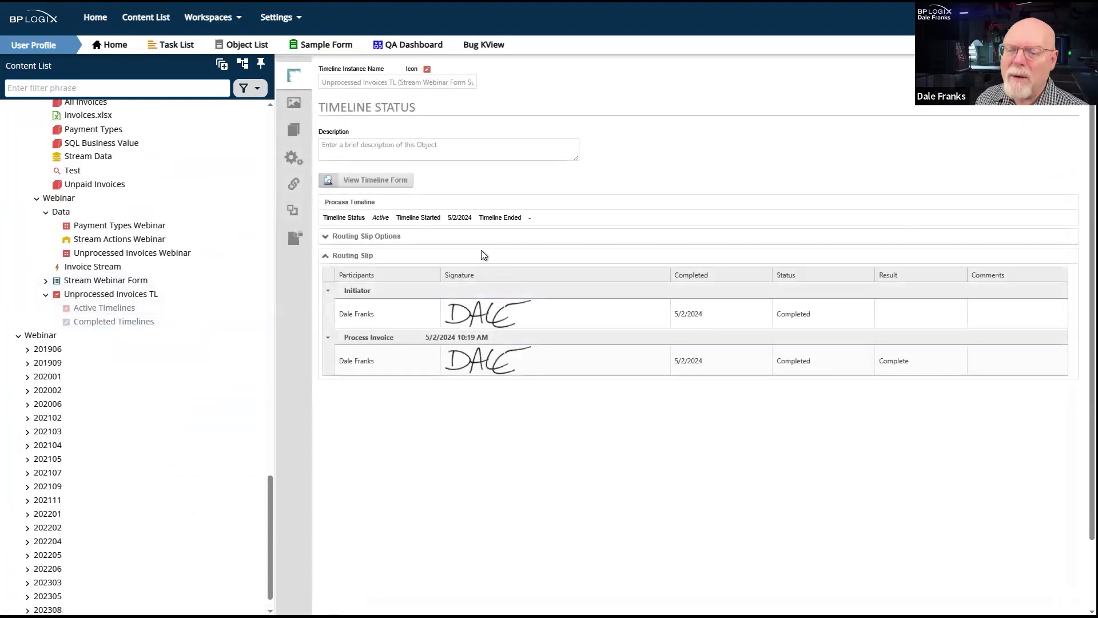
pyautogui.click(294, 98)
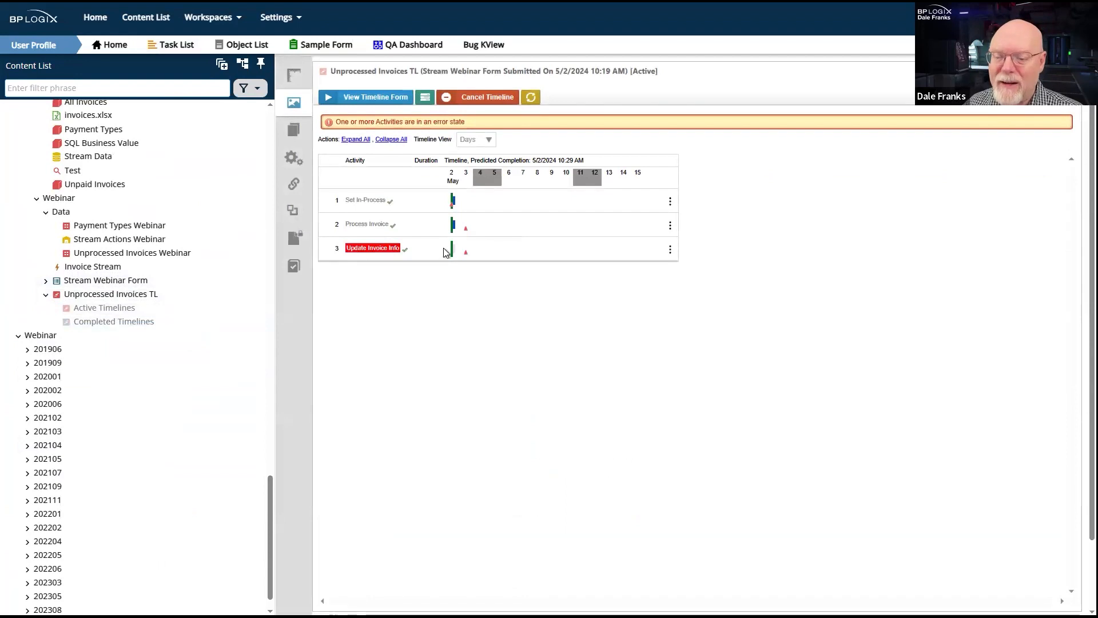
# - Check the Update Invoice Info activity's error details, restart that activity, and refresh the timeline chart
pyautogui.moveTo(454, 250)
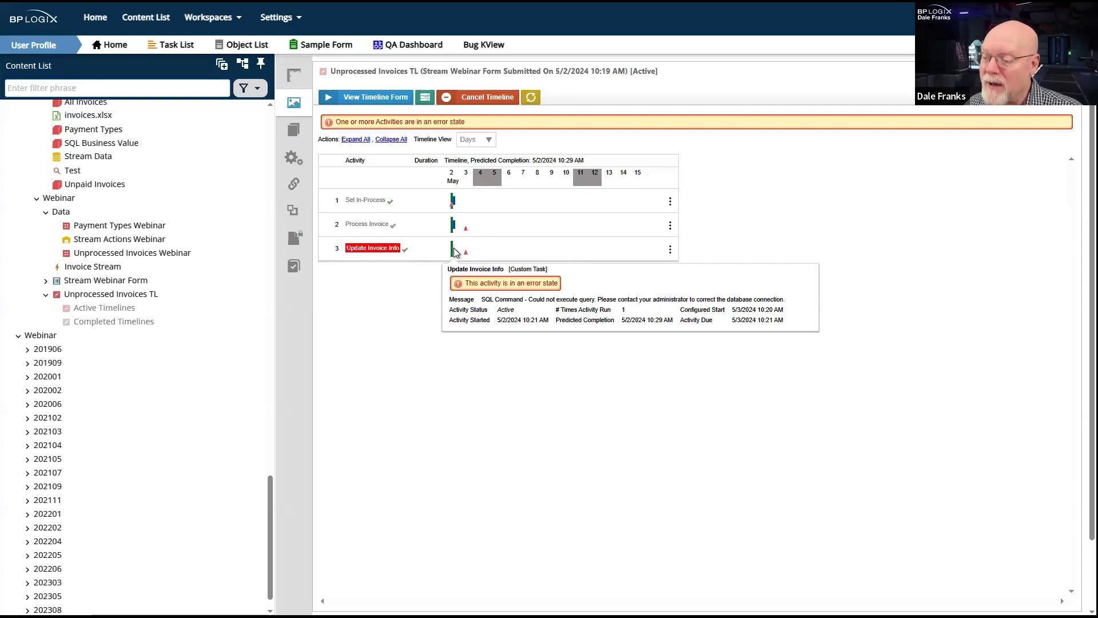
pyautogui.rightClick(455, 251)
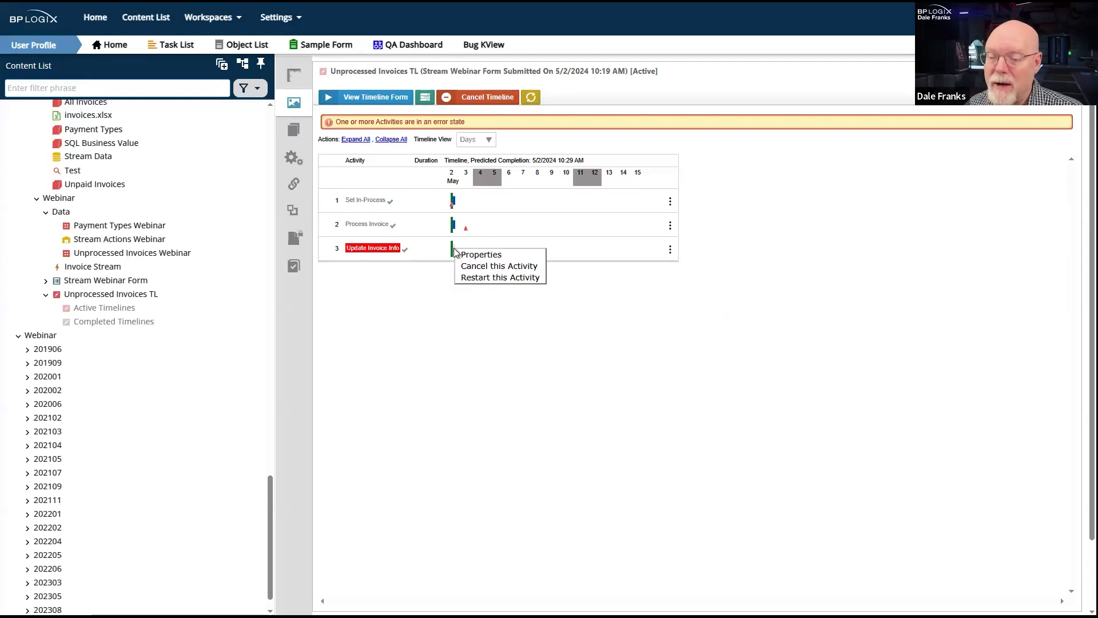
pyautogui.click(500, 278)
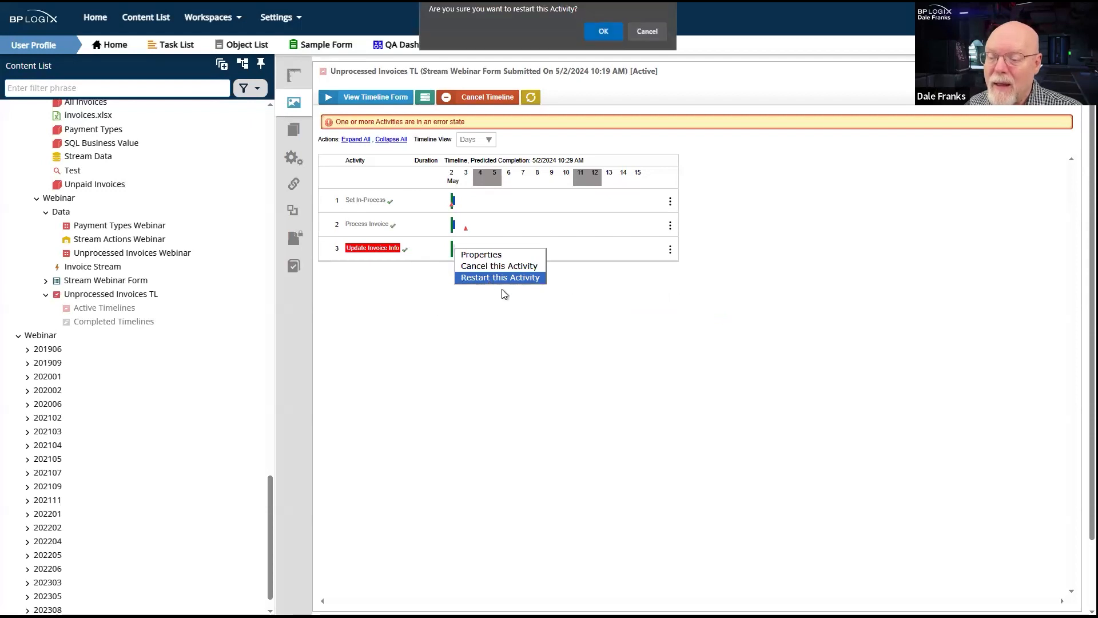
pyautogui.click(604, 32)
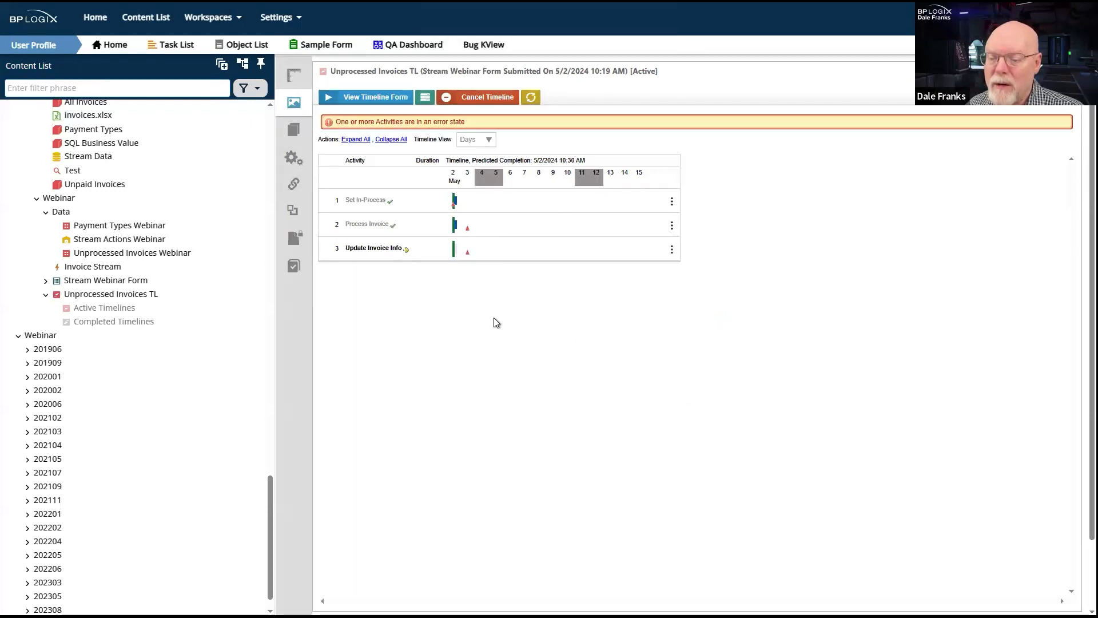
pyautogui.click(529, 99)
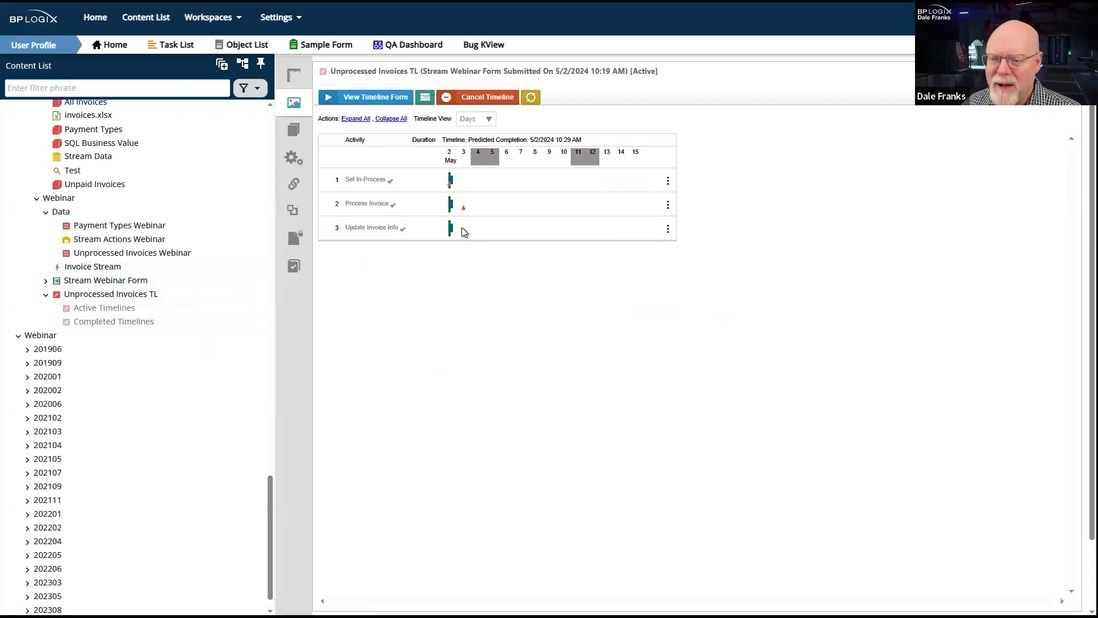
# - Process the Invoice Stream action immediately from its schedule settings, and open its data set settings
pyautogui.click(122, 267)
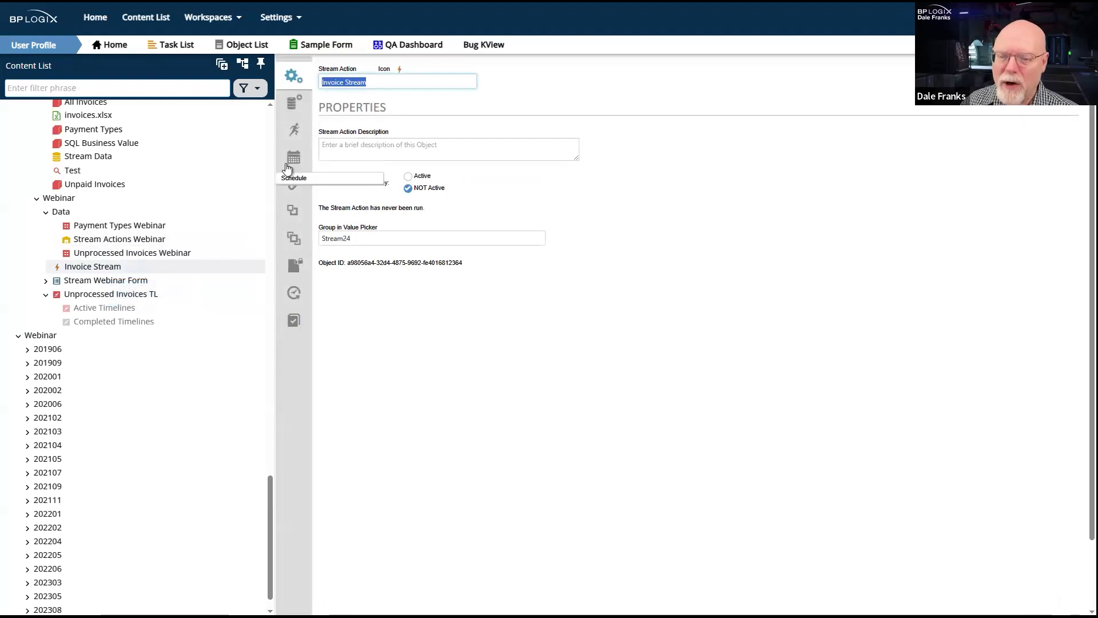
pyautogui.click(294, 157)
pyautogui.click(346, 163)
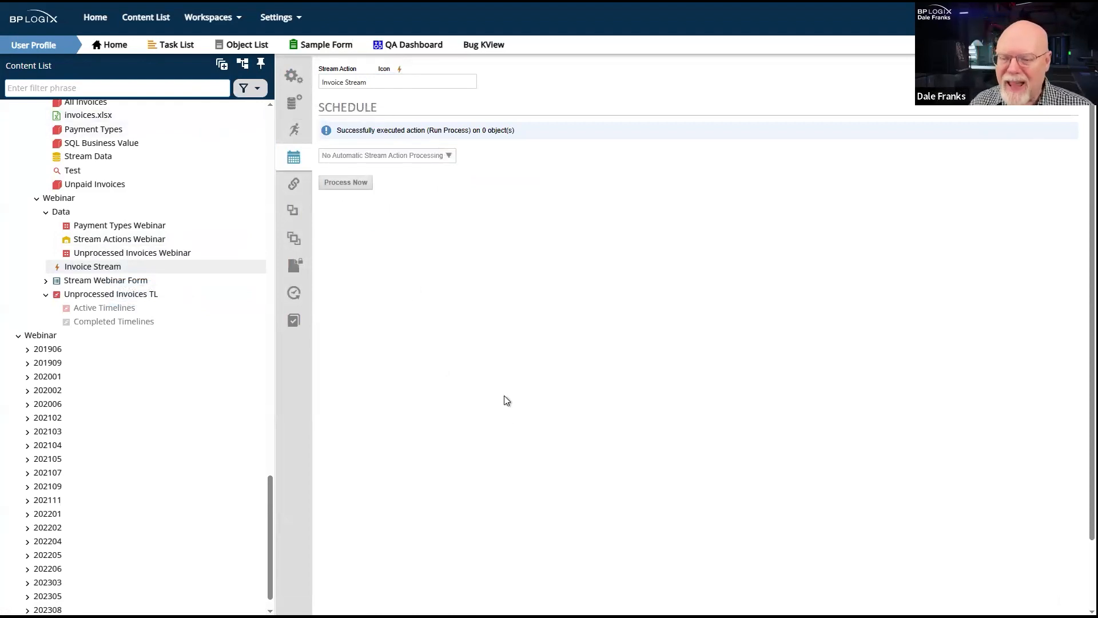
pyautogui.click(297, 101)
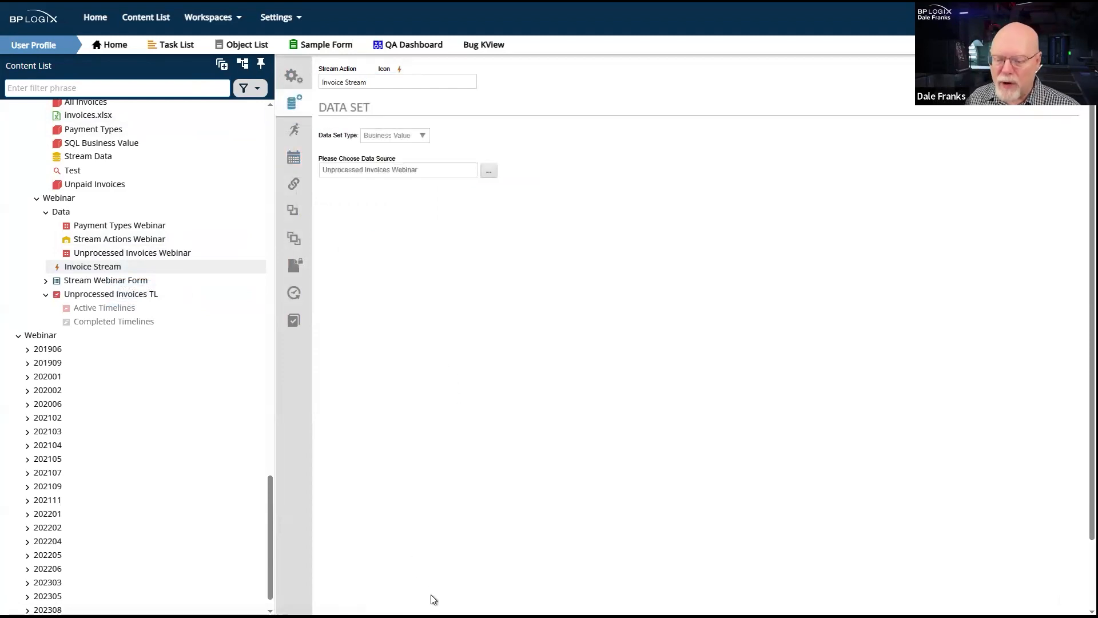